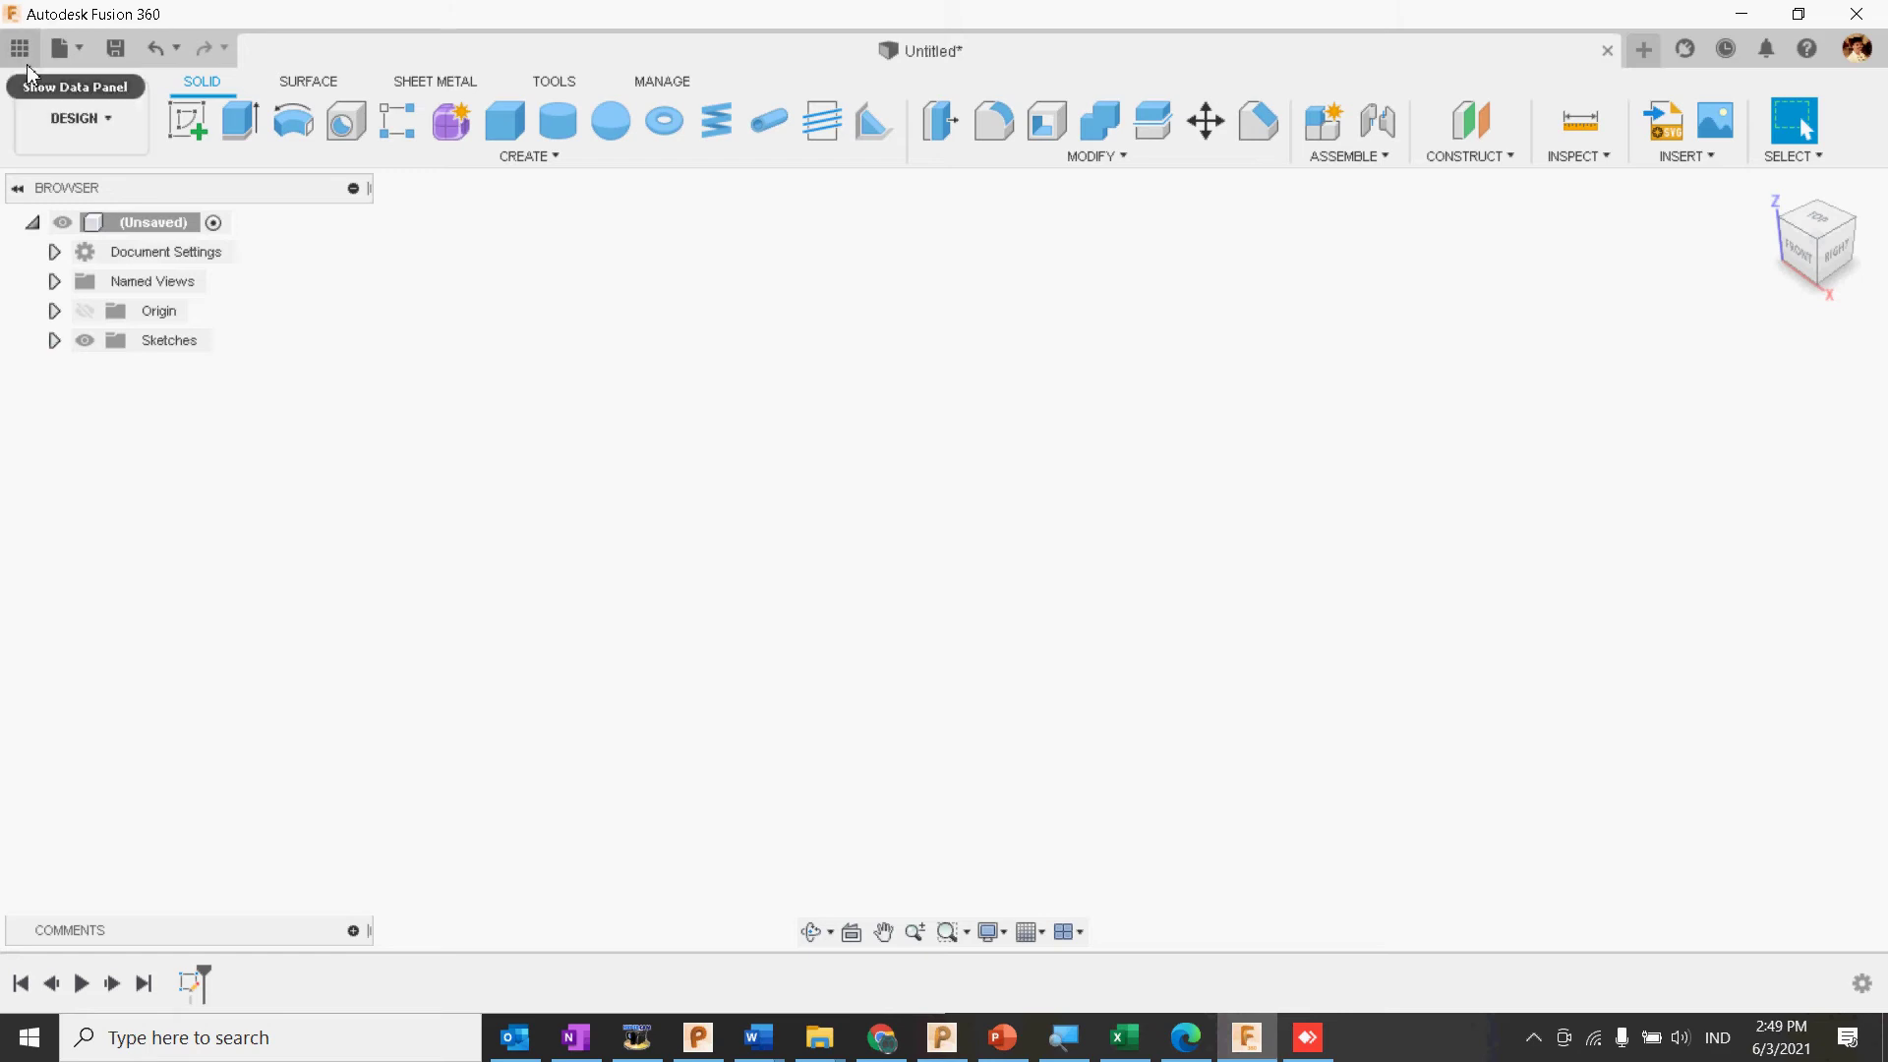
Step: Open the "3D Milling - Overview of toolpaths" design from the CAM Samples project and hide the project data
{"action": "left_click", "coordinate": [20, 49]}
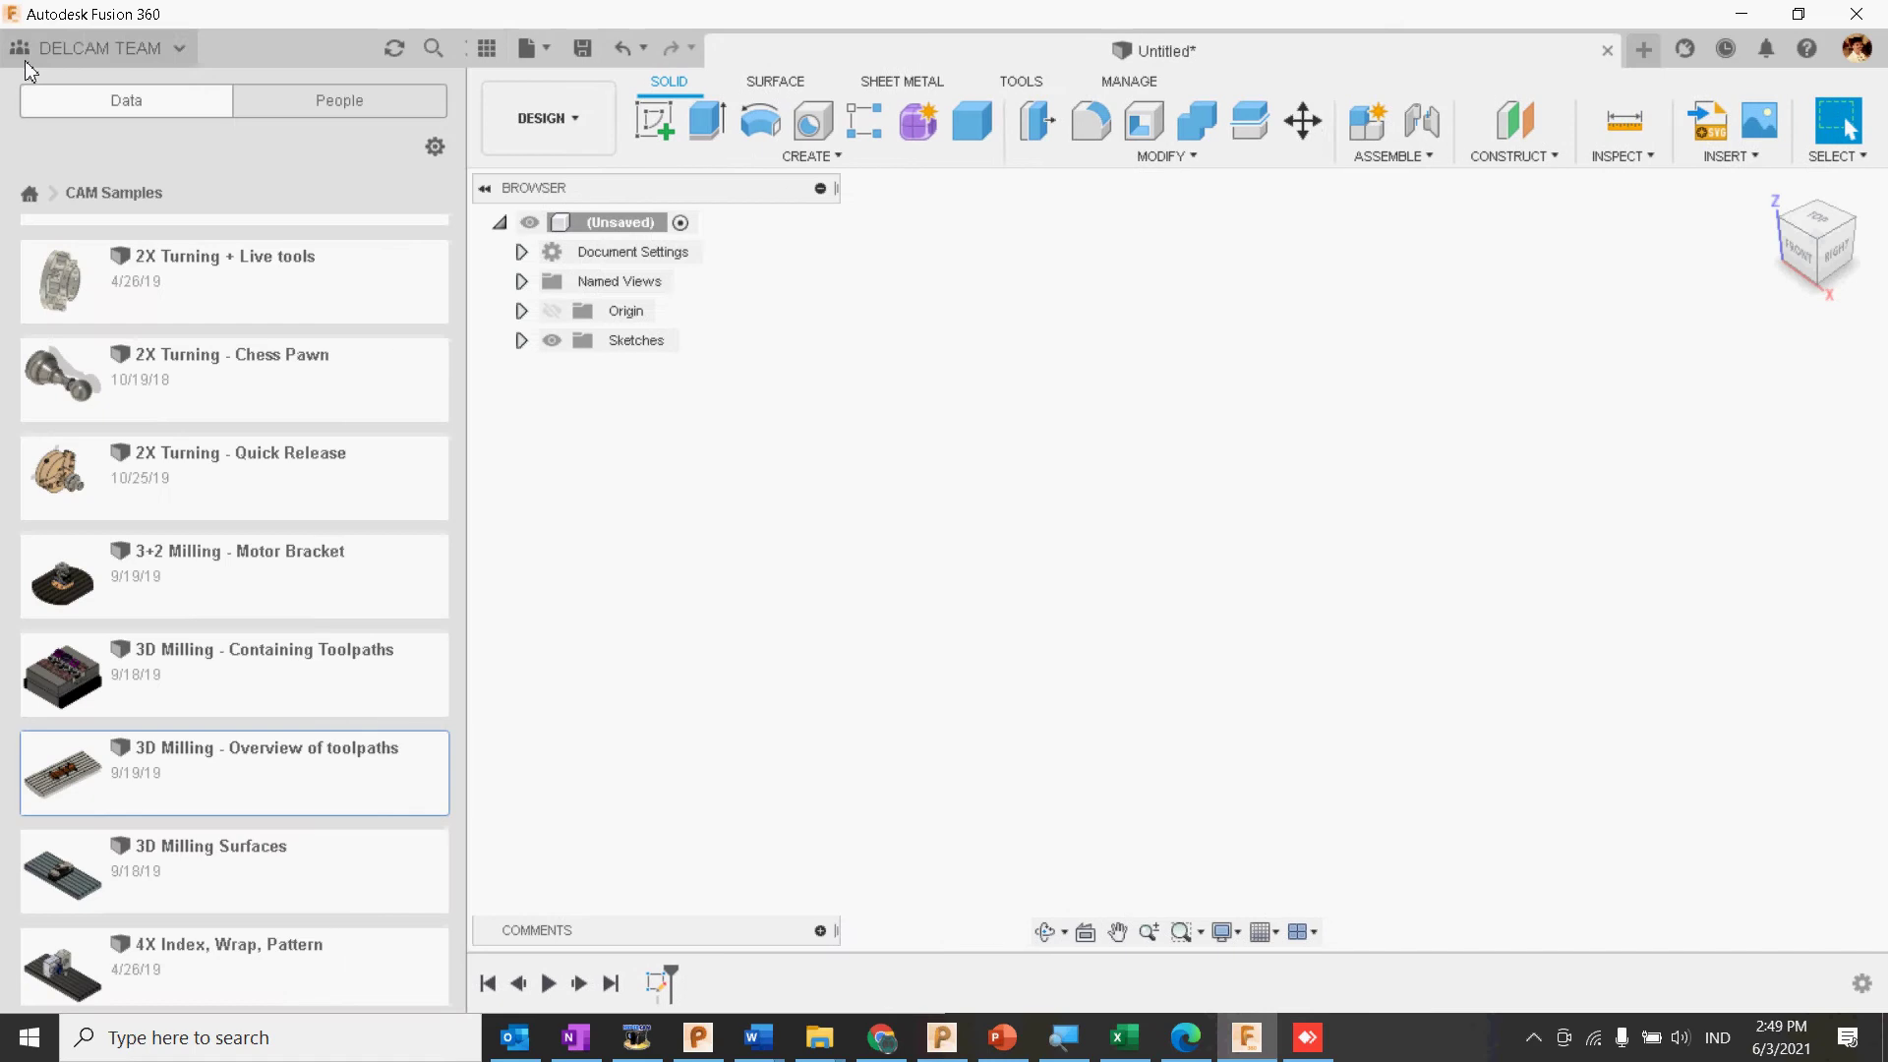
{"action": "left_click", "coordinate": [30, 194]}
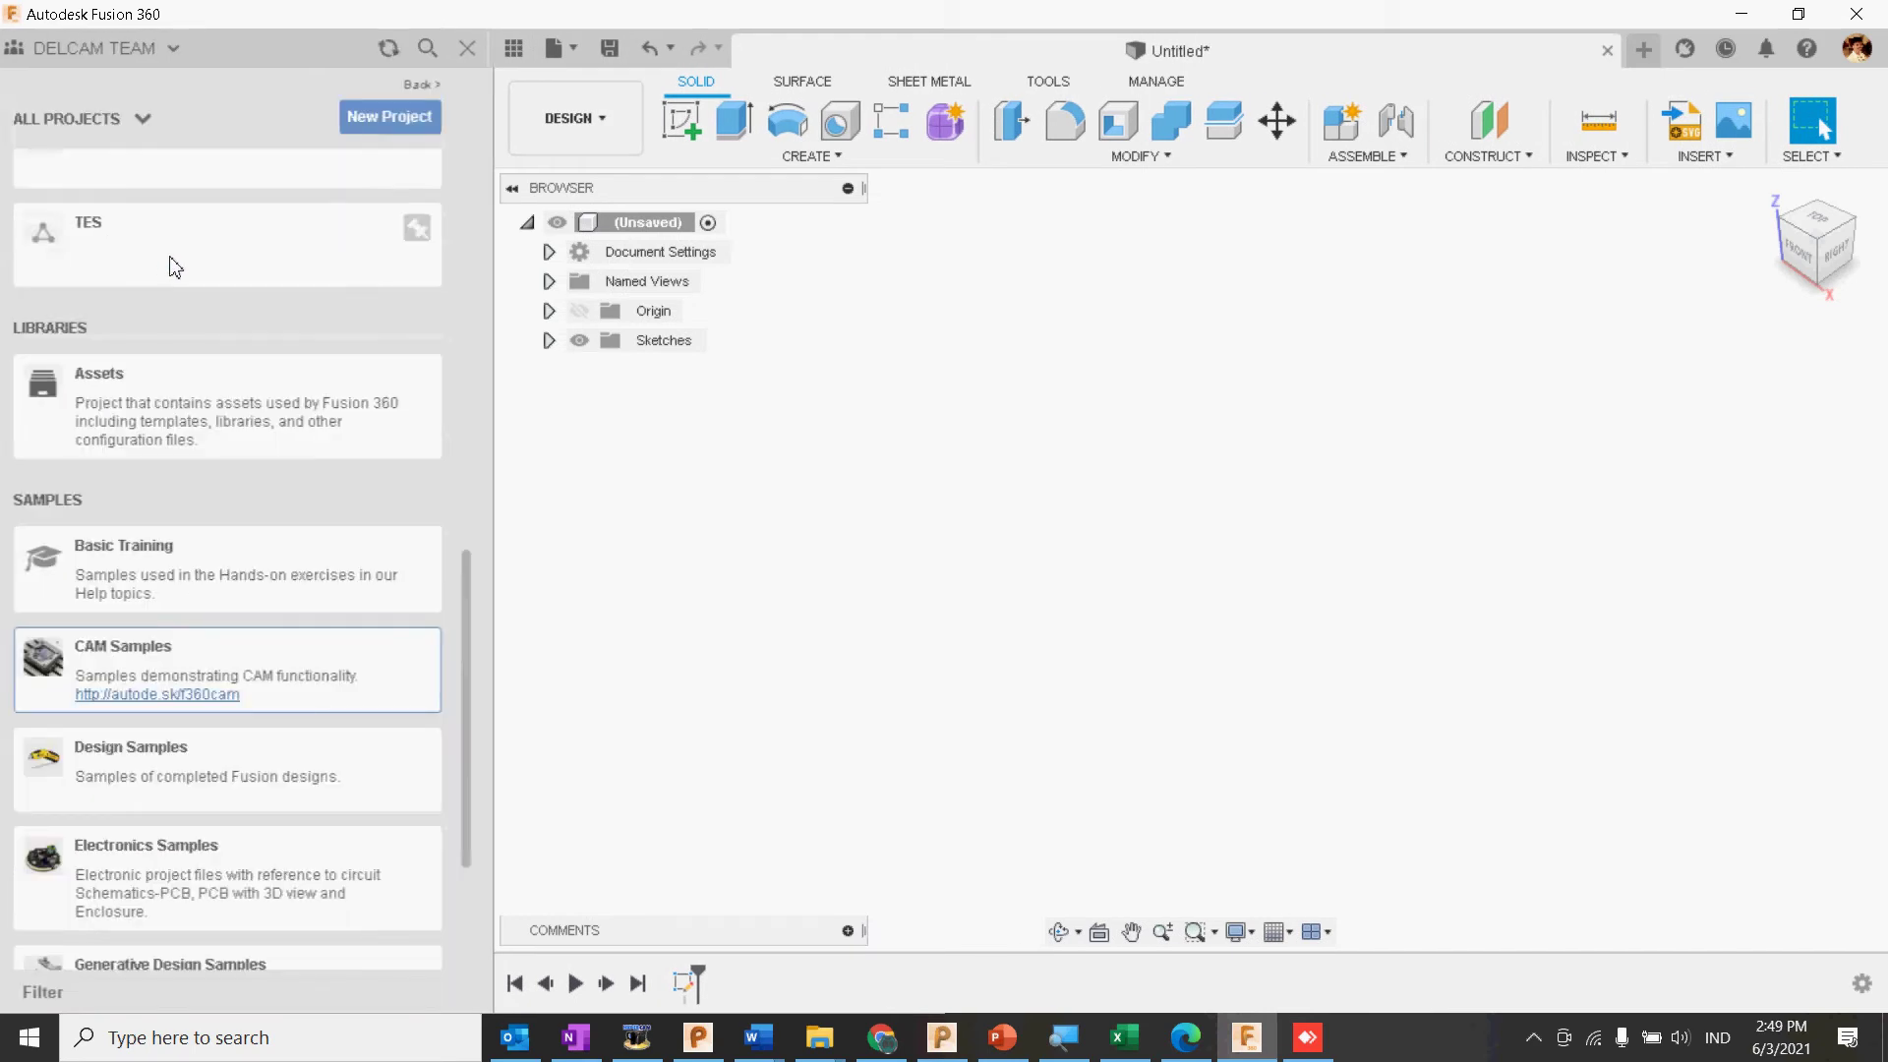
{"action": "left_click", "coordinate": [125, 656]}
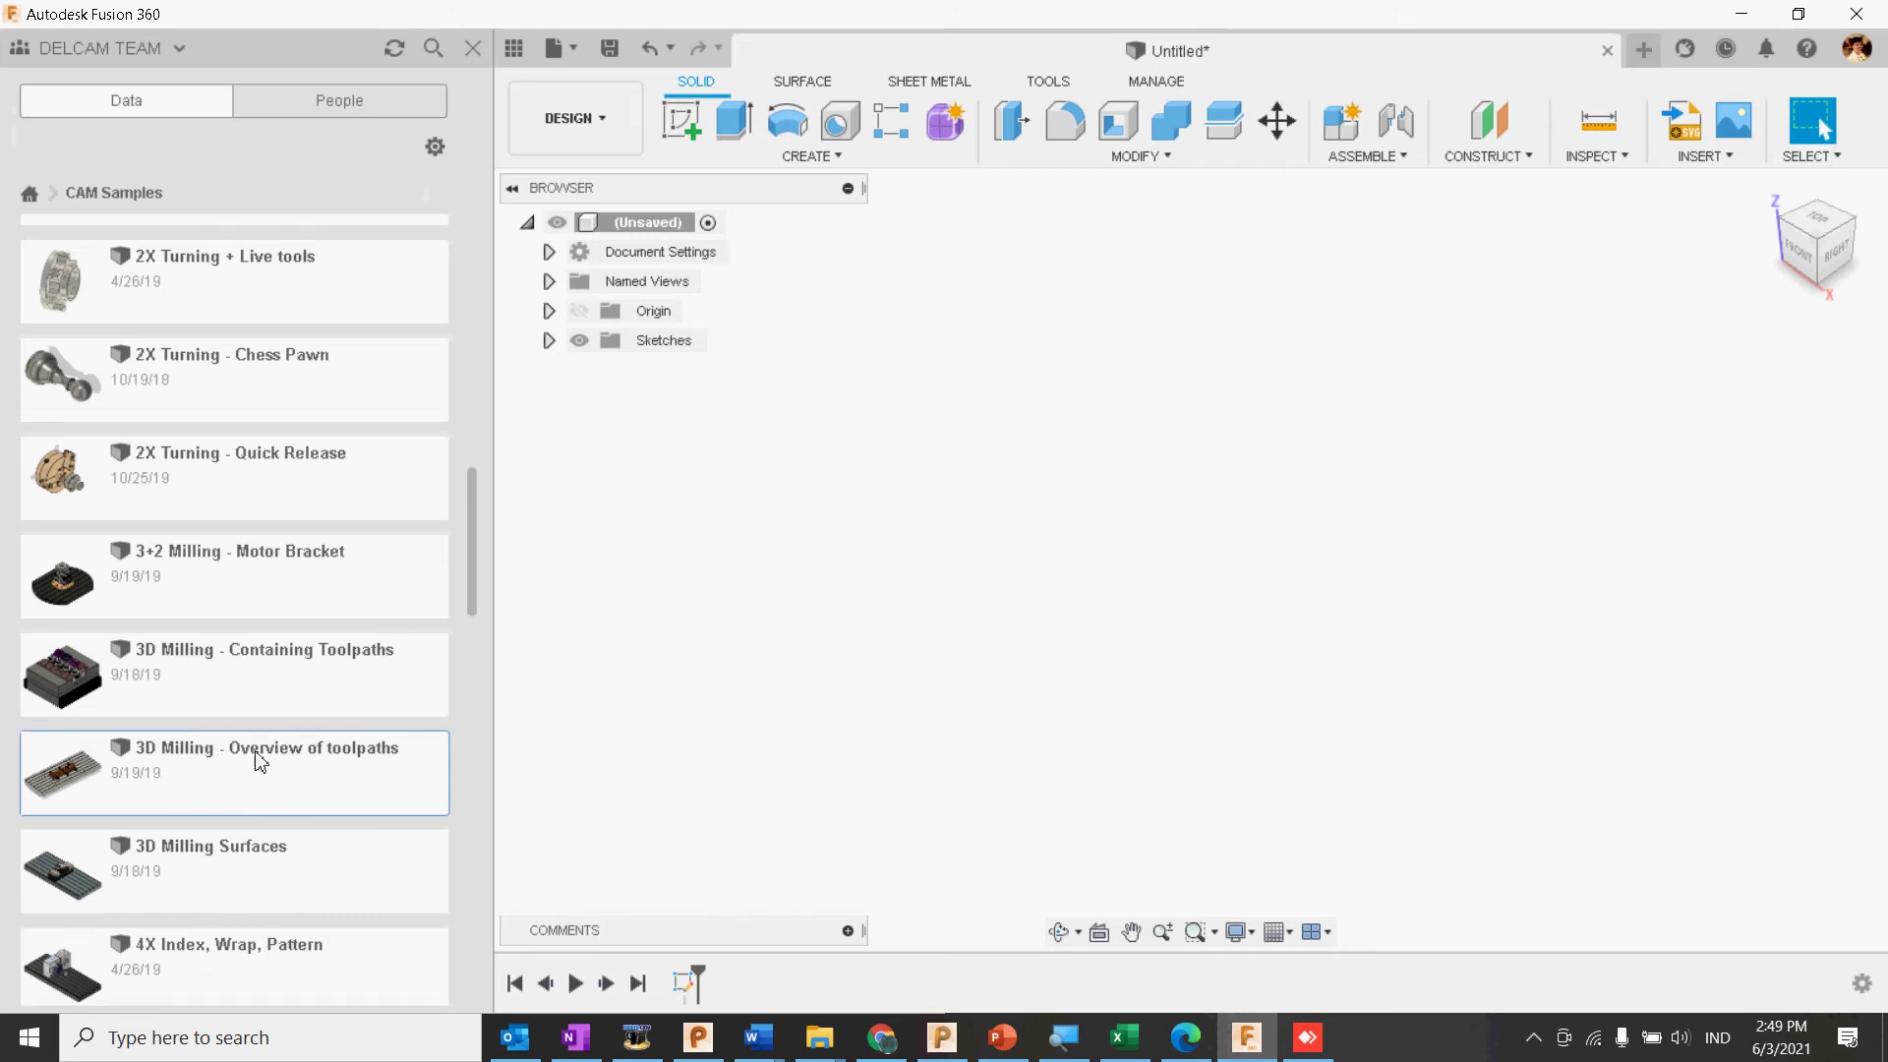
{"action": "double_click", "coordinate": [326, 765]}
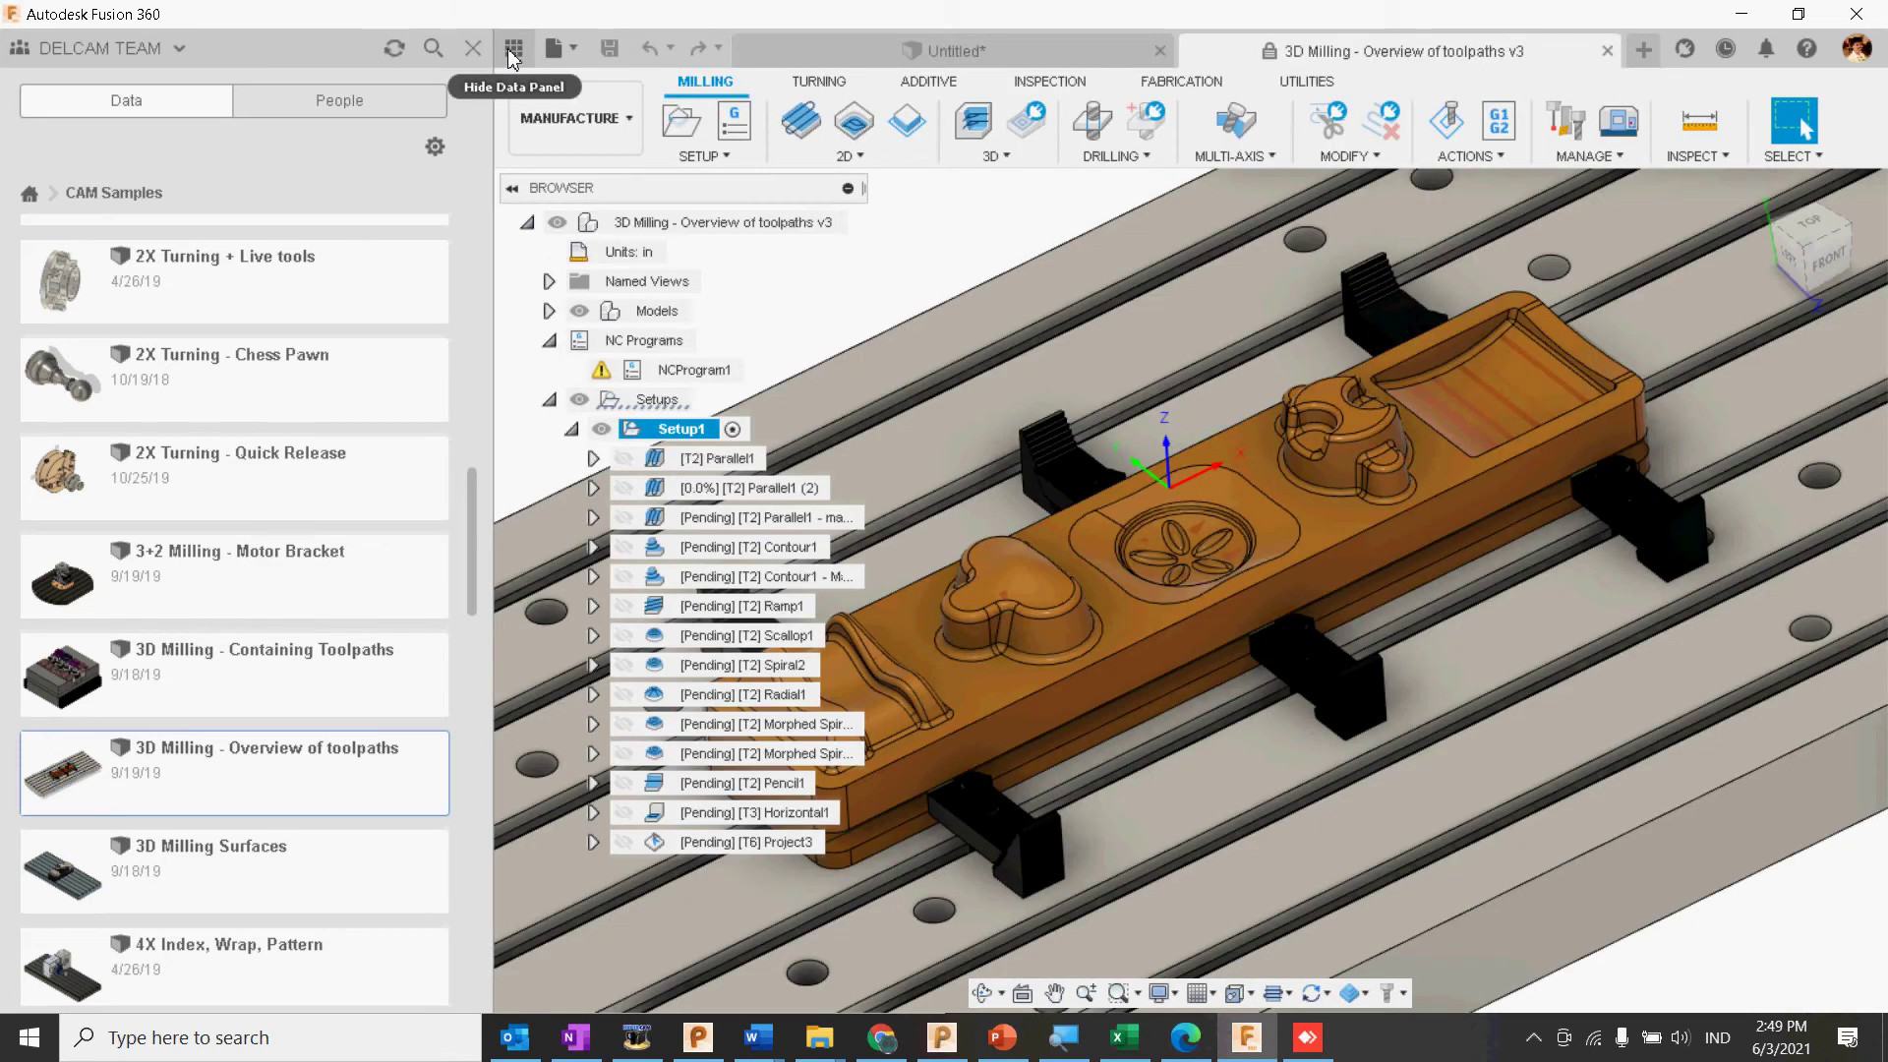
{"action": "left_click", "coordinate": [511, 51]}
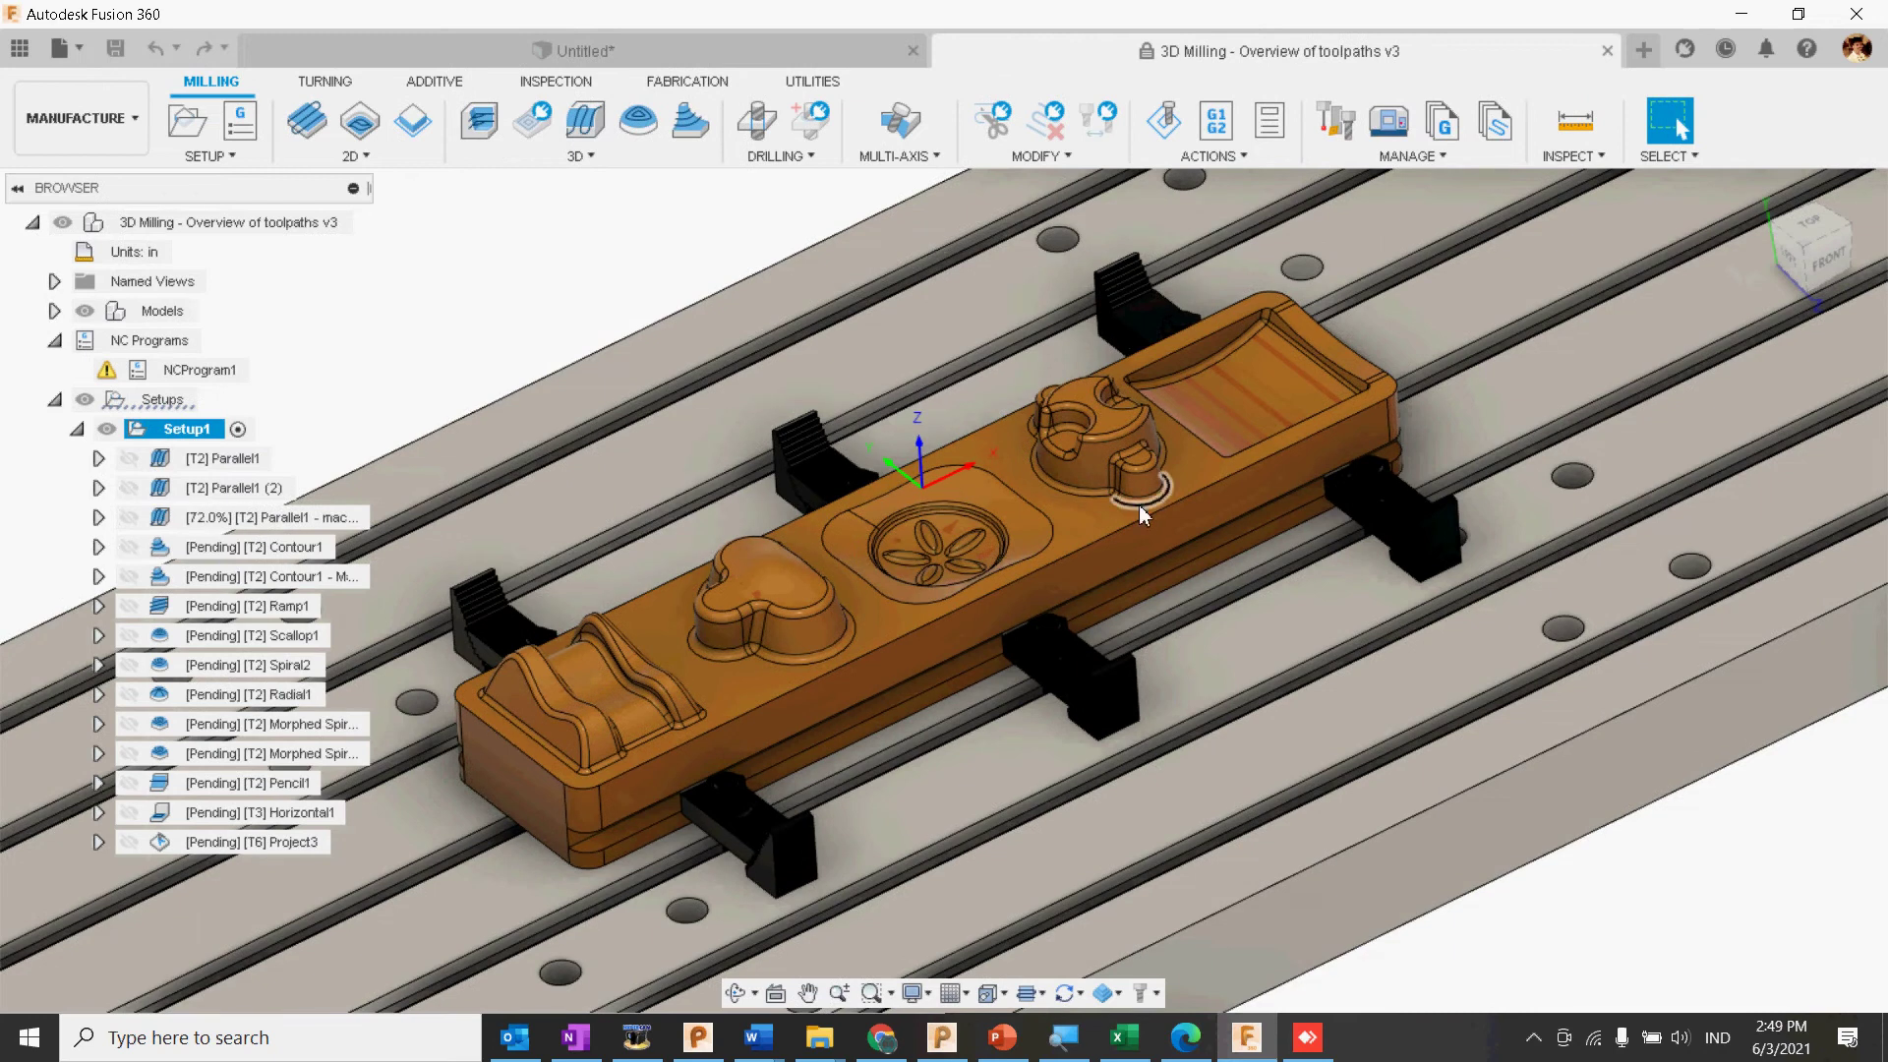
Step: Choose the Manufacture workspace and examine the clamped part and its raised features from several angles
{"action": "middle_click_drag", "start_coordinate": [835, 325], "coordinate": [940, 307], "text": "shift"}
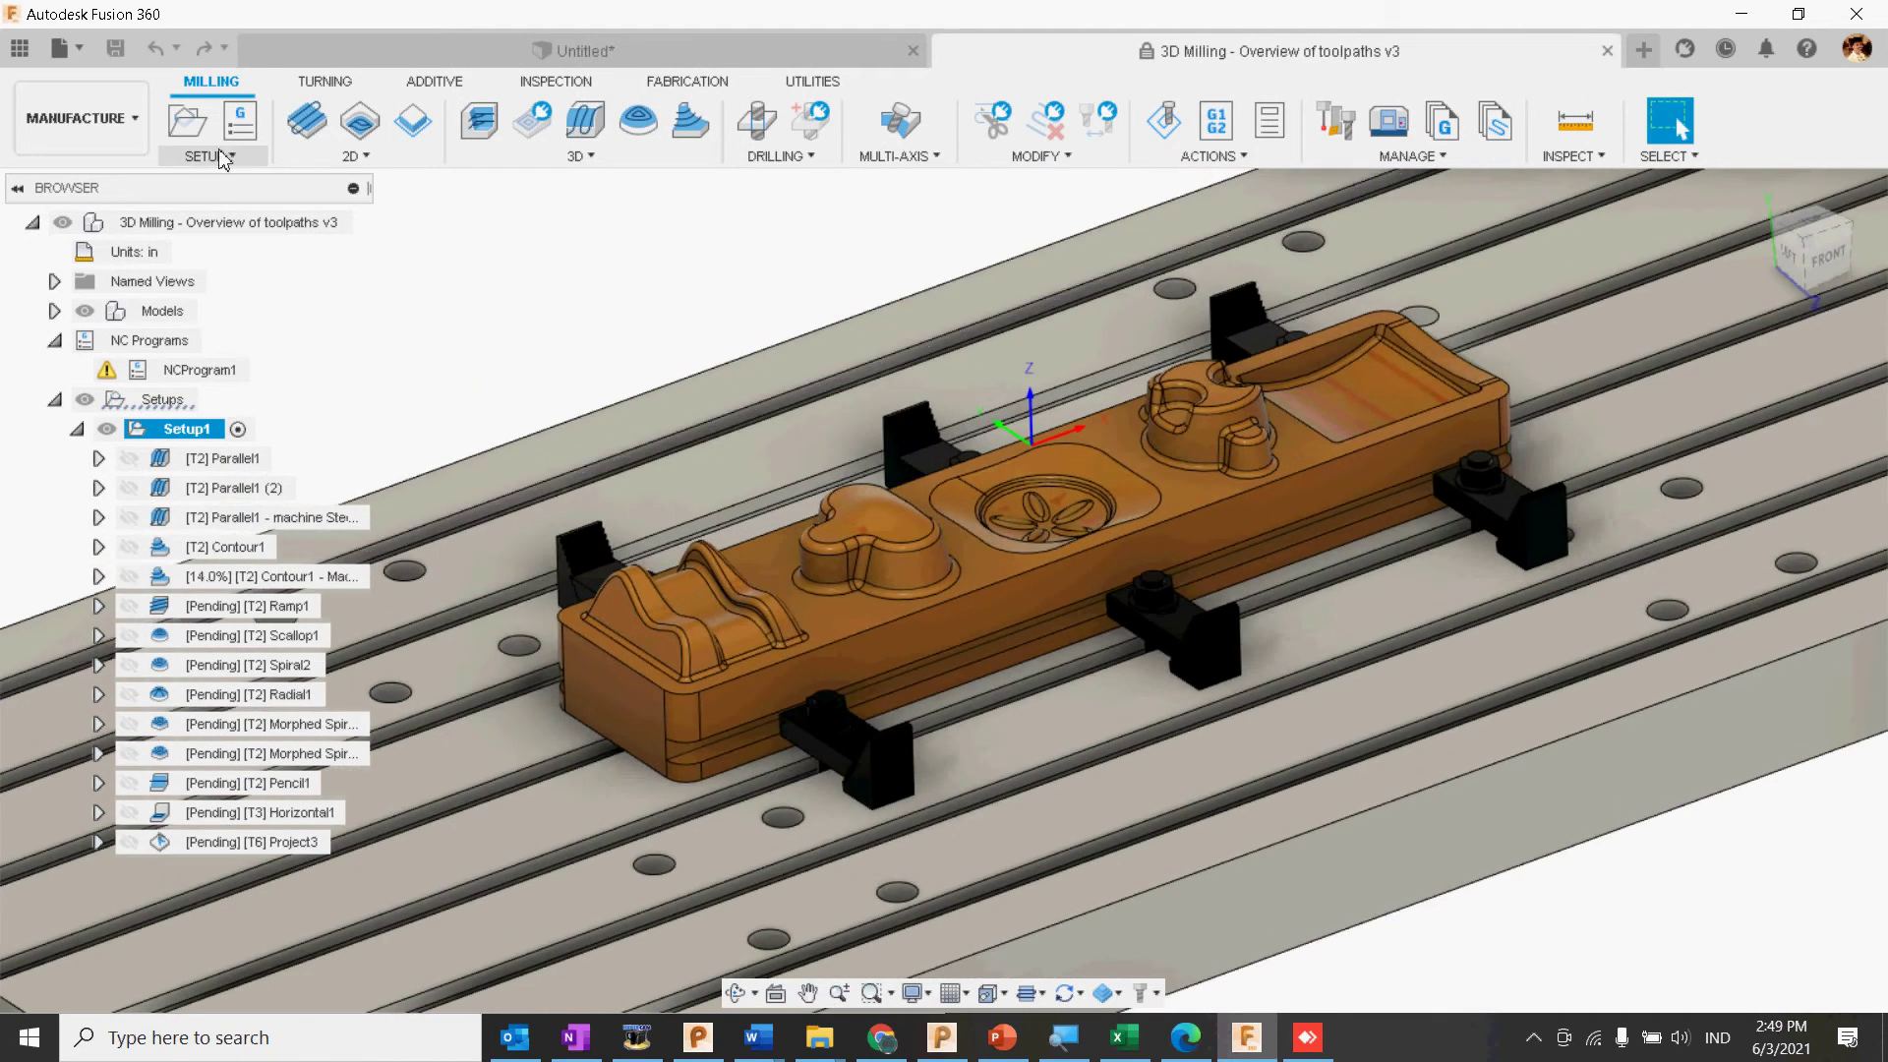
{"action": "left_click", "coordinate": [126, 118]}
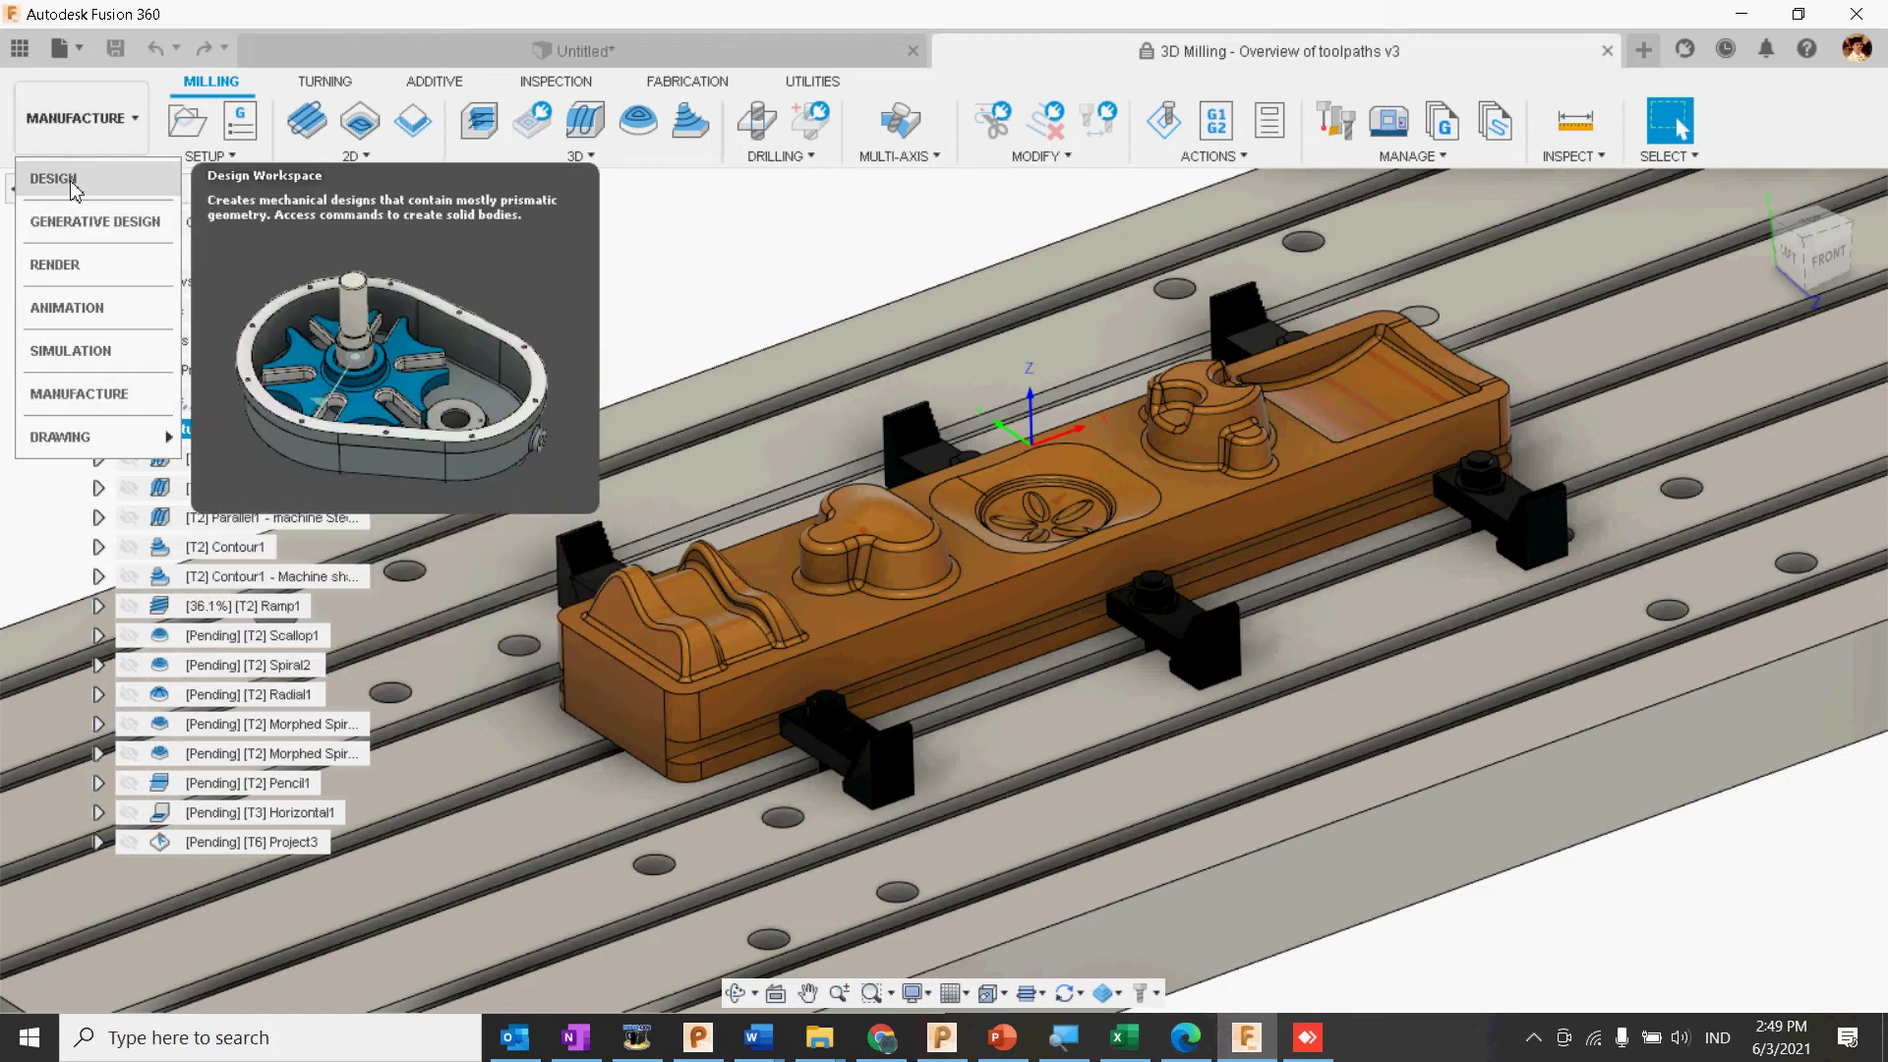
{"action": "left_click", "coordinate": [109, 399]}
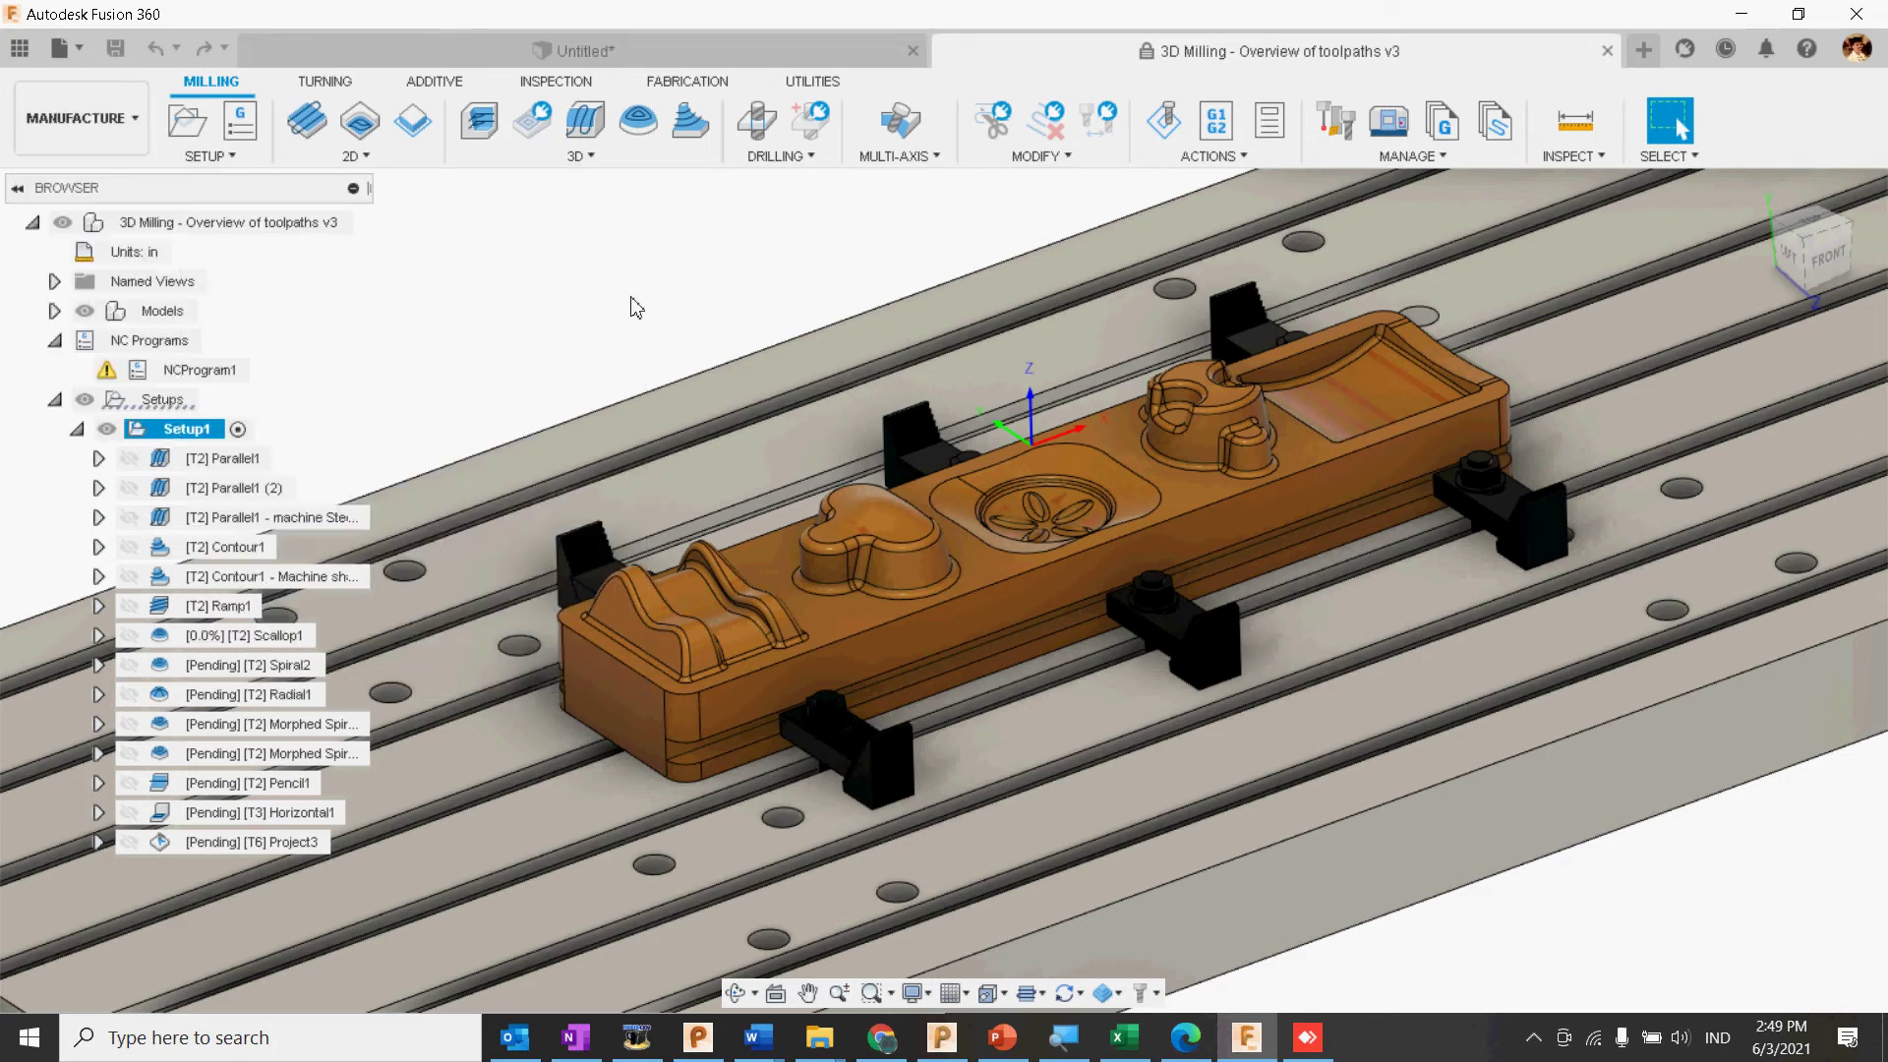
{"action": "middle_click_drag", "start_coordinate": [1176, 532], "coordinate": [948, 278], "text": "shift"}
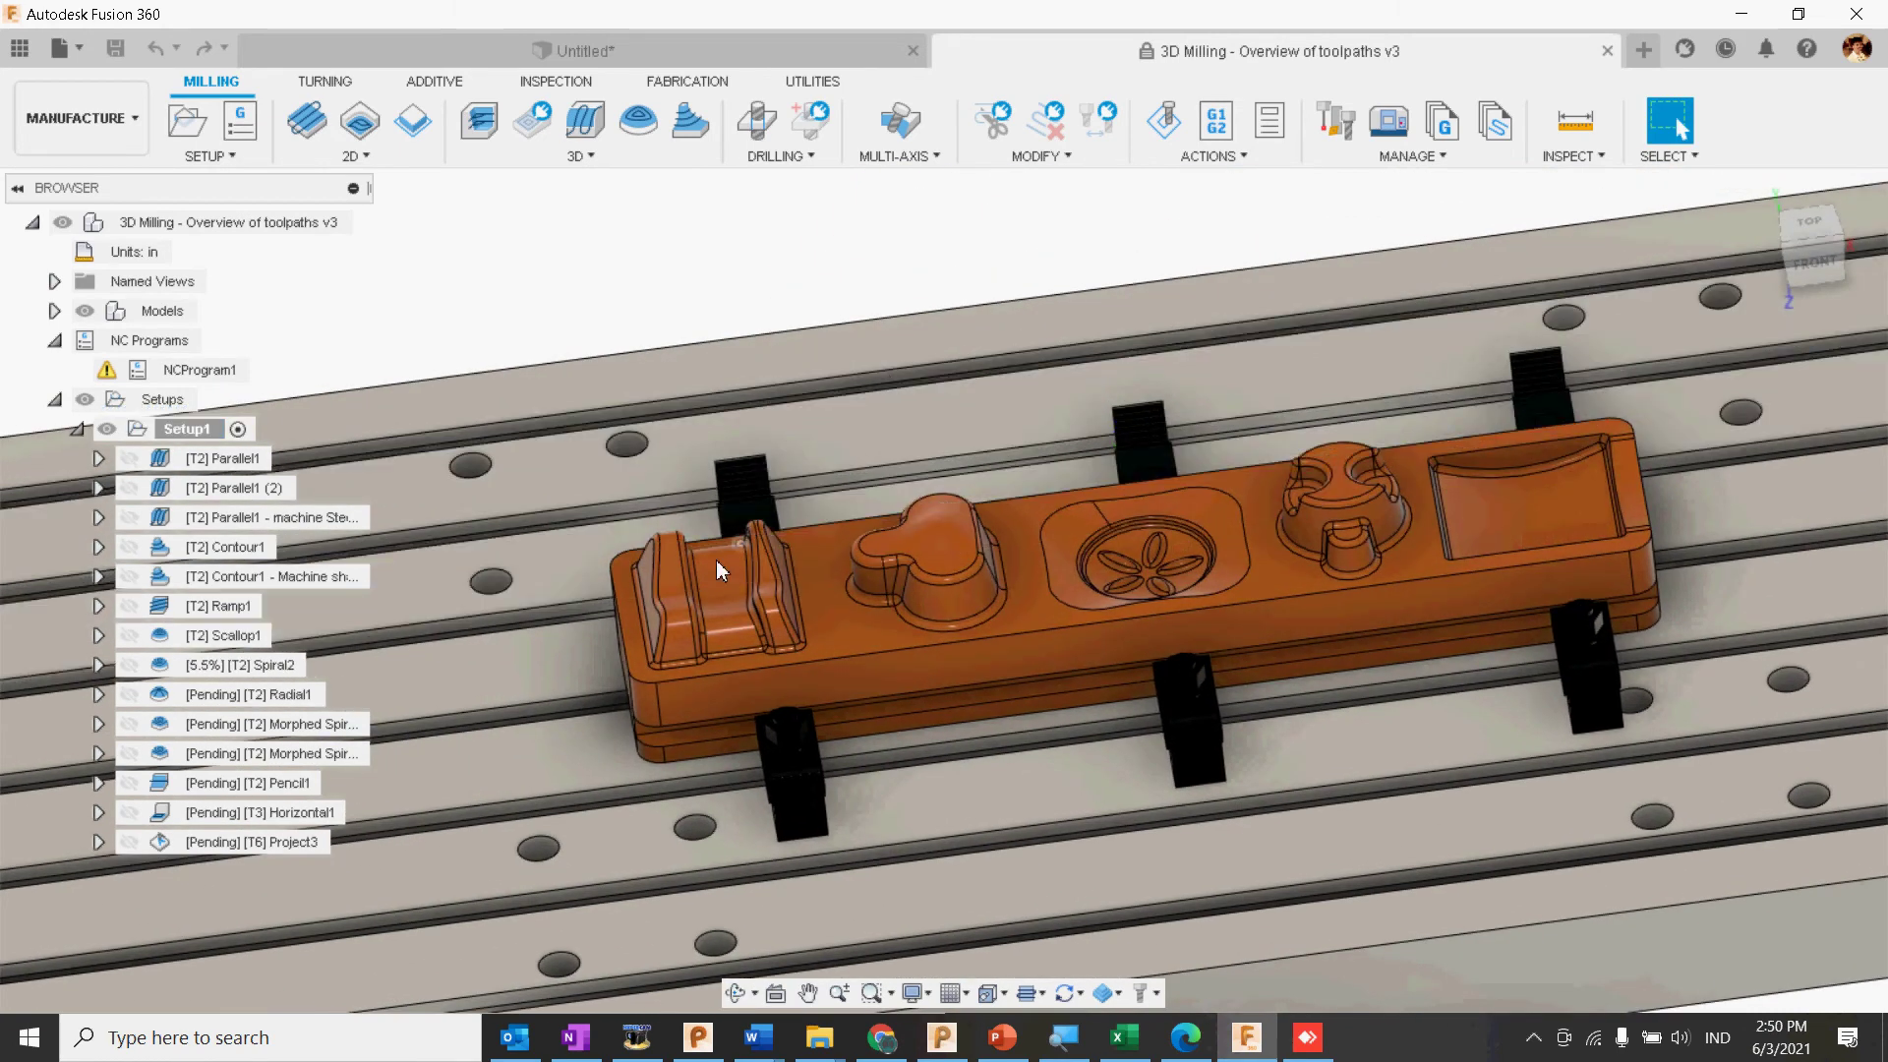
{"action": "middle_click_drag", "start_coordinate": [794, 330], "coordinate": [817, 316], "text": "shift"}
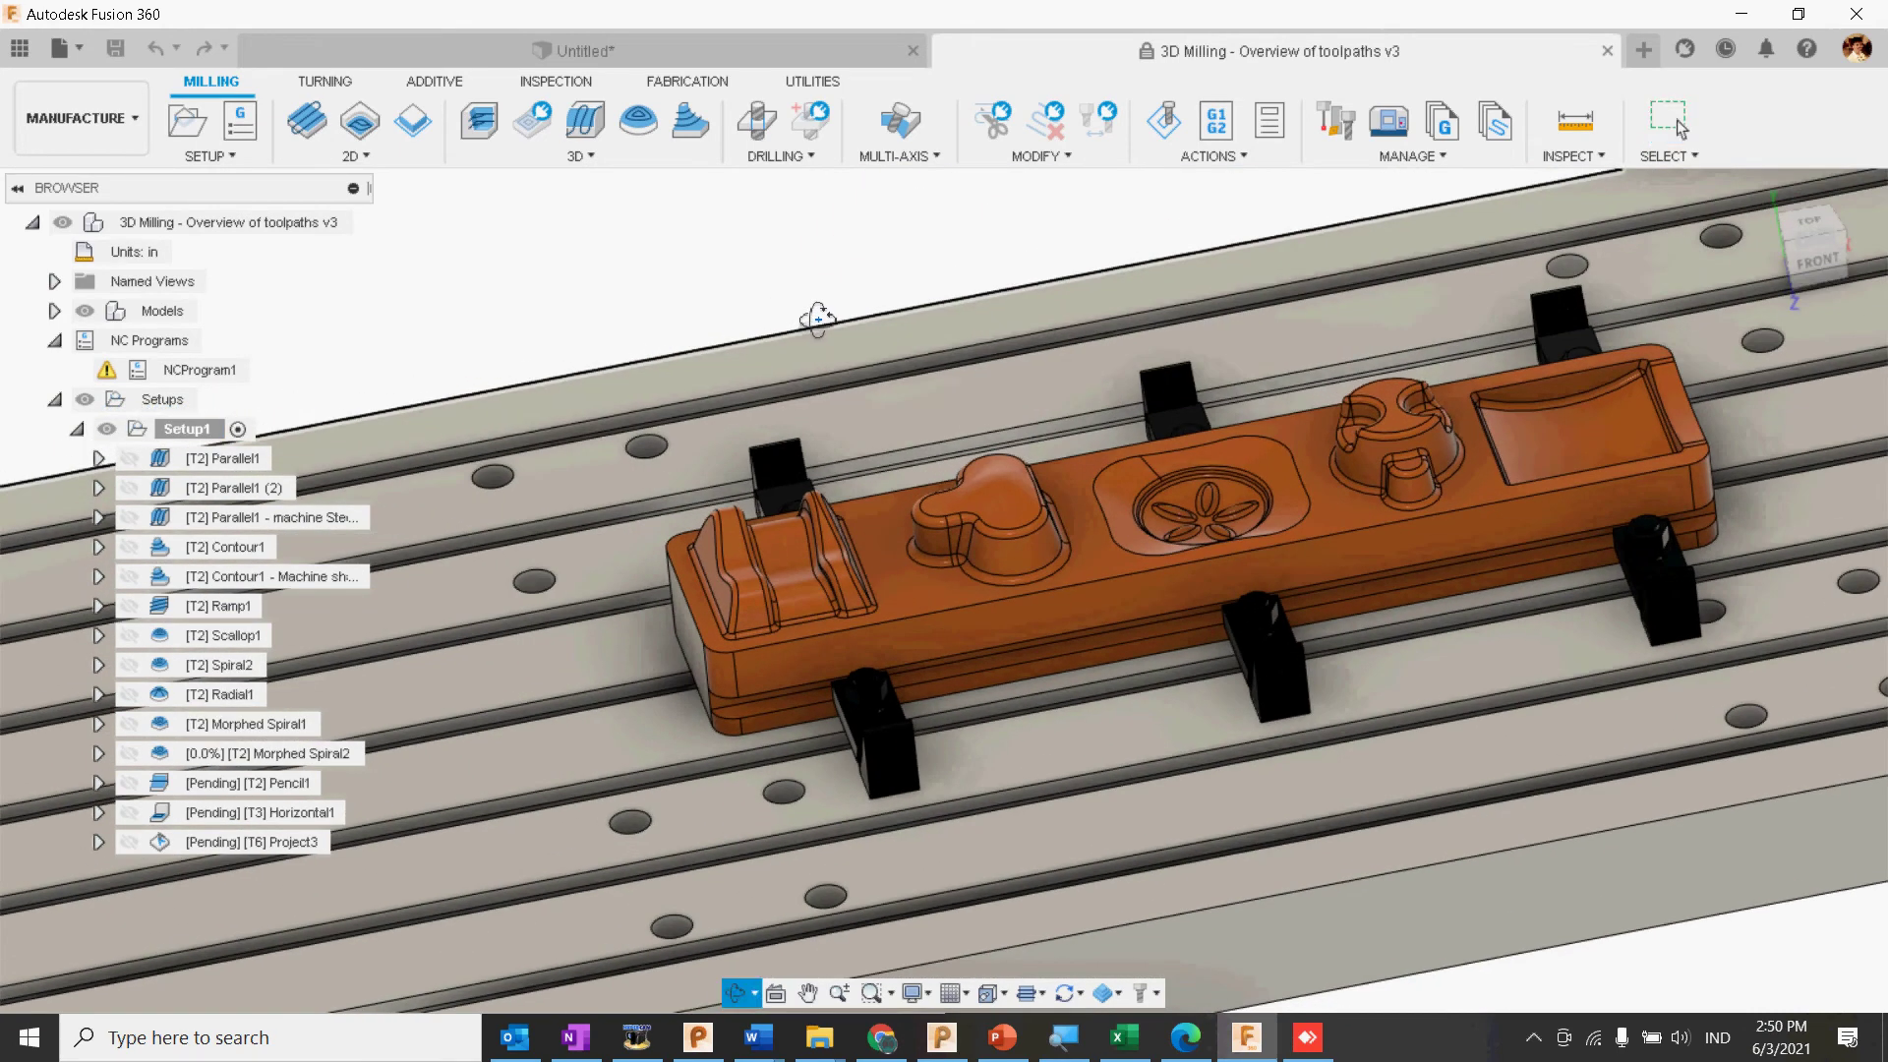
Step: Display the Parallel1 toolpath on the part and look through the available 3D milling strategies
{"action": "left_click", "coordinate": [246, 460]}
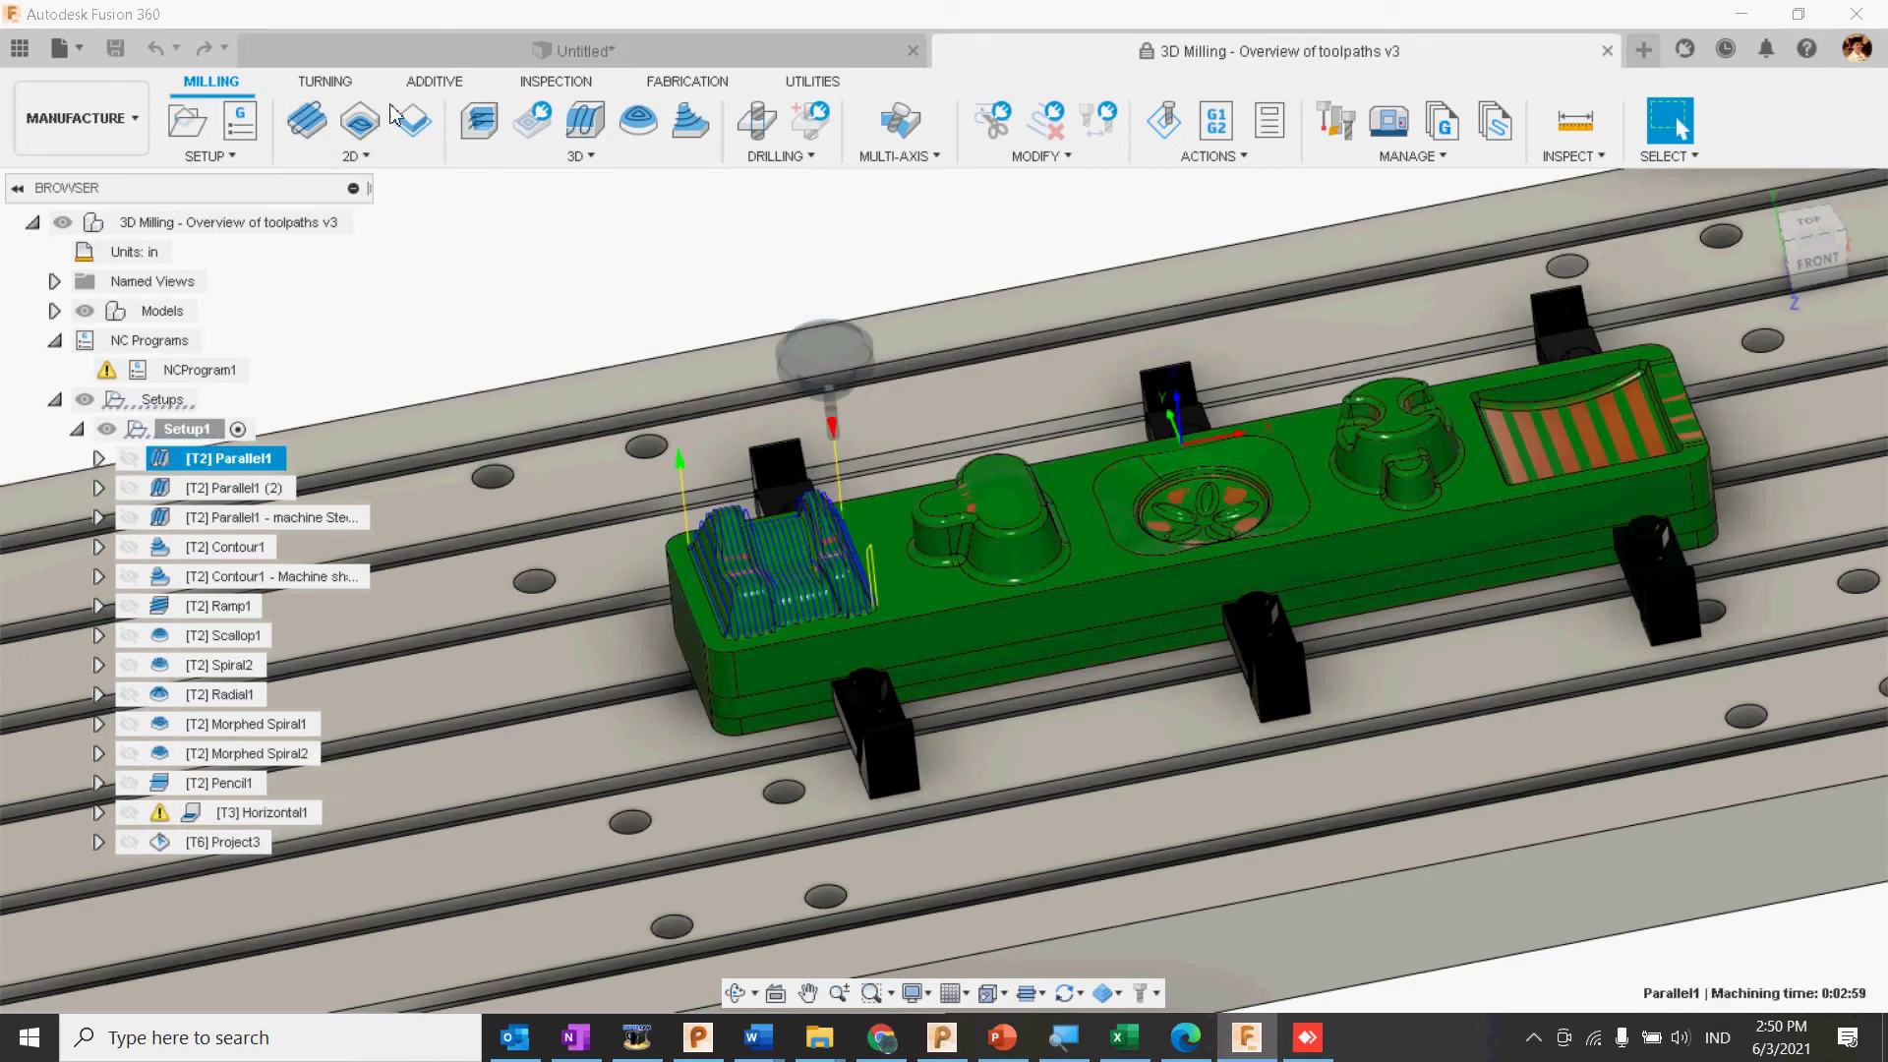
{"action": "left_click", "coordinate": [594, 164]}
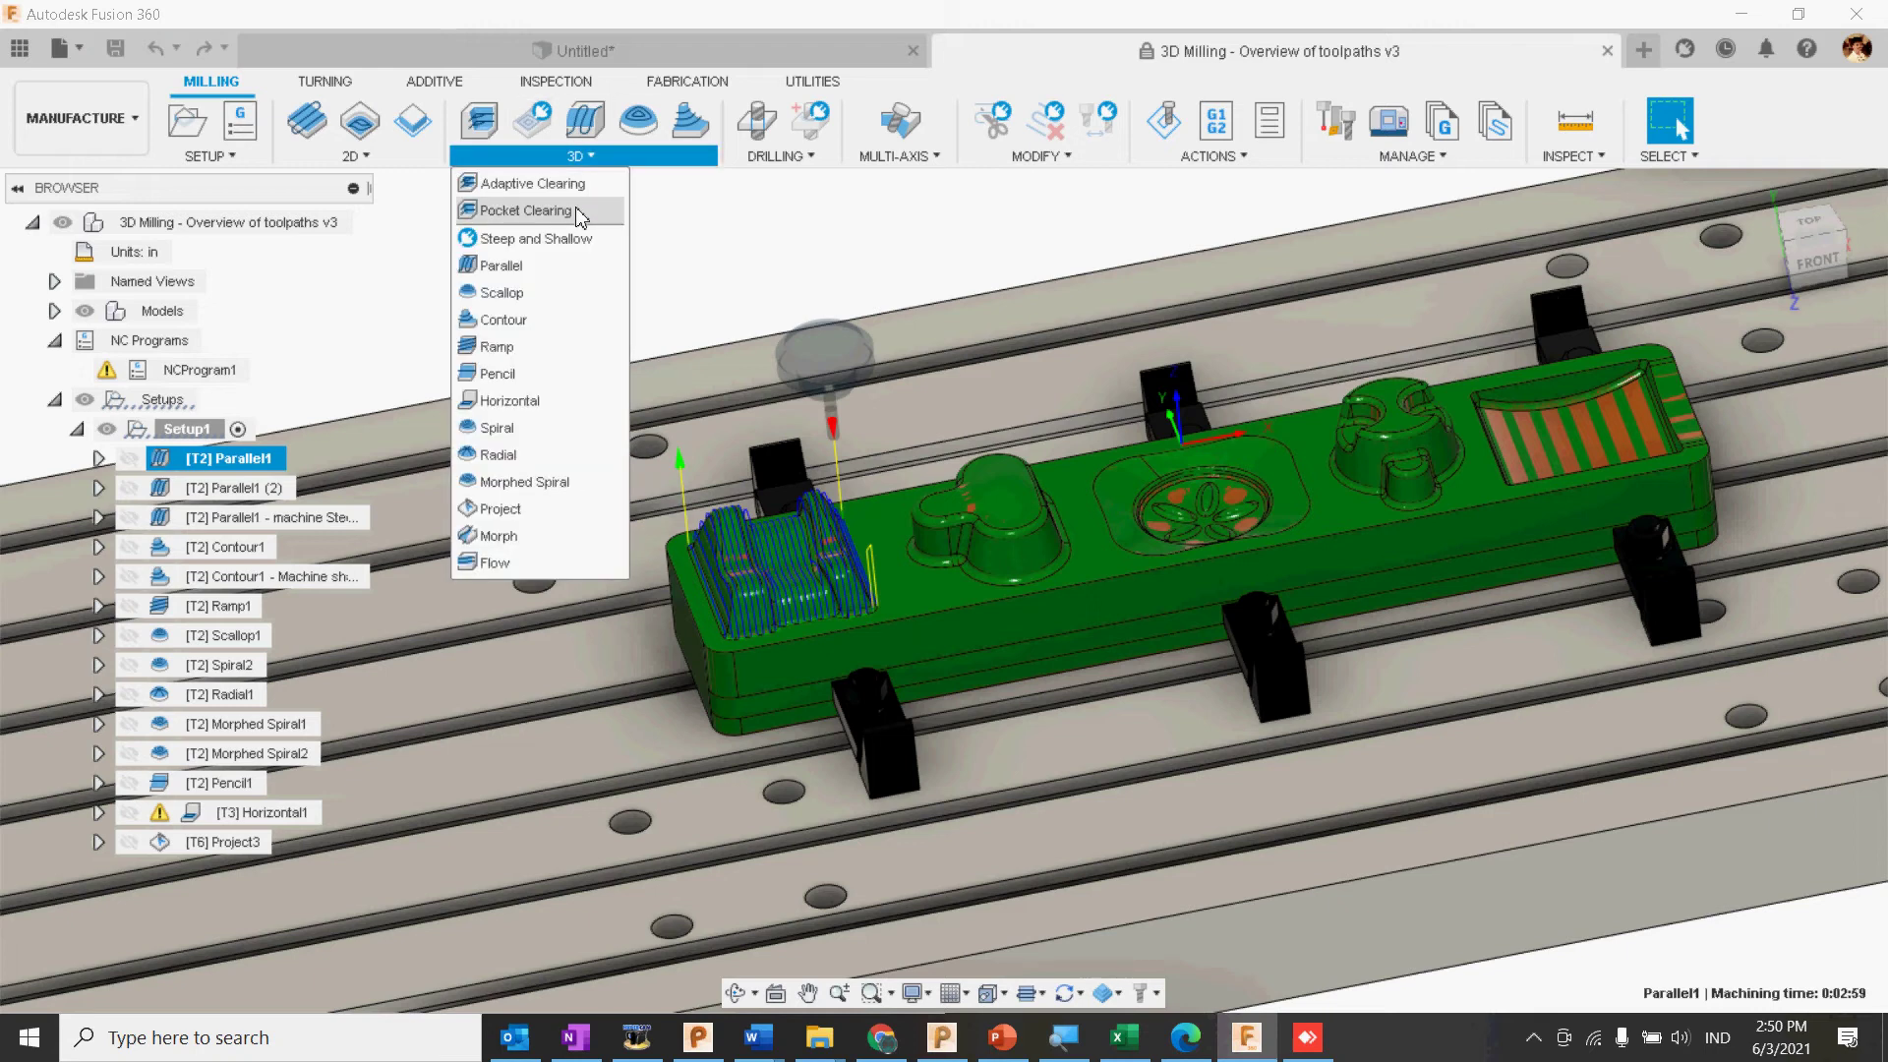
{"action": "left_click", "coordinate": [611, 269]}
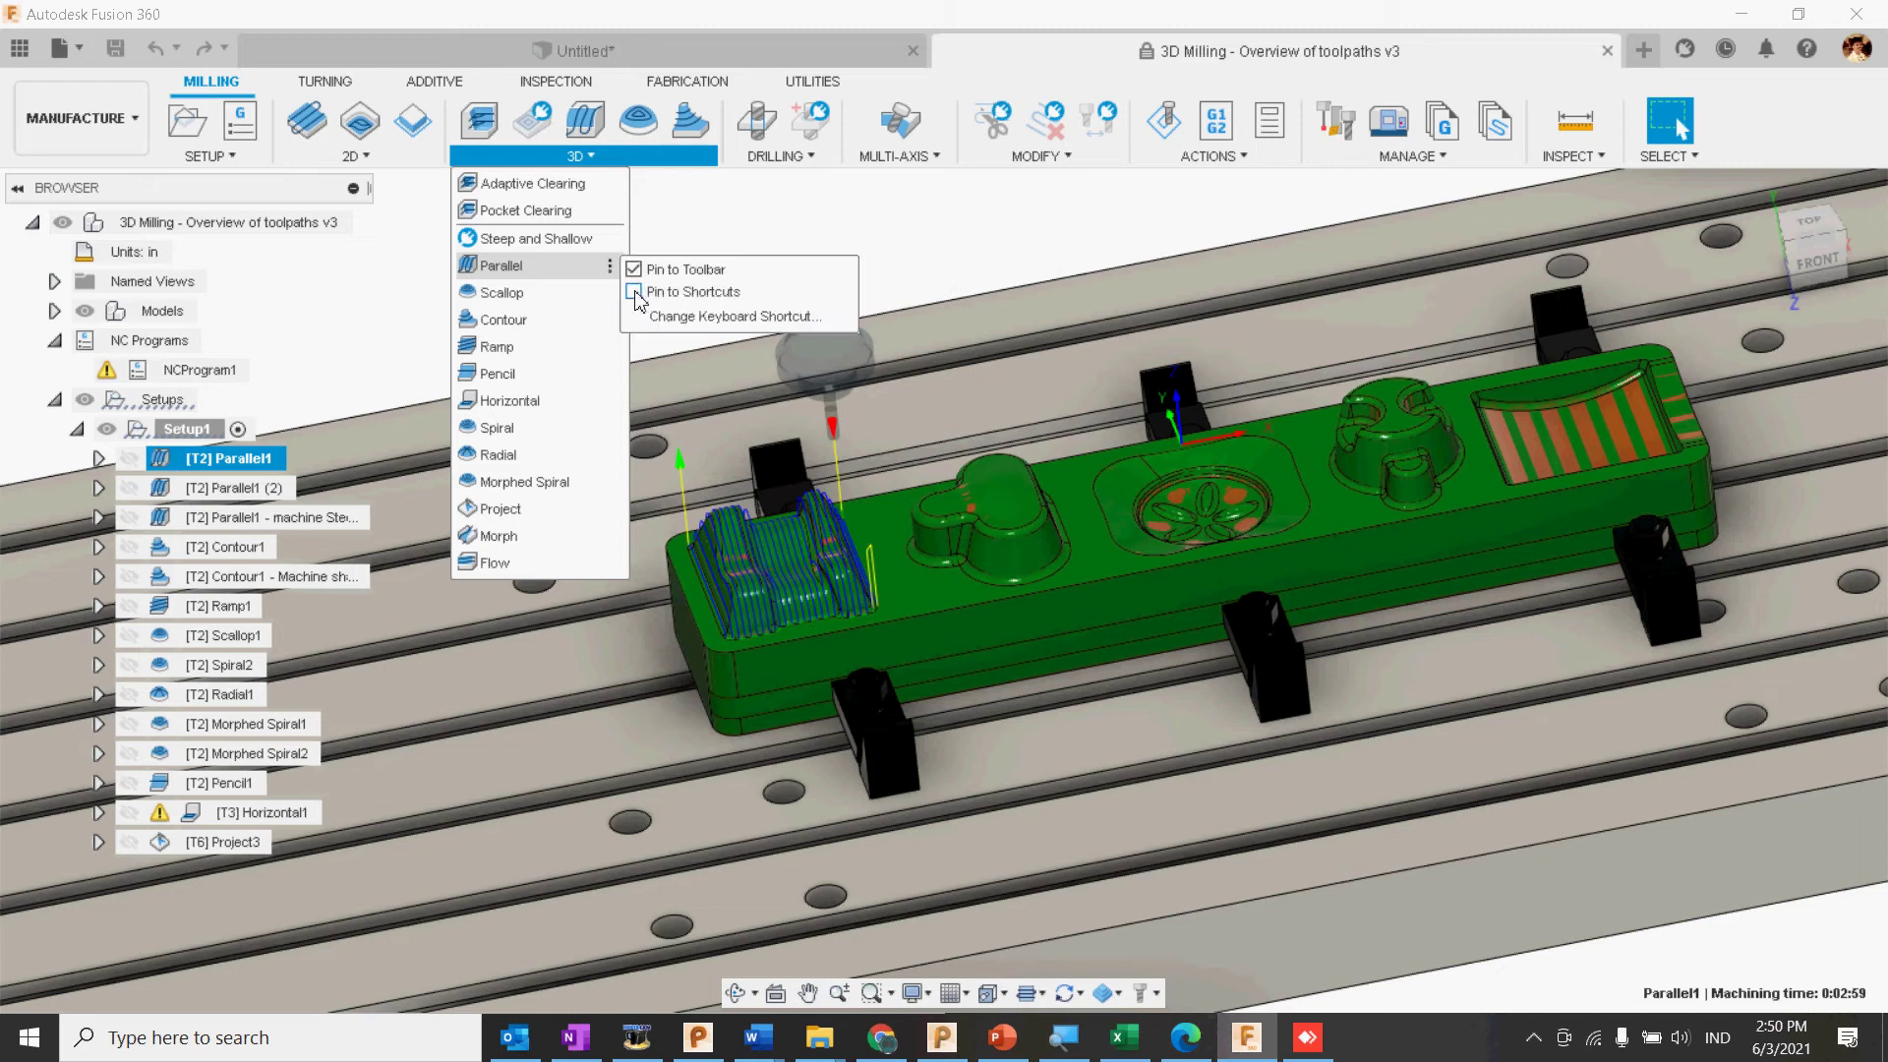
{"action": "left_click", "coordinate": [634, 292]}
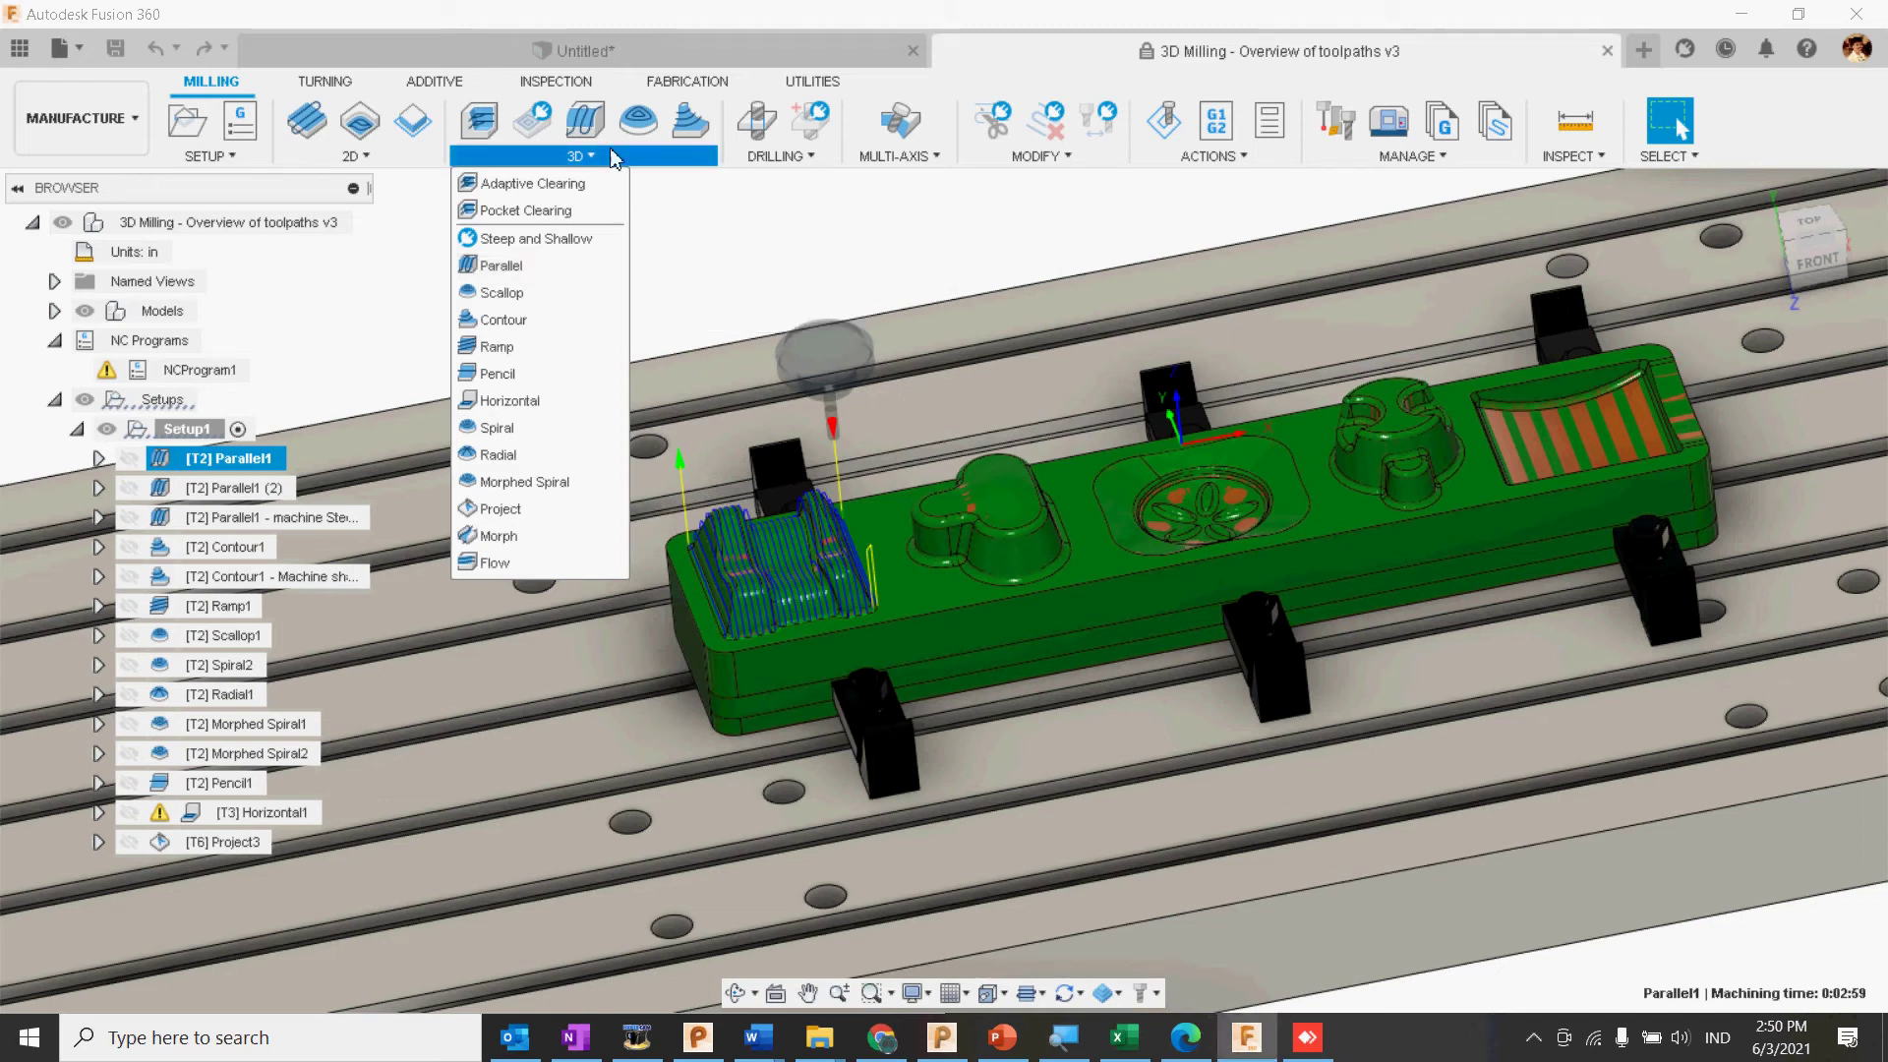
{"action": "left_click", "coordinate": [680, 156]}
{"action": "left_click", "coordinate": [653, 198]}
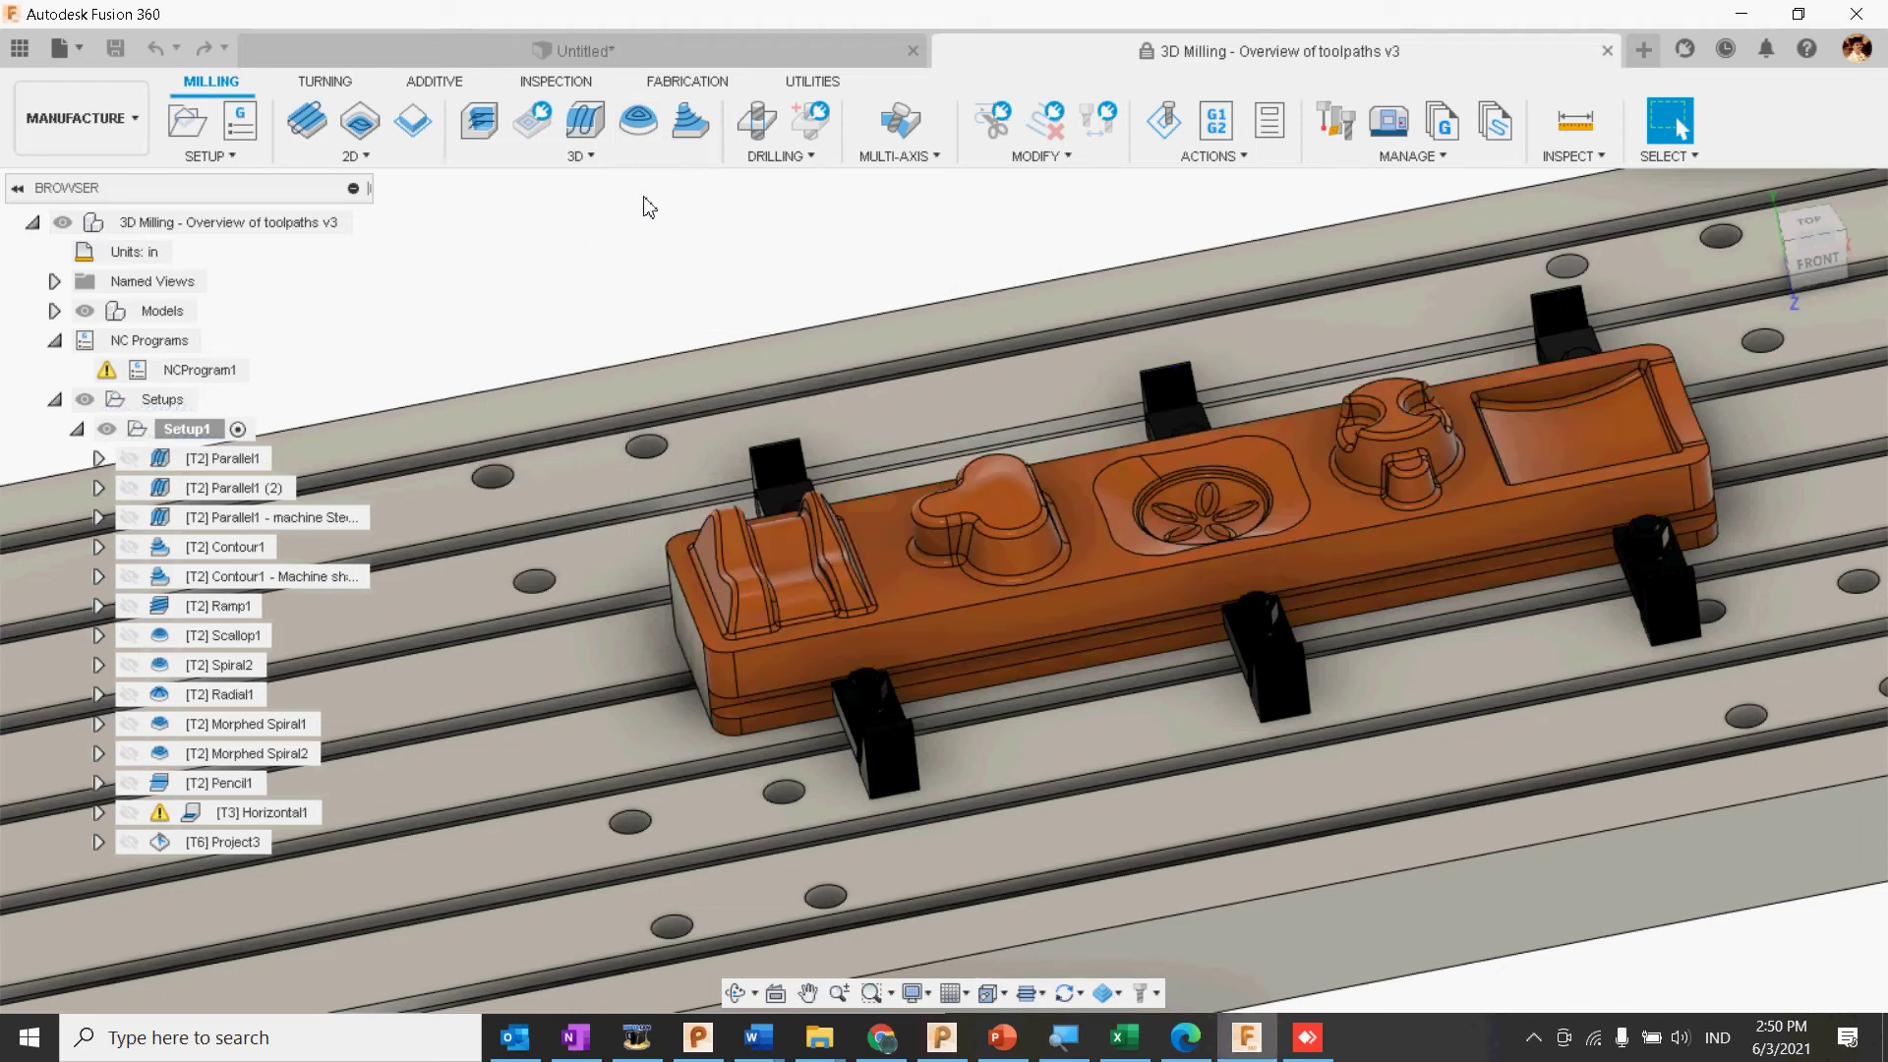
{"action": "left_click", "coordinate": [590, 160]}
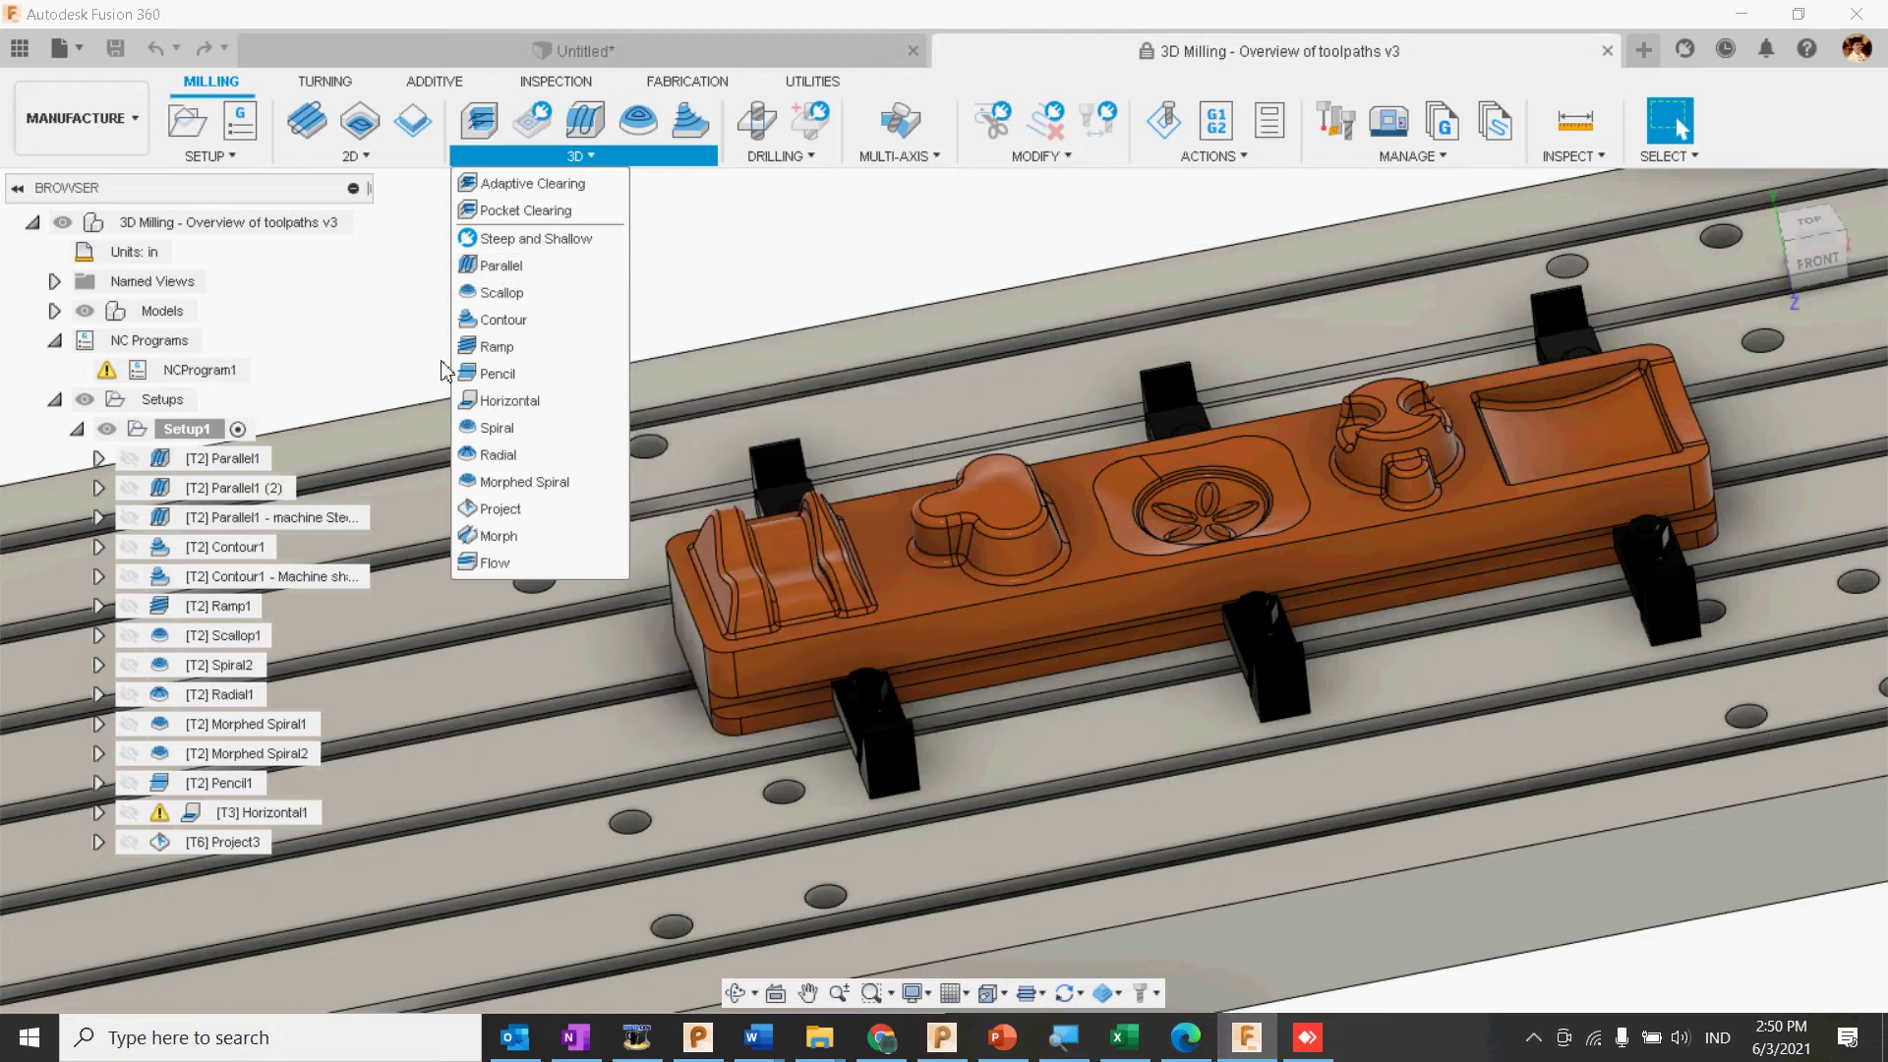
Step: Open the Parallel1 operation for editing and review its tool, geometry and height settings
{"action": "left_click", "coordinate": [159, 458]}
{"action": "double_click", "coordinate": [160, 459]}
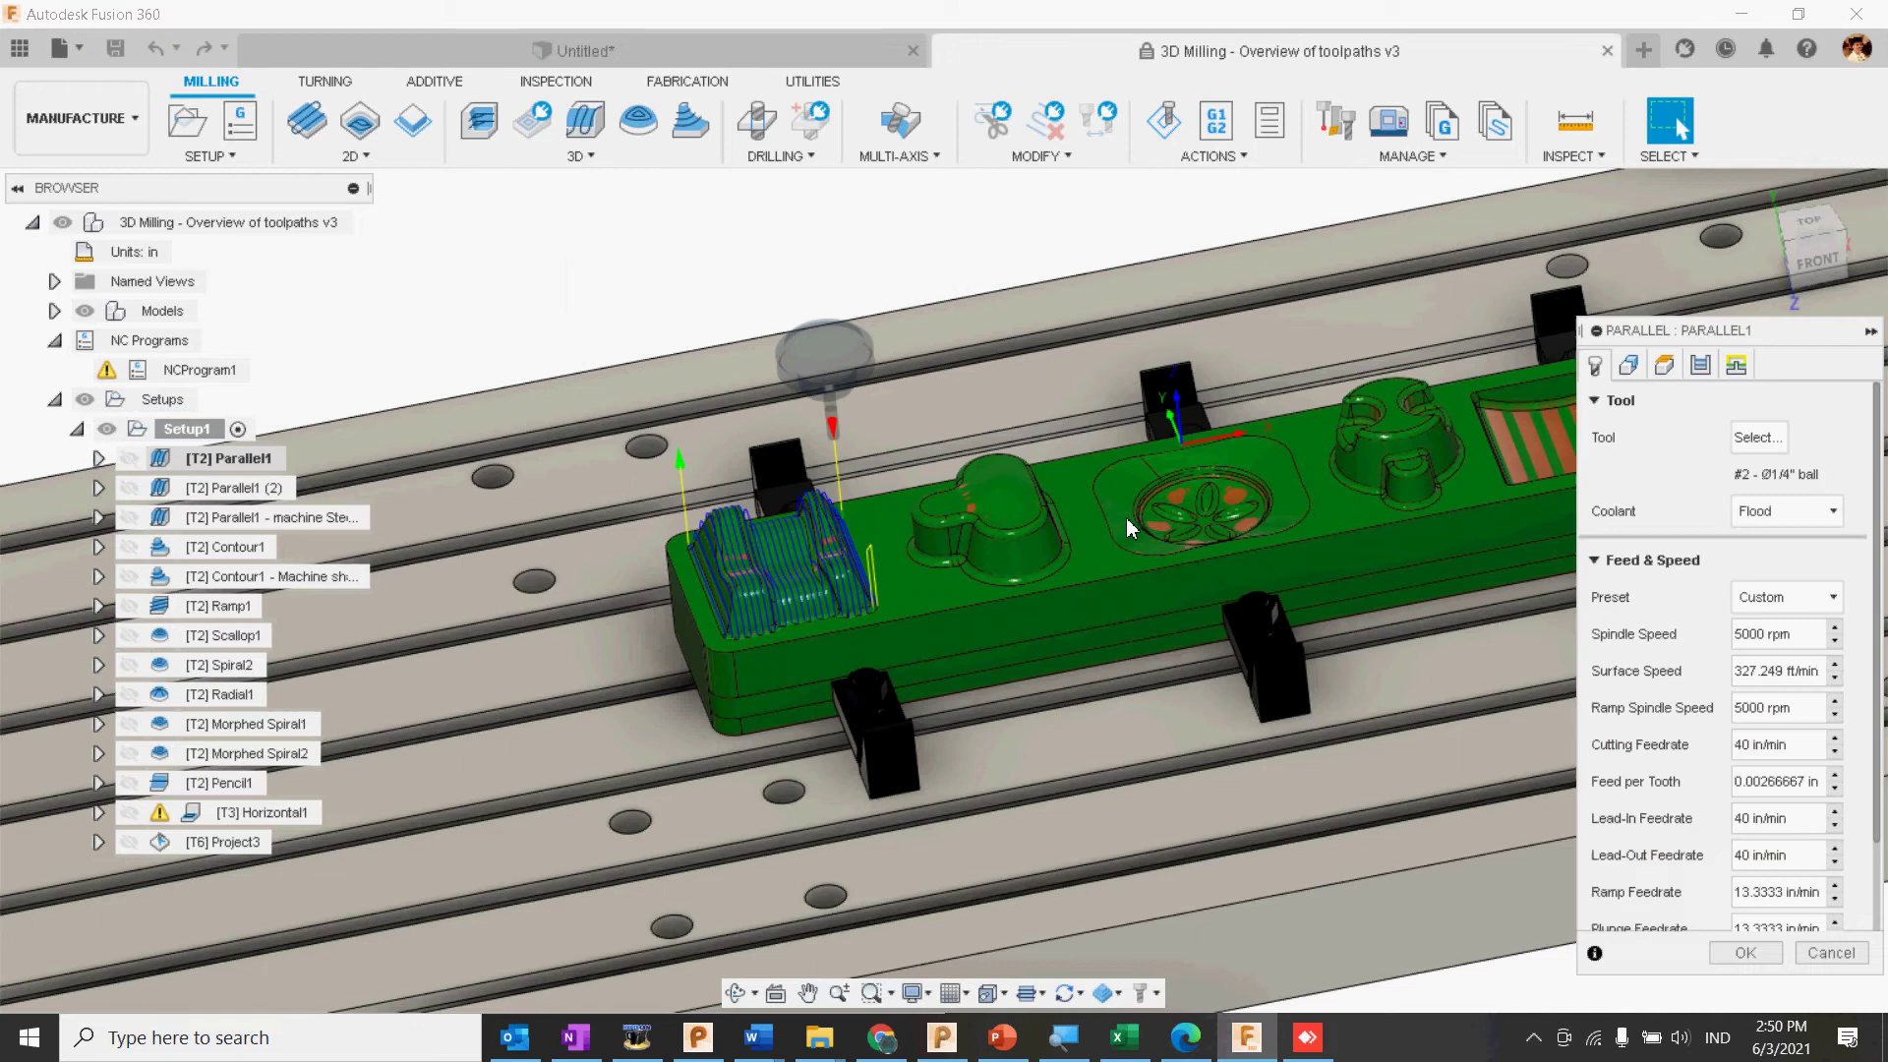
{"action": "left_click_drag", "start_coordinate": [1705, 334], "coordinate": [1308, 135]}
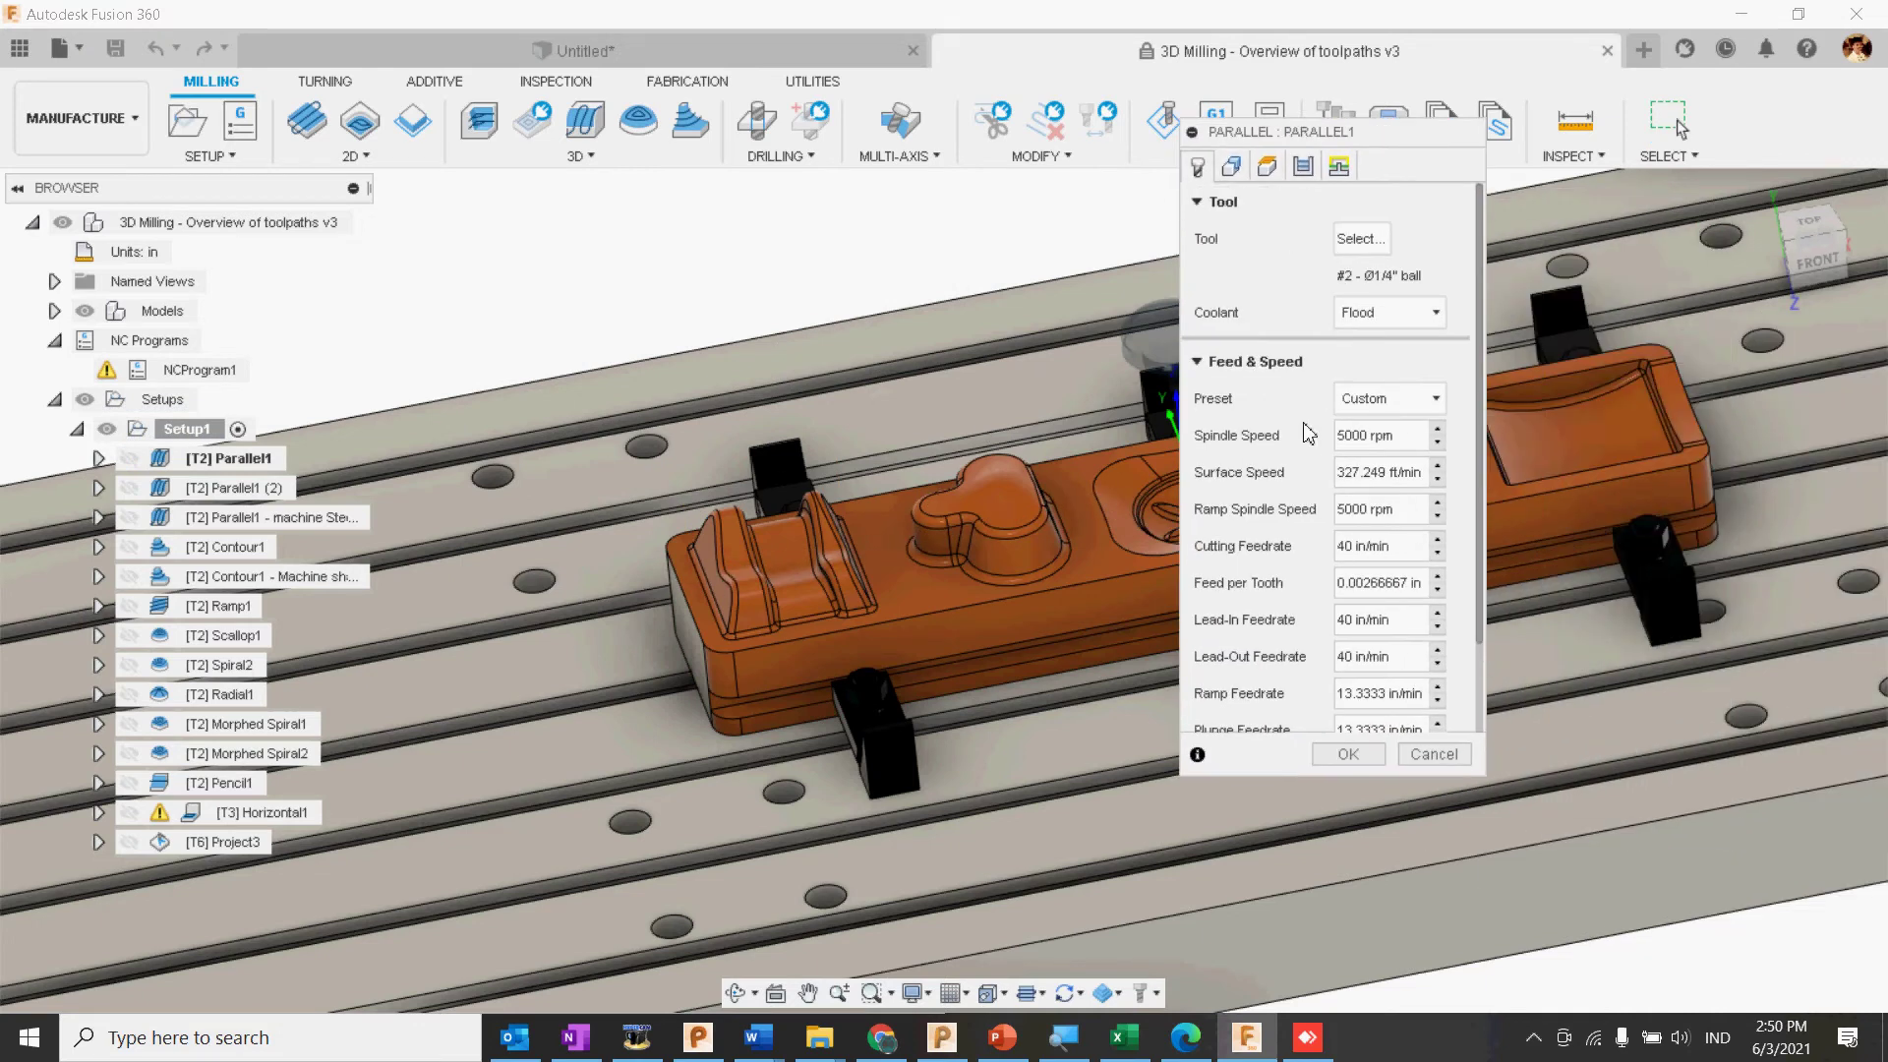
{"action": "left_click", "coordinate": [1232, 169]}
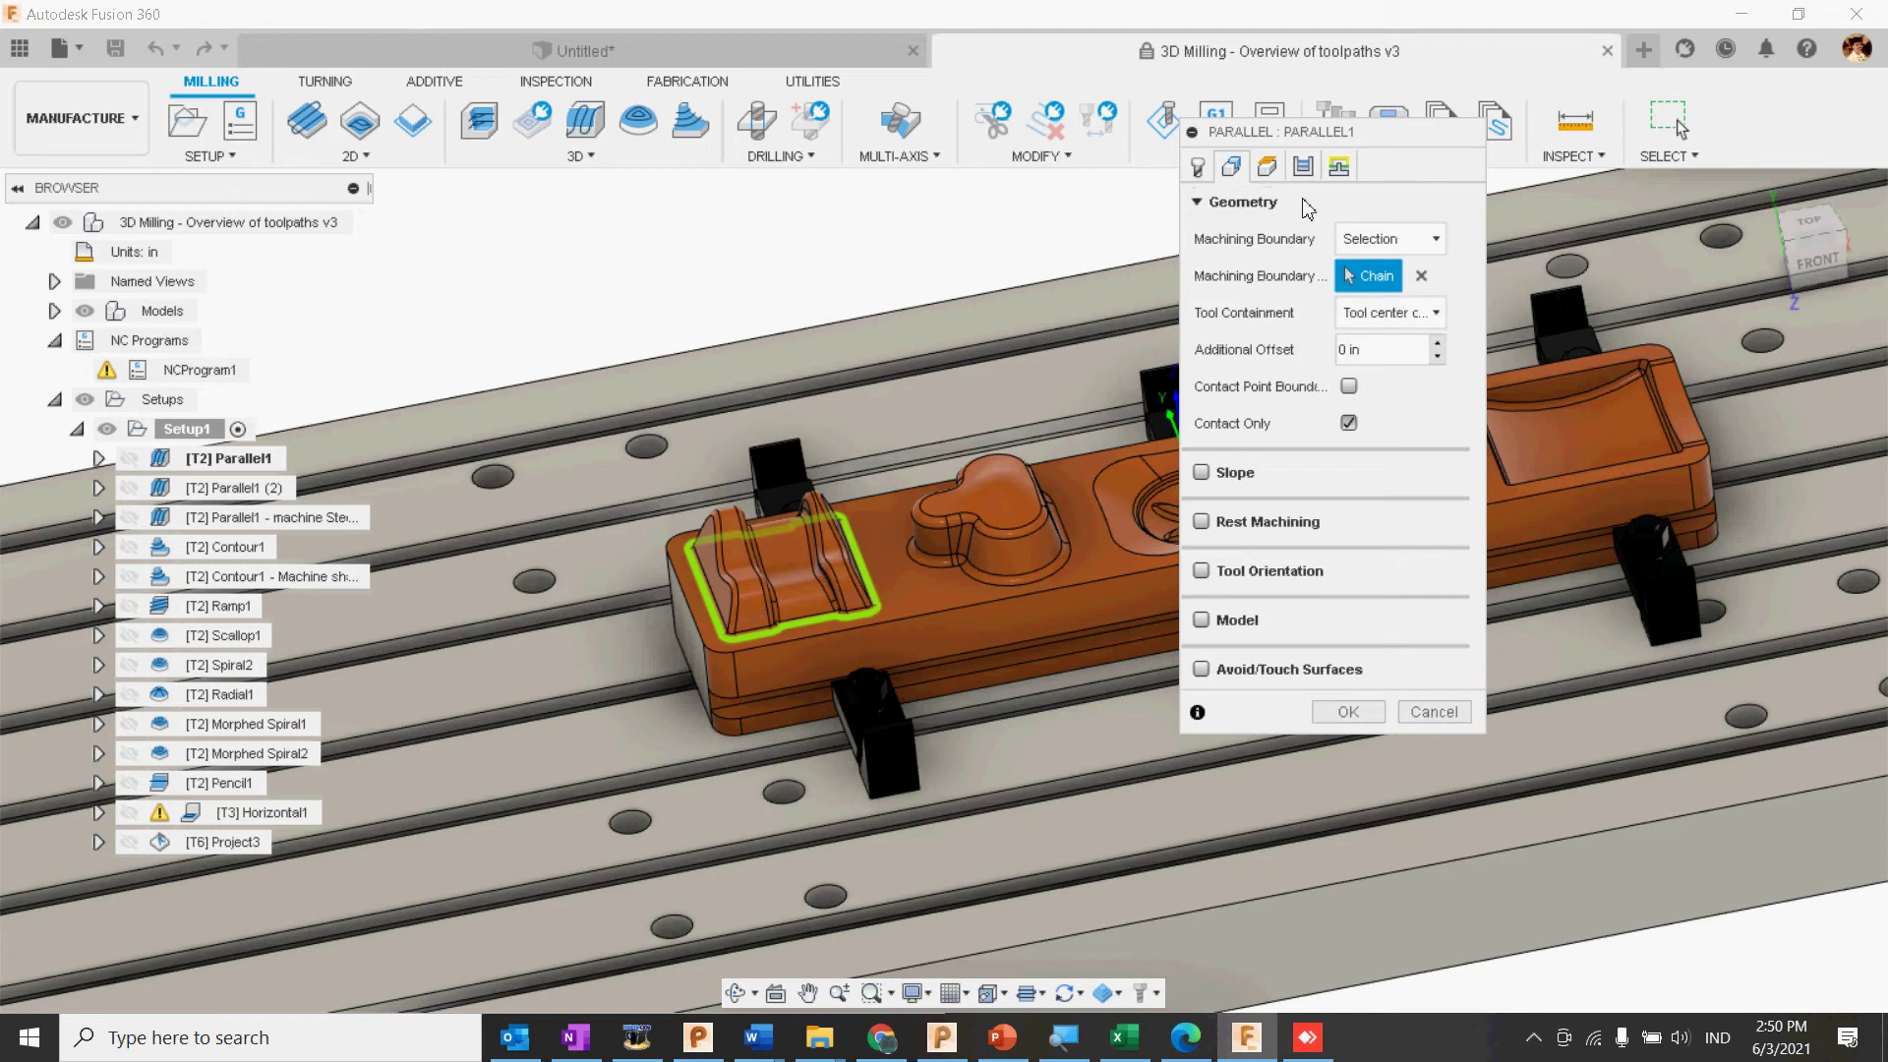
{"action": "left_click", "coordinate": [1271, 169]}
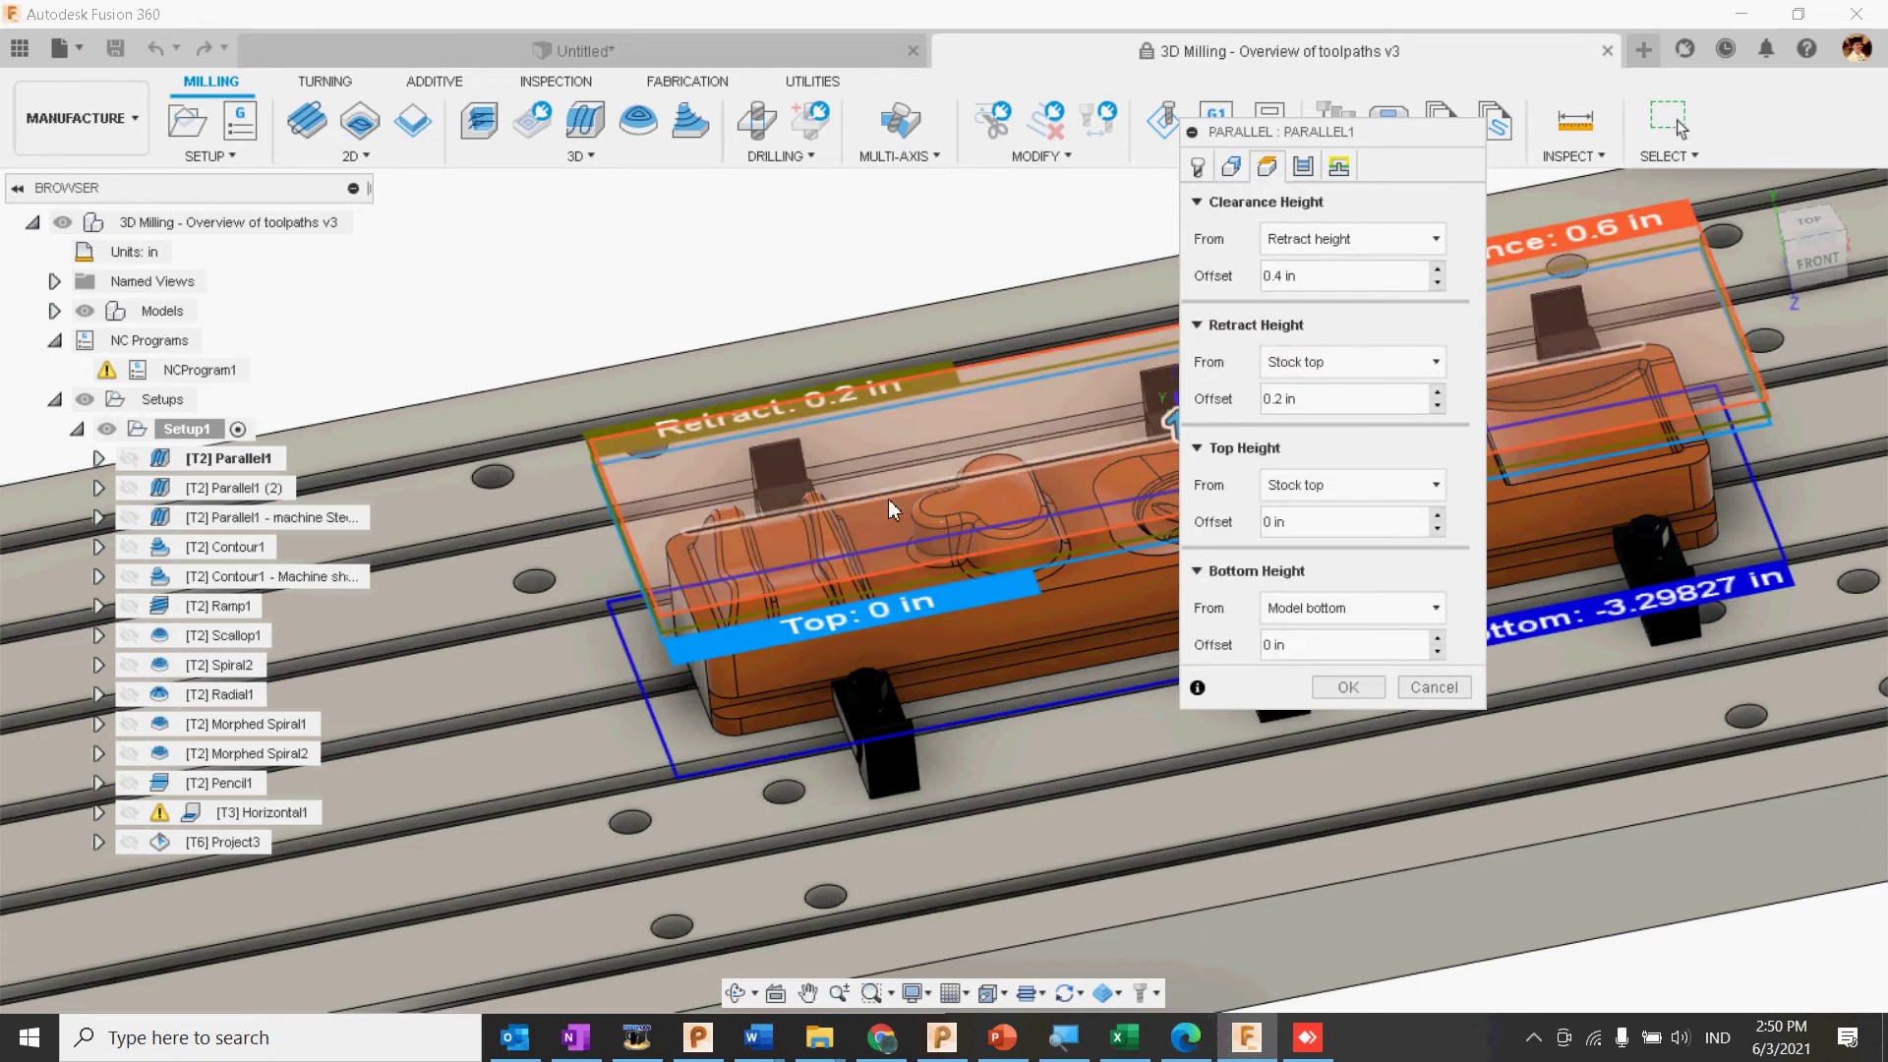
{"action": "middle_click_drag", "start_coordinate": [894, 494], "coordinate": [1105, 386], "text": "shift"}
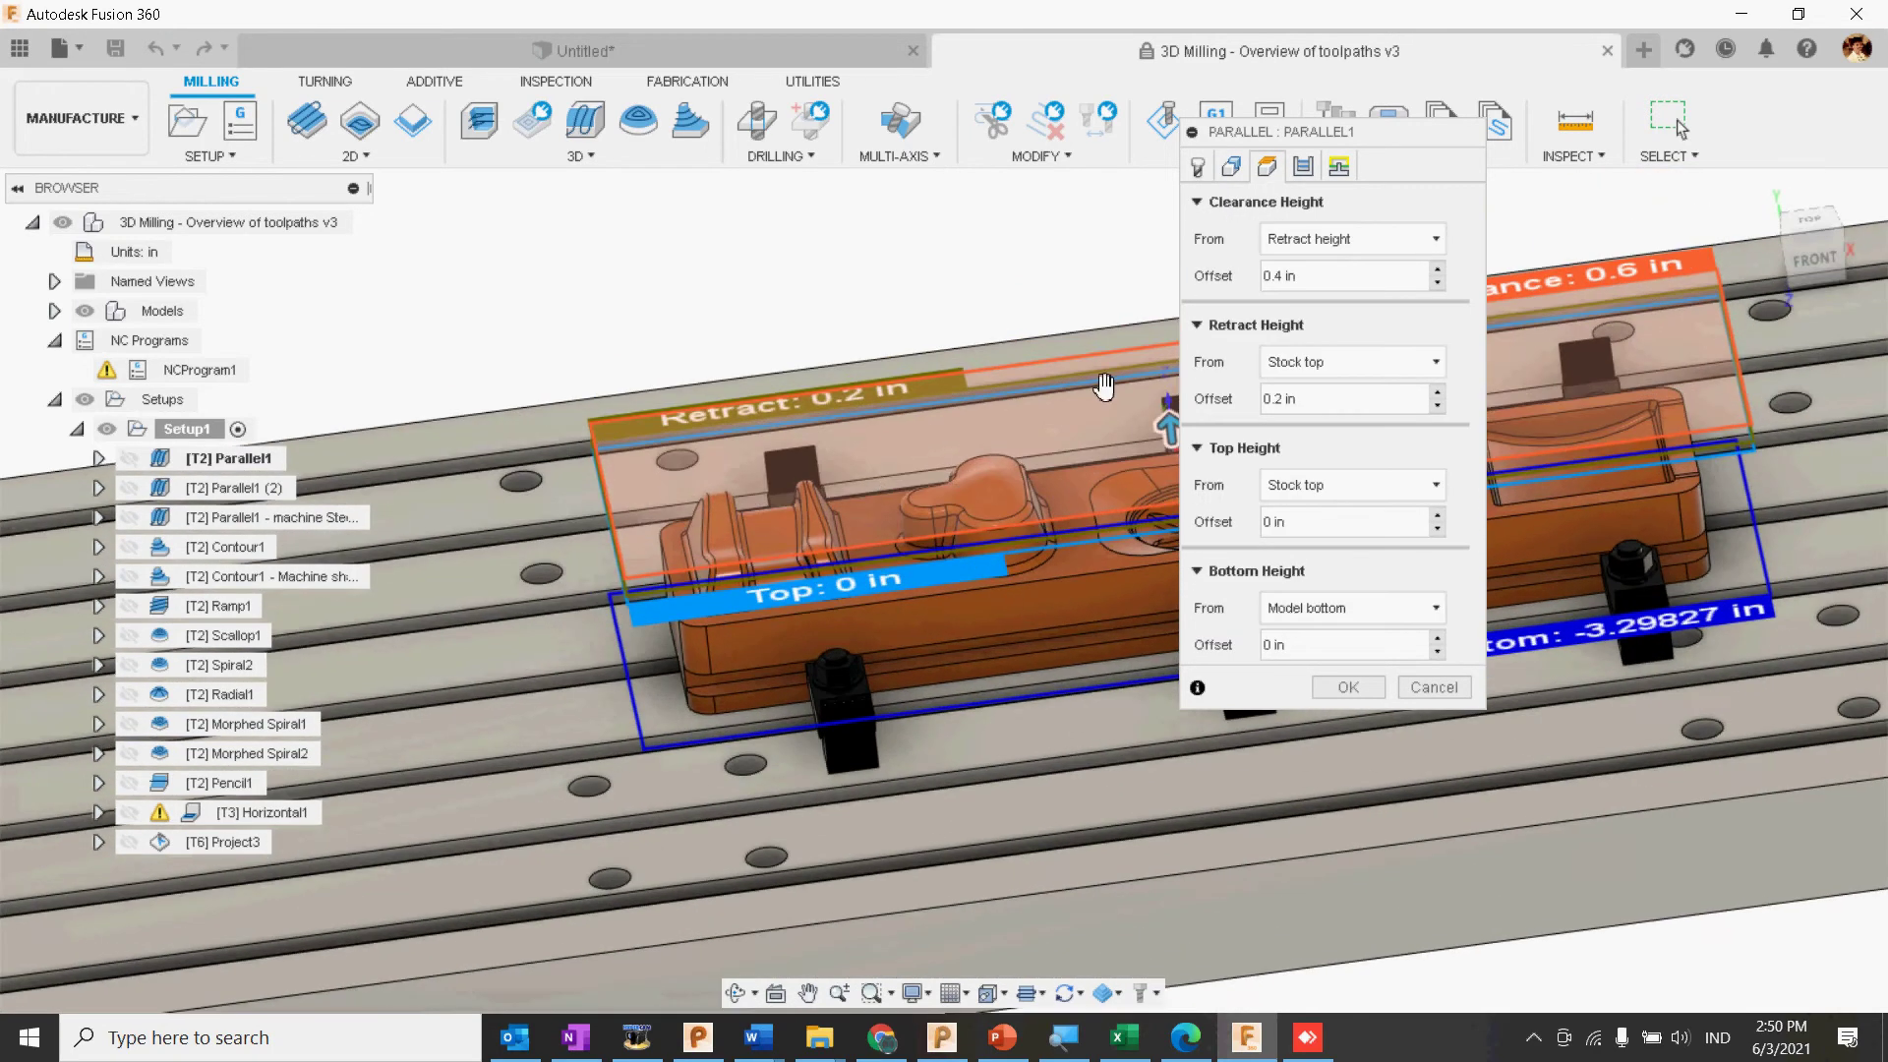
Step: Clear Parallel1's machining boundary and reselect the closed edge chain around the base of the wavy saddle feature
{"action": "left_click", "coordinate": [1231, 166]}
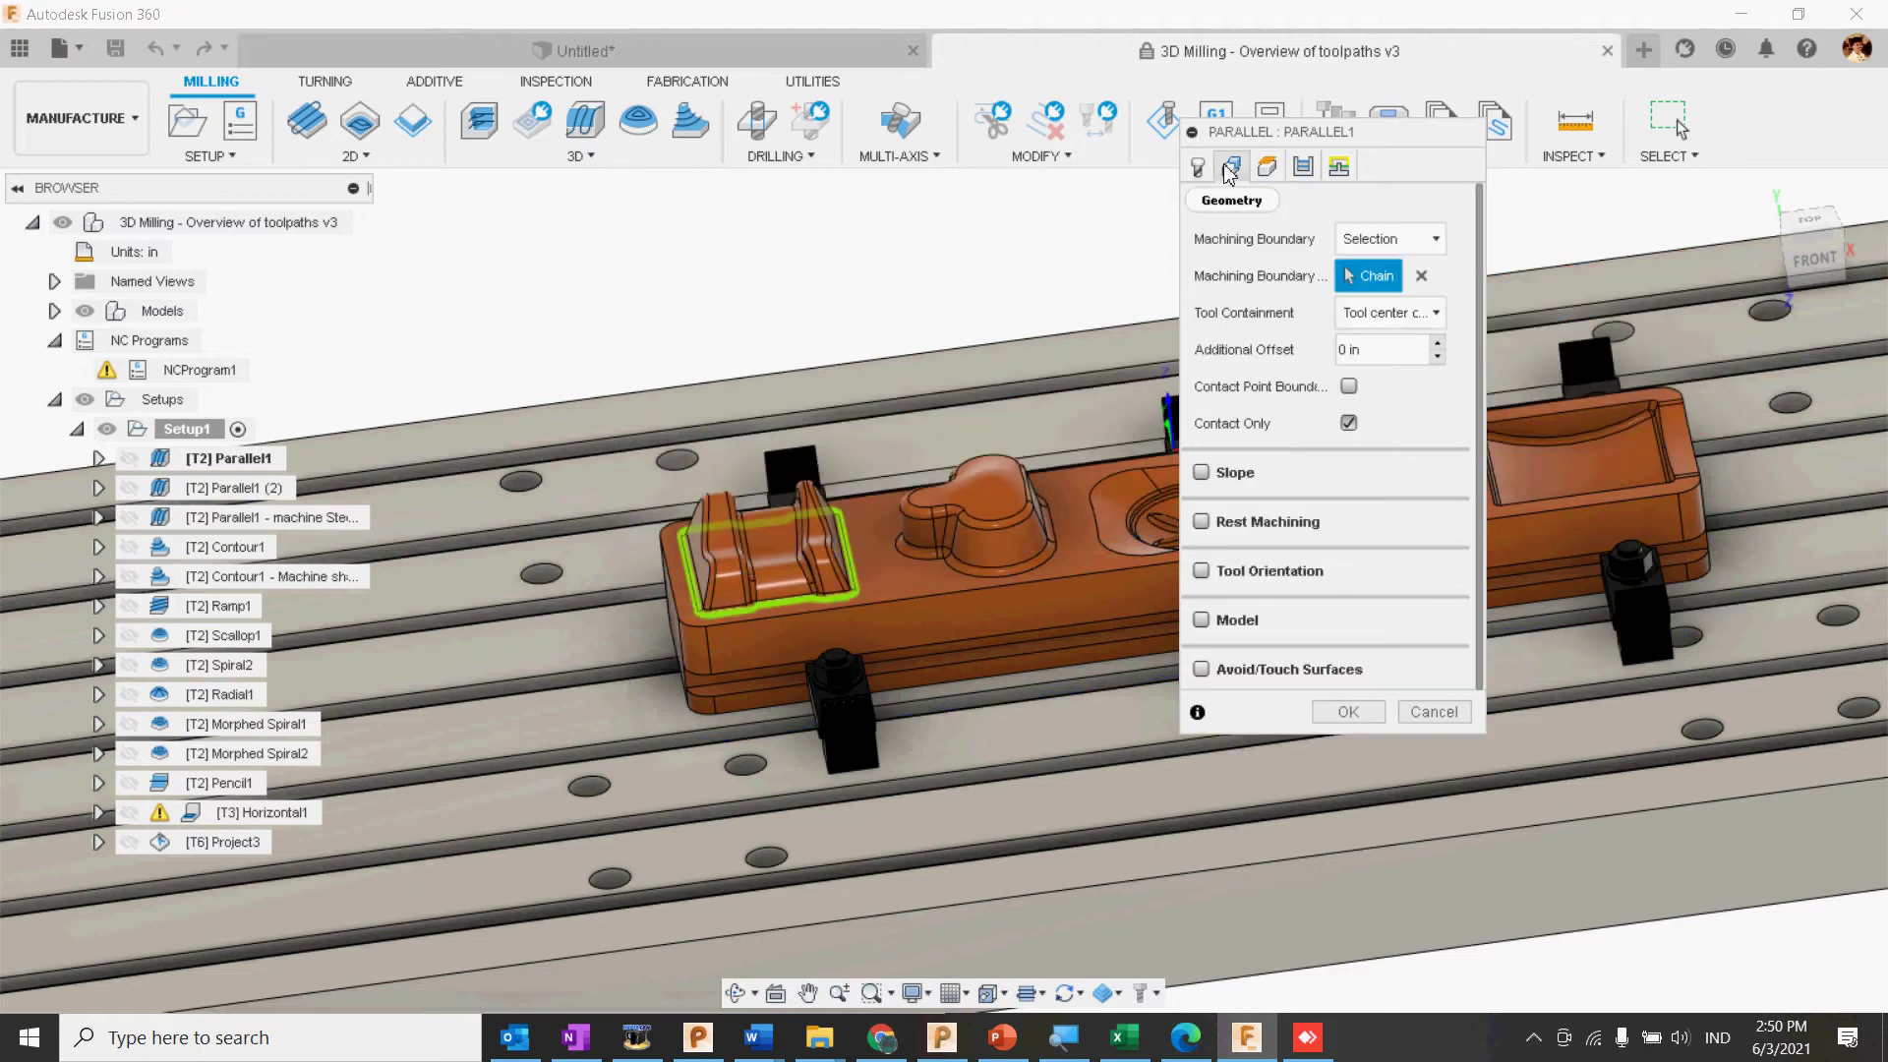
{"action": "left_click", "coordinate": [1421, 276]}
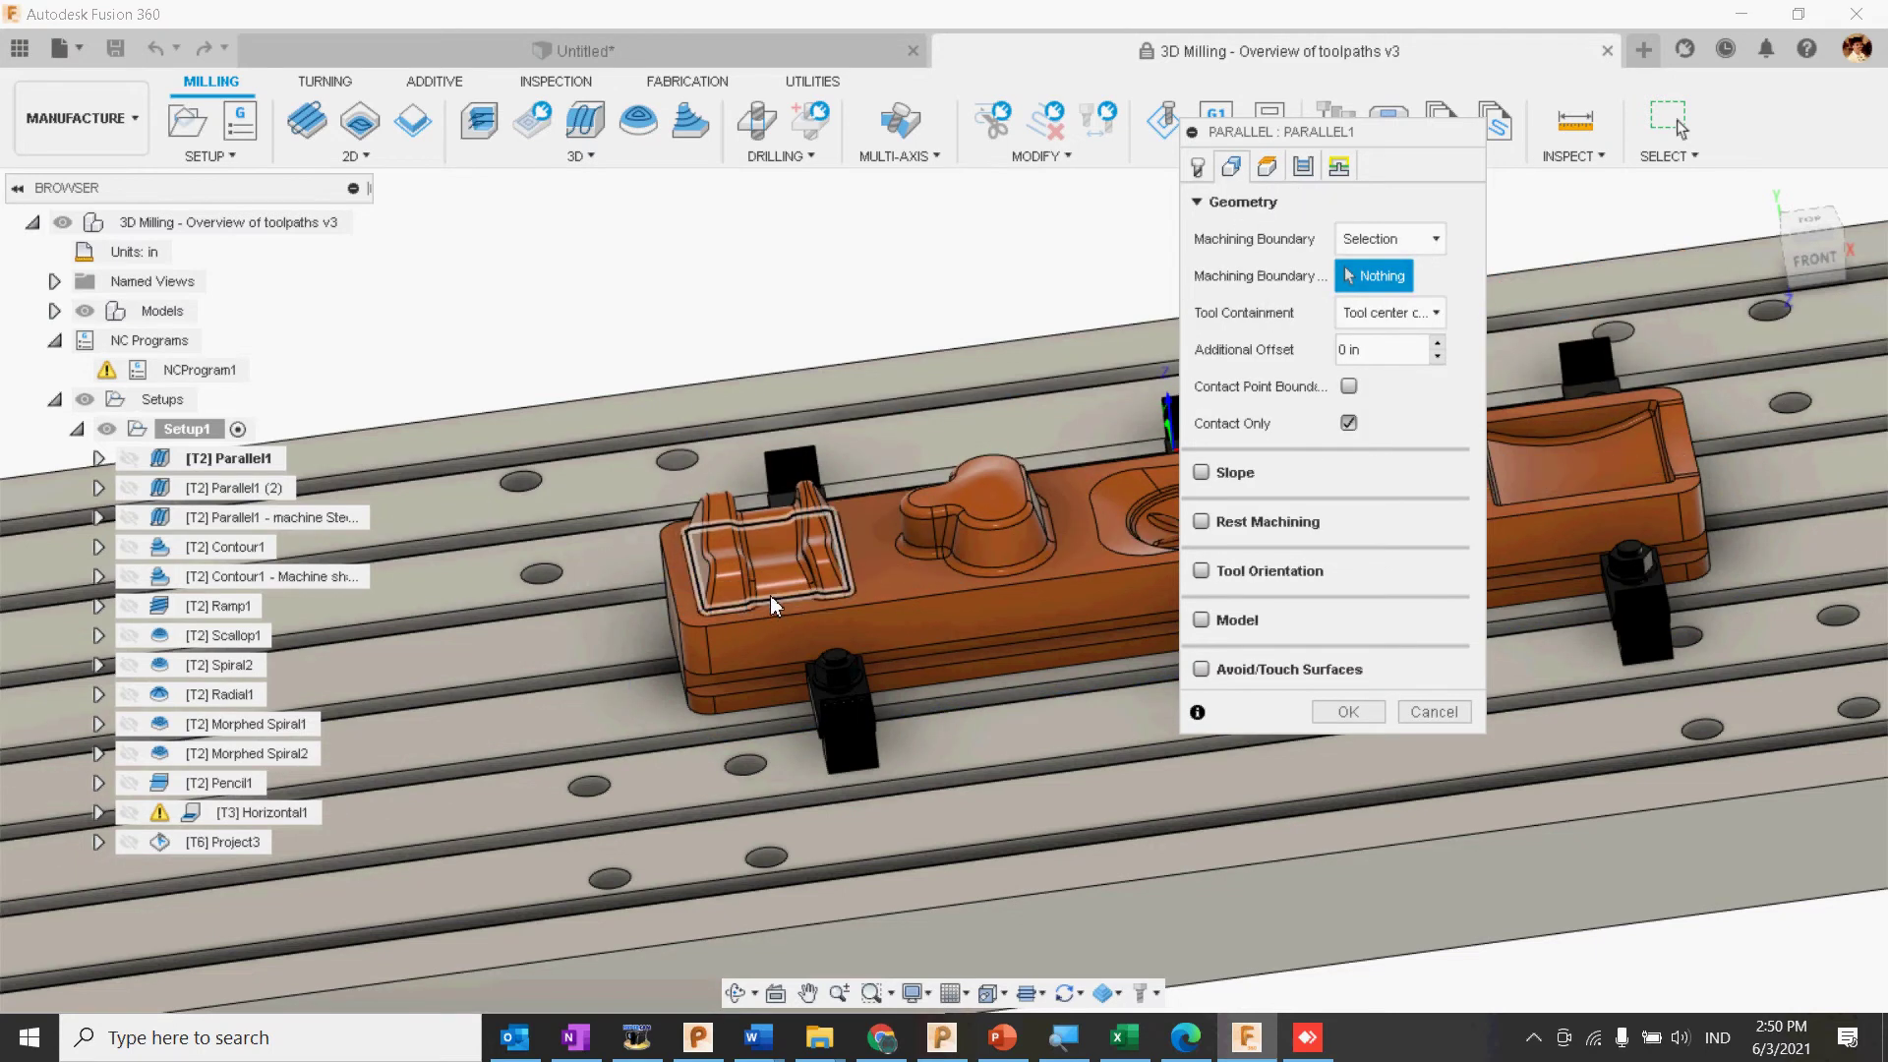
{"action": "scroll", "coordinate": [773, 598], "scroll_direction": "up", "scroll_amount": 4}
{"action": "mouse_move", "coordinate": [771, 594]}
{"action": "middle_mouse_down", "text": "shift"}
{"action": "mouse_move", "coordinate": [895, 577]}
{"action": "mouse_move", "coordinate": [606, 504]}
{"action": "mouse_move", "coordinate": [791, 598]}
{"action": "middle_mouse_up", "text": "shift"}
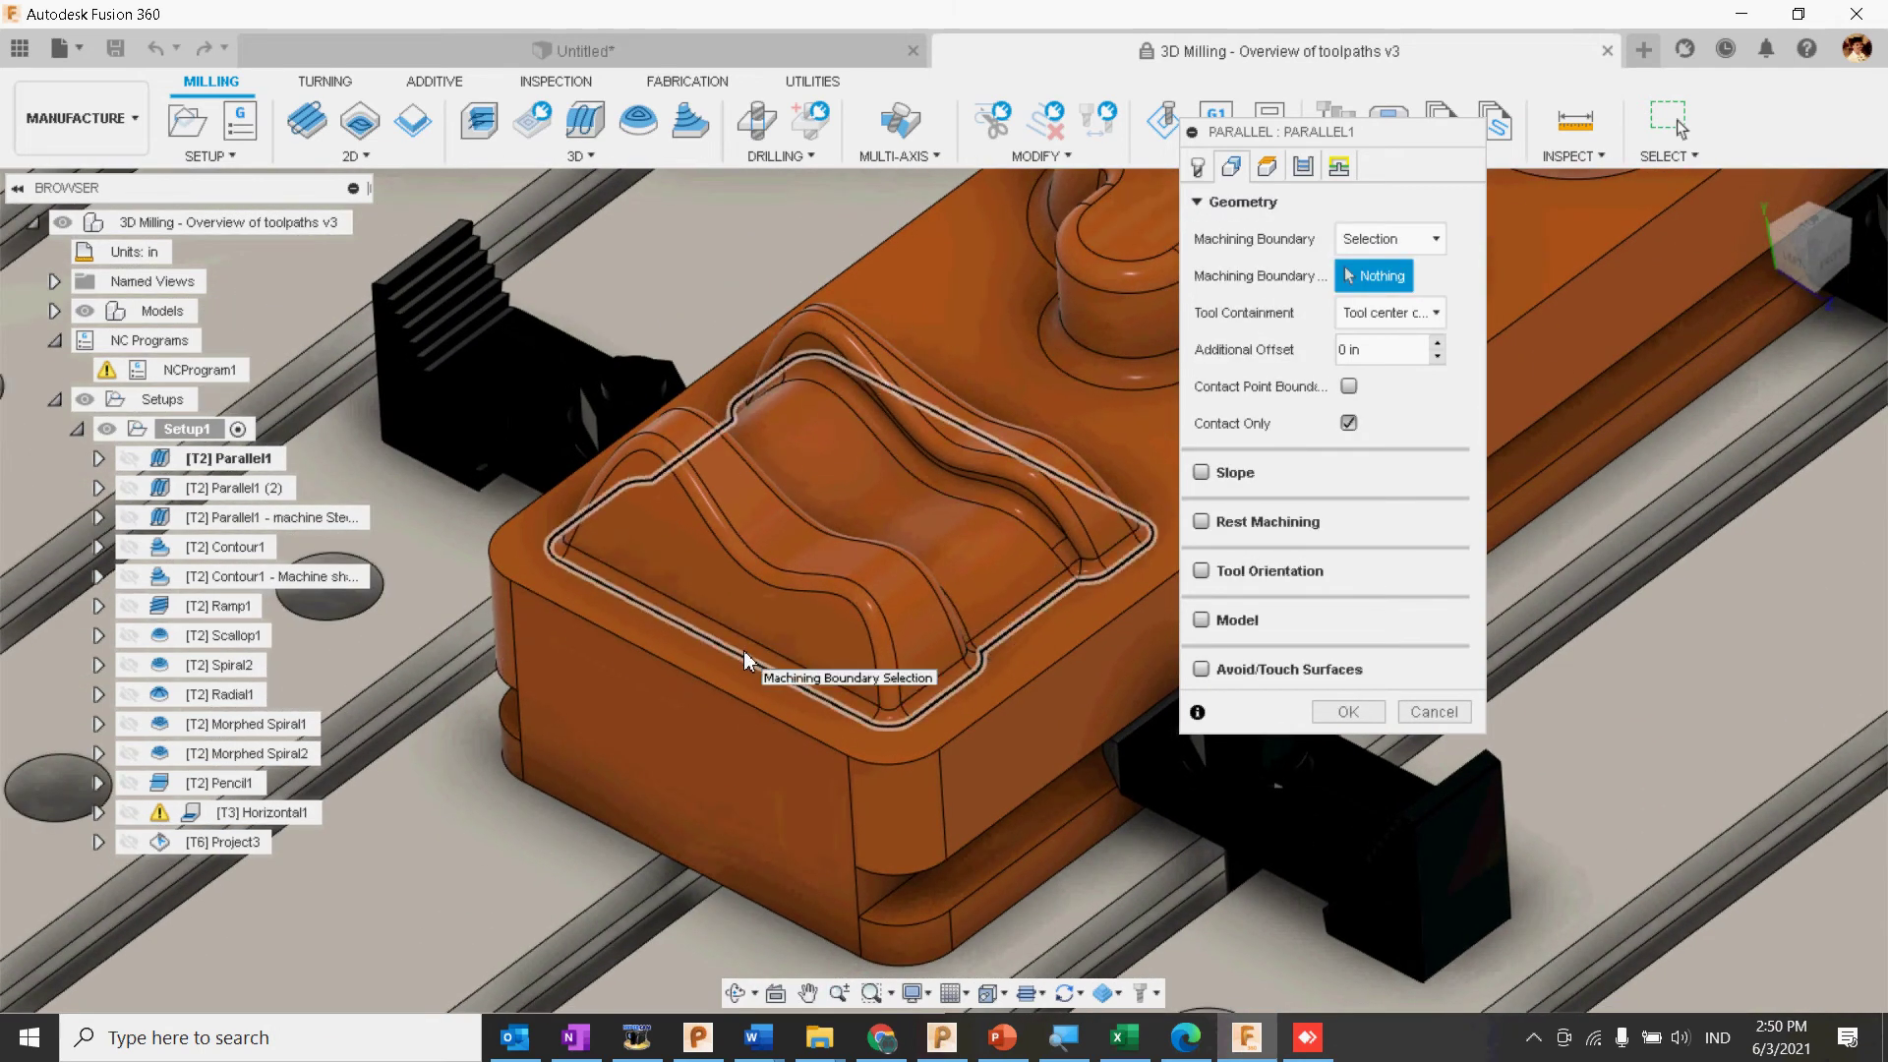
{"action": "left_click", "coordinate": [743, 651]}
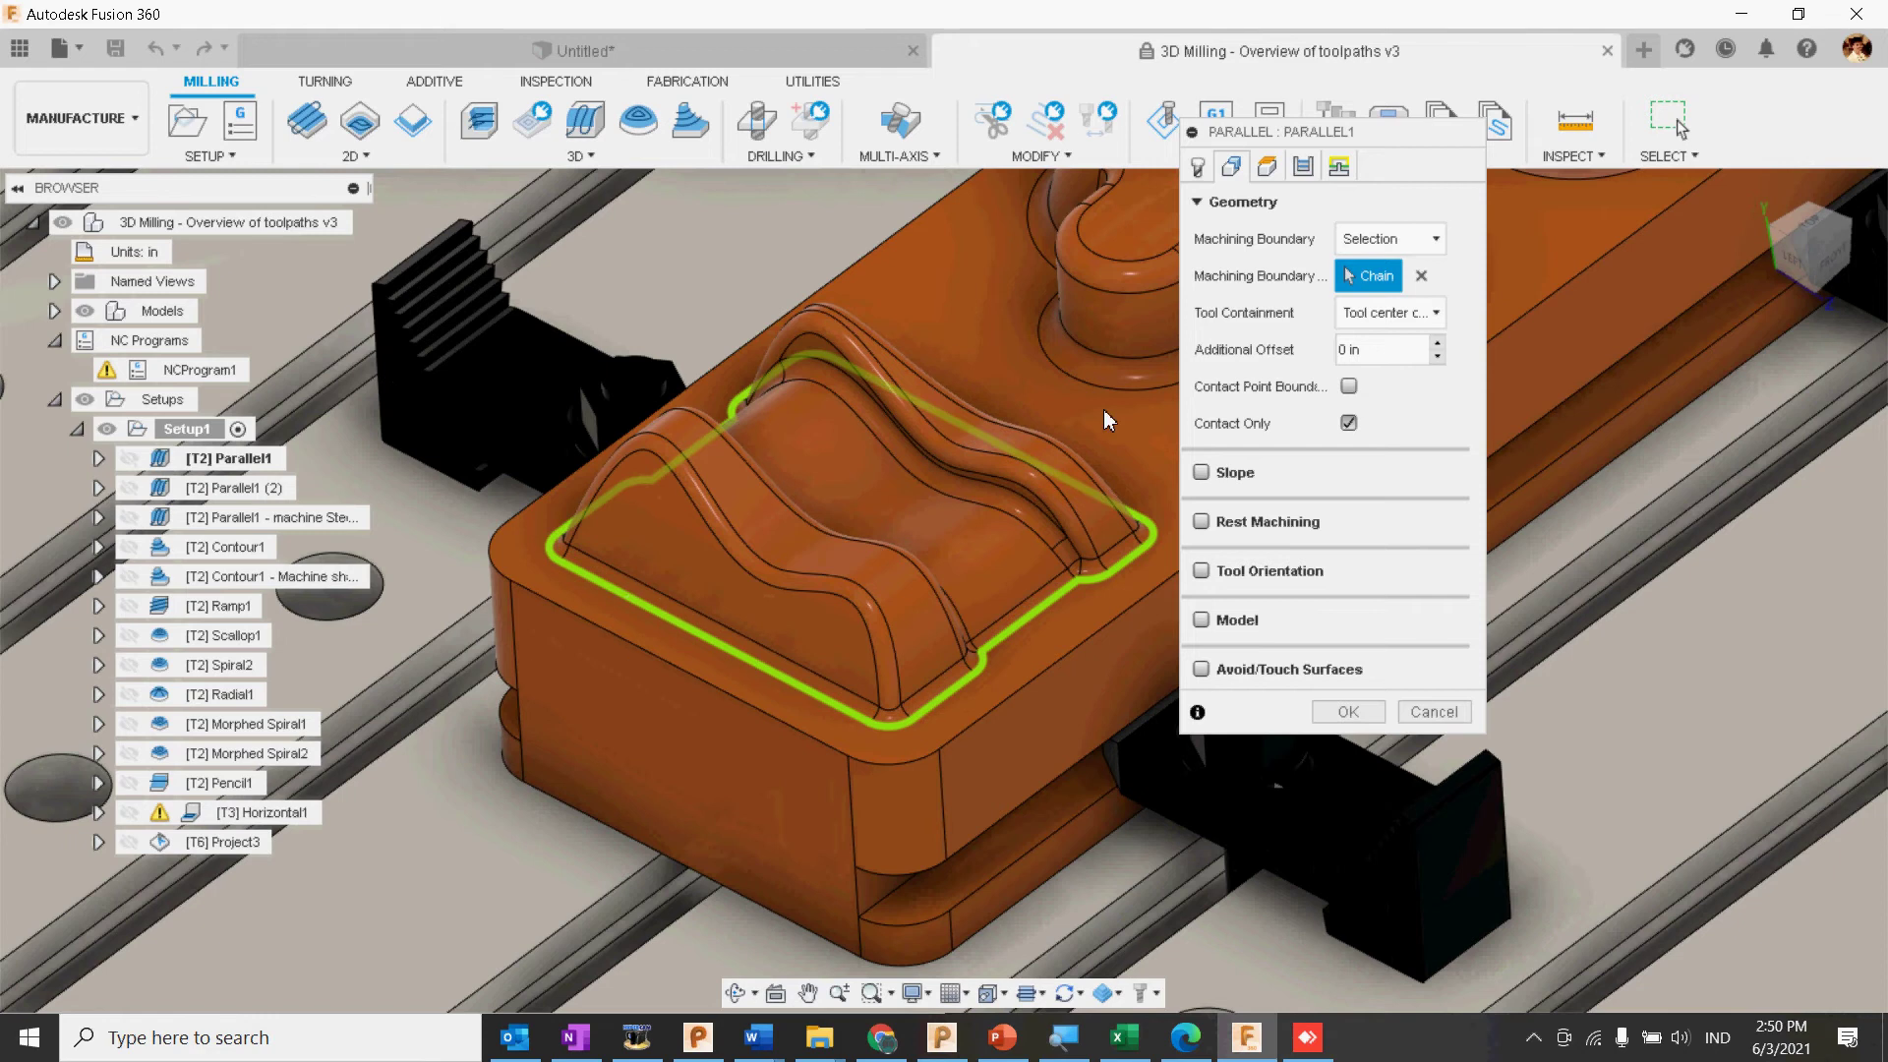
Step: Replace the Parallel1 tool with the 11 - Ø10mm ball end mill from the local FUSION TOOLS library
{"action": "left_click", "coordinate": [1198, 166]}
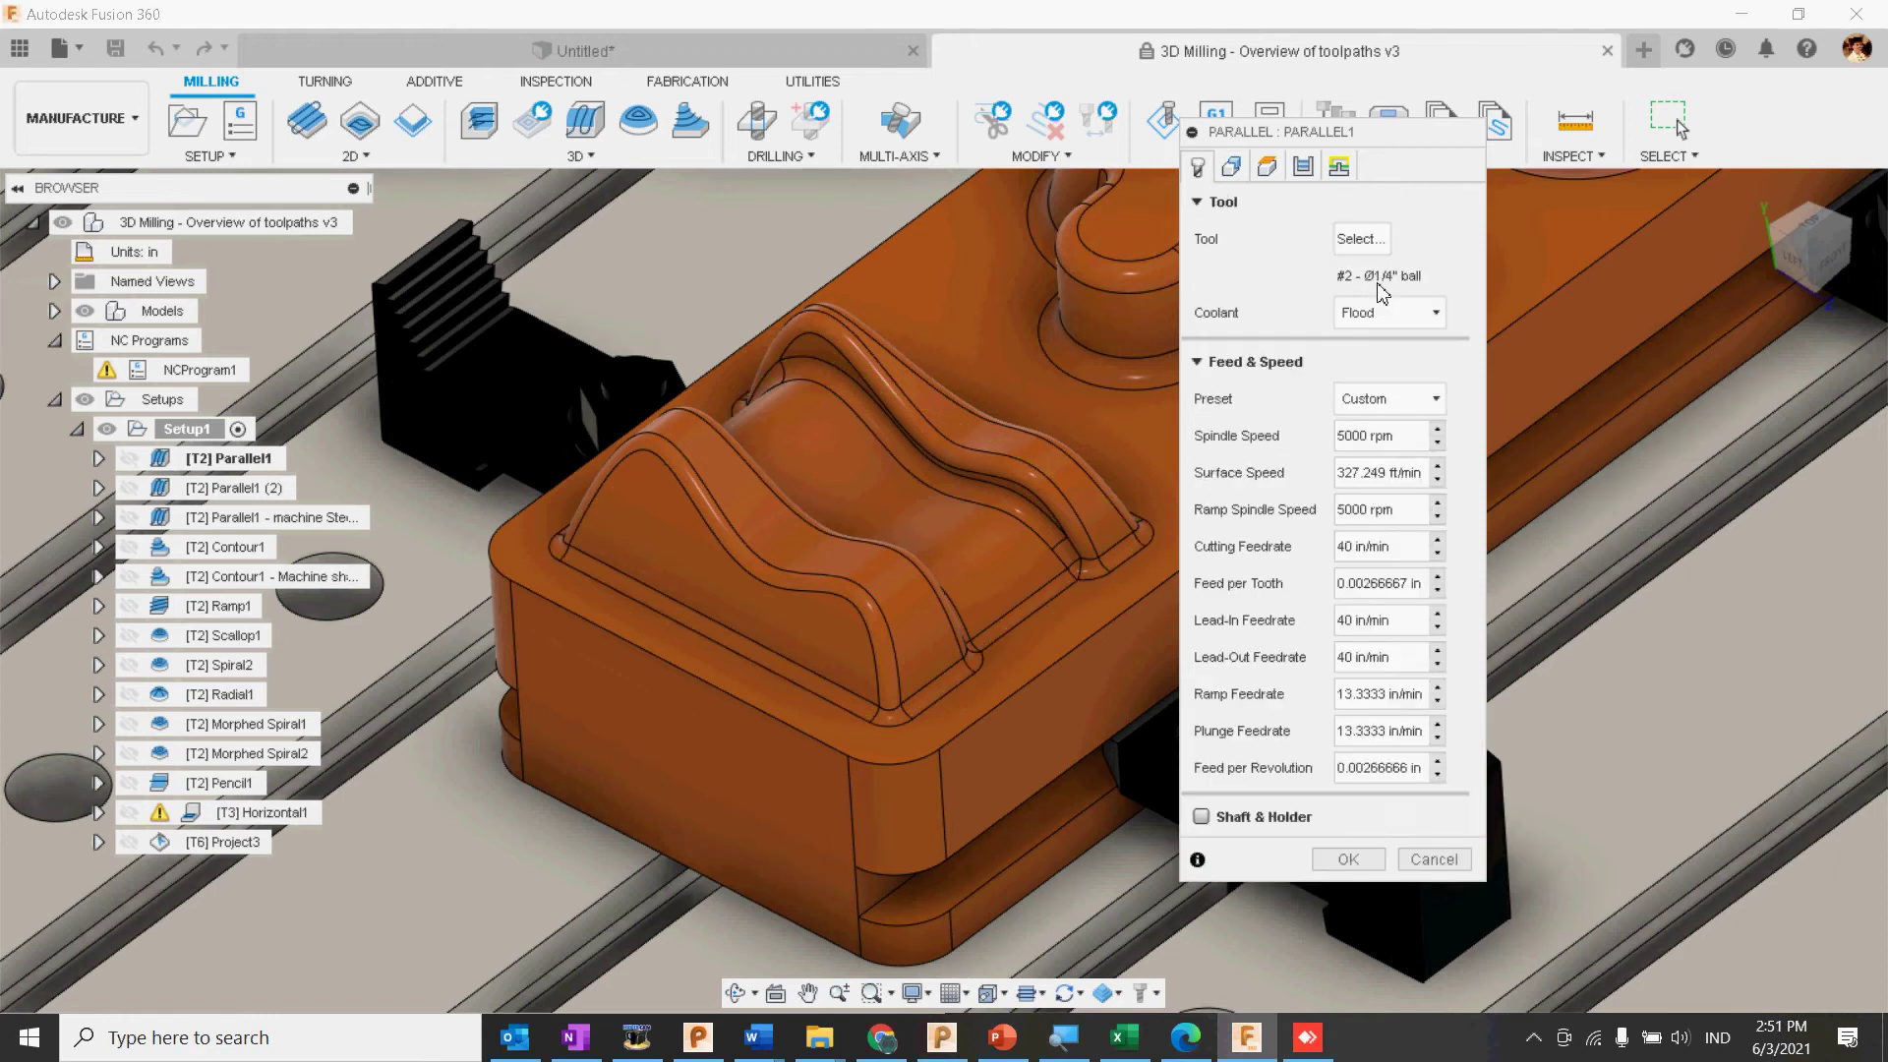
{"action": "left_click", "coordinate": [1362, 240]}
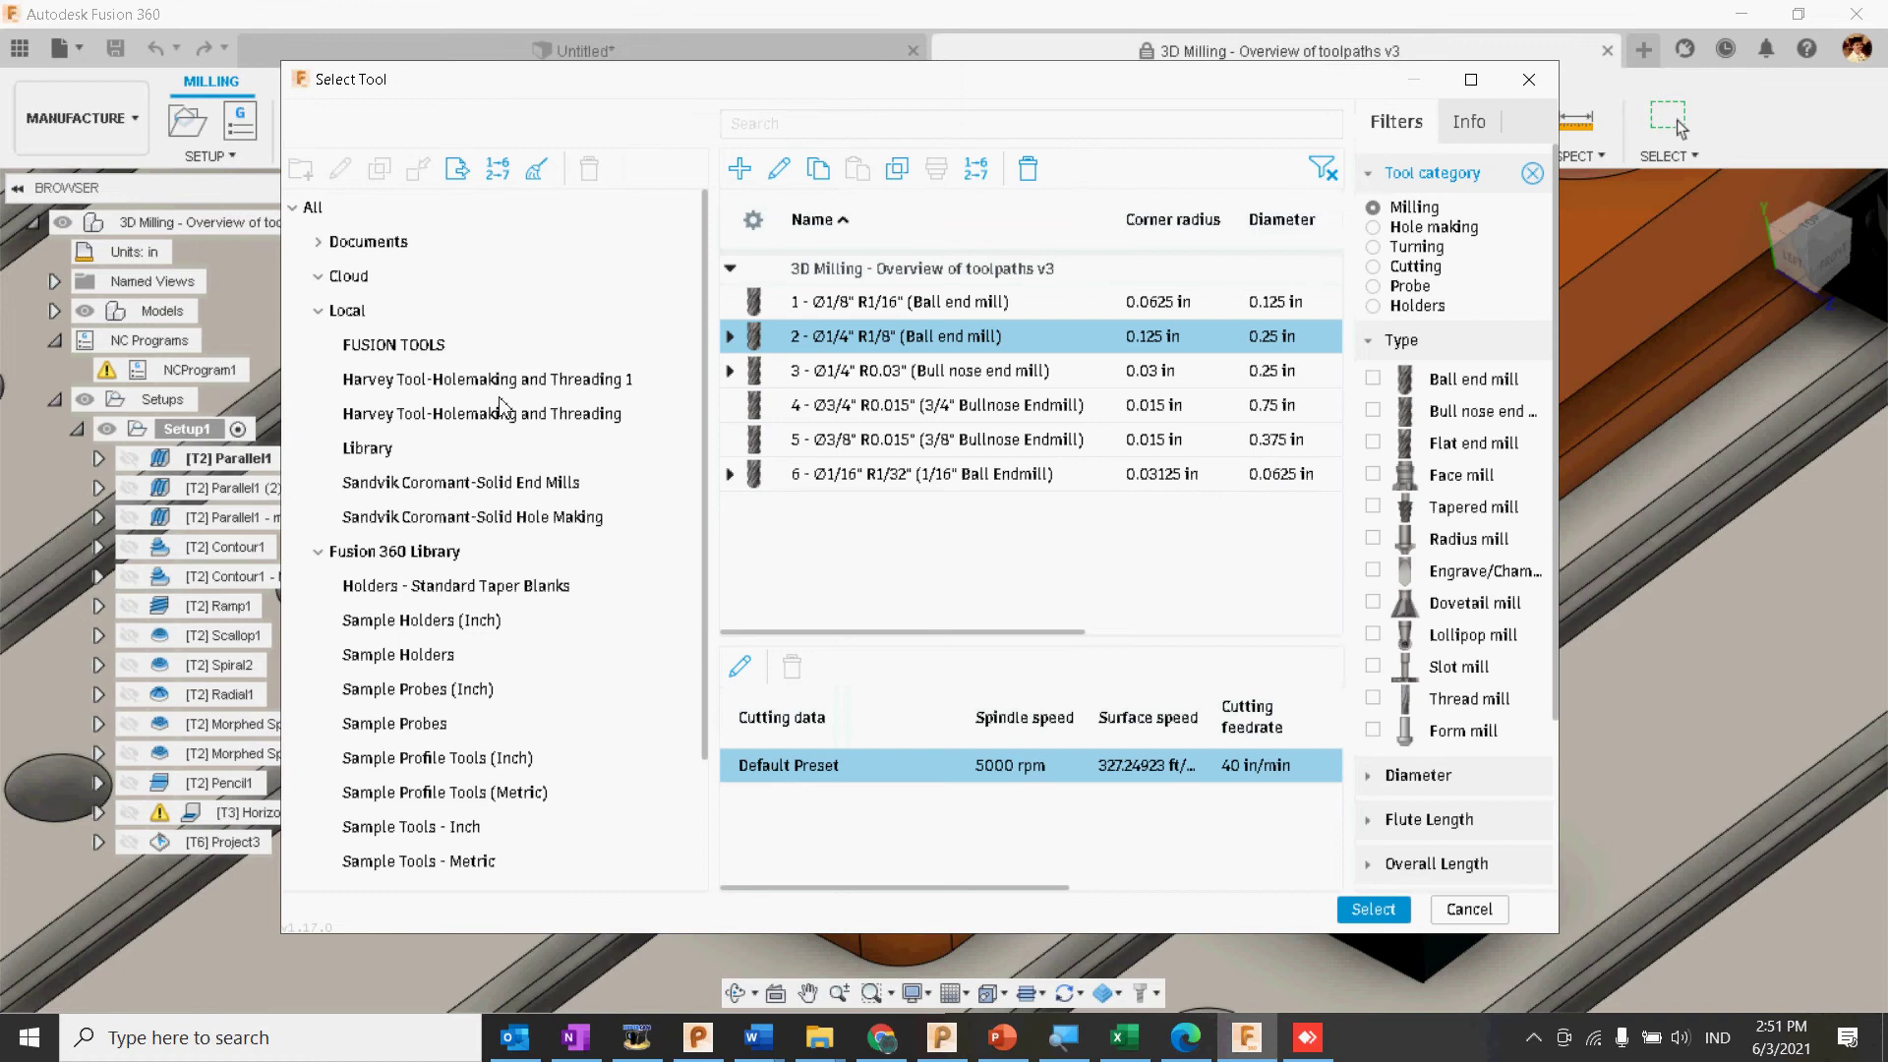
{"action": "left_click", "coordinate": [421, 352]}
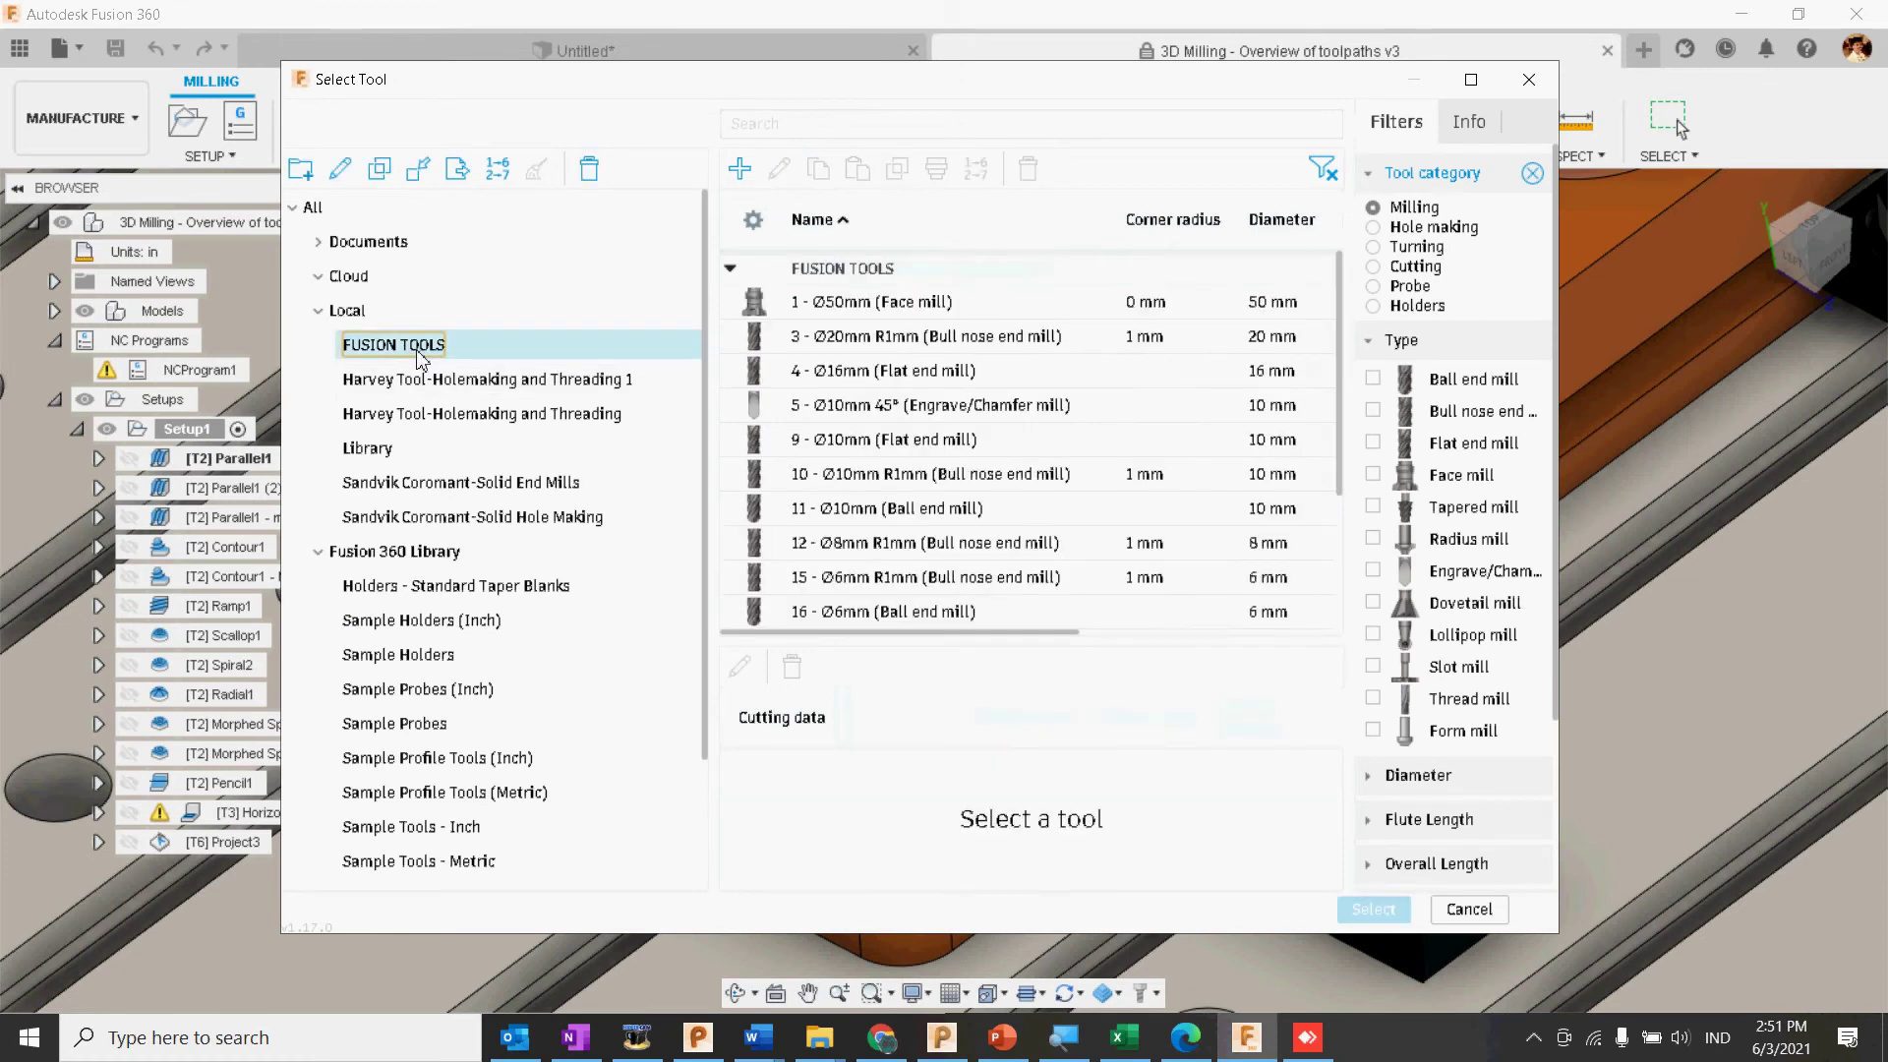
{"action": "scroll", "coordinate": [1082, 433], "scroll_direction": "down", "scroll_amount": 4}
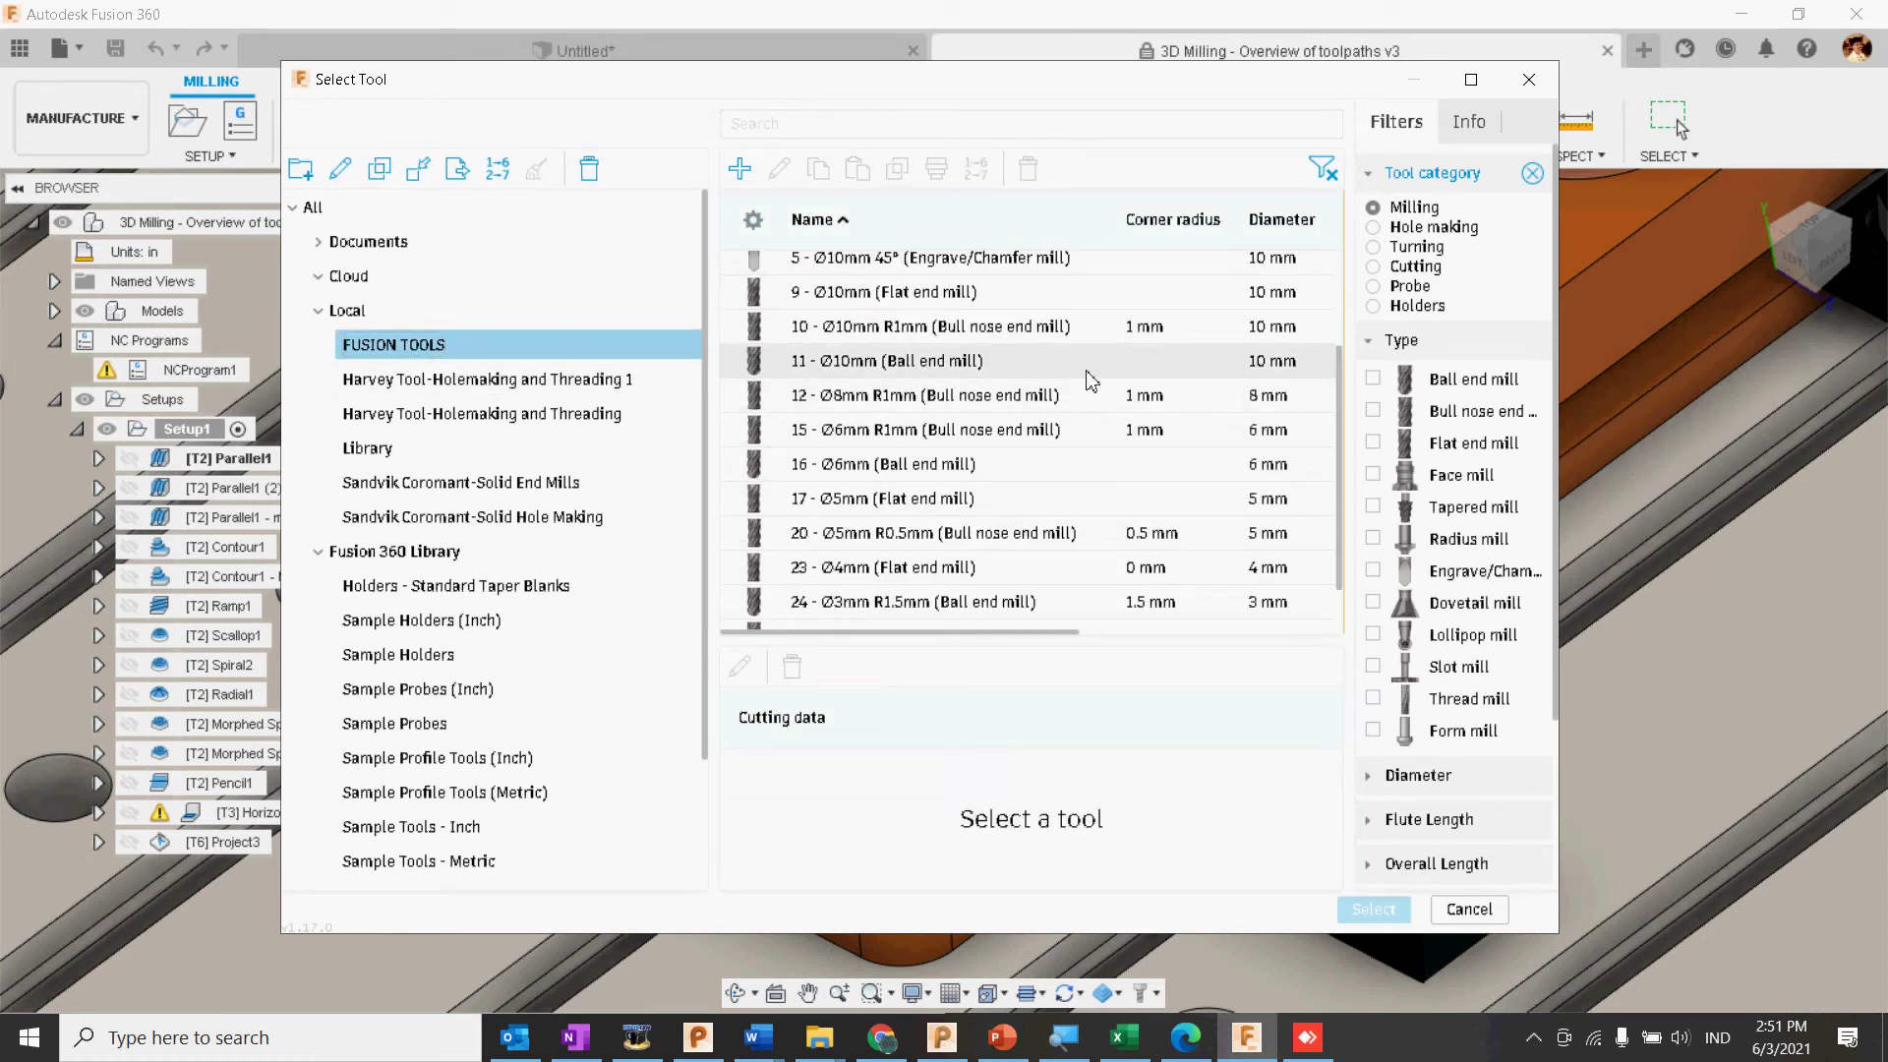
{"action": "left_click", "coordinate": [1090, 380]}
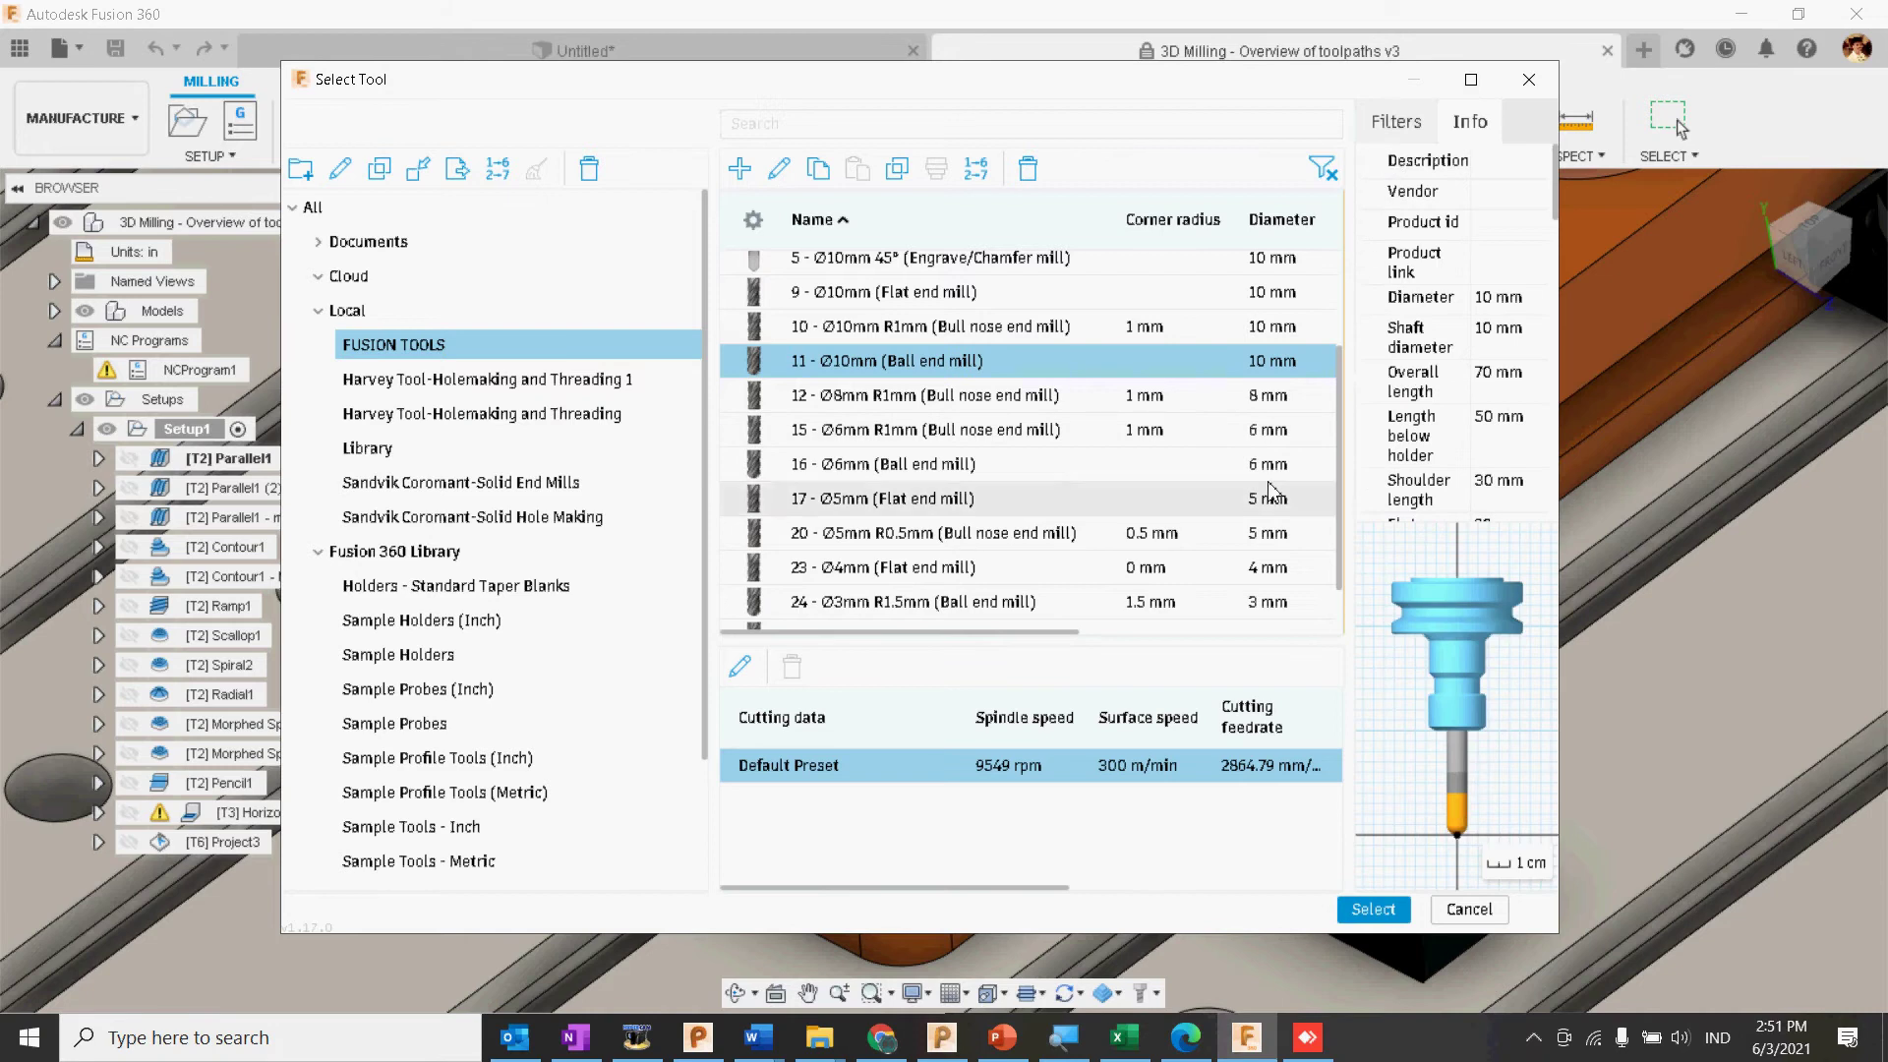
{"action": "left_click", "coordinate": [1370, 910]}
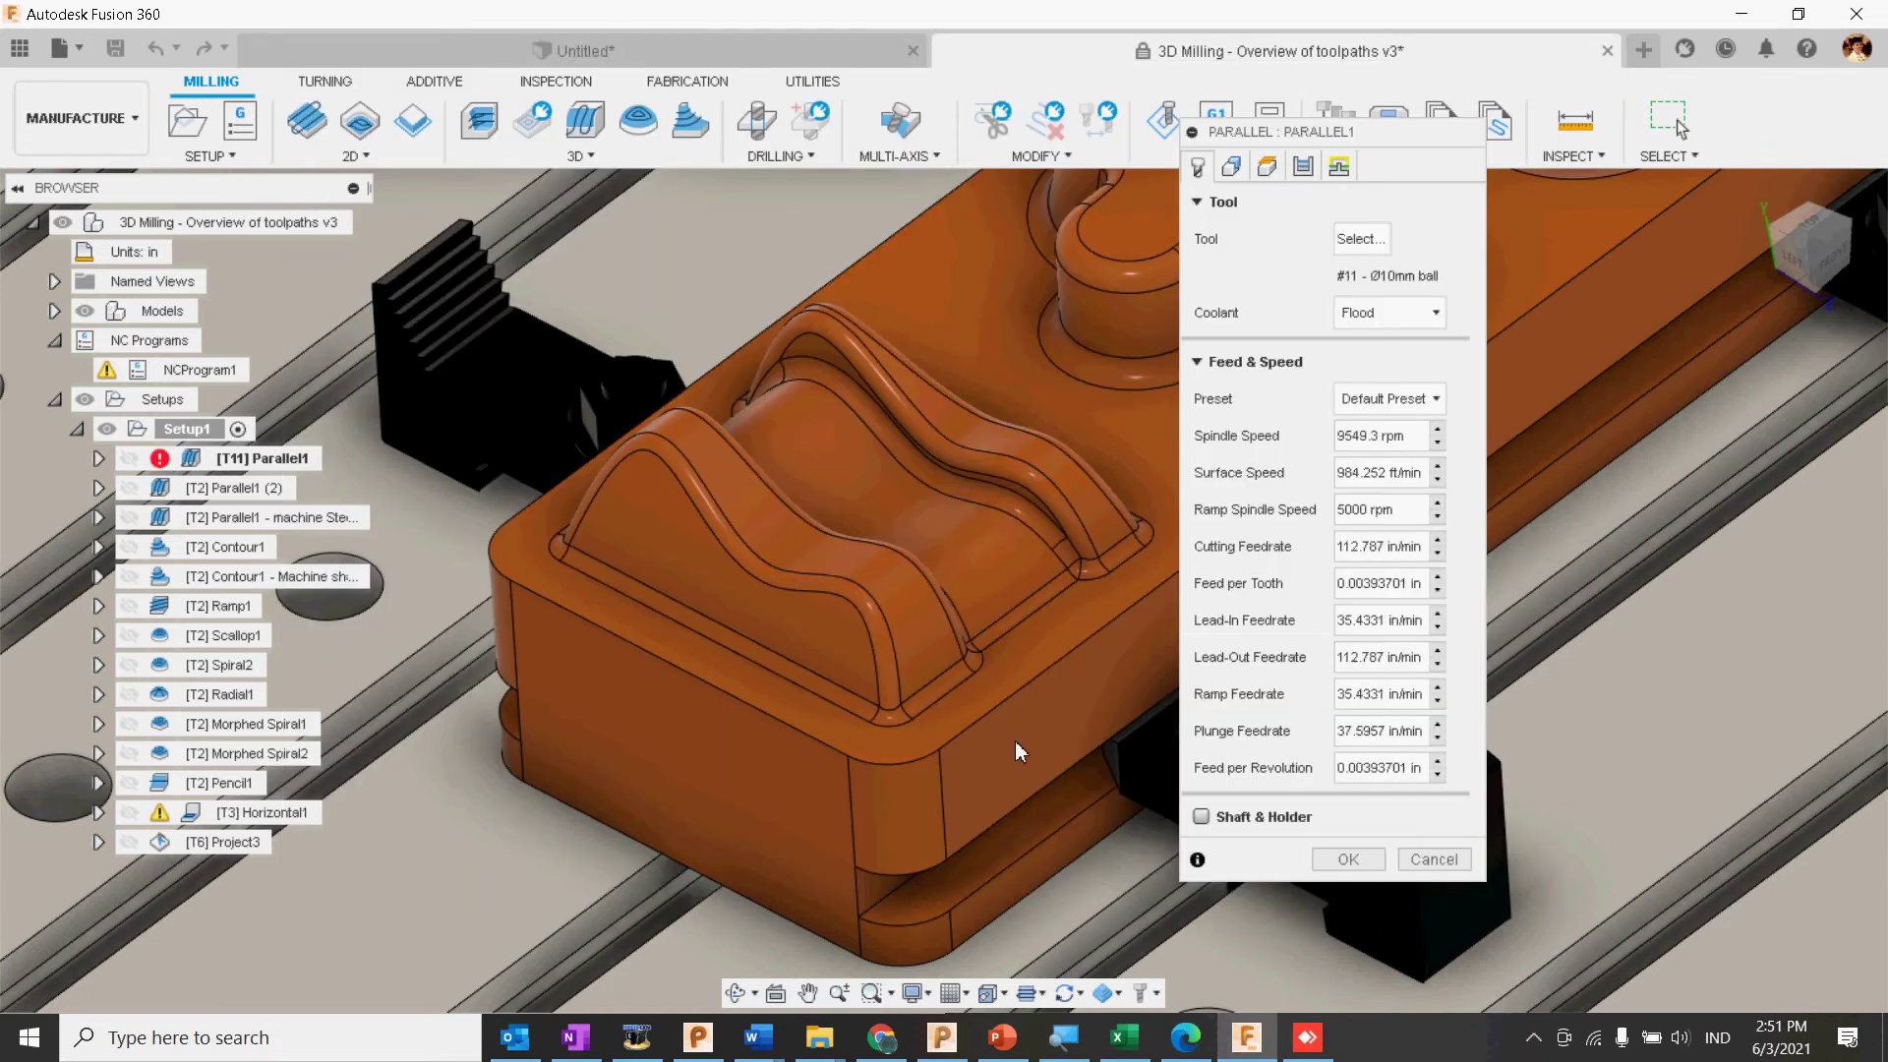
Step: Compare the ball end mill with the part from the front, and review the machining boundary in the geometry settings
{"action": "middle_click_drag", "start_coordinate": [1078, 582], "coordinate": [1005, 428], "text": "shift"}
{"action": "middle_click_drag", "start_coordinate": [870, 443], "coordinate": [652, 779]}
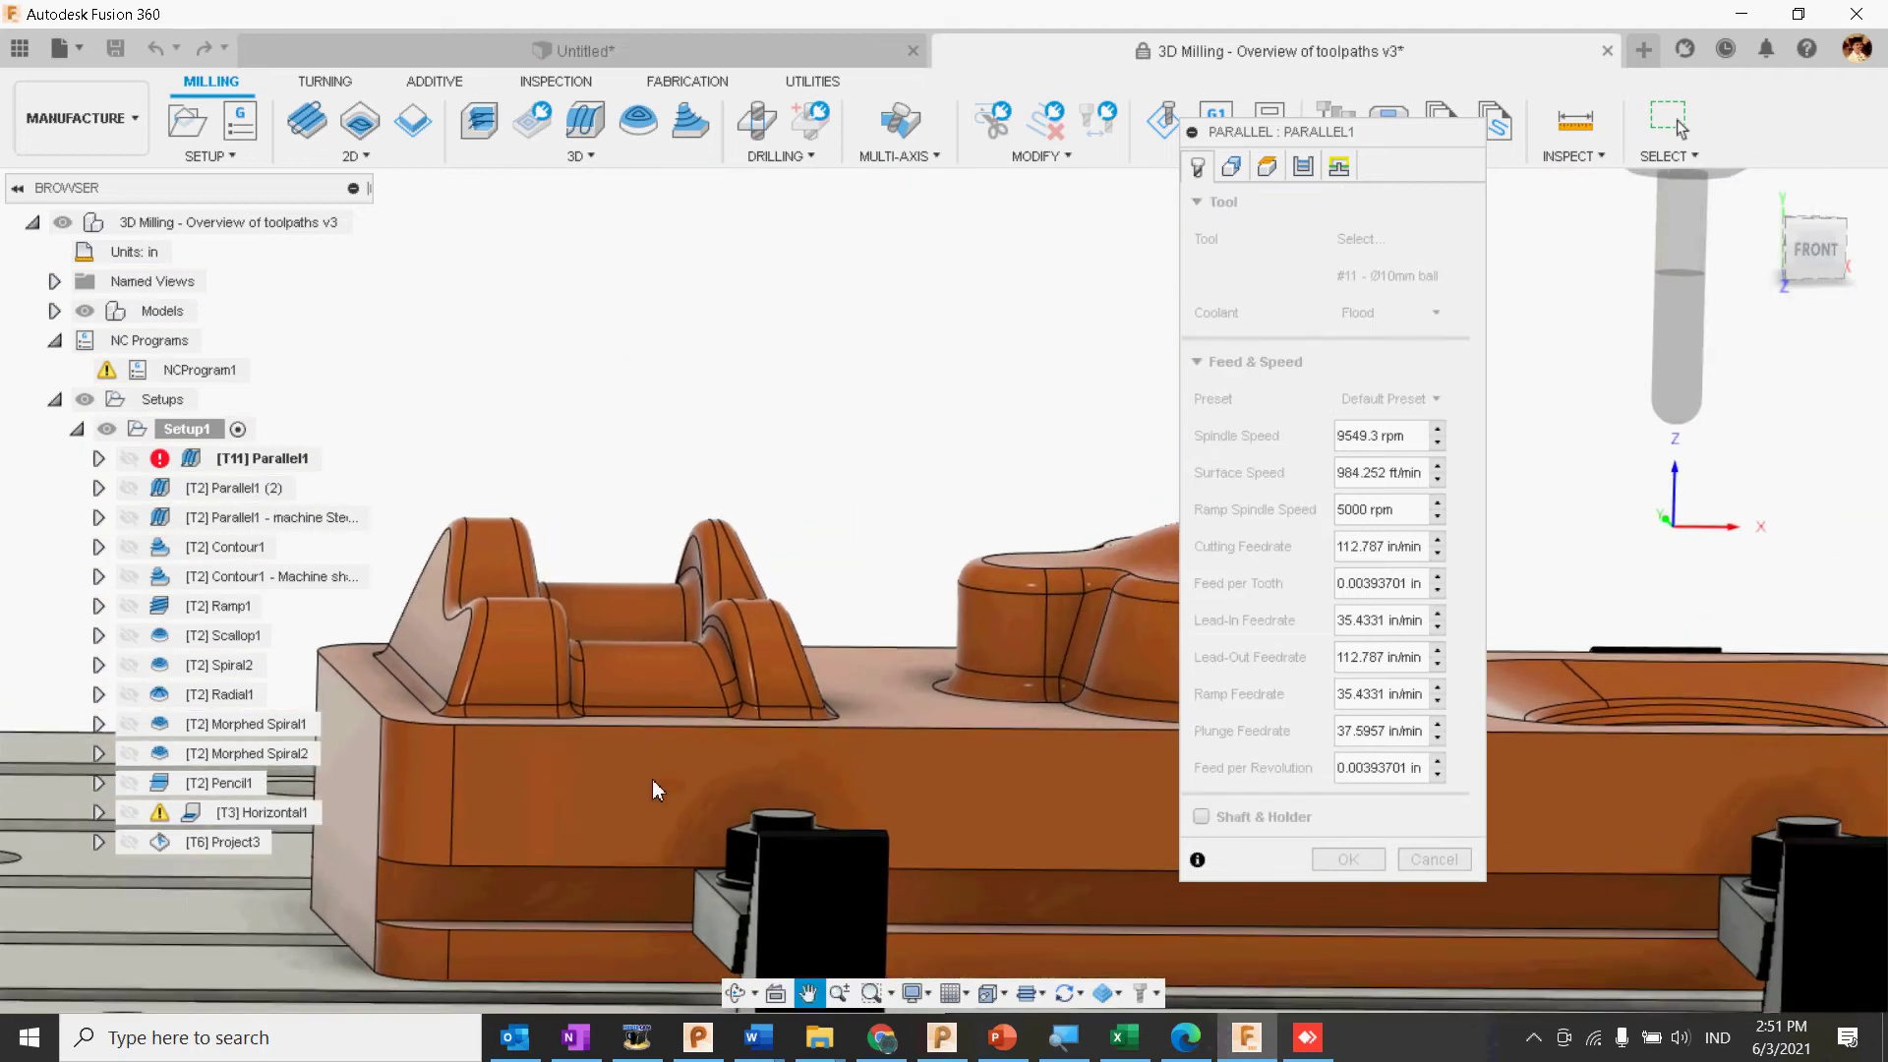
{"action": "middle_click_drag", "start_coordinate": [846, 696], "coordinate": [795, 751]}
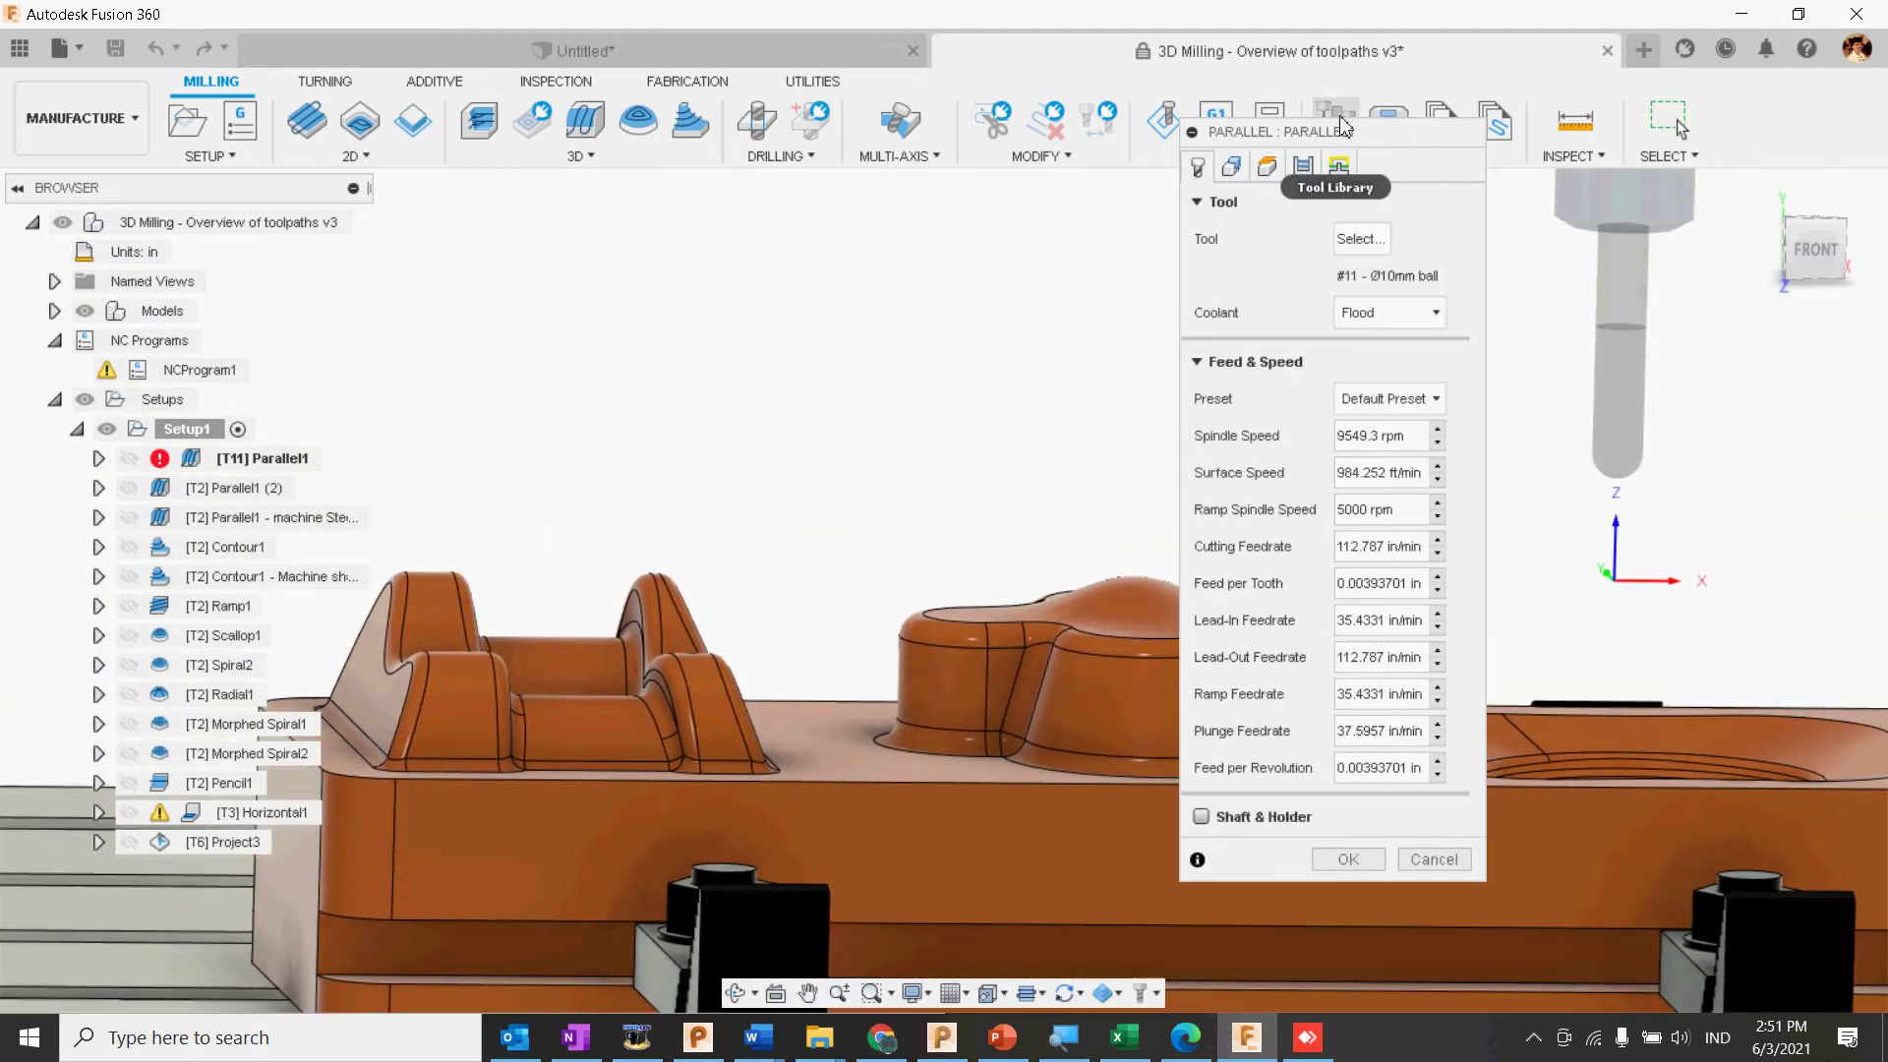
{"action": "left_click_drag", "start_coordinate": [1336, 128], "coordinate": [1407, 115]}
{"action": "left_click", "coordinate": [1303, 148]}
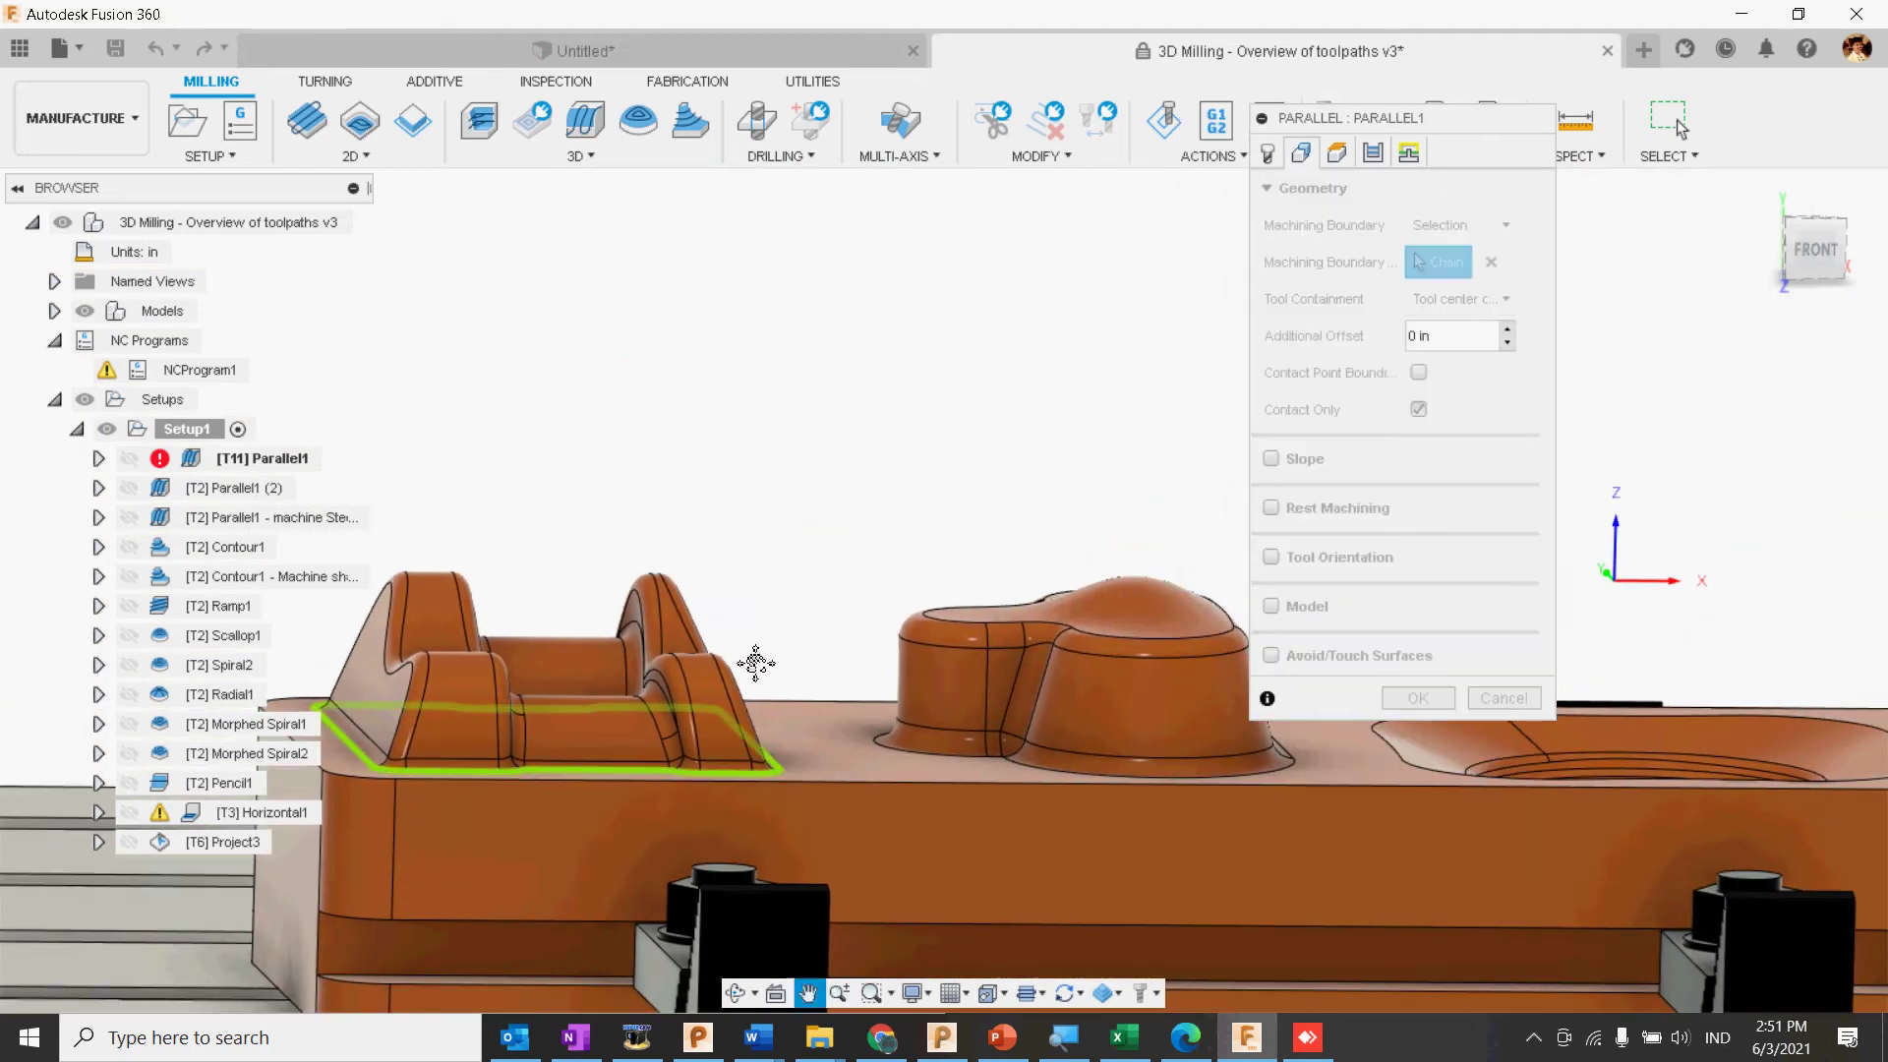
{"action": "middle_click_drag", "start_coordinate": [758, 662], "coordinate": [995, 750], "text": "shift"}
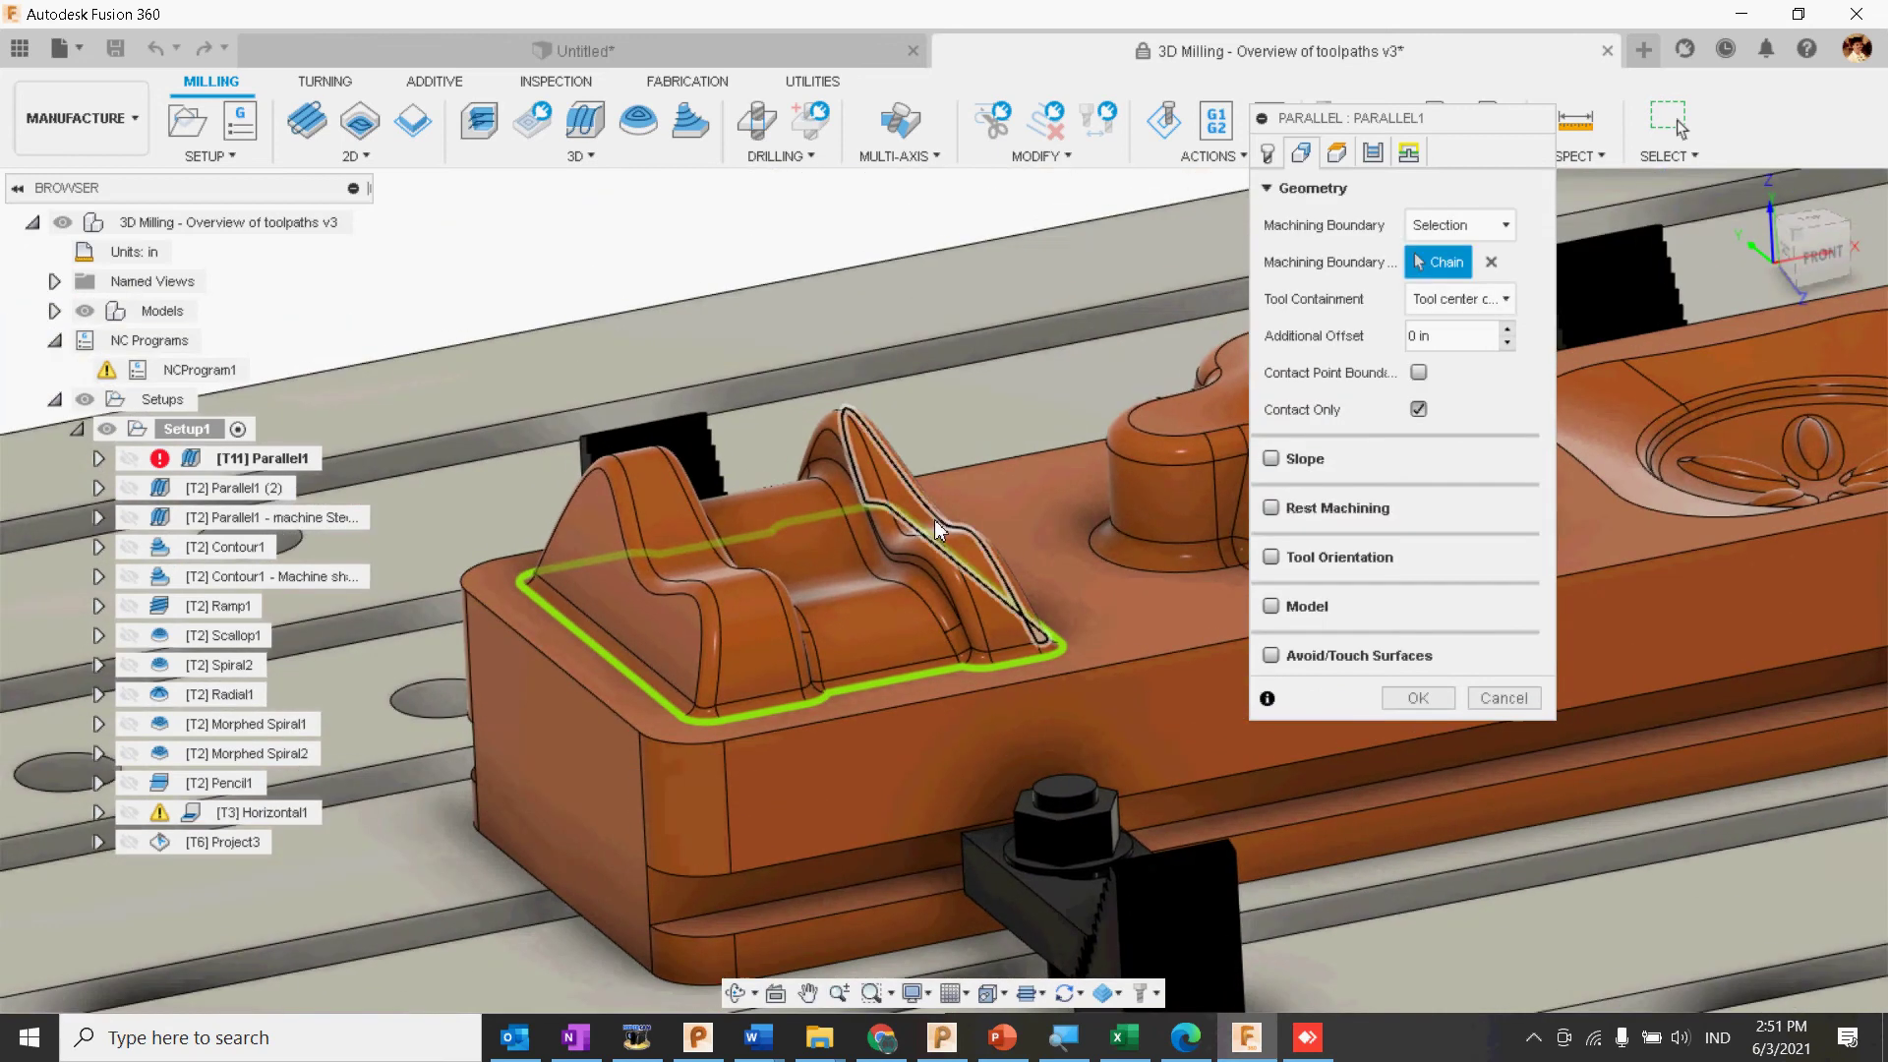
Step: Review Parallel1's clearance, retract, top and bottom height planes against the part from the front and at an angle
{"action": "left_click", "coordinate": [1338, 153]}
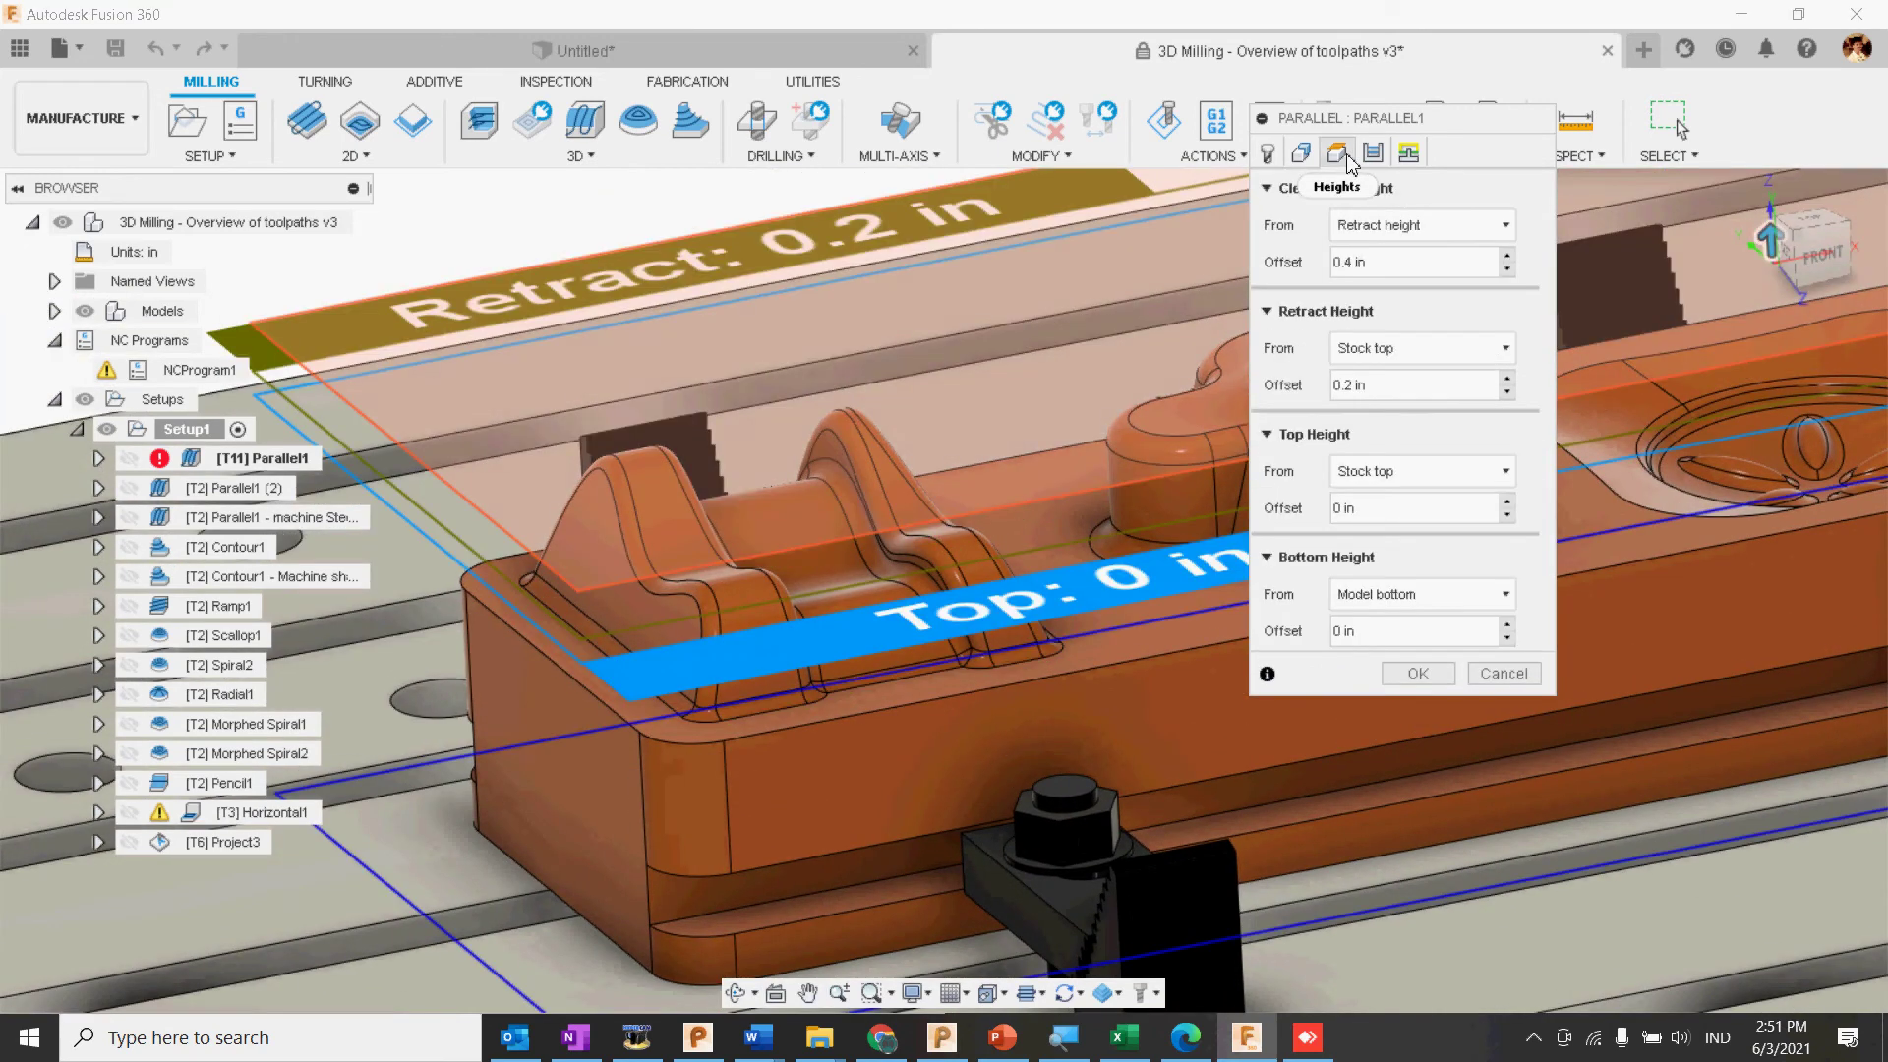
{"action": "mouse_move", "coordinate": [910, 536]}
{"action": "middle_mouse_down", "text": "shift"}
{"action": "mouse_move", "coordinate": [953, 587]}
{"action": "mouse_move", "coordinate": [782, 726]}
{"action": "middle_mouse_up", "text": "shift"}
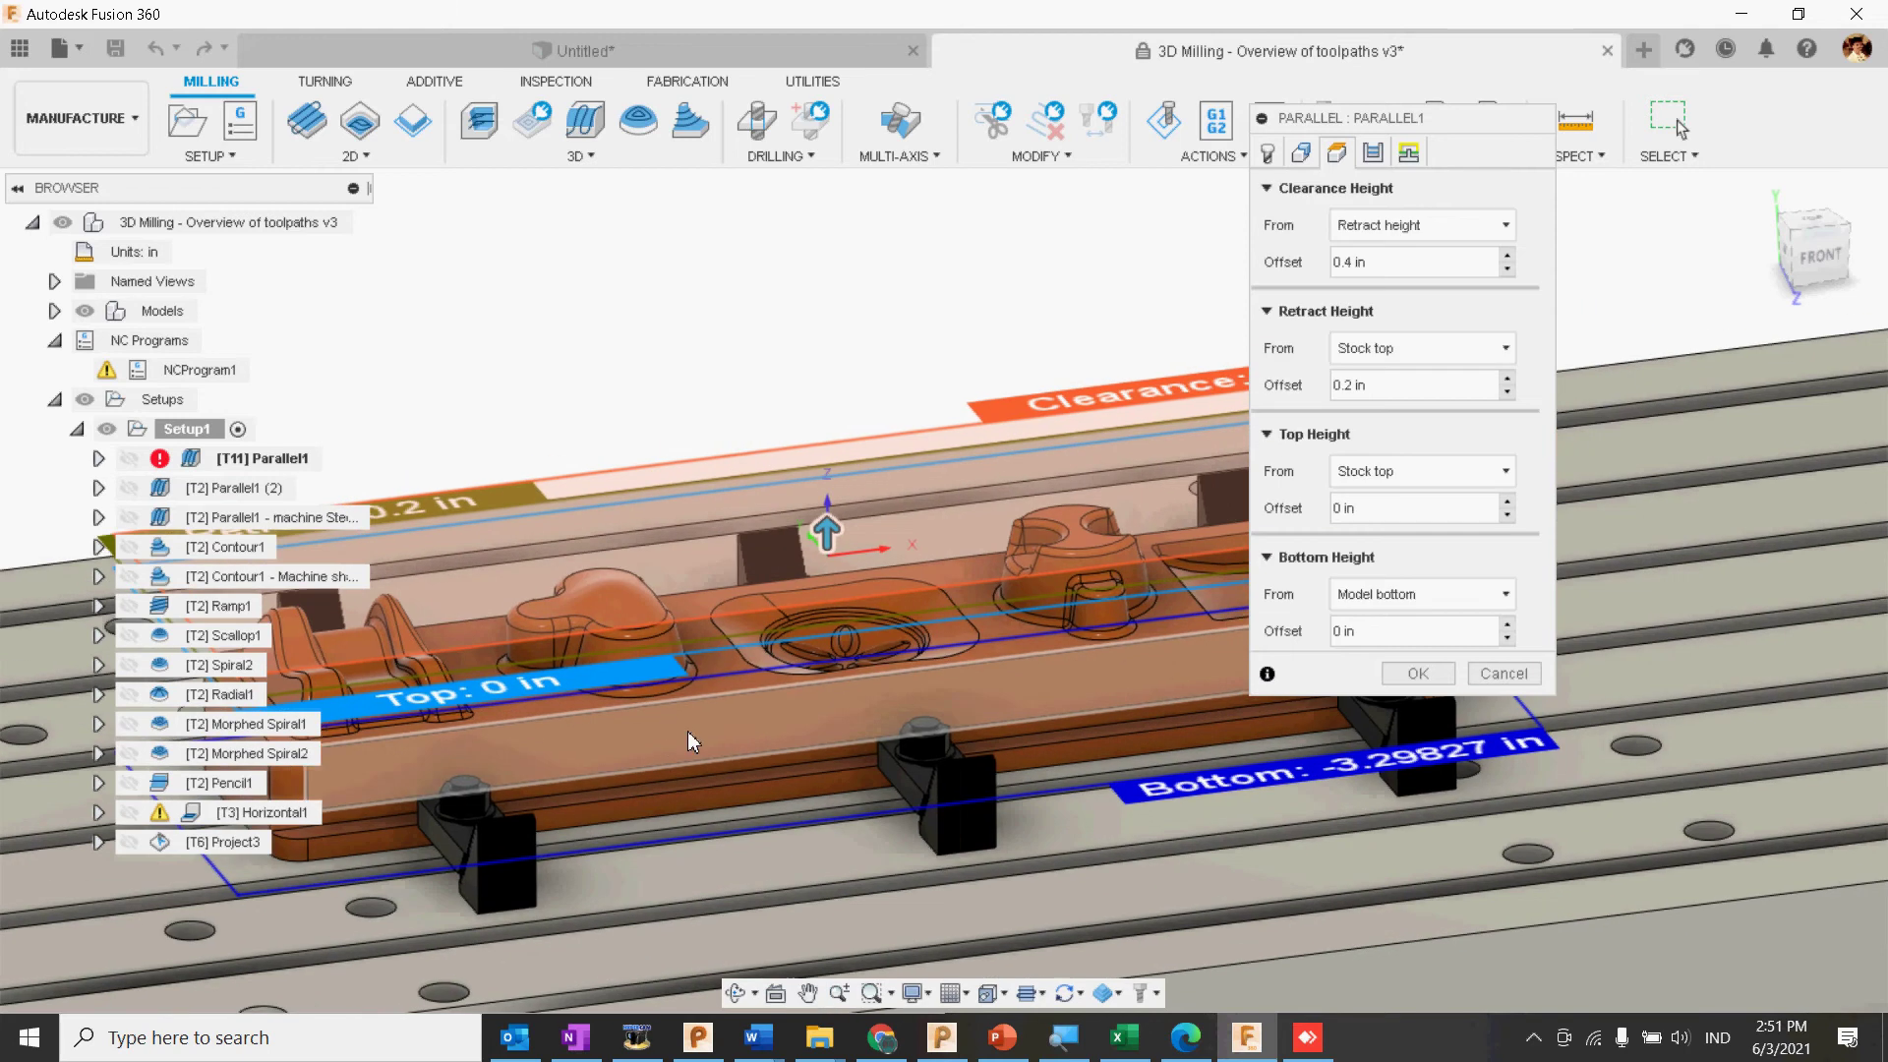
{"action": "left_click", "coordinate": [1826, 278]}
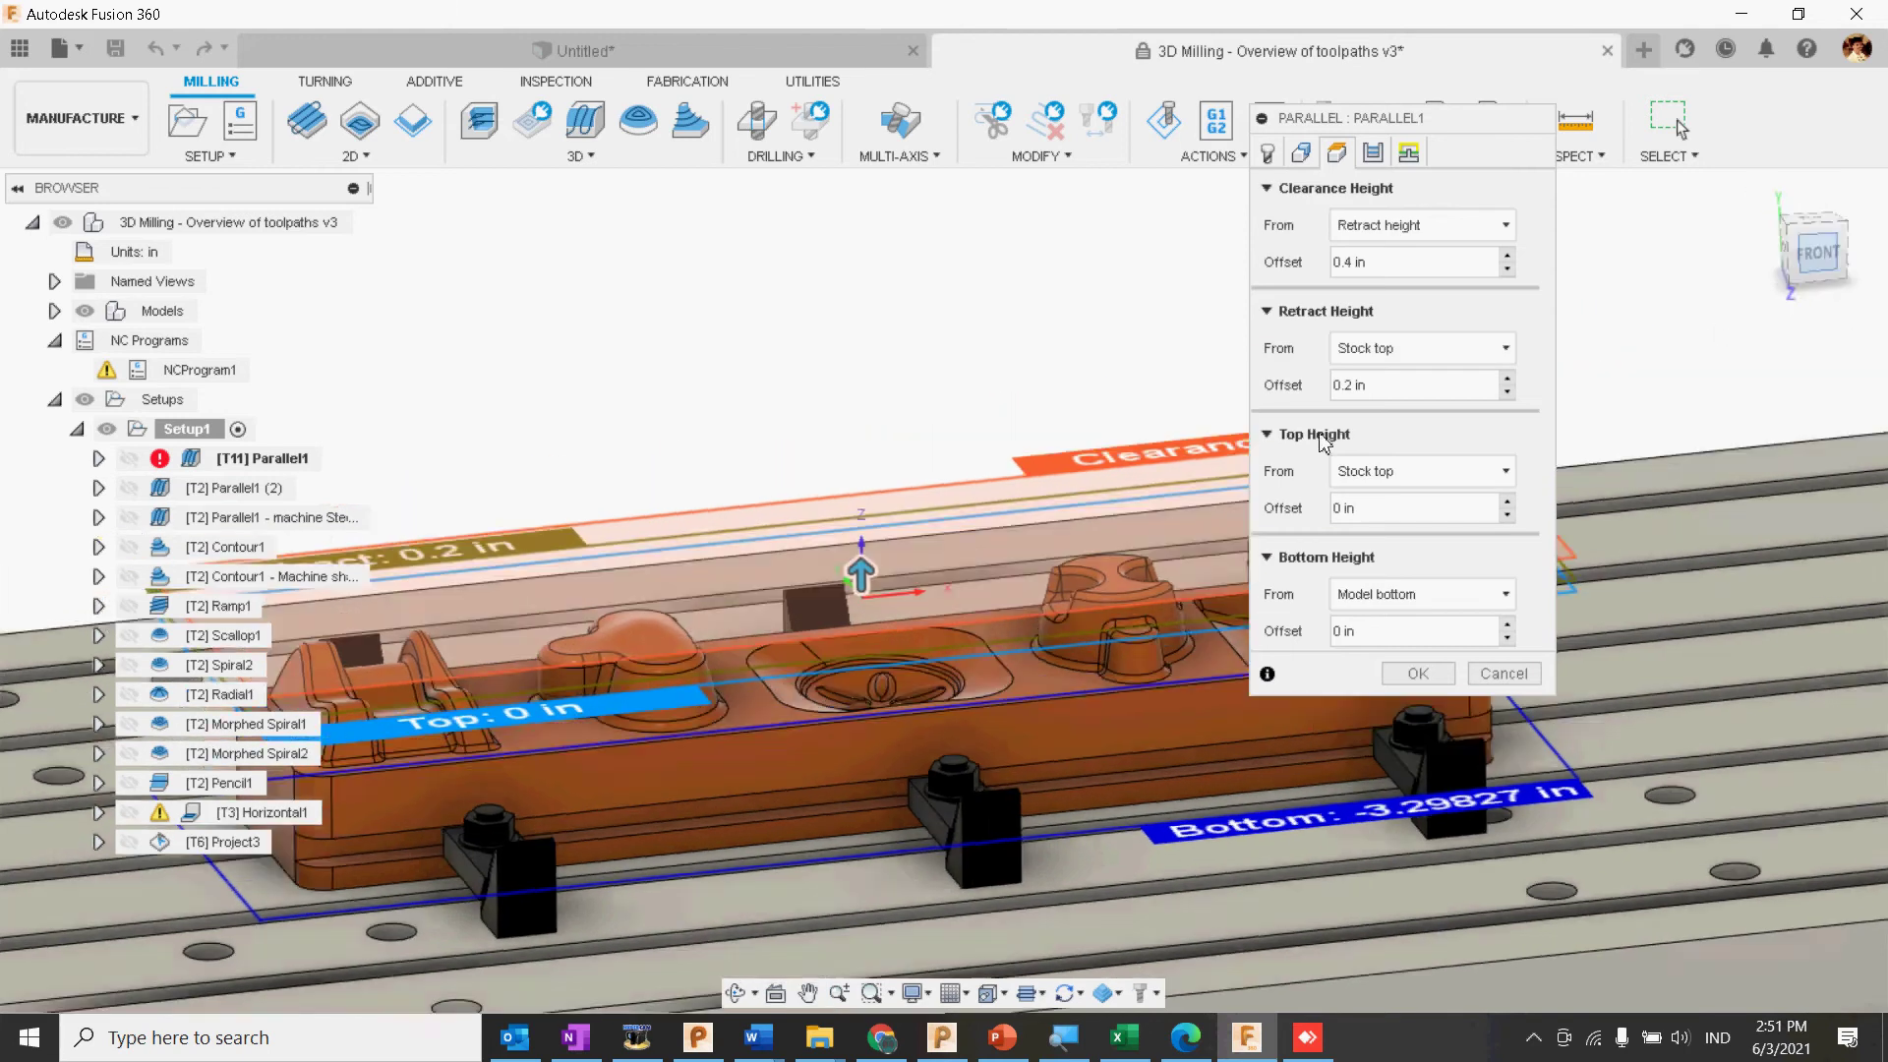
{"action": "middle_click_drag", "start_coordinate": [1047, 785], "coordinate": [1031, 599]}
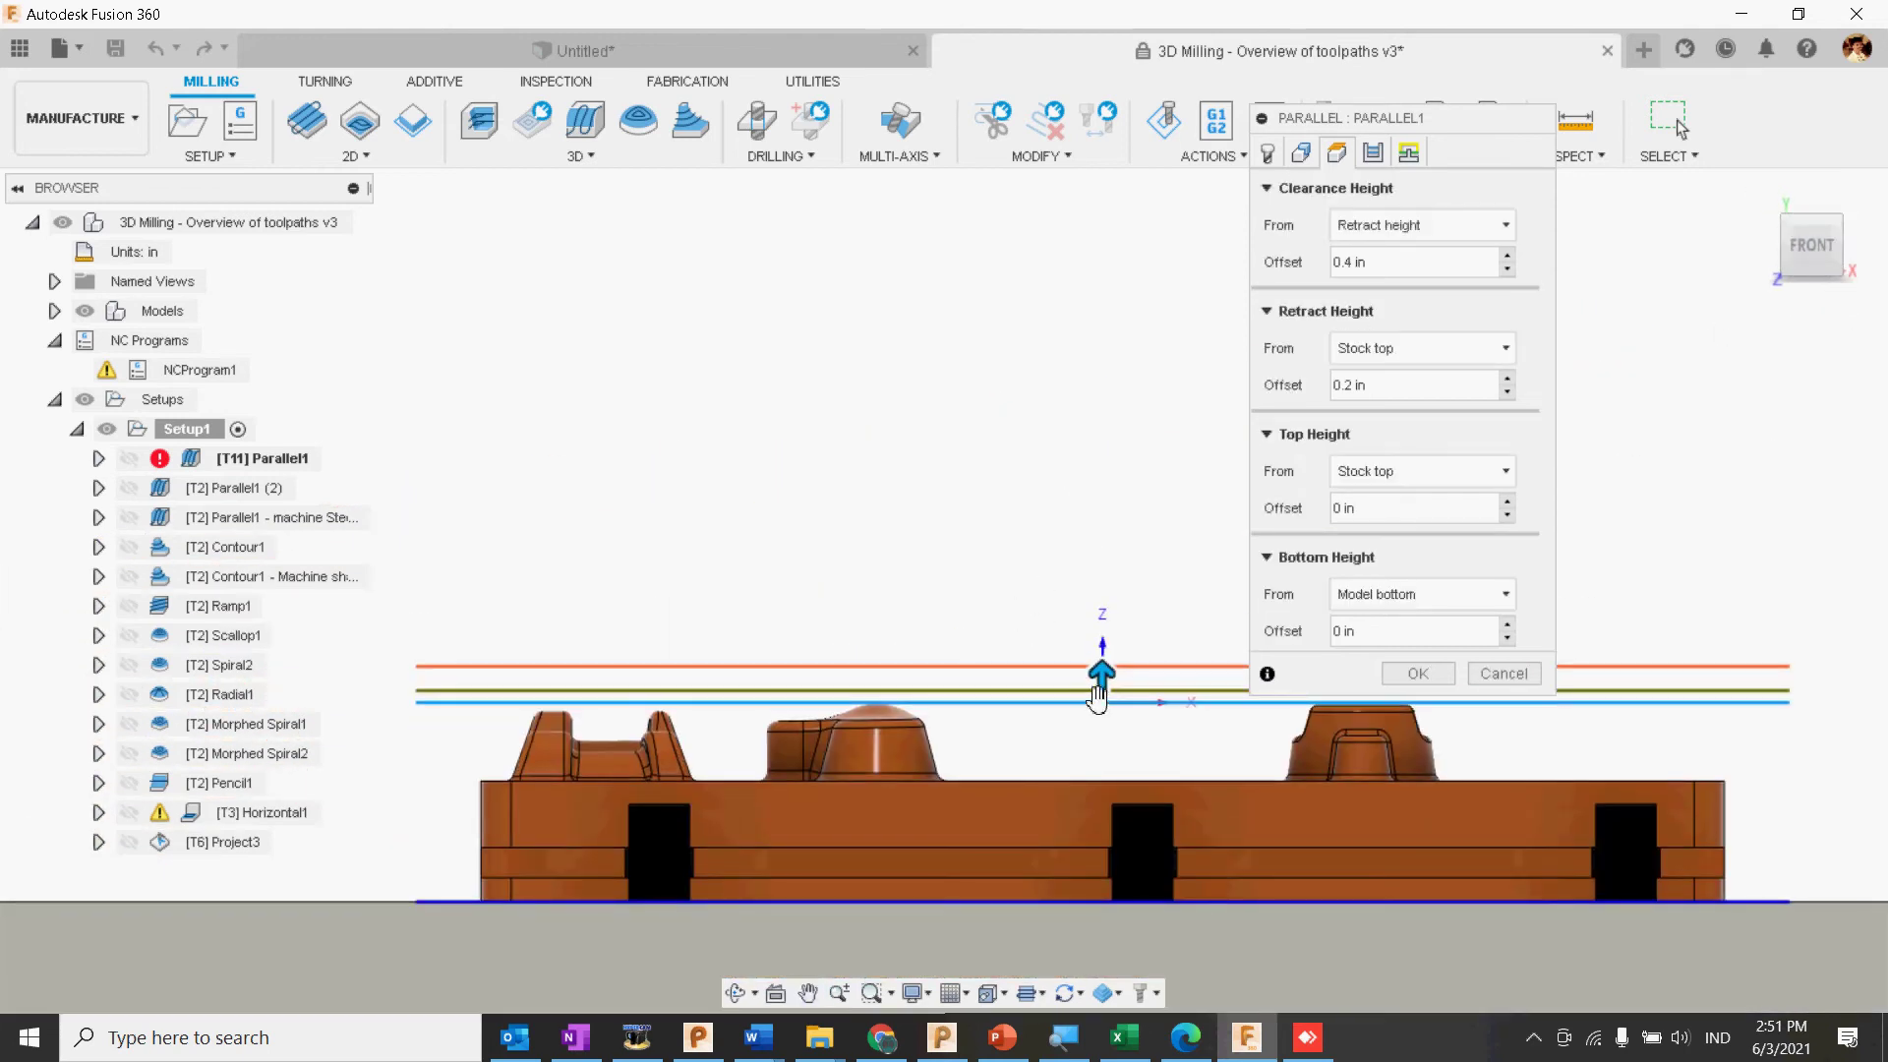
{"action": "middle_click_drag", "start_coordinate": [894, 750], "coordinate": [982, 819], "text": "shift"}
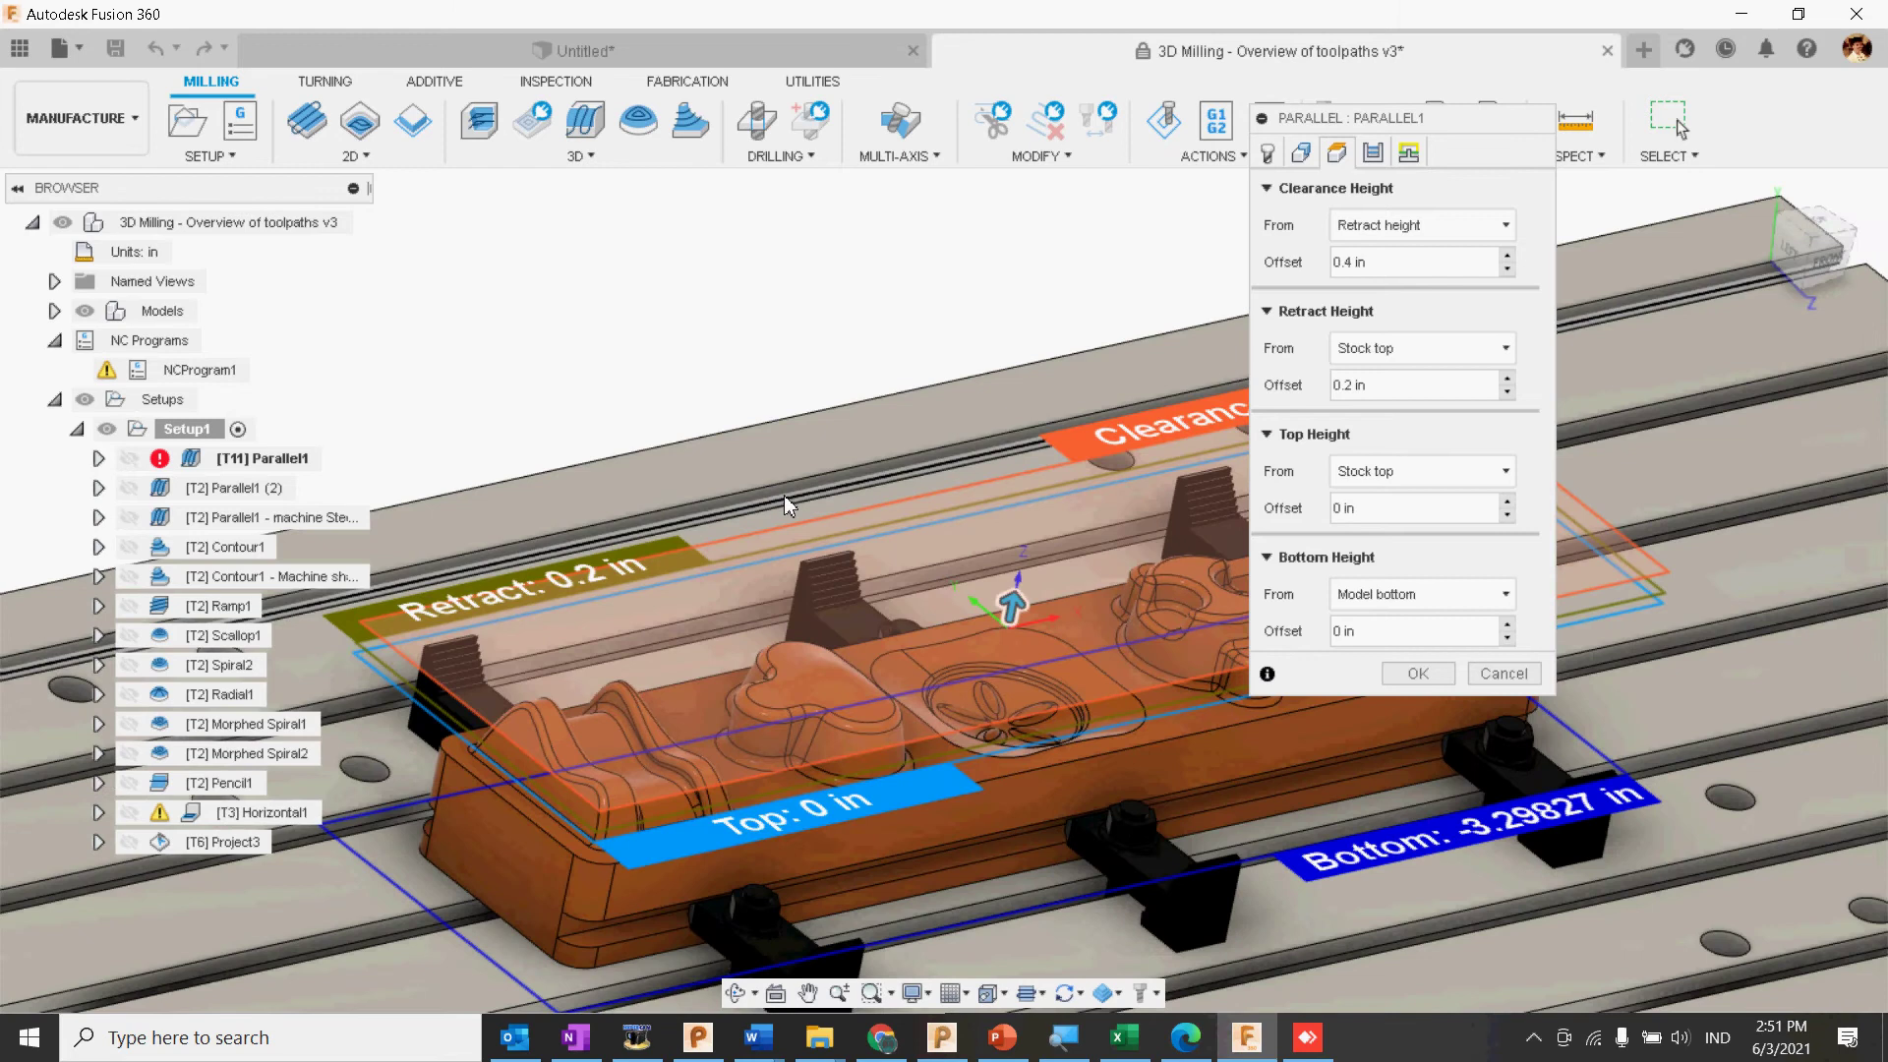
{"action": "middle_click_drag", "start_coordinate": [787, 506], "coordinate": [752, 509], "text": "shift"}
{"action": "middle_click_drag", "start_coordinate": [924, 488], "coordinate": [1123, 471]}
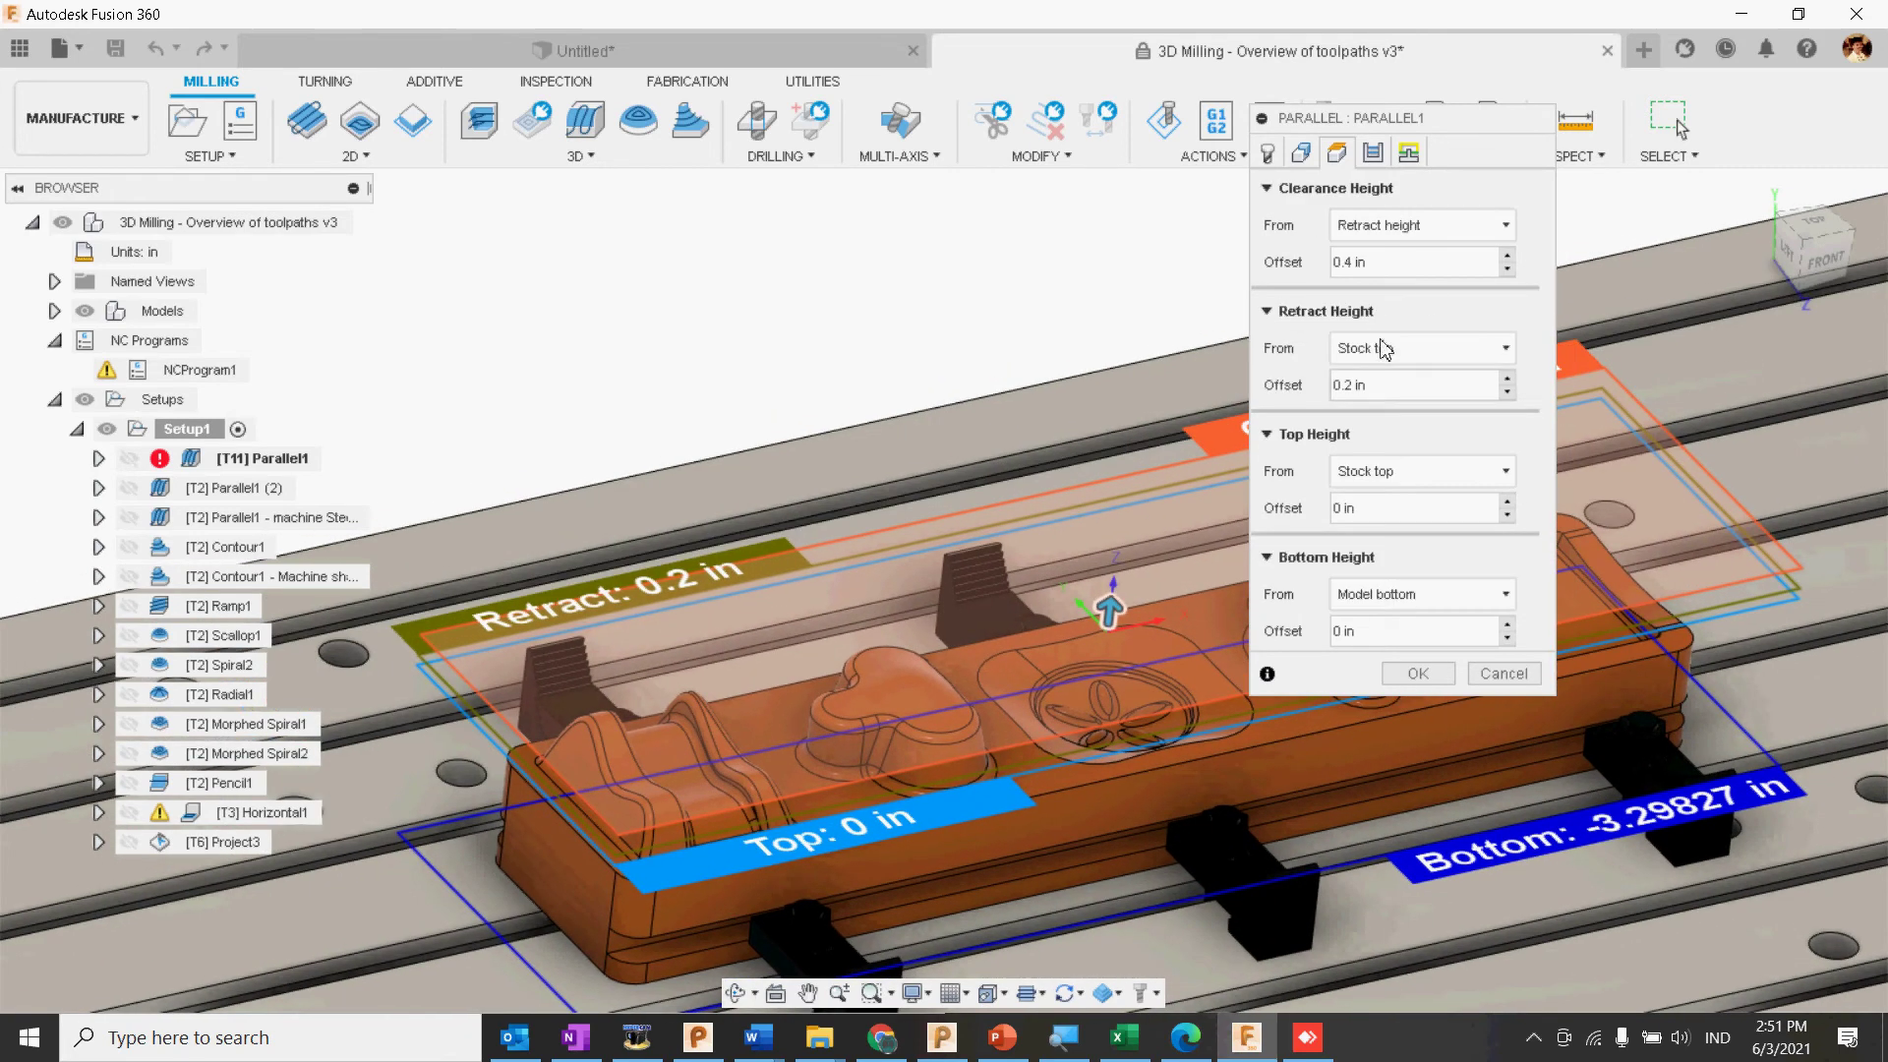
Step: Review Parallel1's pass settings, including the tolerance value
{"action": "left_click", "coordinate": [1373, 152]}
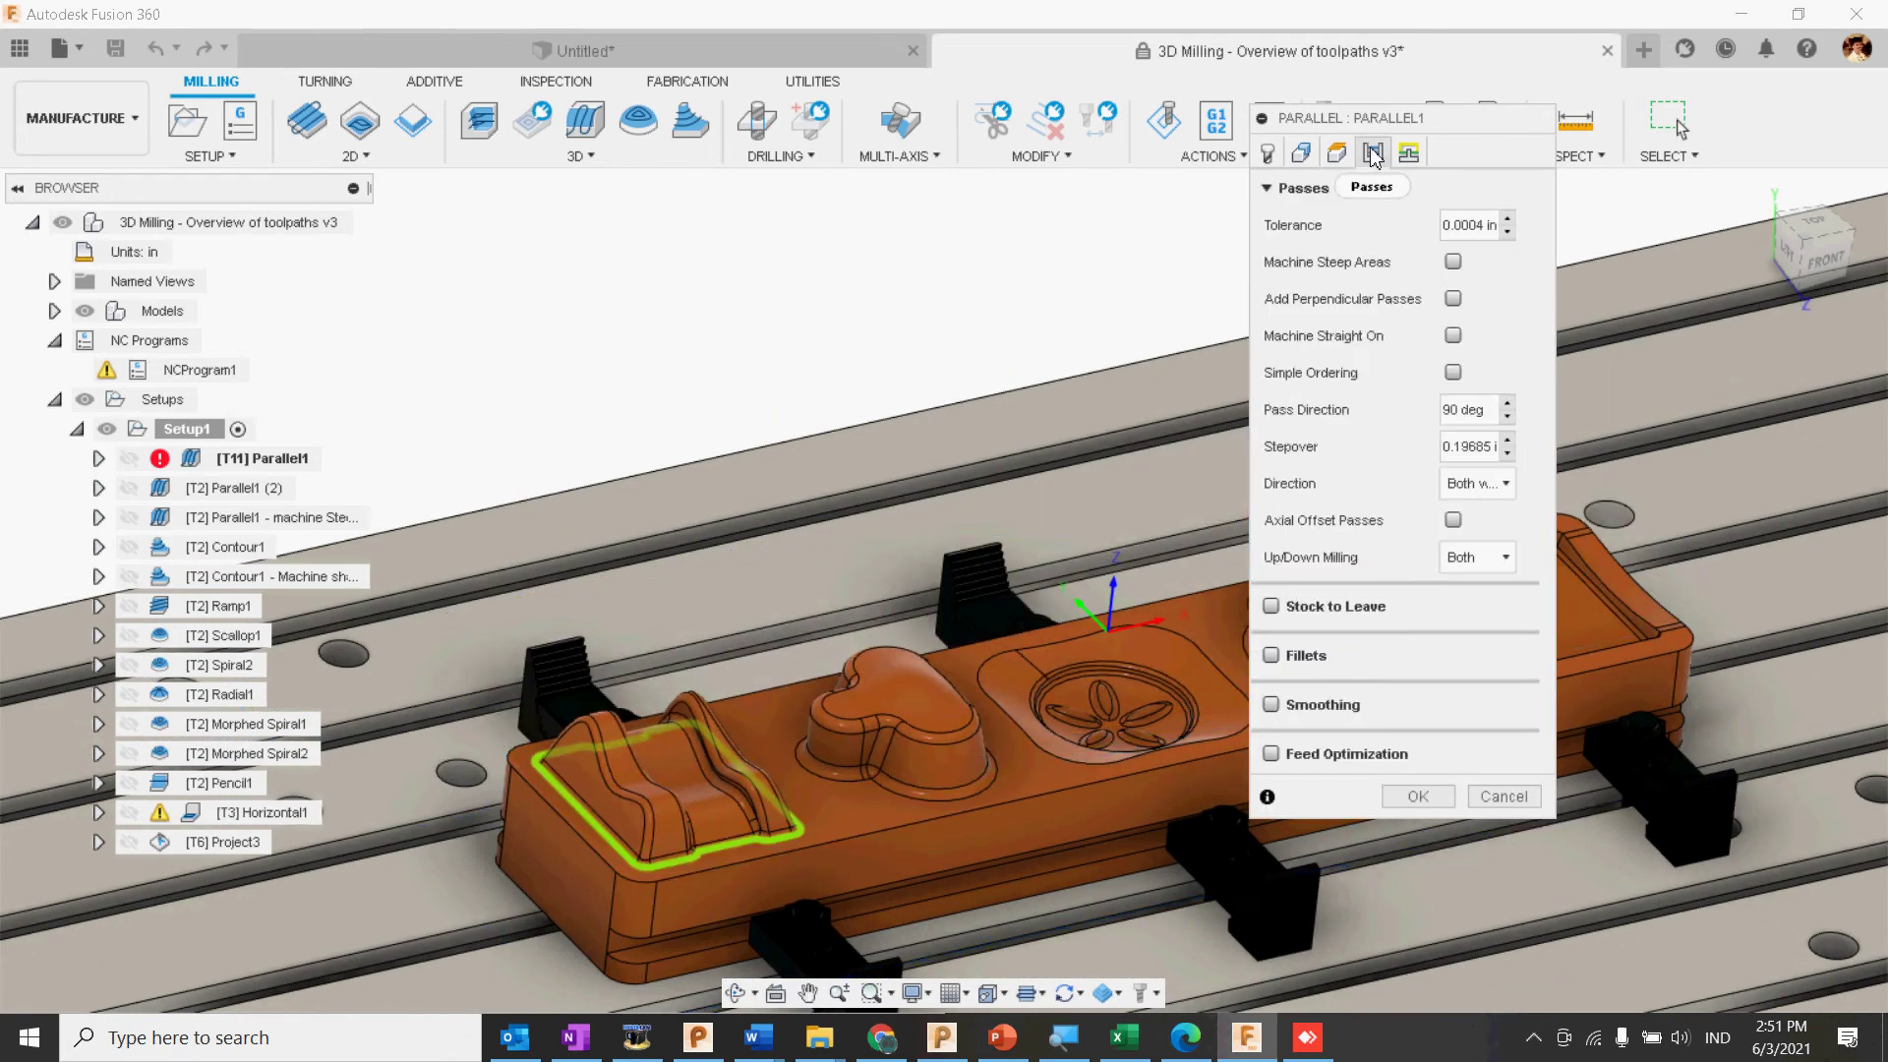
{"action": "middle_click_drag", "start_coordinate": [1009, 415], "coordinate": [999, 407], "text": "shift"}
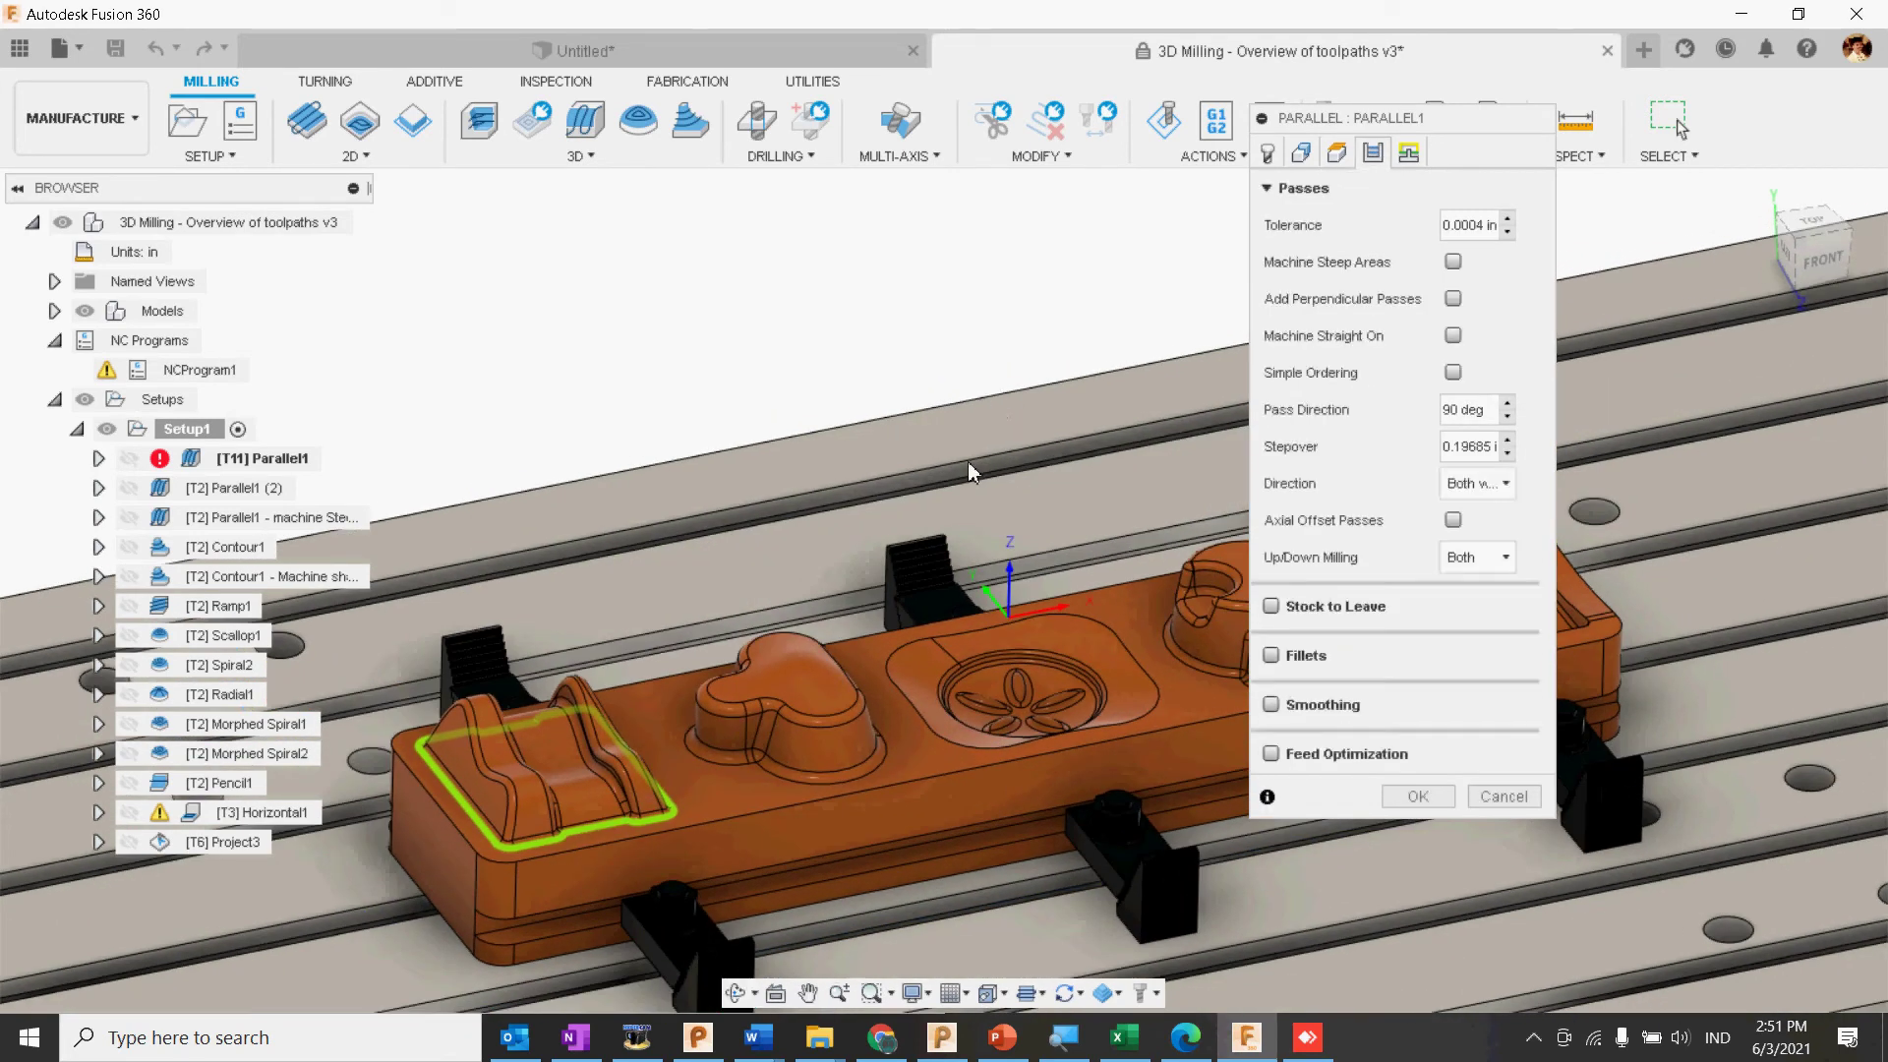
{"action": "middle_click_drag", "start_coordinate": [970, 474], "coordinate": [1119, 452]}
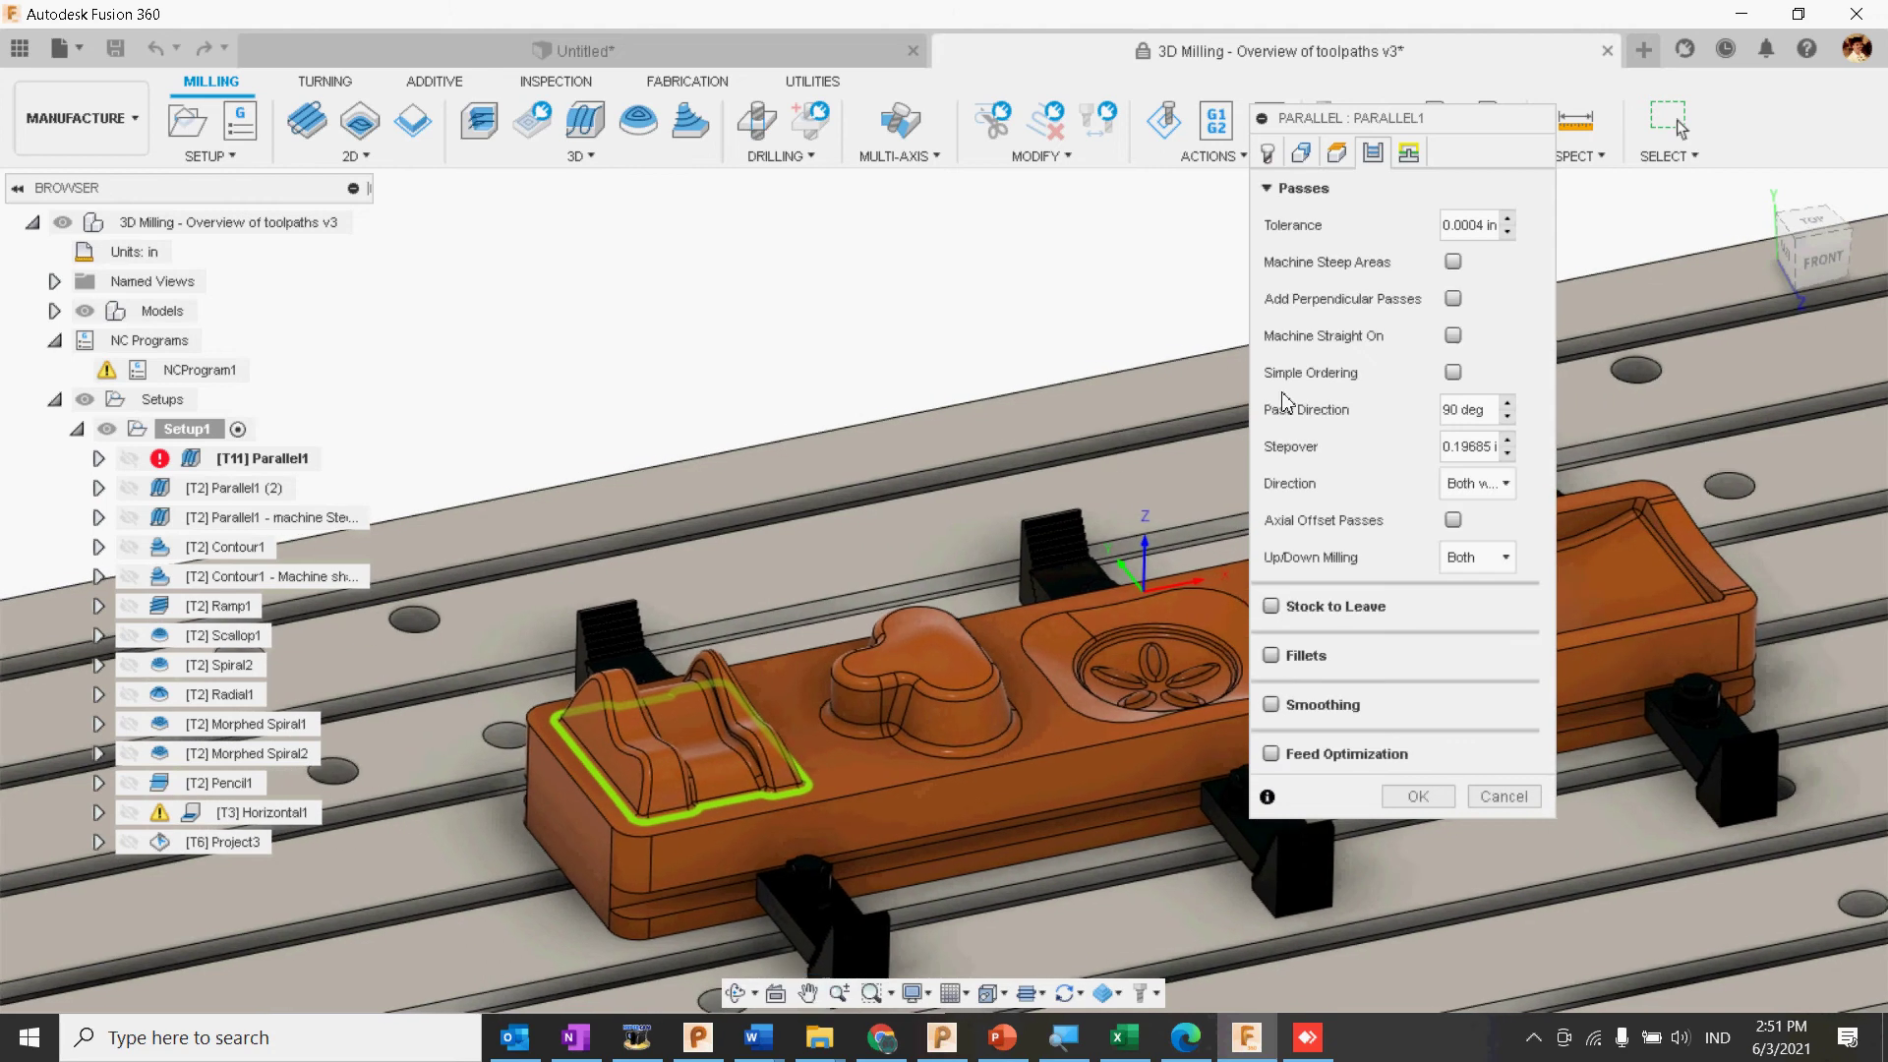
{"action": "double_click", "coordinate": [1498, 228]}
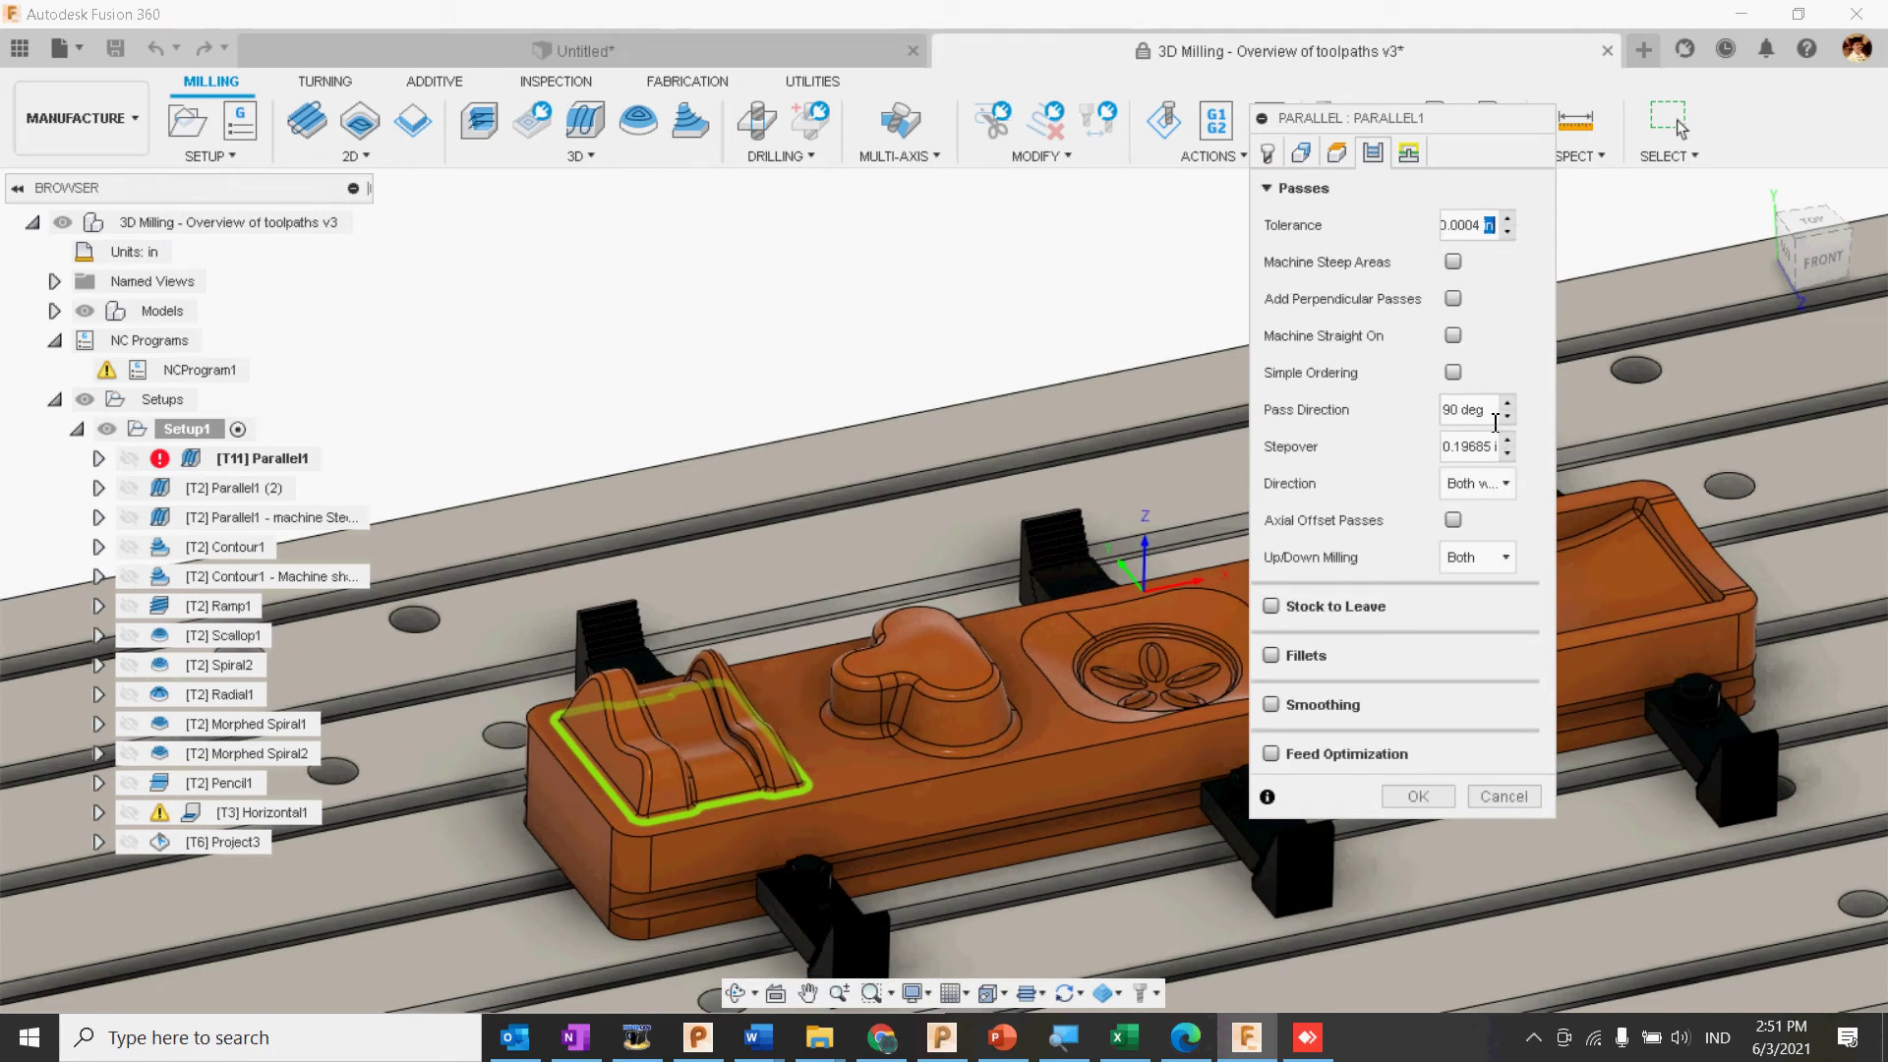
Step: Change the document's active units to Millimeter
{"action": "left_click", "coordinate": [183, 253]}
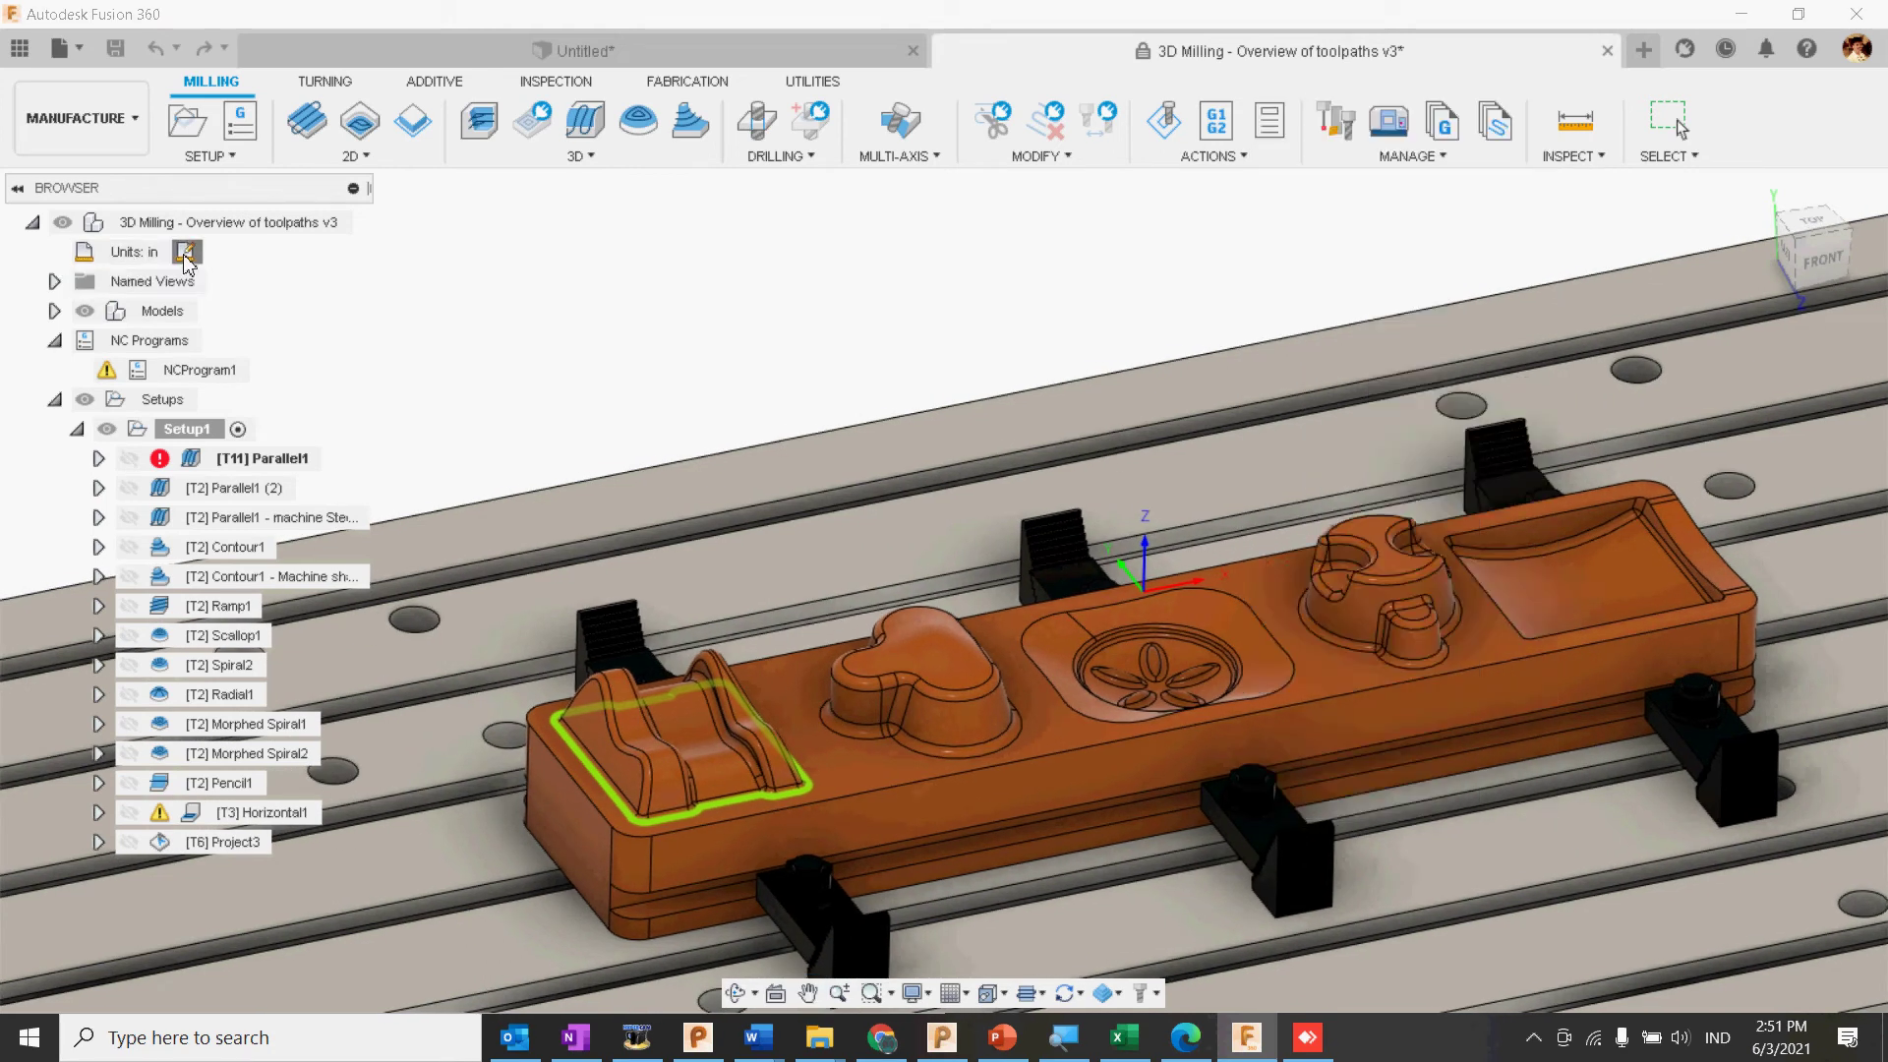
{"action": "left_click", "coordinate": [1761, 366]}
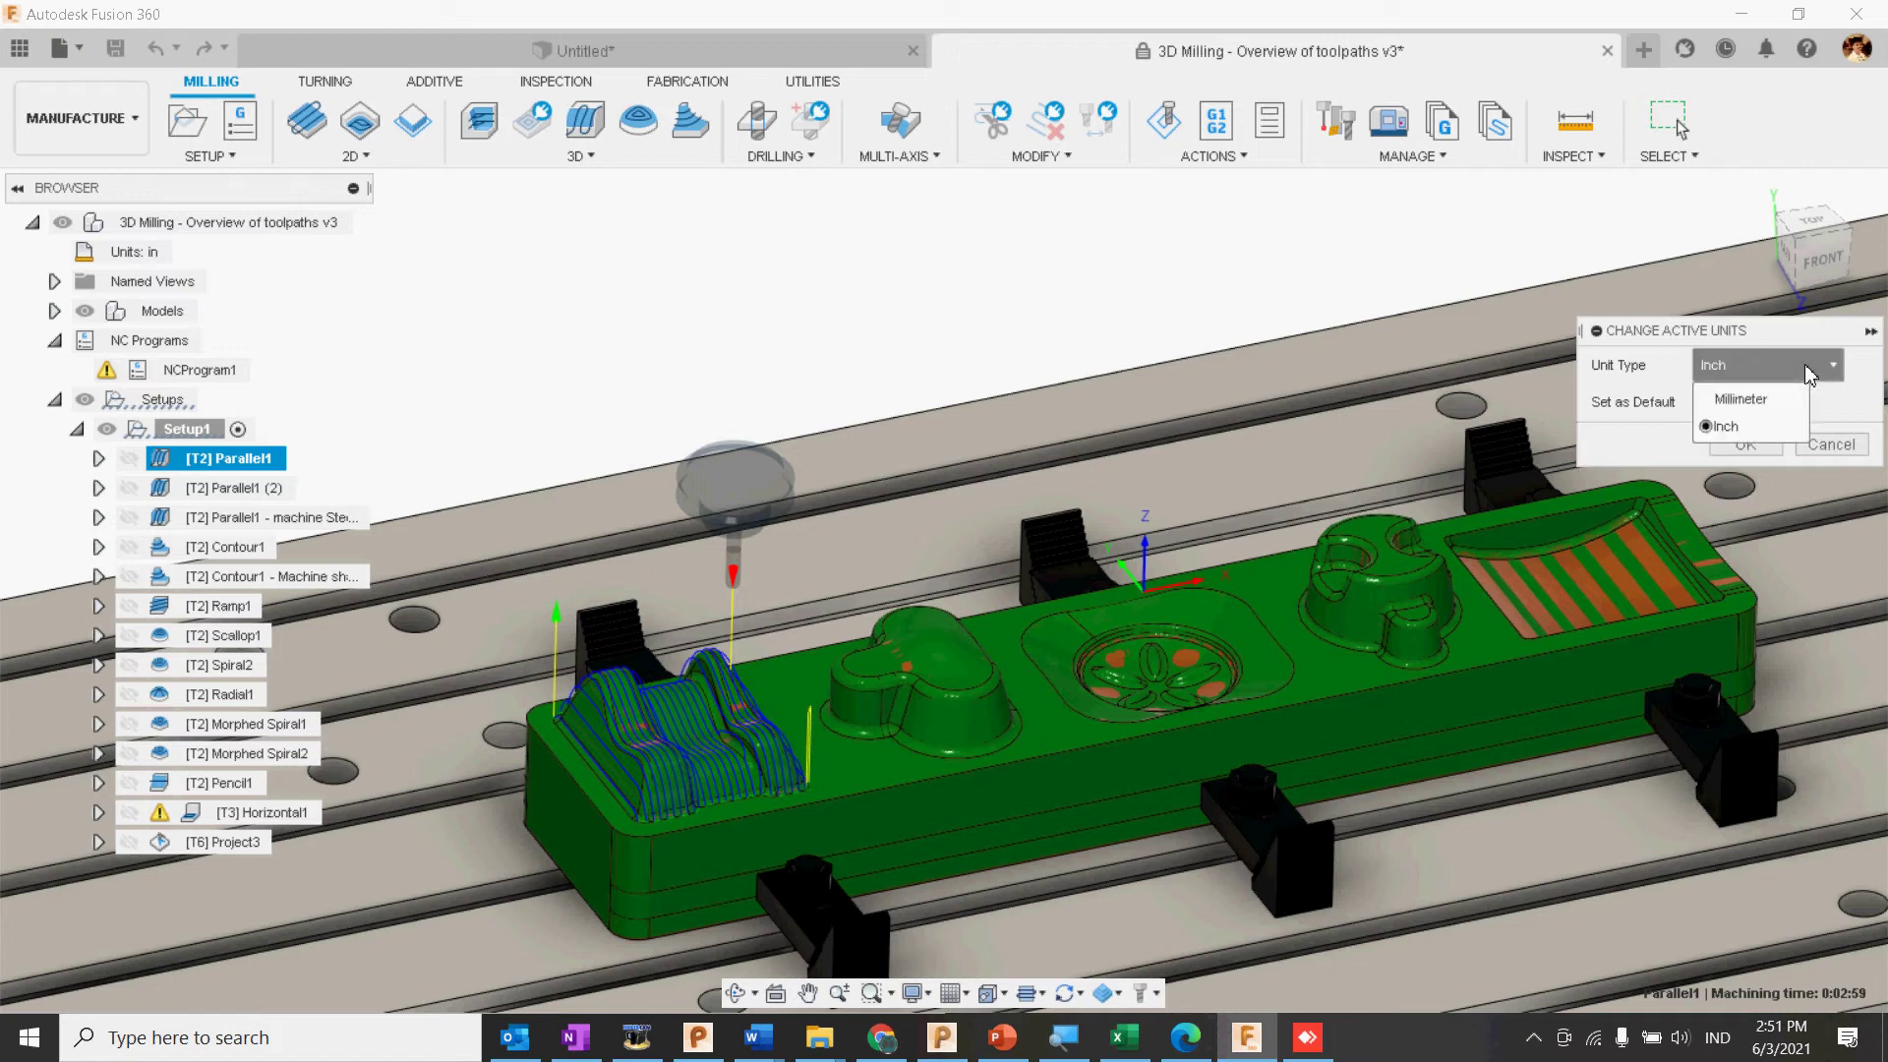
{"action": "left_click", "coordinate": [1761, 400]}
{"action": "left_click", "coordinate": [1760, 444]}
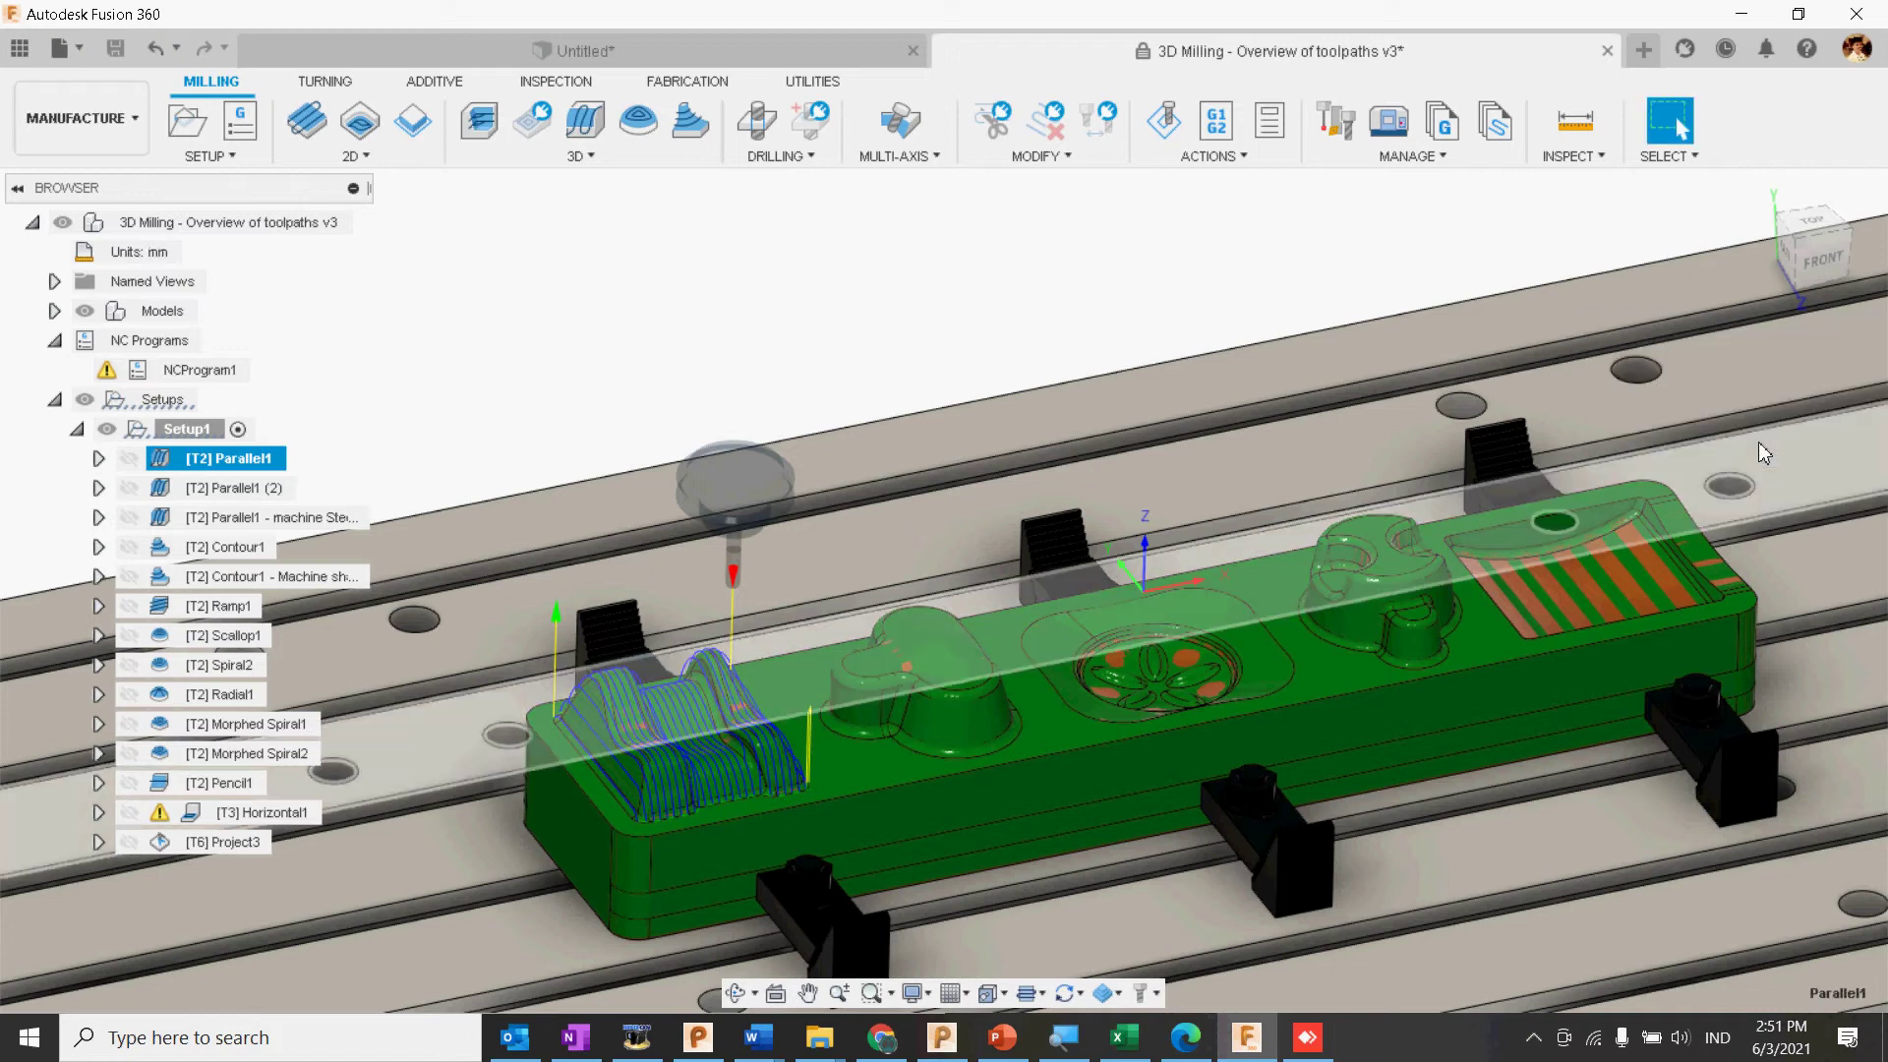
Step: Reopen the Parallel1 operation for editing and set its pass tolerance to 0.01 mm
{"action": "double_click", "coordinate": [175, 459]}
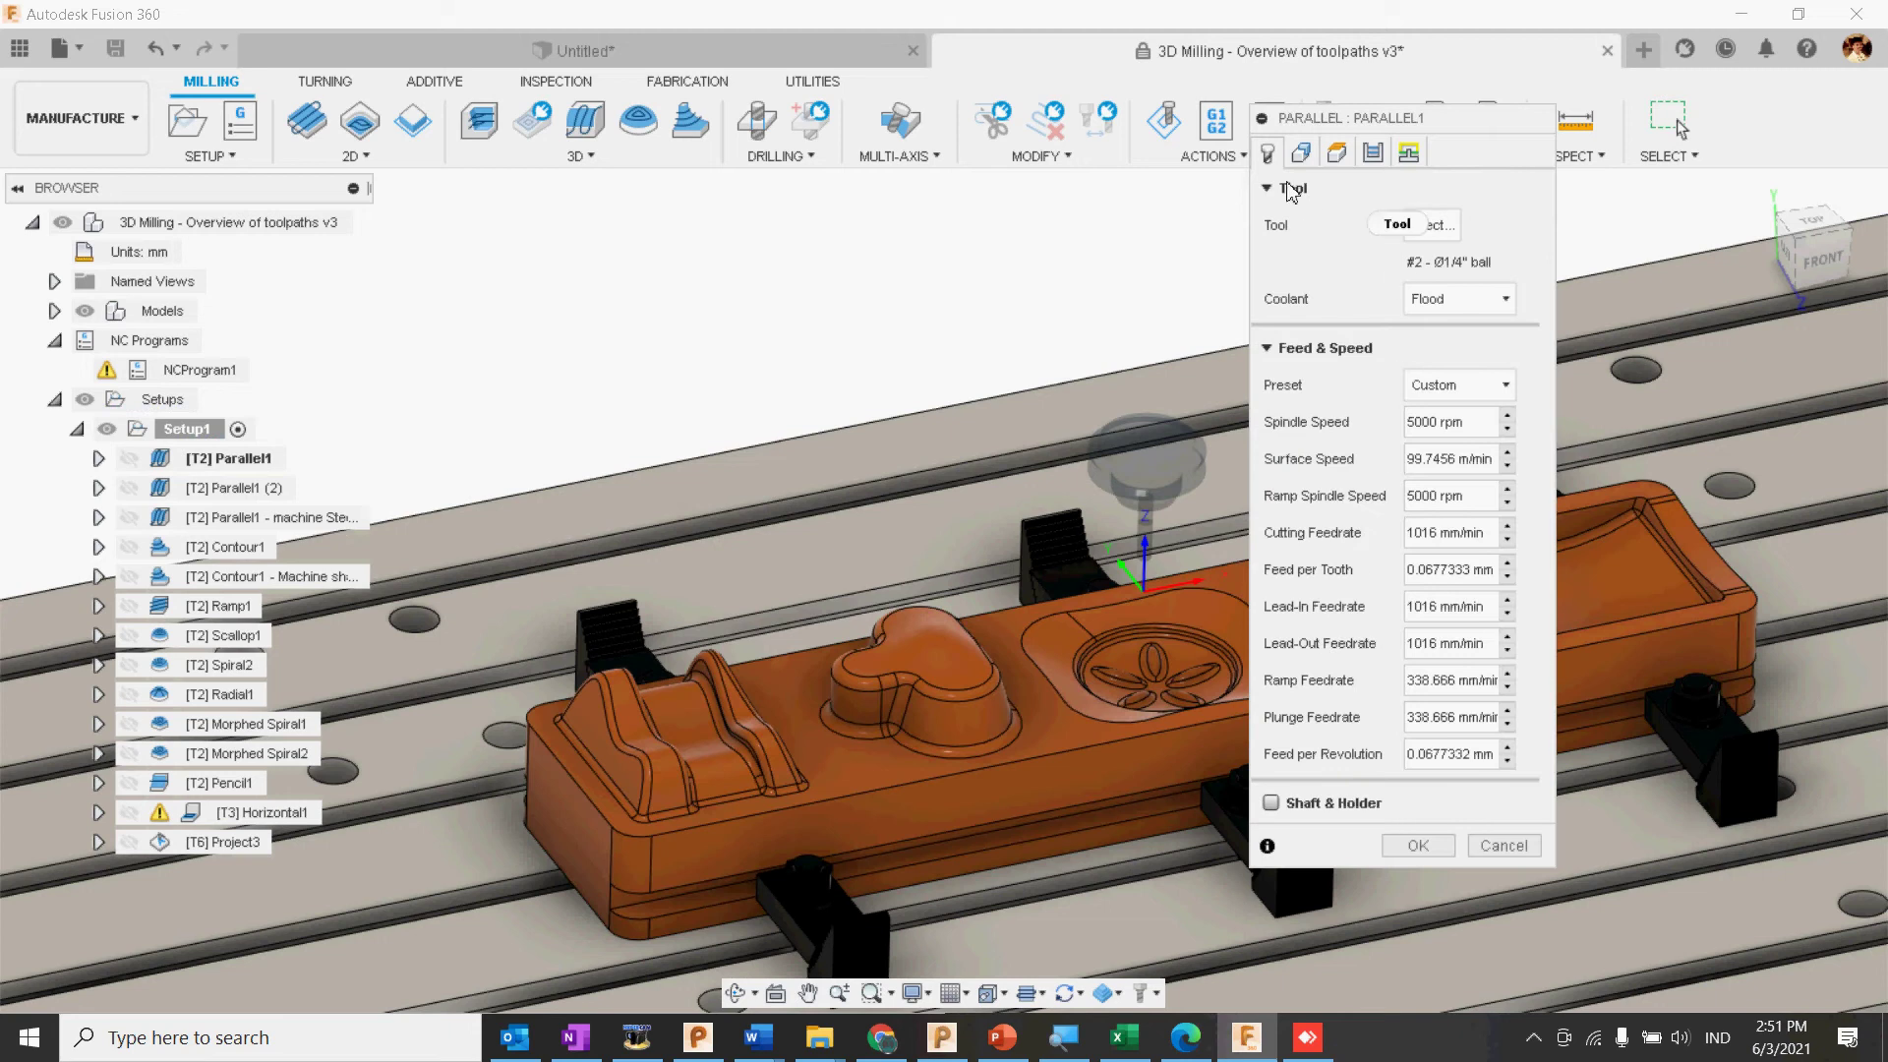
{"action": "left_click", "coordinate": [1374, 153]}
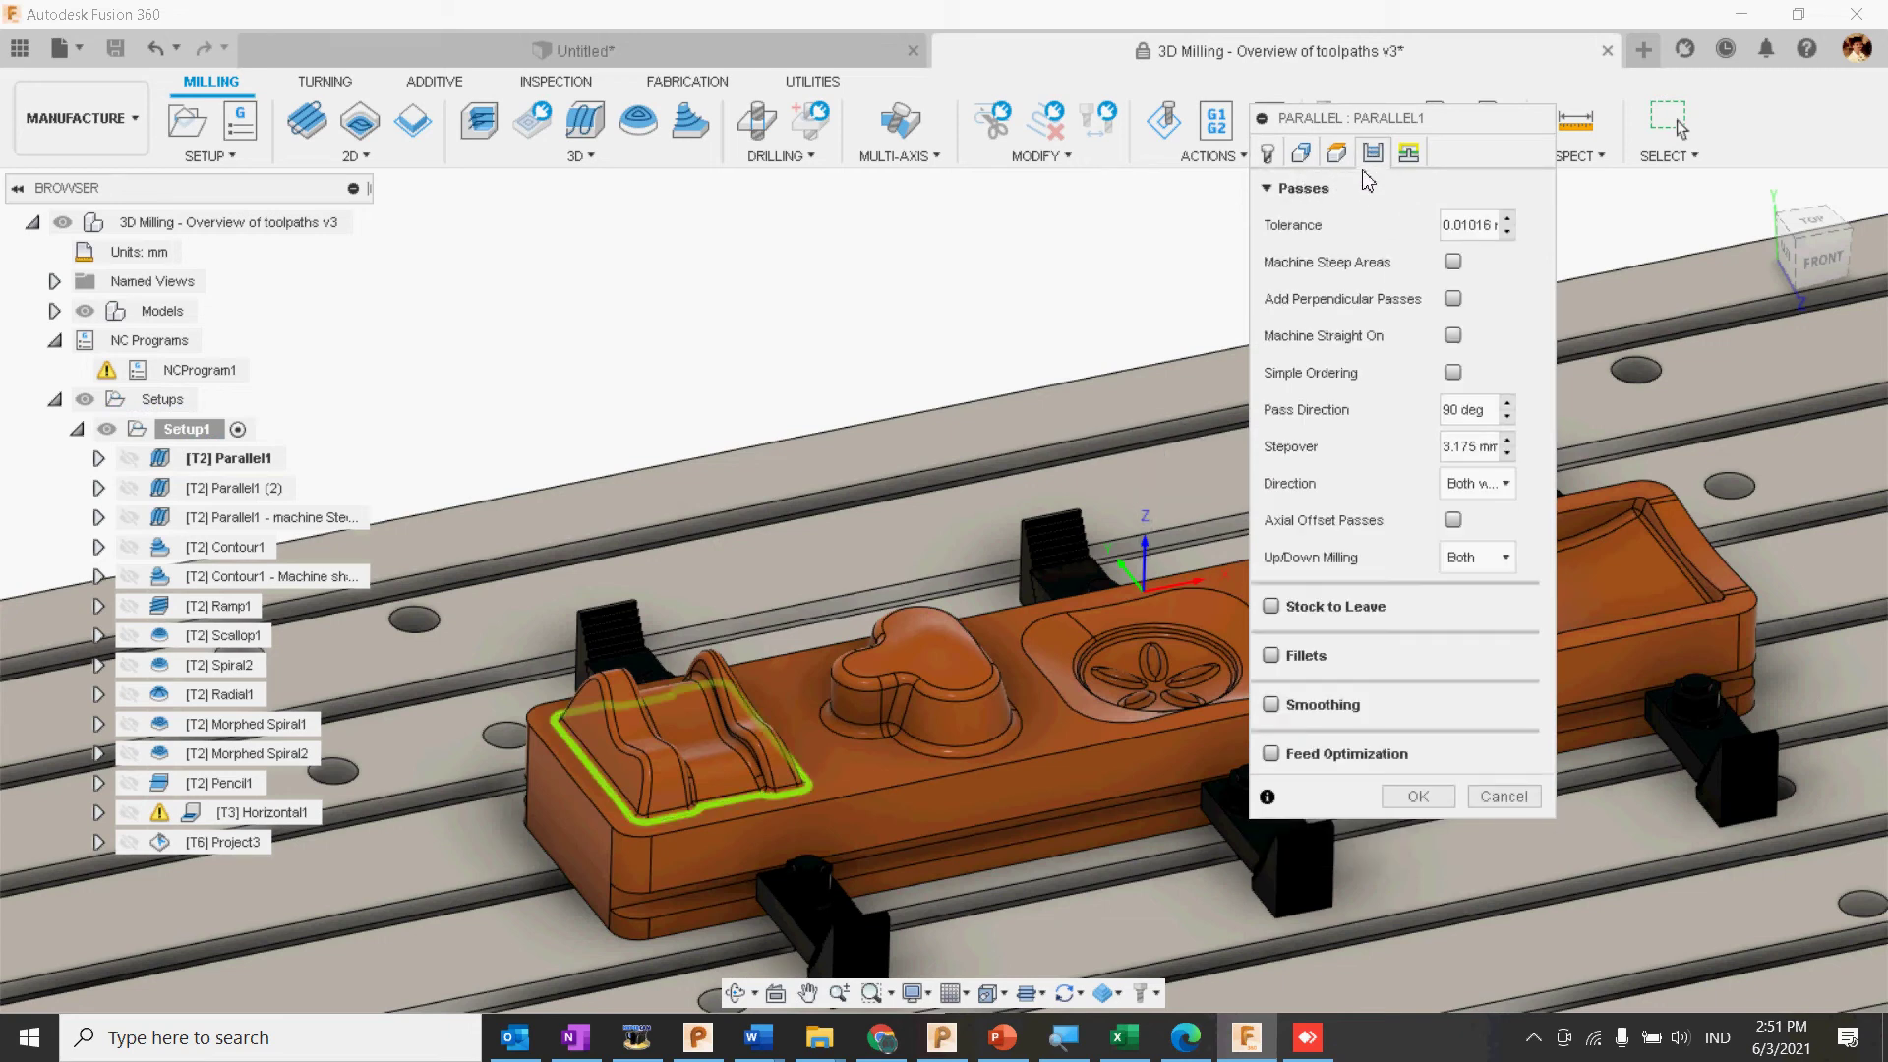
{"action": "double_click", "coordinate": [1467, 228]}
{"action": "type", "text": "0.01"}
{"action": "left_click_drag", "start_coordinate": [1489, 236], "coordinate": [1416, 234]}
Step: Examine the pass direction setting against the bounded saddle feature in the top view
{"action": "middle_click_drag", "start_coordinate": [840, 660], "coordinate": [847, 711], "text": "shift"}
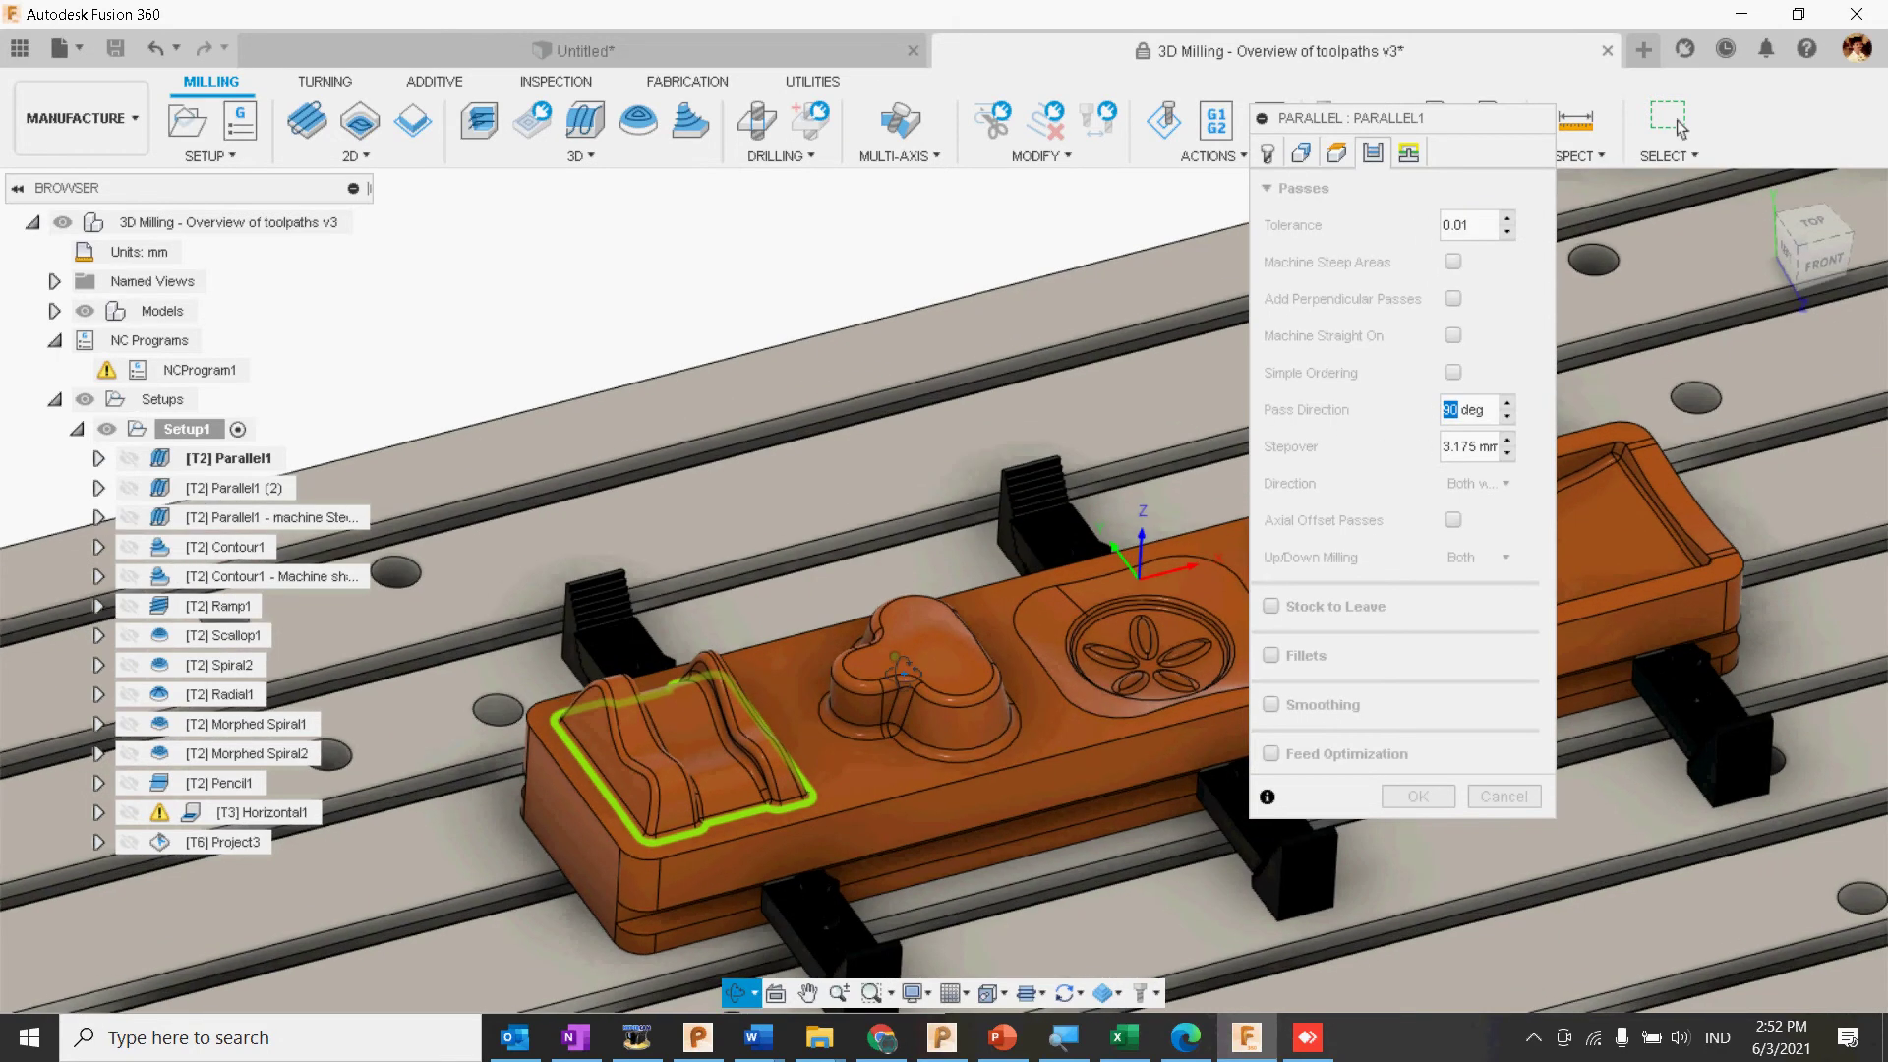
{"action": "left_click", "coordinate": [1816, 220]}
{"action": "middle_click_drag", "start_coordinate": [962, 578], "coordinate": [740, 807]}
{"action": "middle_click_drag", "start_coordinate": [1055, 536], "coordinate": [839, 855]}
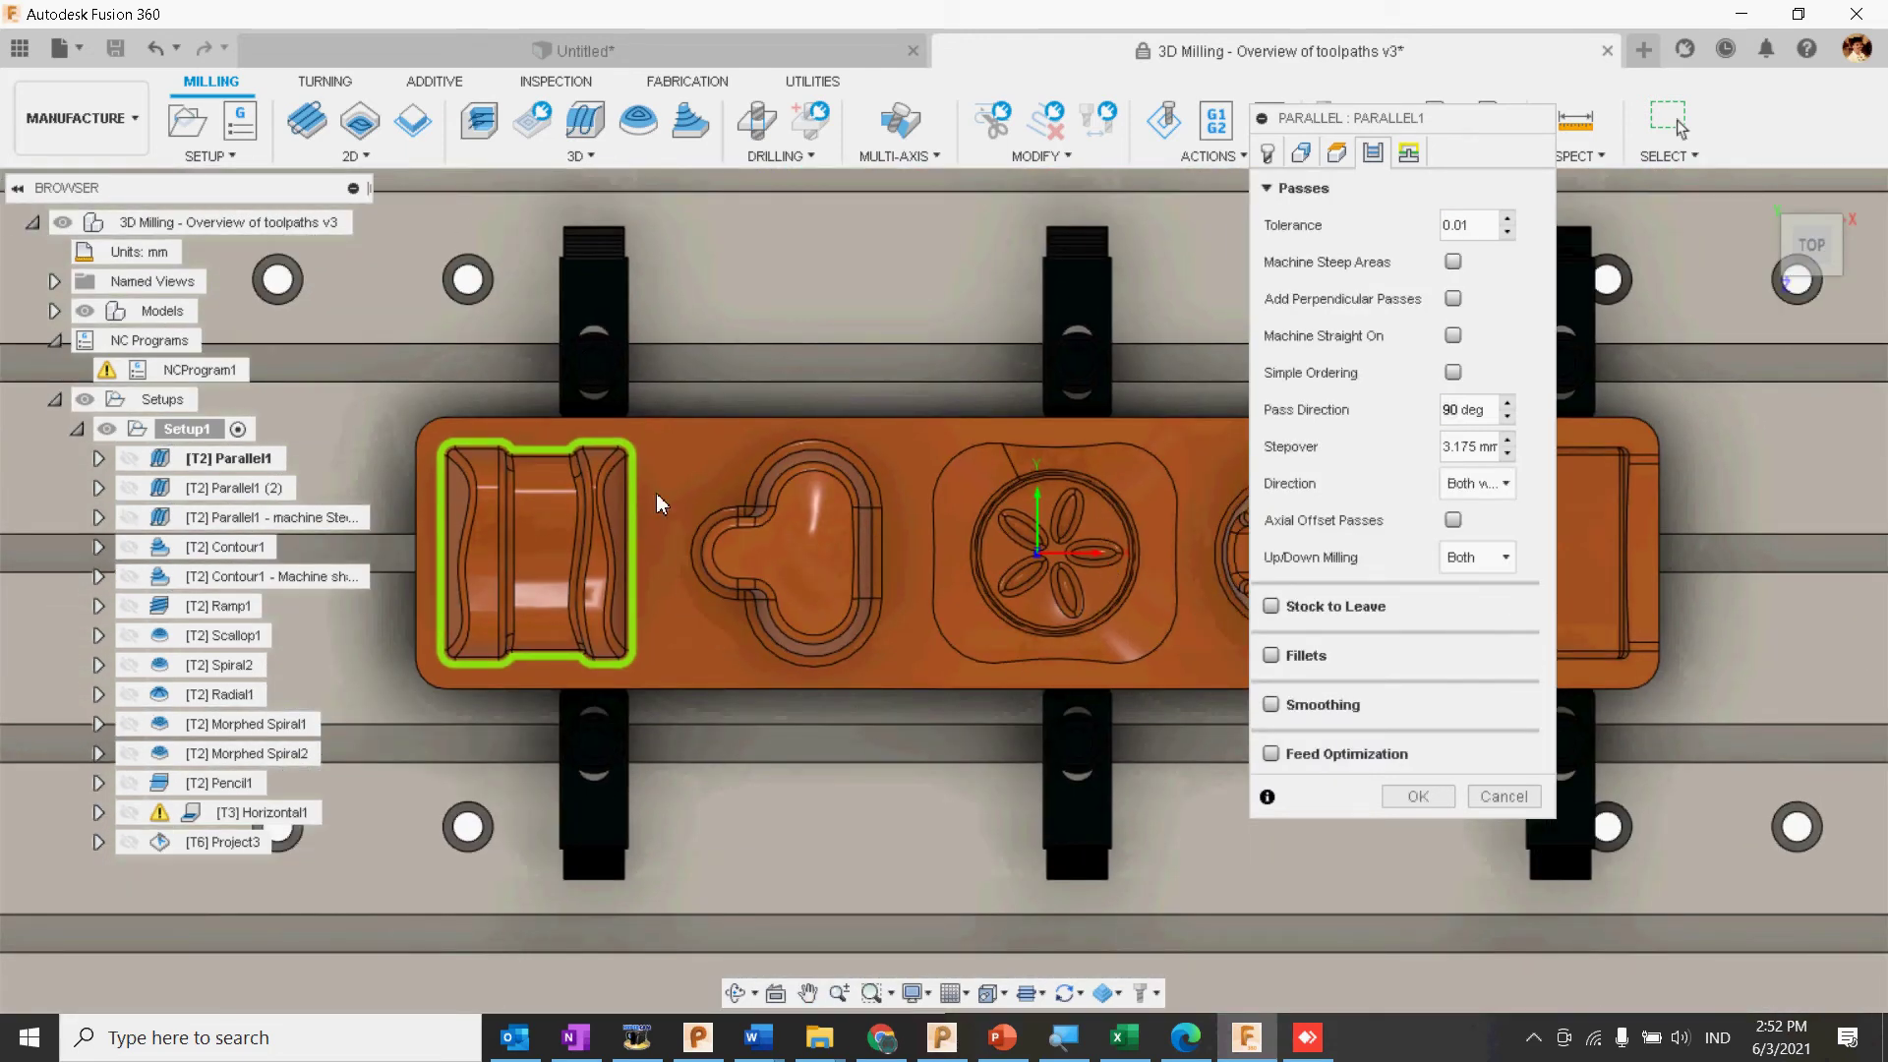
{"action": "double_click", "coordinate": [1446, 409]}
Step: Set Parallel1's stepover to 1 mm and review the cutting direction options, keeping Both ways
{"action": "left_click_drag", "start_coordinate": [1478, 447], "coordinate": [1431, 448]}
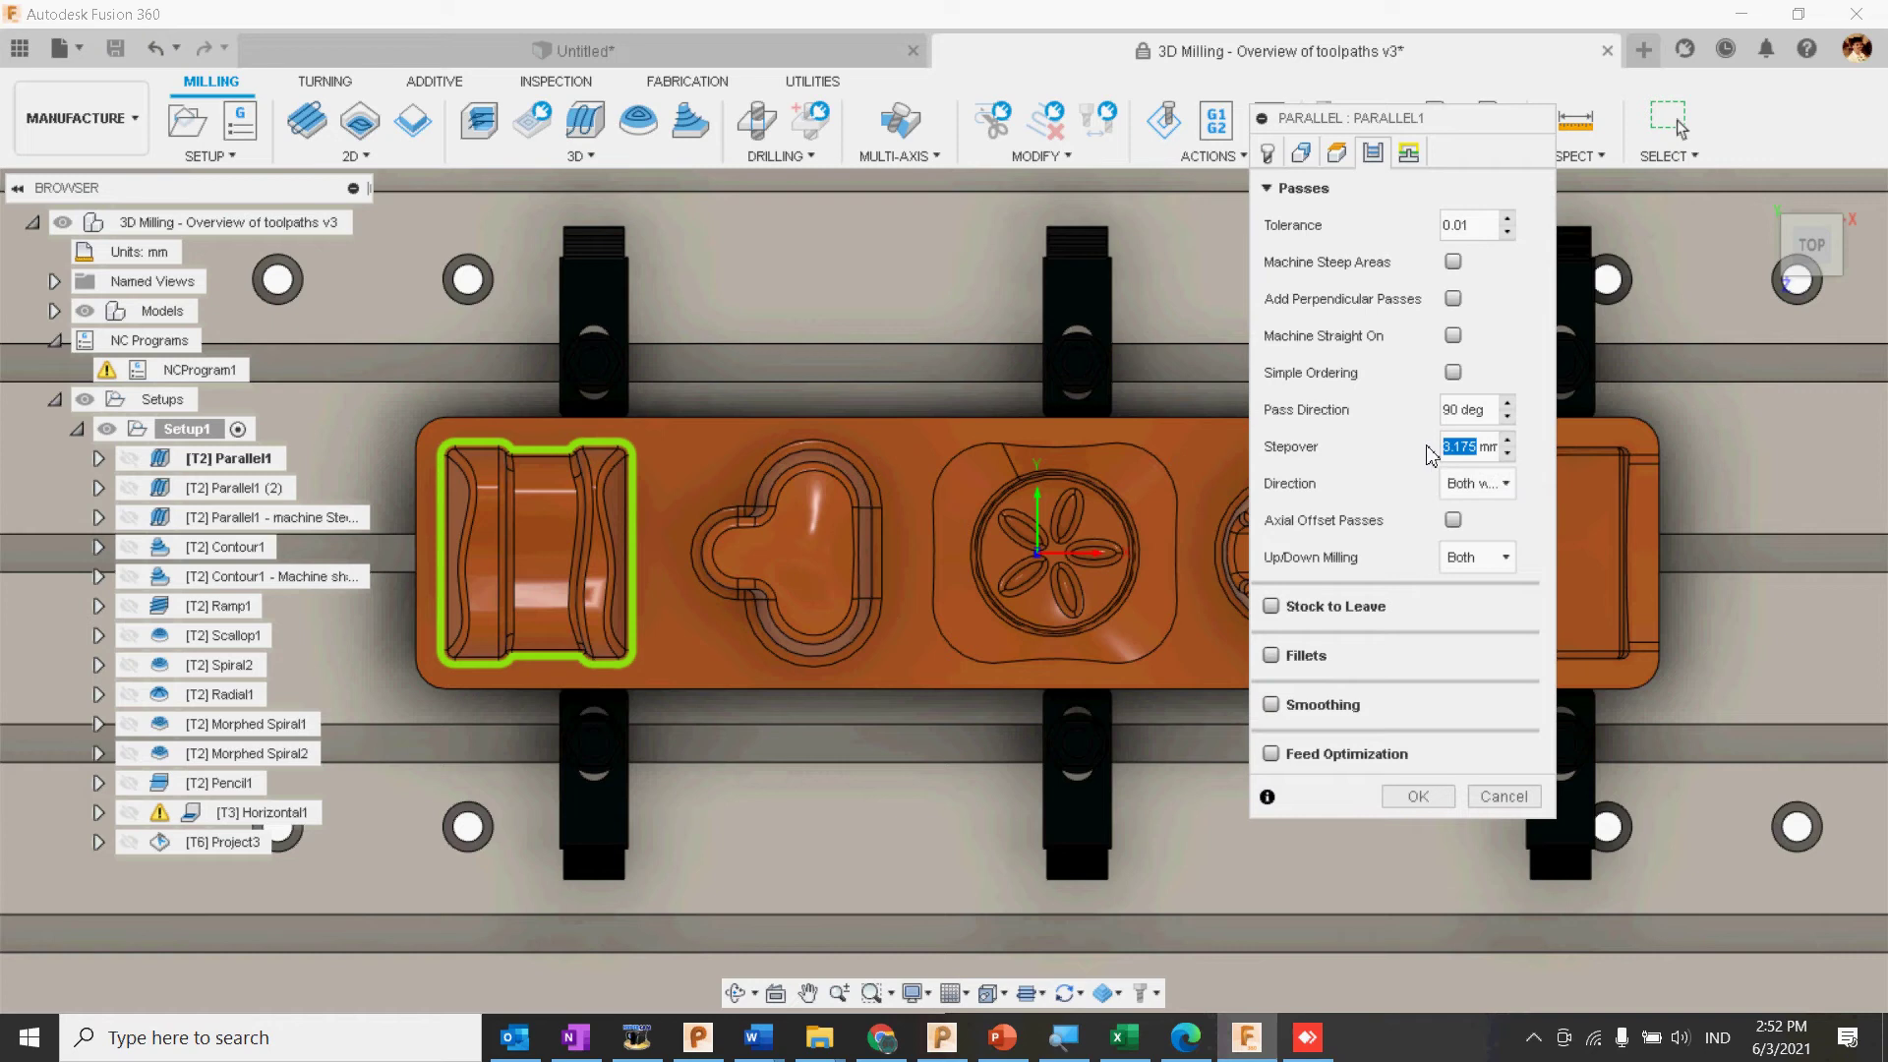
{"action": "left_click", "coordinate": [1465, 485]}
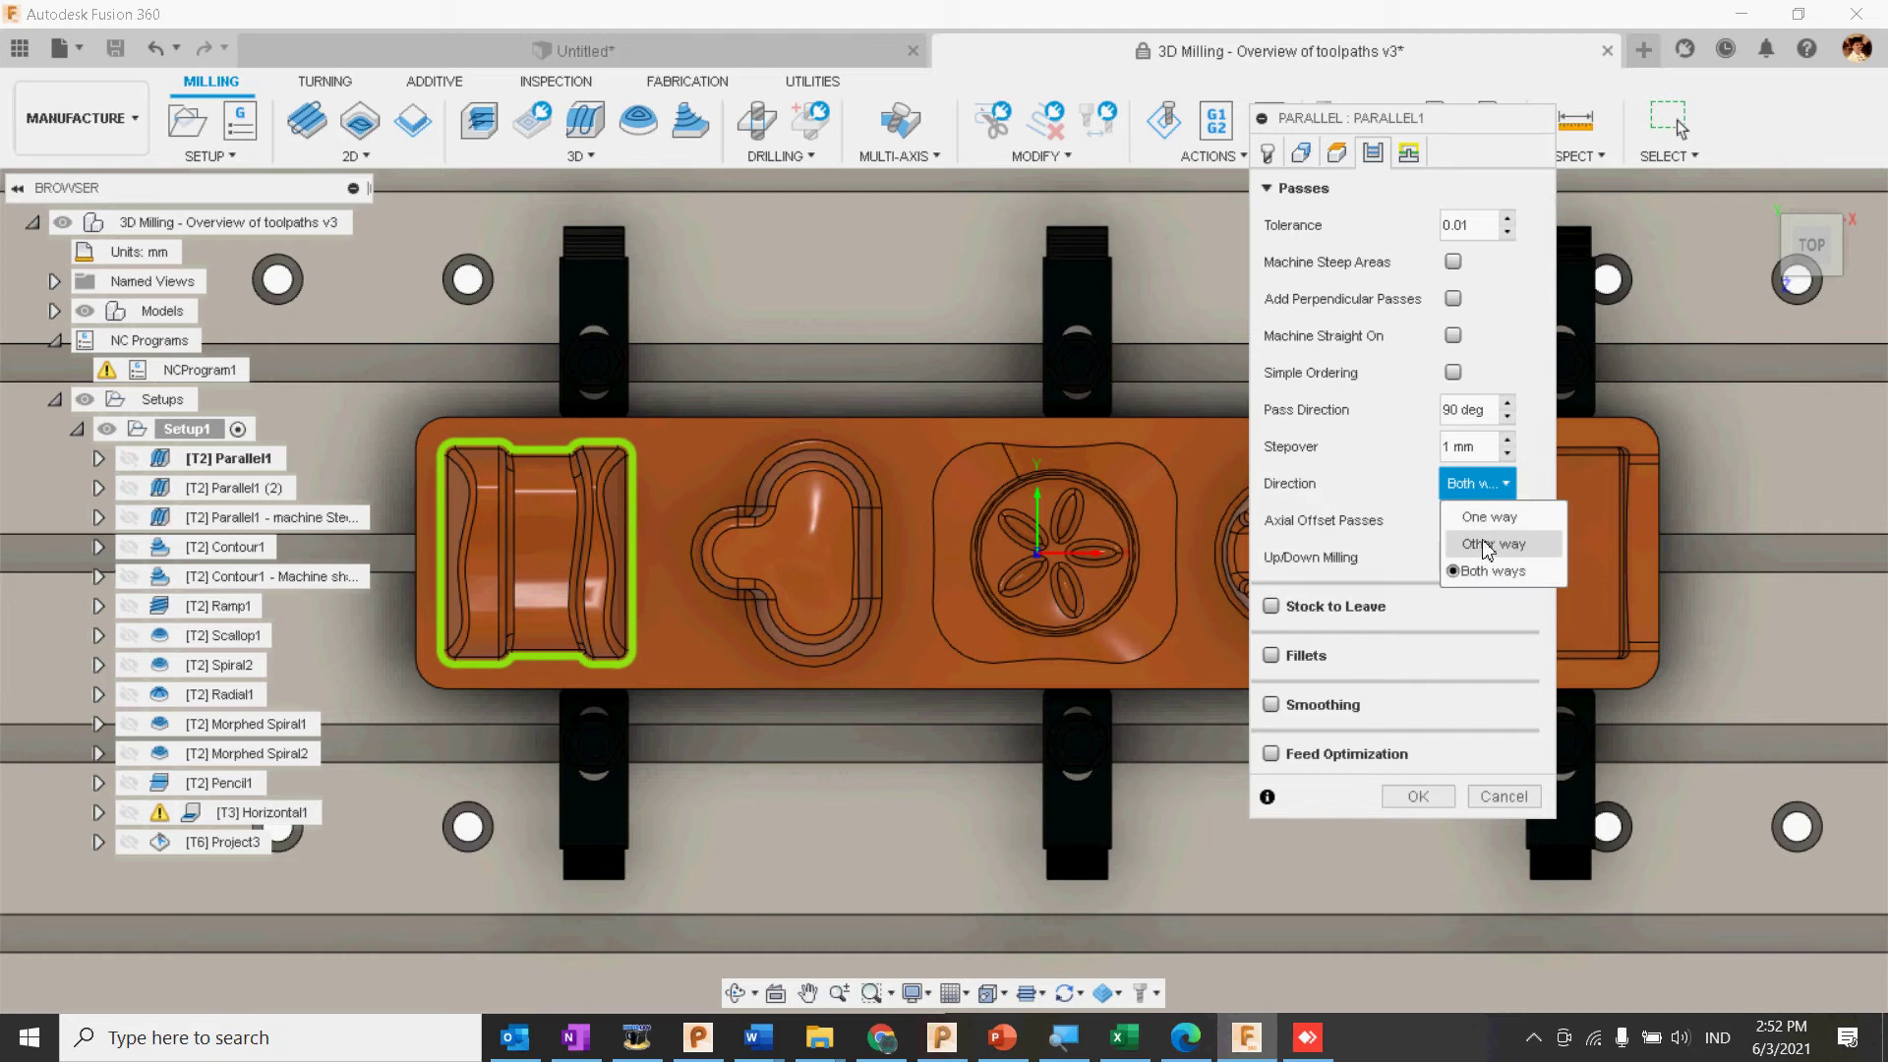
{"action": "left_click", "coordinate": [1397, 568]}
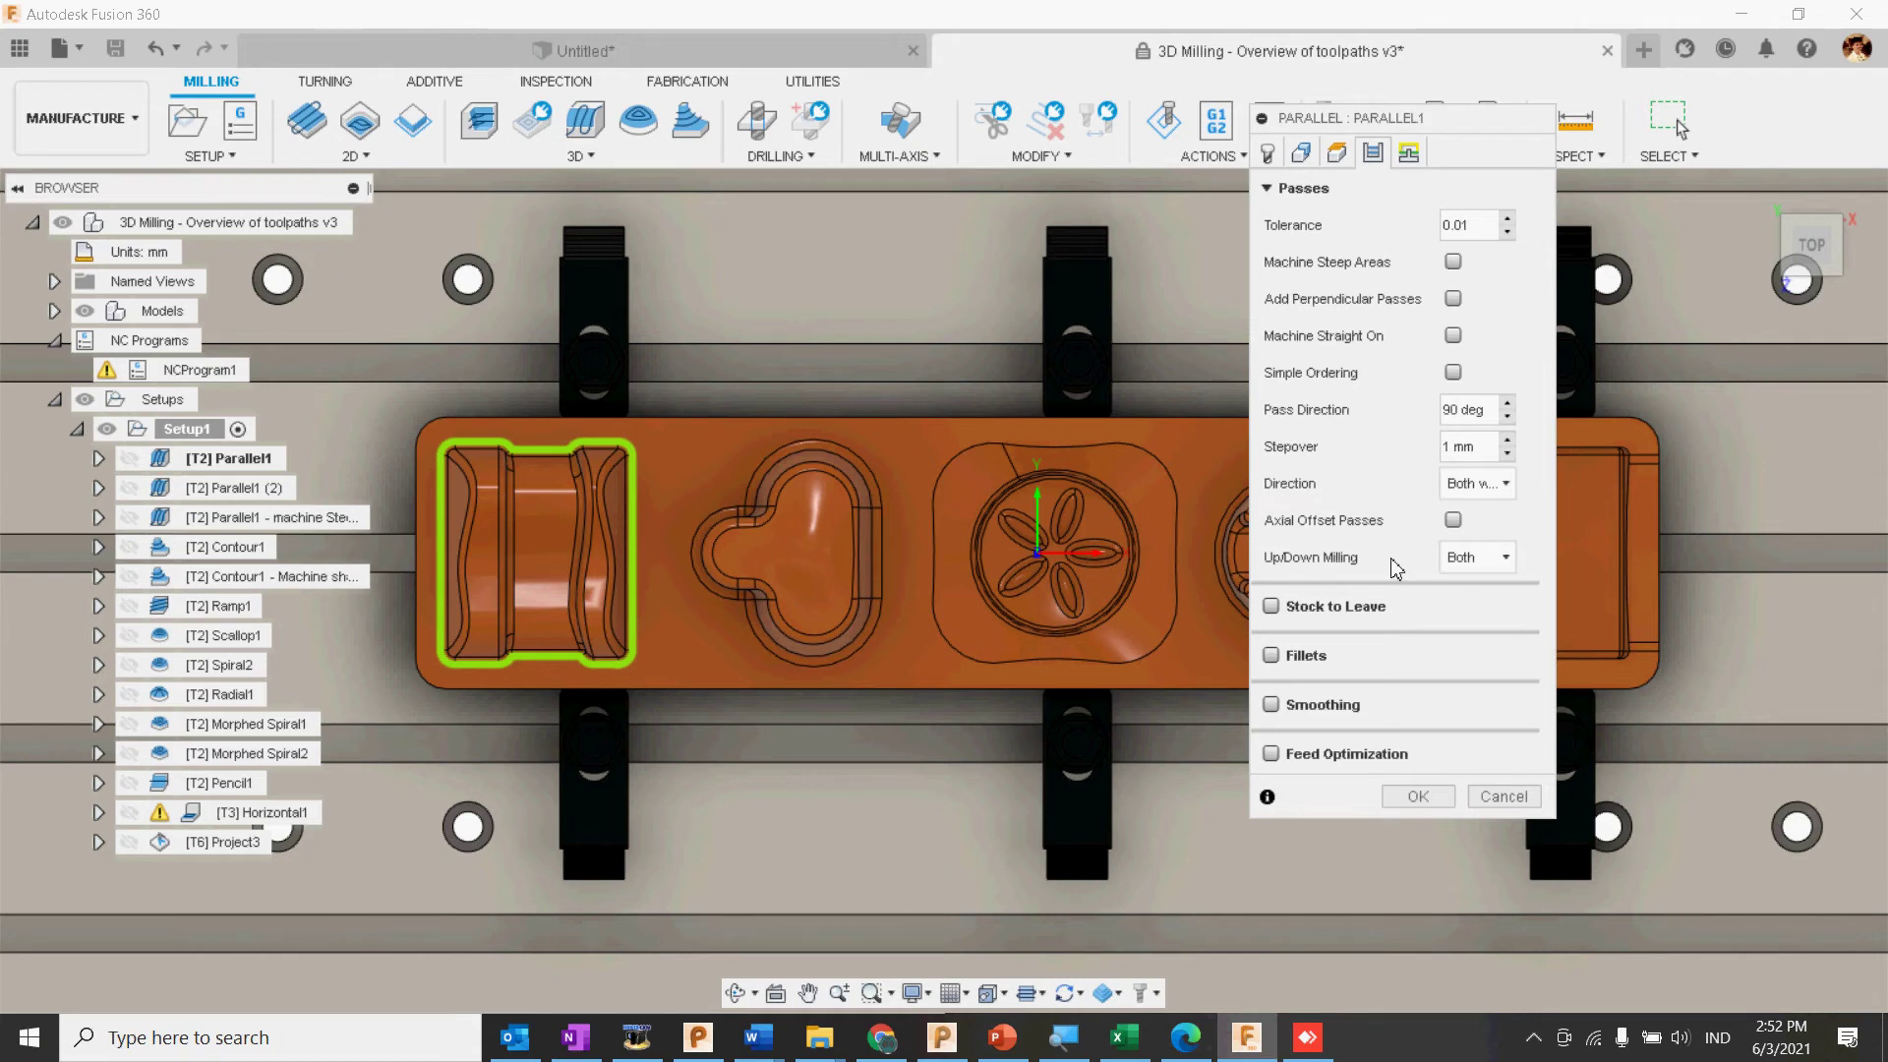
Step: Try the Minimum retraction and Shortest path policies in Parallel1's linking settings, and restore Full retraction
{"action": "left_click", "coordinate": [1402, 158]}
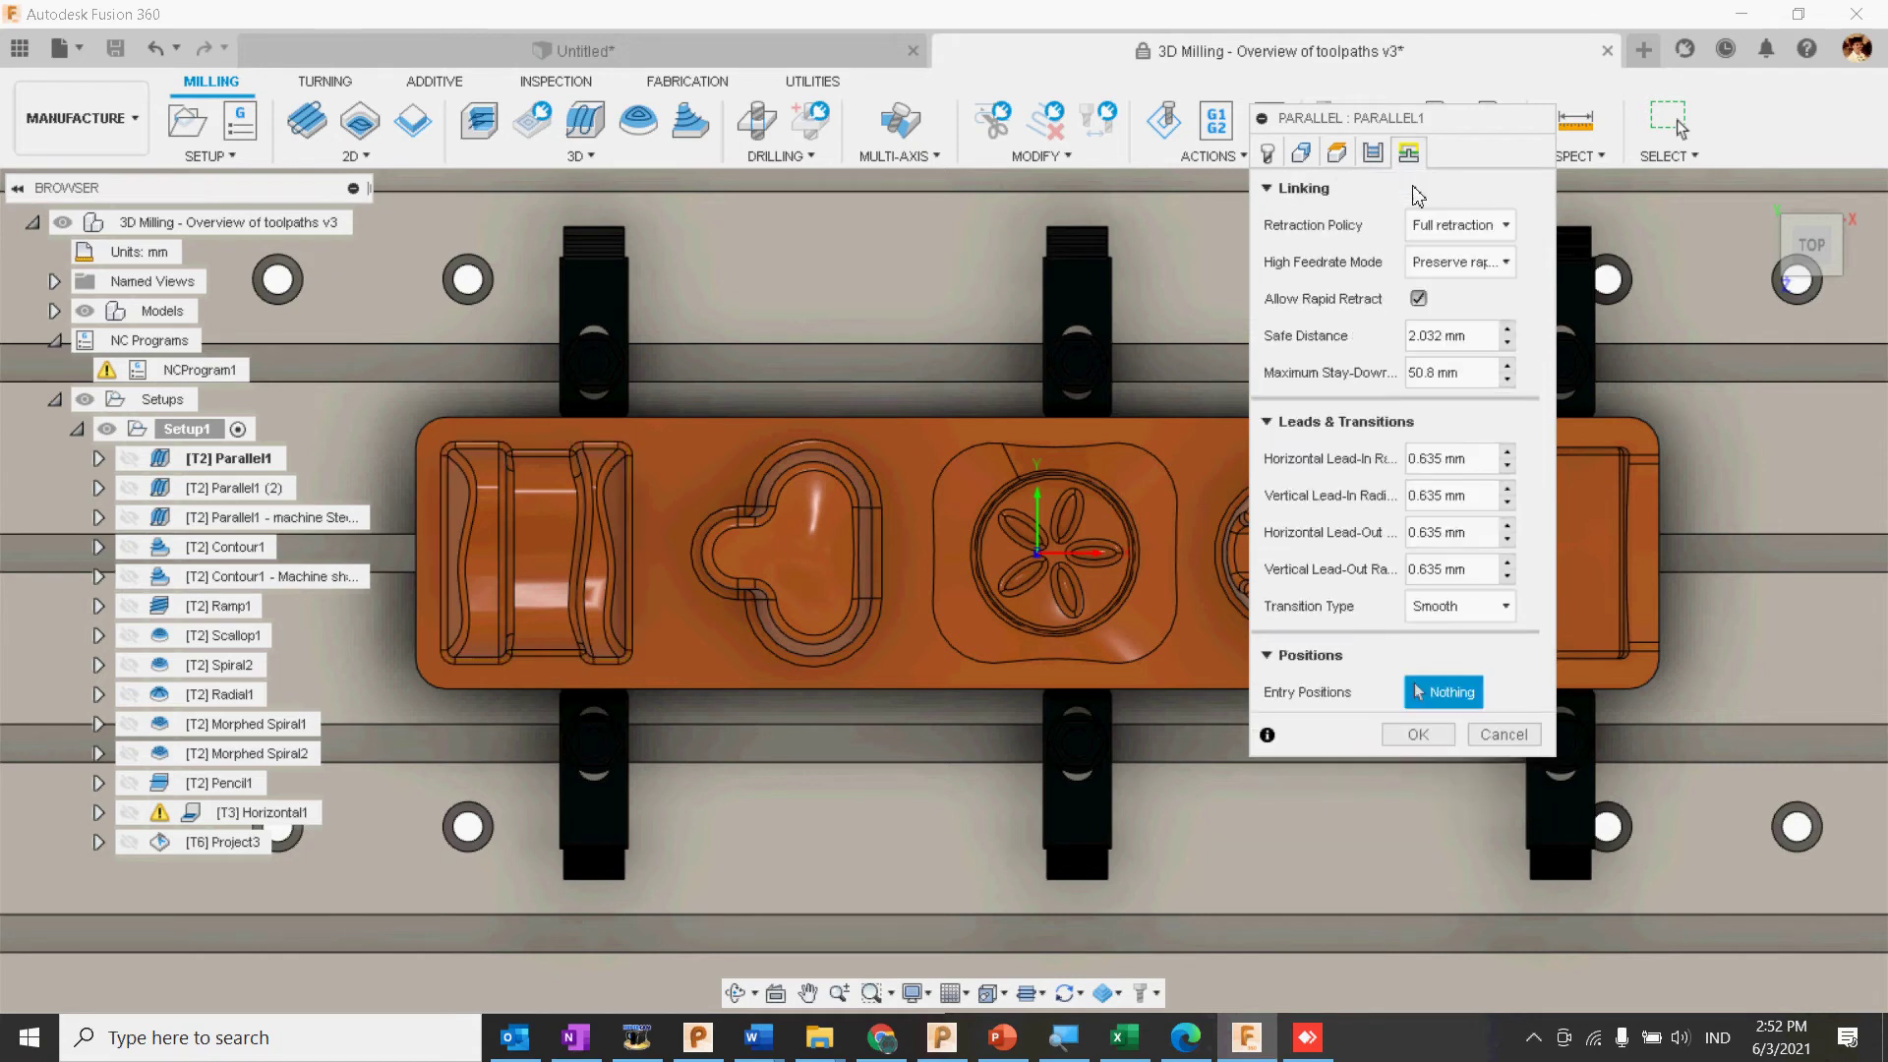
{"action": "left_click", "coordinate": [1508, 232]}
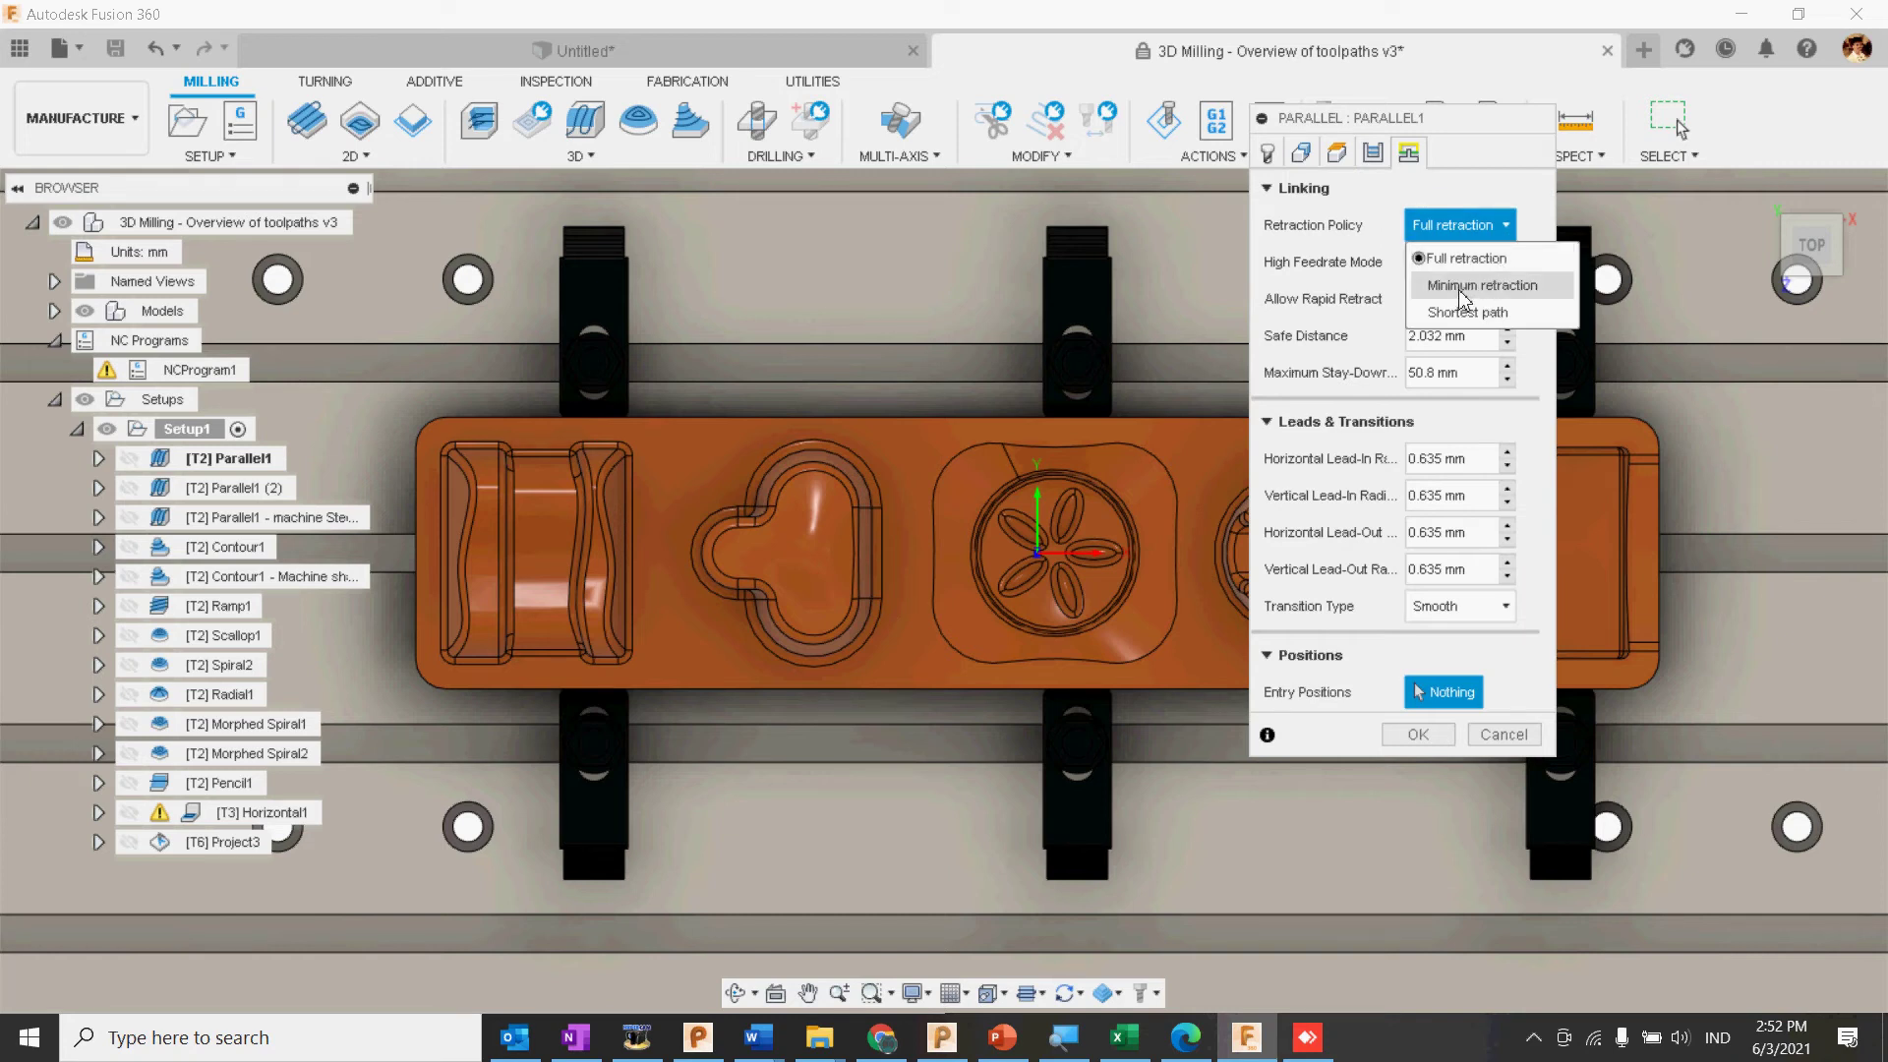
{"action": "left_click", "coordinate": [1523, 286]}
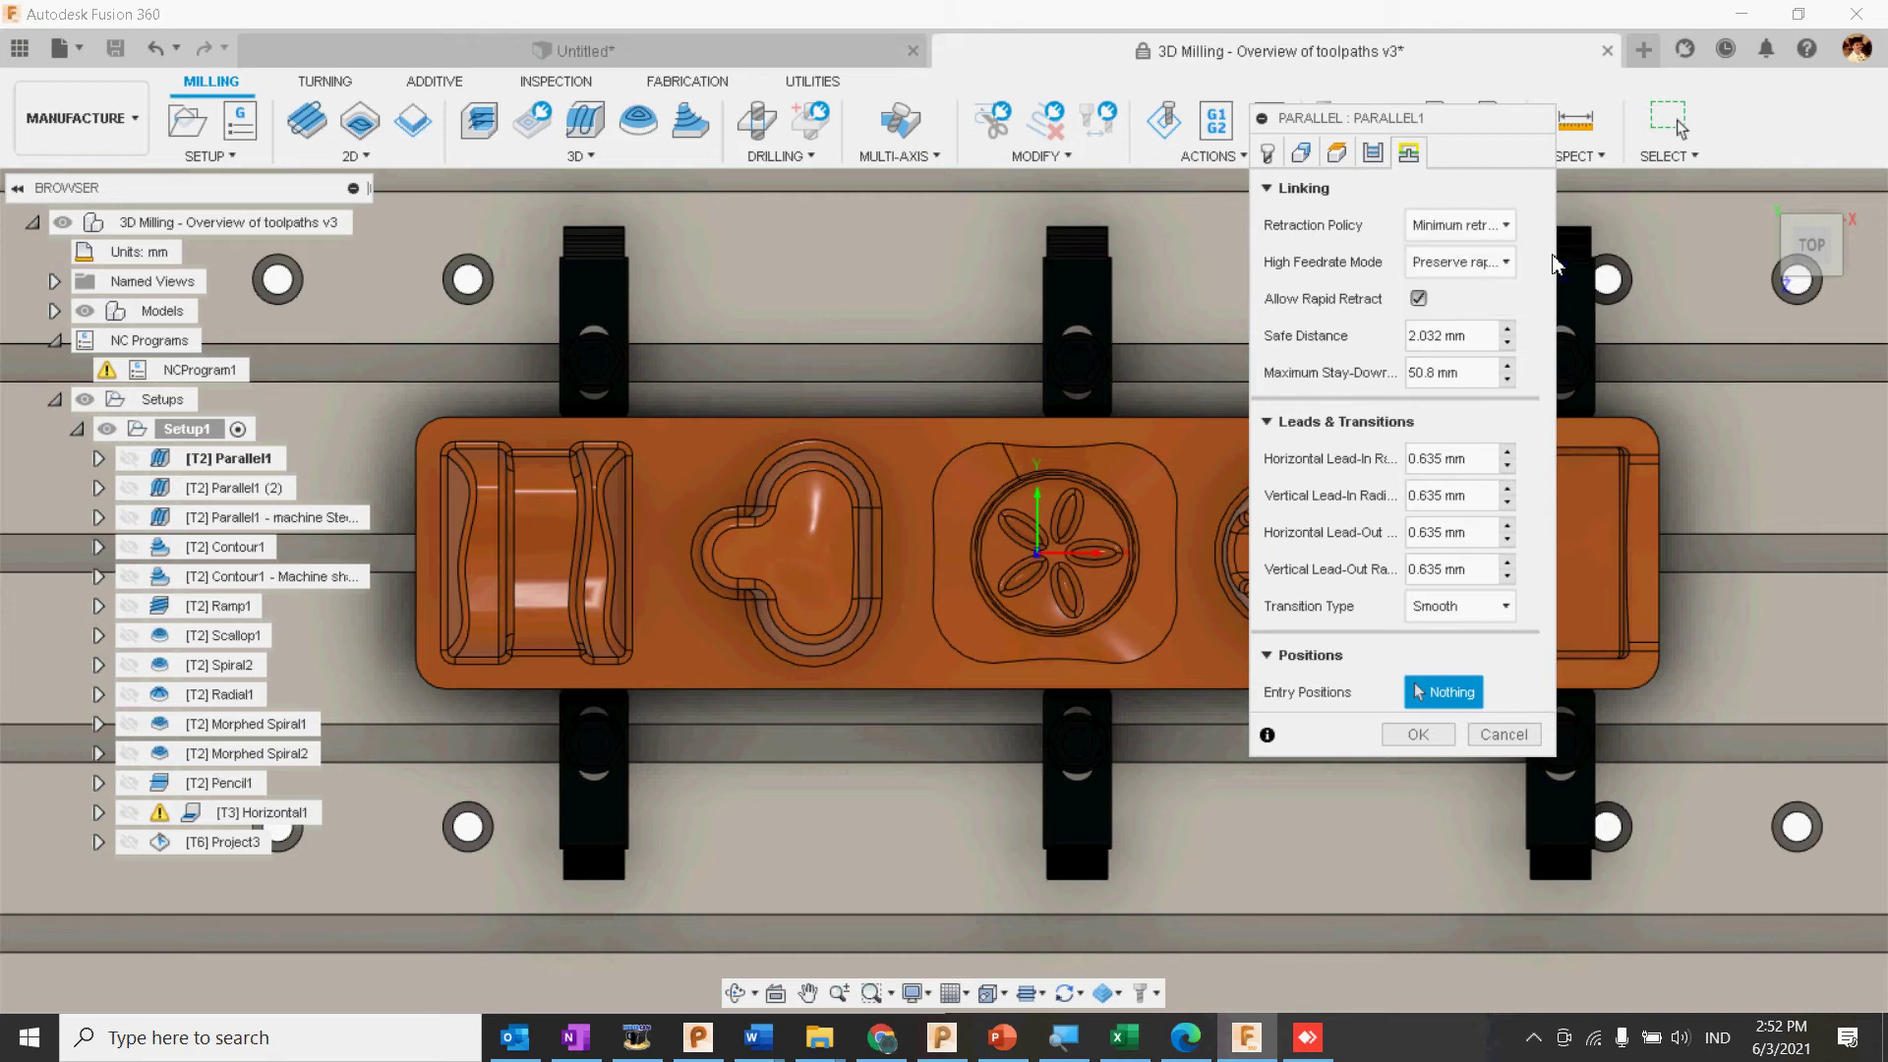
{"action": "left_click", "coordinate": [1510, 230]}
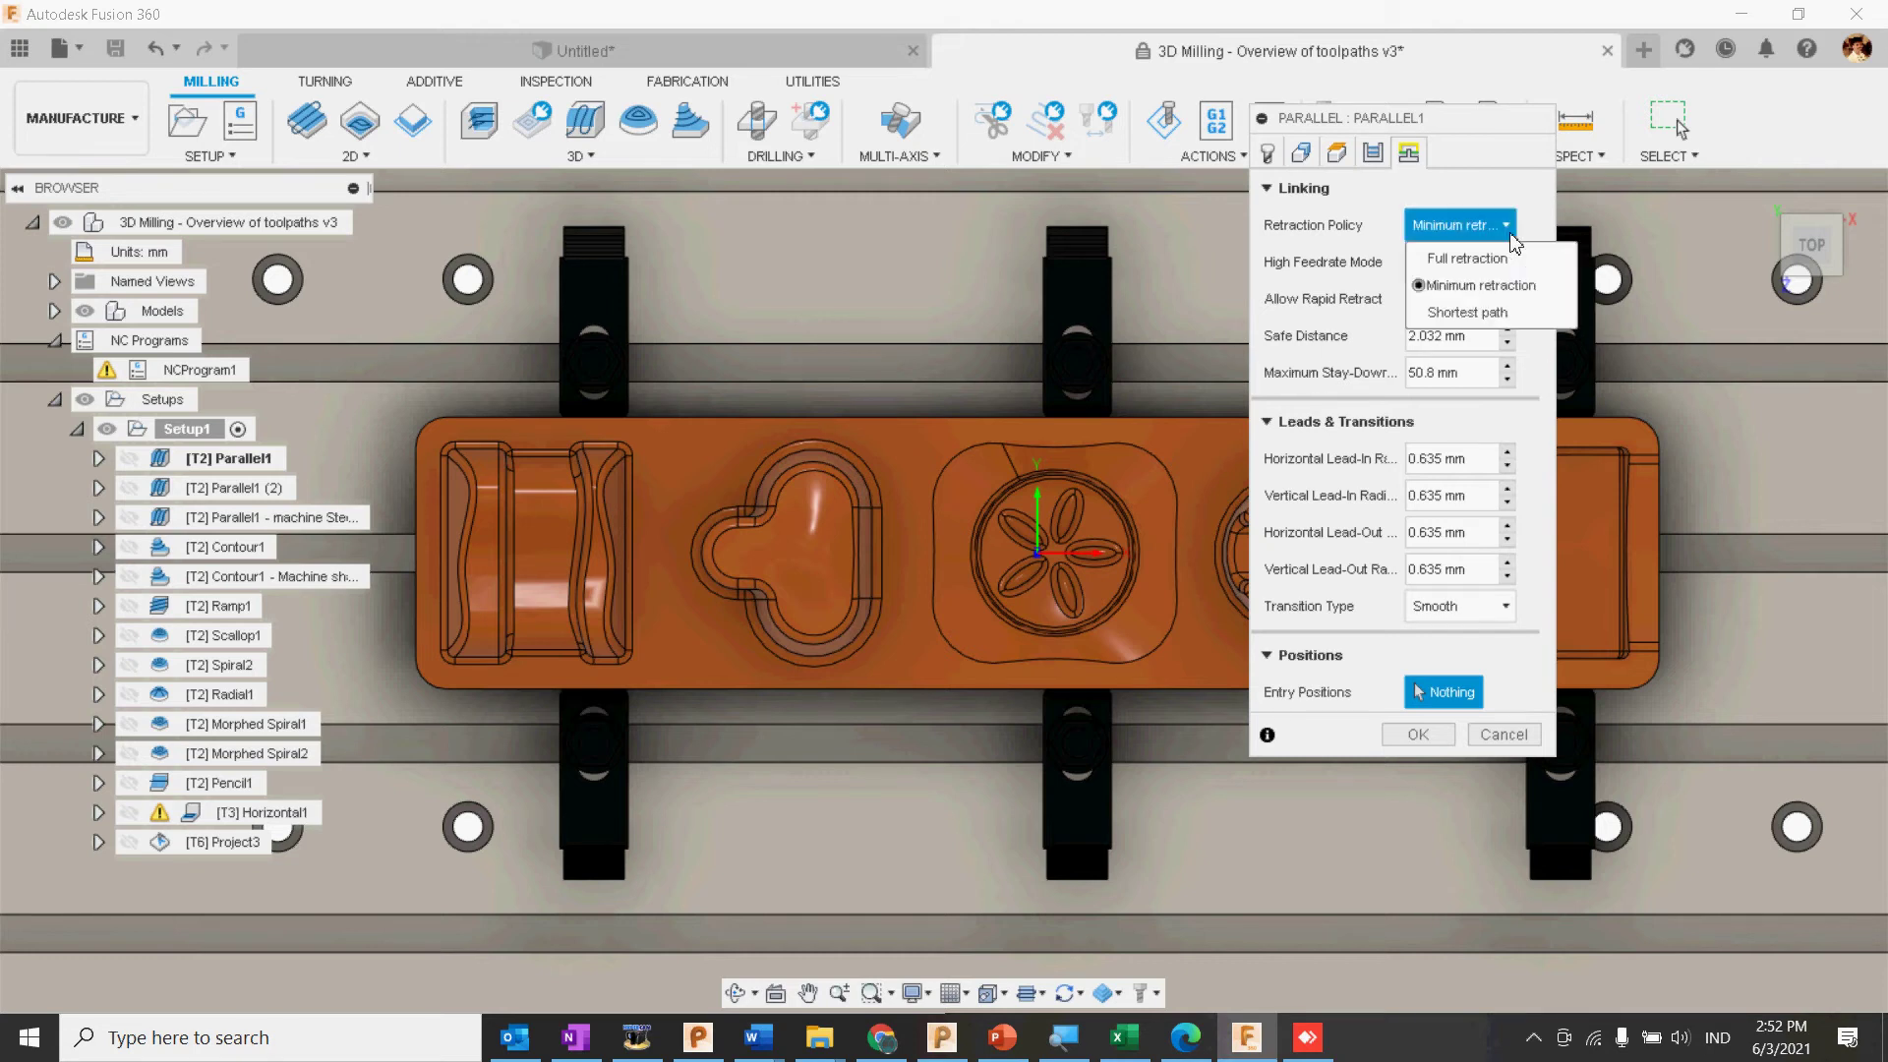
{"action": "left_click", "coordinate": [1458, 313]}
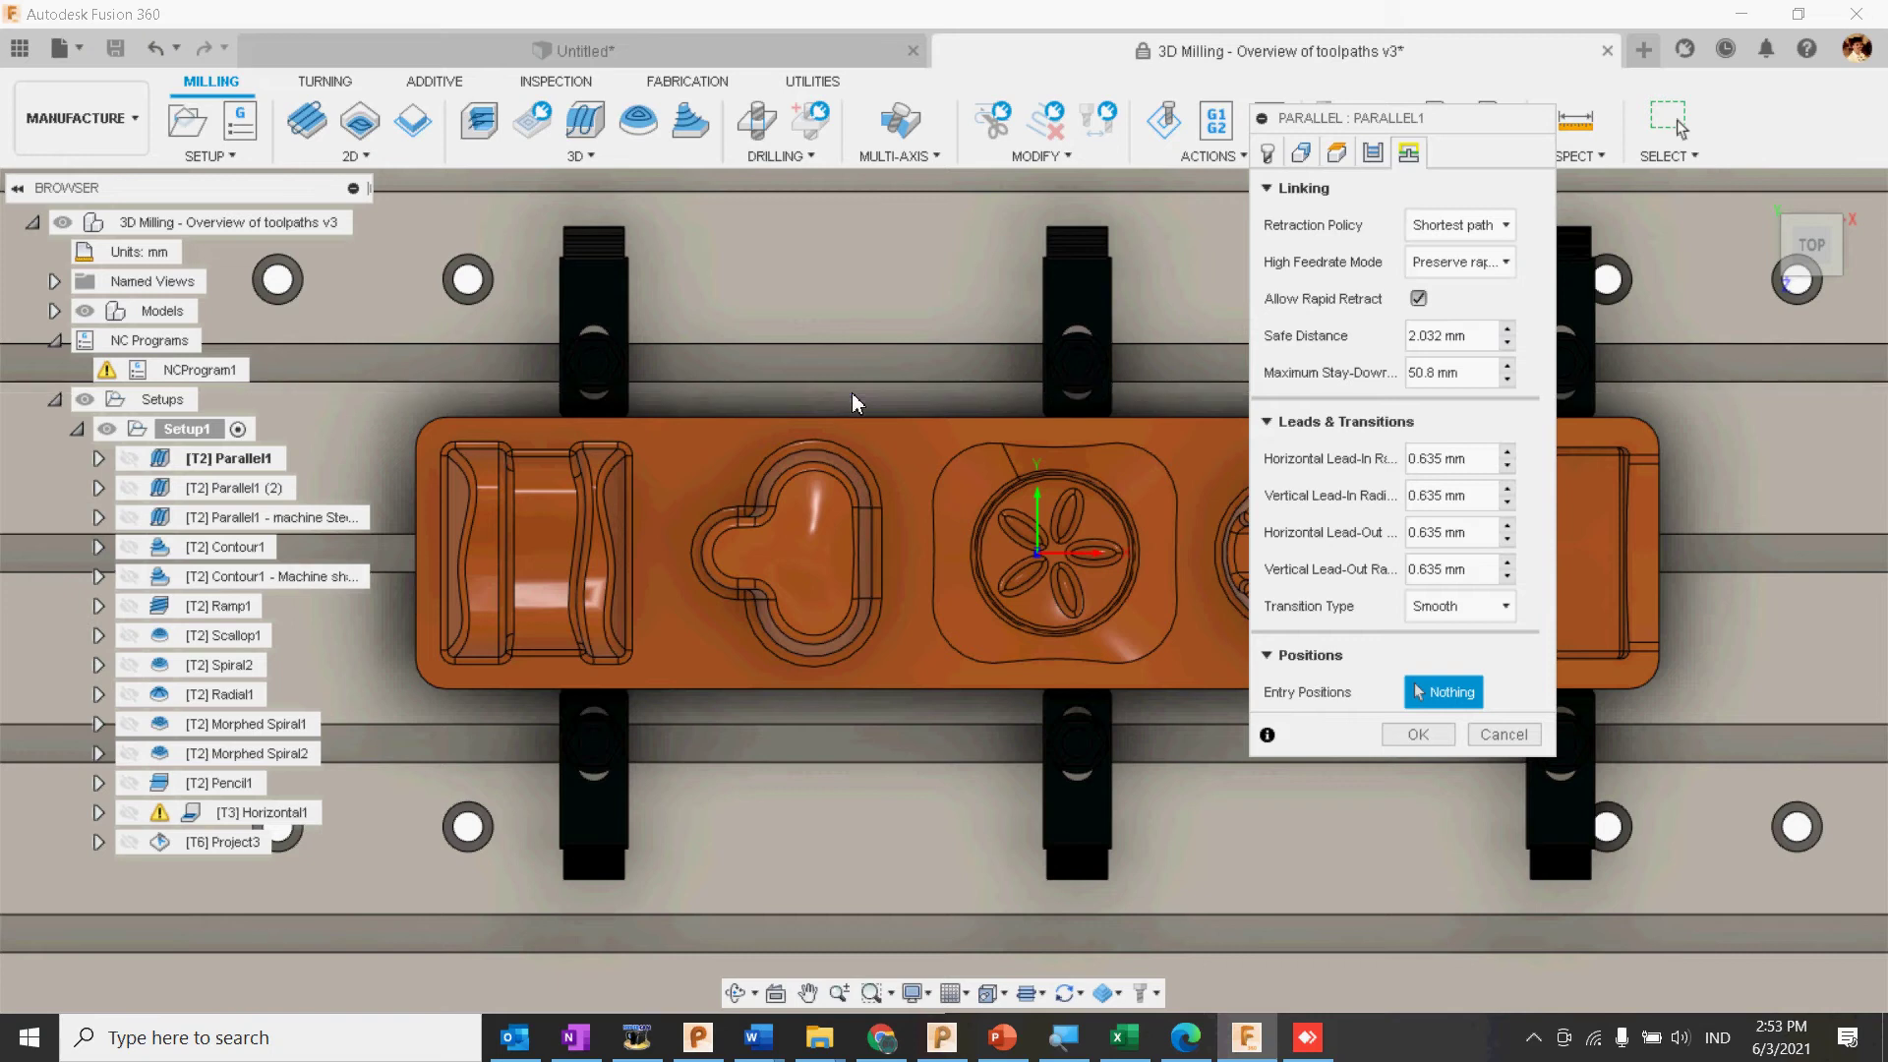
{"action": "left_click", "coordinate": [1492, 264]}
{"action": "left_click", "coordinate": [1492, 264]}
{"action": "left_click", "coordinate": [1461, 225]}
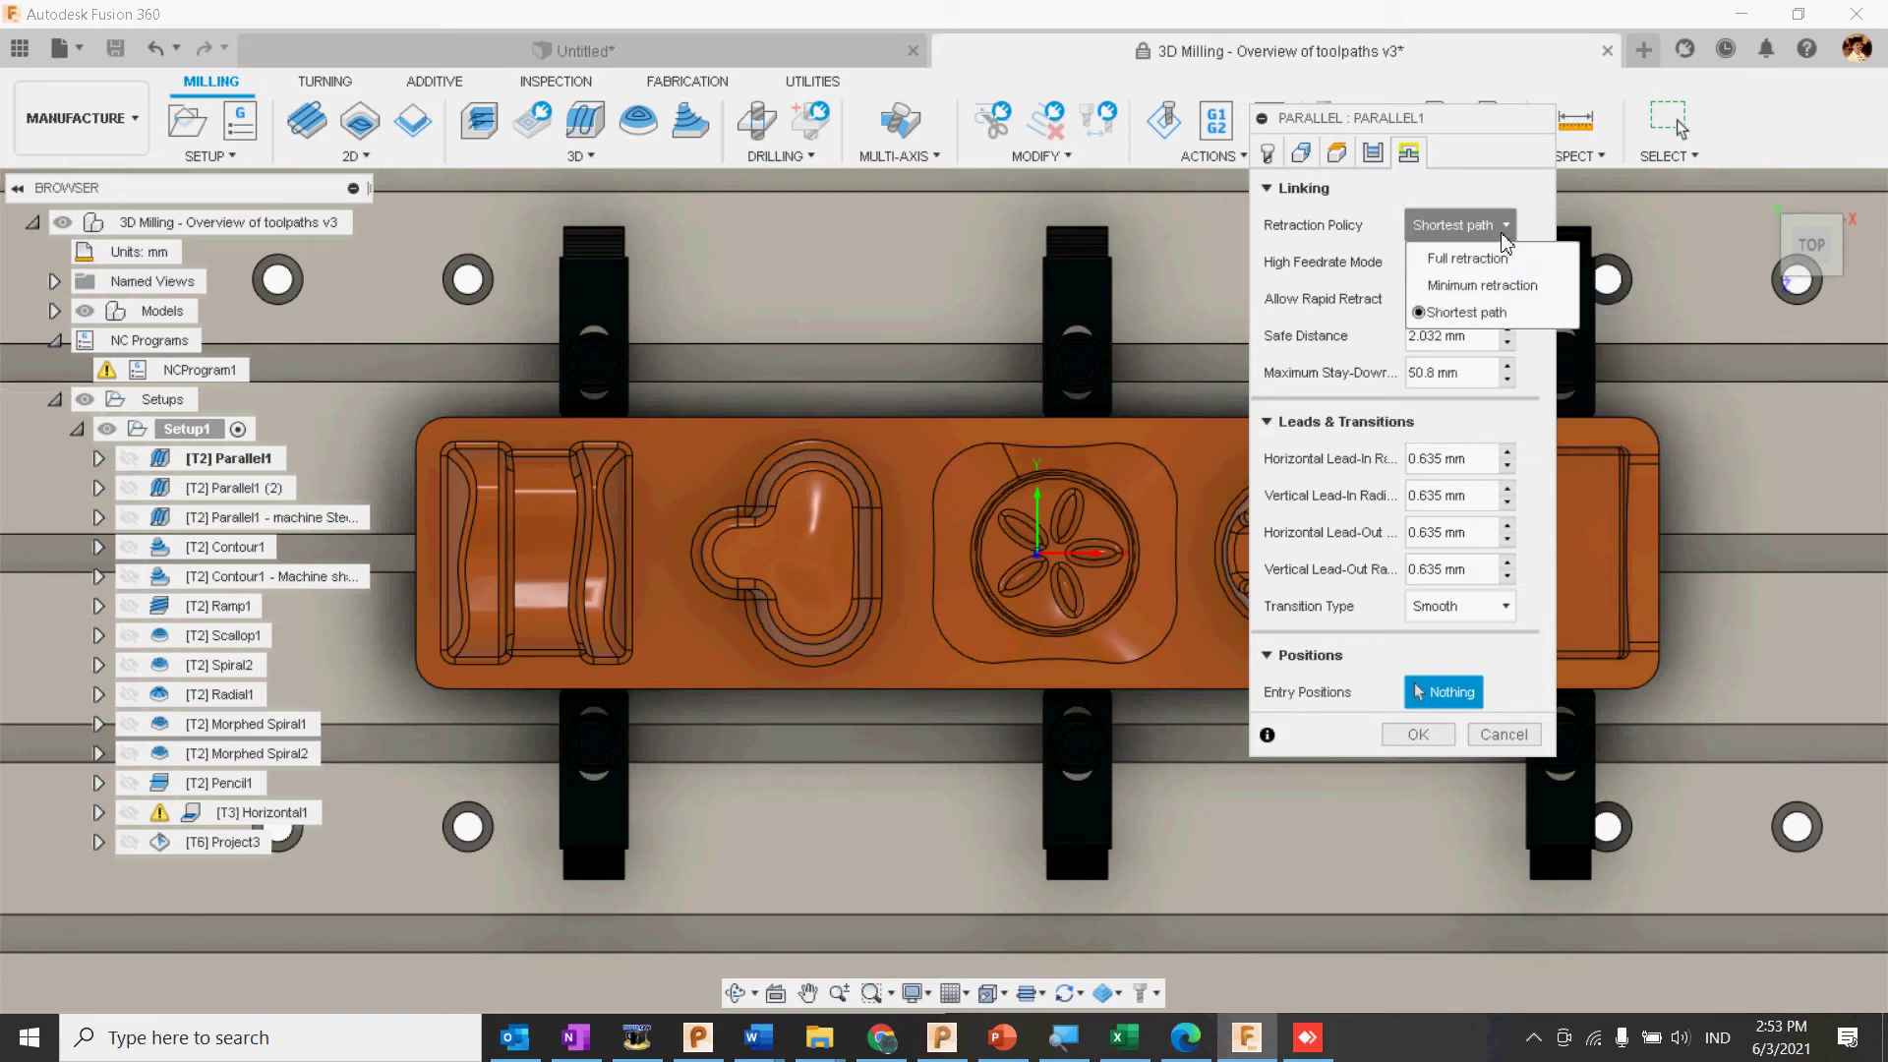
{"action": "left_click", "coordinate": [1469, 261]}
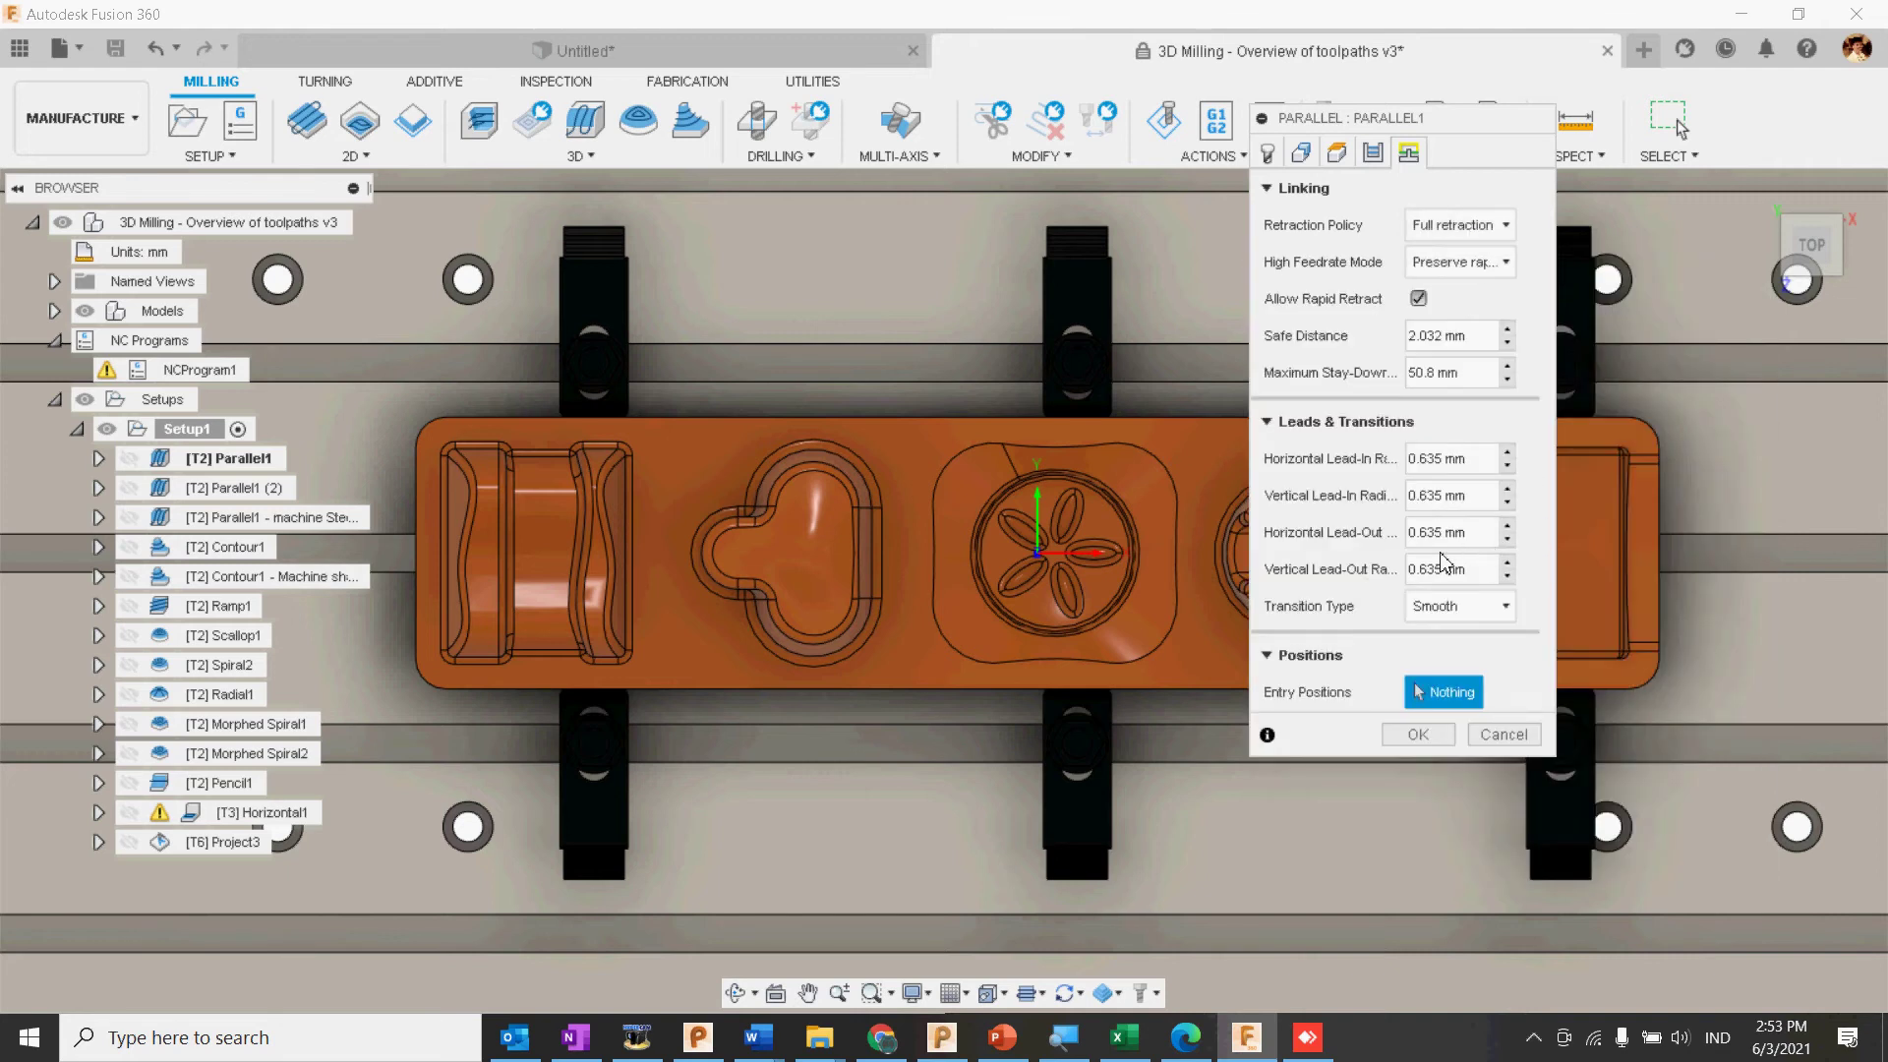
Step: Review the high feedrate mode options in the linking settings and accept the Parallel1 edits to regenerate the toolpath
{"action": "middle_click_drag", "start_coordinate": [1152, 565], "coordinate": [1167, 442], "text": "shift"}
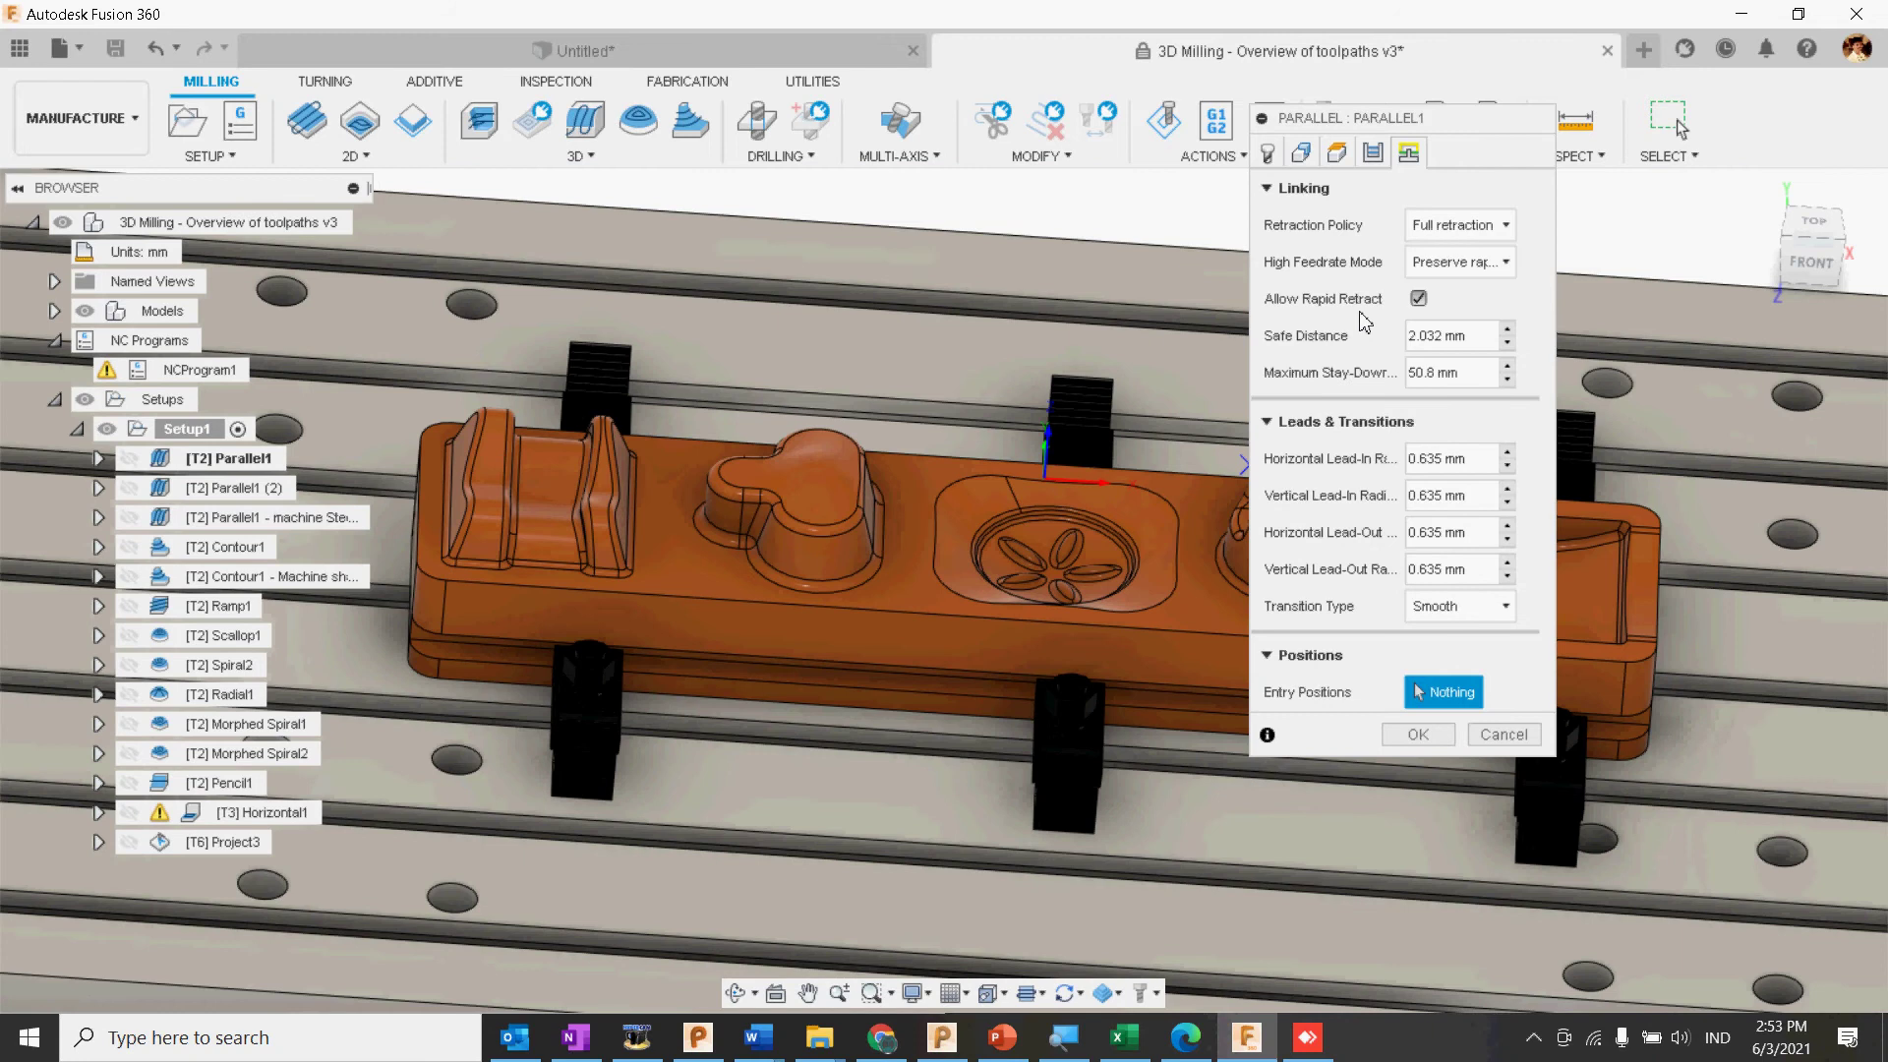
{"action": "left_click", "coordinate": [1510, 264]}
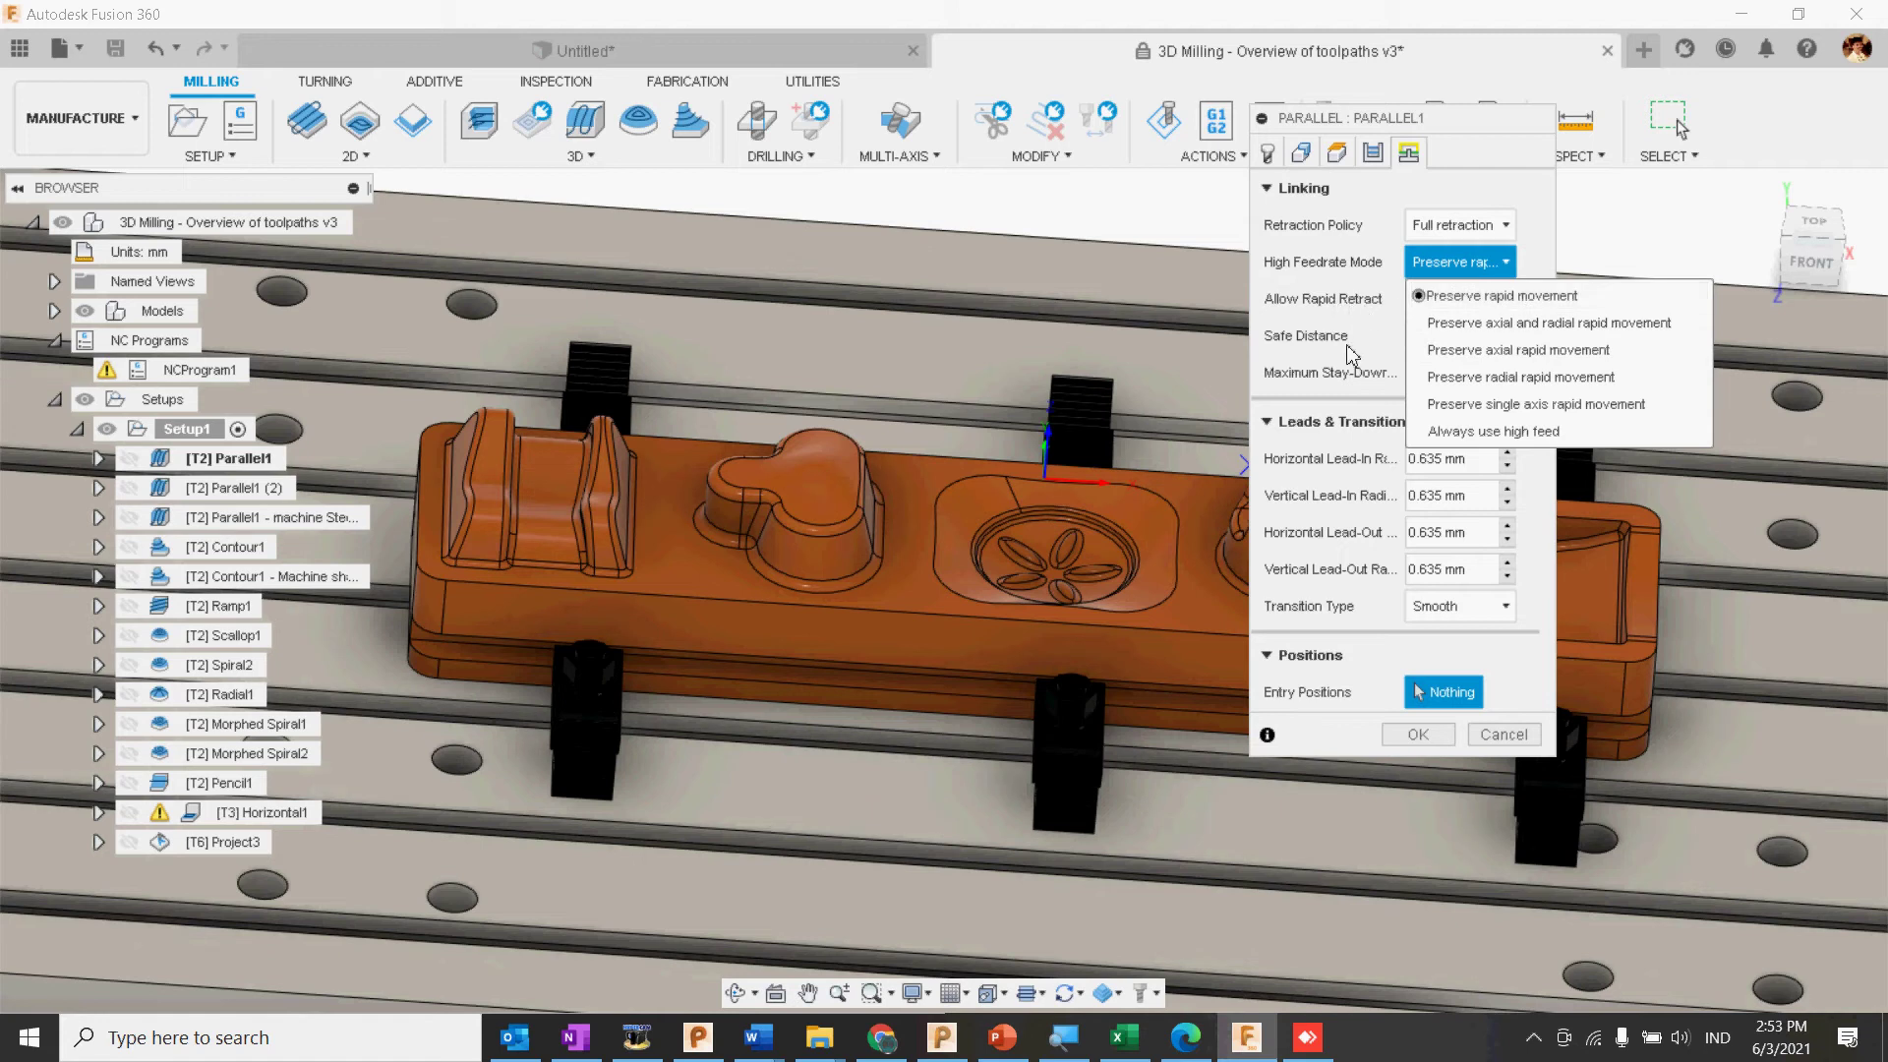
{"action": "left_click", "coordinate": [1367, 657]}
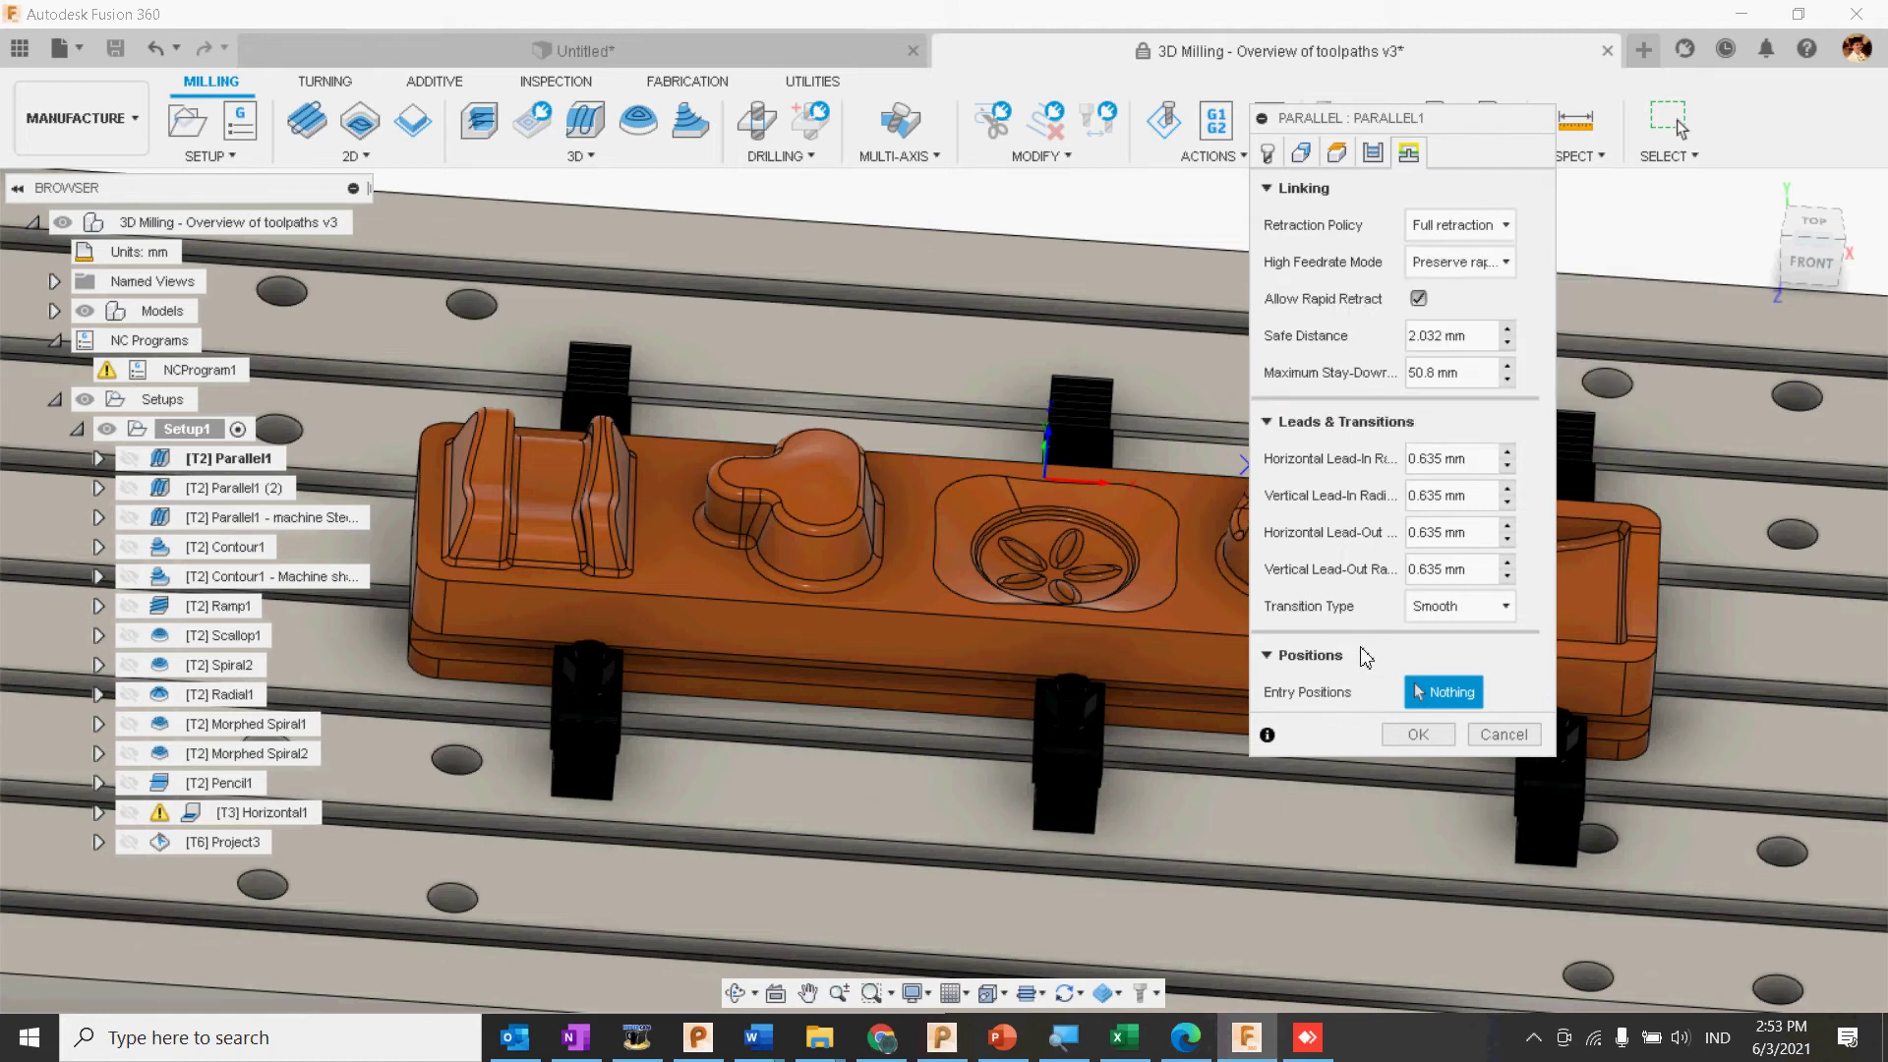
{"action": "left_click", "coordinate": [1418, 736]}
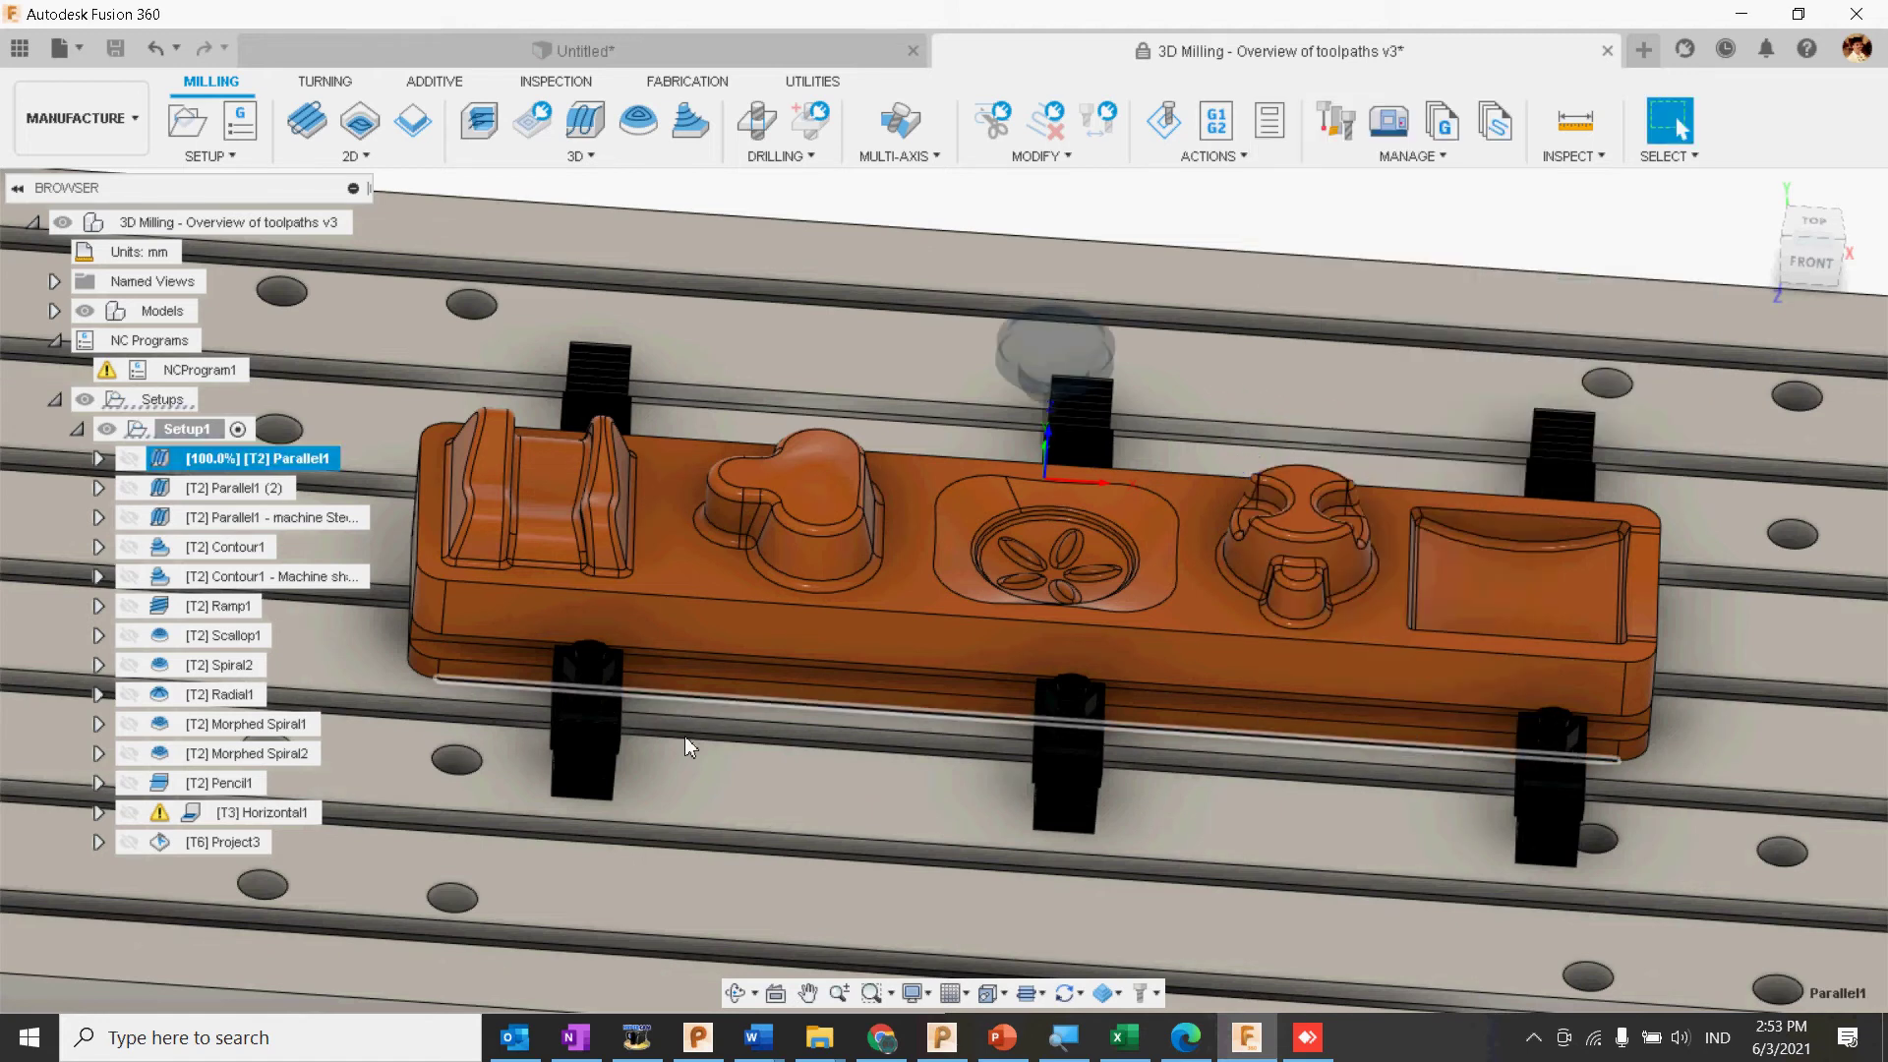
Step: Inspect the regenerated Parallel1 toolpath up close, examining pass spacing and link moves along the saddle feature's lower edge
{"action": "middle_click_drag", "start_coordinate": [685, 735], "coordinate": [728, 777], "text": "shift"}
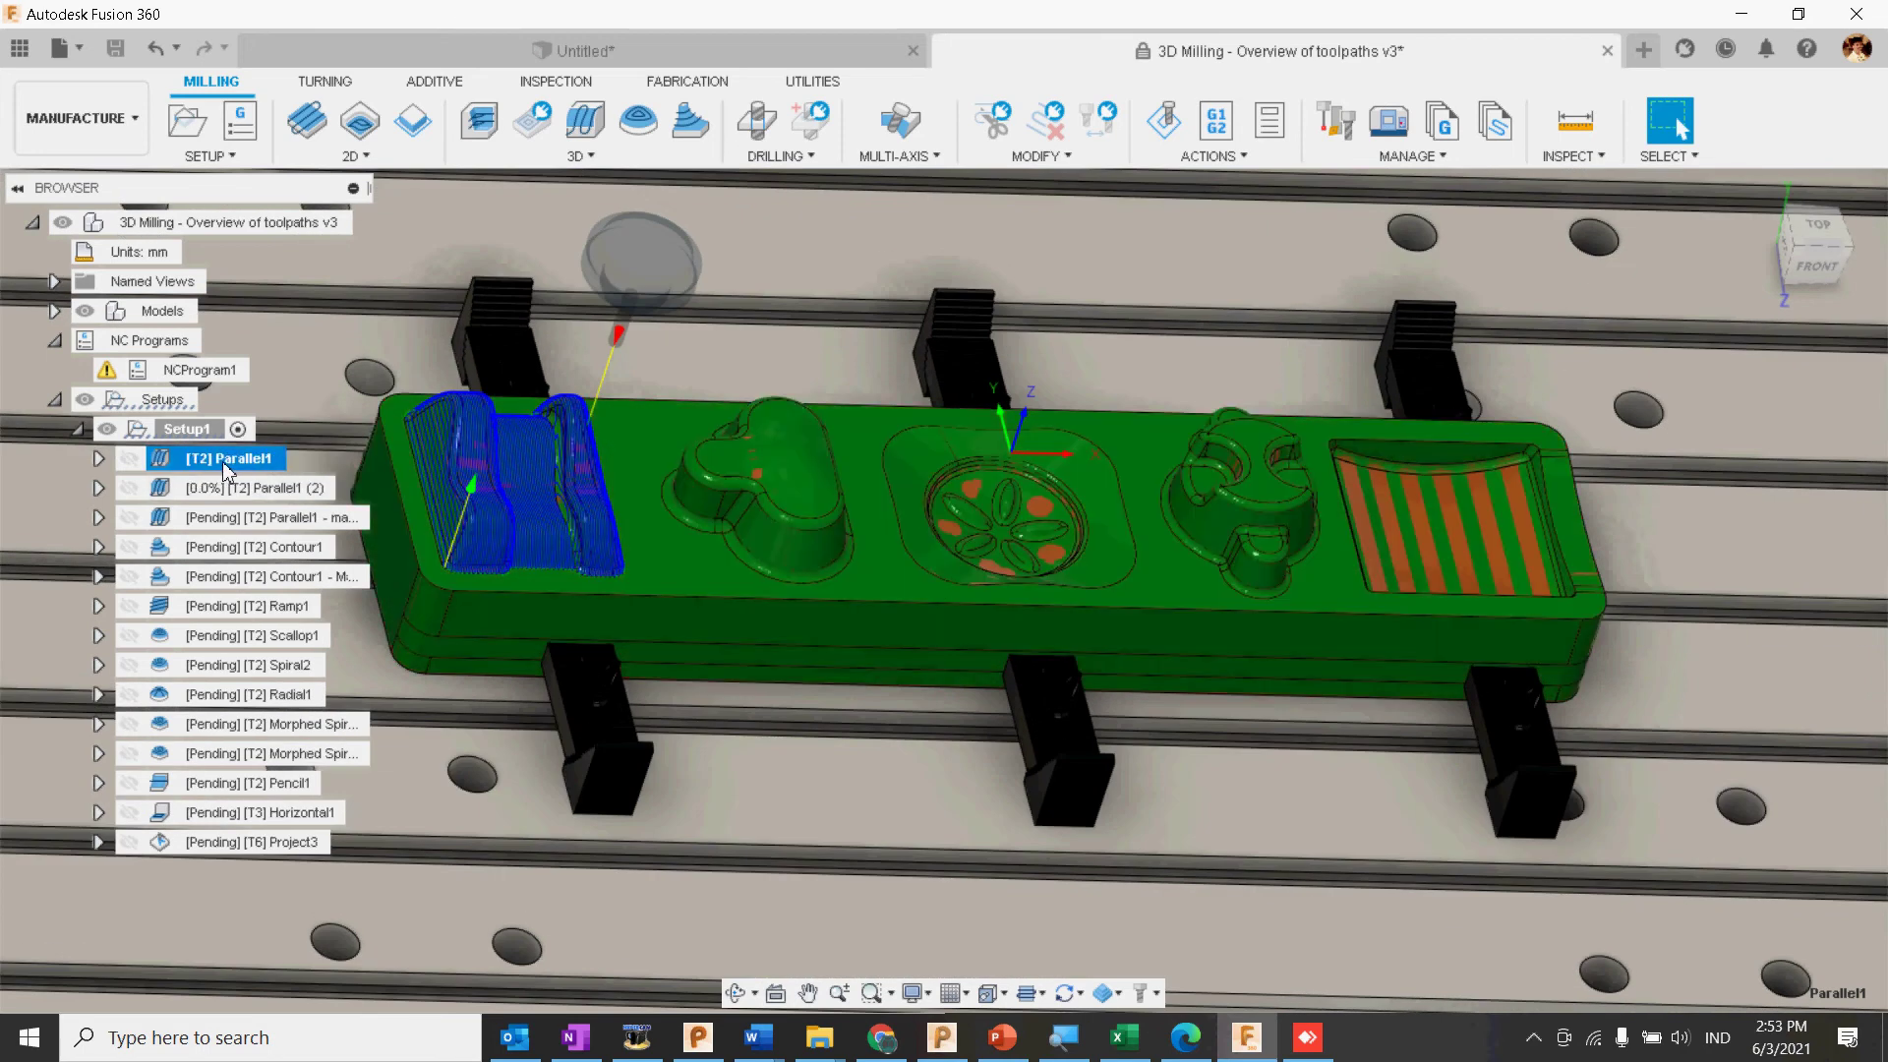
{"action": "middle_click_drag", "start_coordinate": [596, 750], "coordinate": [948, 859]}
{"action": "scroll", "coordinate": [859, 693], "scroll_direction": "down", "scroll_amount": 2}
{"action": "scroll", "coordinate": [859, 693], "scroll_direction": "up", "scroll_amount": 10}
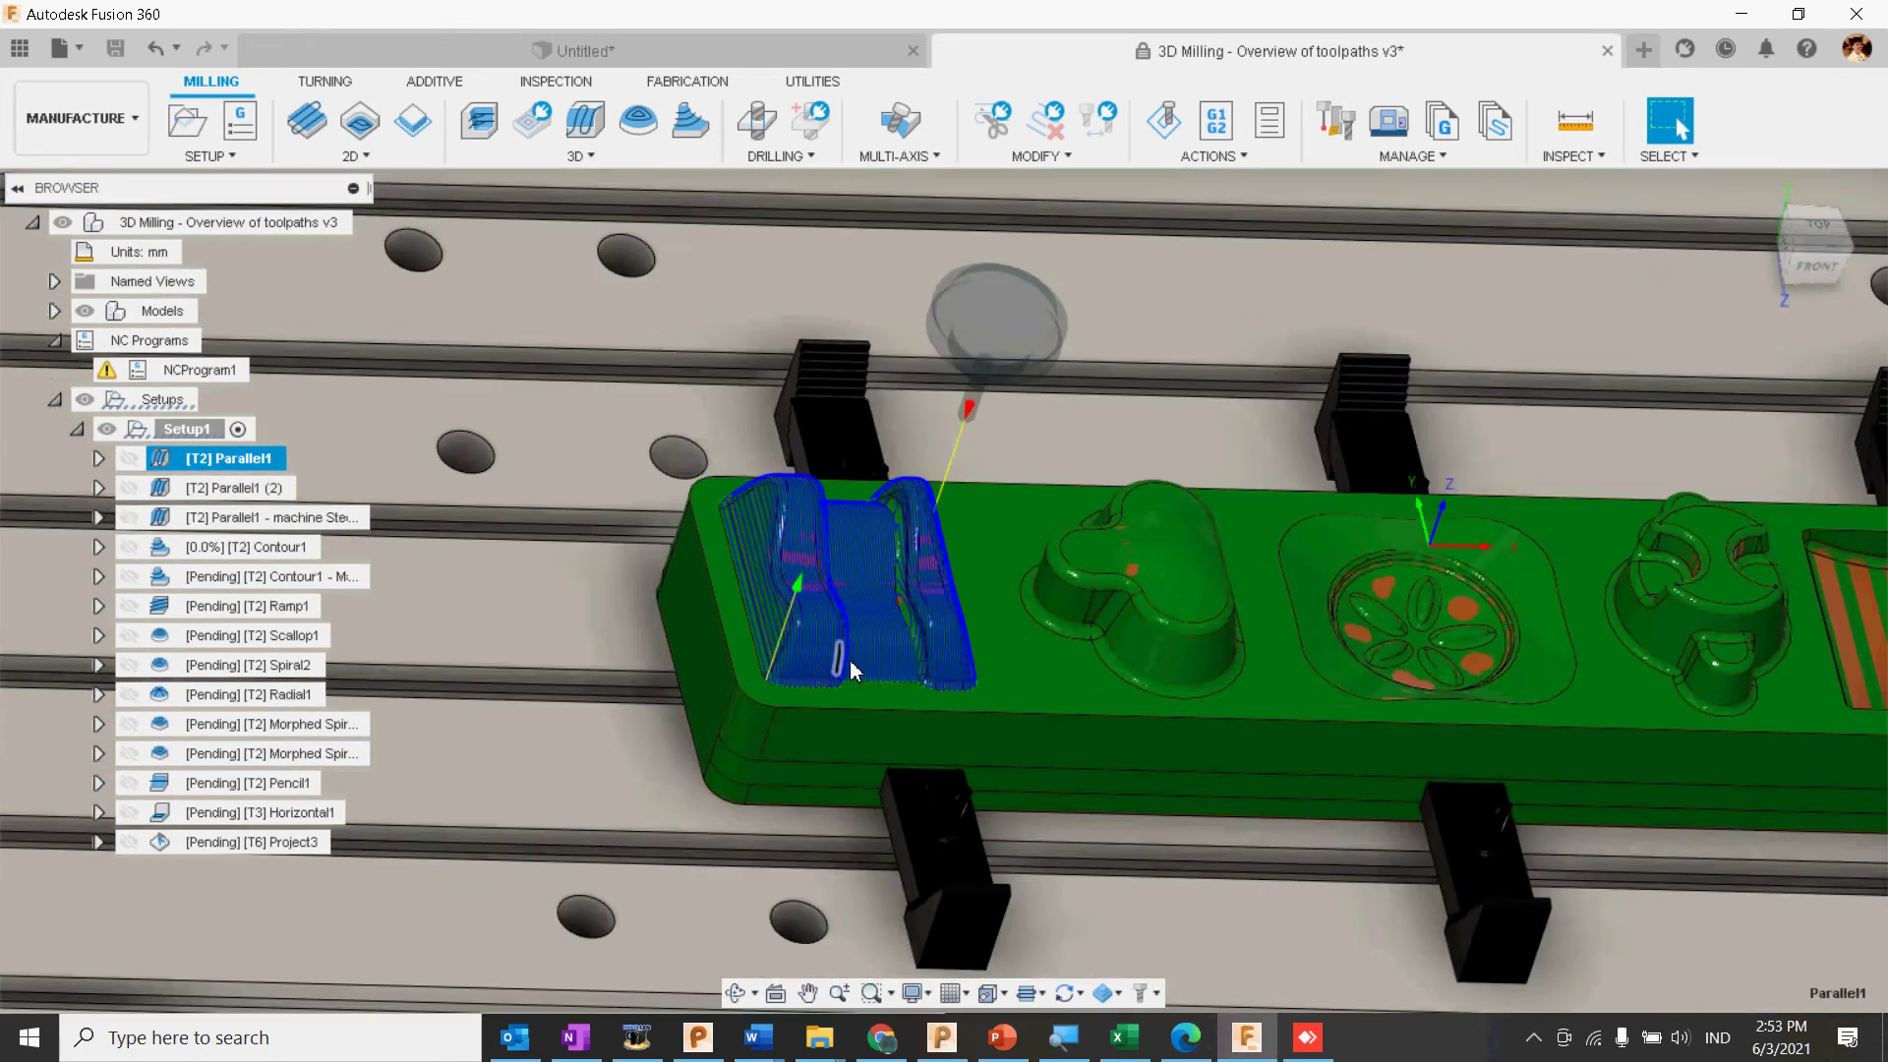
{"action": "scroll", "coordinate": [1353, 726], "scroll_direction": "up", "scroll_amount": 1}
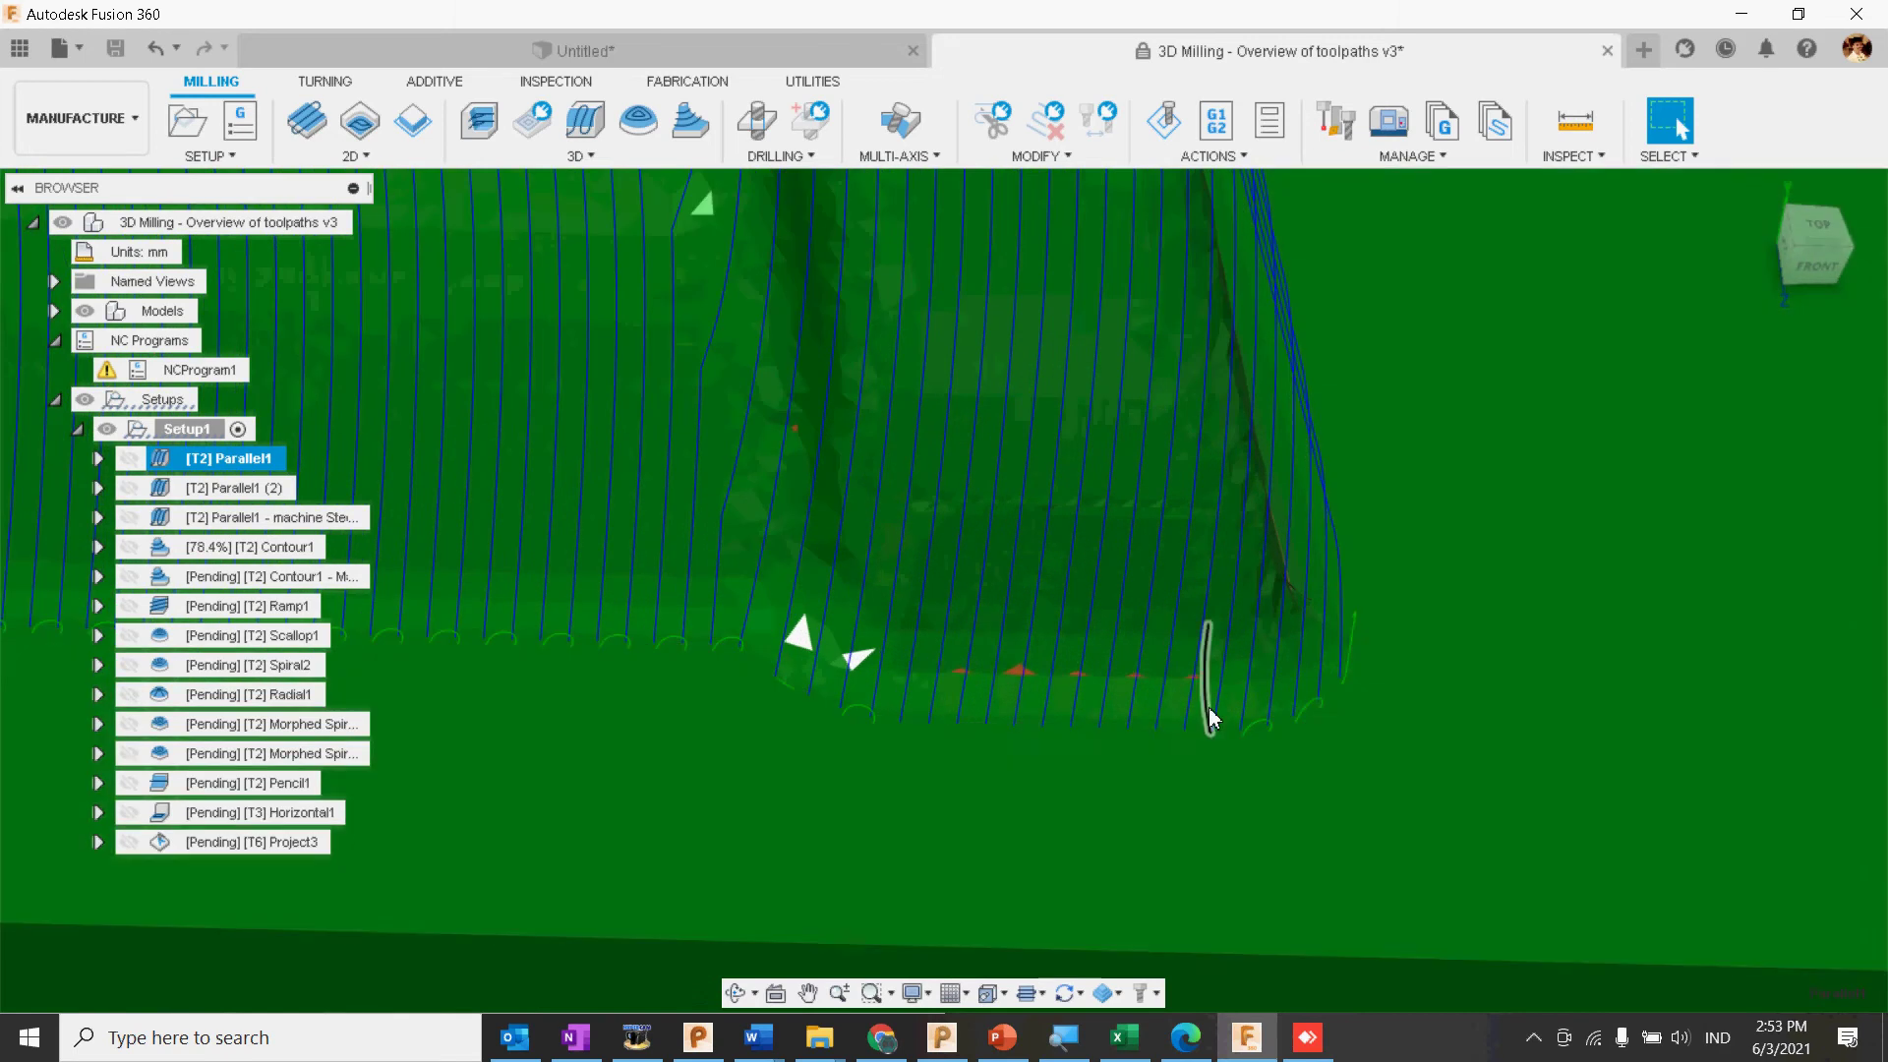
{"action": "middle_click_drag", "start_coordinate": [727, 753], "coordinate": [1251, 884]}
{"action": "middle_click_drag", "start_coordinate": [858, 708], "coordinate": [1347, 706]}
{"action": "middle_click_drag", "start_coordinate": [964, 678], "coordinate": [1209, 674]}
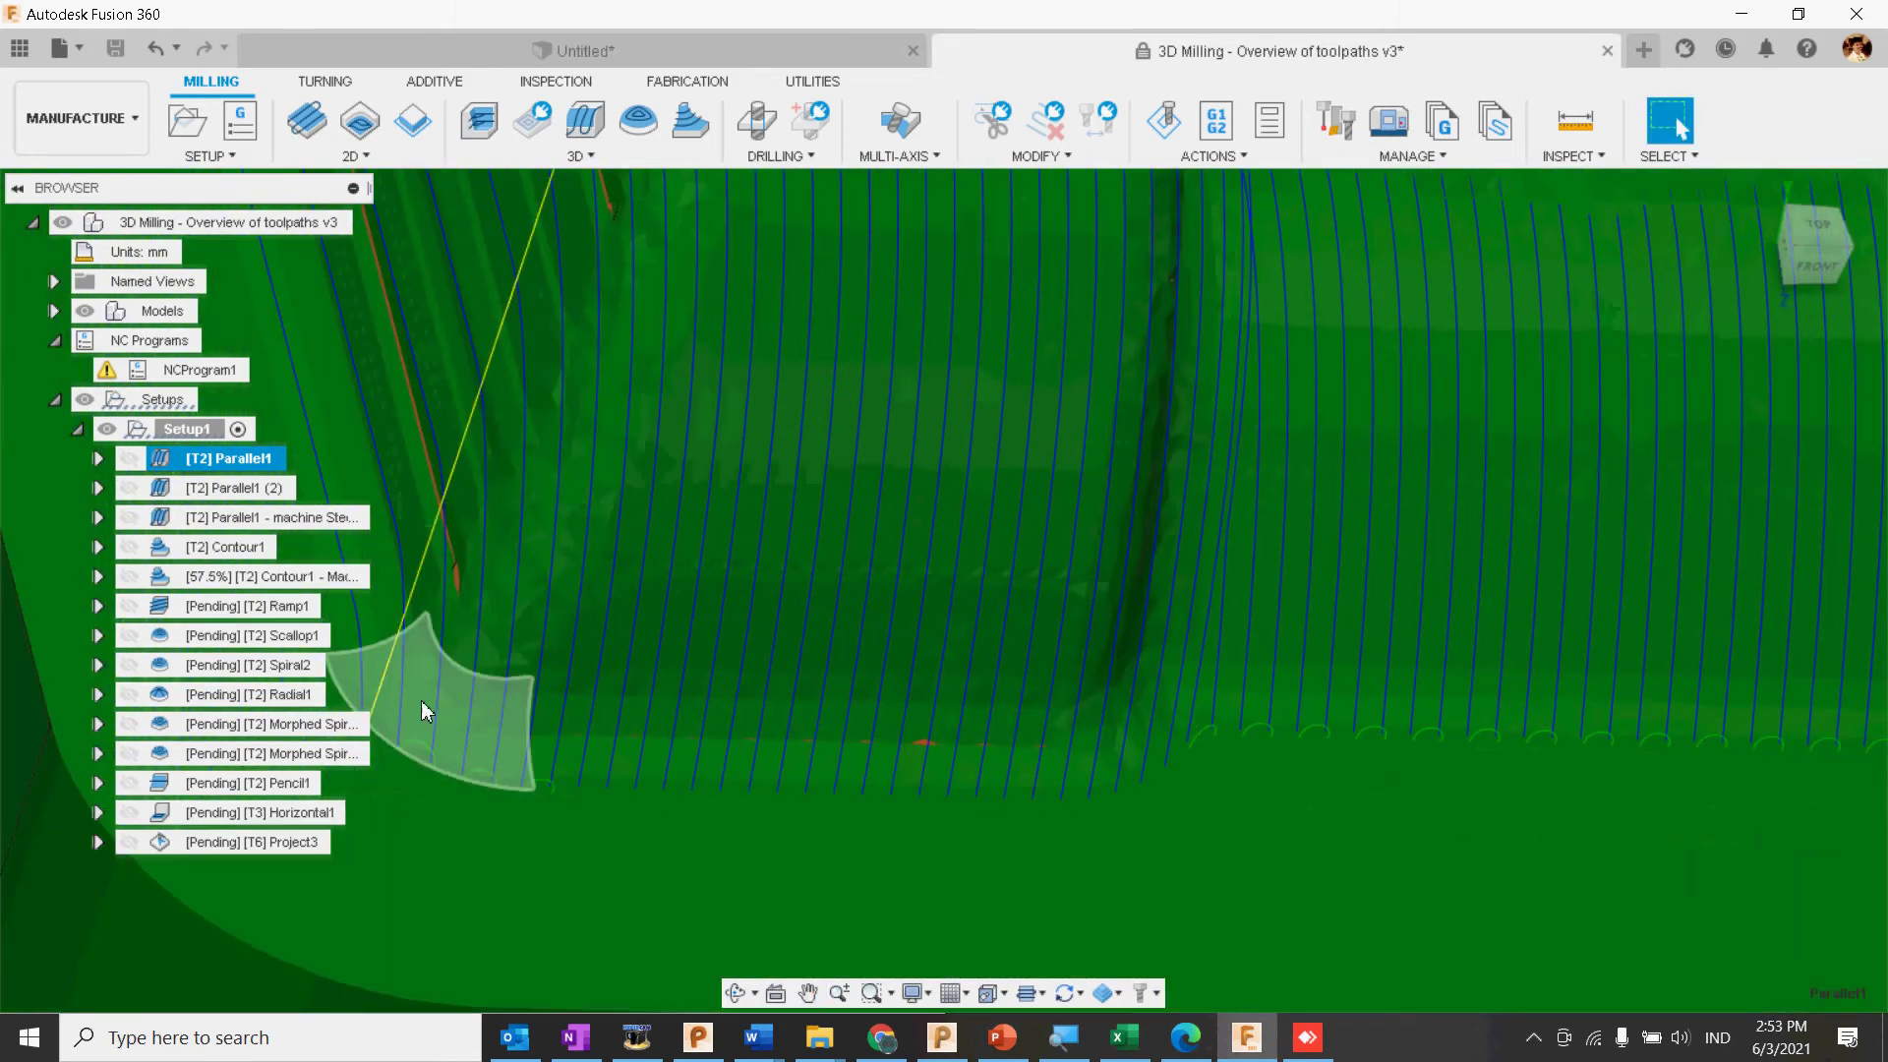
Step: Examine the Parallel1 toolpath across the saddle feature and its steep side face, and compare it with Parallel1 (2)
{"action": "middle_click_drag", "start_coordinate": [932, 482], "coordinate": [945, 696]}
{"action": "scroll", "coordinate": [926, 615], "scroll_direction": "down", "scroll_amount": 3}
{"action": "middle_click_drag", "start_coordinate": [923, 600], "coordinate": [834, 904], "text": "shift"}
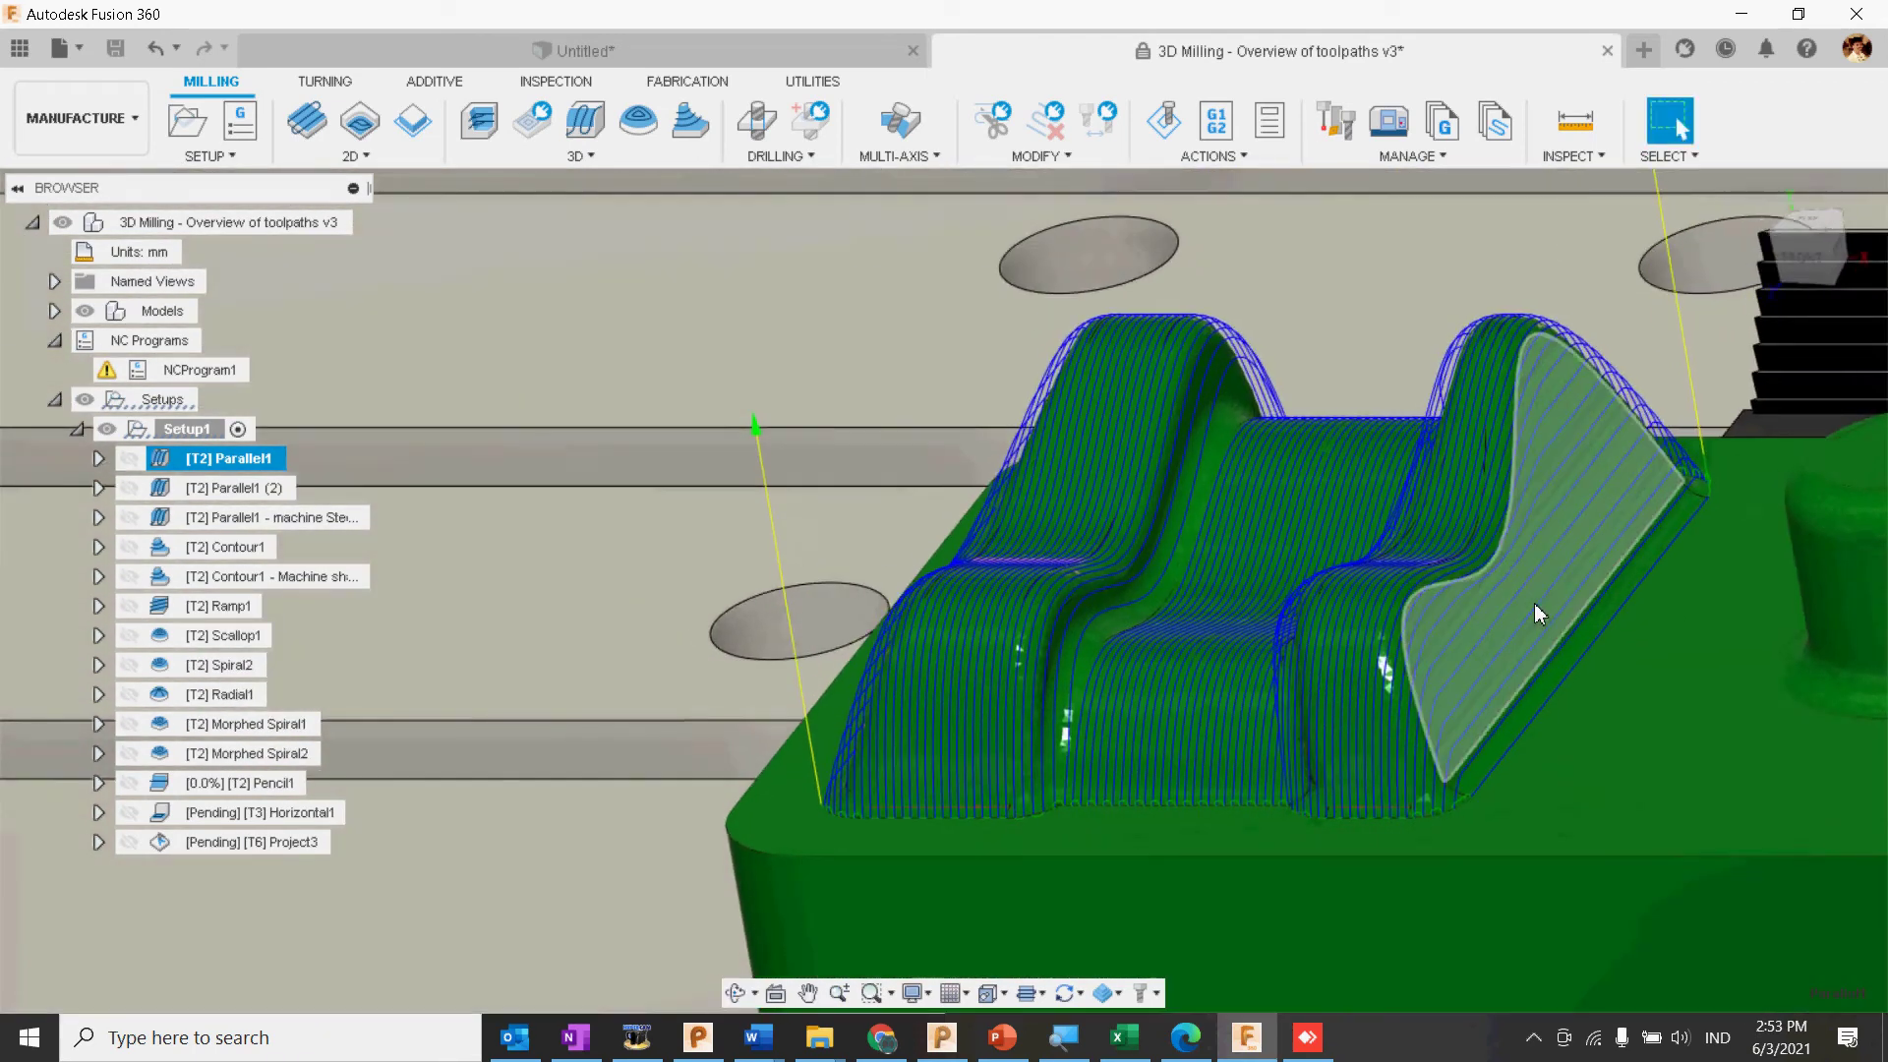
{"action": "middle_click_drag", "start_coordinate": [1535, 604], "coordinate": [1134, 731]}
{"action": "scroll", "coordinate": [1148, 665], "scroll_direction": "up", "scroll_amount": 3}
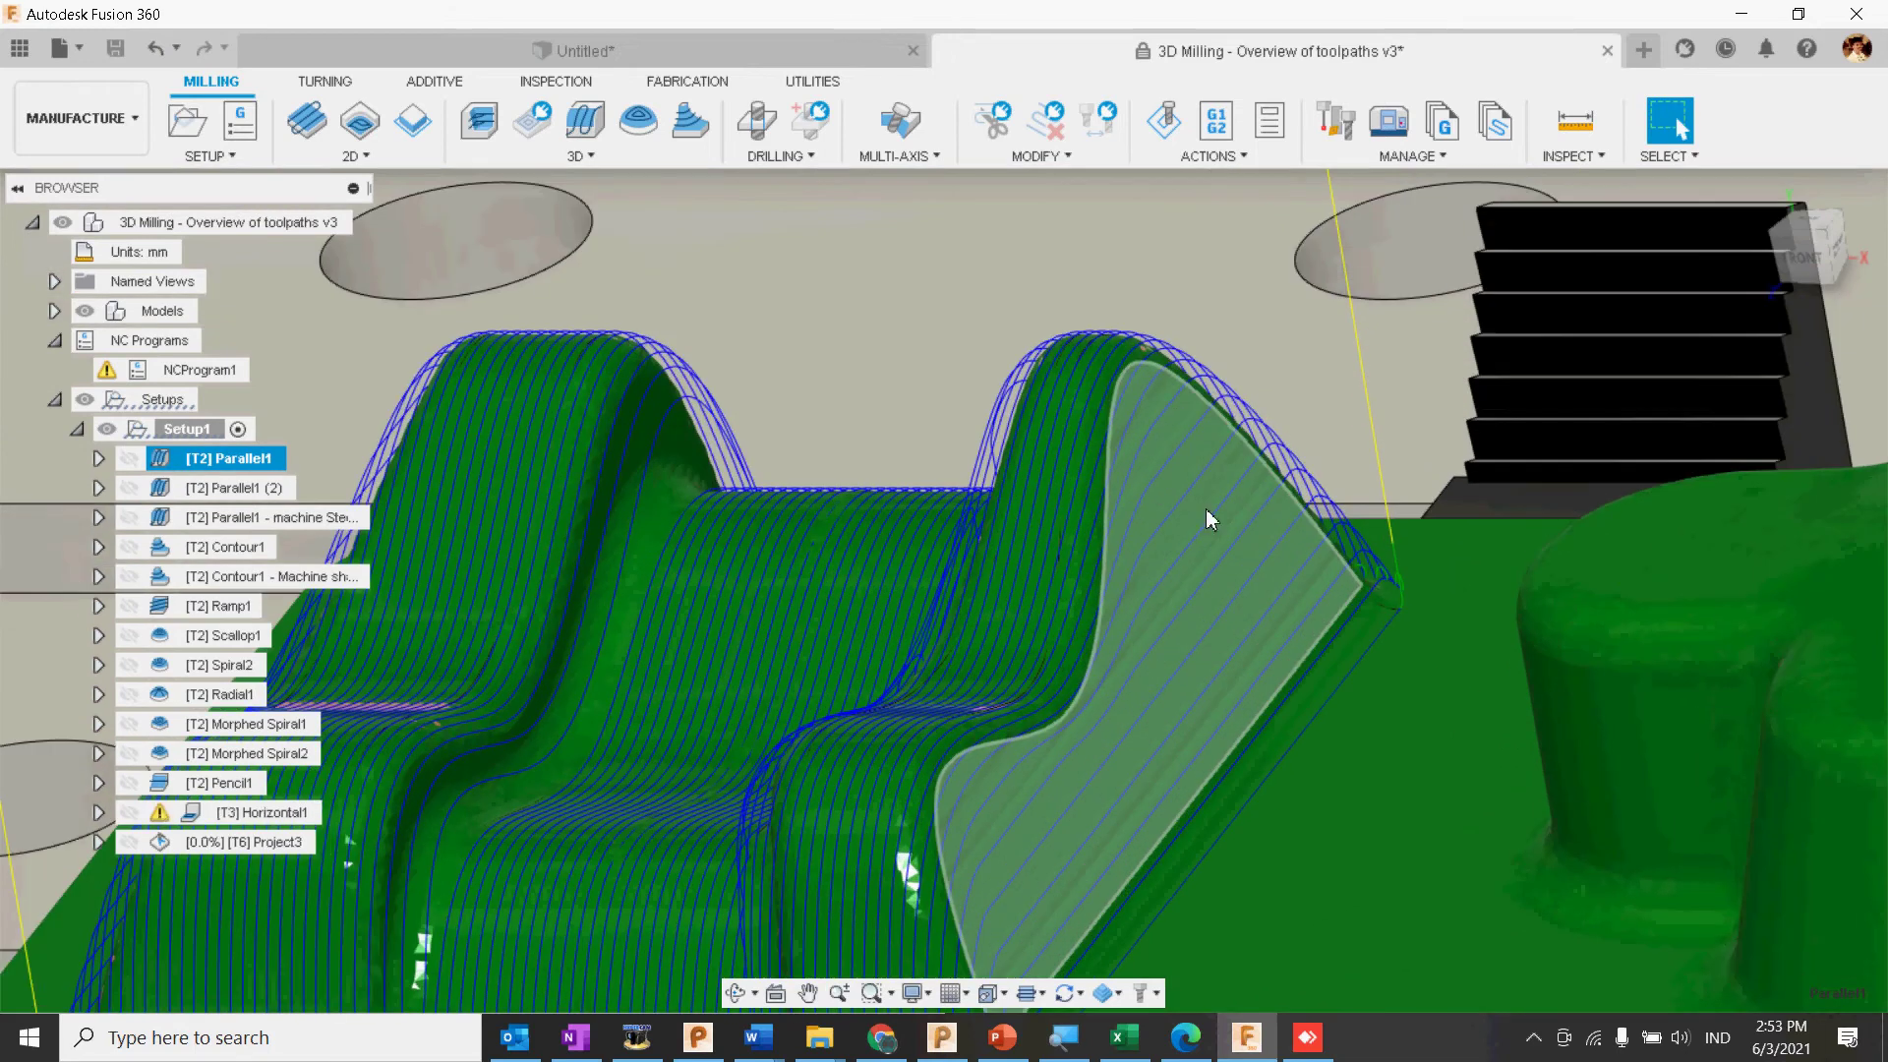
{"action": "scroll", "coordinate": [1020, 780], "scroll_direction": "down", "scroll_amount": 3}
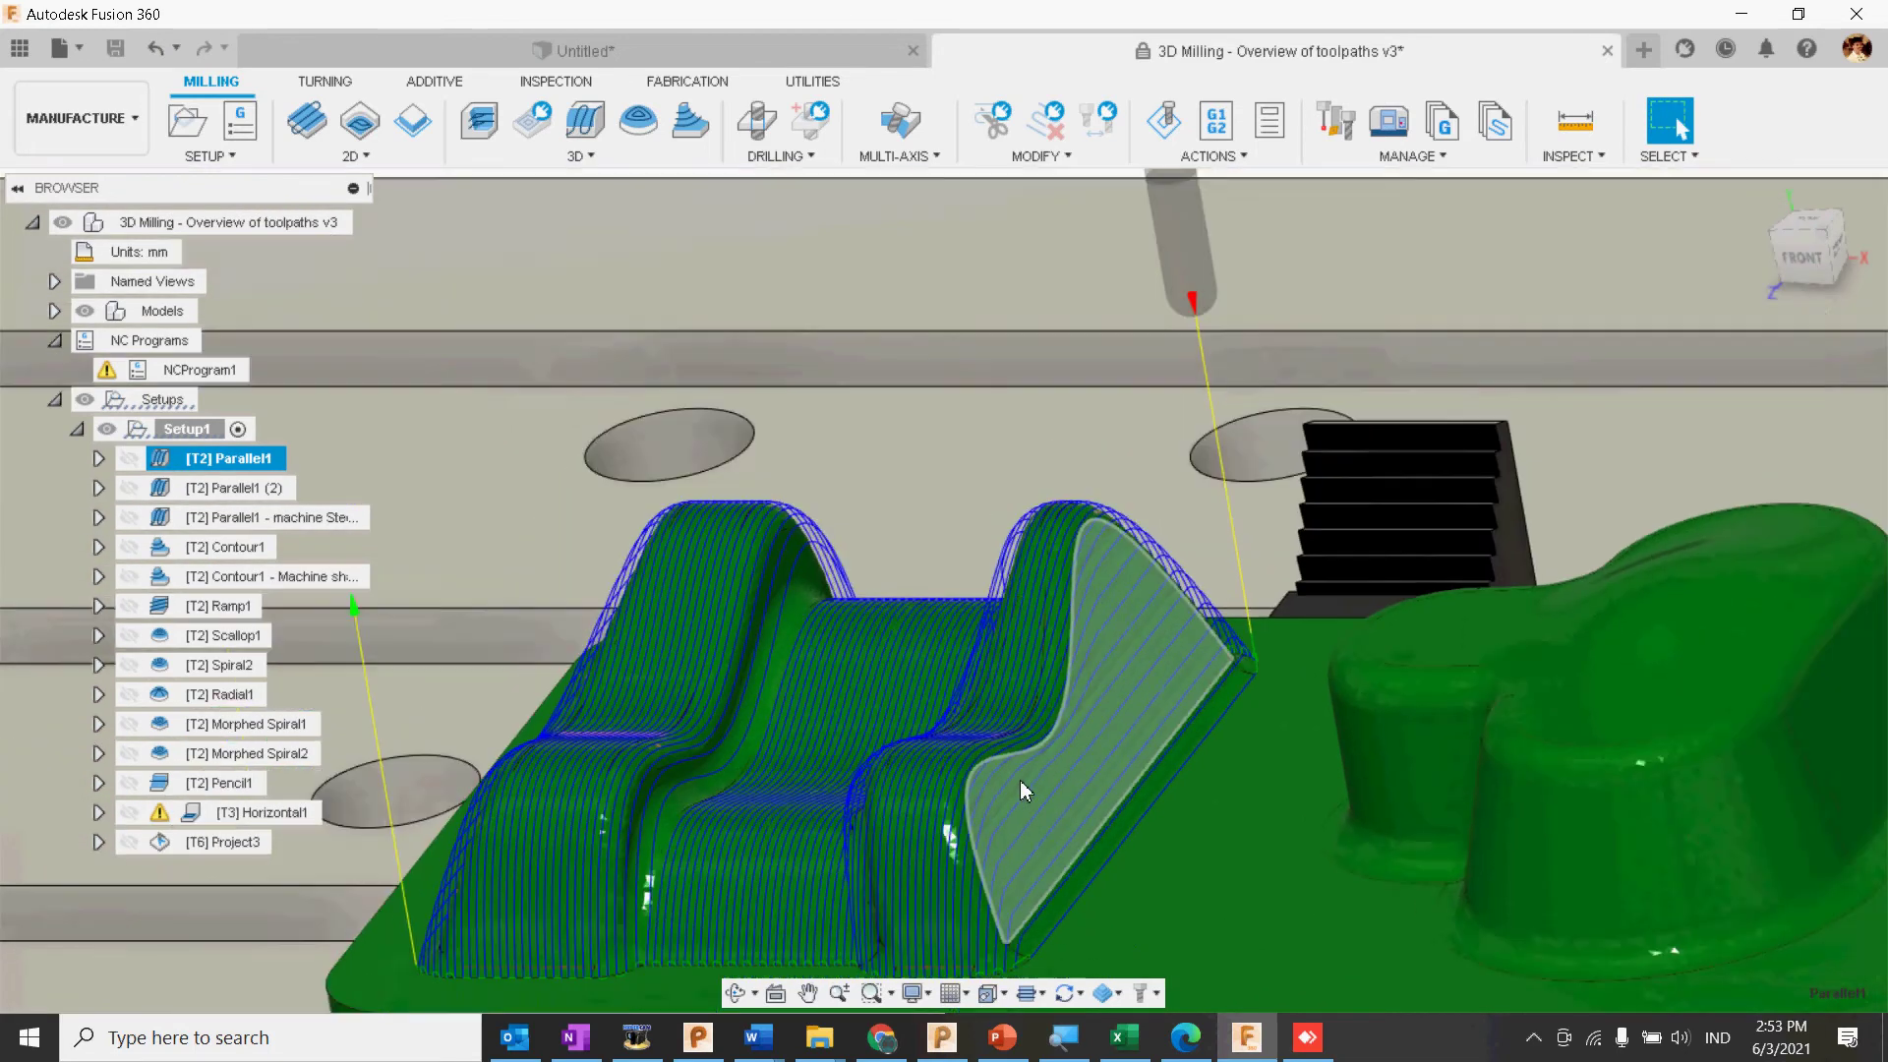
{"action": "middle_click_drag", "start_coordinate": [794, 775], "coordinate": [830, 660]}
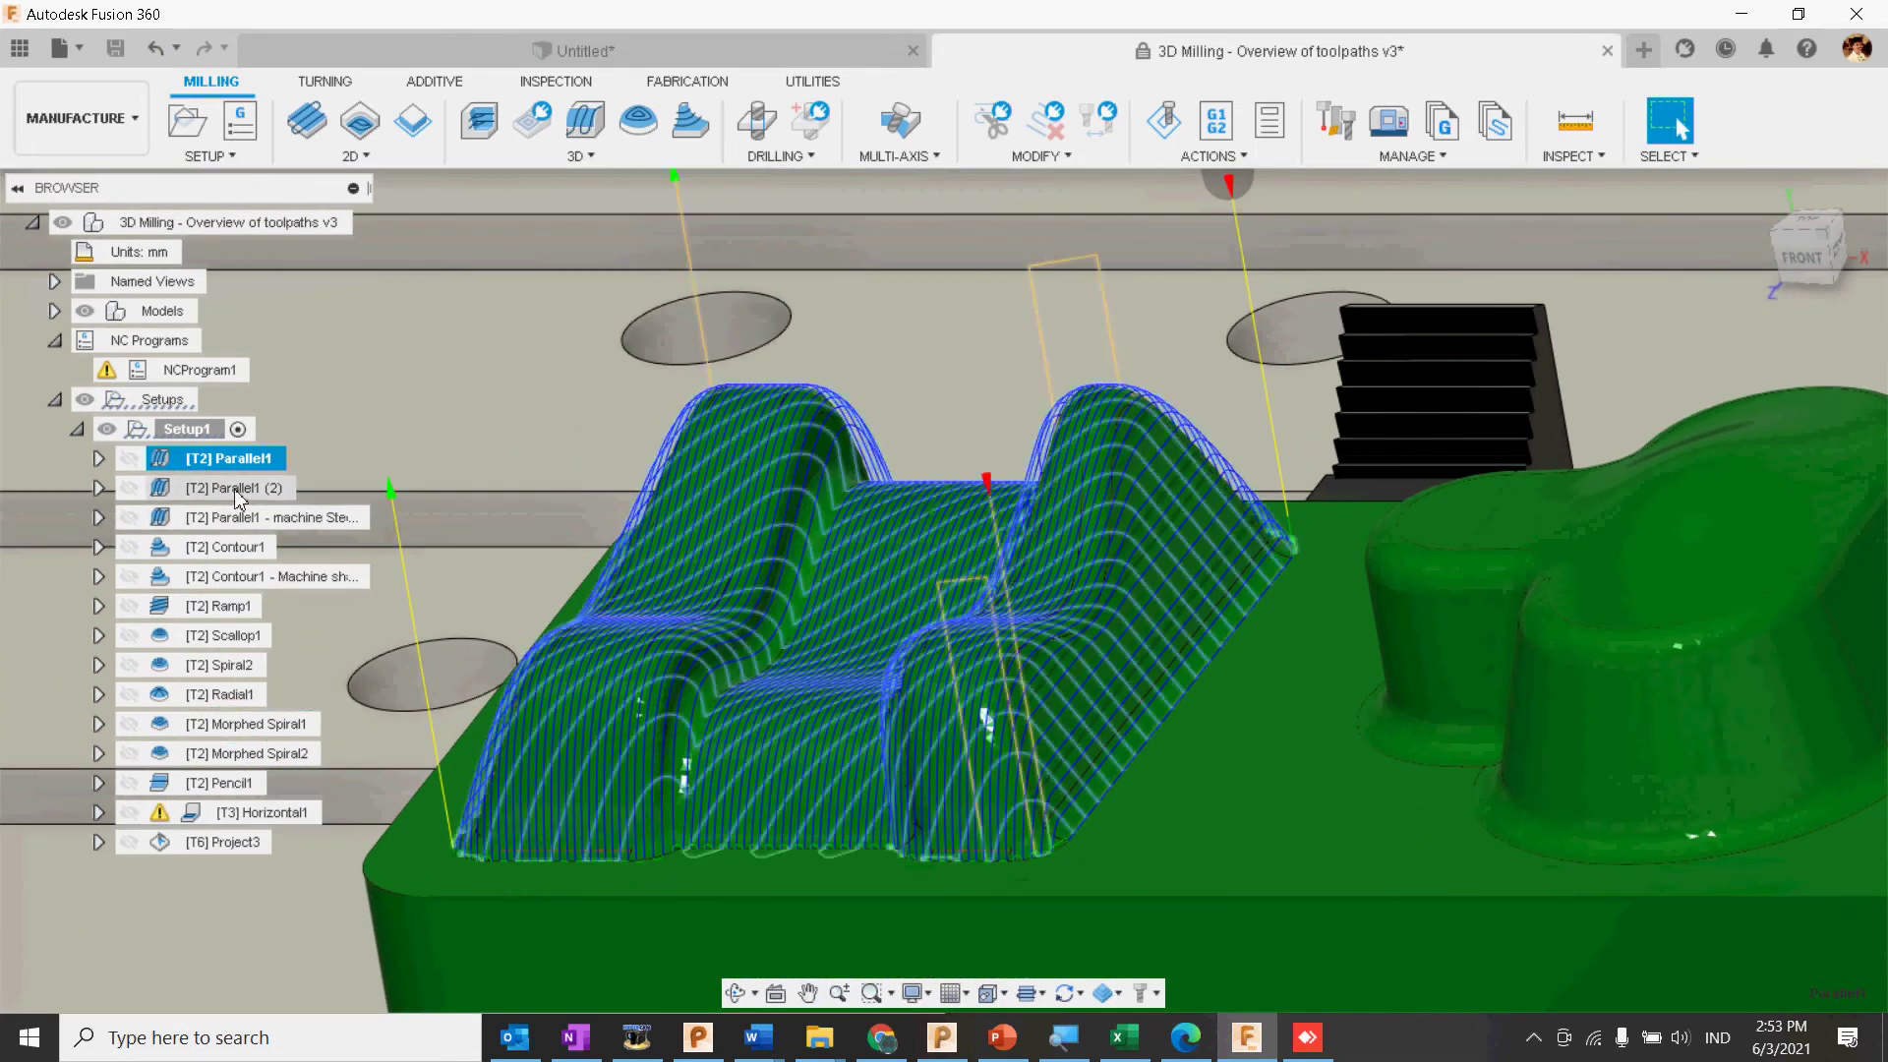
{"action": "left_click", "coordinate": [237, 492]}
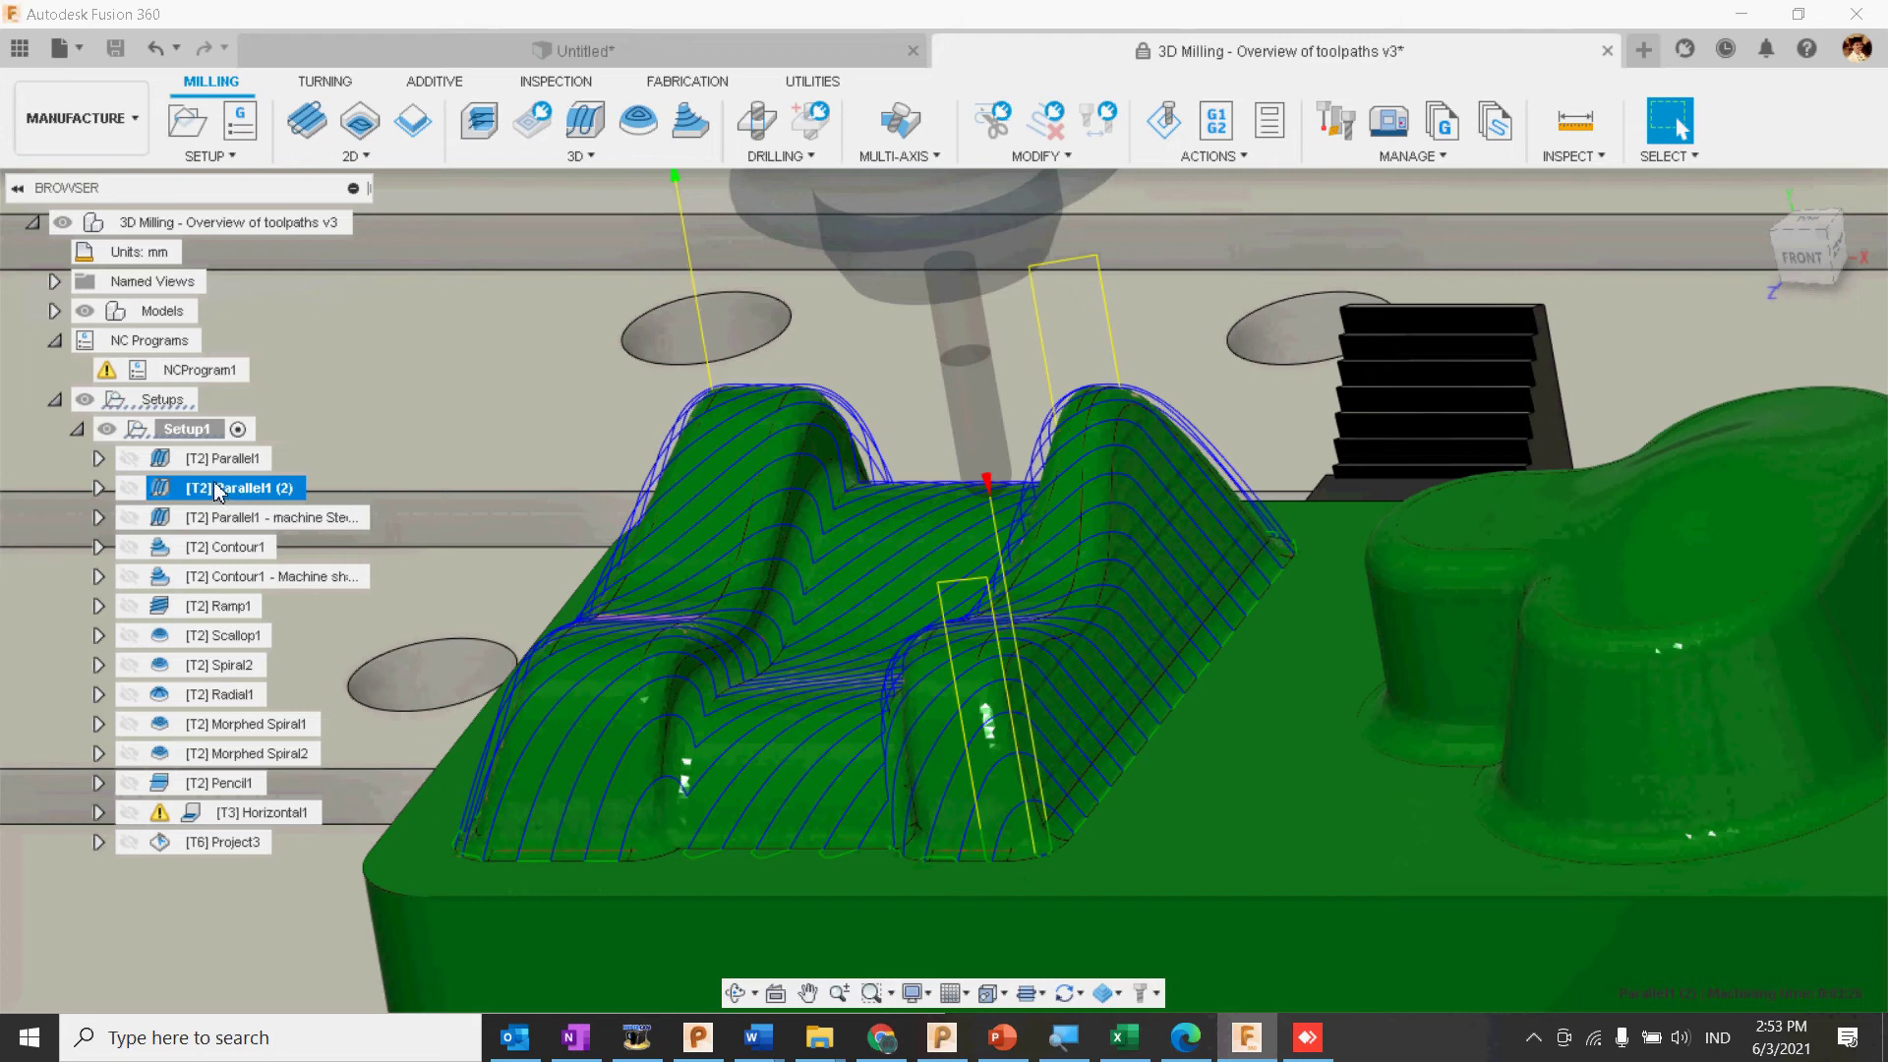
{"action": "left_click", "coordinate": [259, 462]}
Step: Set Parallel1's pass direction to 45 deg, regenerate it and inspect the diagonal passes on the saddle feature
{"action": "double_click", "coordinate": [157, 467]}
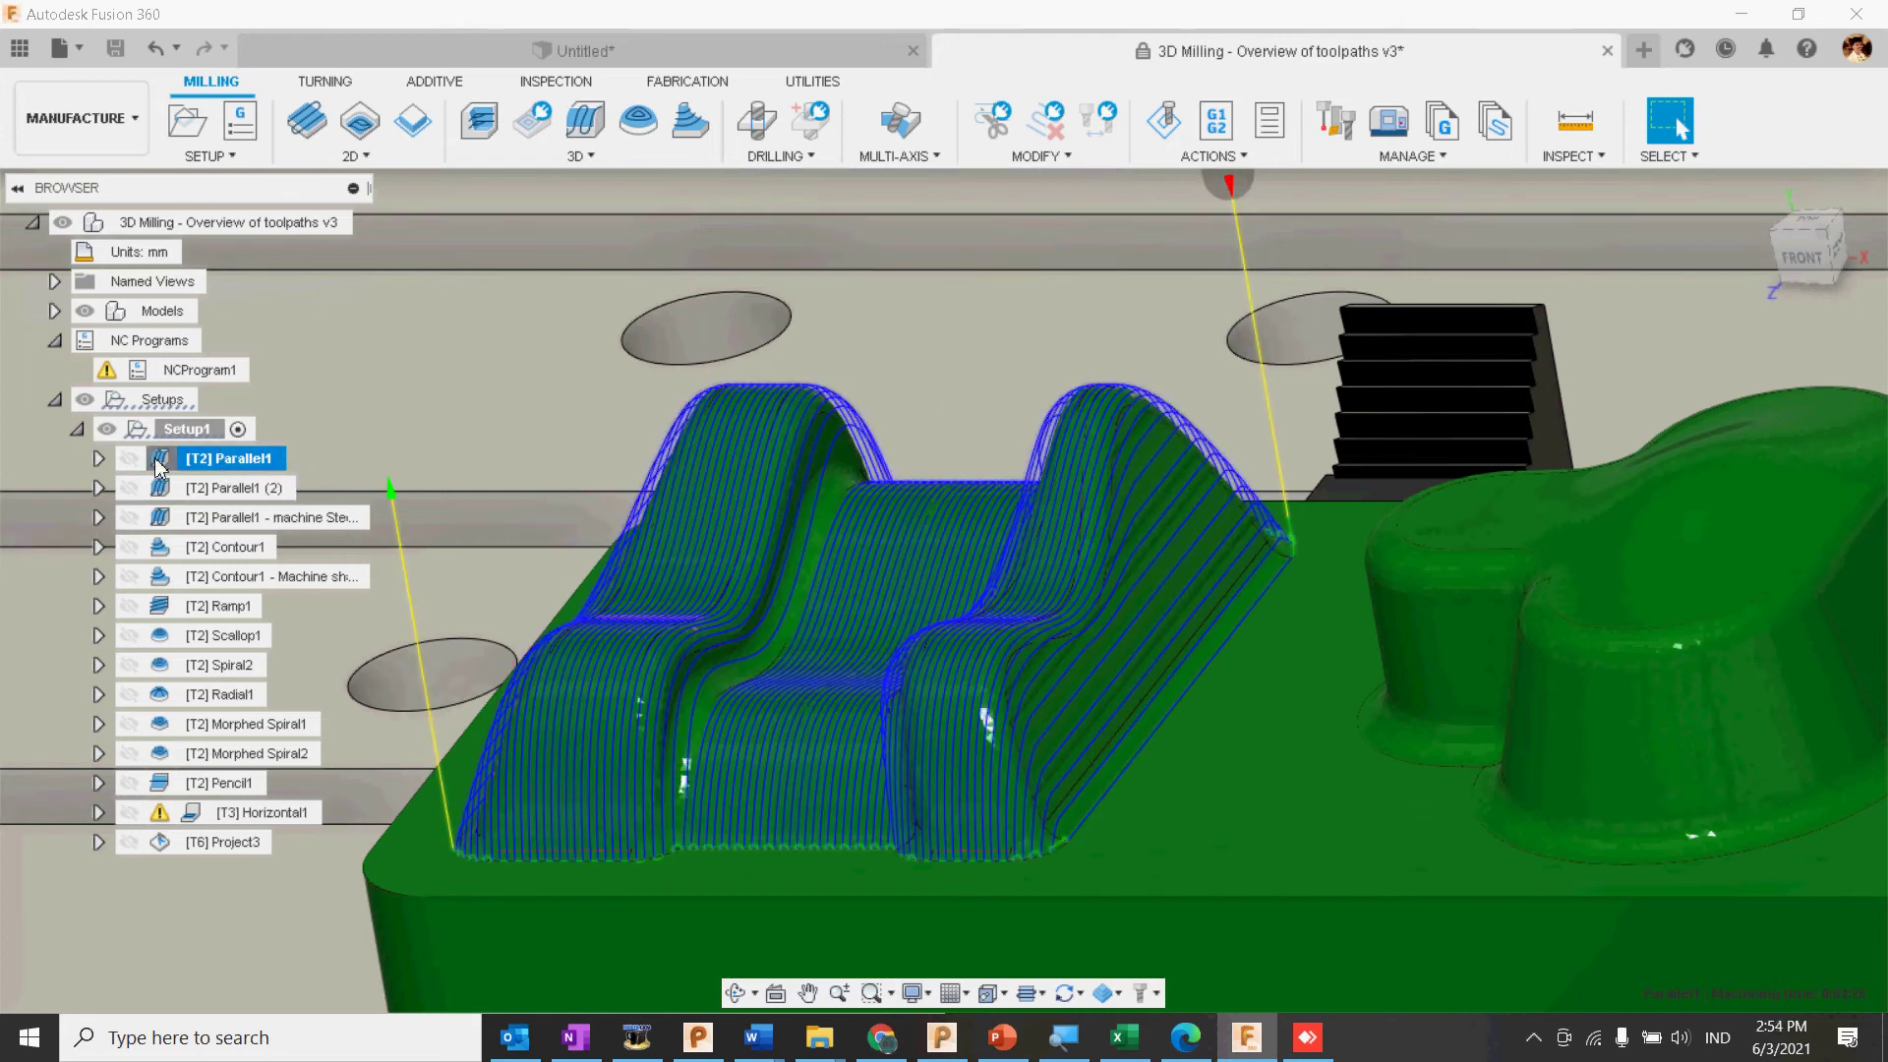
{"action": "middle_click_drag", "start_coordinate": [879, 669], "coordinate": [905, 688], "text": "shift"}
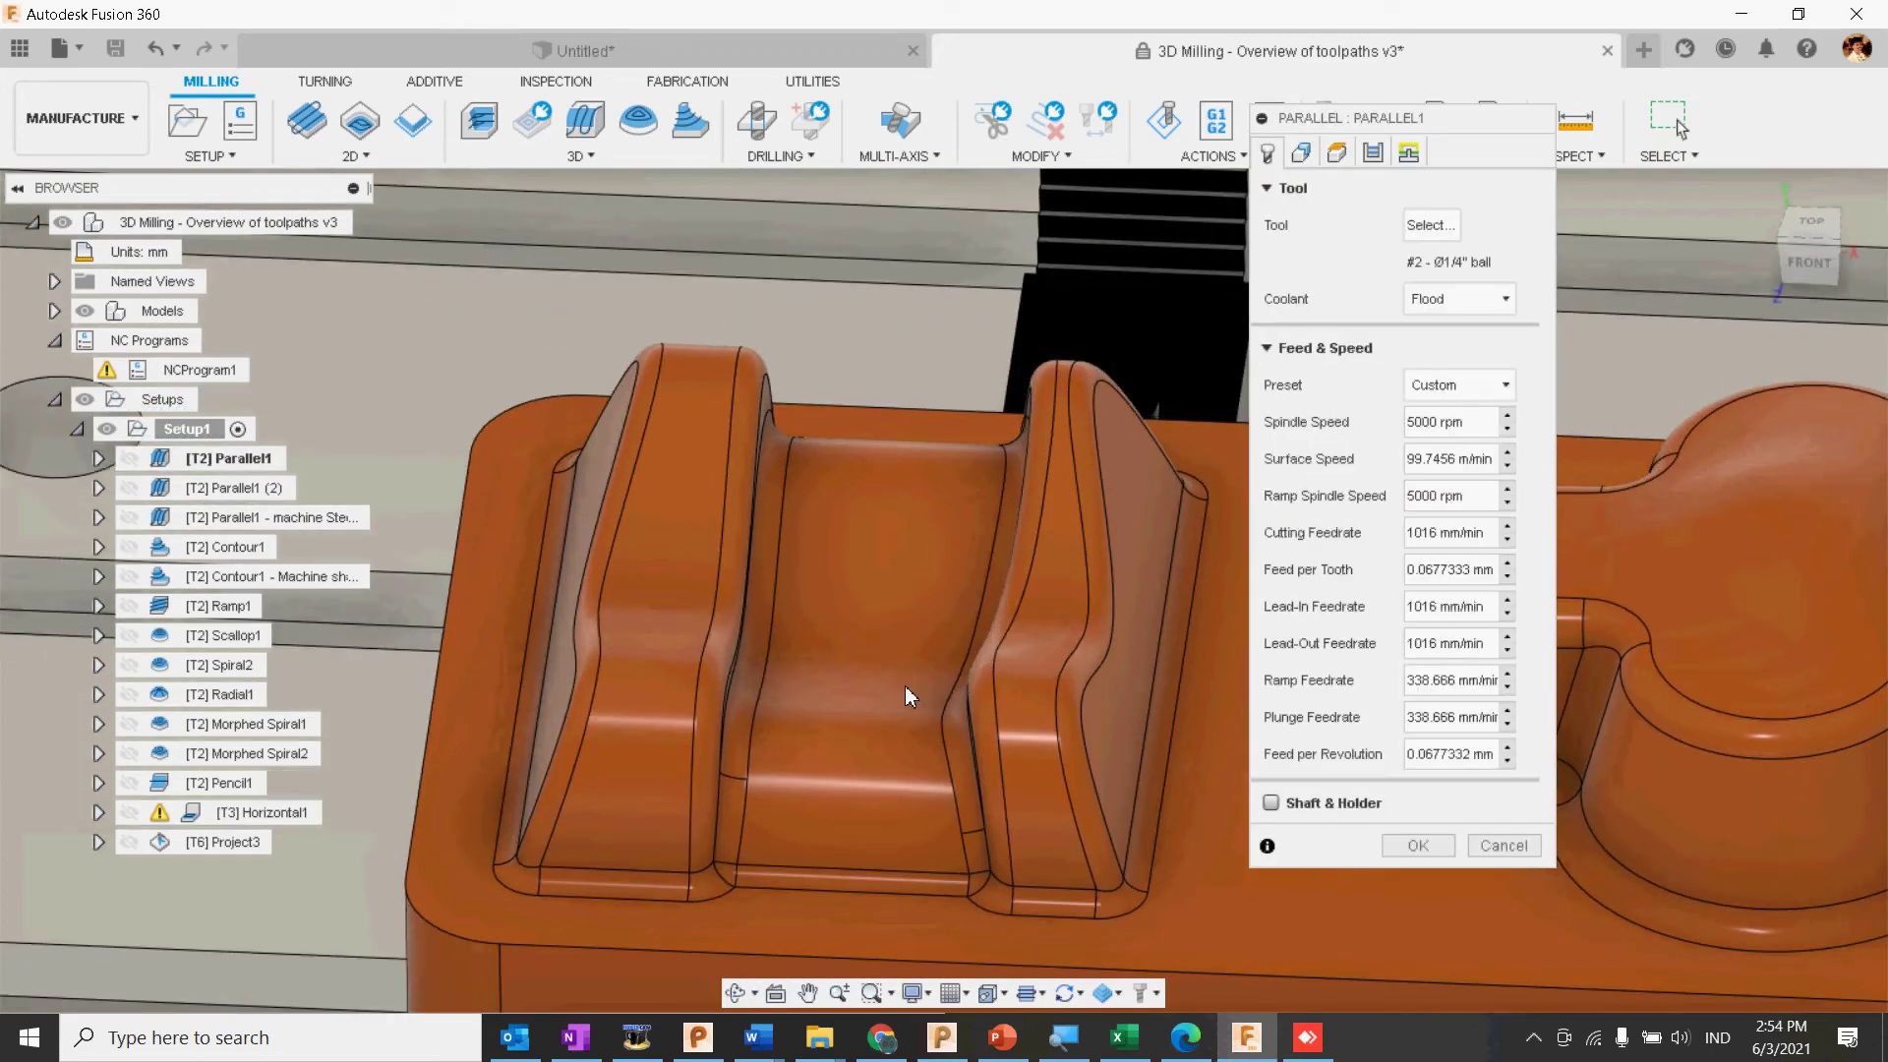
{"action": "left_click", "coordinate": [1377, 158]}
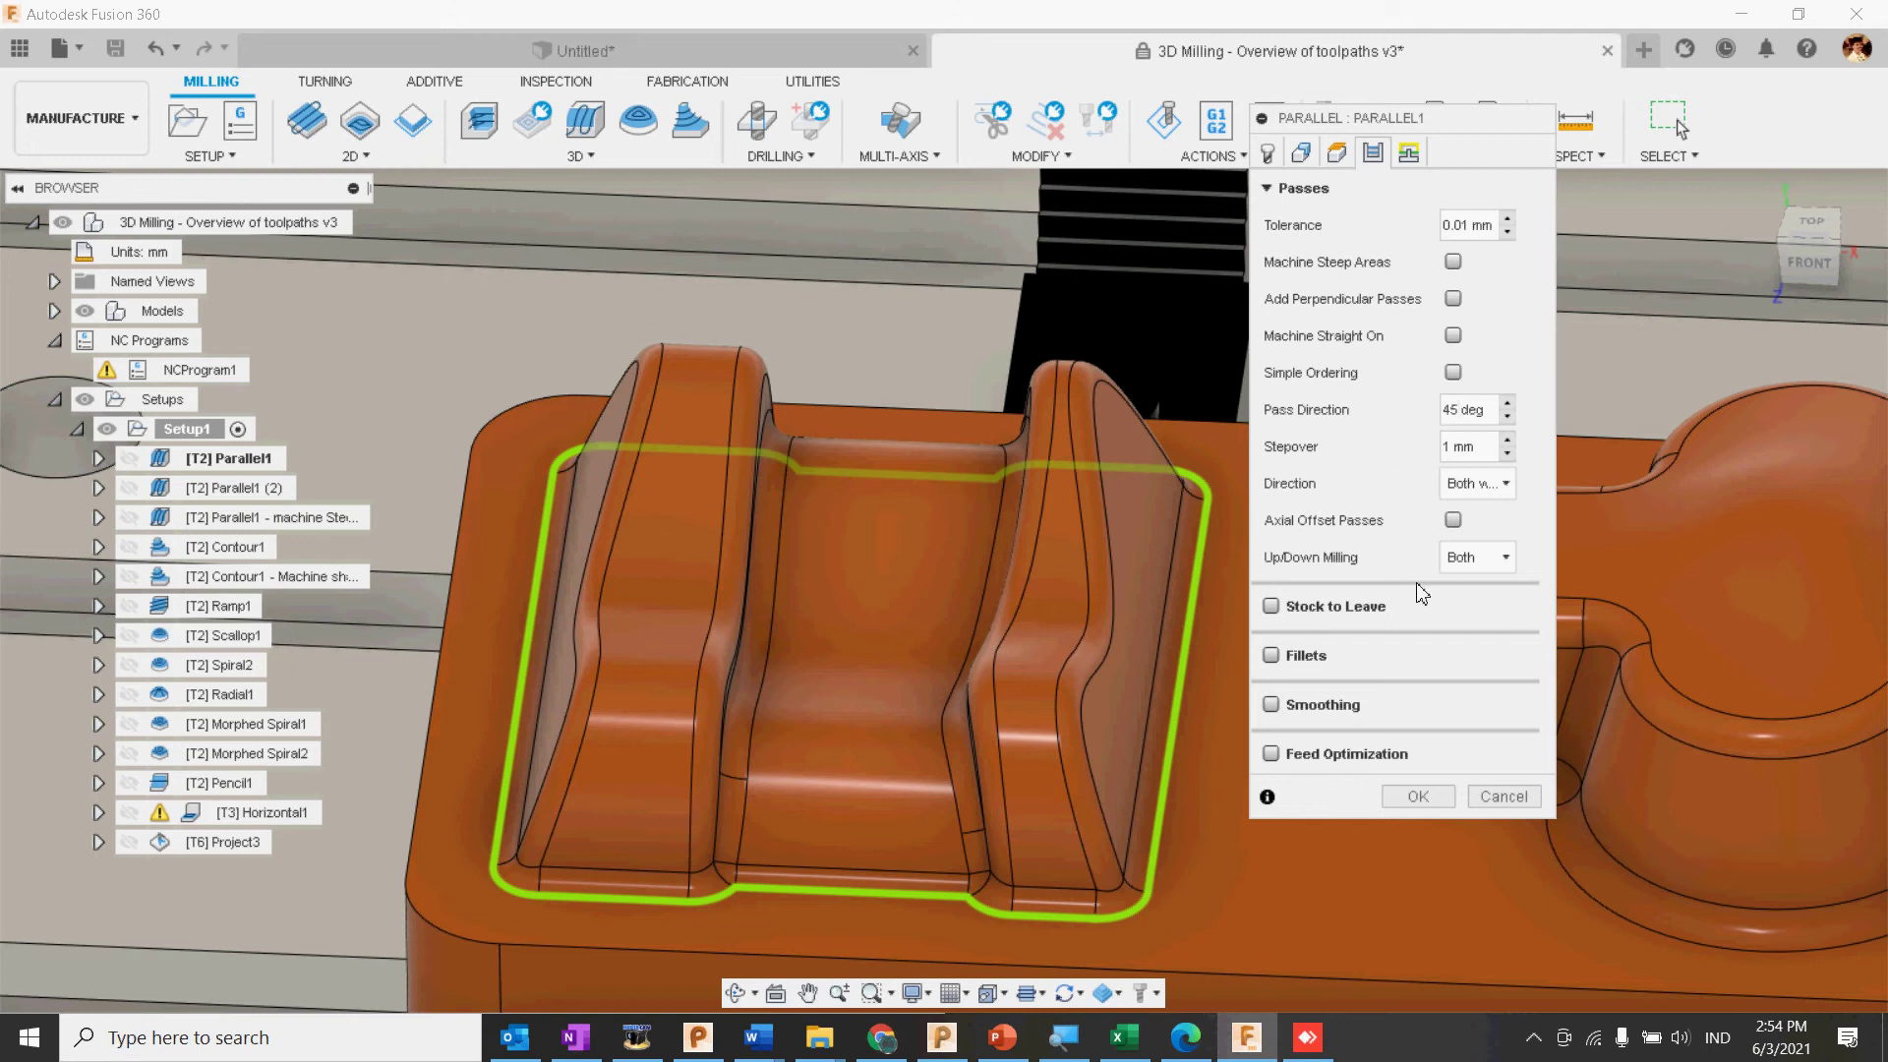
{"action": "left_click", "coordinate": [1418, 797]}
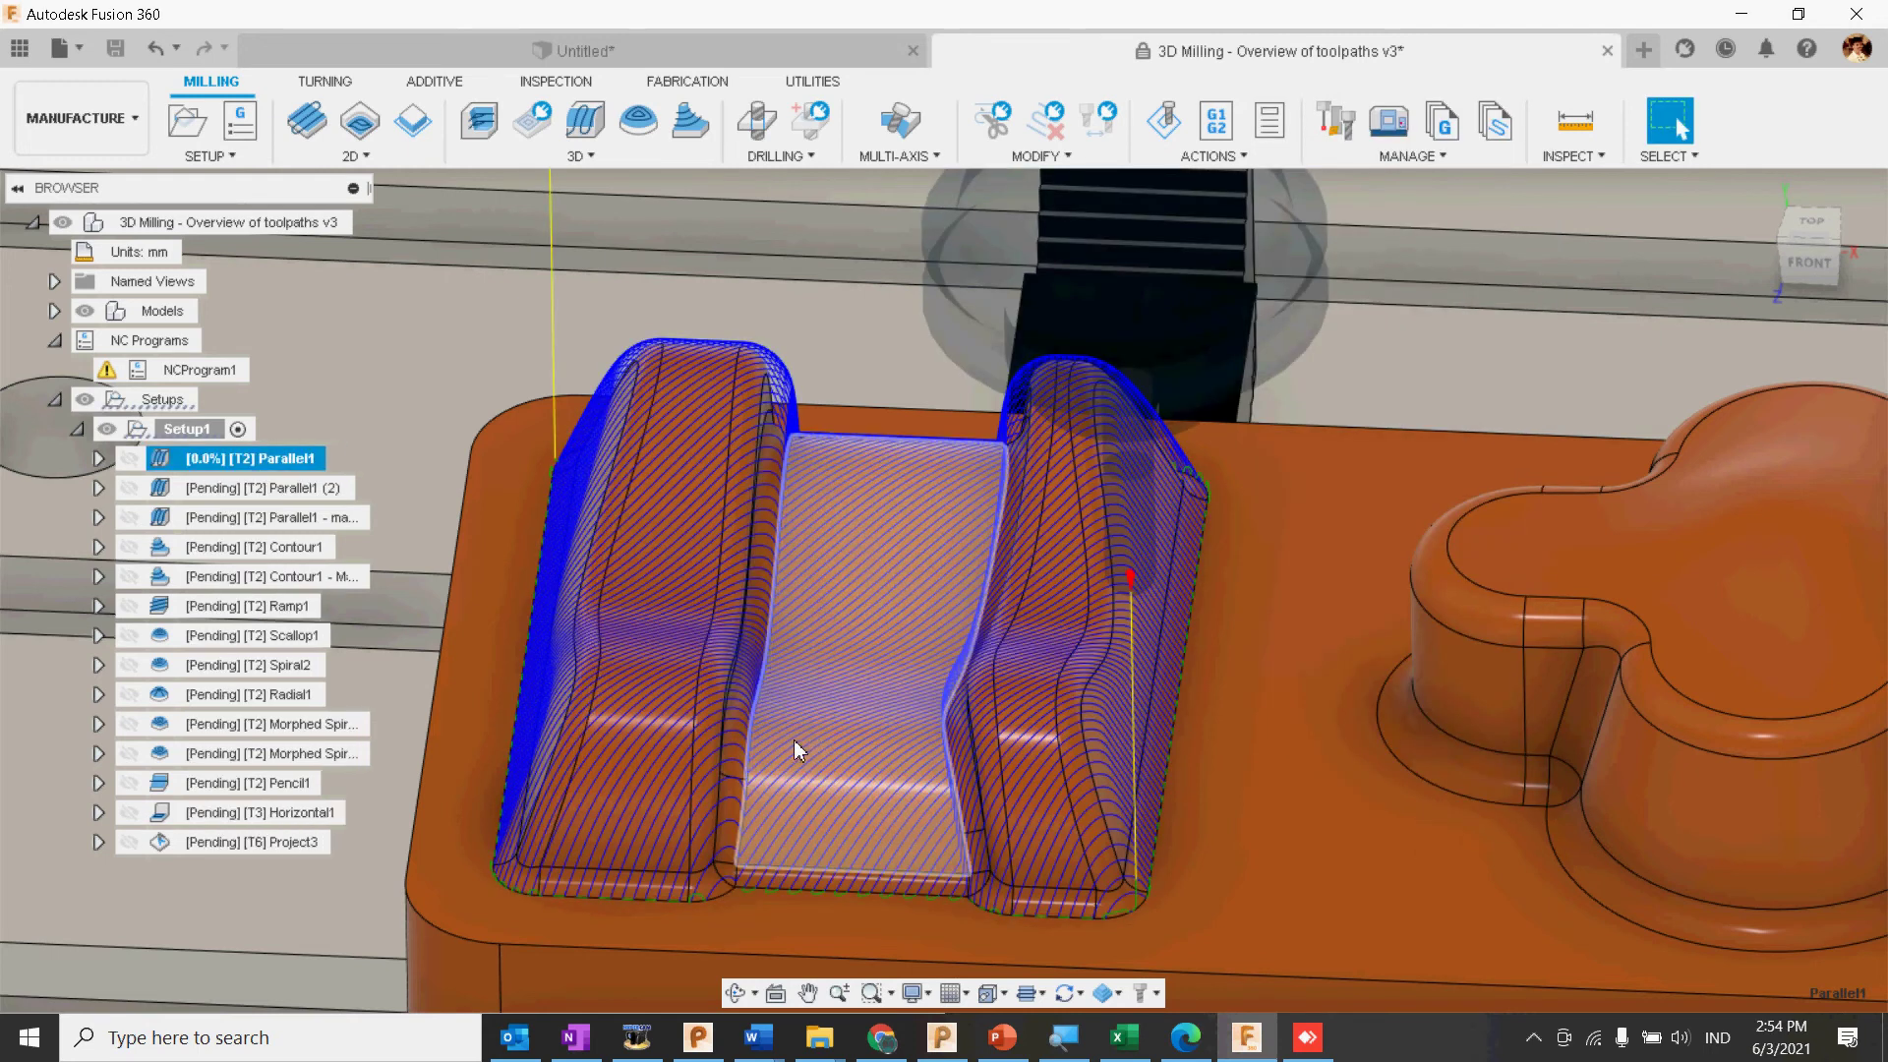
{"action": "scroll", "coordinate": [638, 726], "scroll_direction": "up", "scroll_amount": 3}
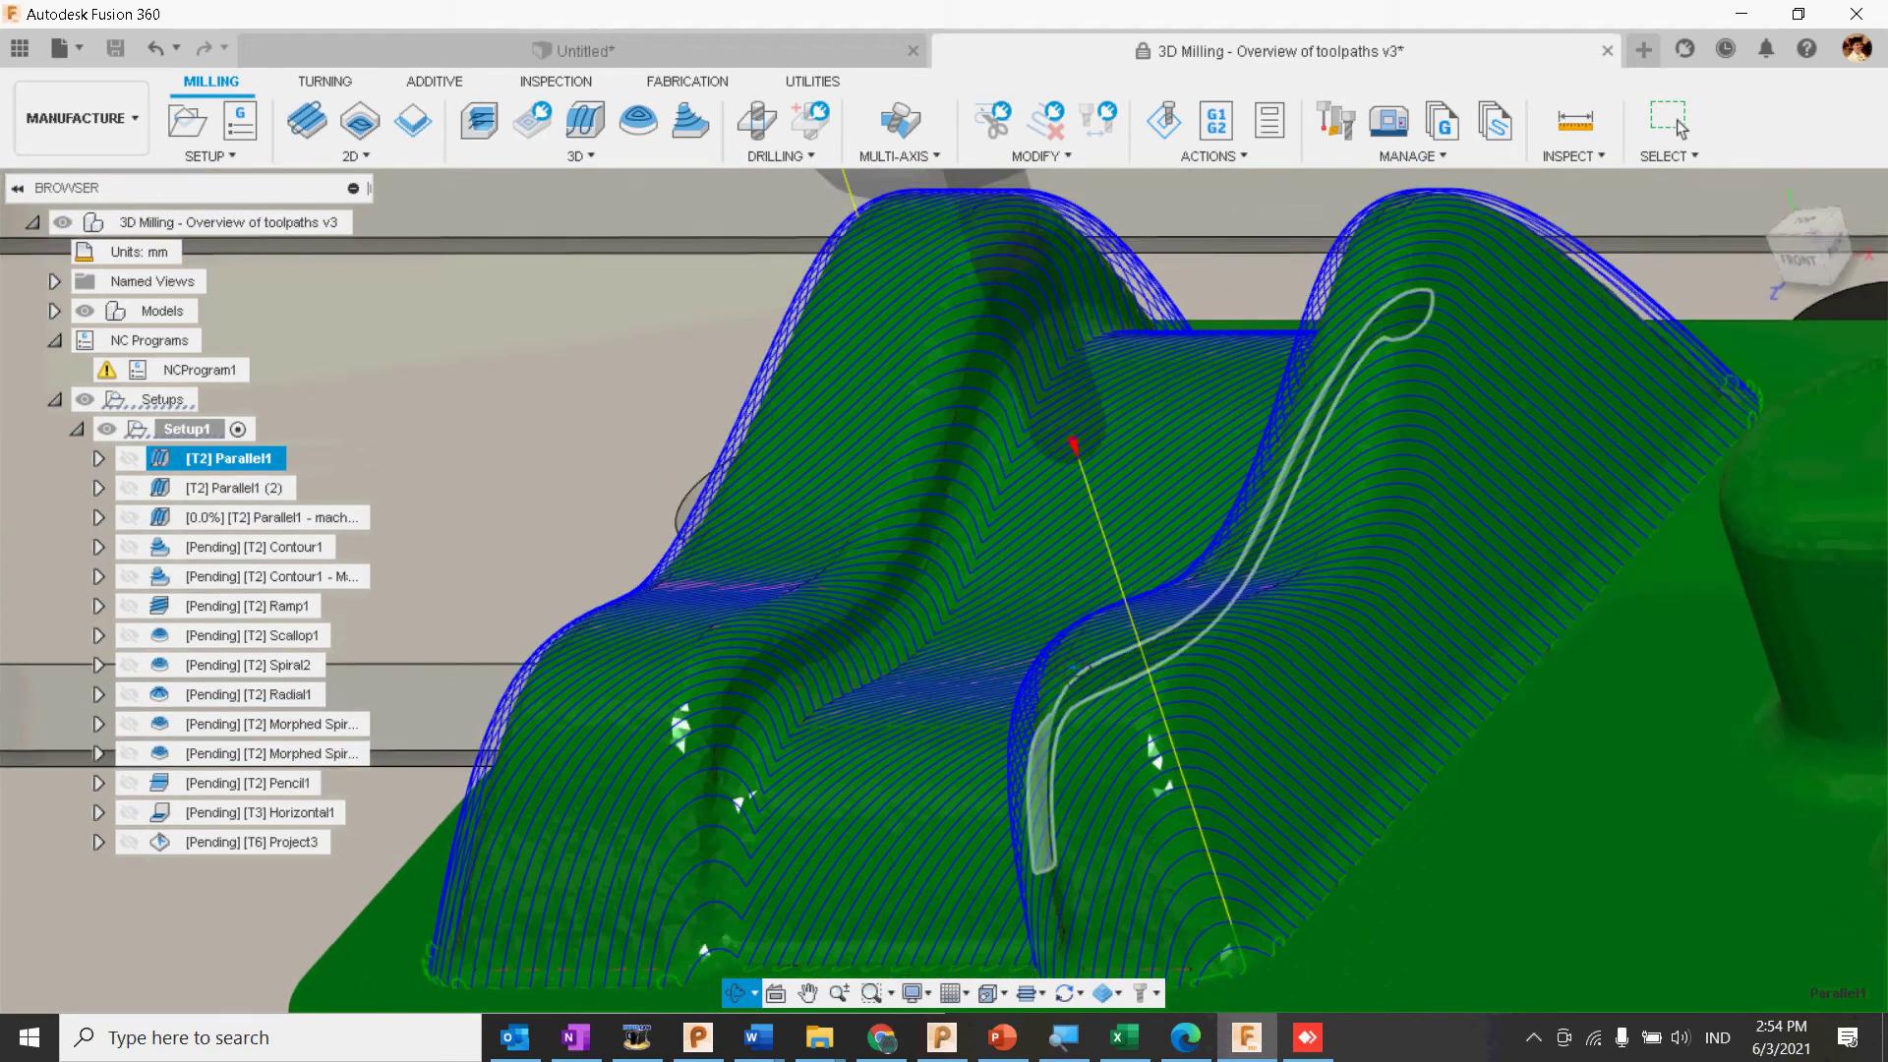
{"action": "middle_click_drag", "start_coordinate": [1080, 670], "coordinate": [1143, 673], "text": "shift"}
{"action": "scroll", "coordinate": [1131, 684], "scroll_direction": "down", "scroll_amount": 4}
{"action": "middle_click_drag", "start_coordinate": [1220, 789], "coordinate": [990, 731]}
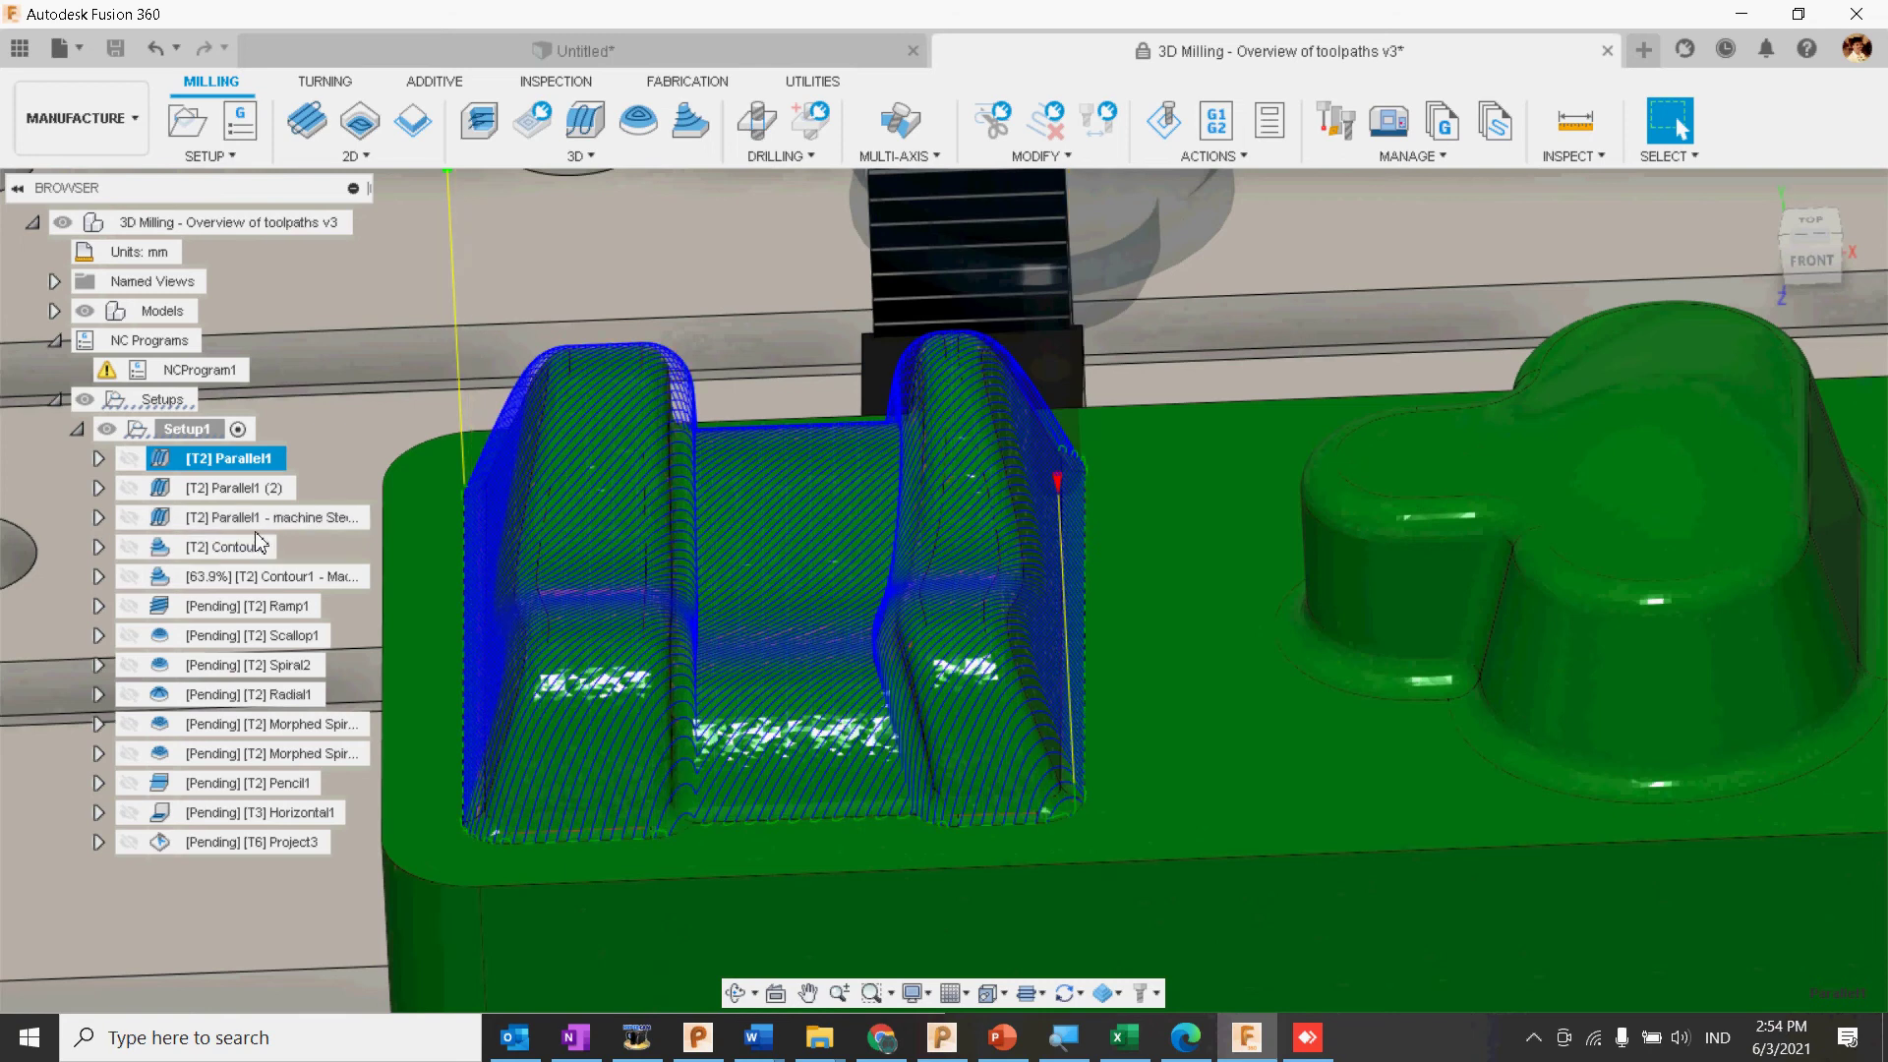
Step: Display the Contour1 toolpath on the clover-shaped boss, then clear the selection
{"action": "left_click", "coordinate": [259, 543]}
{"action": "middle_click_drag", "start_coordinate": [1345, 720], "coordinate": [882, 808]}
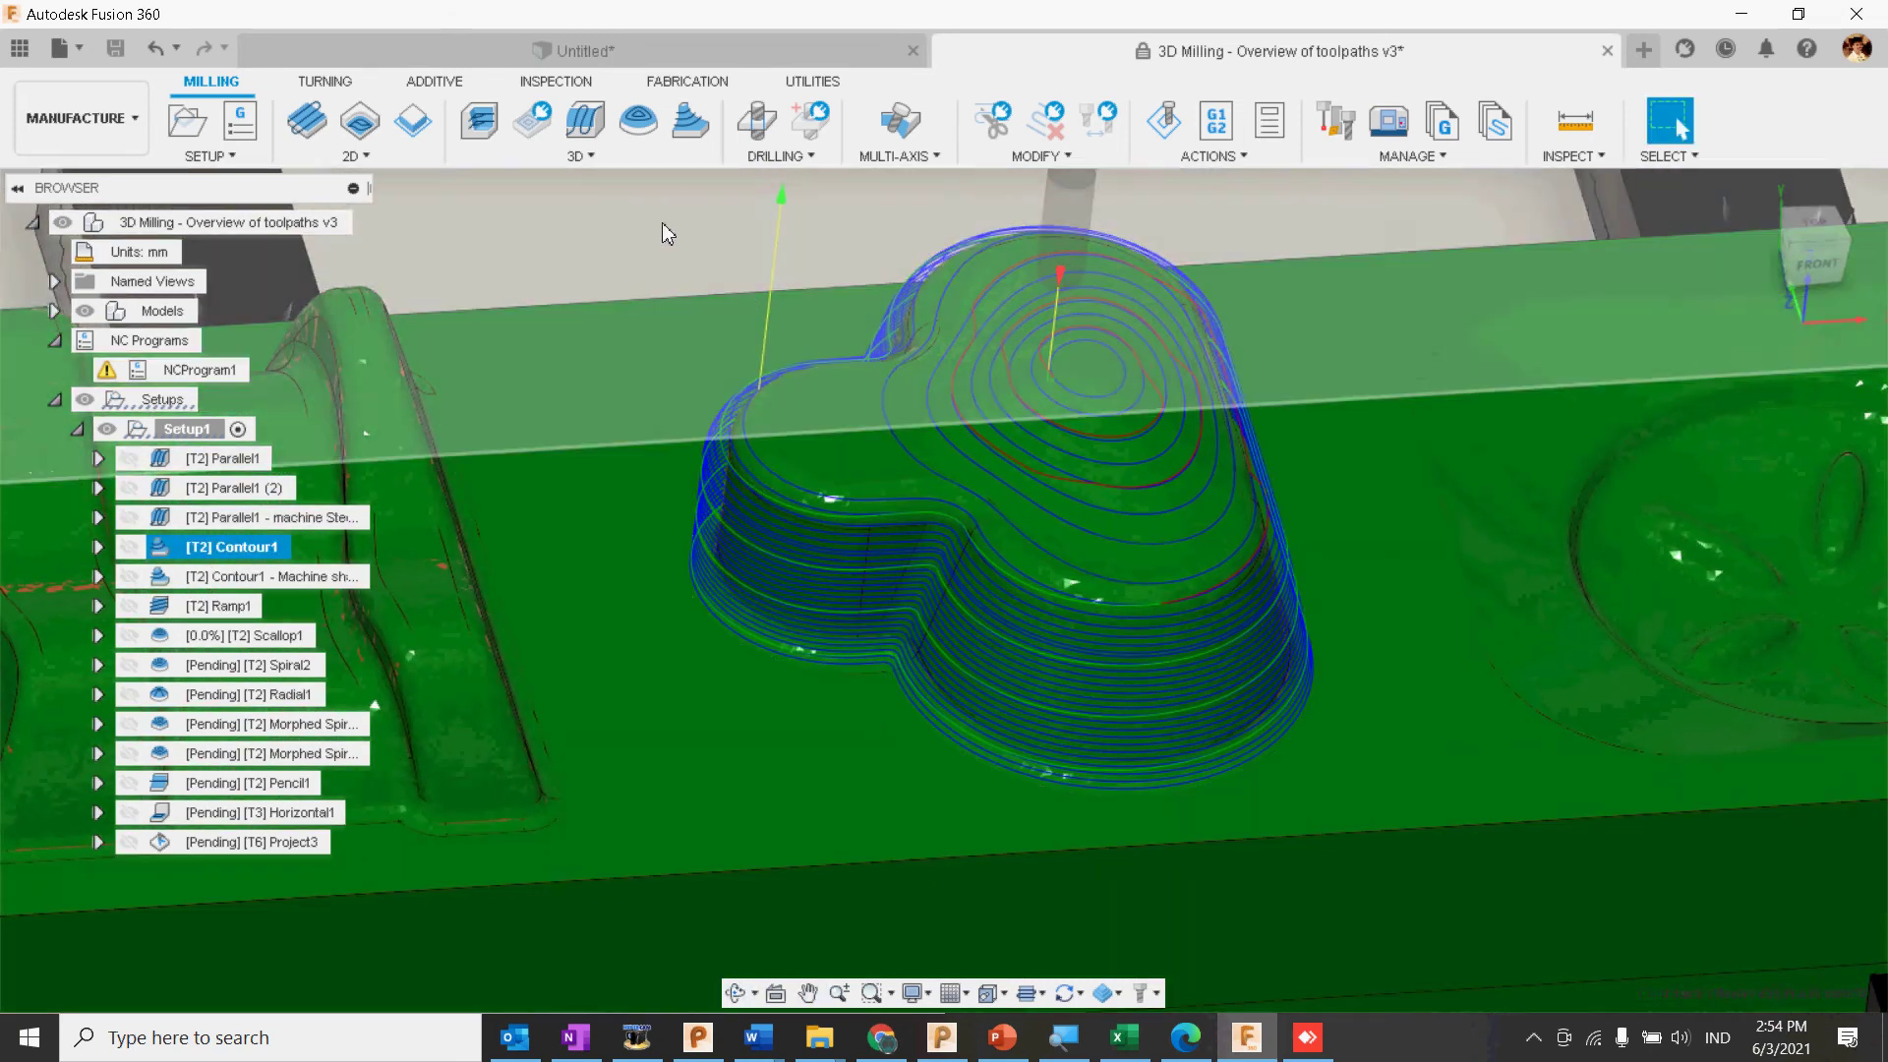
{"action": "left_click", "coordinate": [663, 222]}
{"action": "left_click", "coordinate": [602, 156]}
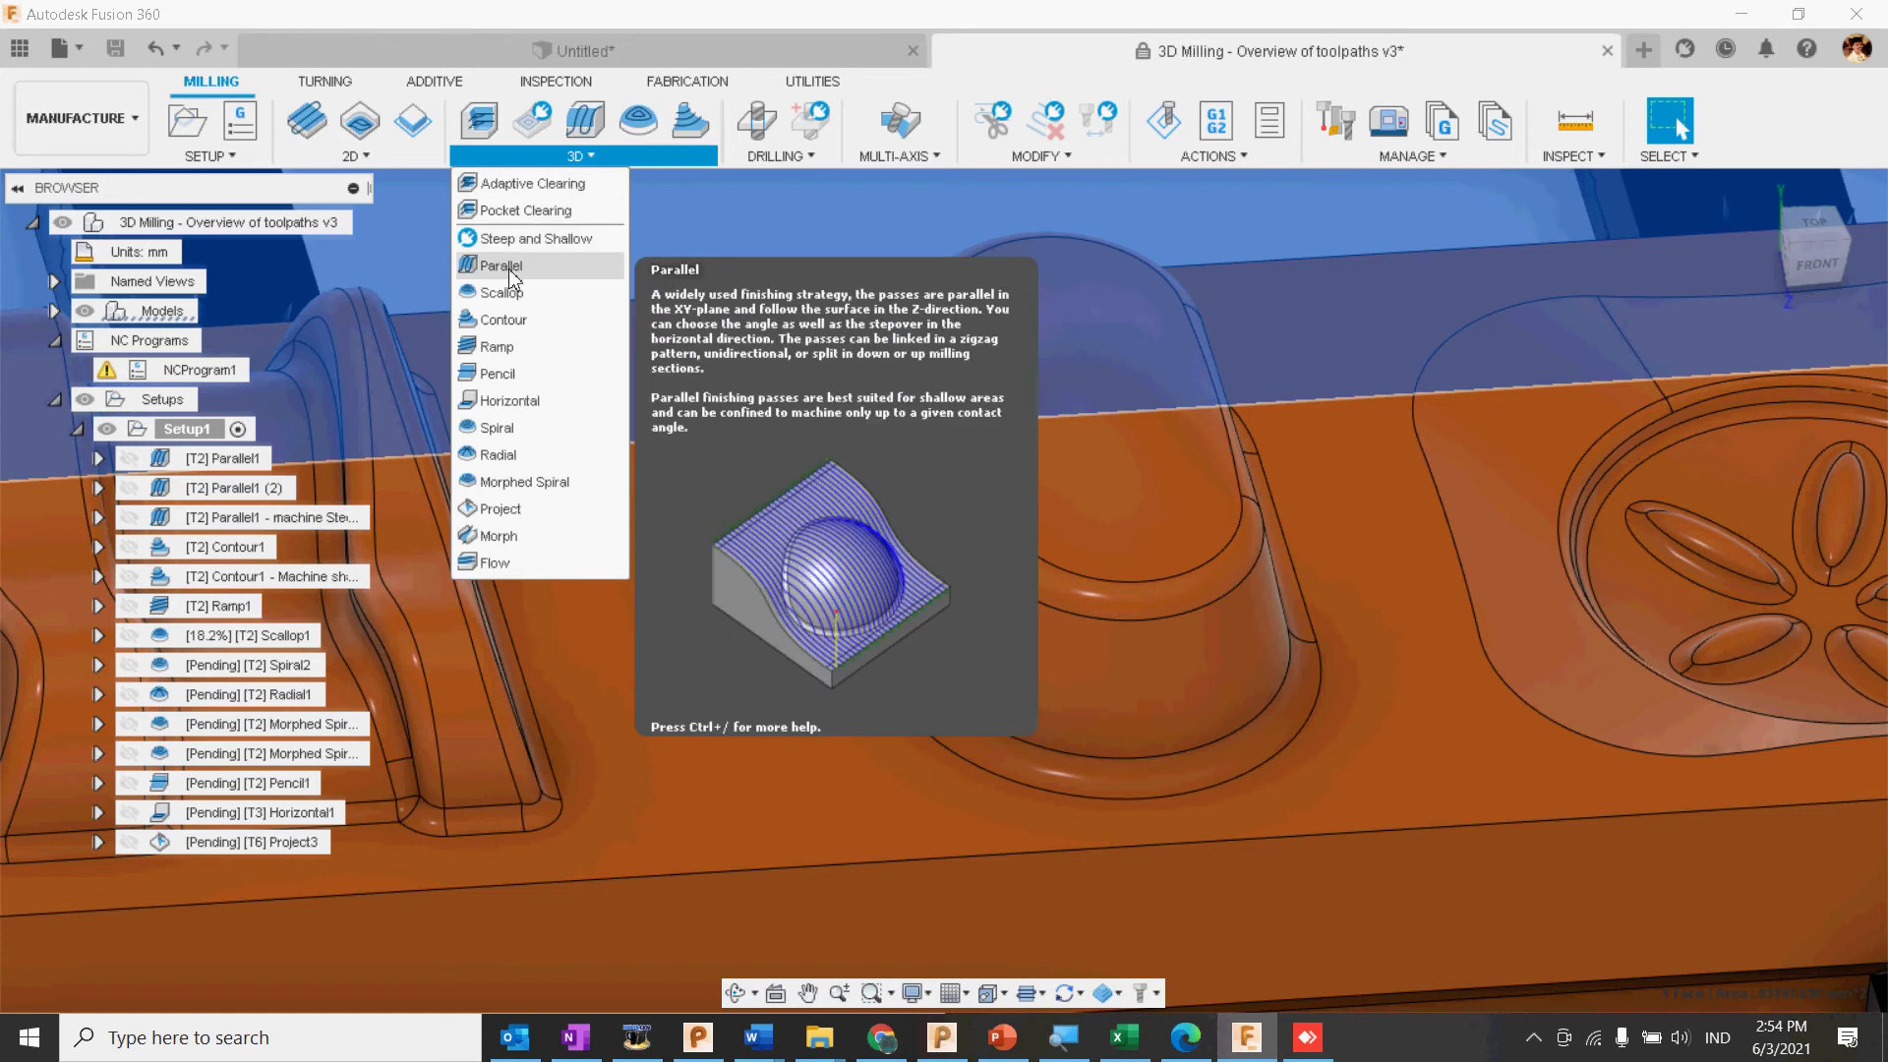
{"action": "left_click", "coordinate": [504, 323]}
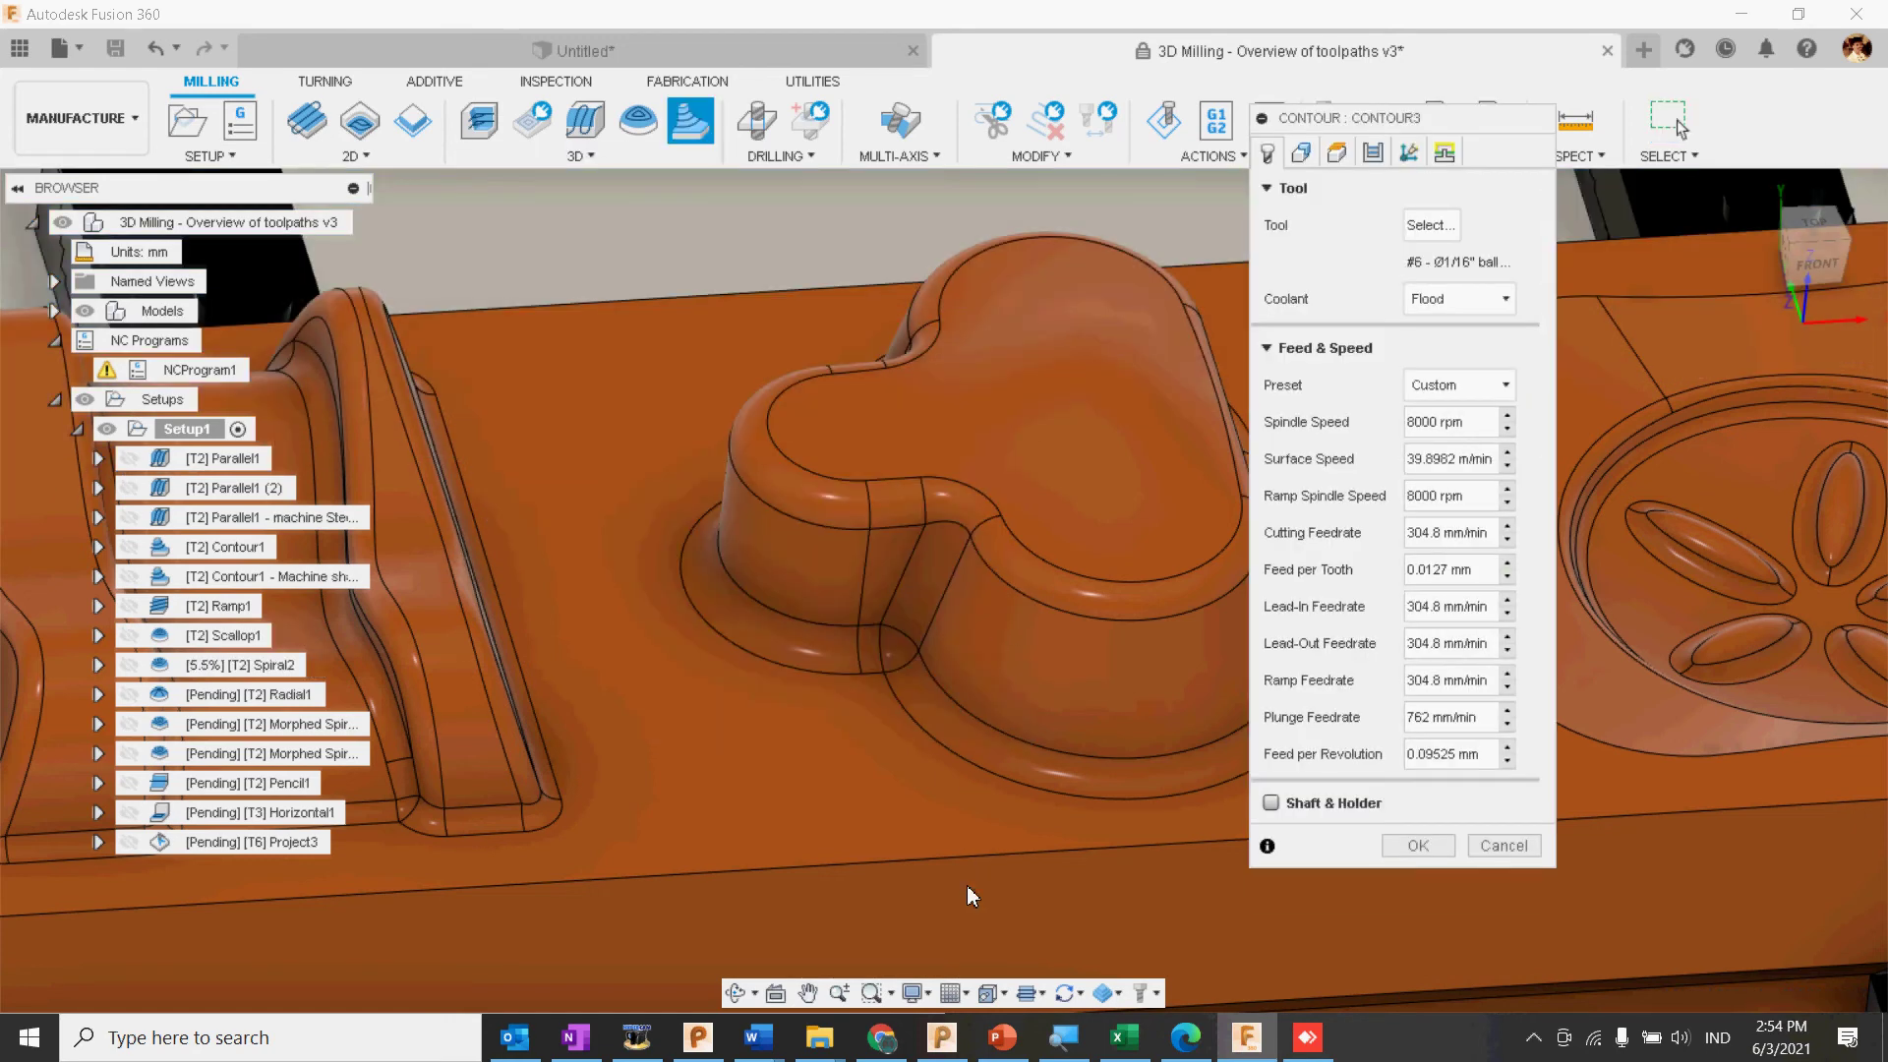
{"action": "middle_click_drag", "start_coordinate": [969, 895], "coordinate": [975, 766], "text": "shift"}
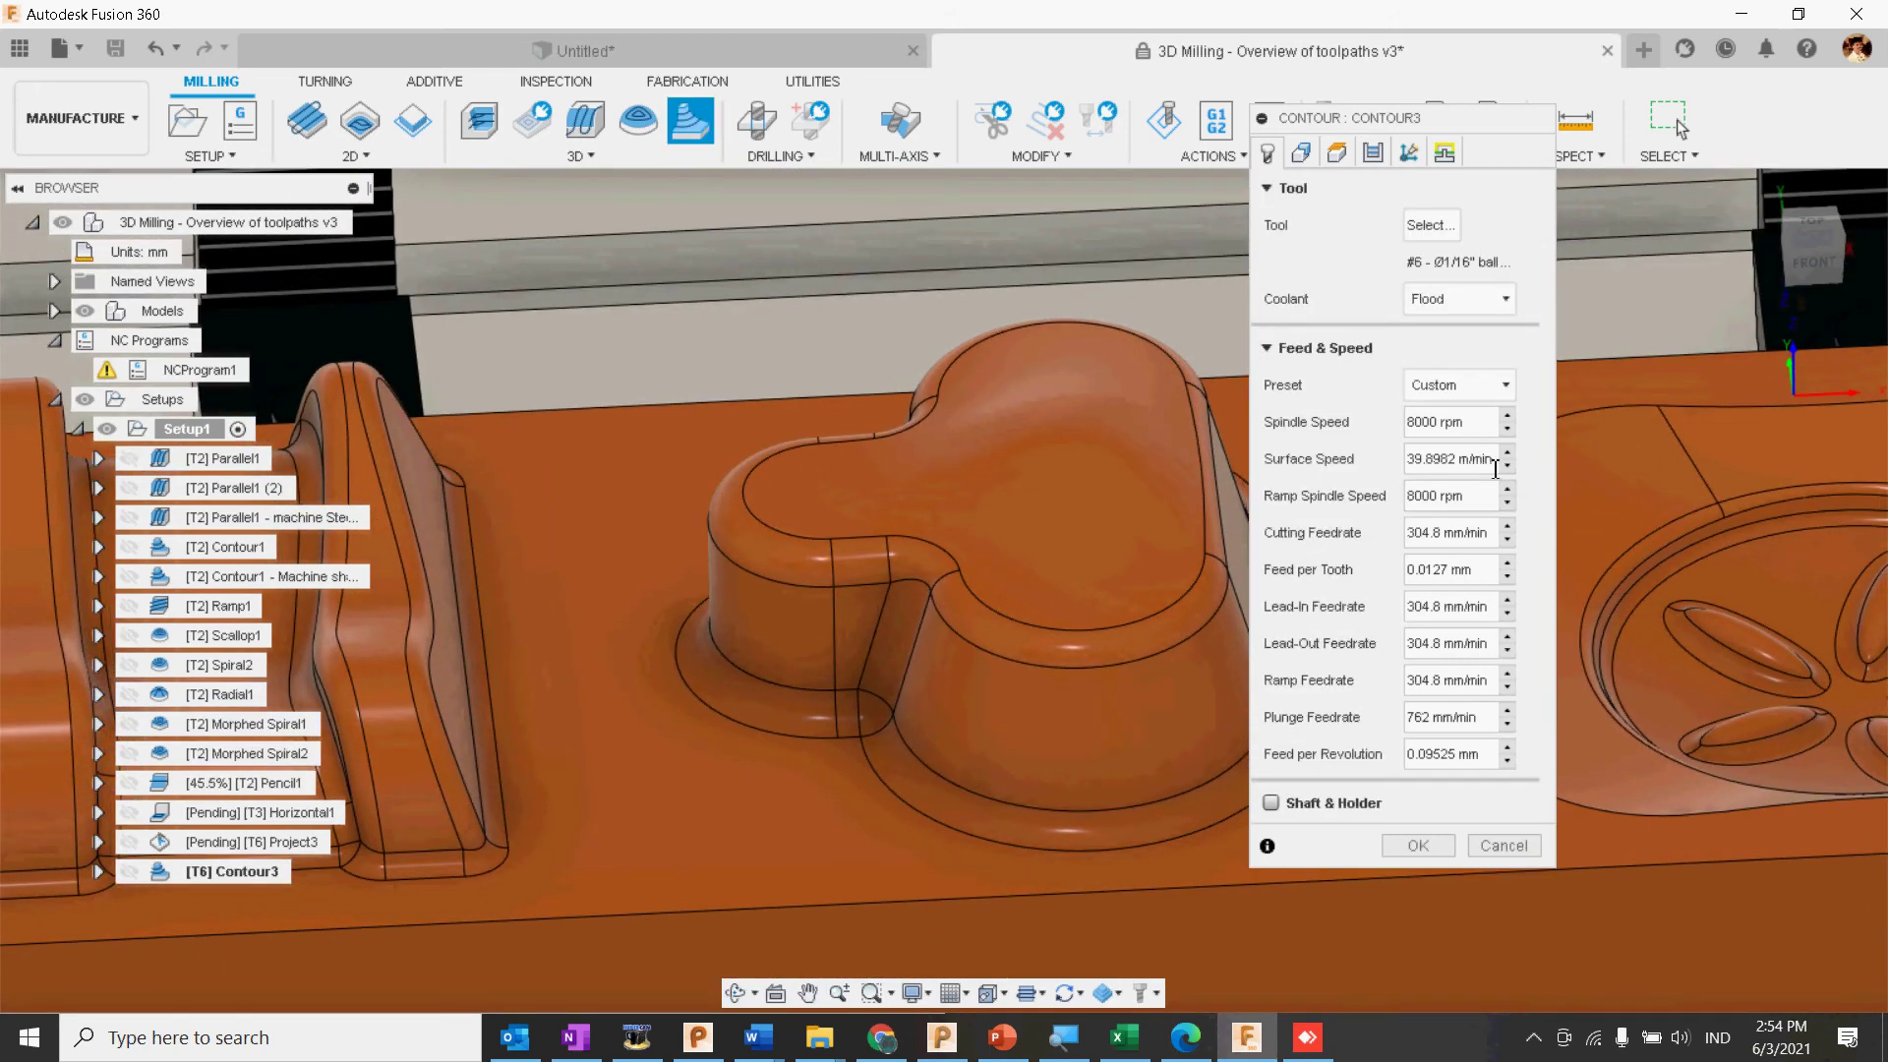
{"action": "left_click", "coordinate": [1497, 848]}
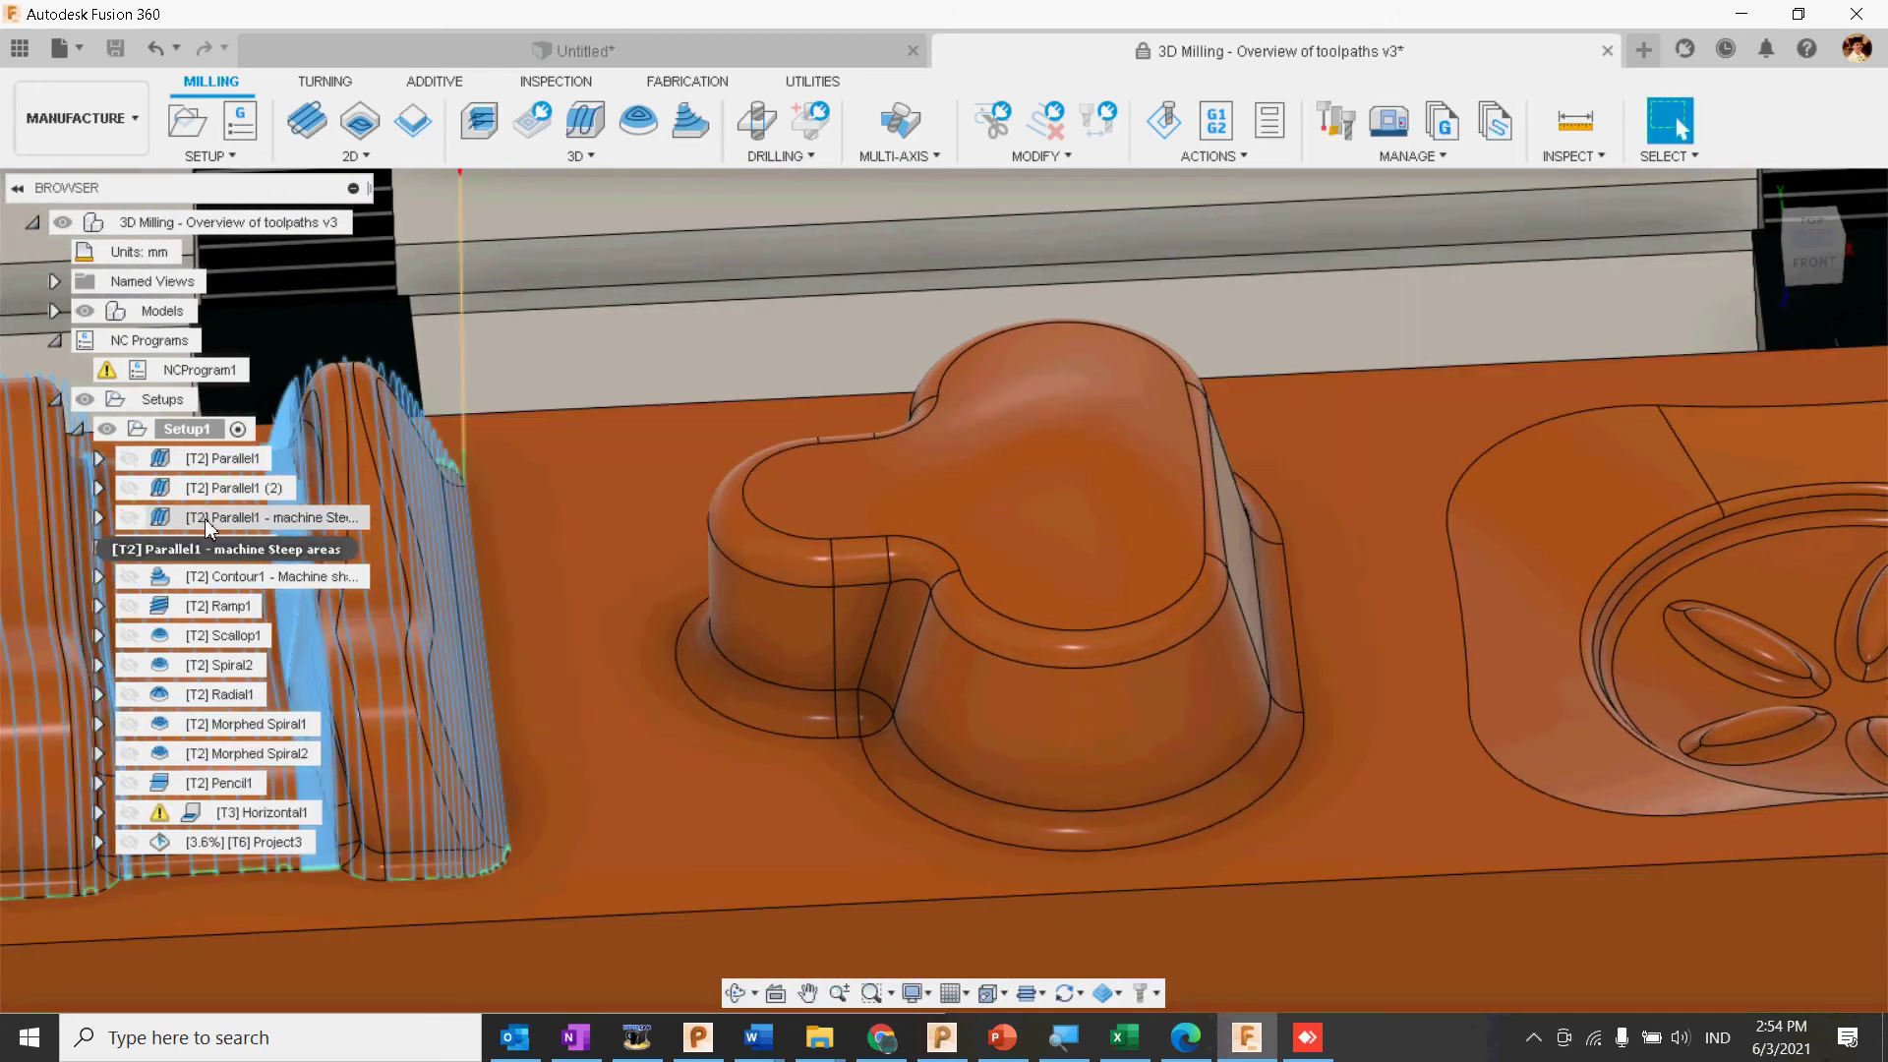
Step: Edit Contour1 and replace its tool with 11 - Ø10mm ball end mill from the FUSION TOOLS library
{"action": "double_click", "coordinate": [164, 546]}
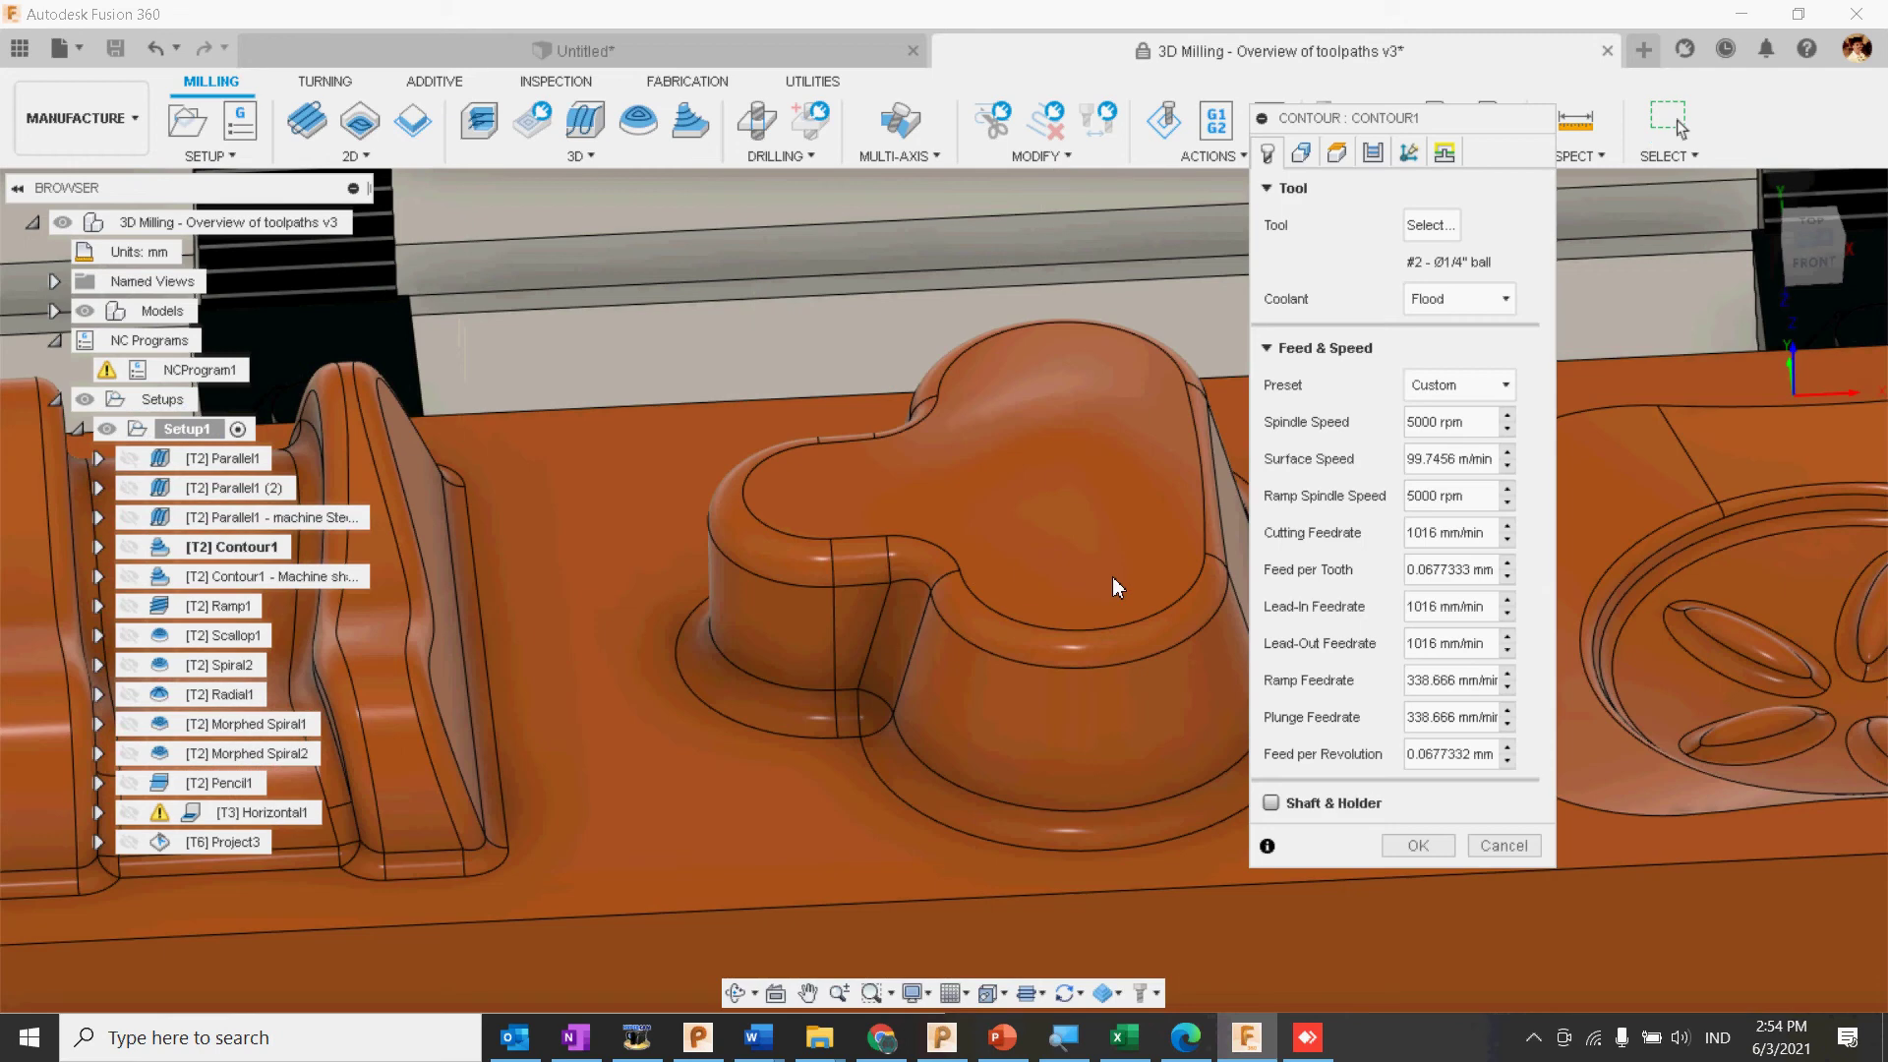
{"action": "left_click", "coordinate": [1431, 226]}
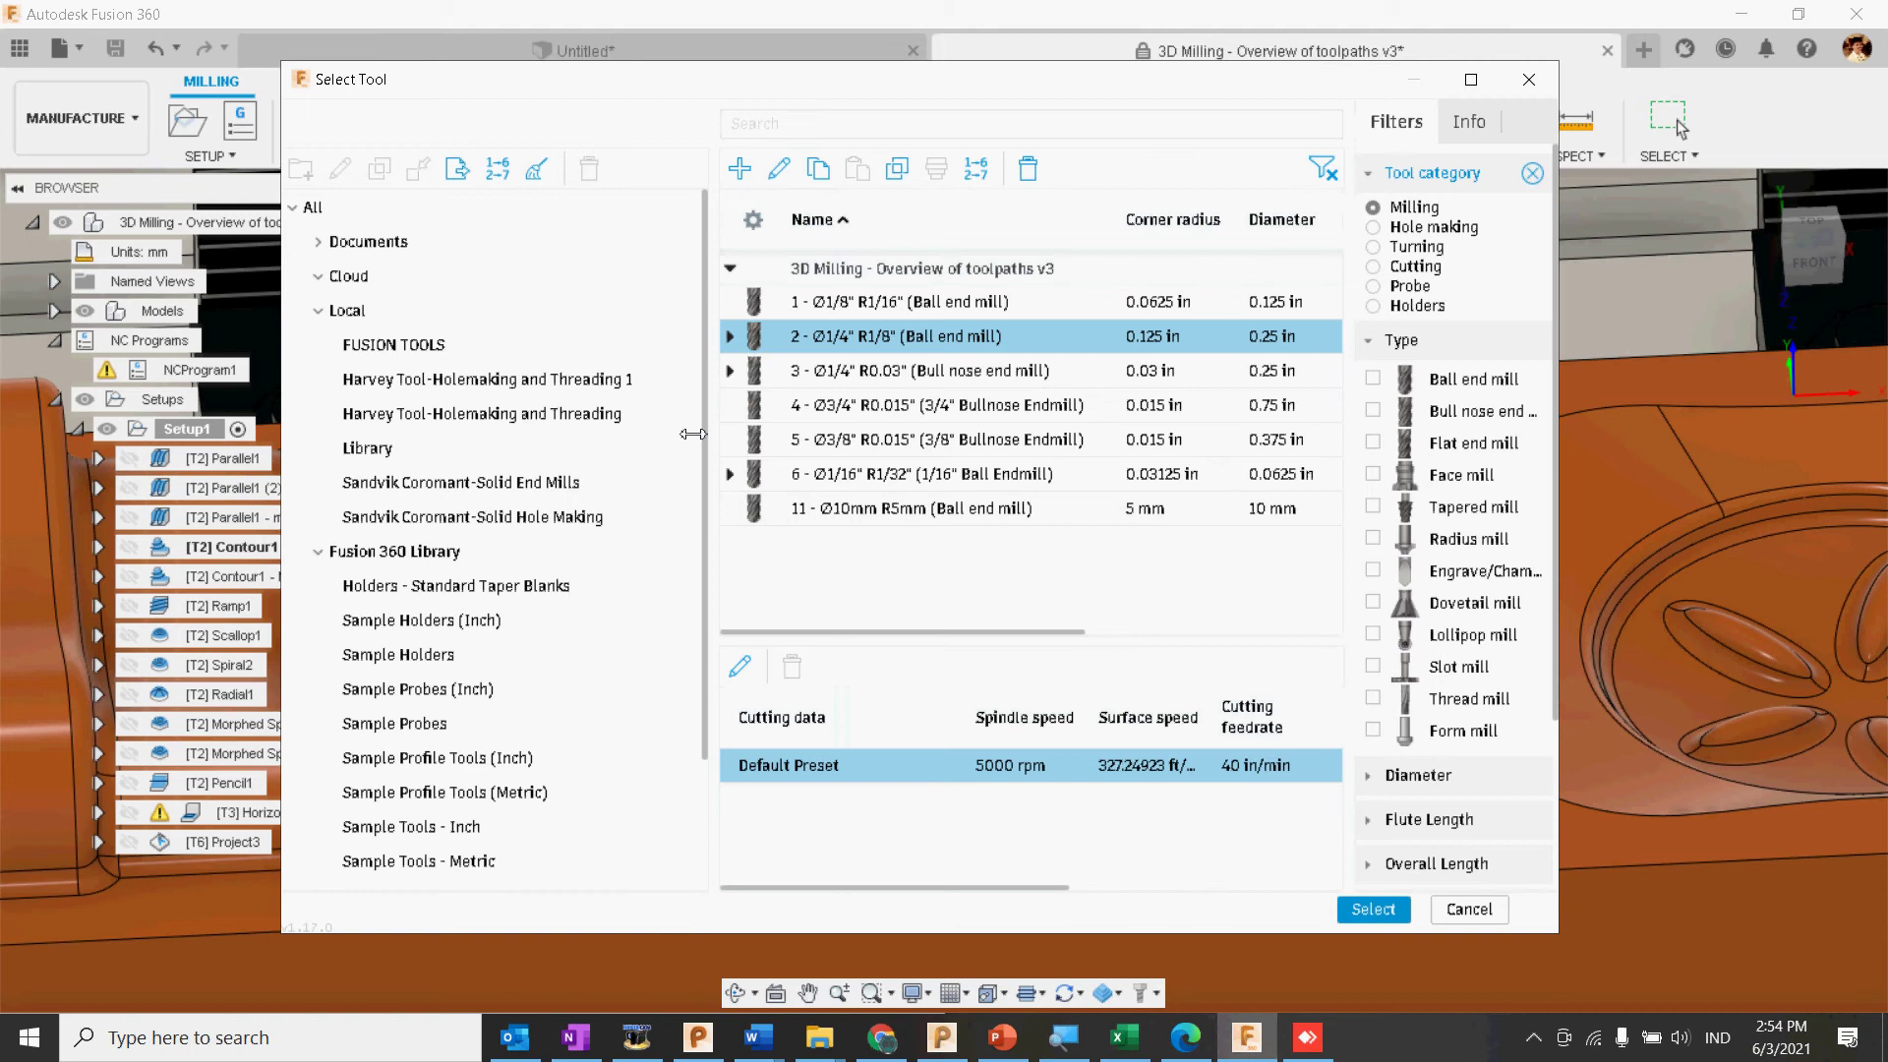
{"action": "left_click", "coordinate": [393, 344]}
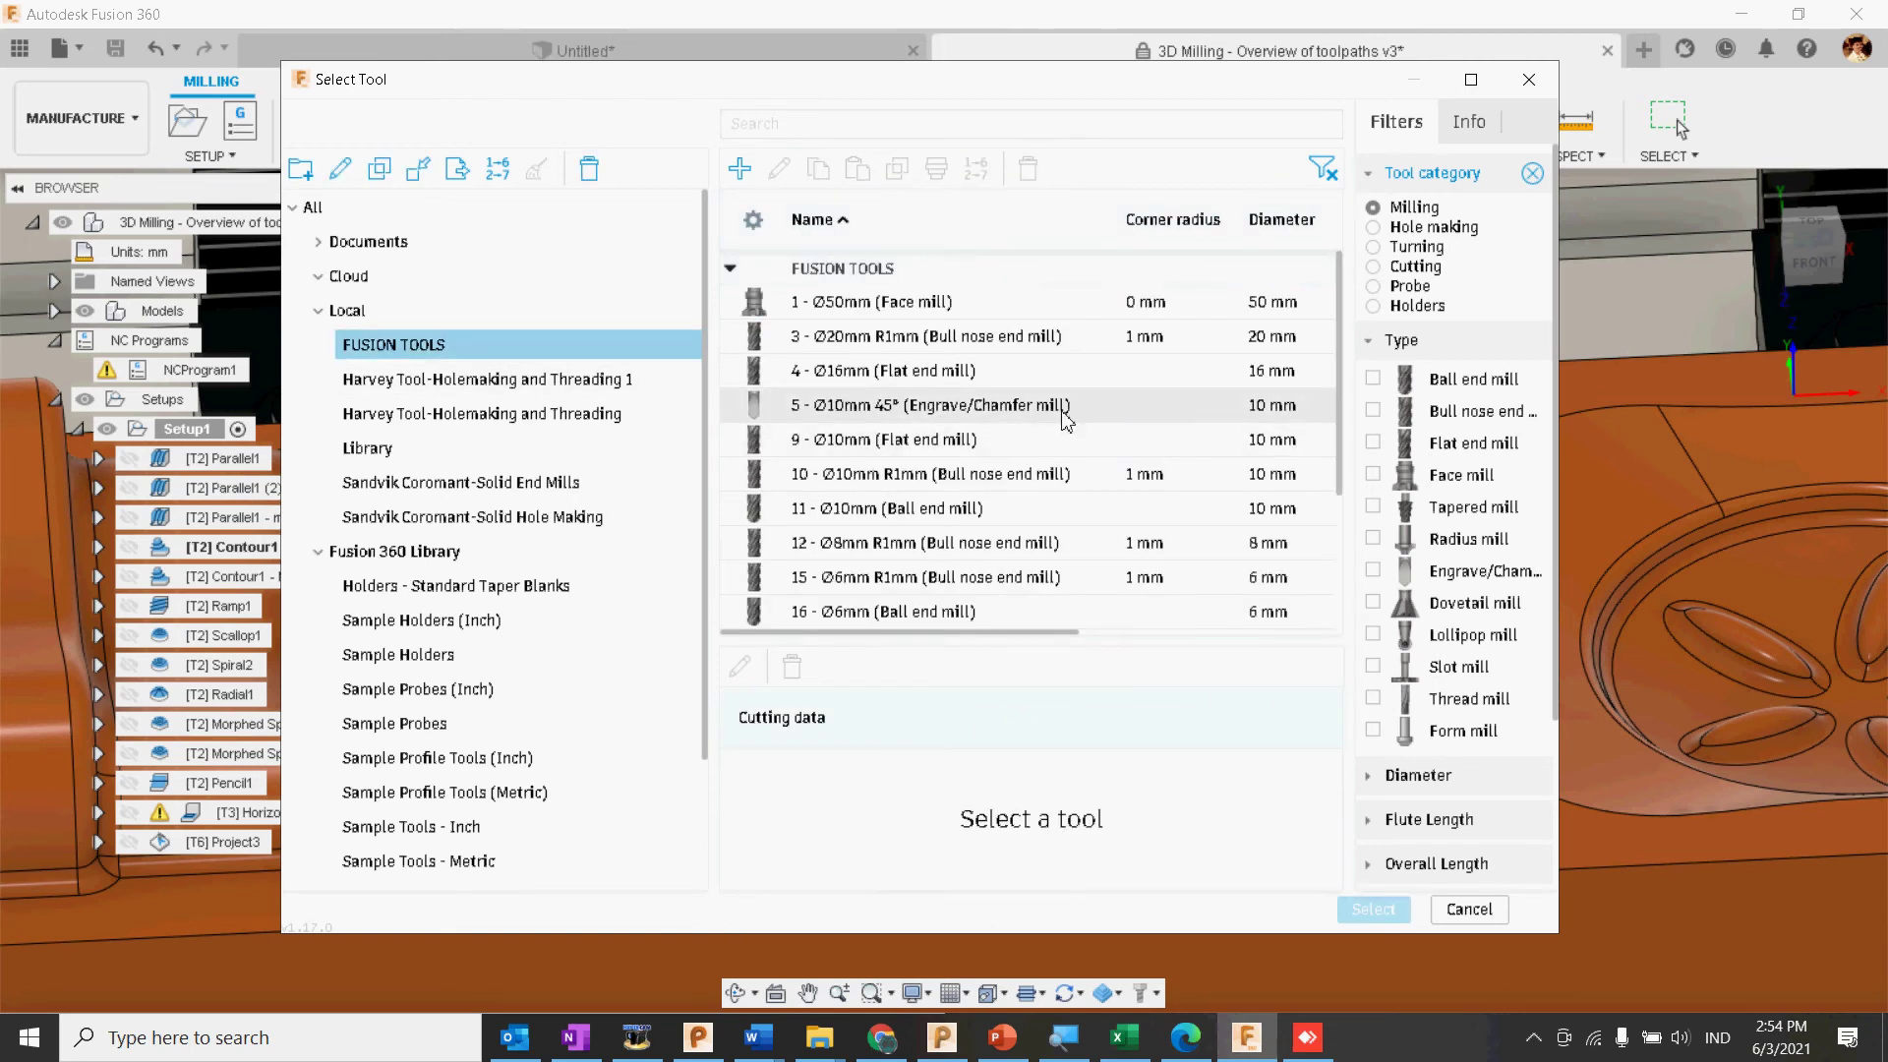
{"action": "left_click", "coordinate": [1050, 479]}
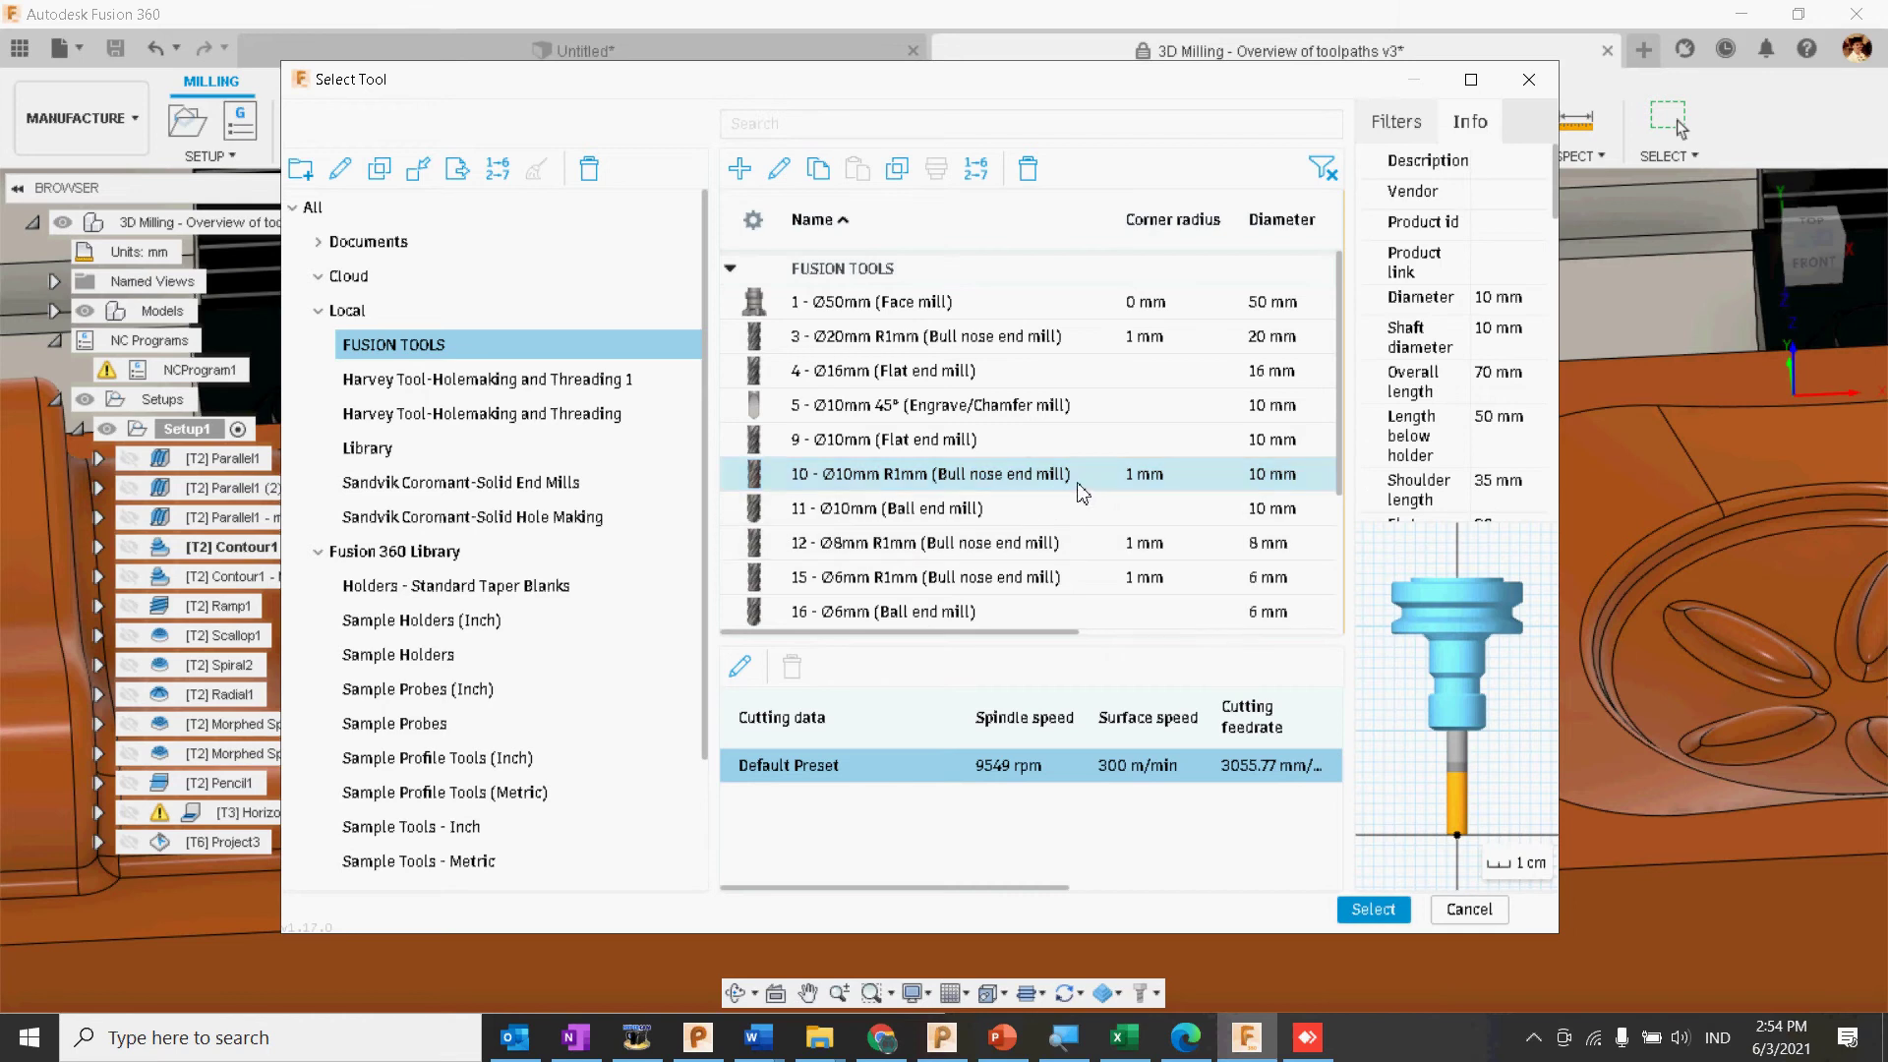
{"action": "left_click", "coordinate": [1072, 520]}
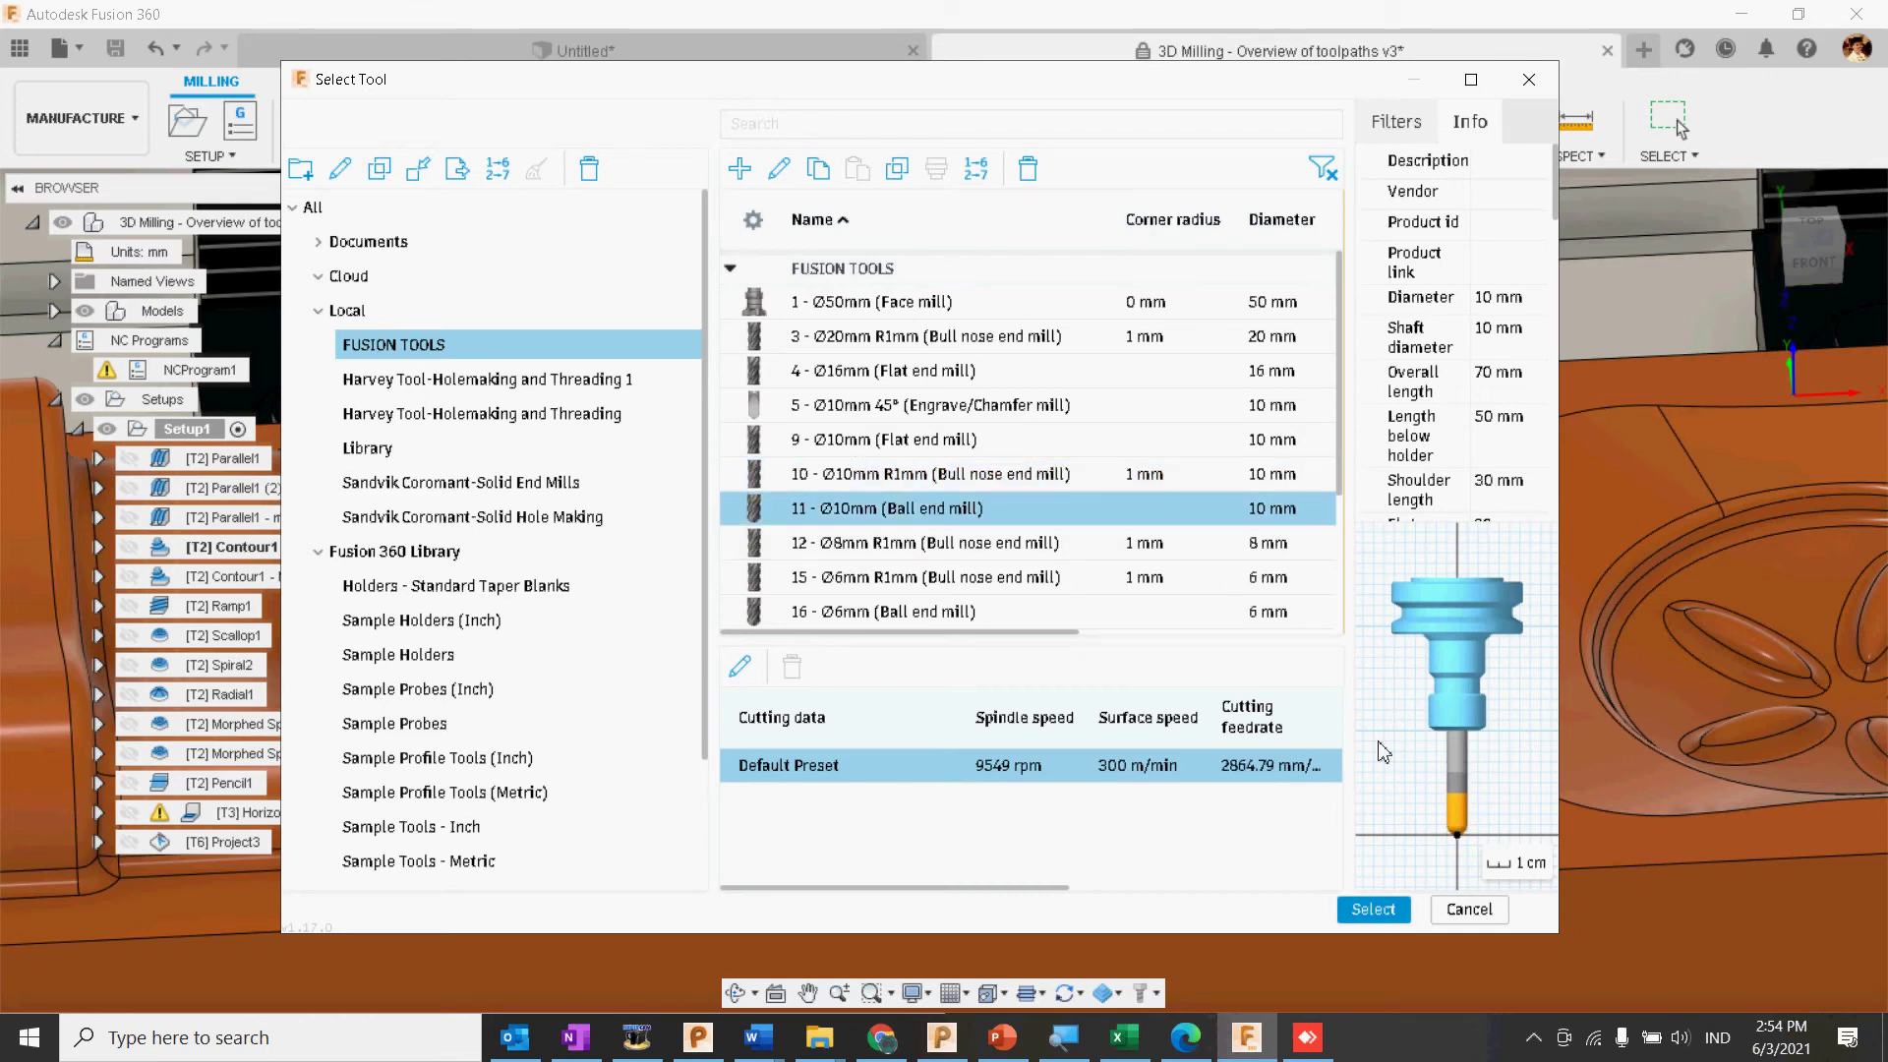
{"action": "left_click", "coordinate": [1375, 909]}
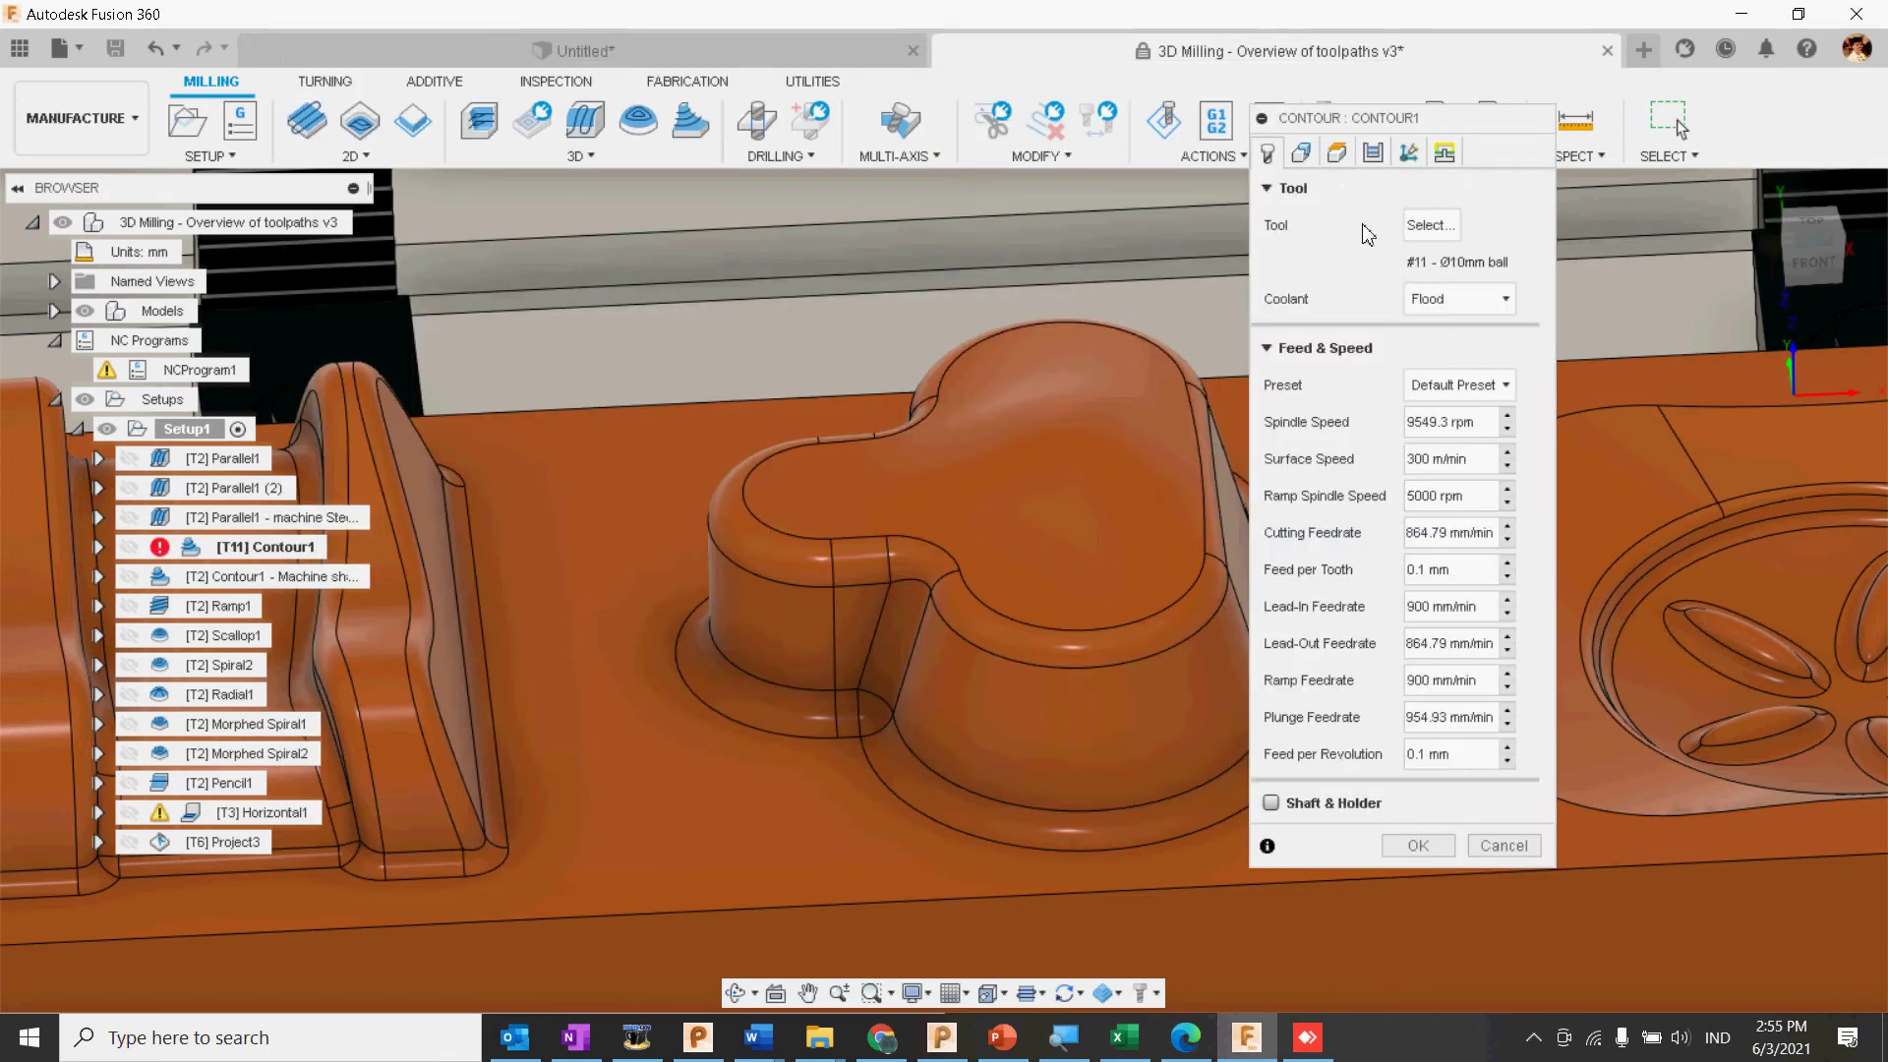
Step: Review Contour1's machining boundary chain around the base of the boss and its height settings
{"action": "left_click", "coordinate": [1301, 151]}
{"action": "left_click", "coordinate": [878, 777]}
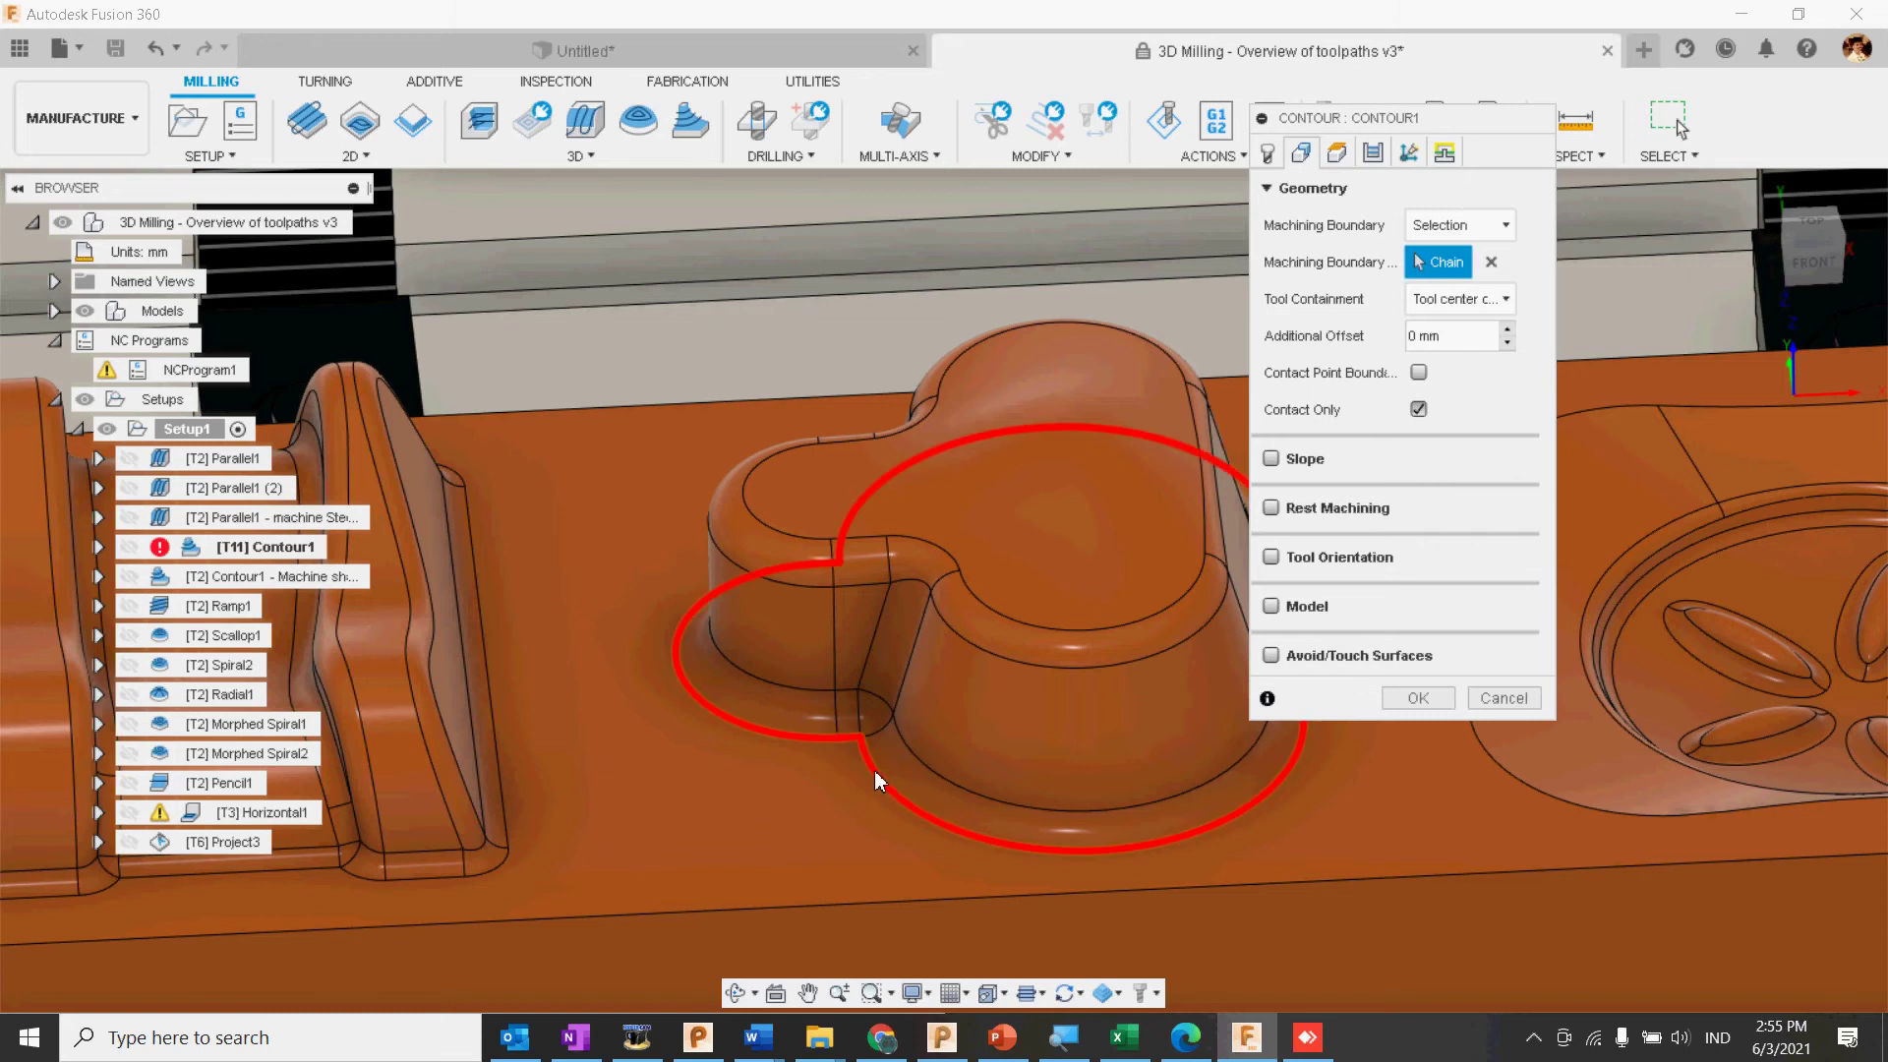
{"action": "left_click", "coordinate": [878, 780]}
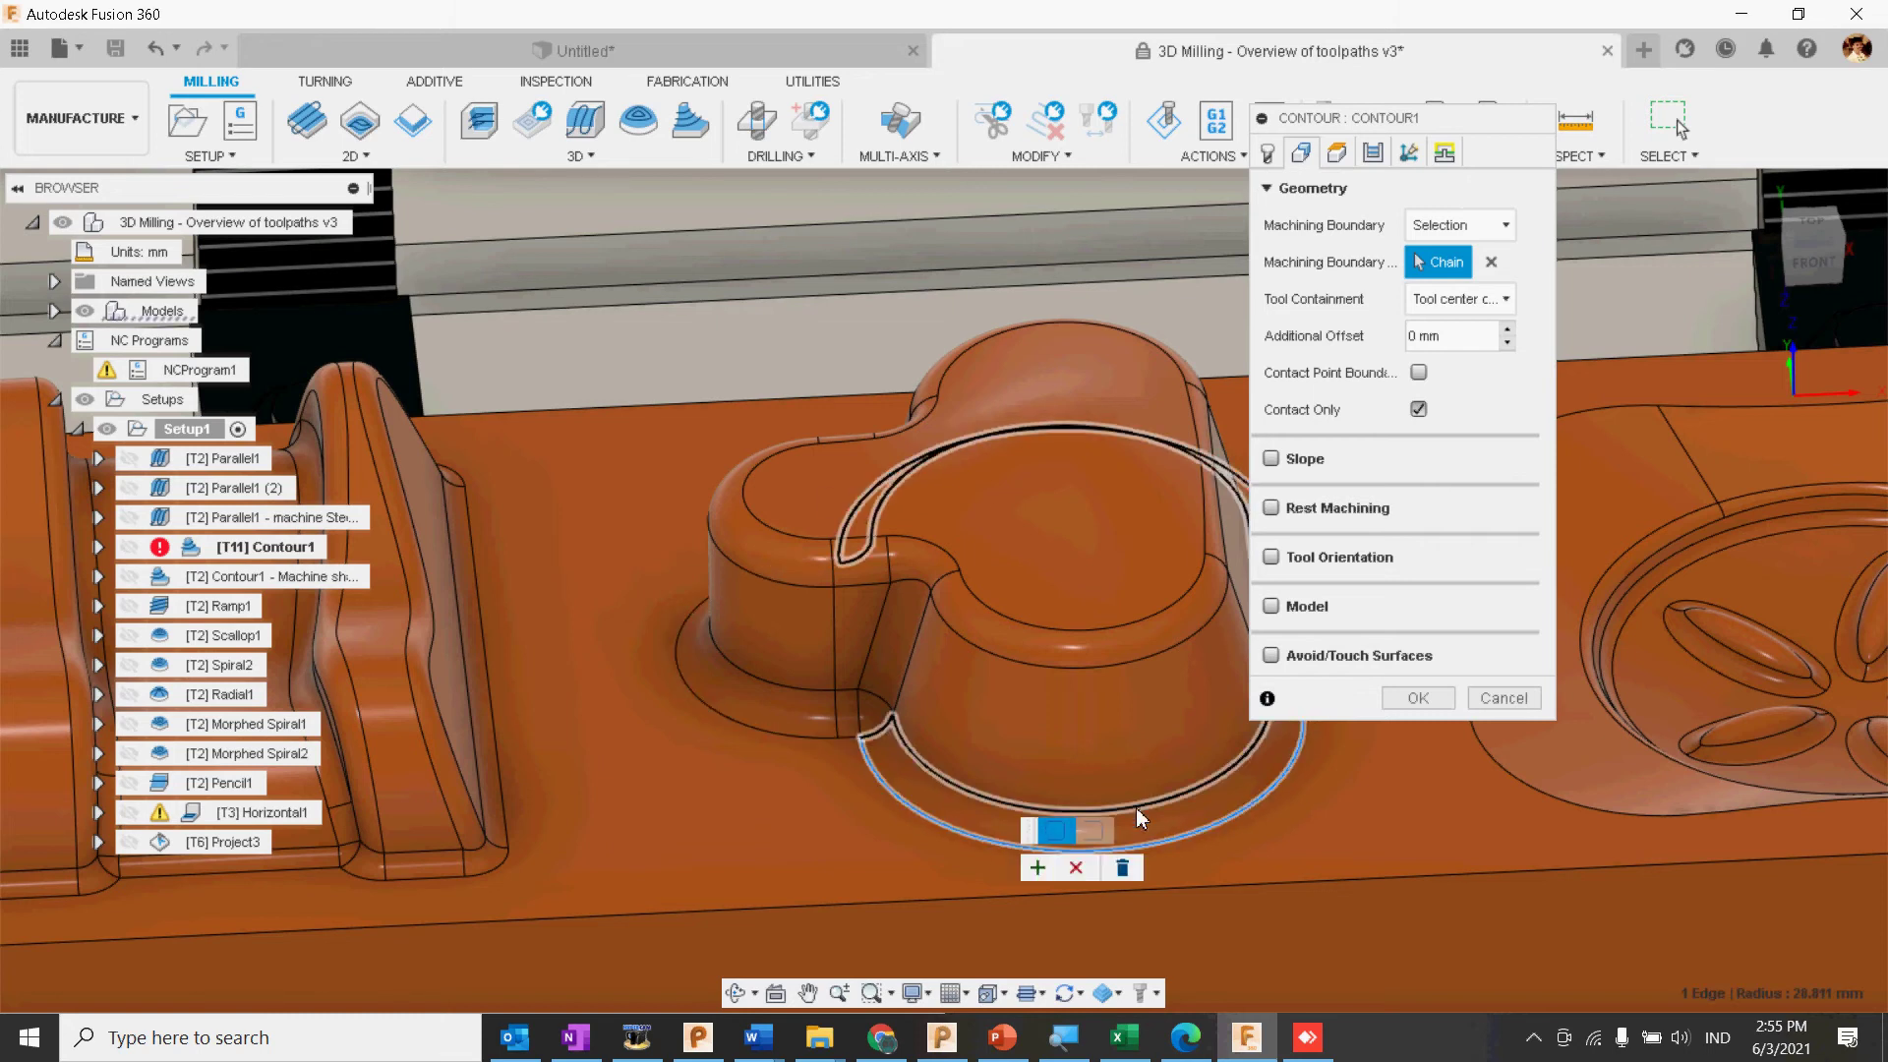
{"action": "left_click", "coordinate": [1336, 154]}
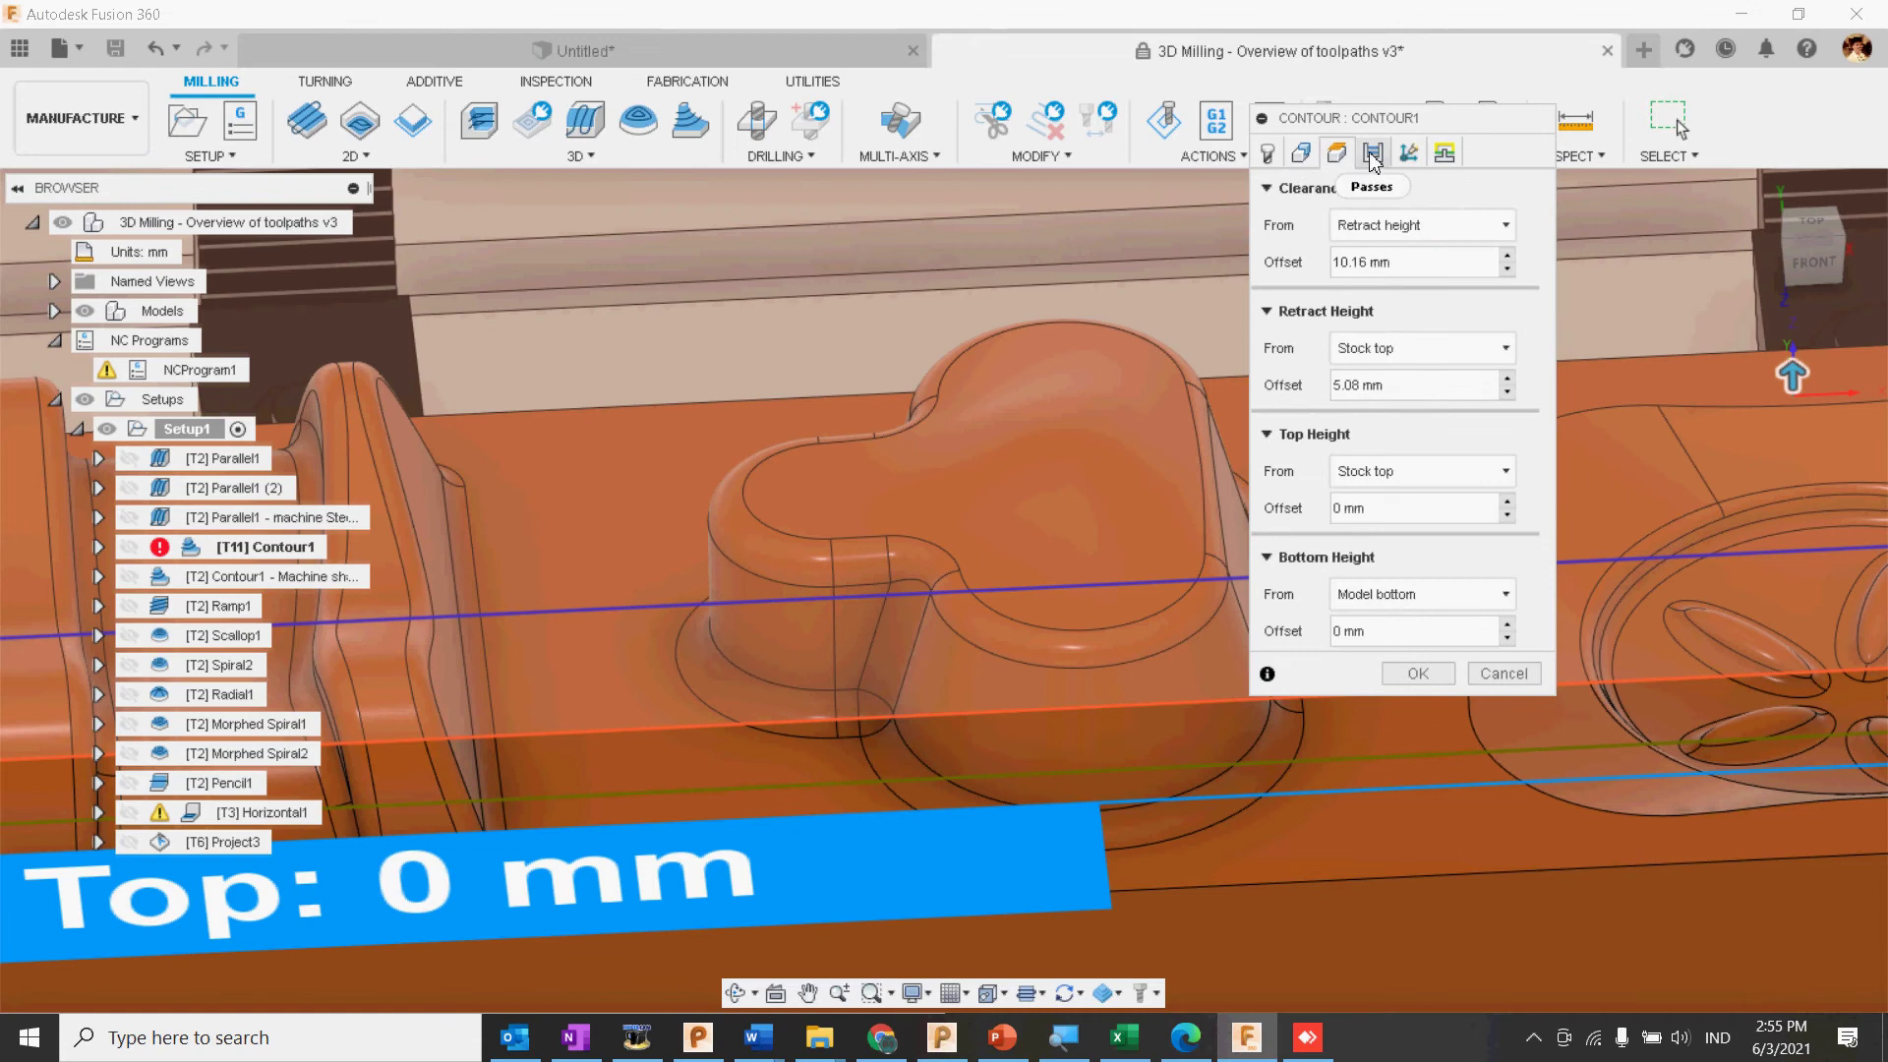
Step: Edit Contour1's maximum stepdown, review its linking settings and accept the changes to regenerate the toolpath
{"action": "left_click", "coordinate": [1374, 153]}
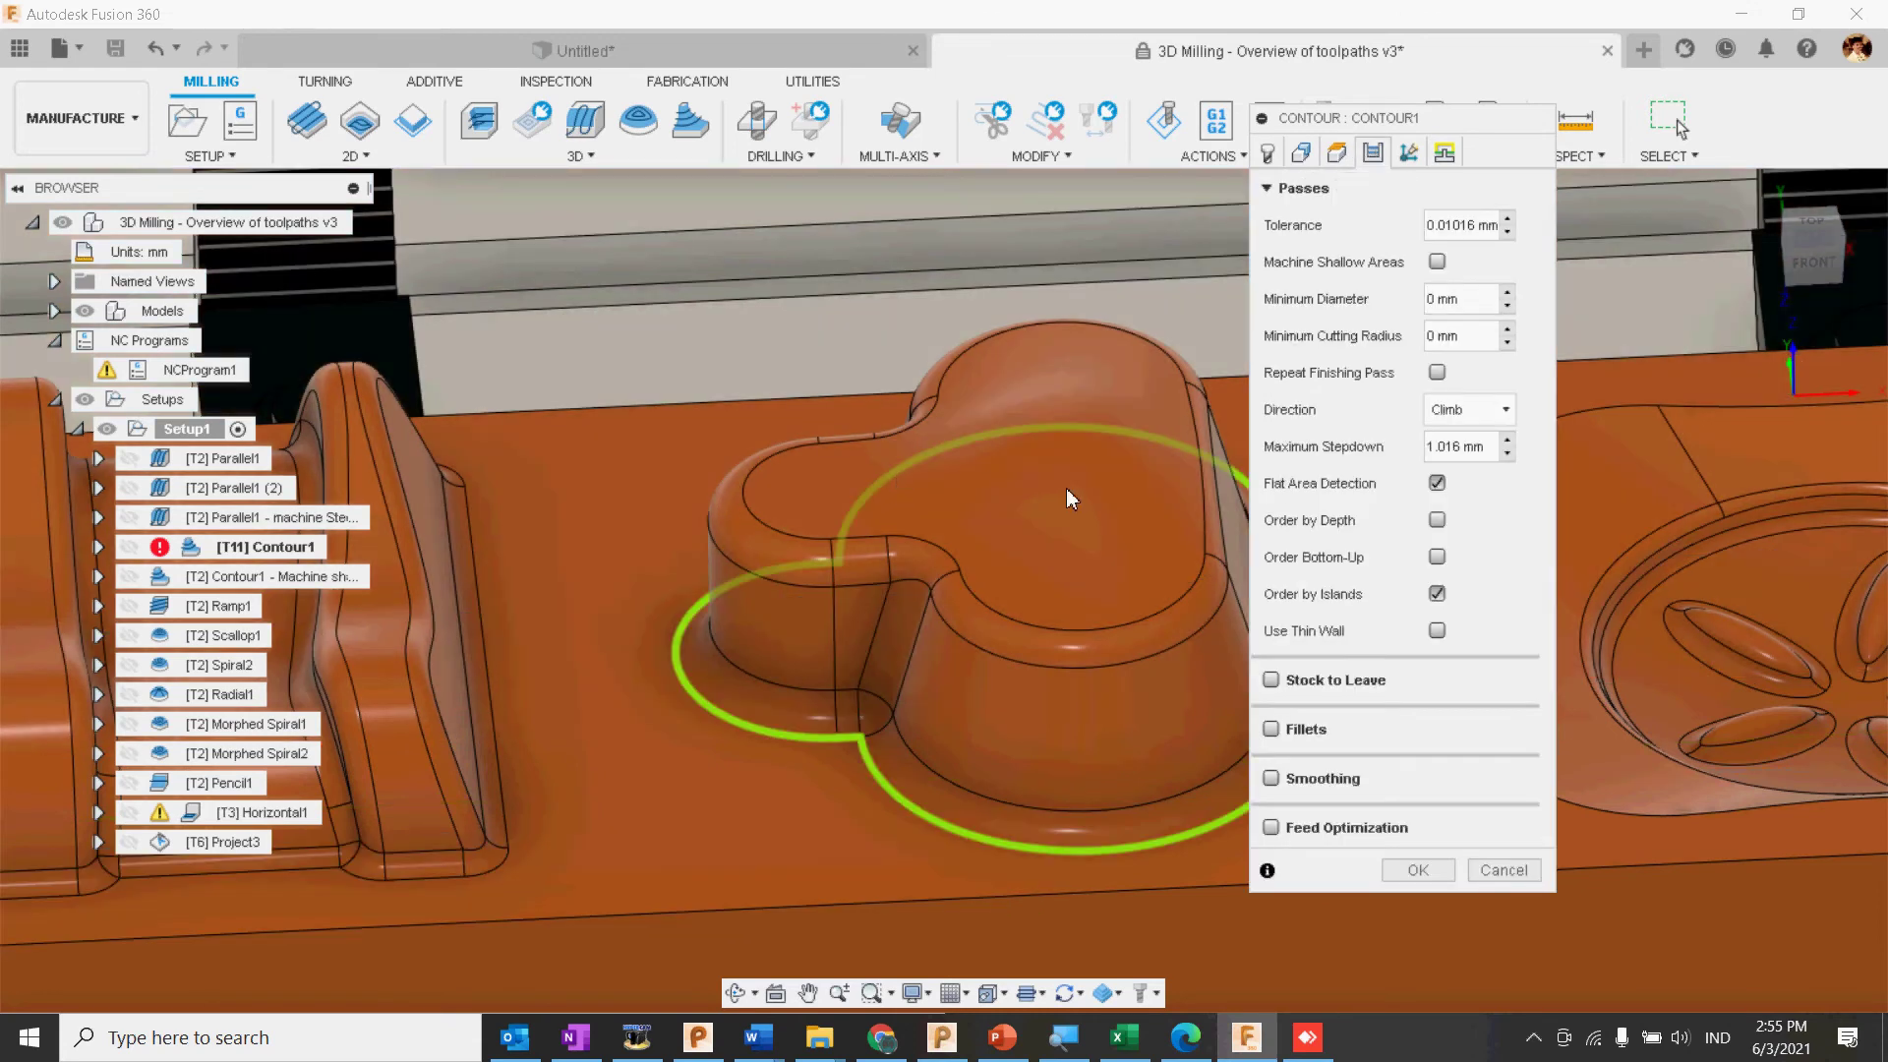
{"action": "middle_click_drag", "start_coordinate": [1066, 488], "coordinate": [1095, 464], "text": "shift"}
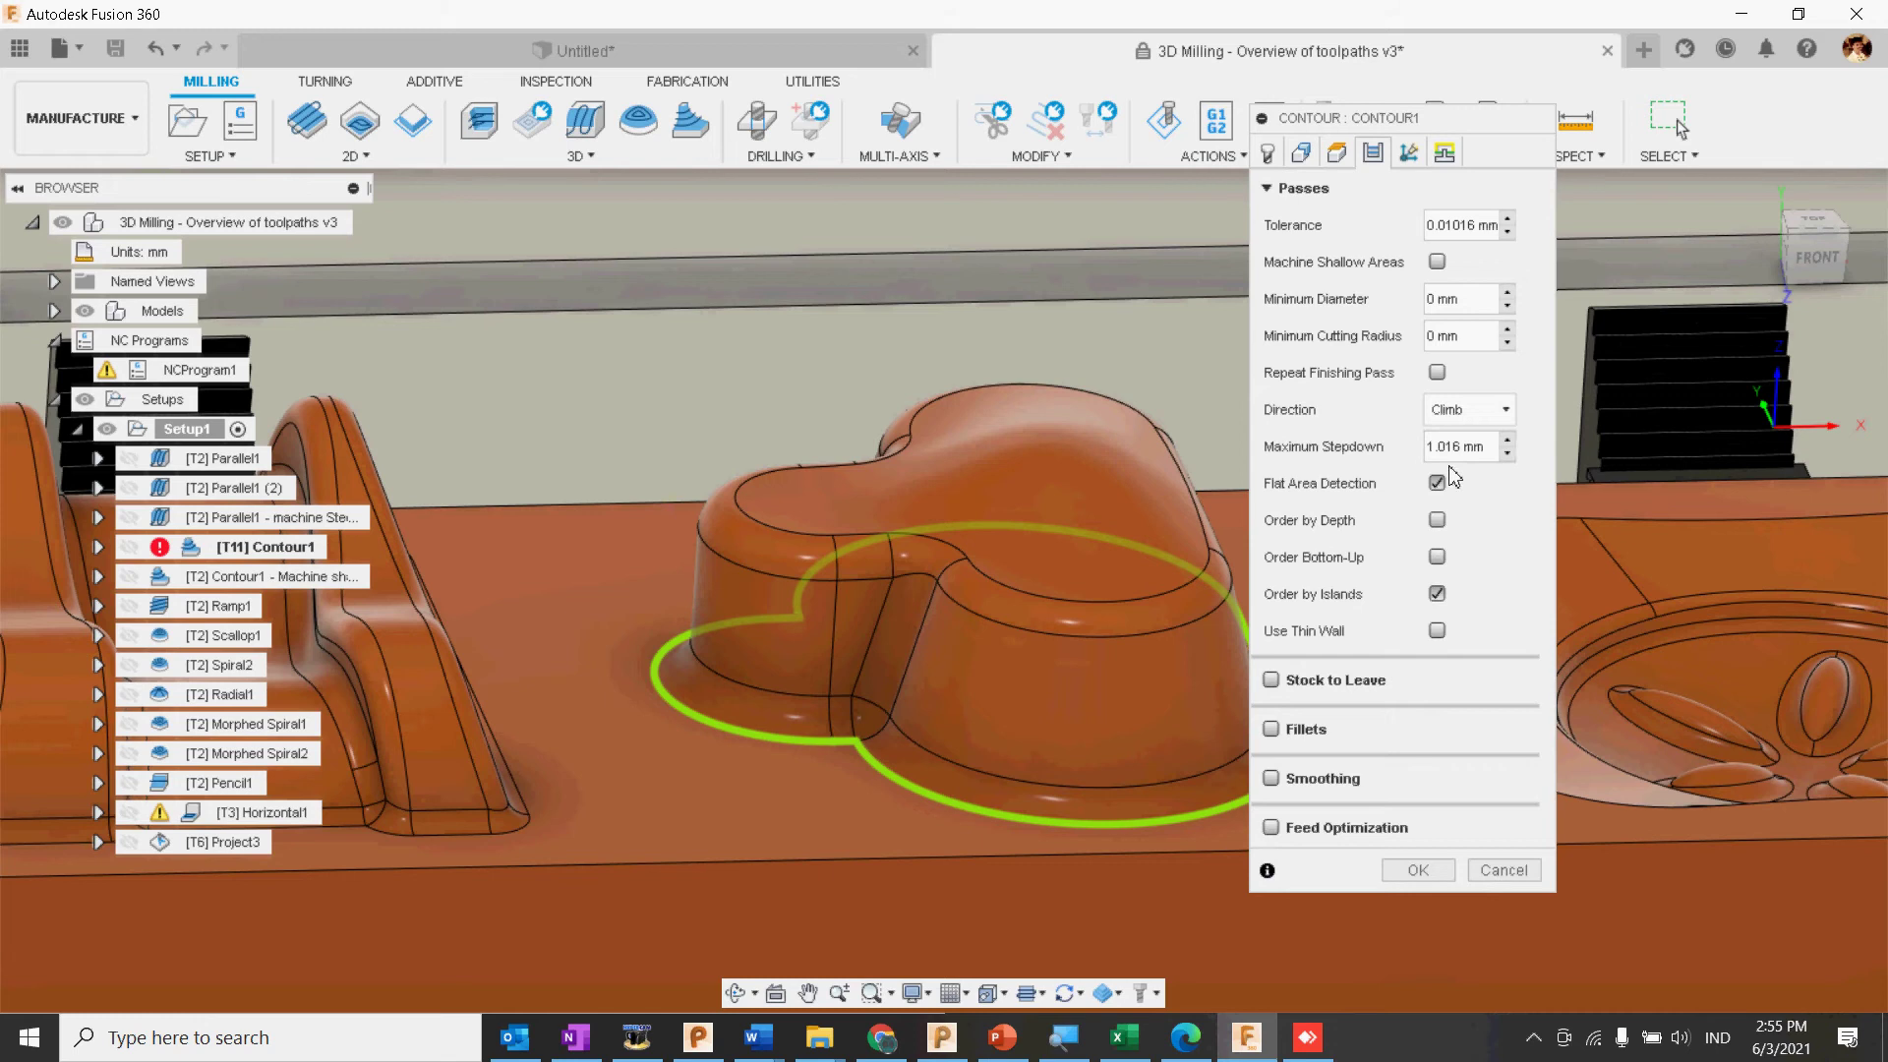
{"action": "left_click_drag", "start_coordinate": [1460, 449], "coordinate": [1436, 449]}
{"action": "left_click", "coordinate": [1445, 154]}
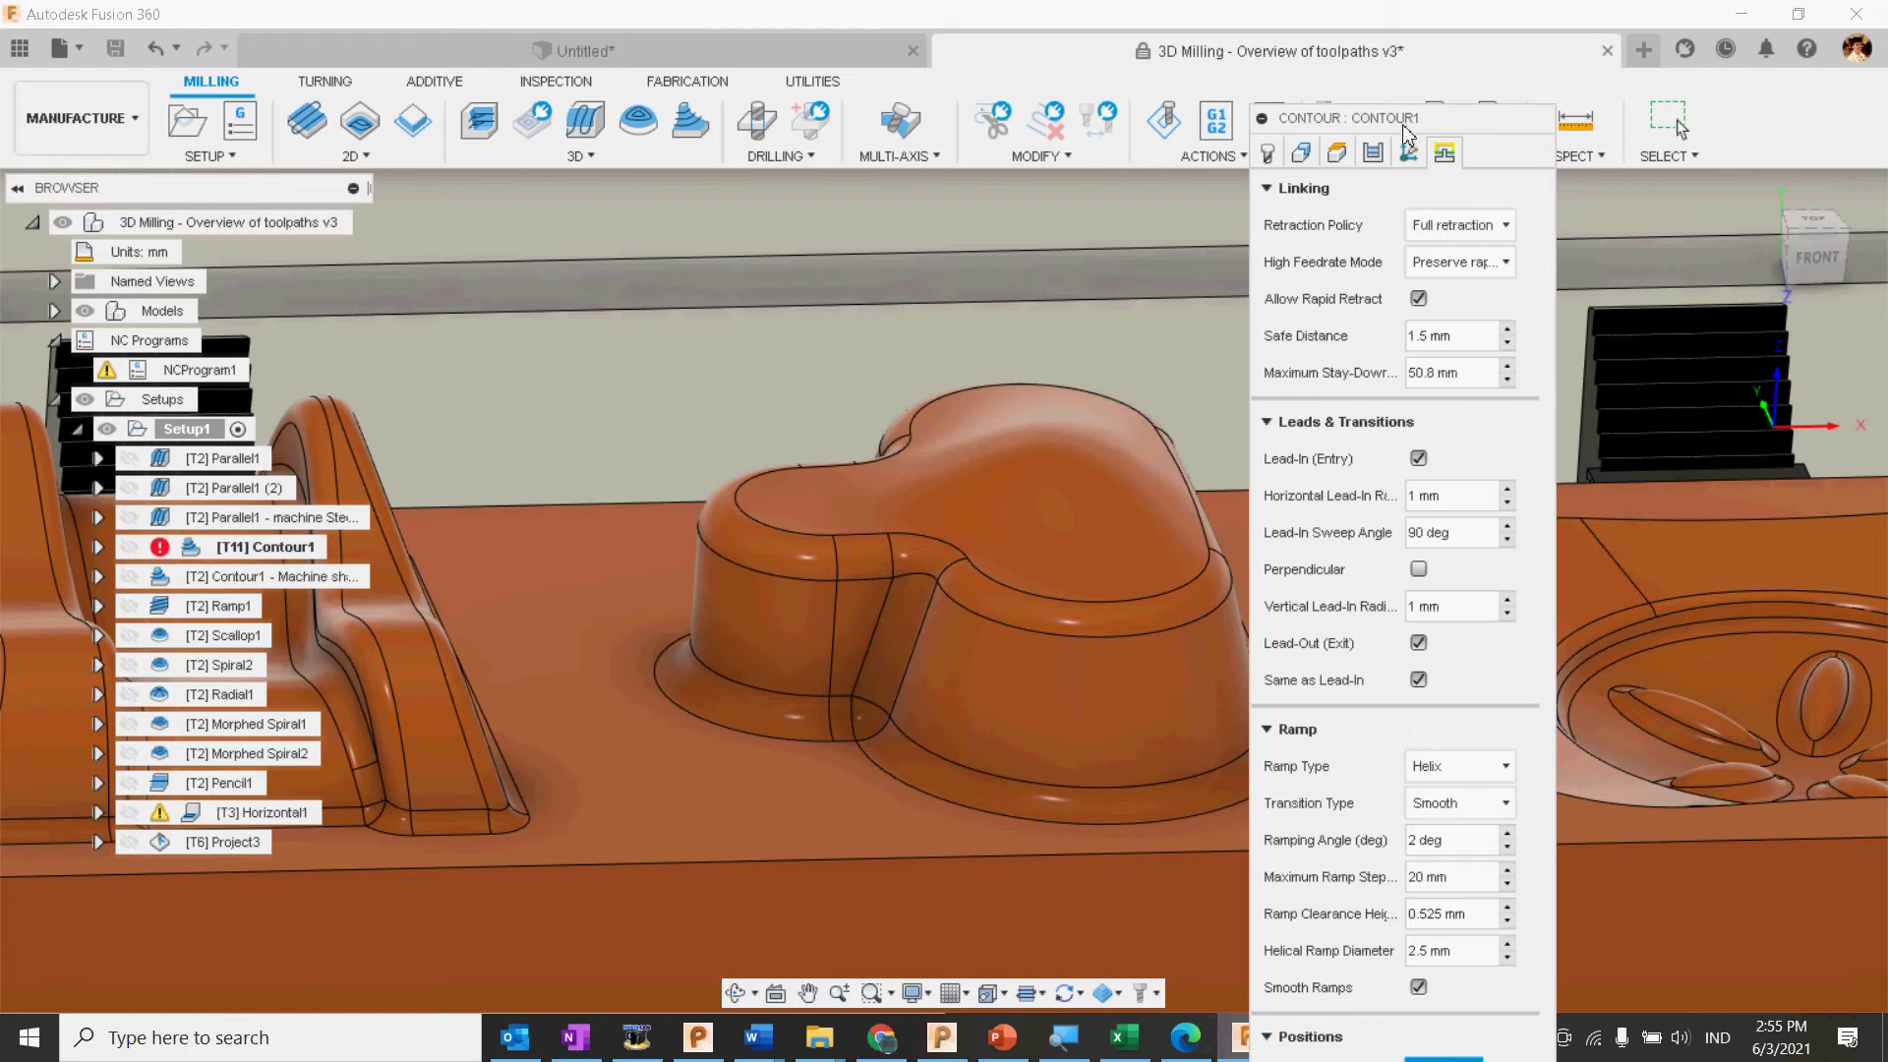
{"action": "left_click_drag", "start_coordinate": [1408, 121], "coordinate": [1450, 19]}
{"action": "left_click", "coordinate": [1462, 1013]}
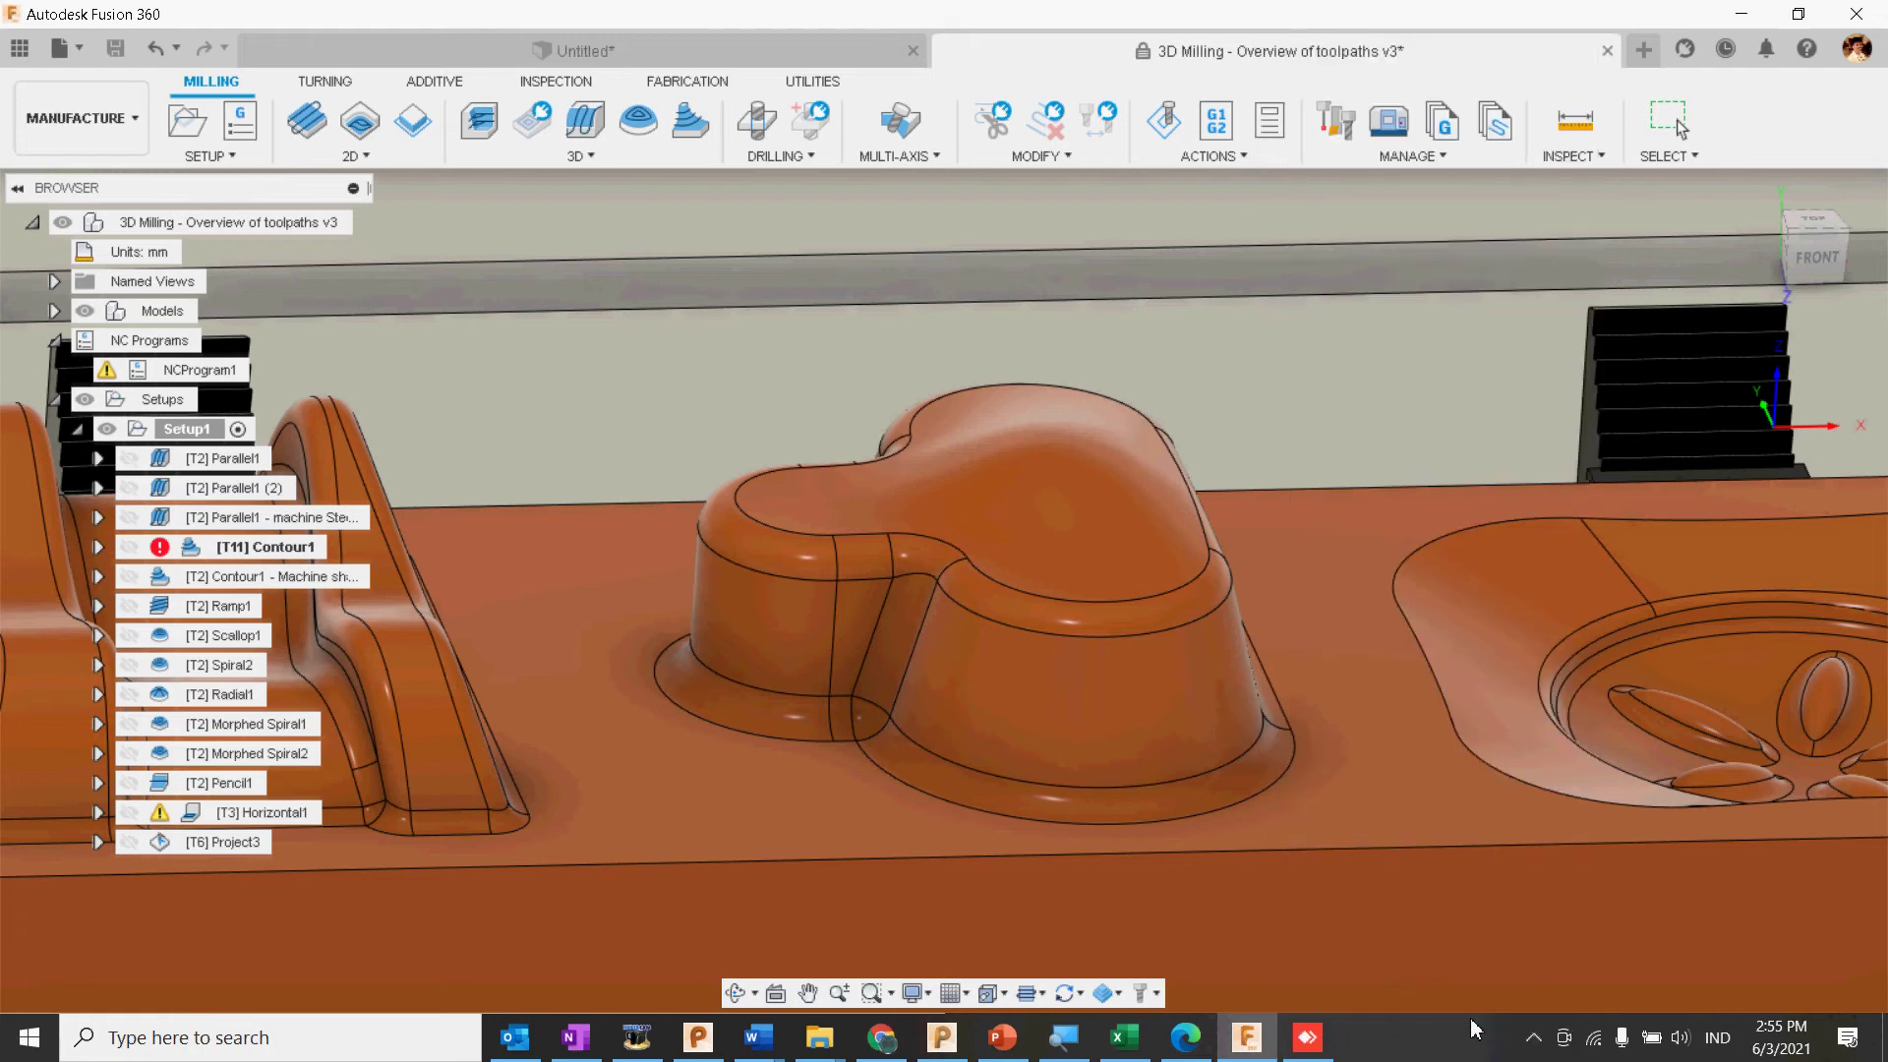
Step: Inspect the regenerated Contour1 toolpath over the top and steep walls of the clover-shaped boss
{"action": "middle_click_drag", "start_coordinate": [807, 913], "coordinate": [823, 918], "text": "shift"}
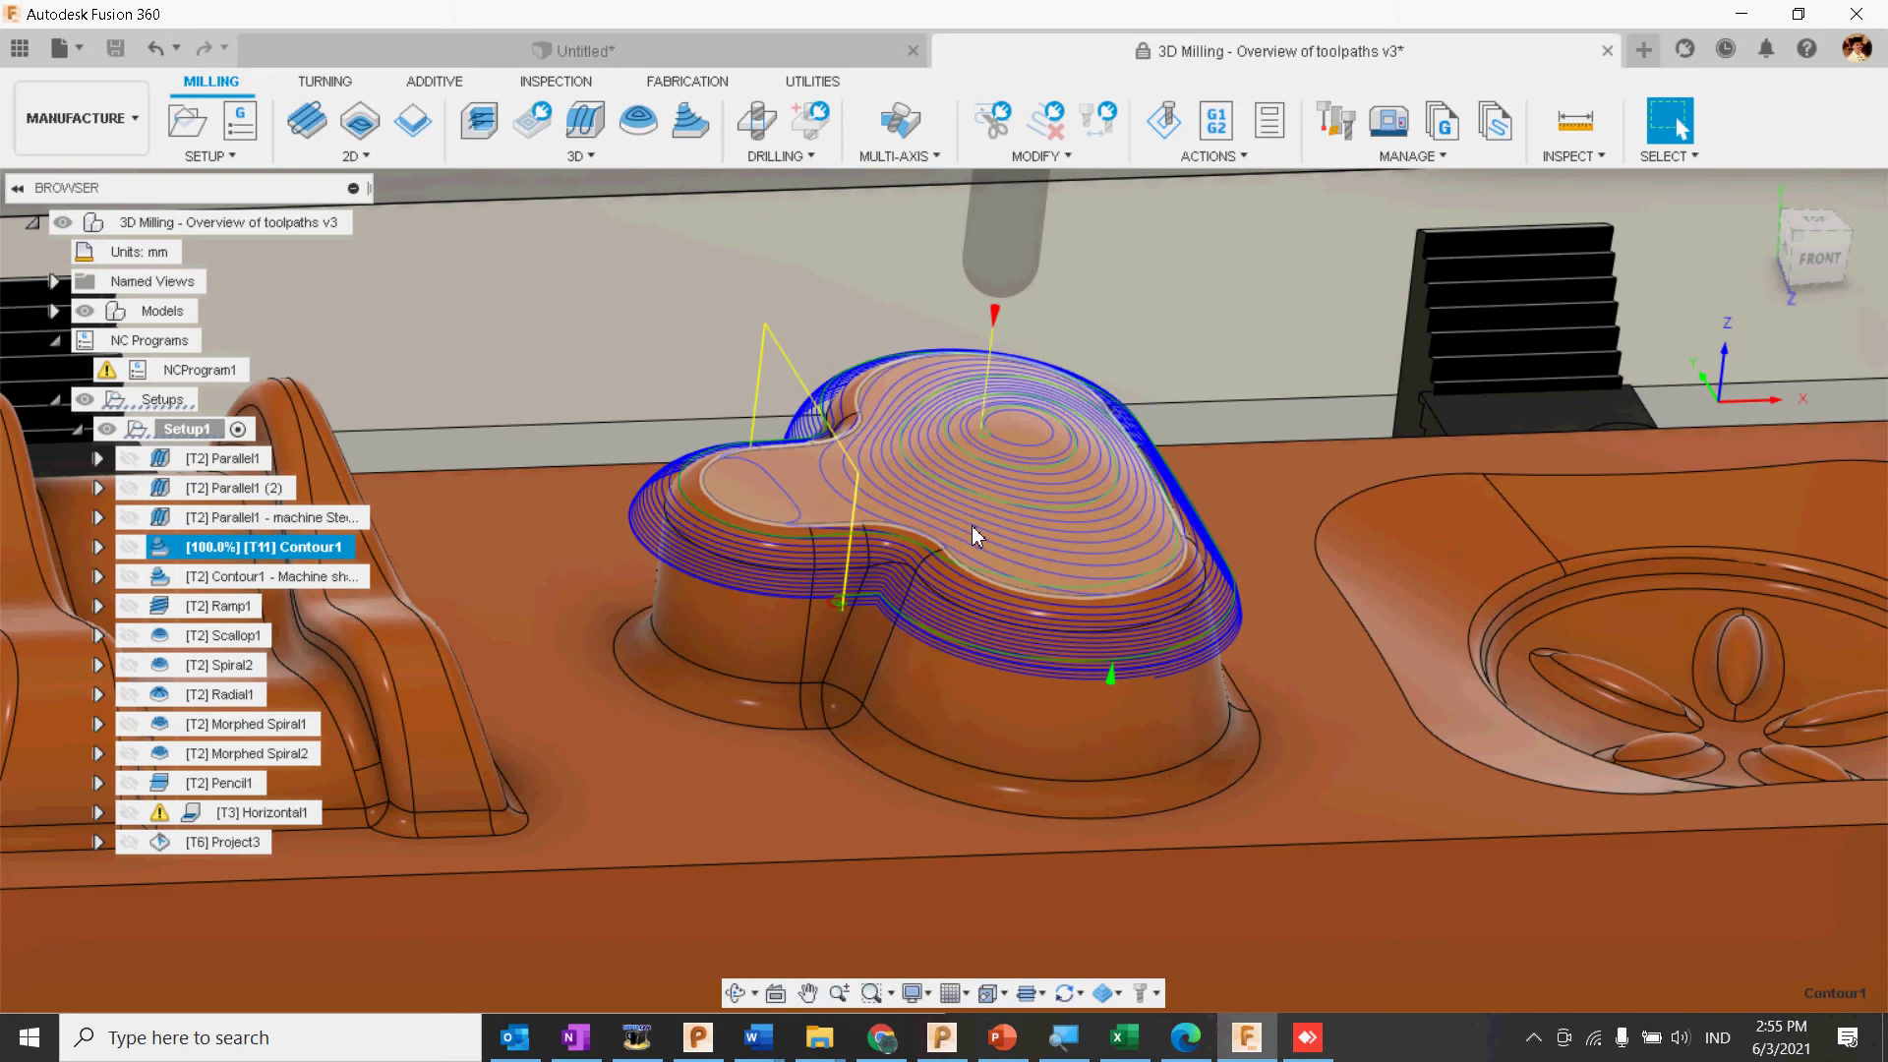
{"action": "middle_click_drag", "start_coordinate": [976, 536], "coordinate": [875, 700], "text": "shift"}
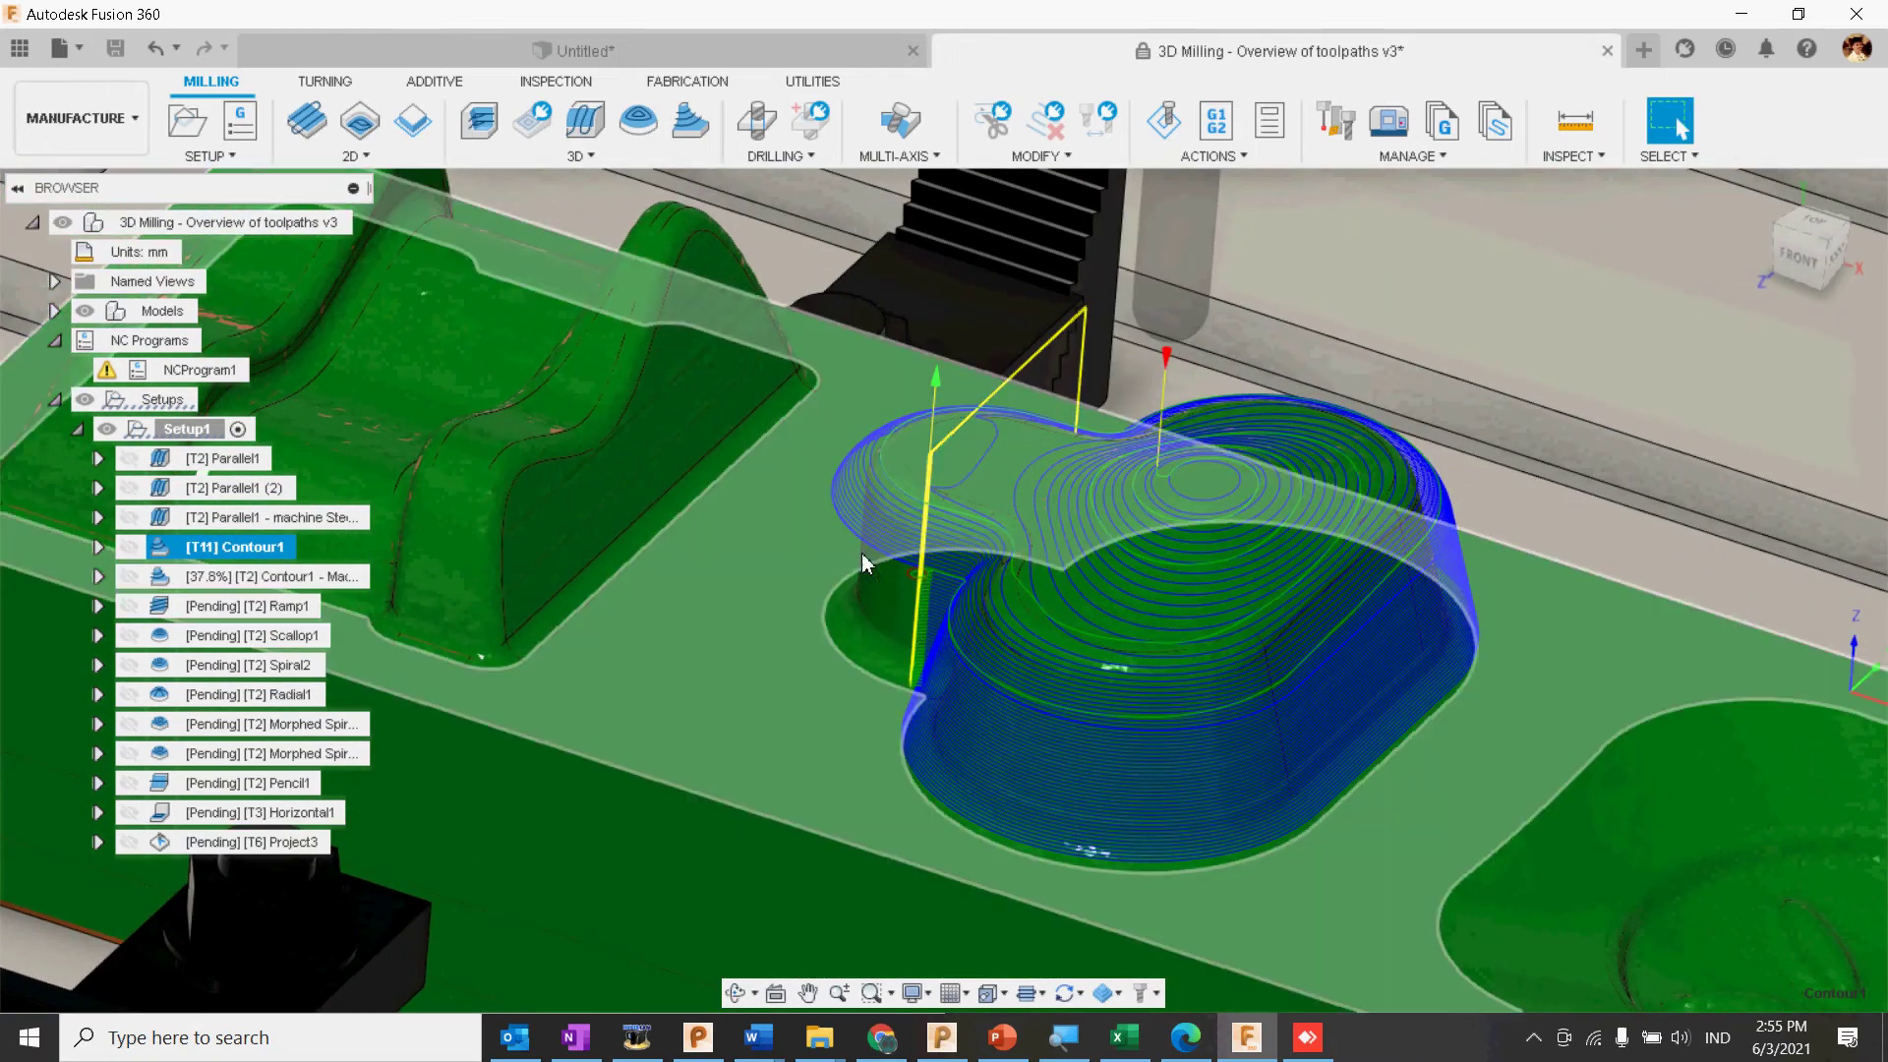
{"action": "middle_click_drag", "start_coordinate": [1012, 661], "coordinate": [1057, 865]}
{"action": "middle_click_drag", "start_coordinate": [1057, 866], "coordinate": [1050, 738], "text": "shift"}
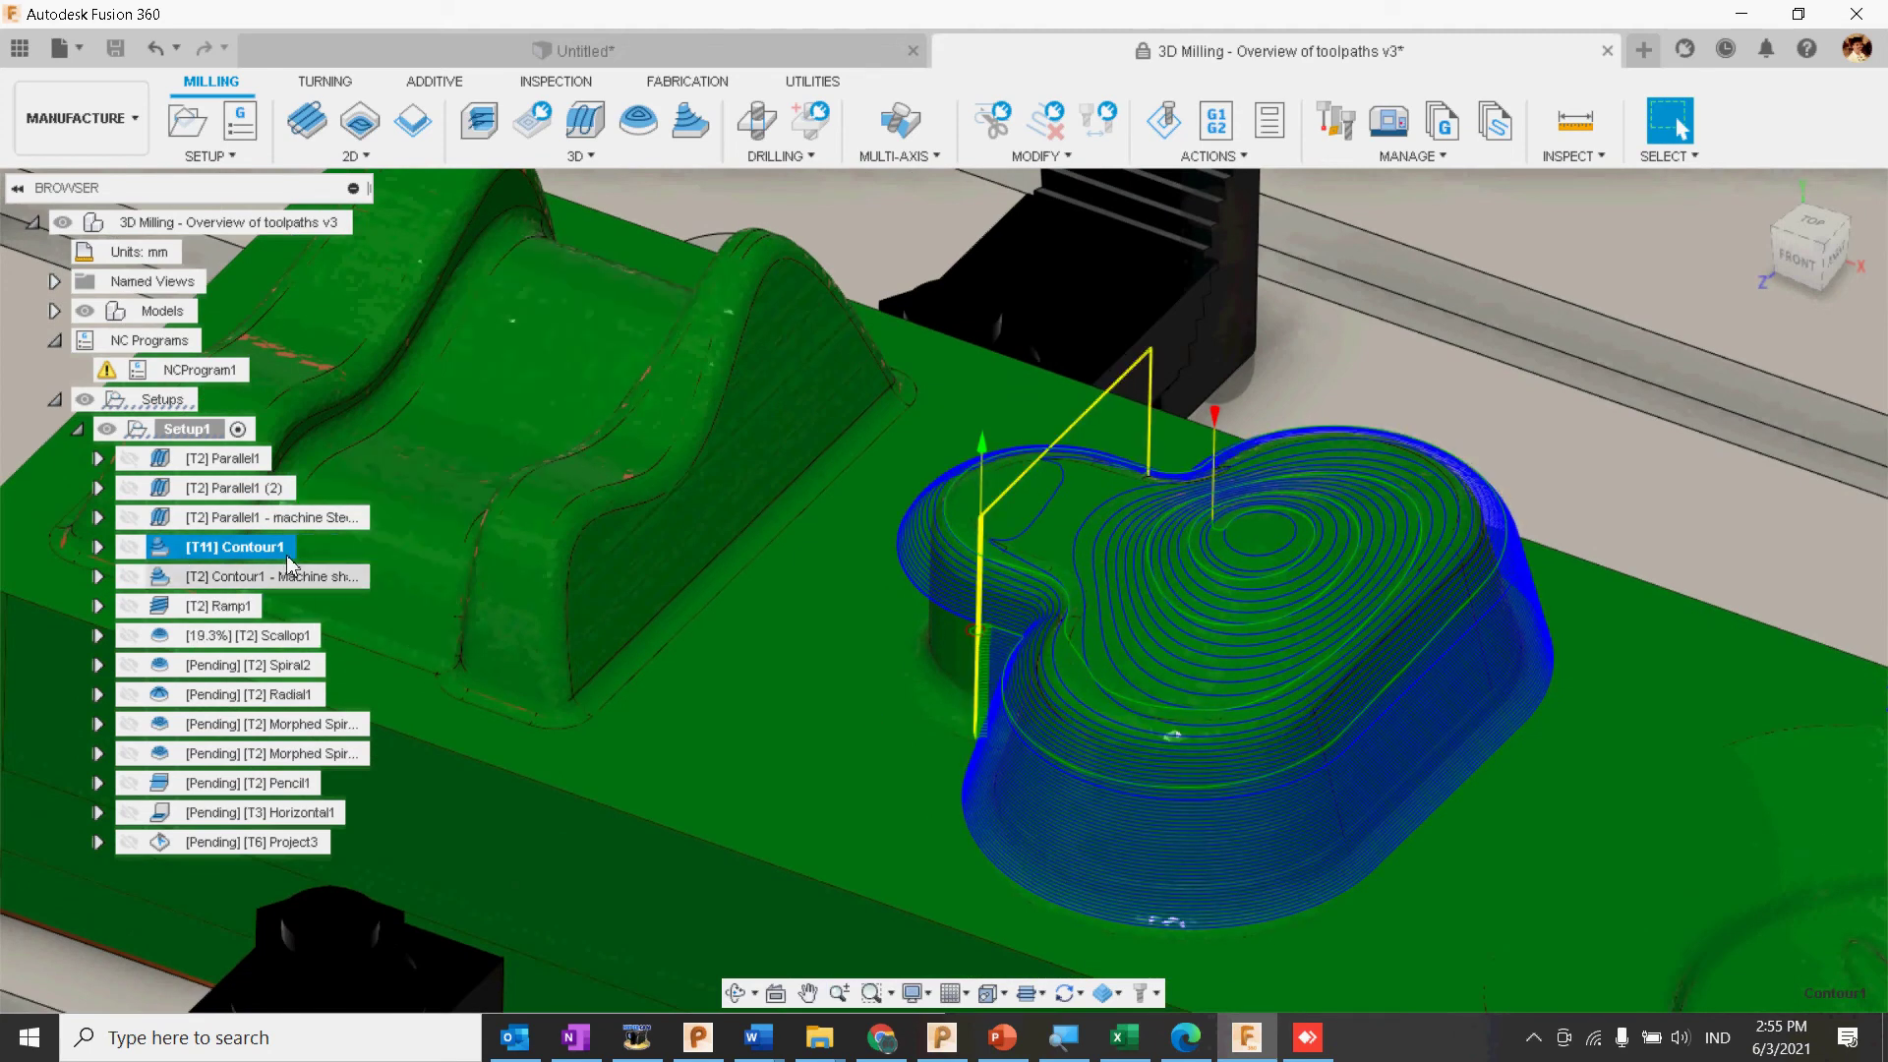
{"action": "mouse_move", "coordinate": [1033, 747]}
{"action": "middle_mouse_down", "text": "shift"}
{"action": "mouse_move", "coordinate": [1053, 798]}
{"action": "mouse_move", "coordinate": [1046, 732]}
{"action": "middle_mouse_up", "text": "shift"}
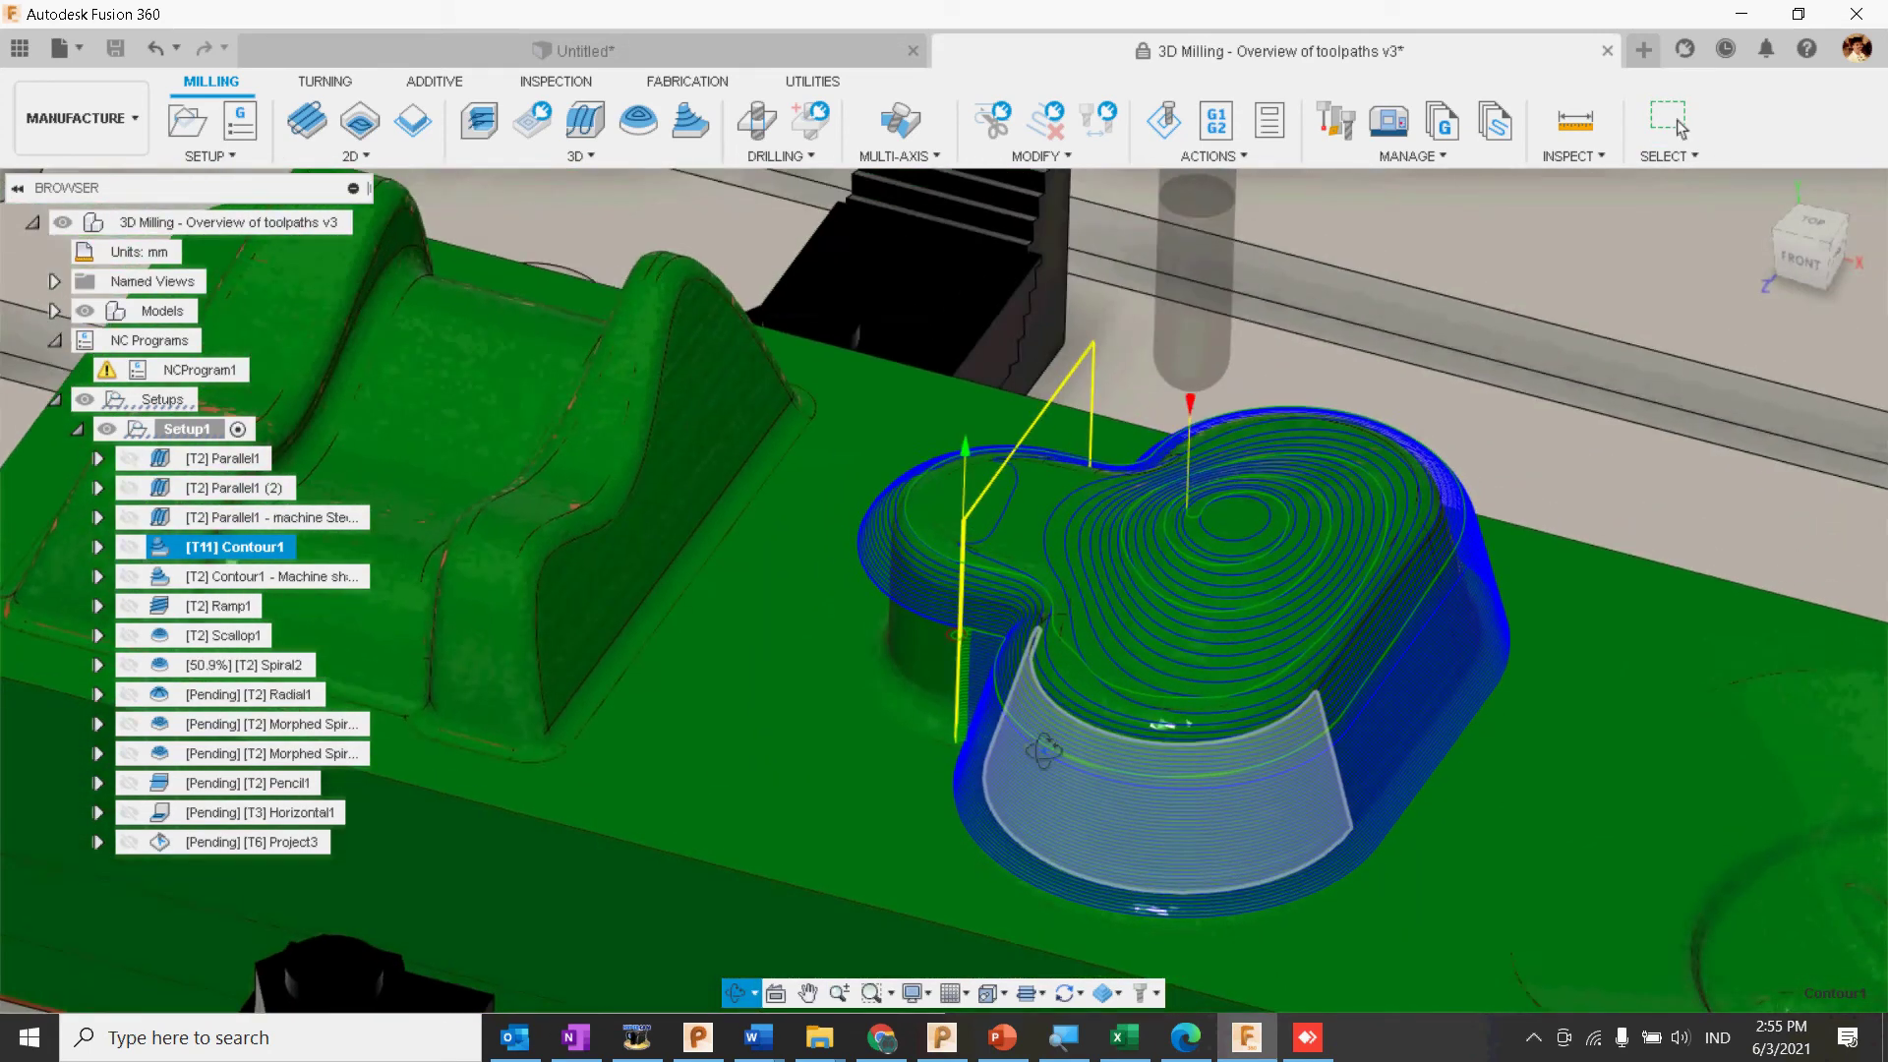
Step: Examine the sloped rounded-square surface surrounding the circular pocket, without the toolpath displayed
{"action": "middle_click_drag", "start_coordinate": [1242, 824], "coordinate": [691, 744]}
{"action": "middle_click_drag", "start_coordinate": [1283, 878], "coordinate": [1108, 688]}
{"action": "middle_click_drag", "start_coordinate": [1205, 795], "coordinate": [1100, 792]}
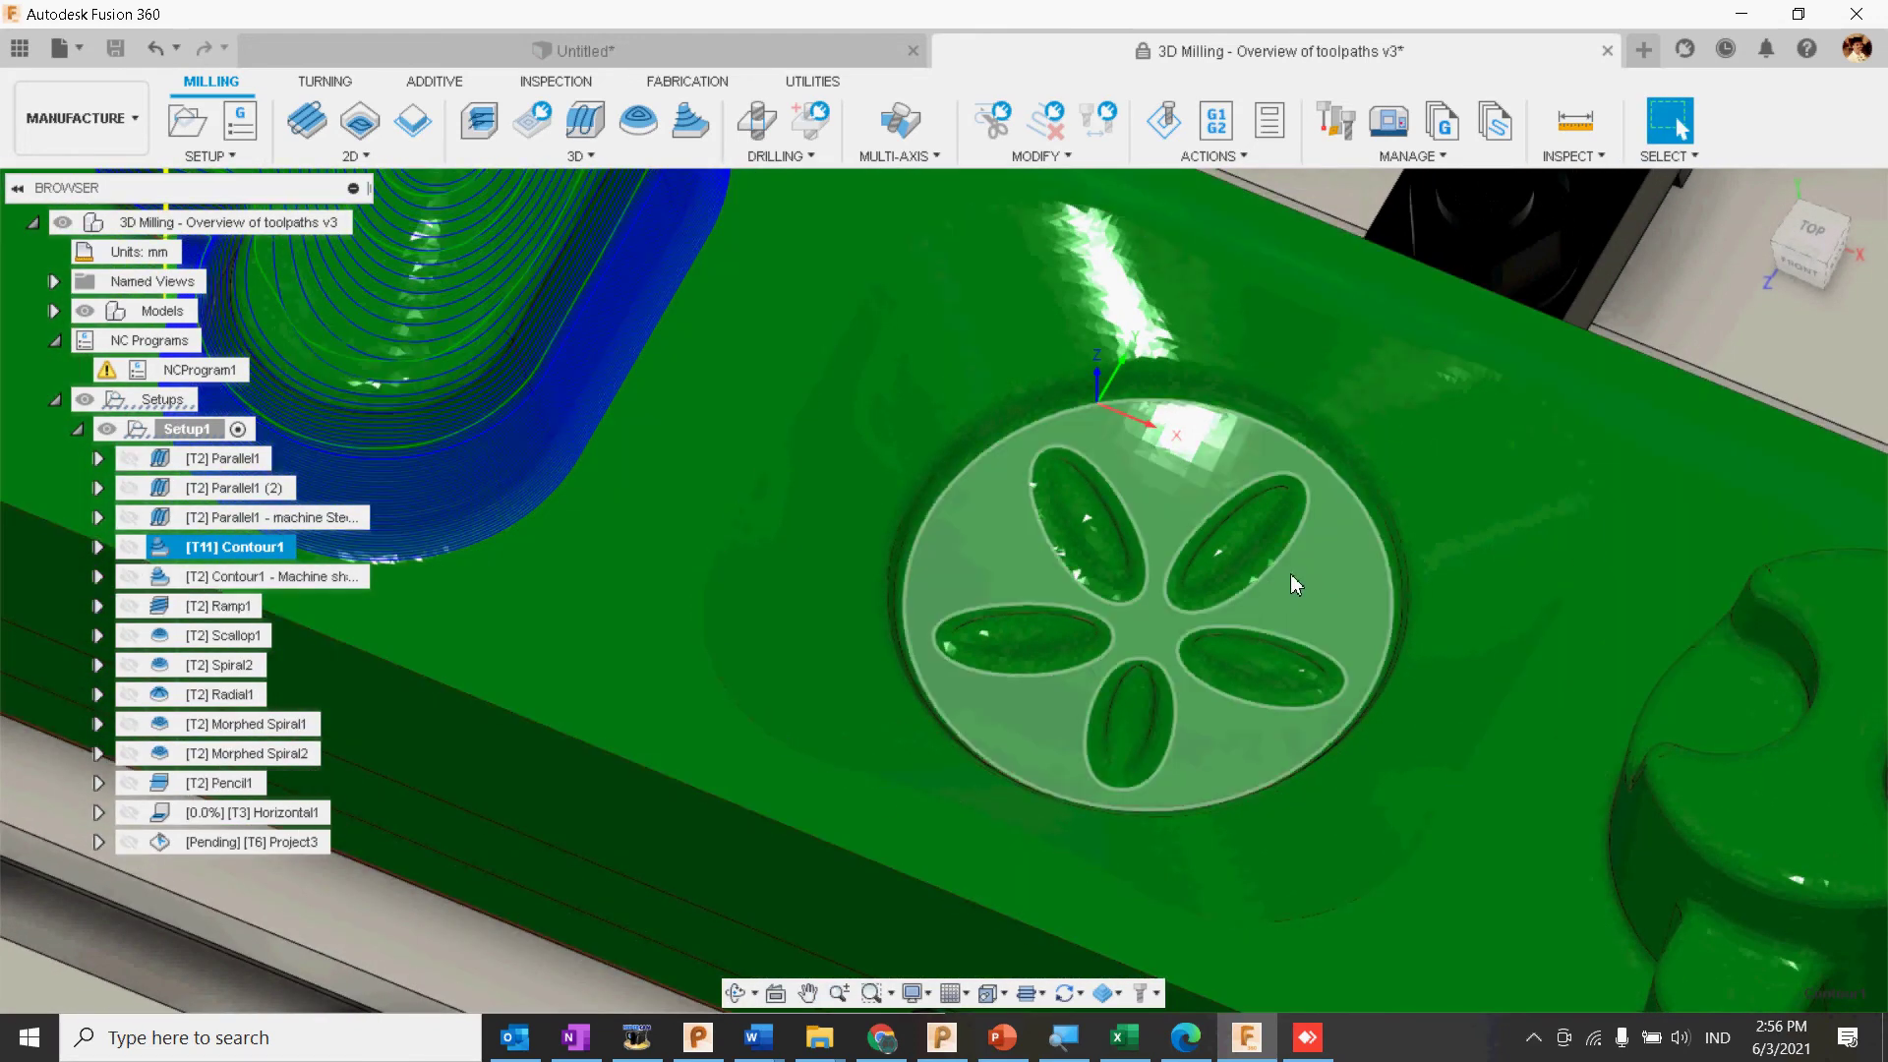
{"action": "right_click", "coordinate": [138, 424]}
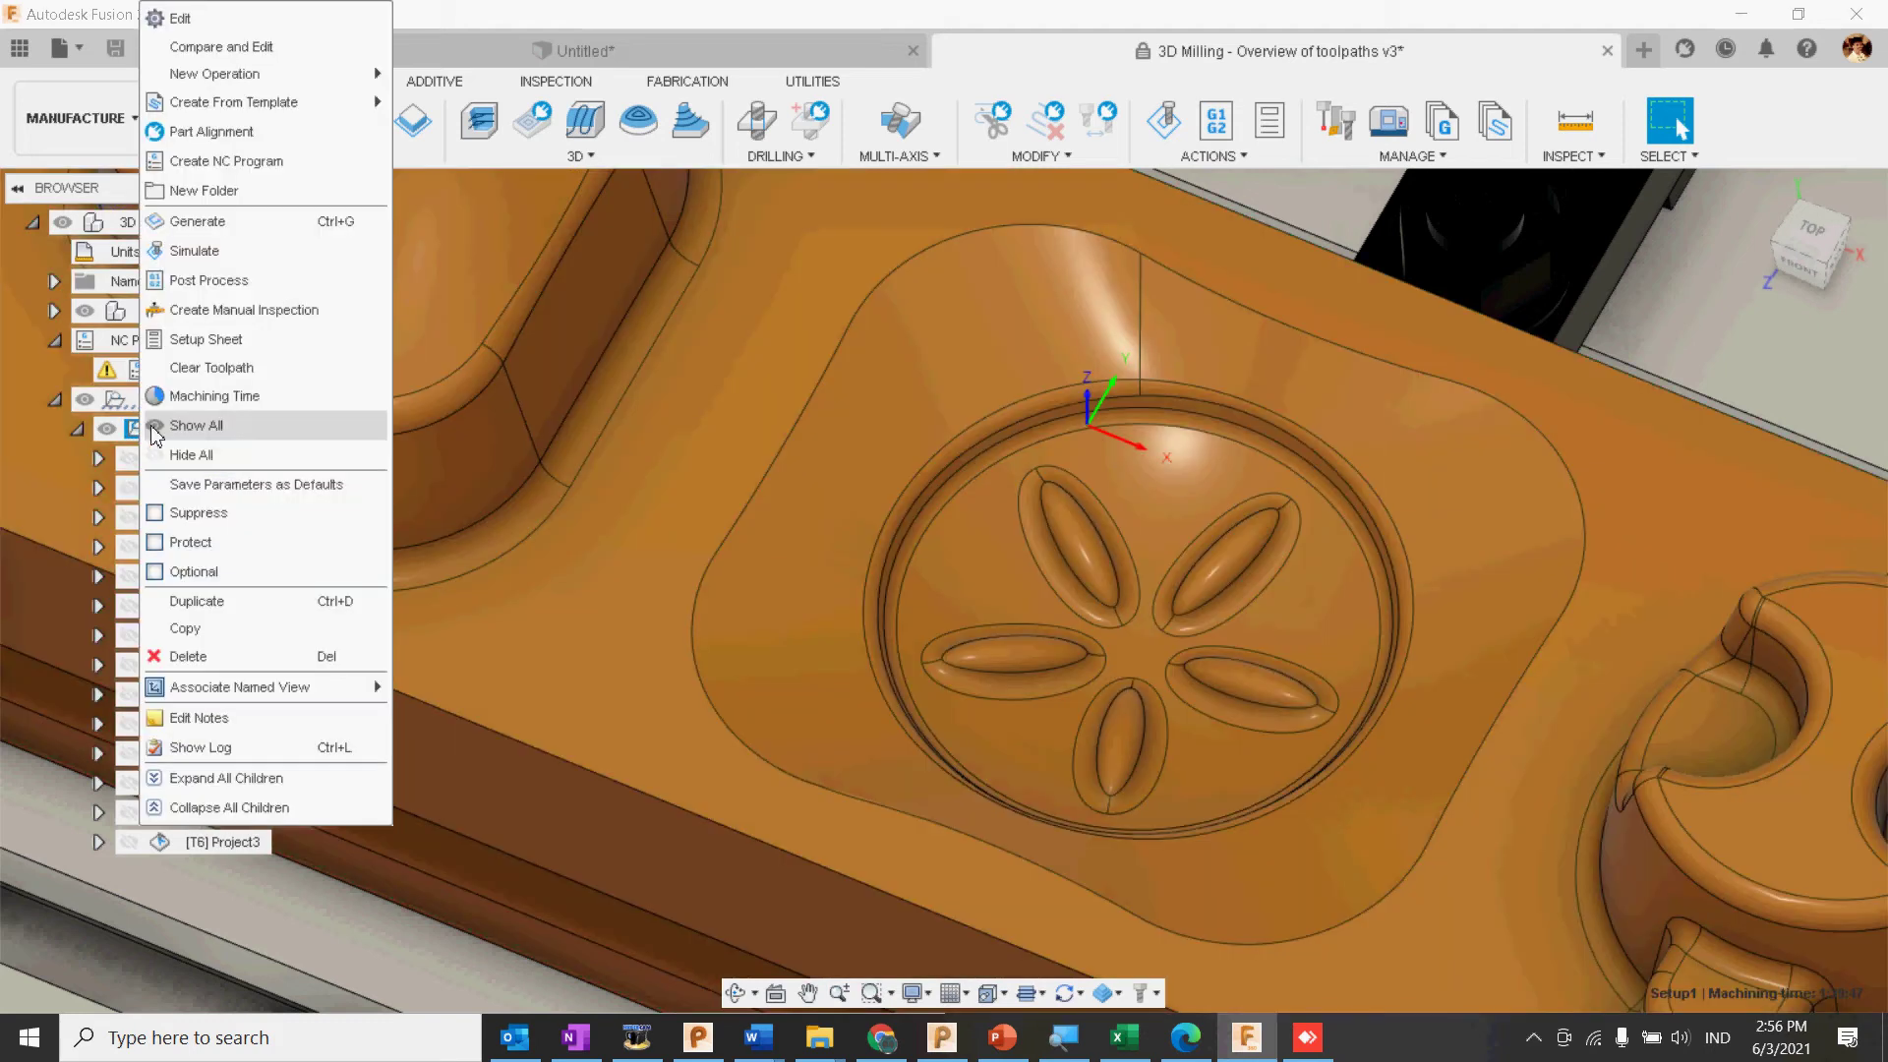
{"action": "left_click", "coordinate": [1515, 439]}
{"action": "left_click", "coordinate": [1139, 339]}
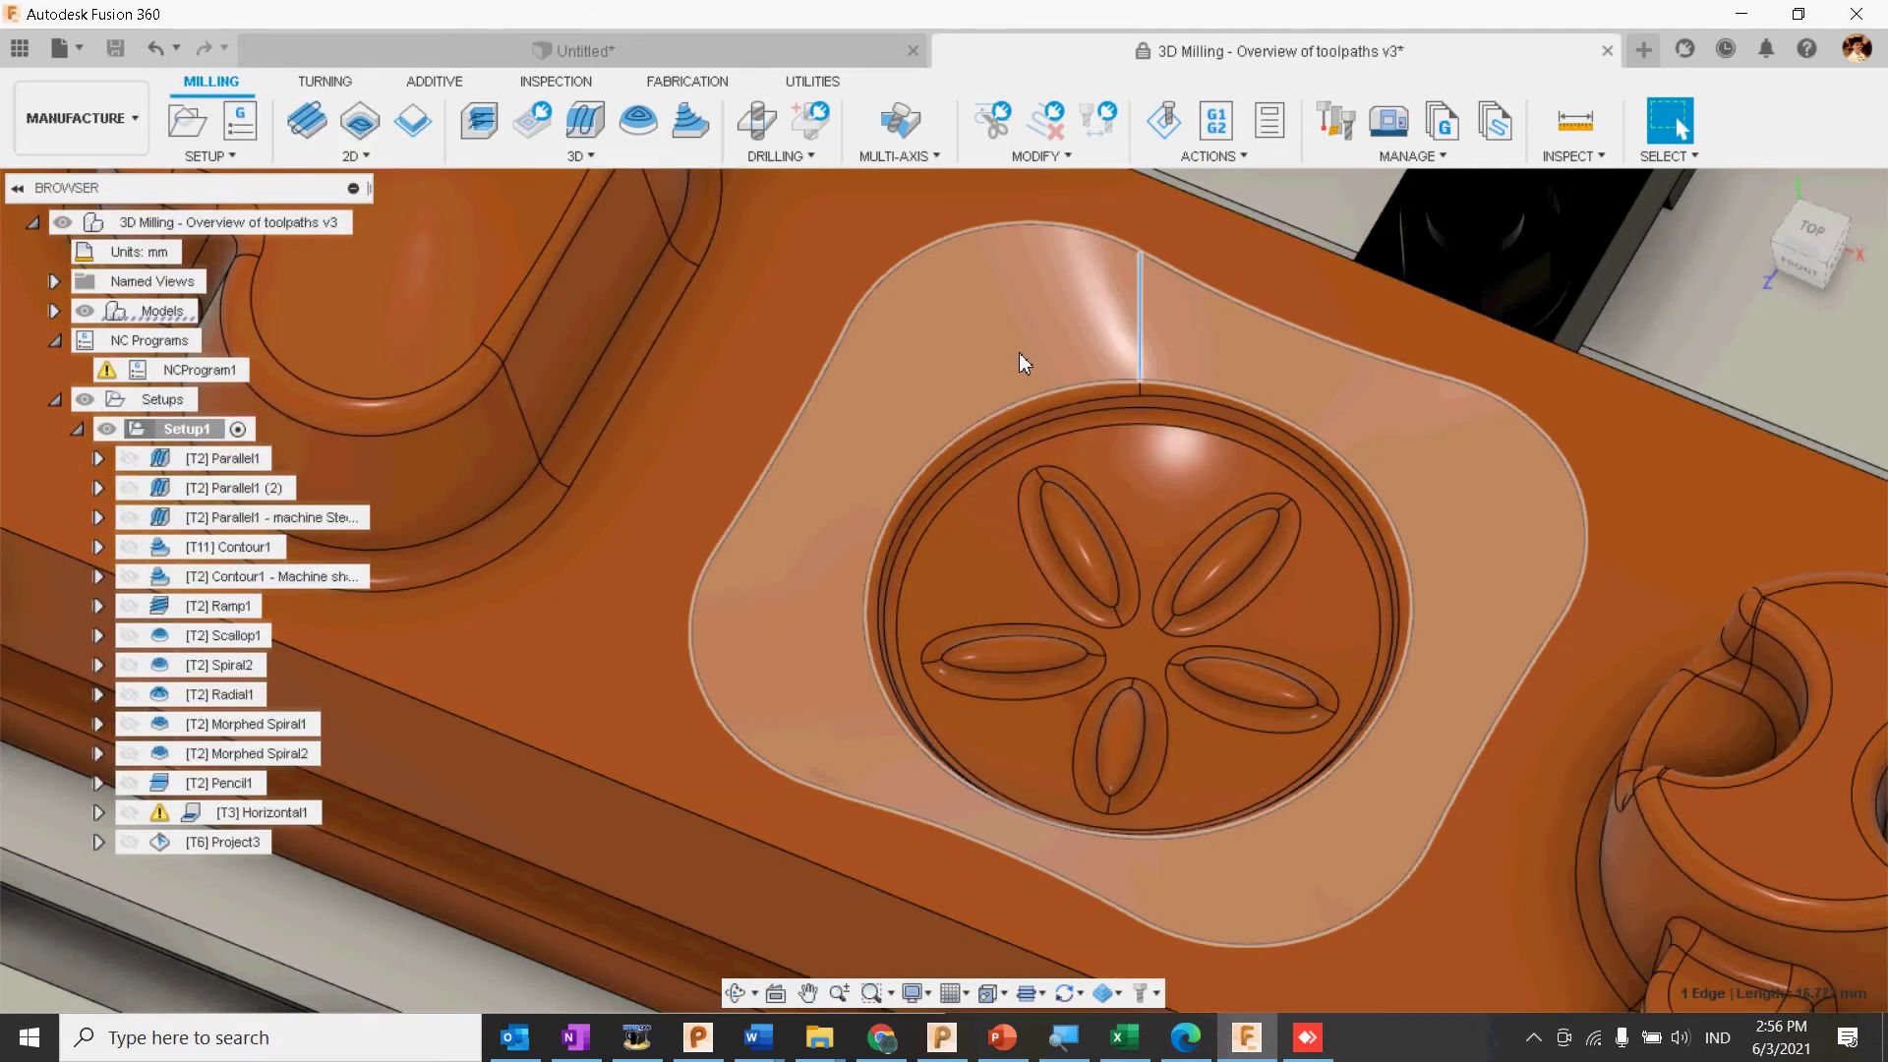
{"action": "middle_click_drag", "start_coordinate": [790, 598], "coordinate": [893, 528], "text": "shift"}
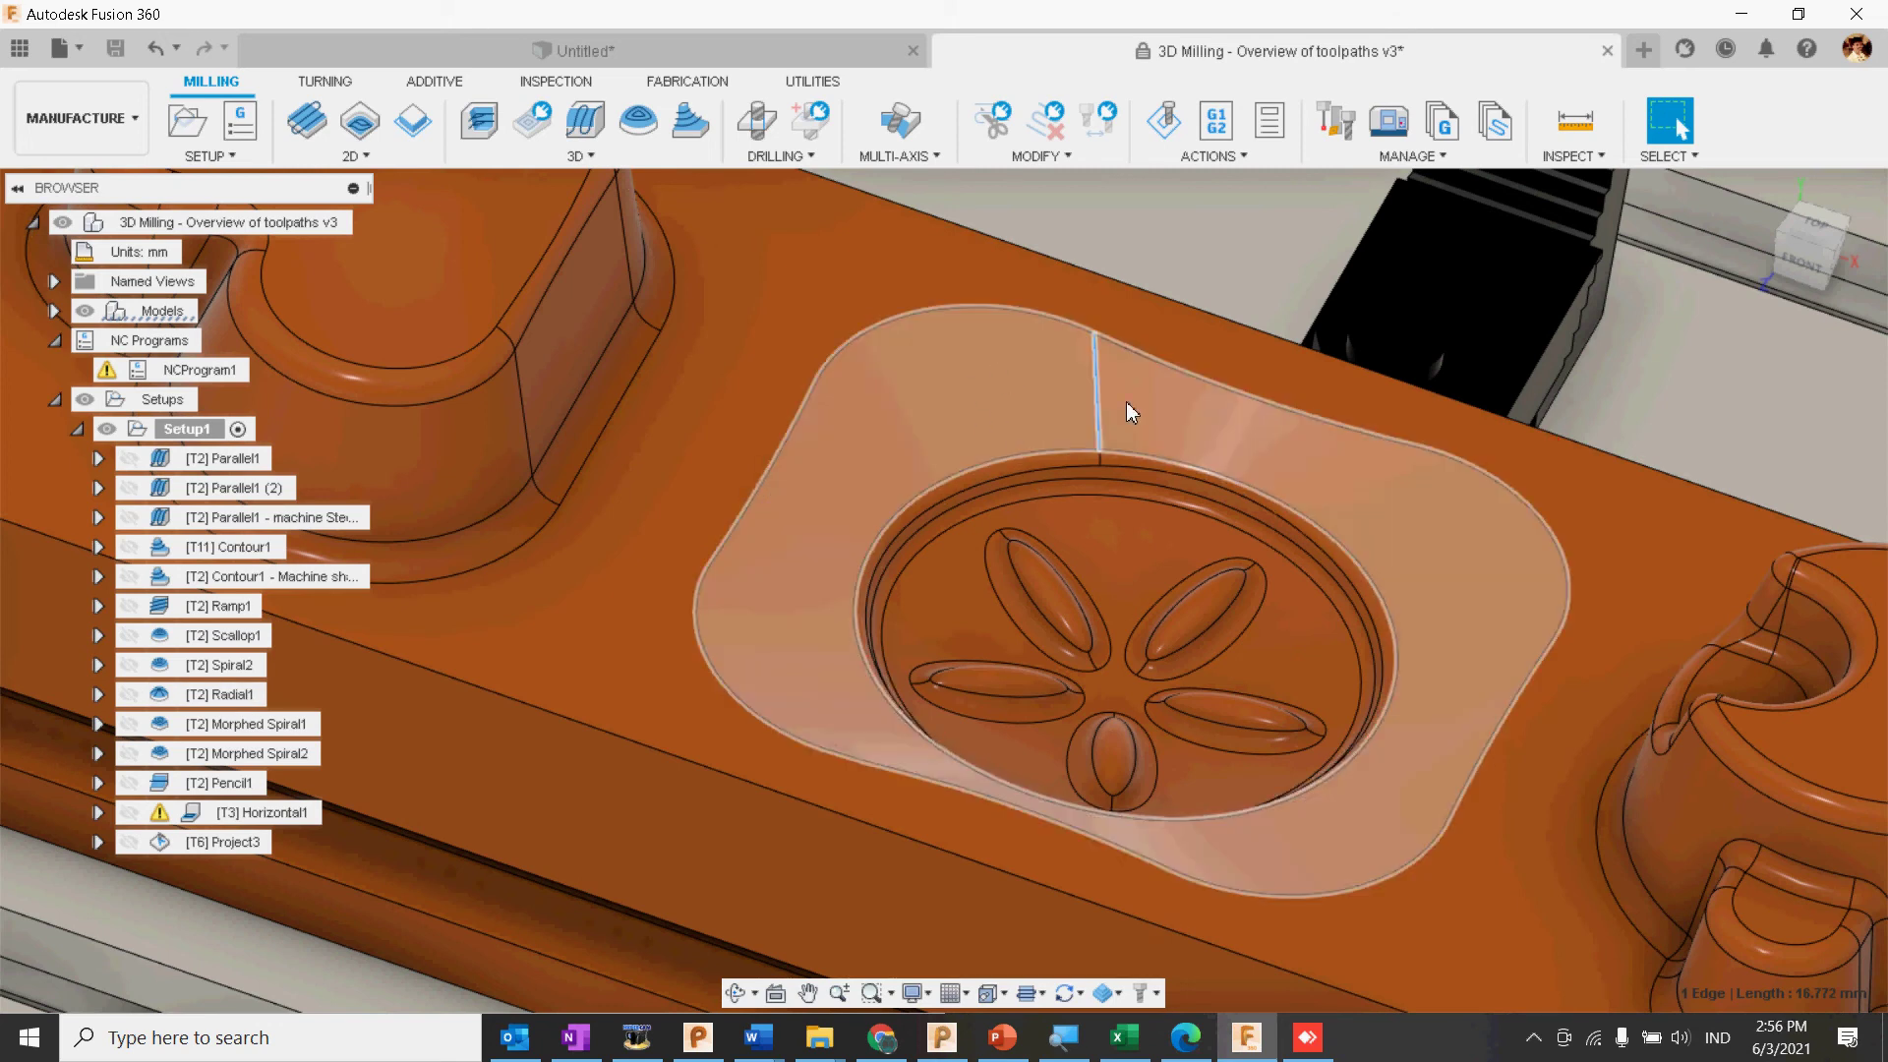
Step: Create a 3D Radial operation with tool 11 - Ø10mm ball end mill from the FUSION TOOLS library
{"action": "left_click", "coordinate": [589, 158]}
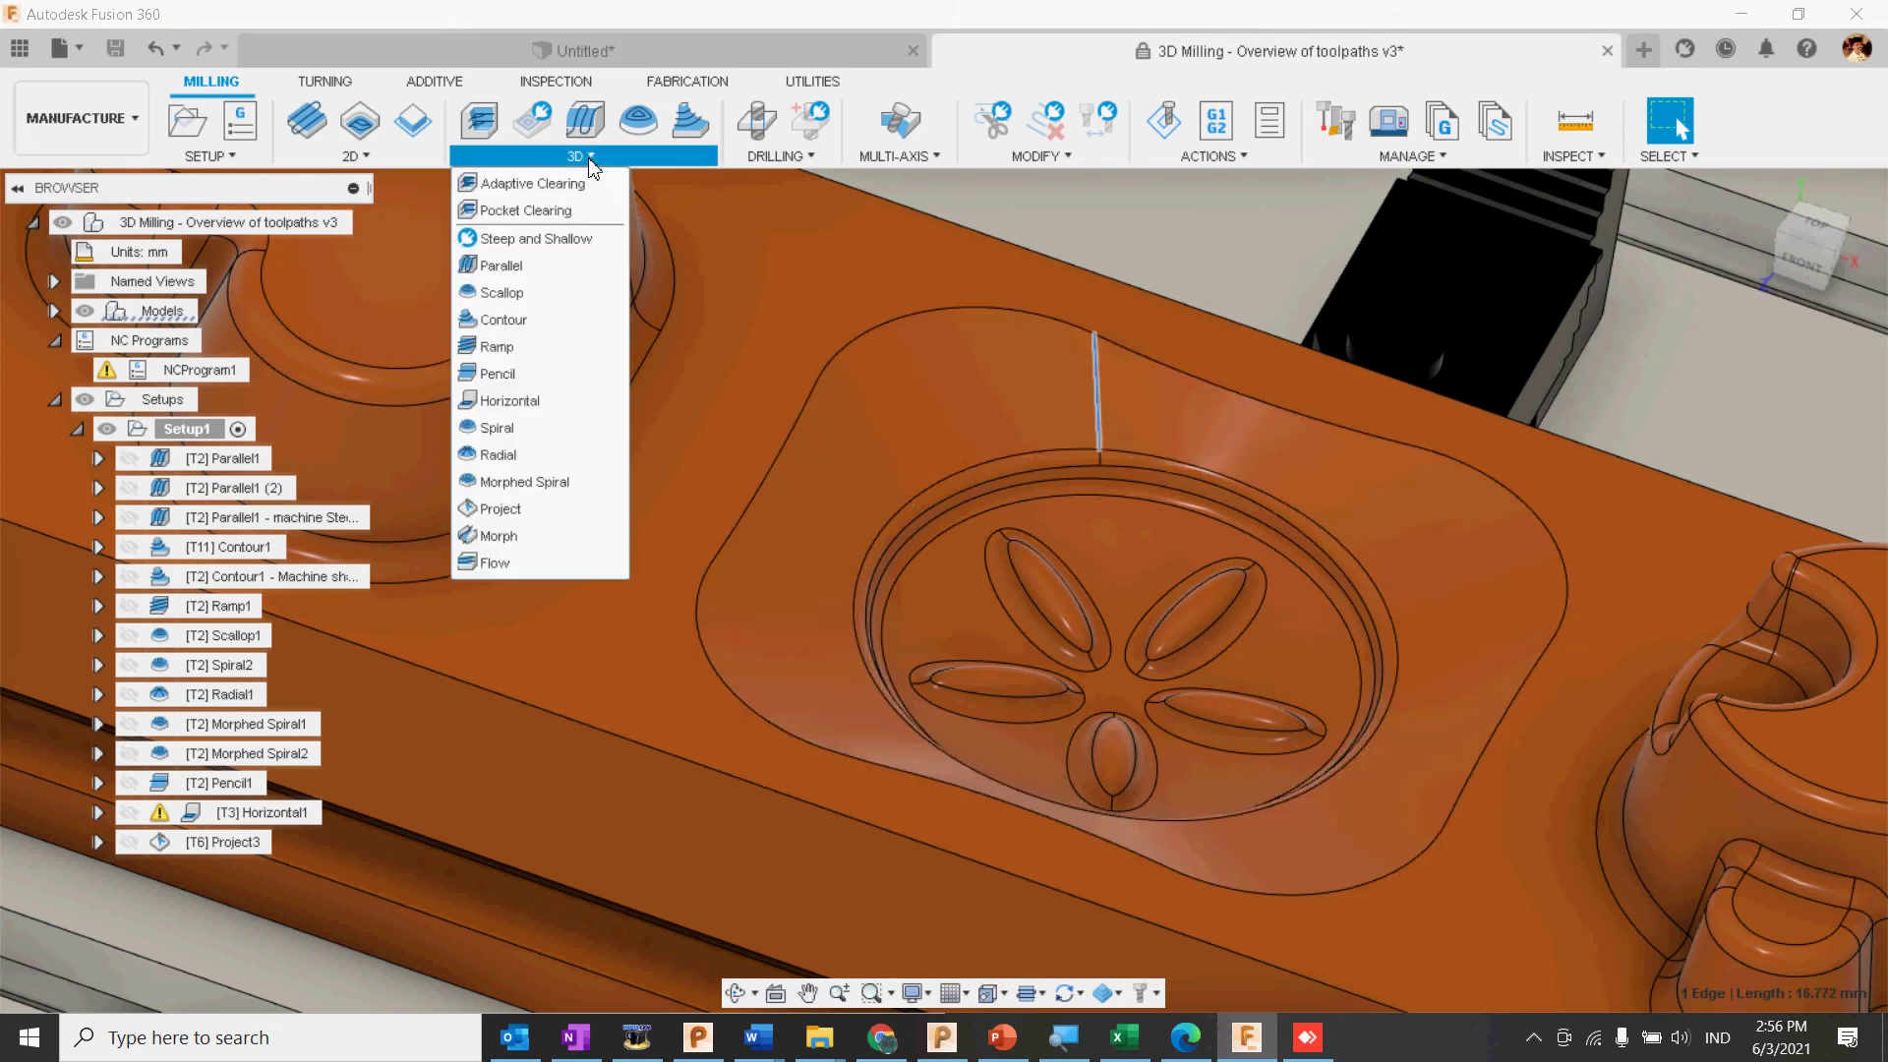
{"action": "left_click", "coordinate": [531, 456]}
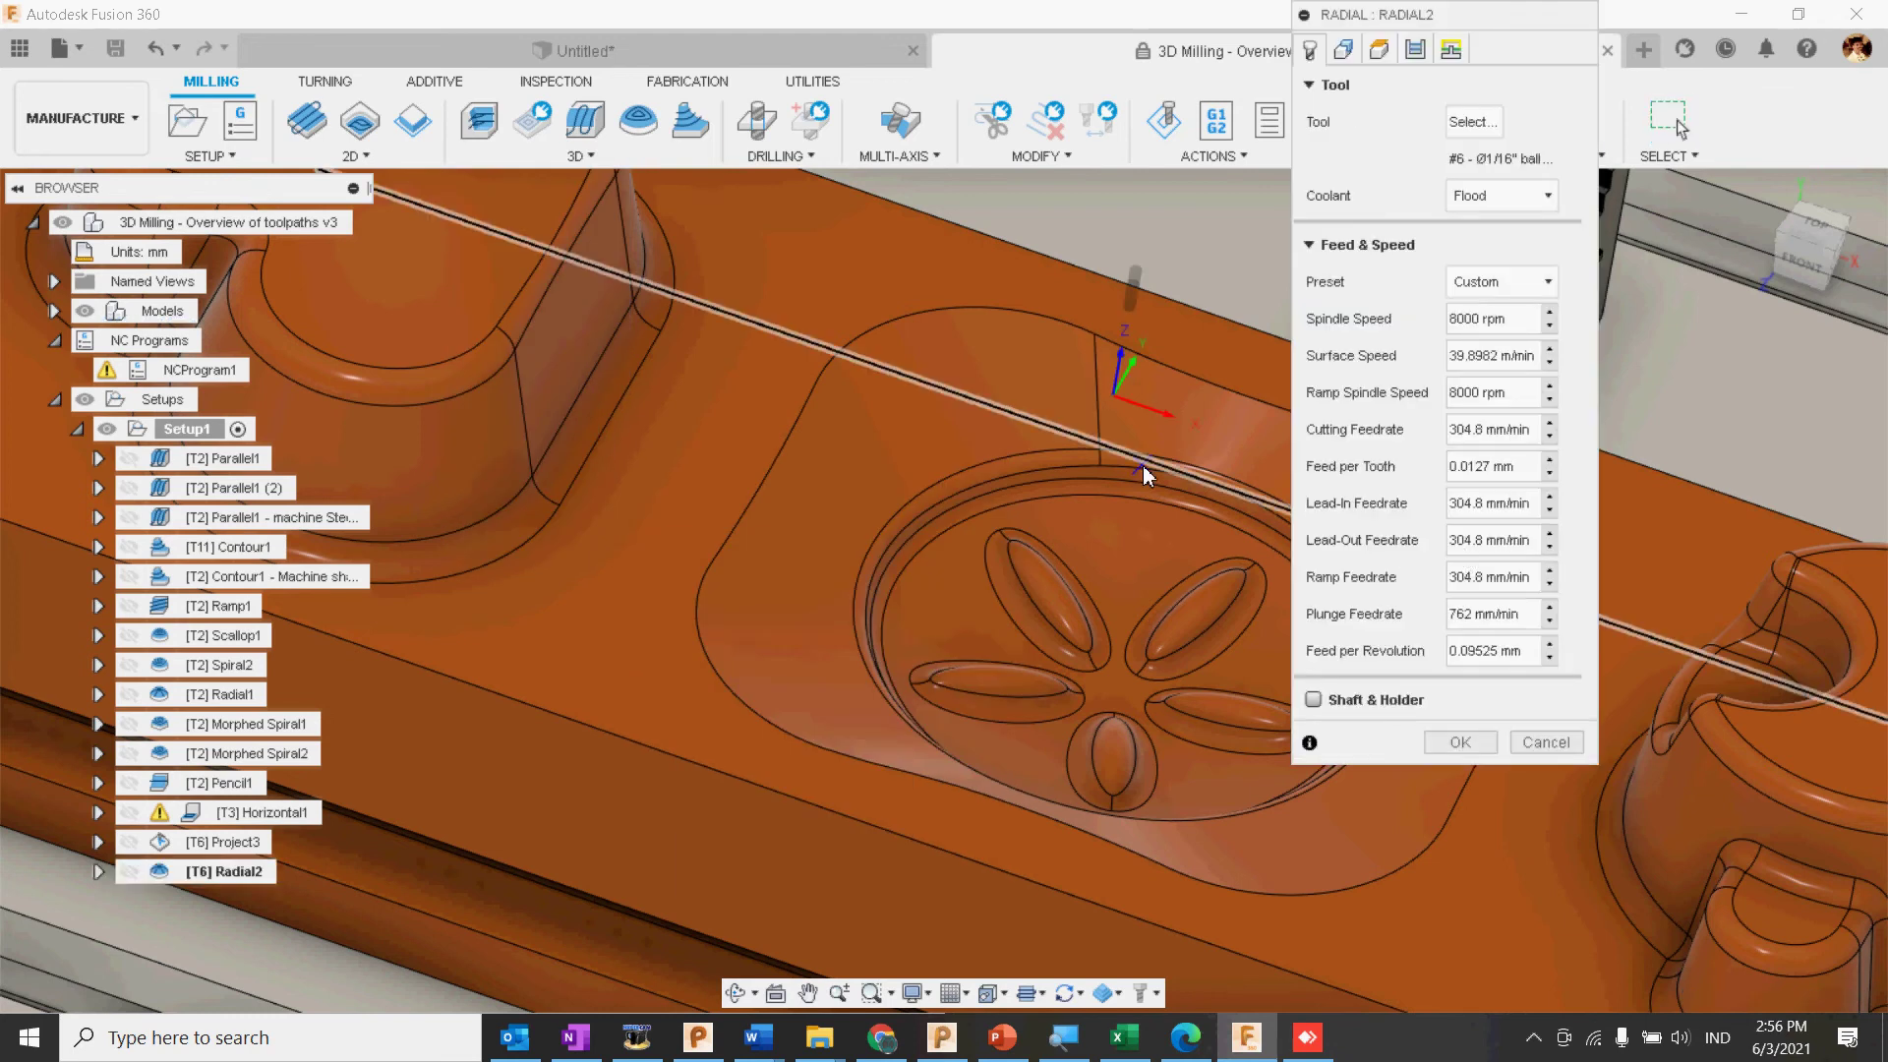
{"action": "middle_click_drag", "start_coordinate": [1143, 466], "coordinate": [1087, 496], "text": "shift"}
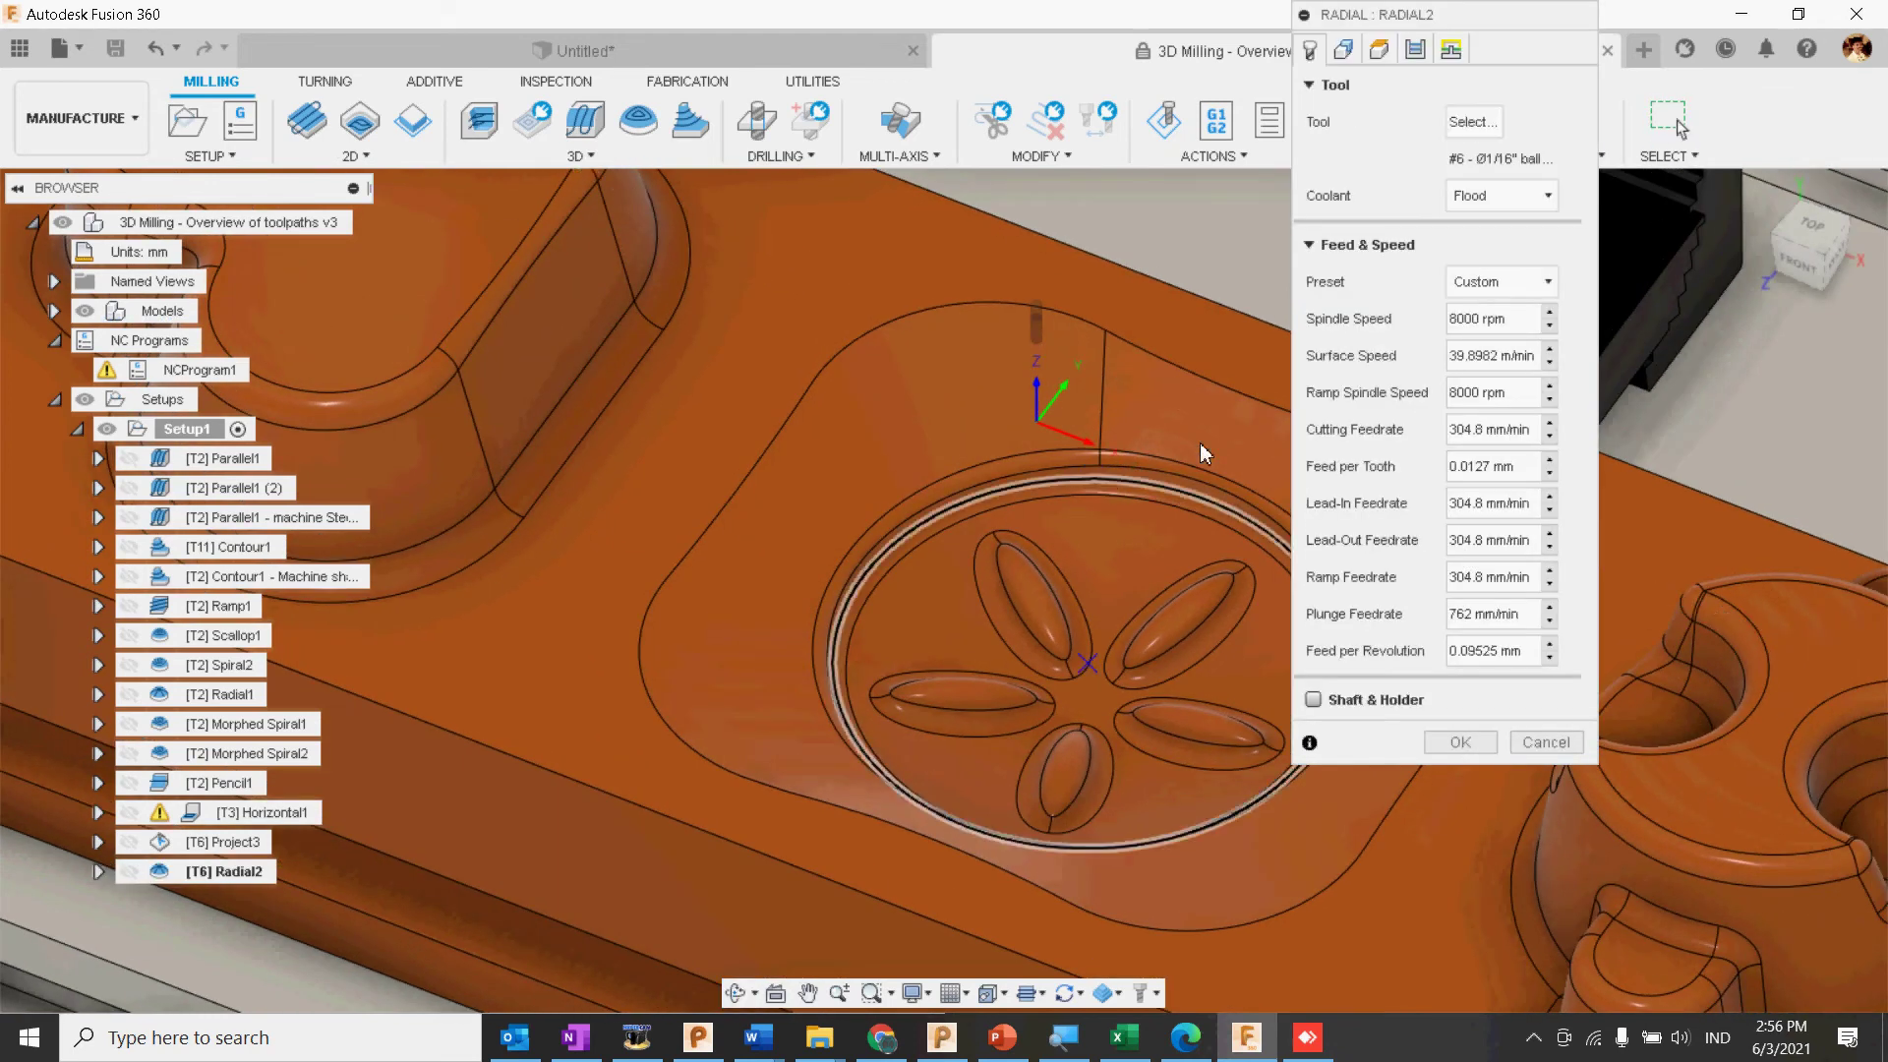
{"action": "left_click", "coordinate": [1458, 123]}
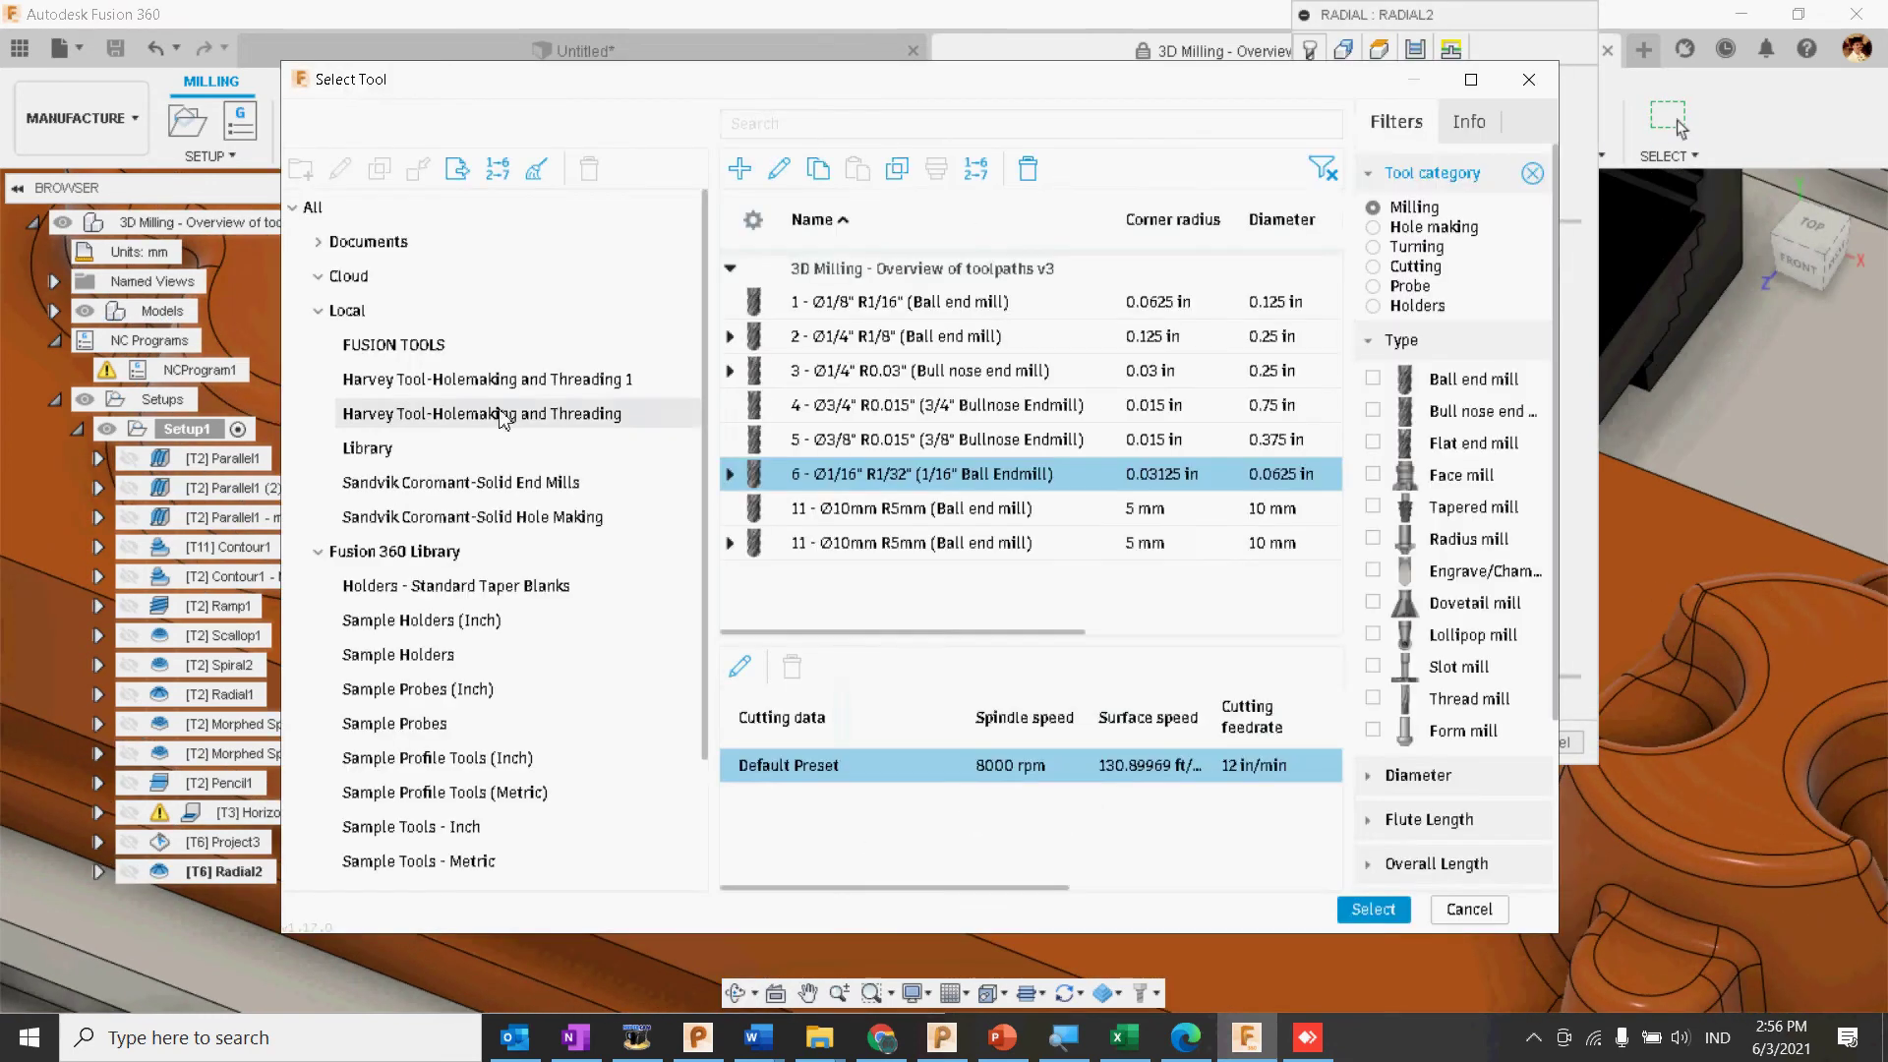
{"action": "left_click", "coordinate": [413, 344]}
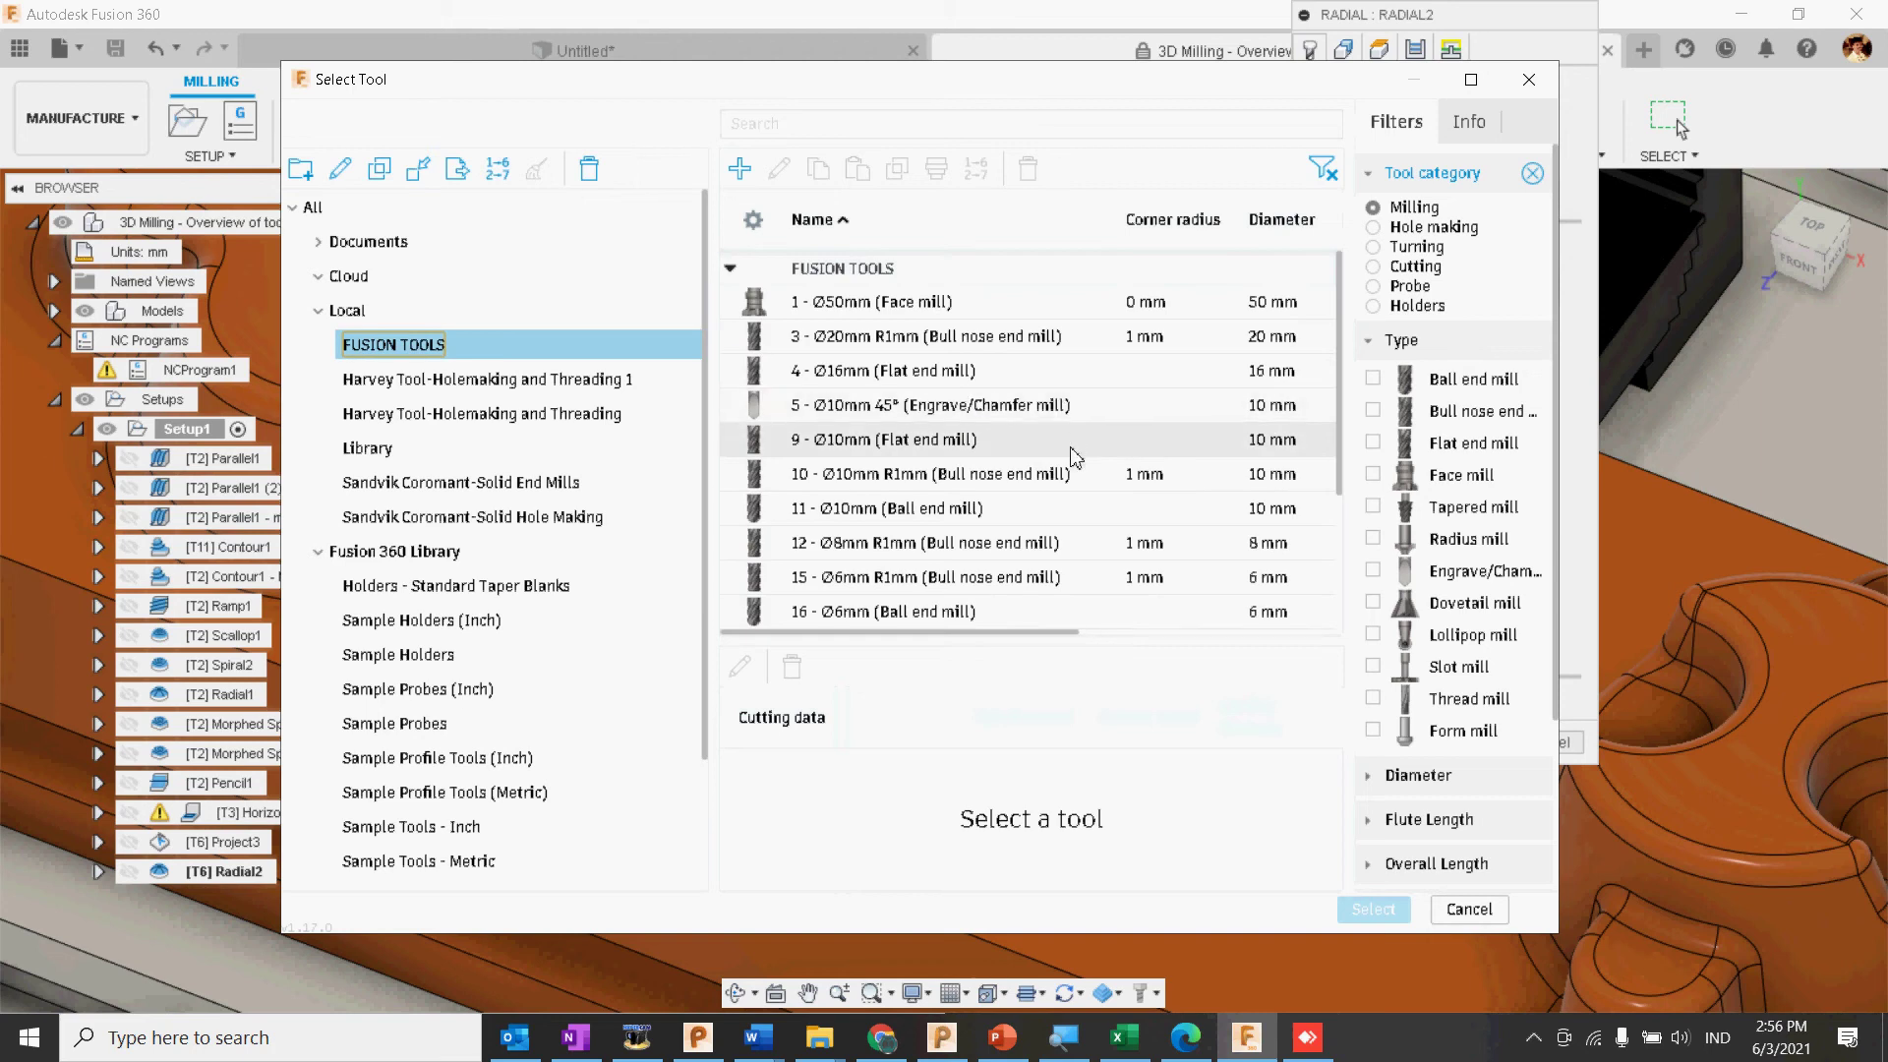
{"action": "left_click", "coordinate": [1051, 511]}
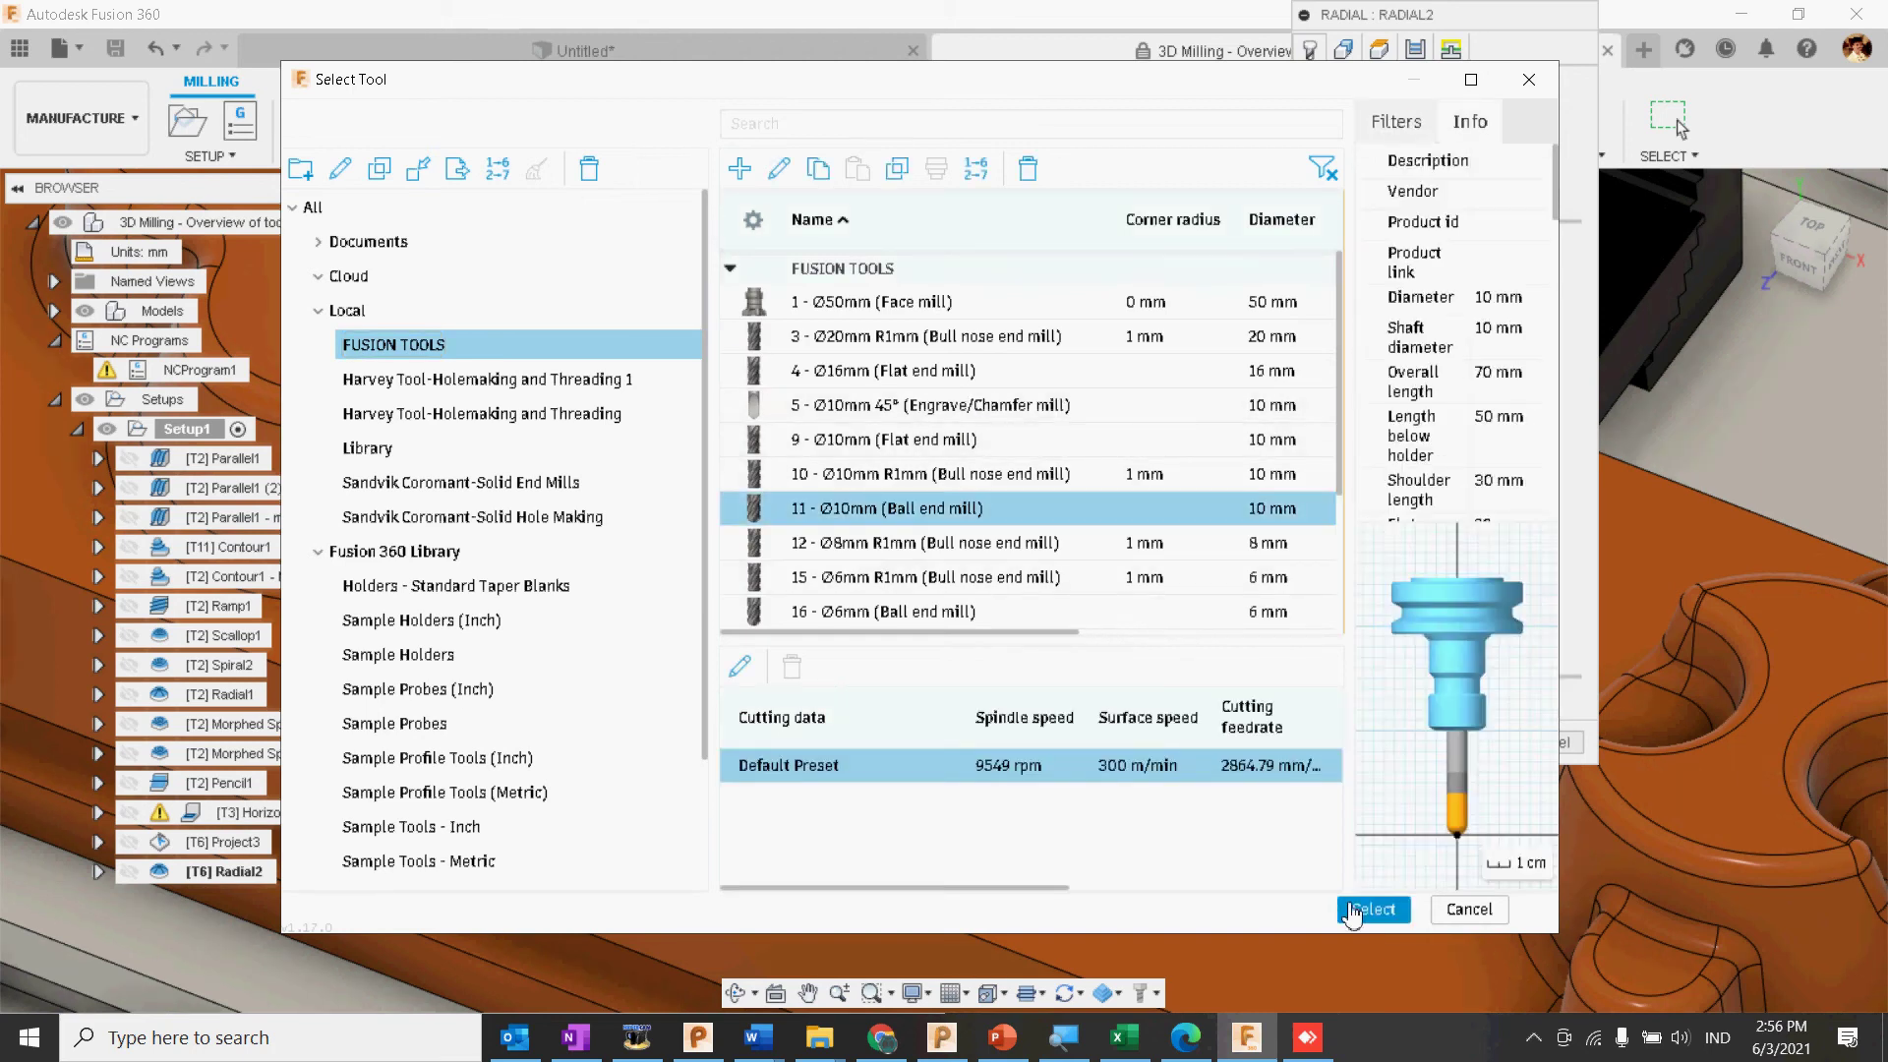
{"action": "left_click", "coordinate": [1373, 909]}
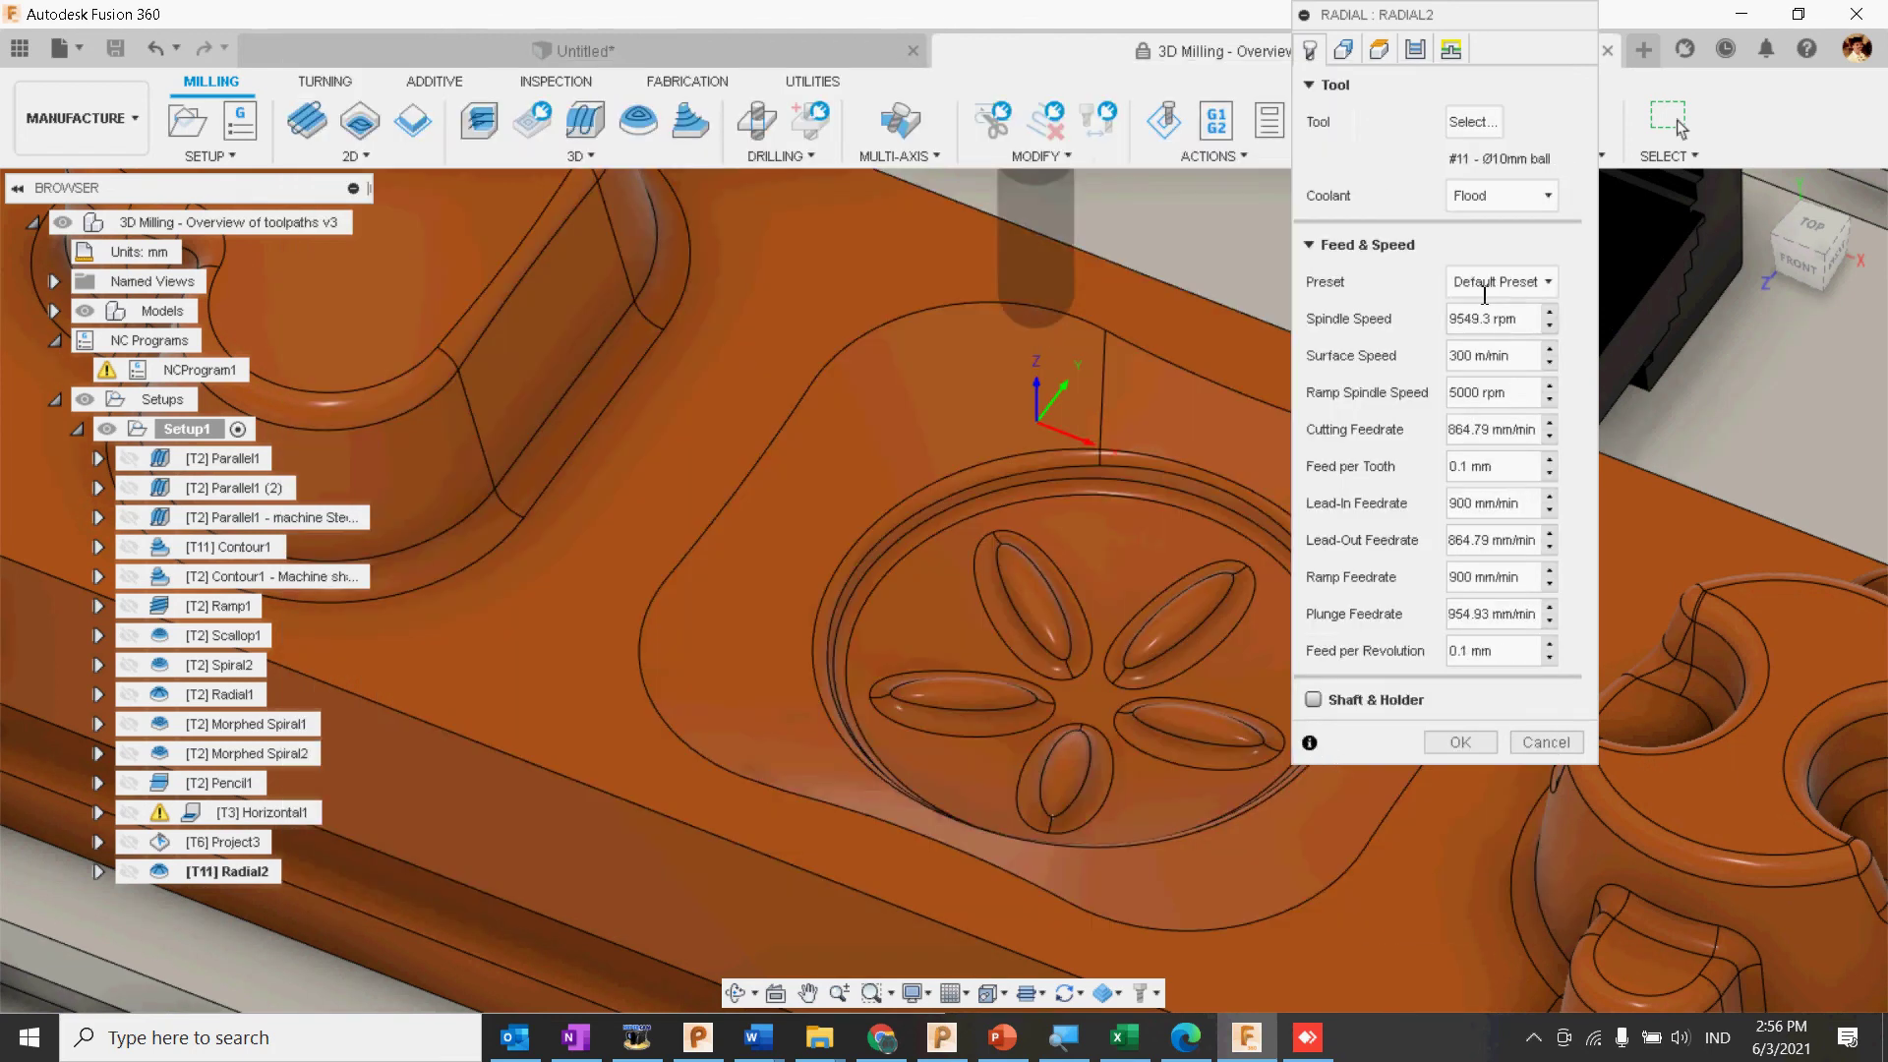
Step: Set the Radial machining boundary to Selection, using the sloped surface's outer contour and the circular pocket's rim as chains
{"action": "left_click", "coordinate": [1343, 50]}
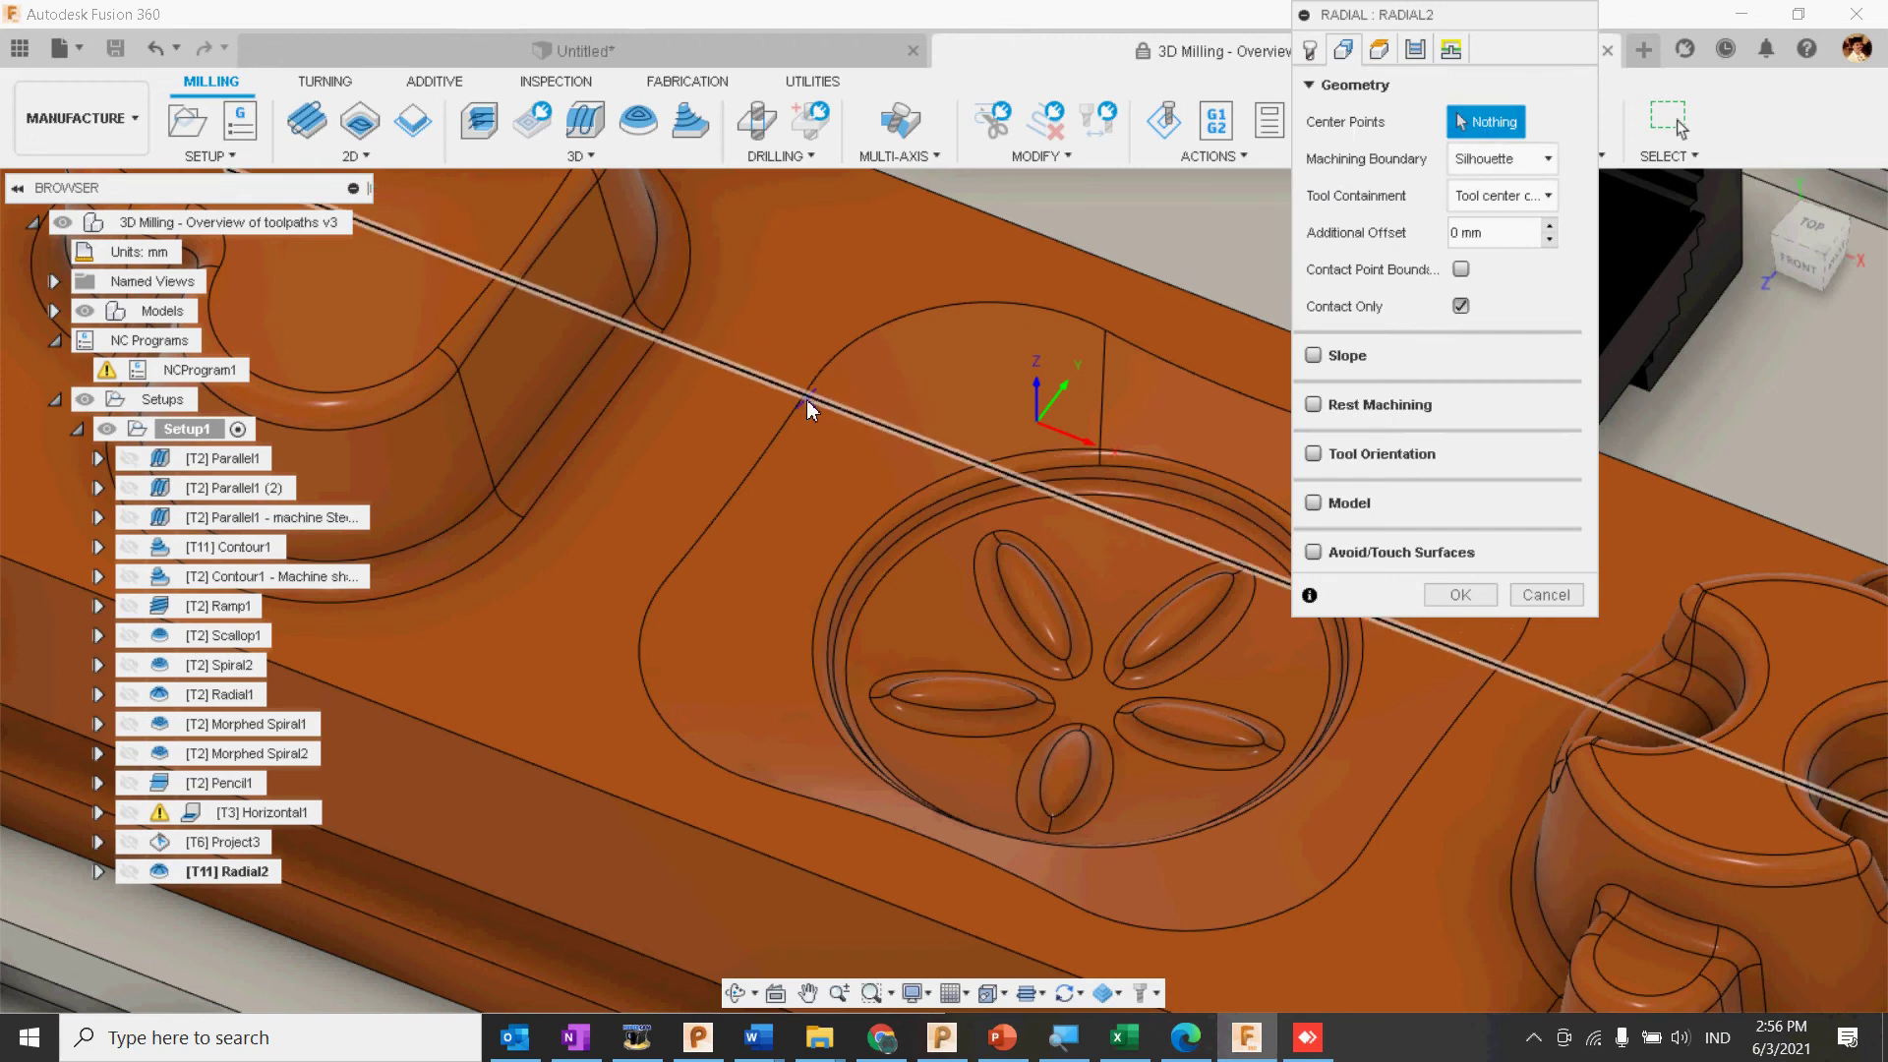
{"action": "left_click", "coordinate": [1487, 158]}
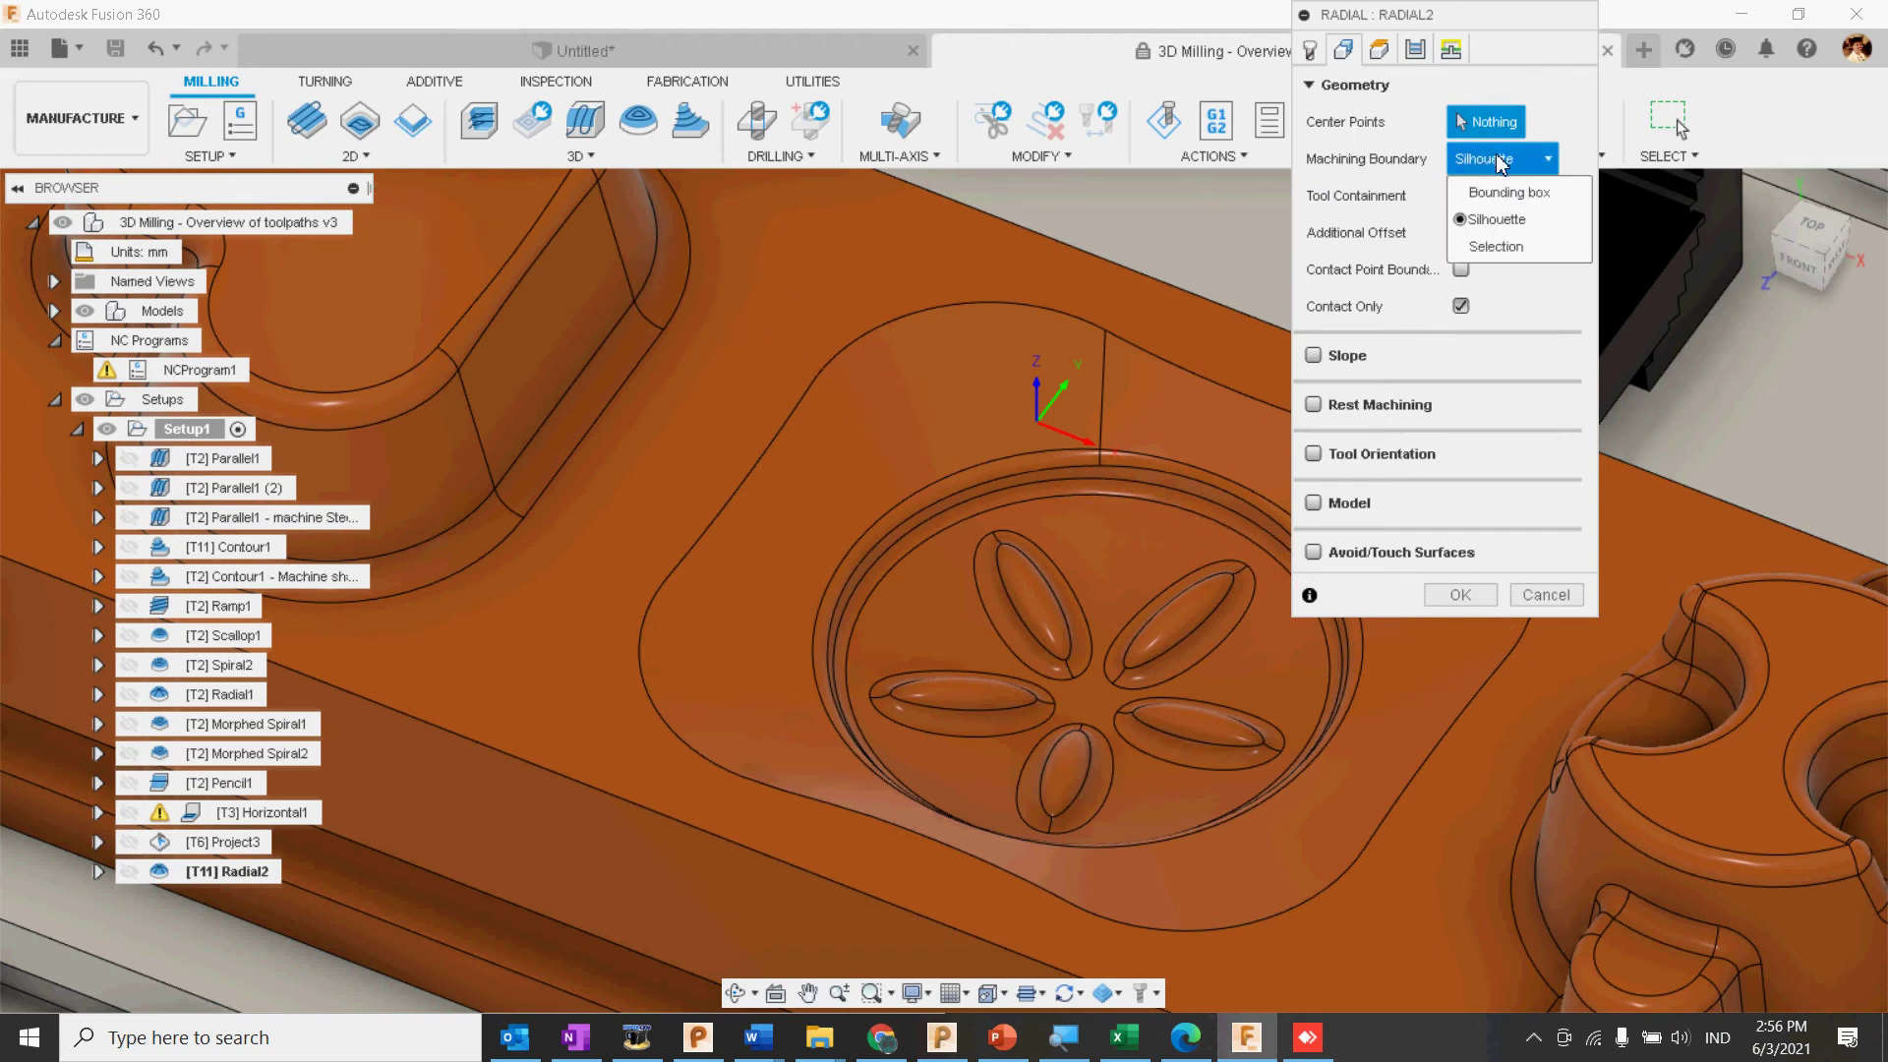
{"action": "left_click", "coordinate": [1495, 246]}
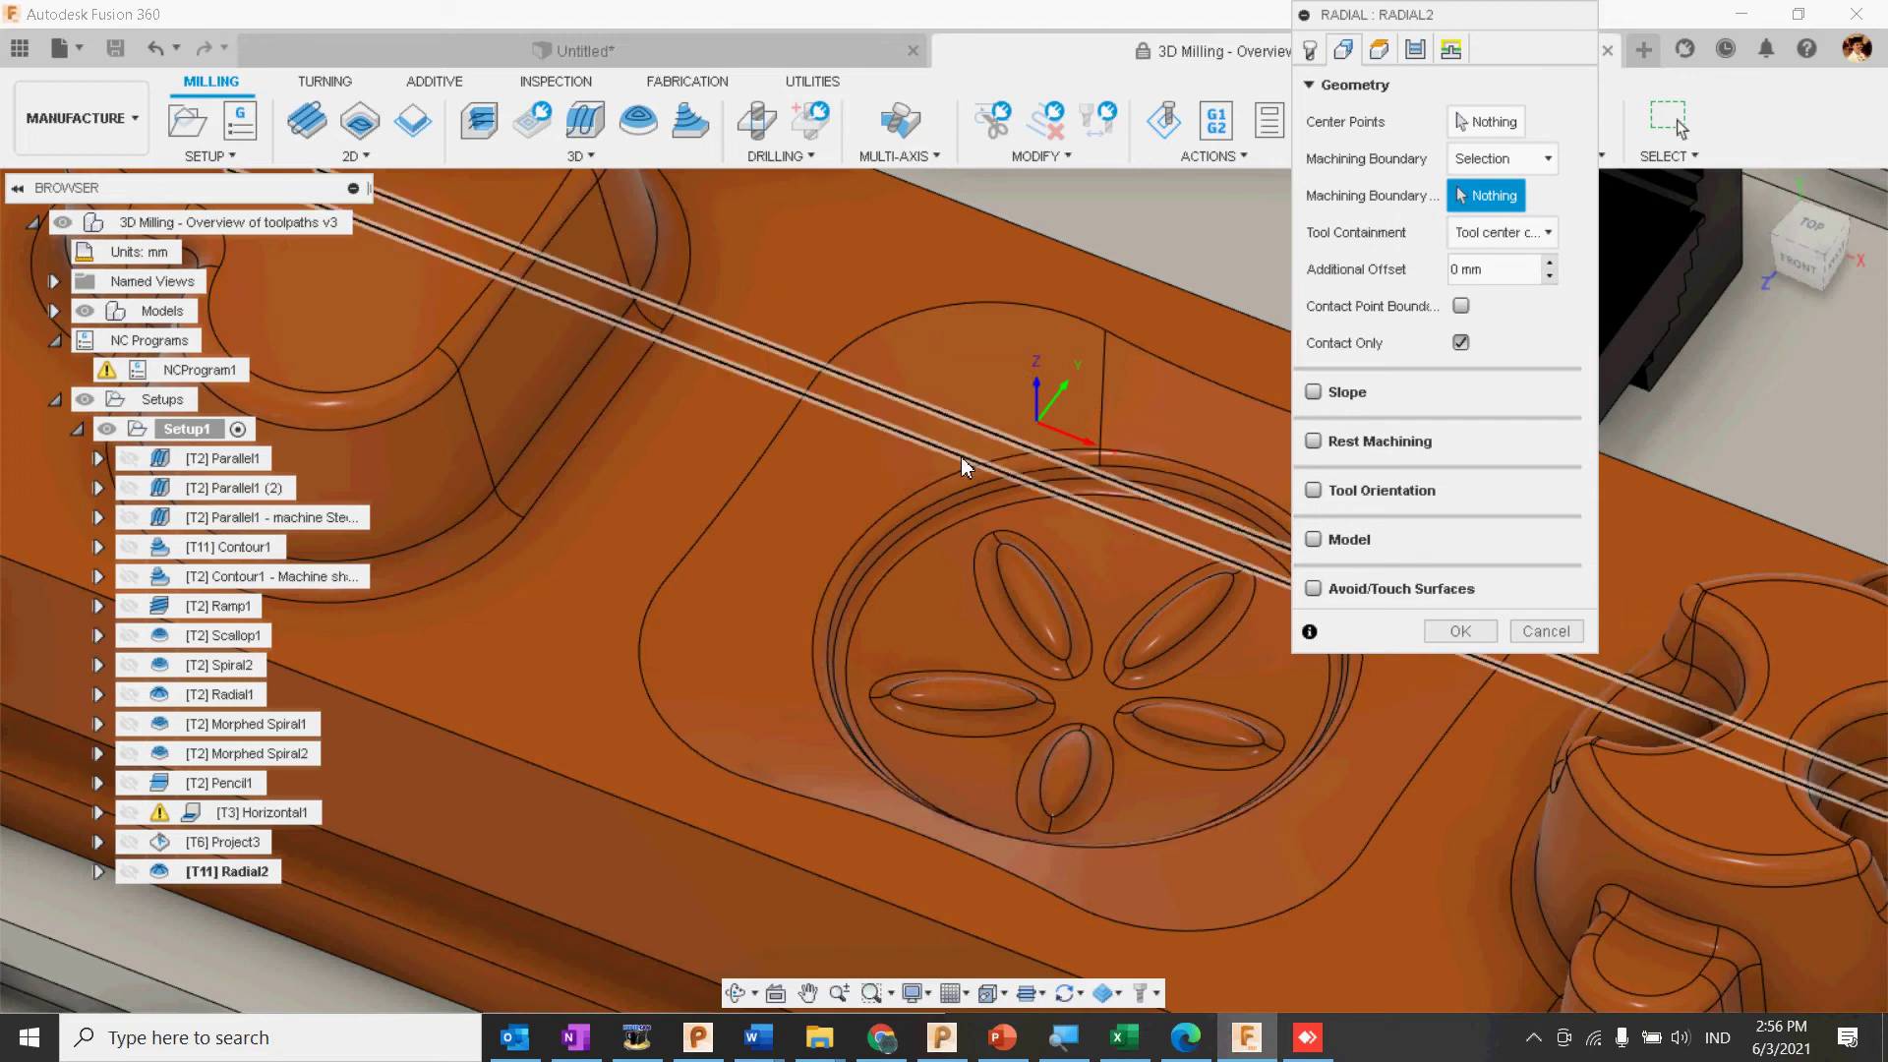
{"action": "left_click", "coordinate": [775, 445]}
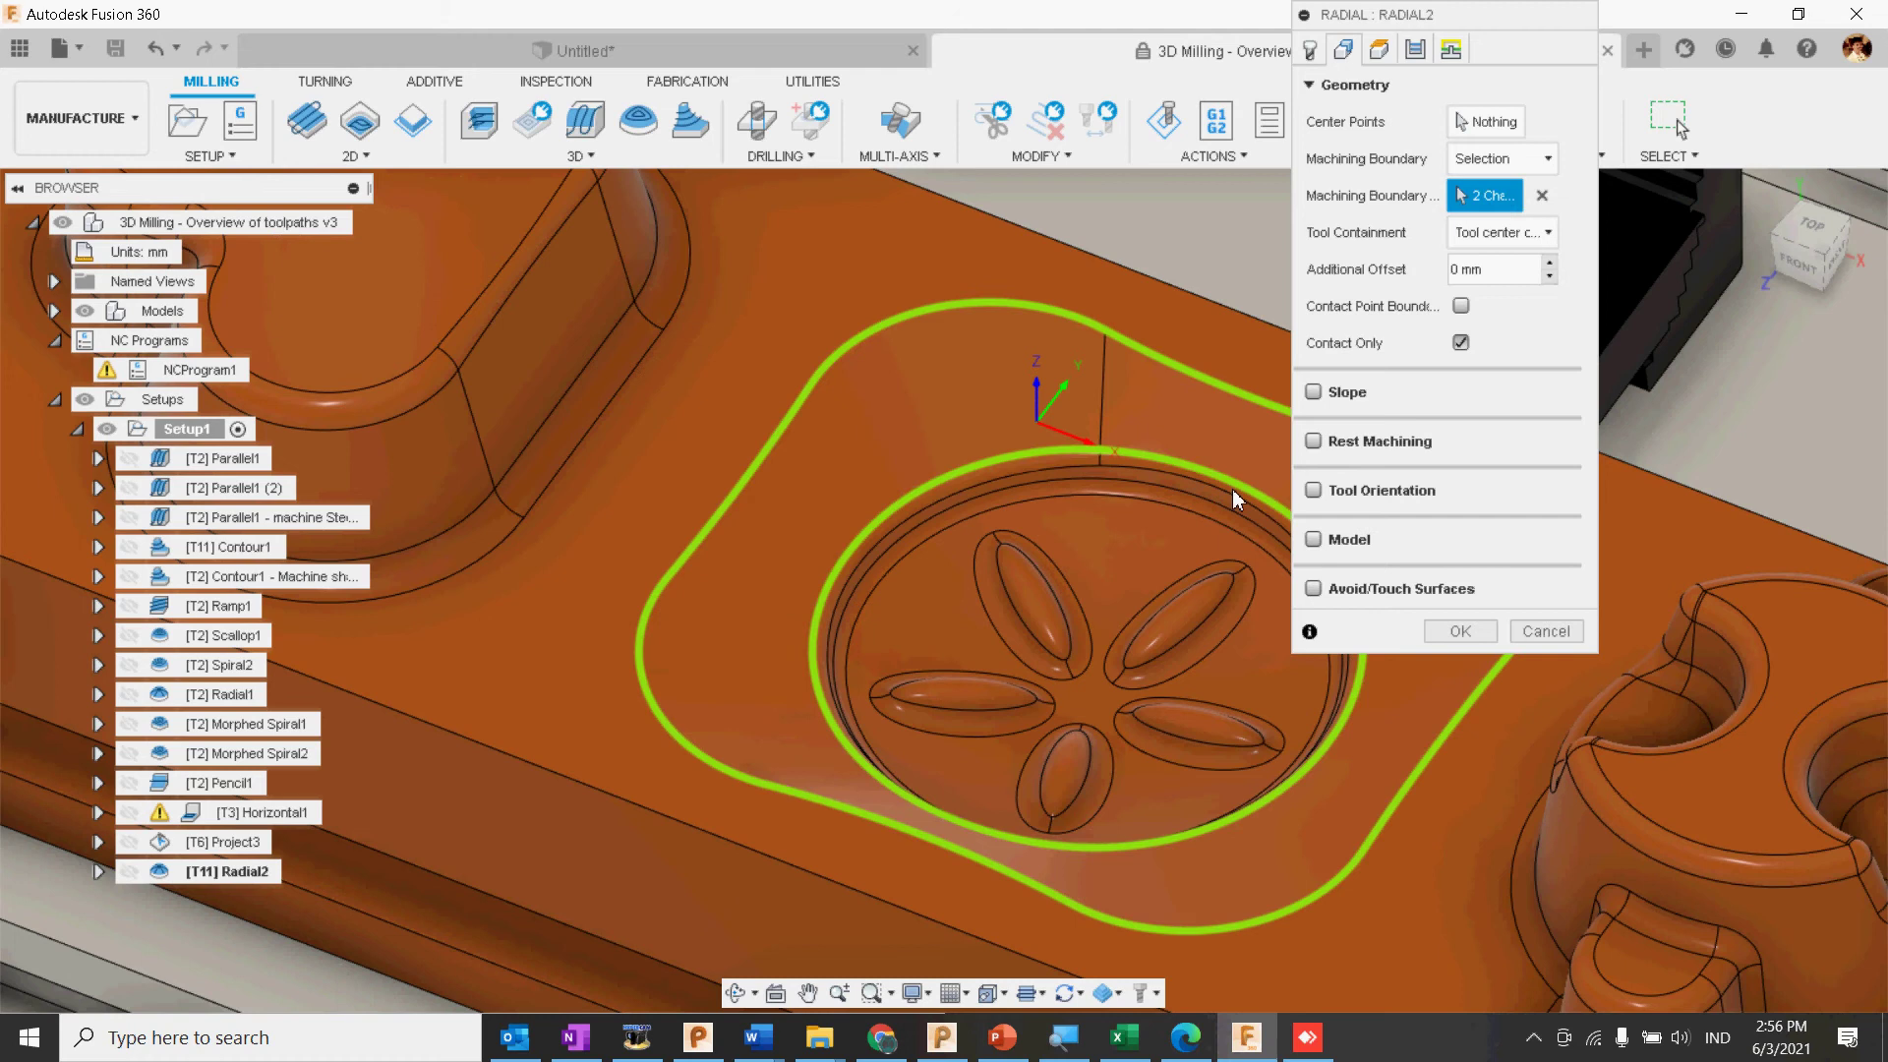
{"action": "left_click", "coordinate": [1057, 444]}
Step: Review the Radial operation's tool containment, heights and passes settings, and accept it to generate the toolpath
{"action": "left_click", "coordinate": [1537, 233]}
{"action": "left_click", "coordinate": [1540, 250]}
{"action": "mouse_move", "coordinate": [1532, 254]}
{"action": "left_click", "coordinate": [1379, 51]}
{"action": "left_click", "coordinate": [1416, 51]}
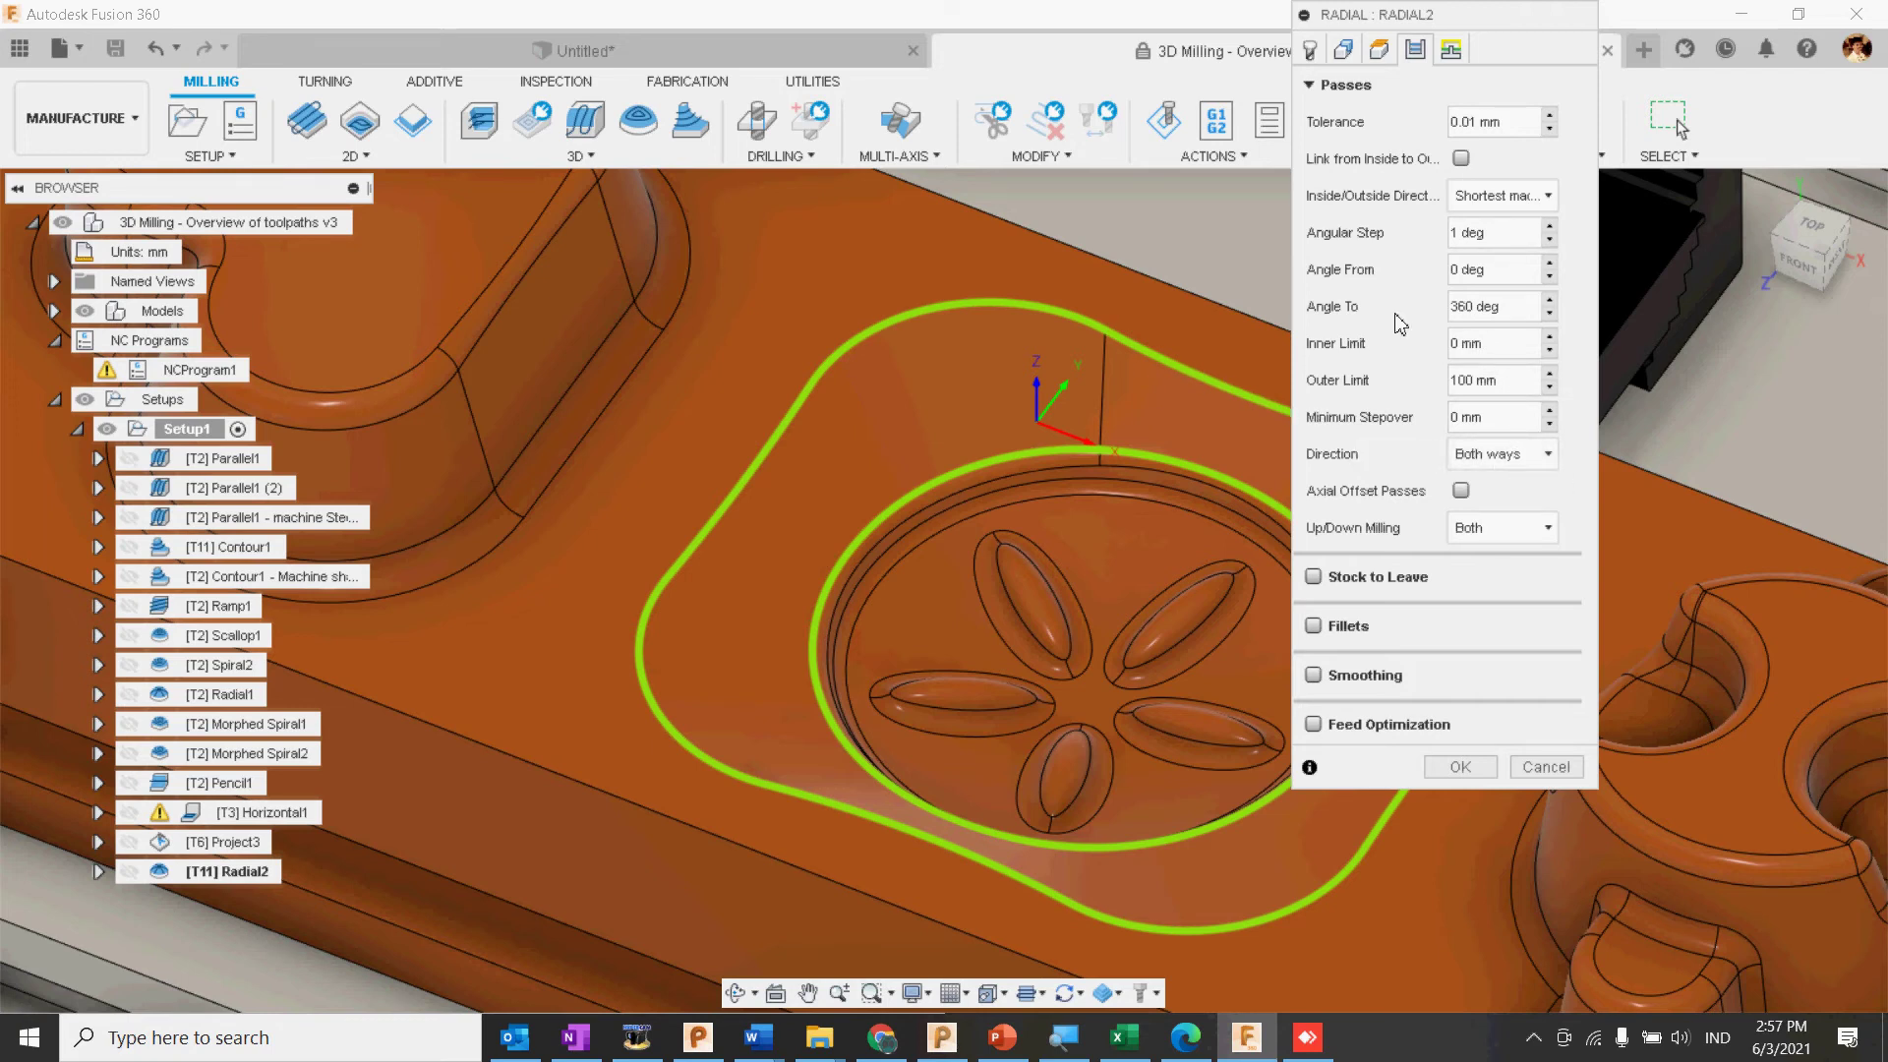
{"action": "left_click", "coordinate": [1463, 766]}
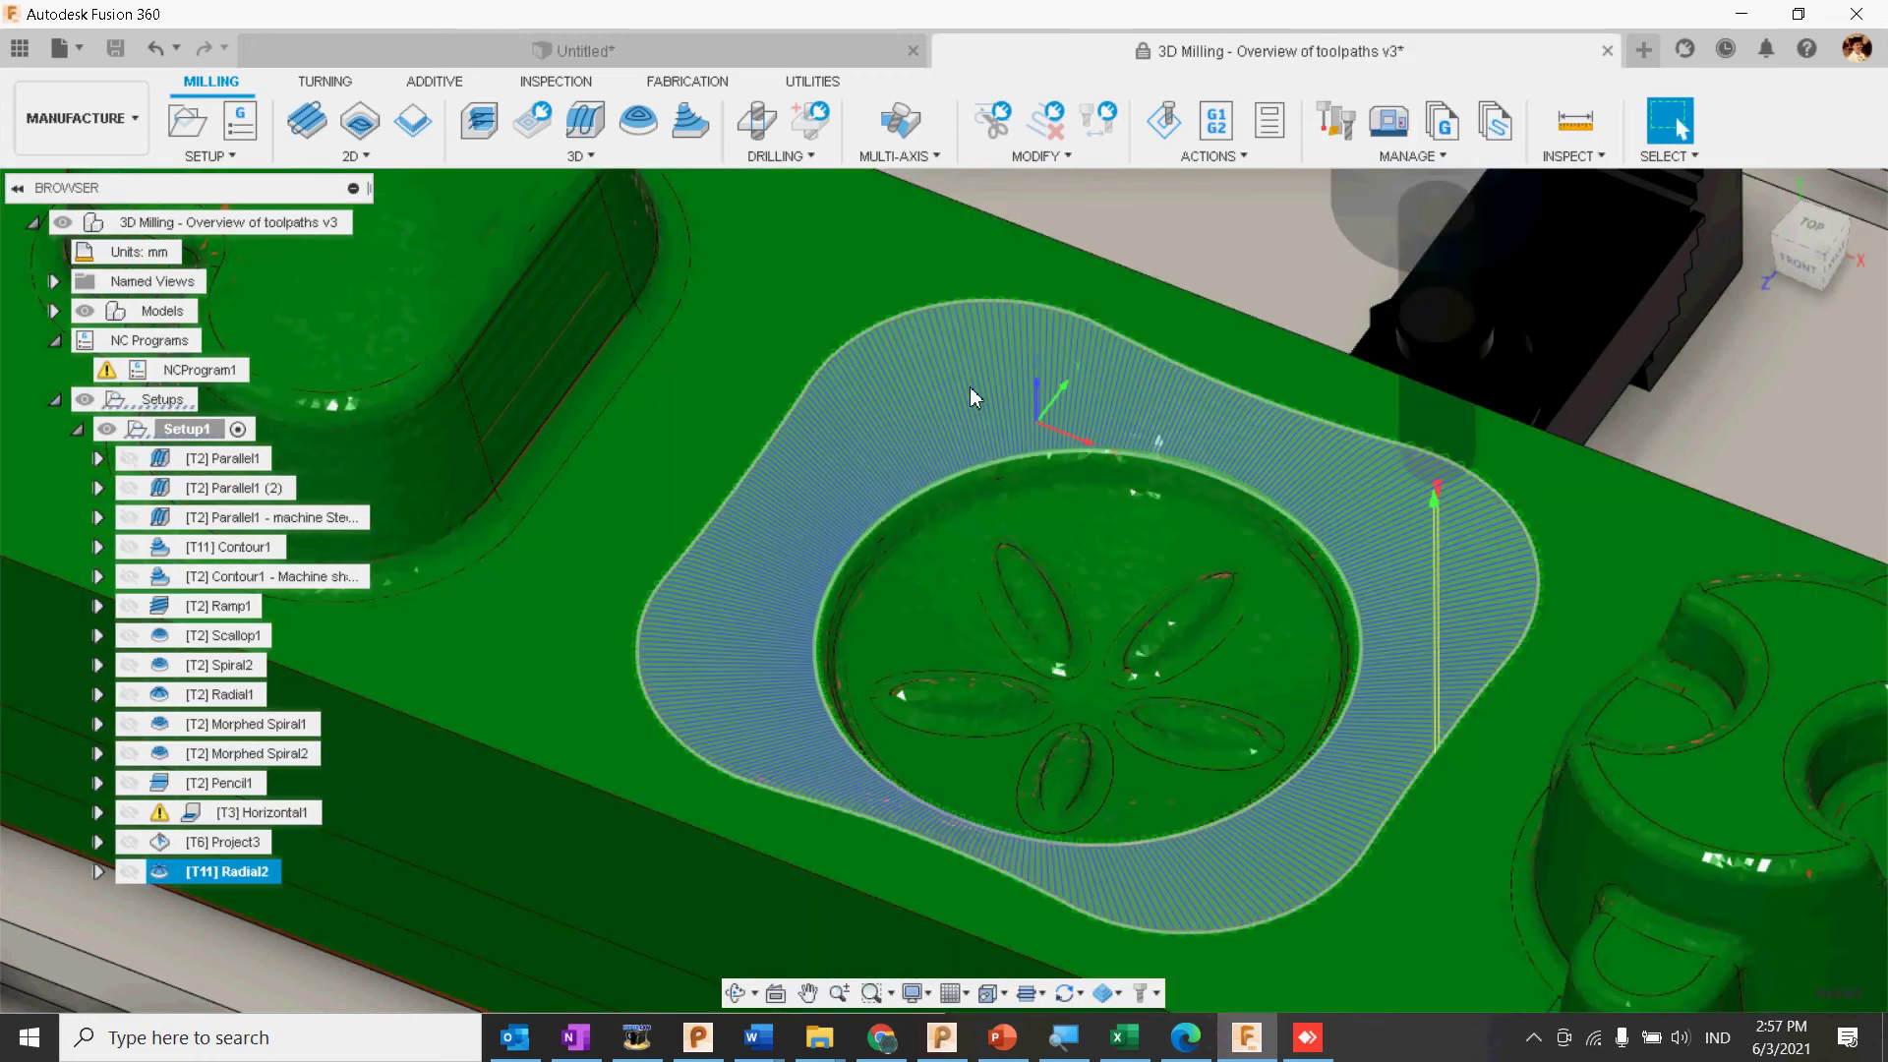
Step: Simulate the new Radial toolpath at increased playback speed, viewing it from several angles, and close the simulation to inspect the passes
{"action": "right_click", "coordinate": [221, 871]}
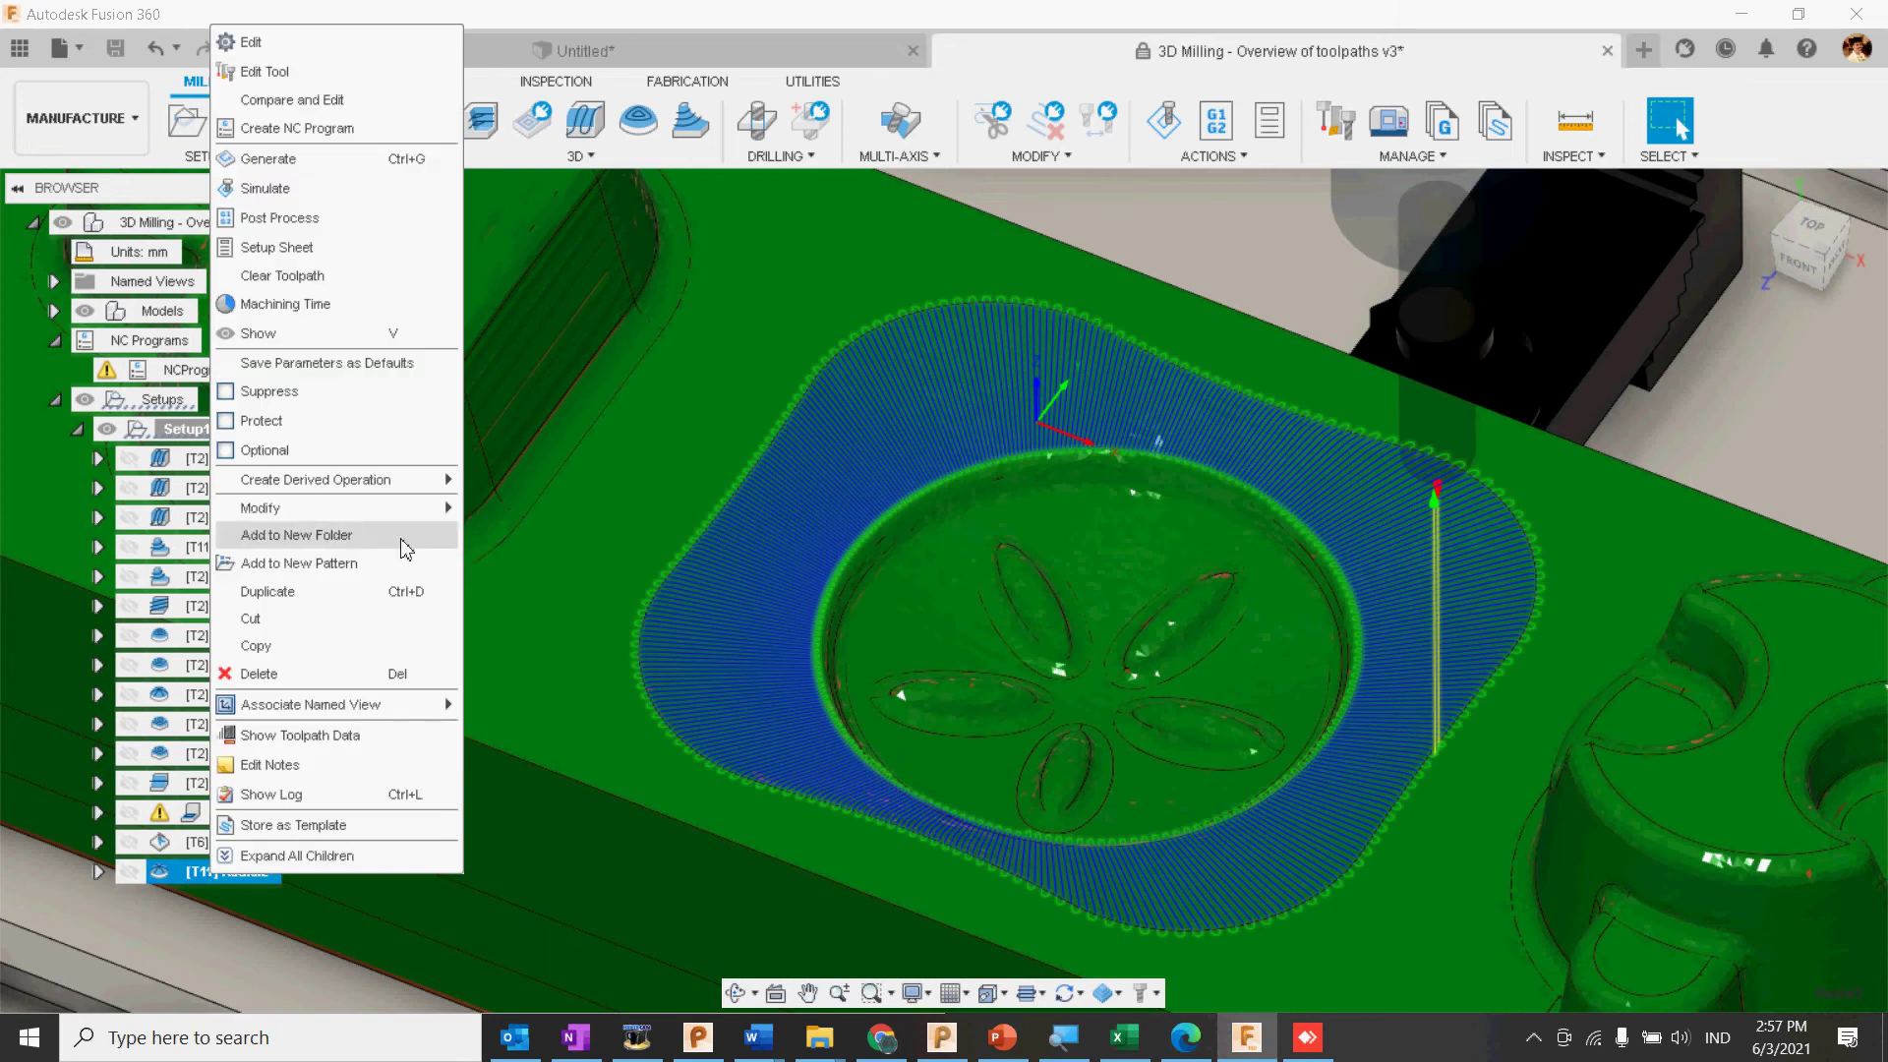
{"action": "left_click", "coordinate": [368, 188]}
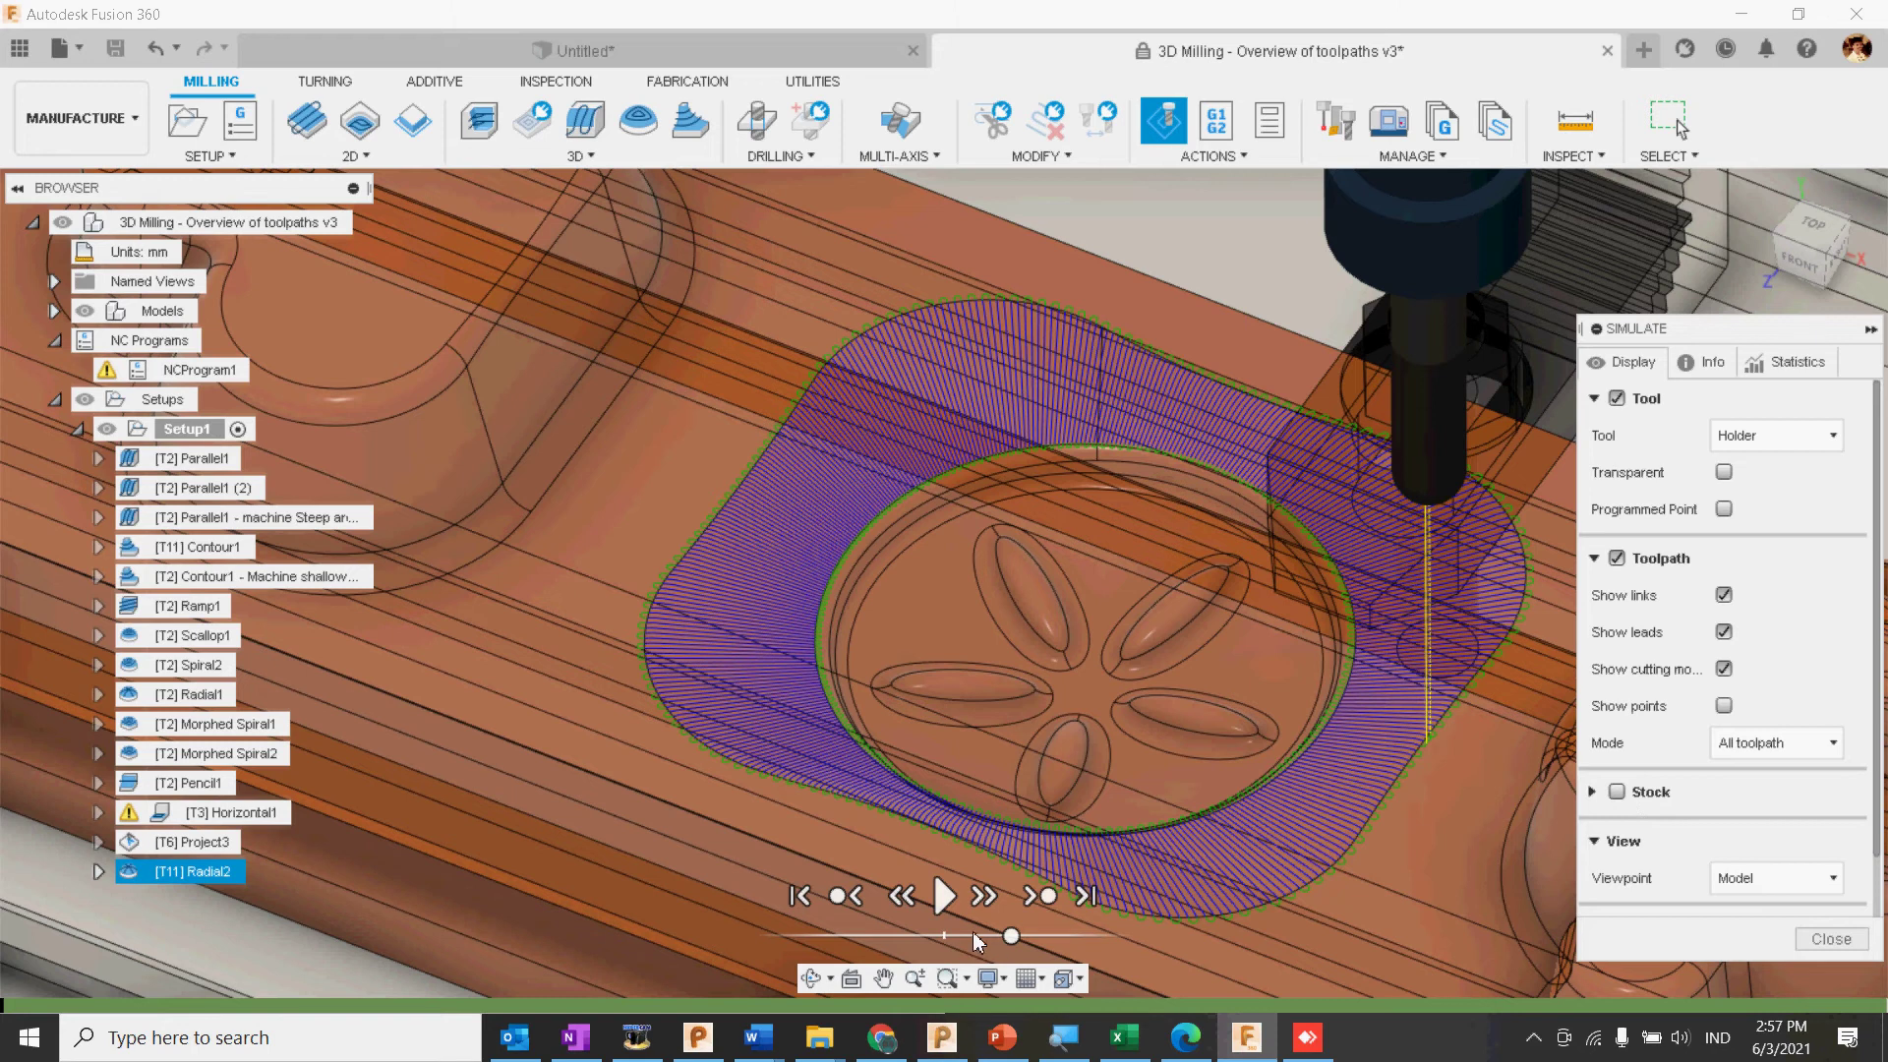
{"action": "left_click", "coordinate": [944, 896]}
{"action": "middle_click_drag", "start_coordinate": [1135, 757], "coordinate": [1123, 662]}
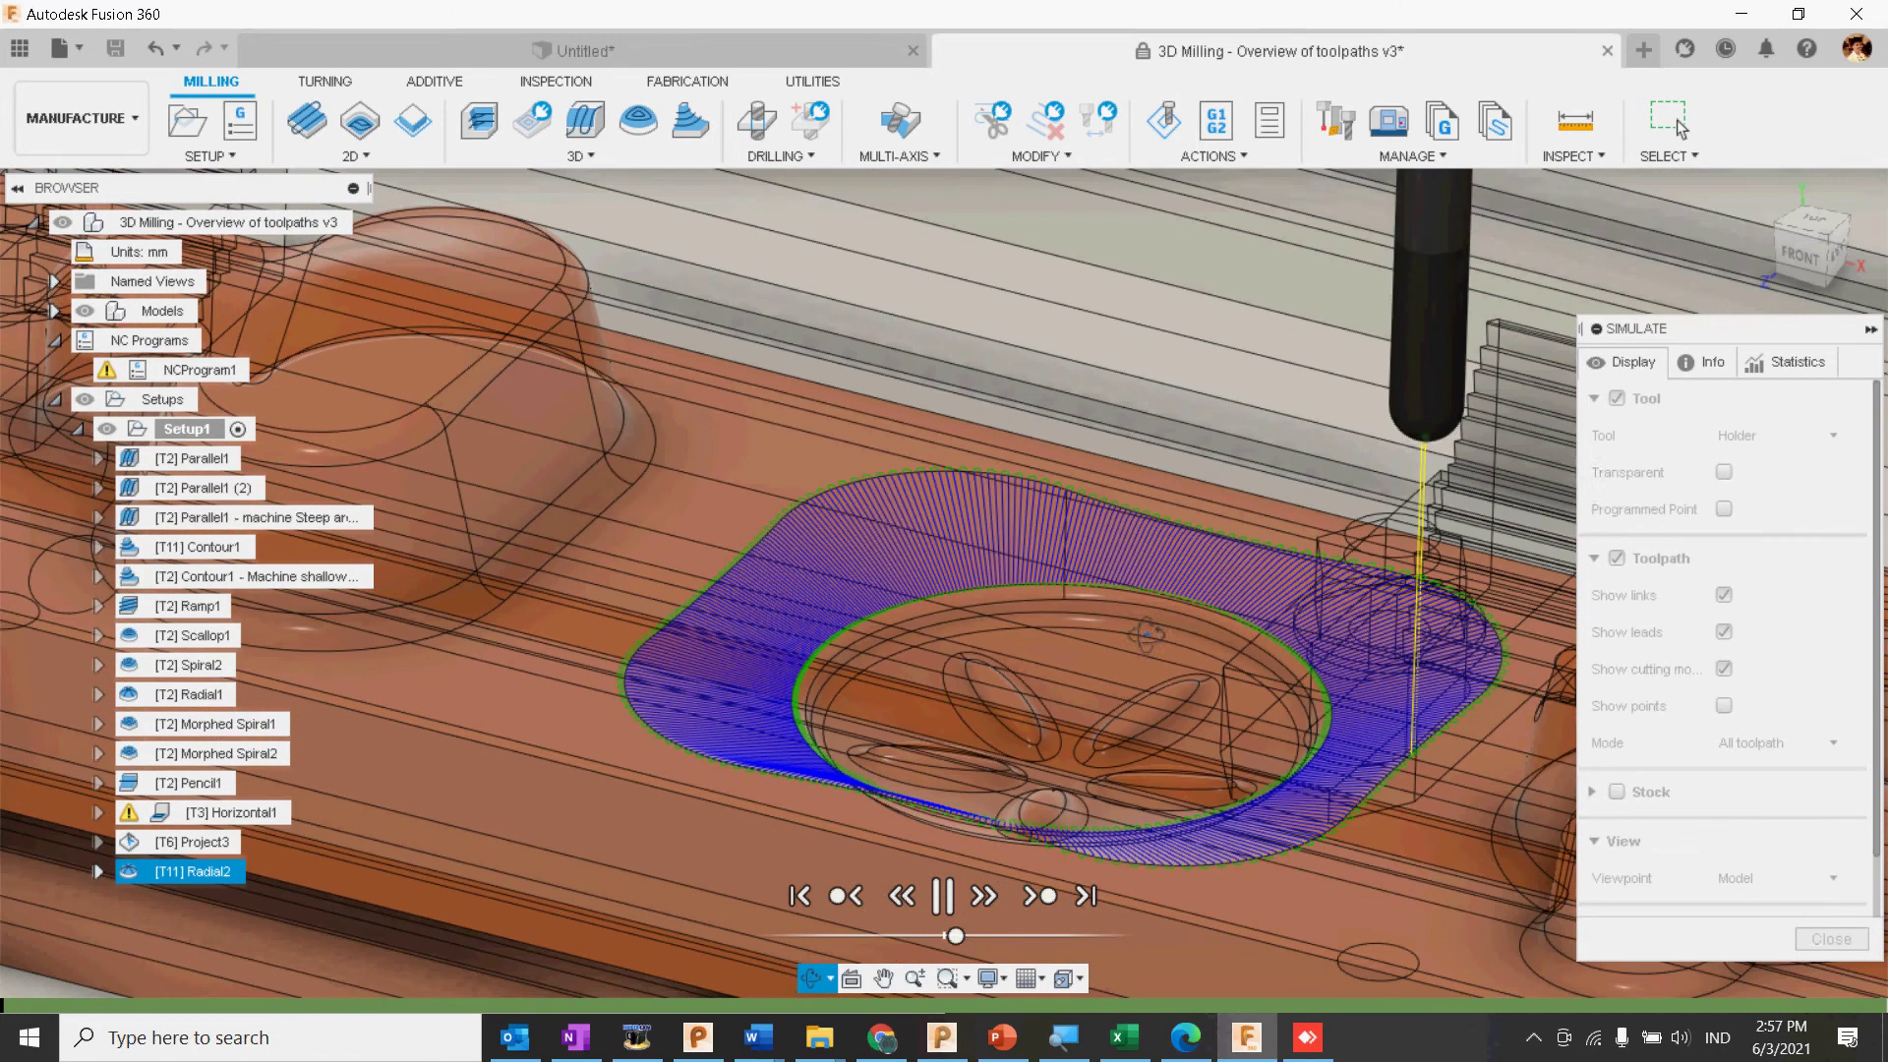
{"action": "left_click_drag", "start_coordinate": [956, 935], "coordinate": [1011, 932]}
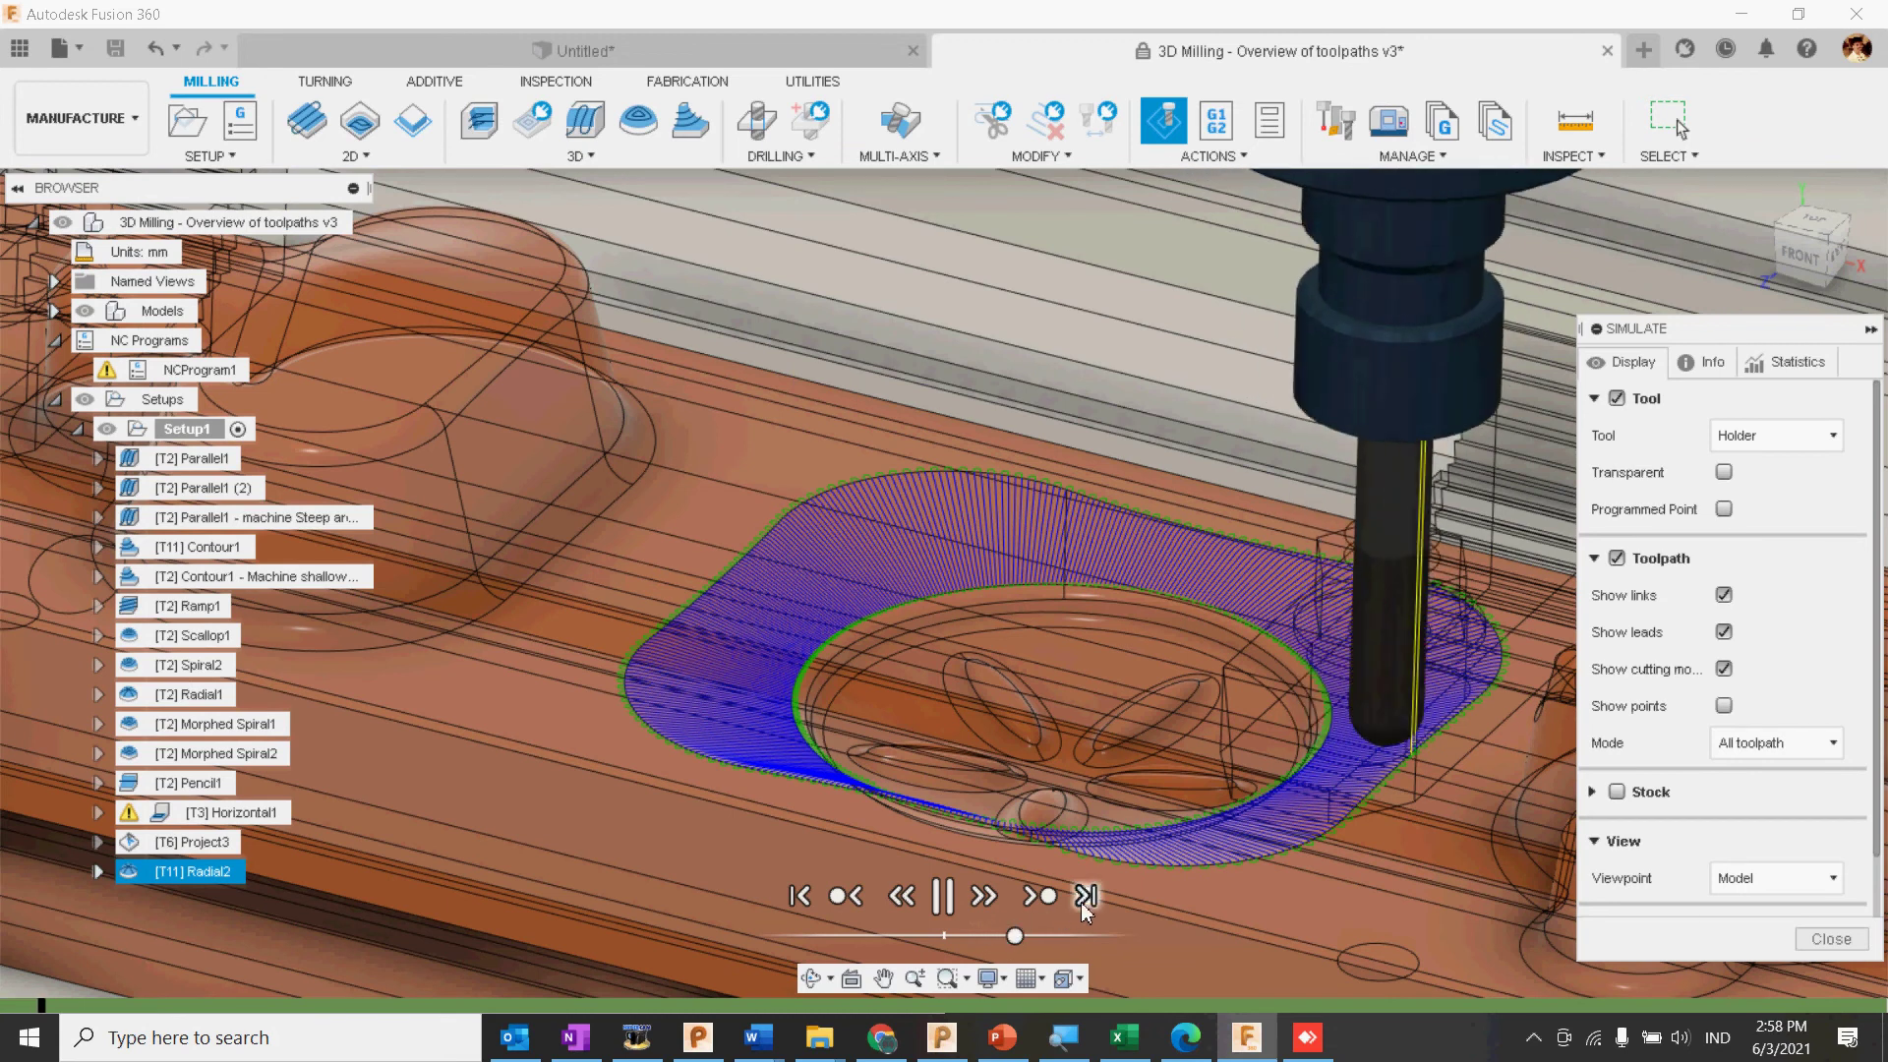
{"action": "middle_click_drag", "start_coordinate": [1166, 915], "coordinate": [1198, 844], "text": "shift"}
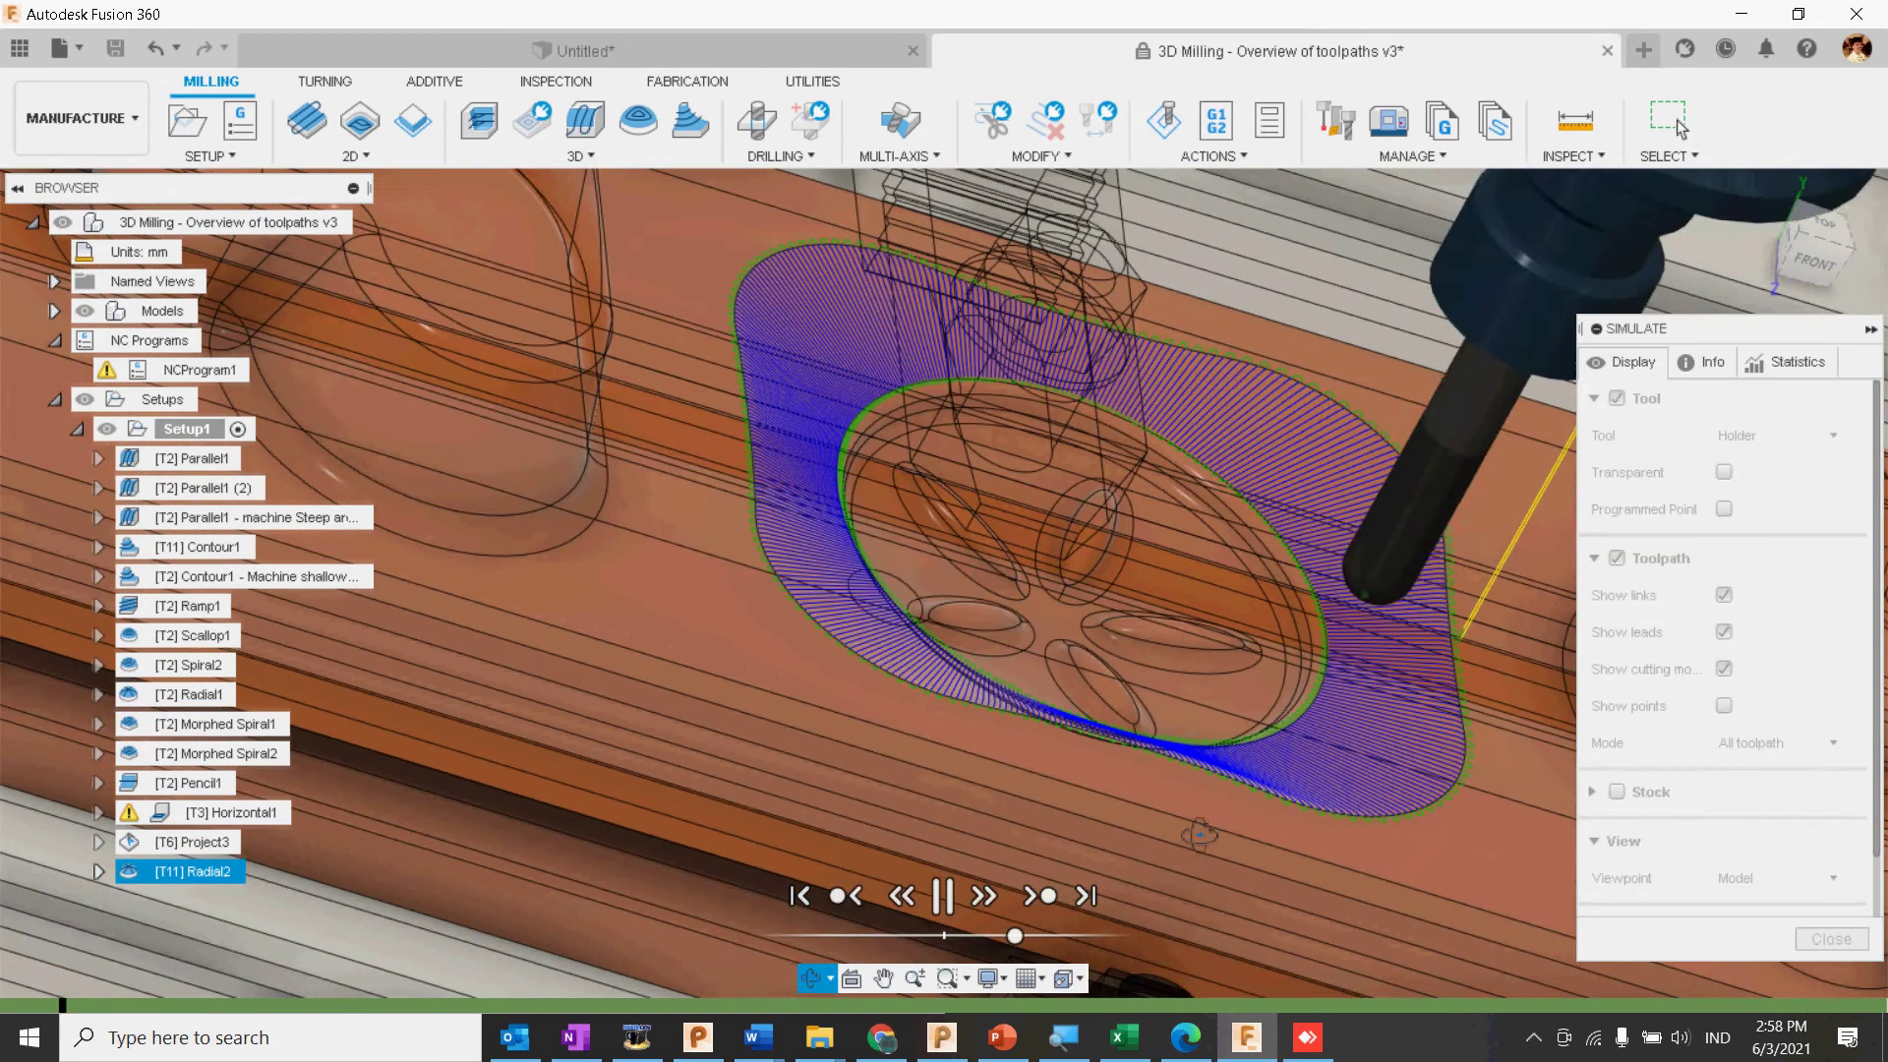
{"action": "middle_click_drag", "start_coordinate": [959, 680], "coordinate": [674, 657], "text": "shift"}
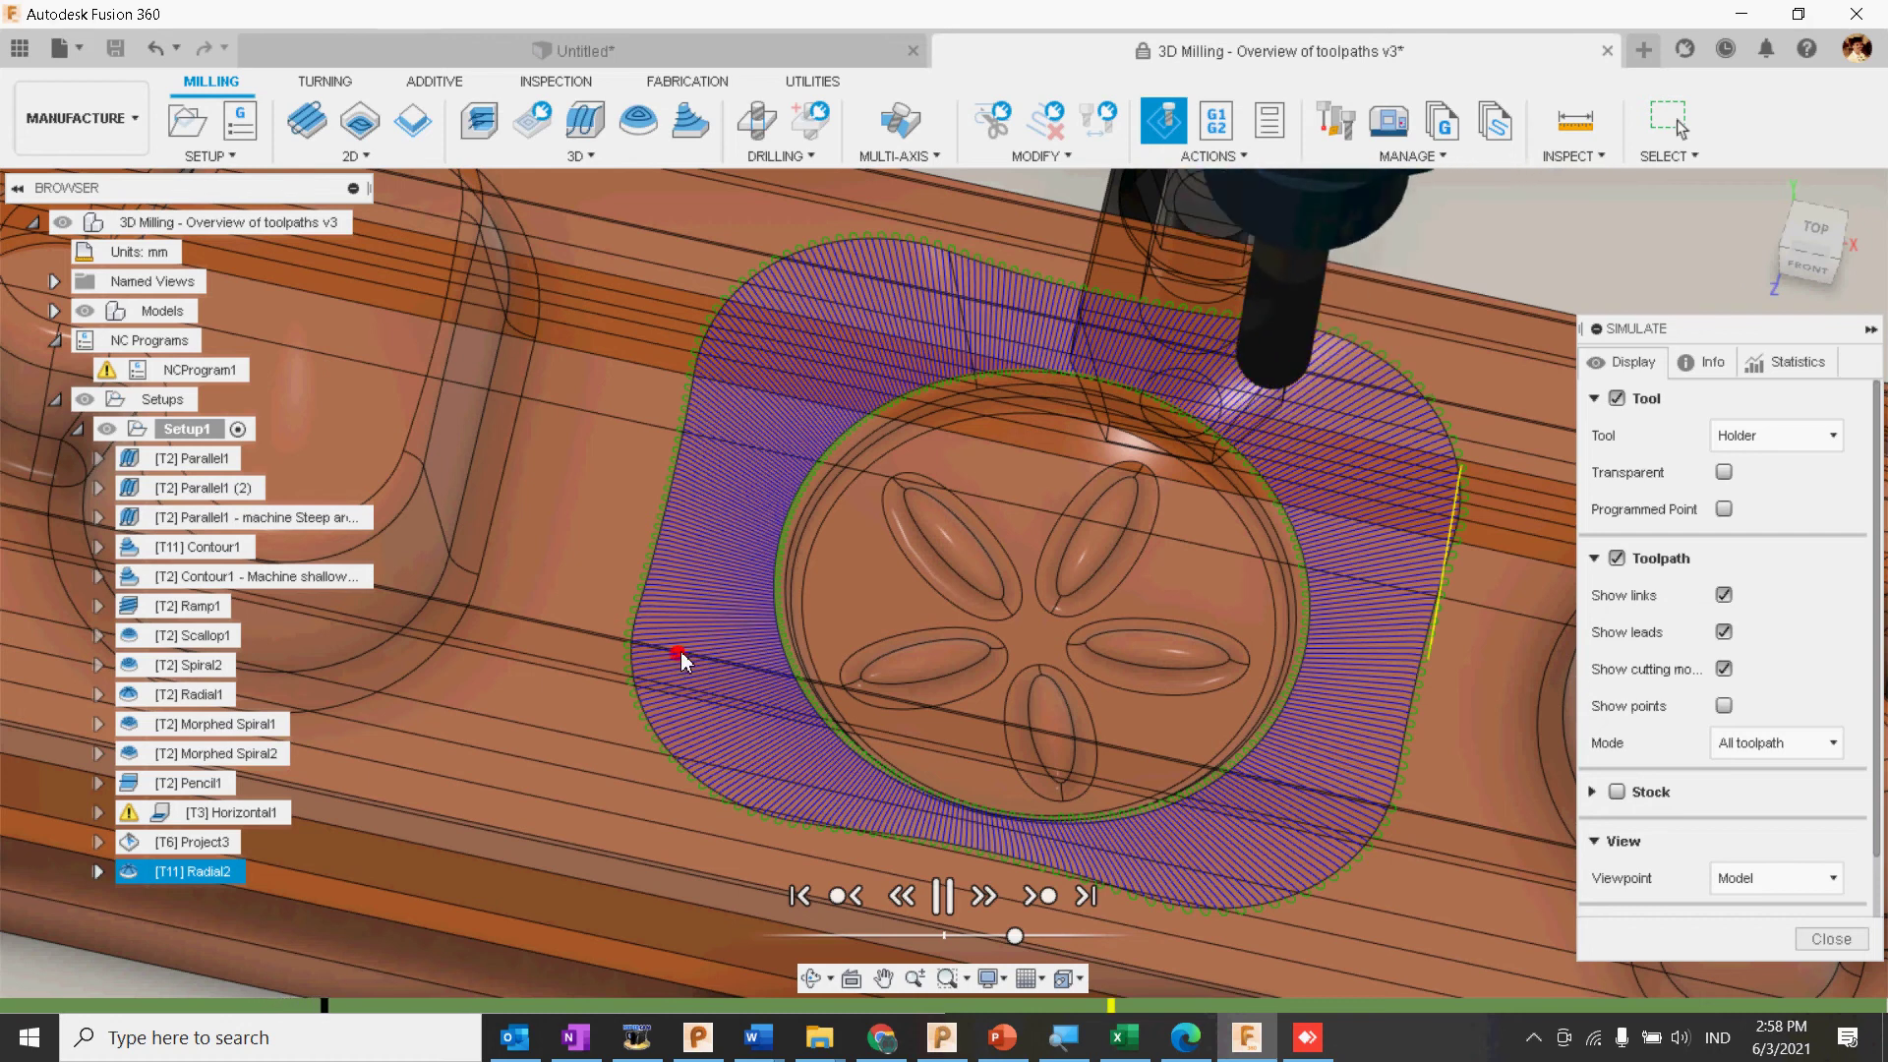
{"action": "left_click", "coordinate": [1831, 941]}
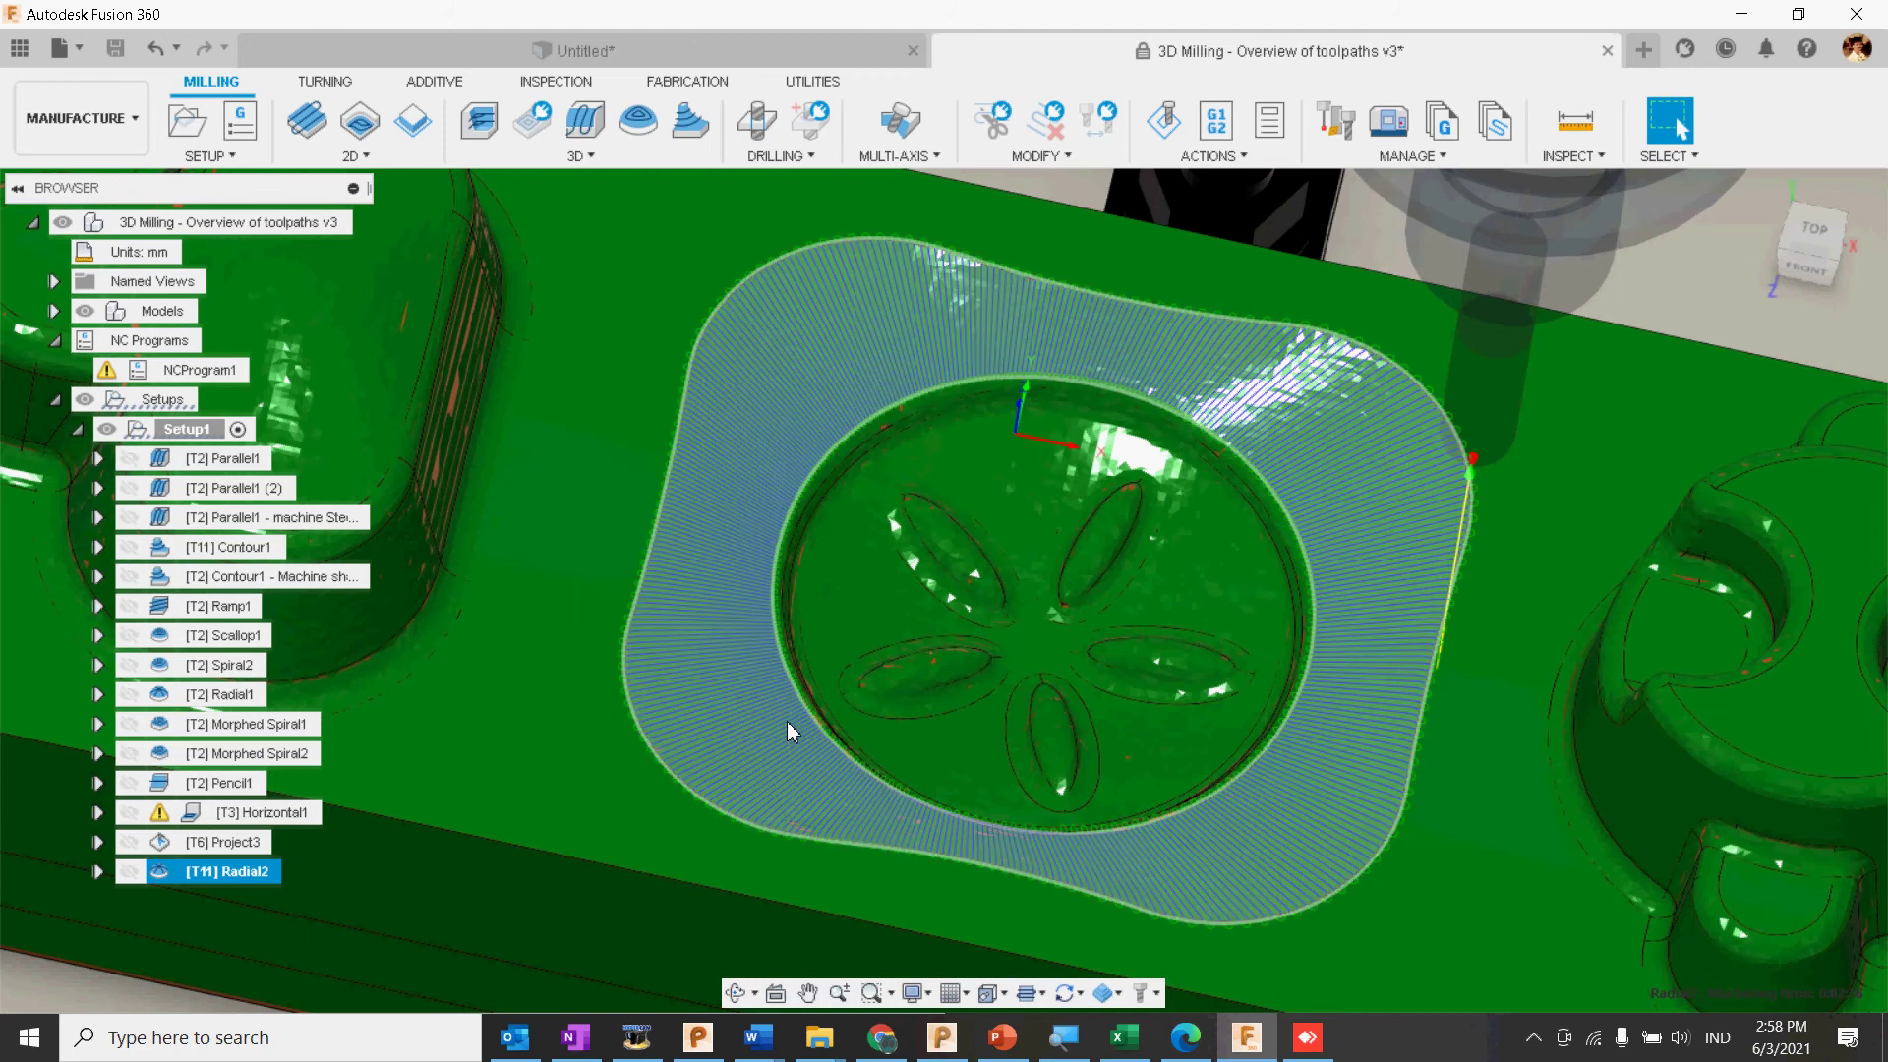
{"action": "middle_click_drag", "start_coordinate": [787, 722], "coordinate": [653, 691], "text": "shift"}
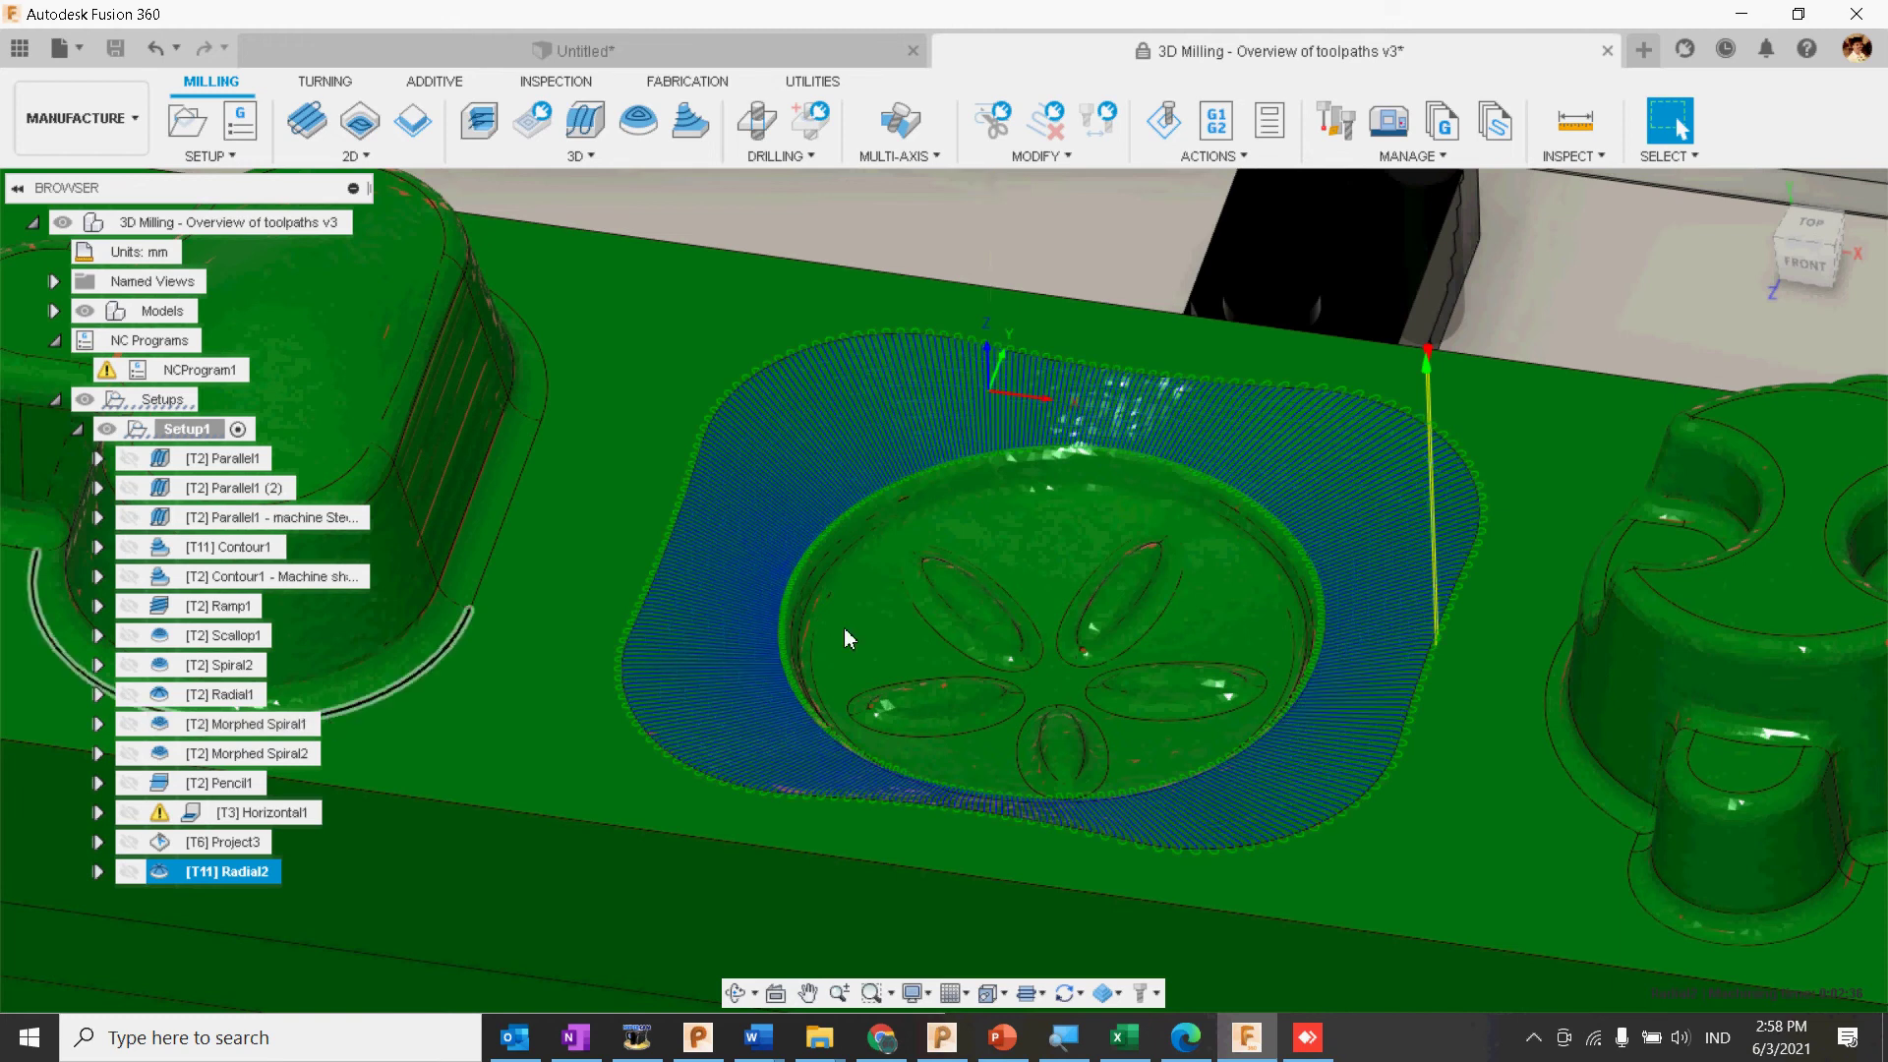
{"action": "scroll", "coordinate": [826, 425], "scroll_direction": "up", "scroll_amount": 2}
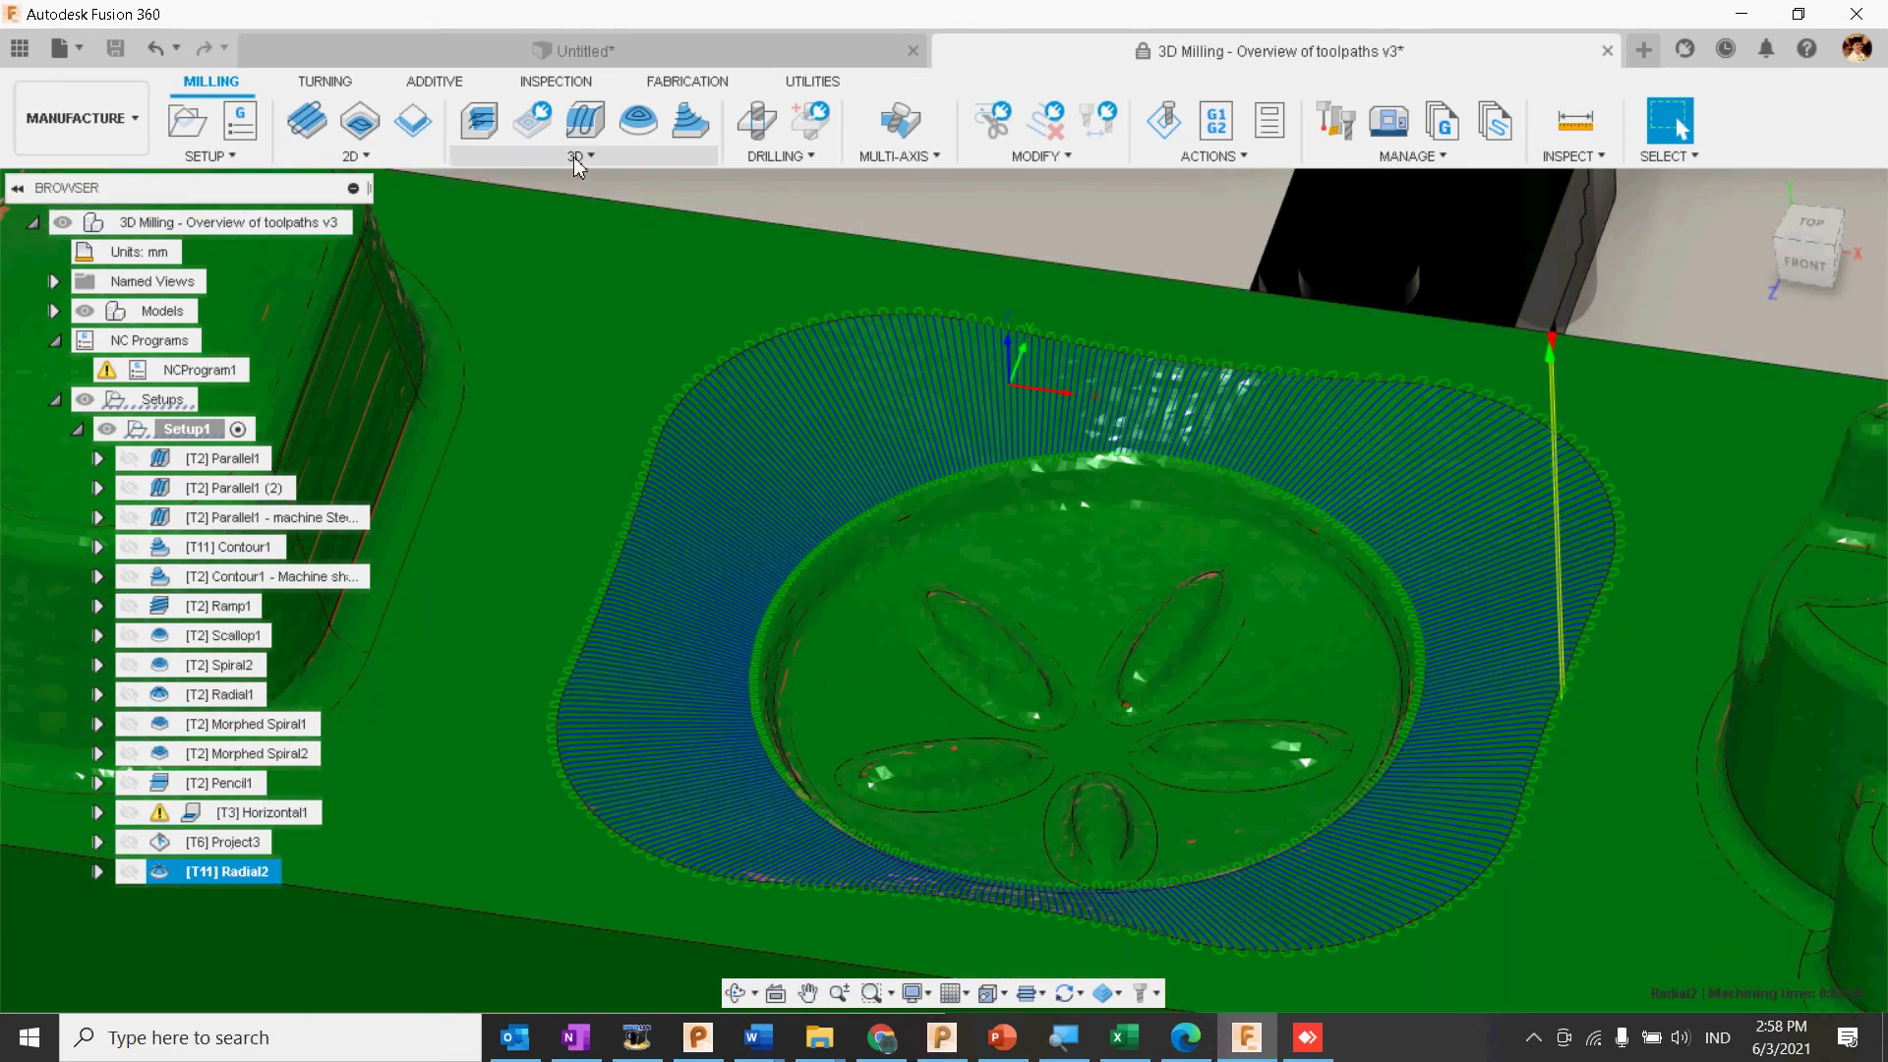
Step: Create a 3D Morphed Spiral operation using tool 11 - Ø10mm ball end mill
{"action": "left_click", "coordinate": [576, 157]}
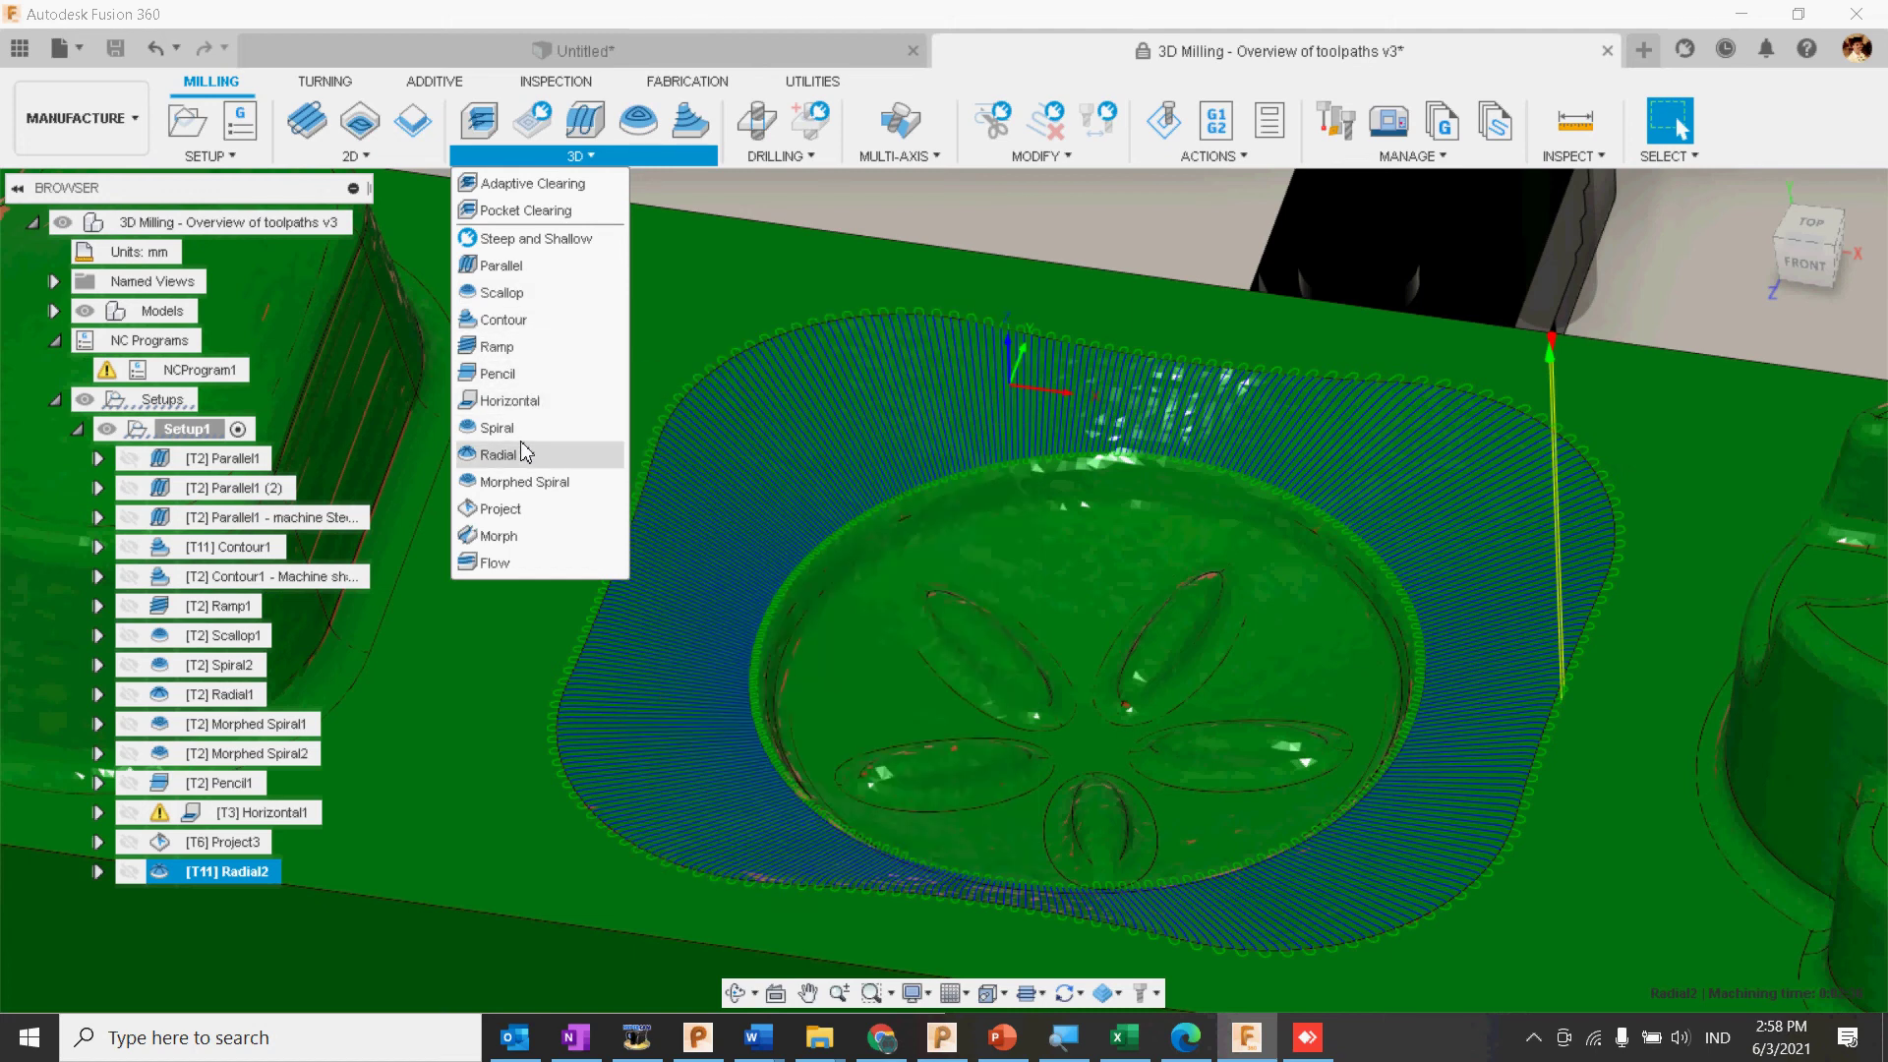
{"action": "left_click", "coordinate": [561, 485]}
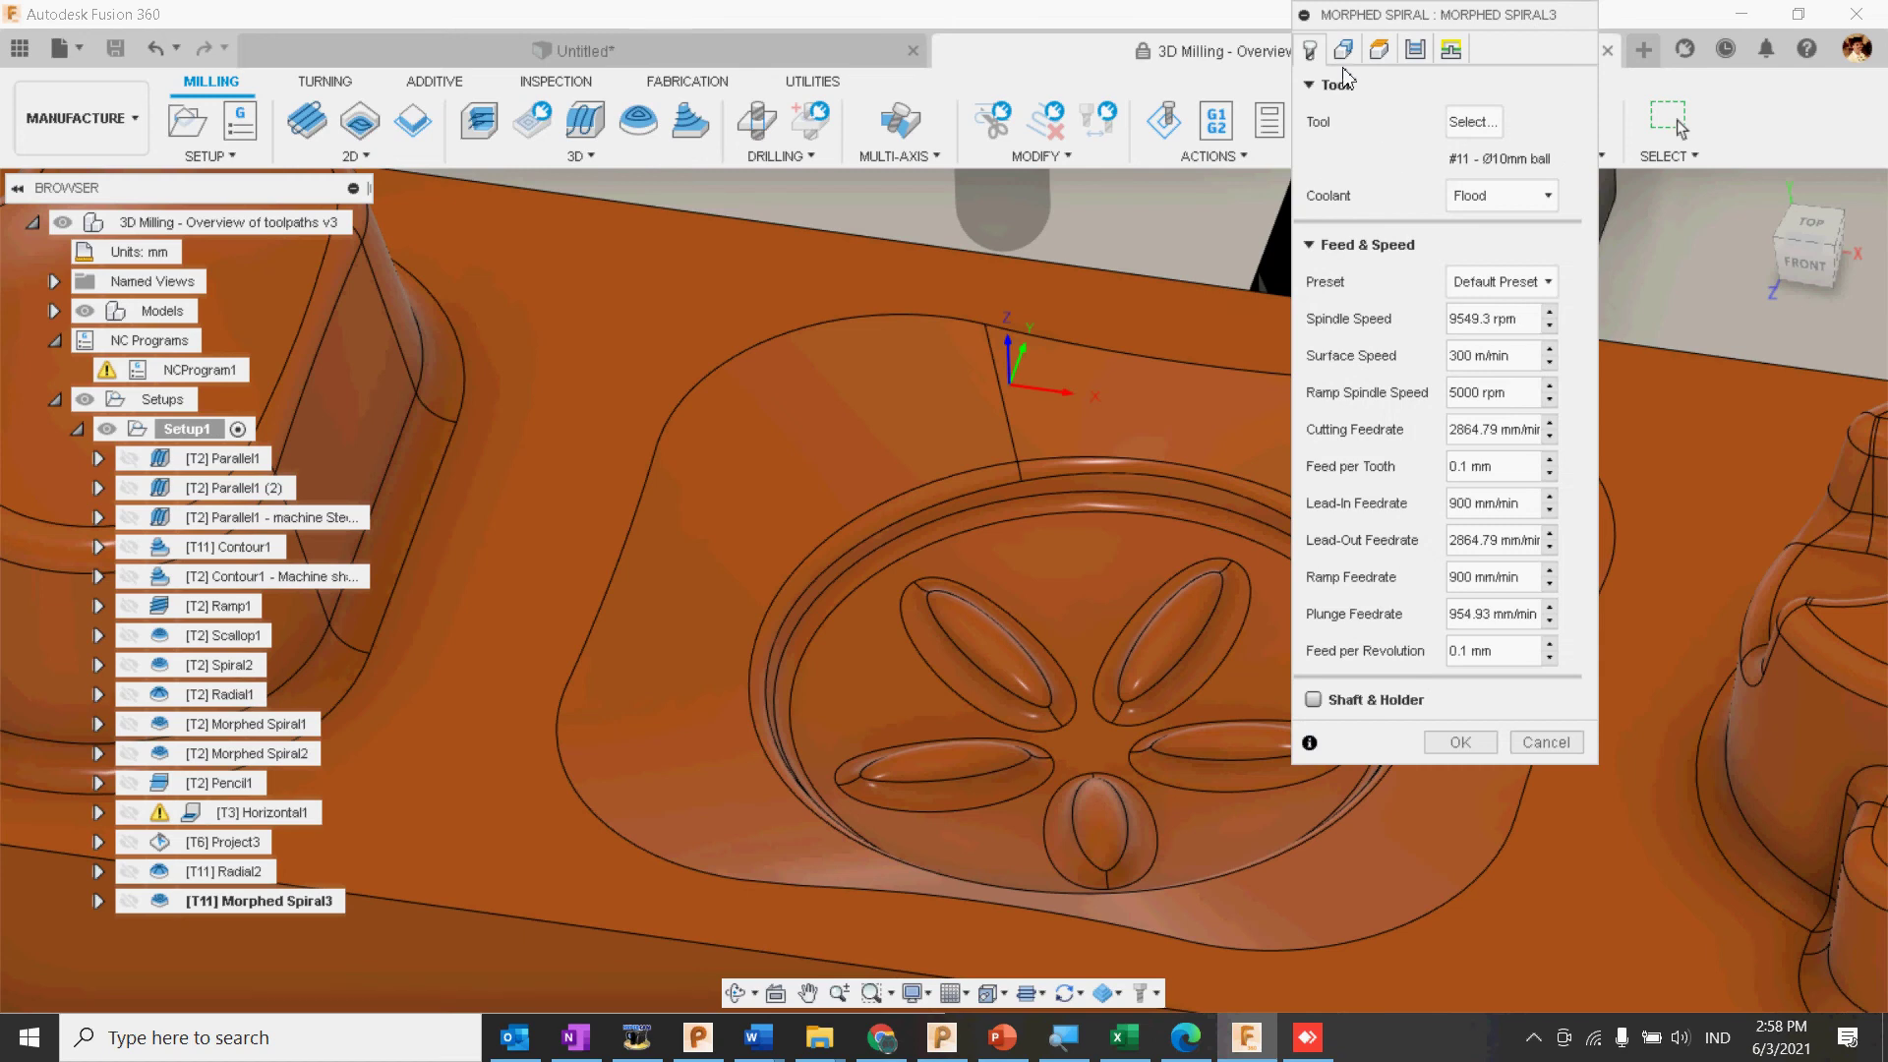
{"action": "left_click", "coordinate": [1472, 122]}
{"action": "left_click", "coordinate": [1525, 75]}
Step: Set the Morphed Spiral machining boundary to Selection and pick the sloped surface's outer contour and the circular pocket's rim
{"action": "left_click", "coordinate": [1343, 49]}
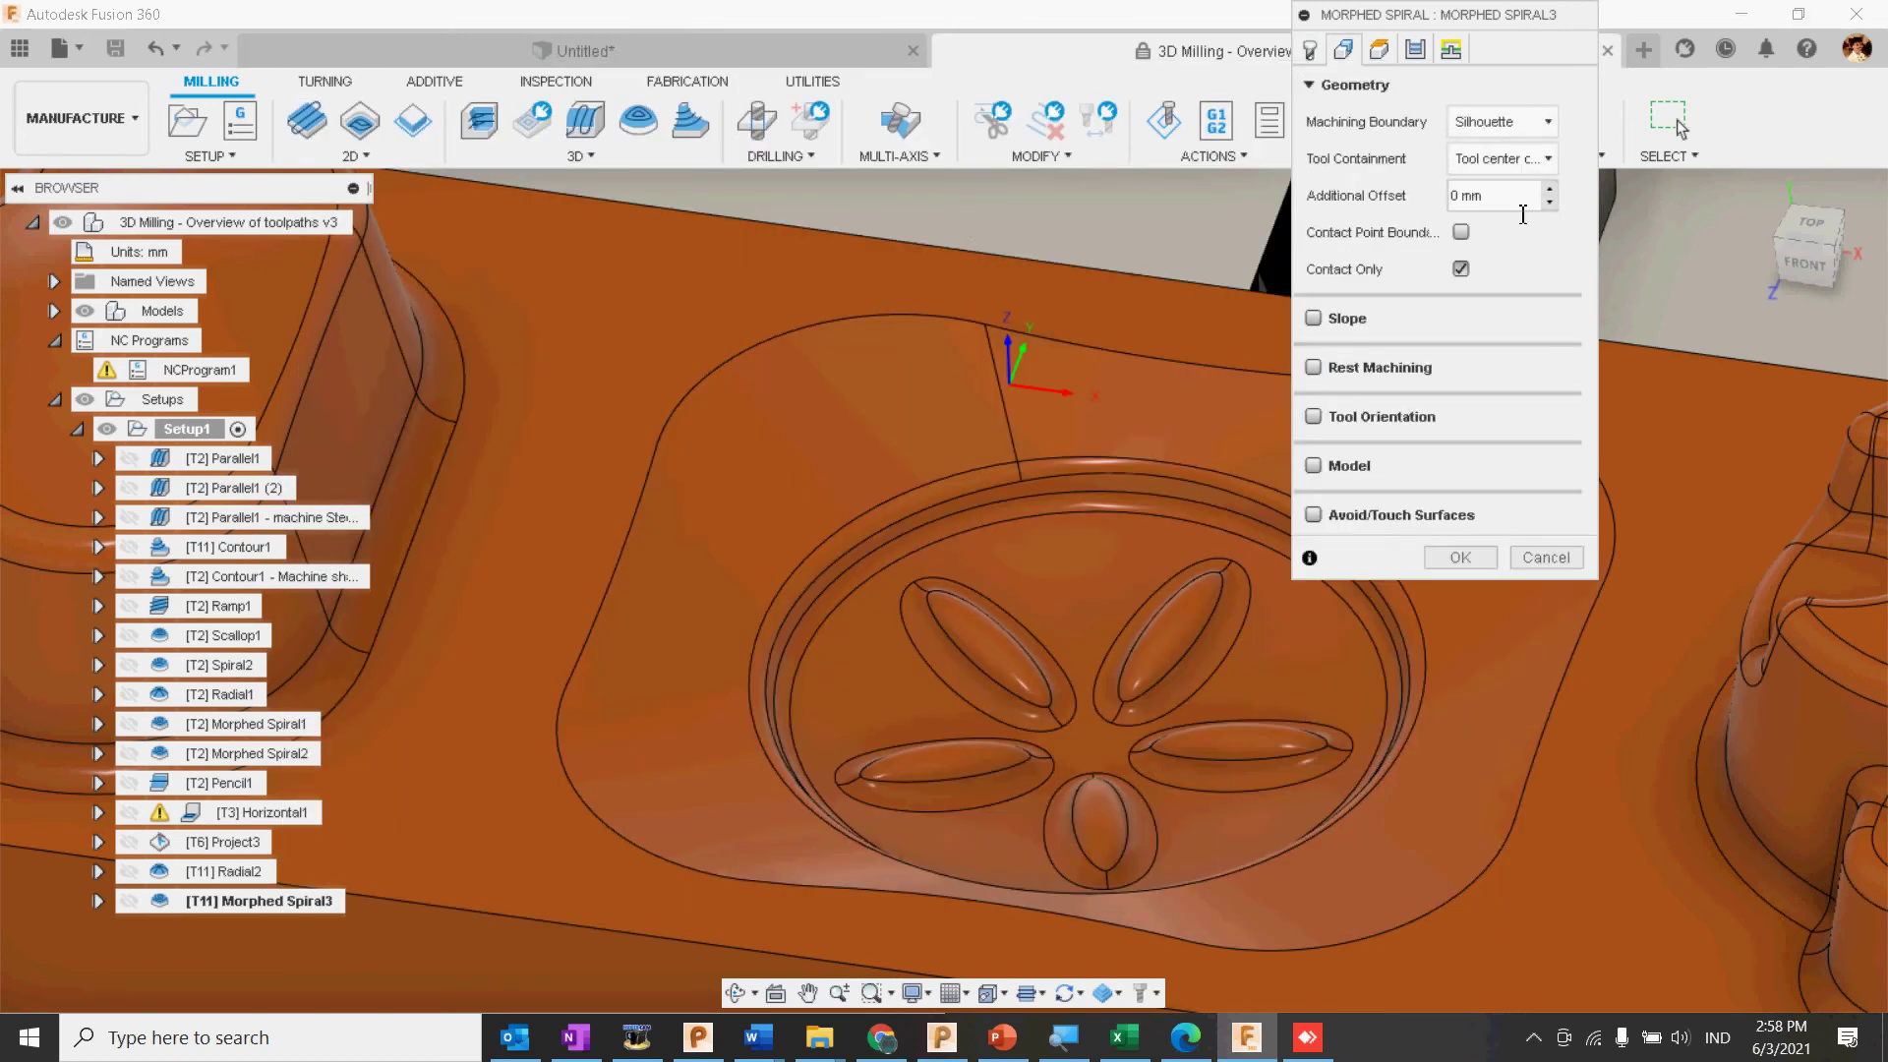
{"action": "left_click", "coordinate": [1544, 121]}
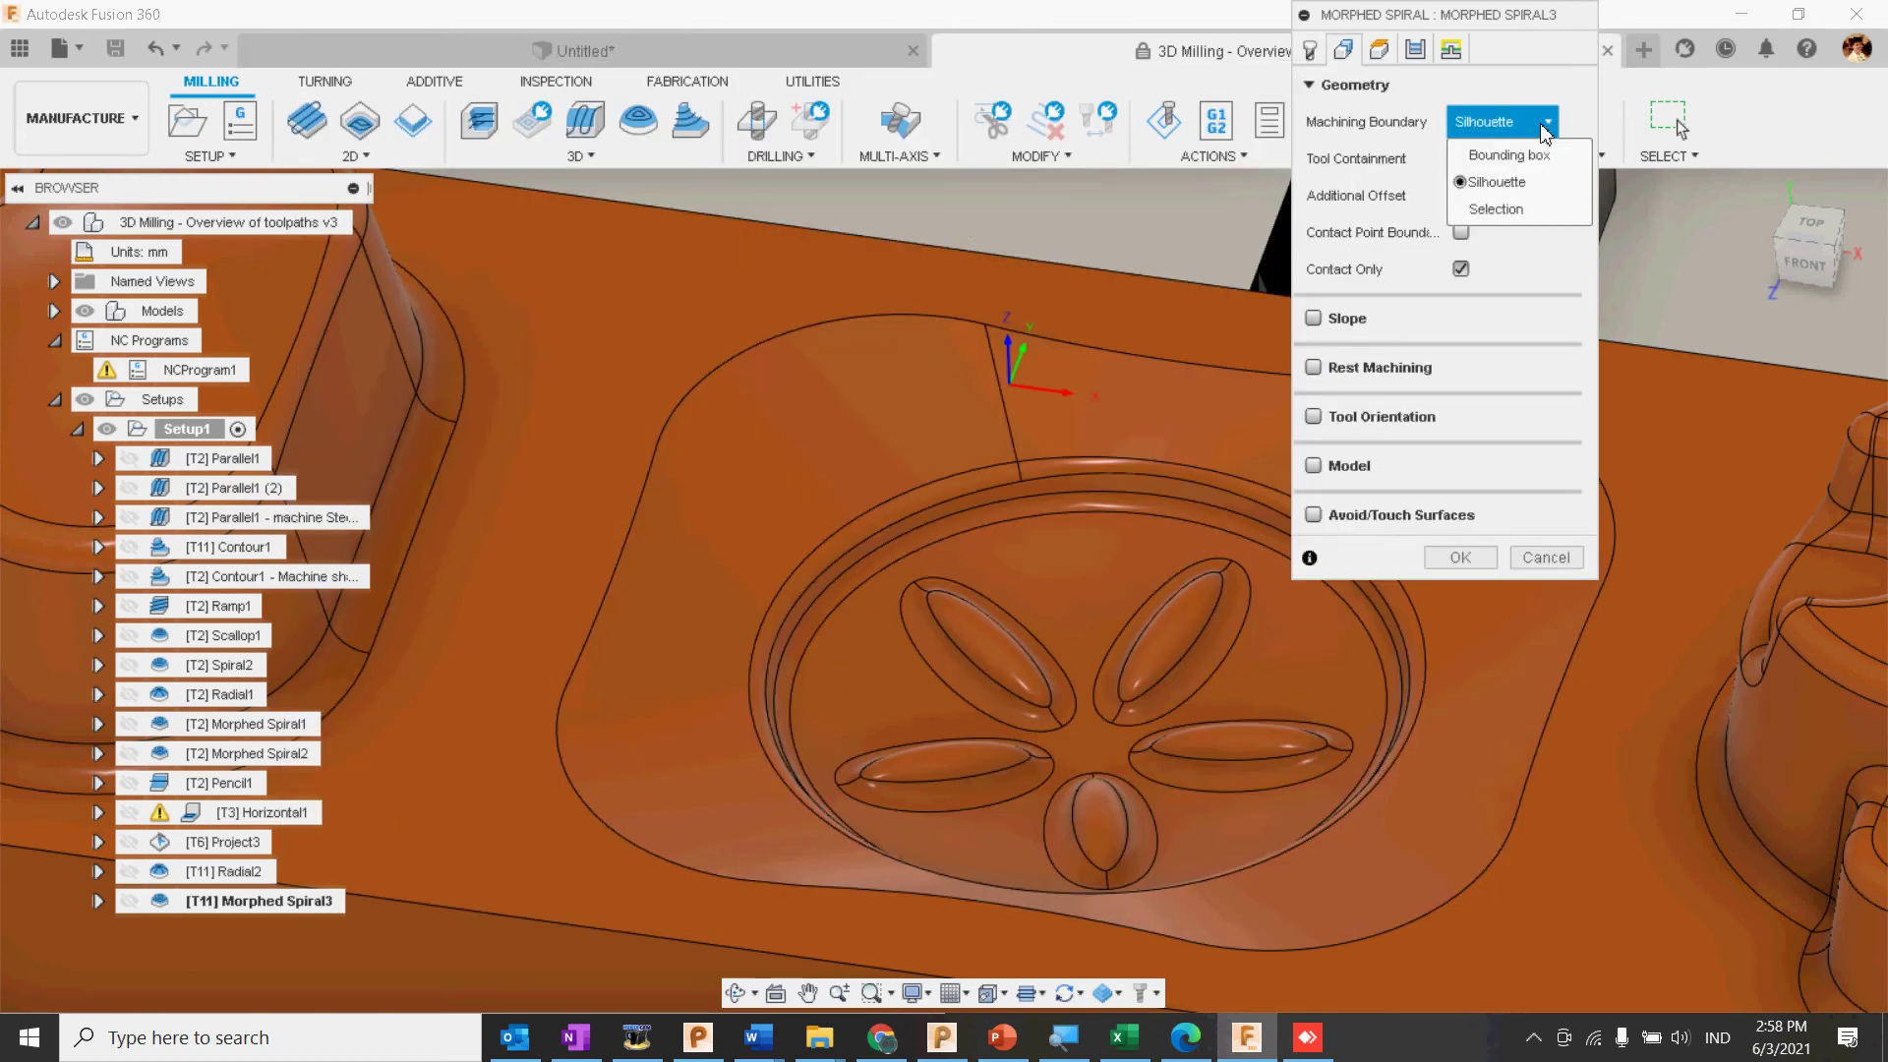
{"action": "left_click", "coordinate": [1496, 210]}
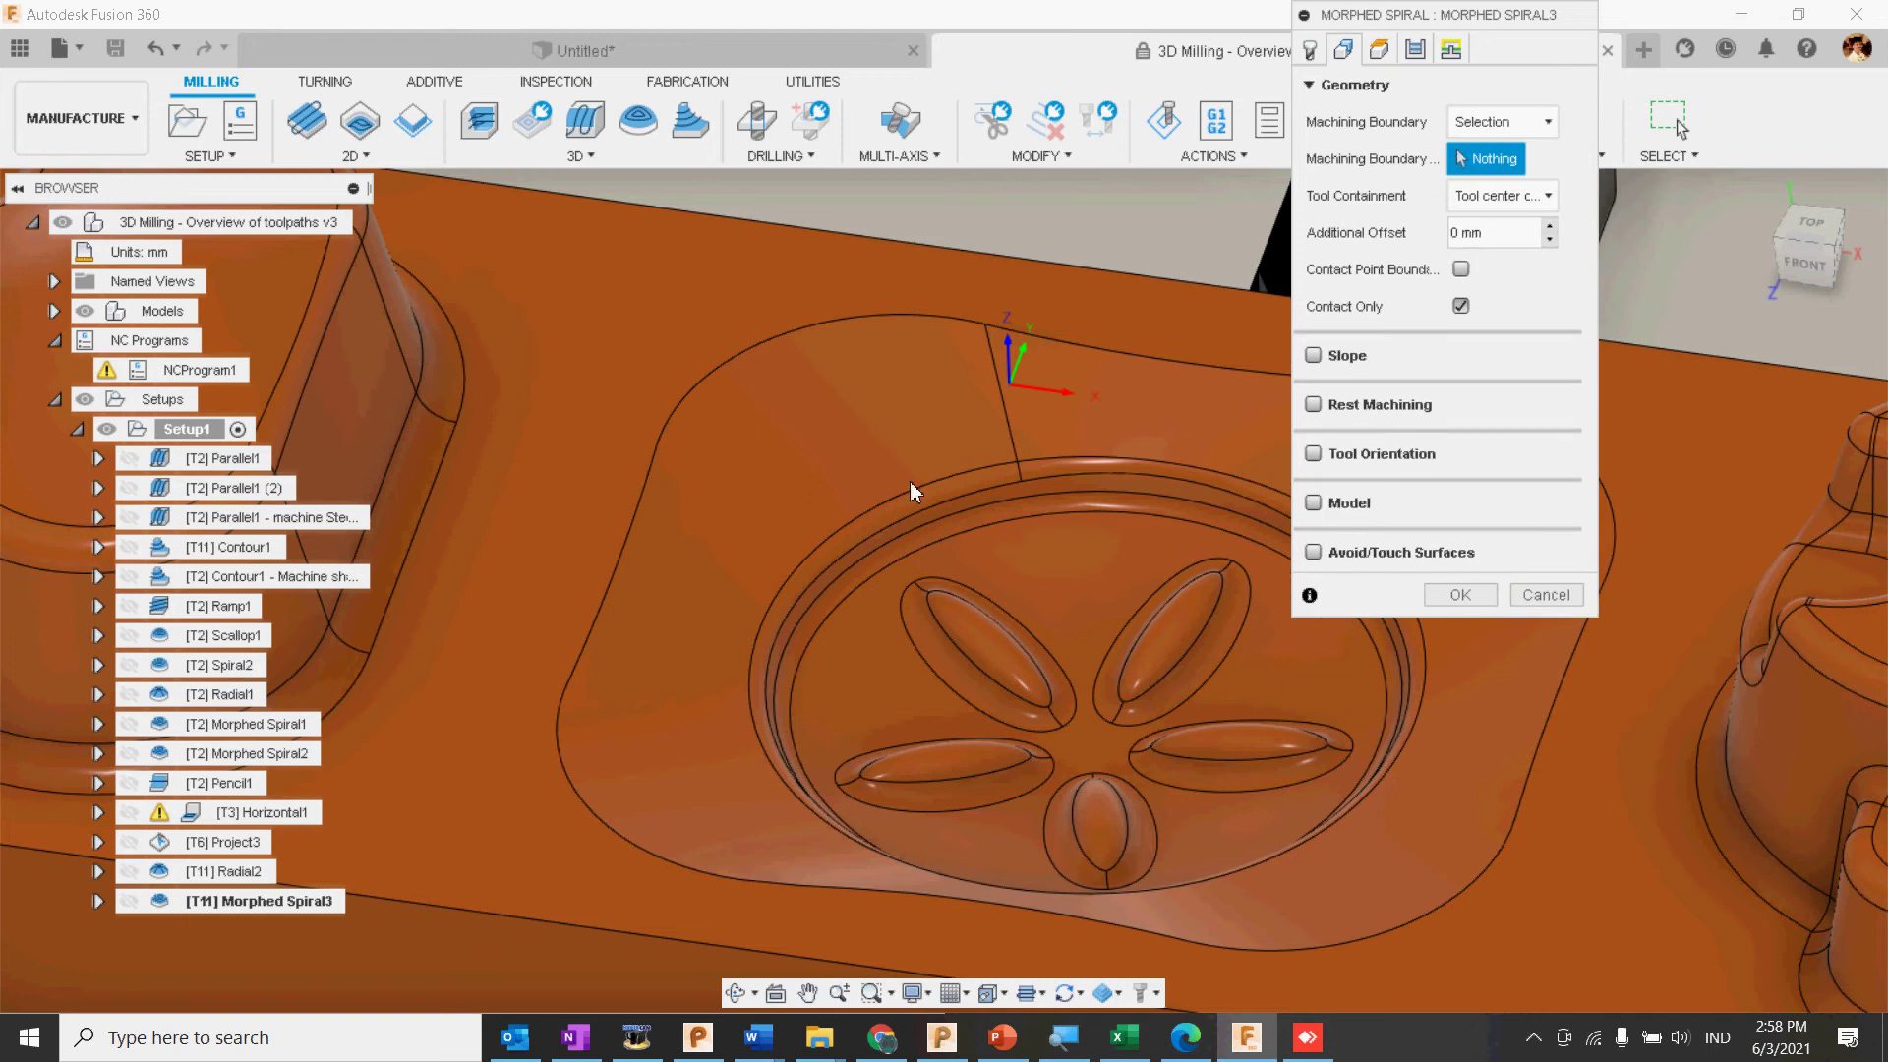
{"action": "left_click", "coordinate": [718, 375]}
{"action": "left_click", "coordinate": [856, 522]}
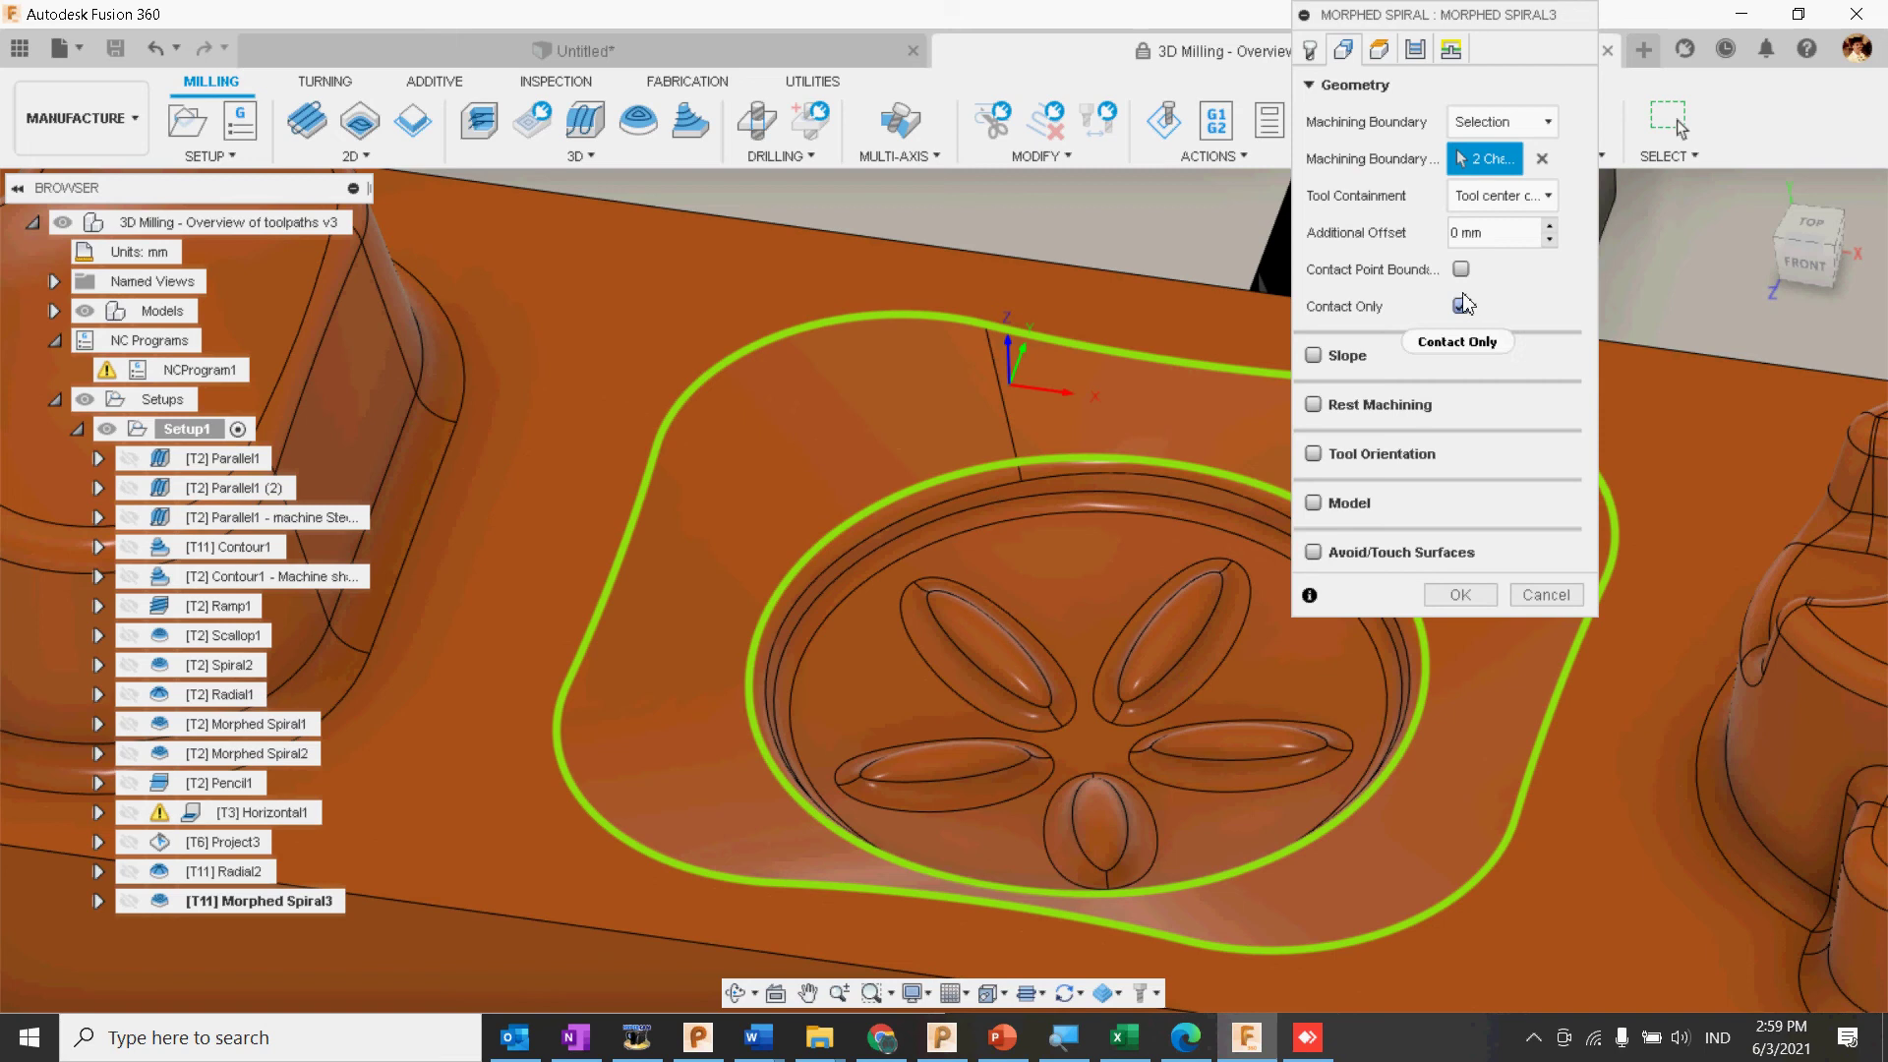
Step: Choose Shortest machining distance as the Inside/Outside Direction for the Morphed Spiral passes
{"action": "left_click", "coordinate": [1414, 50]}
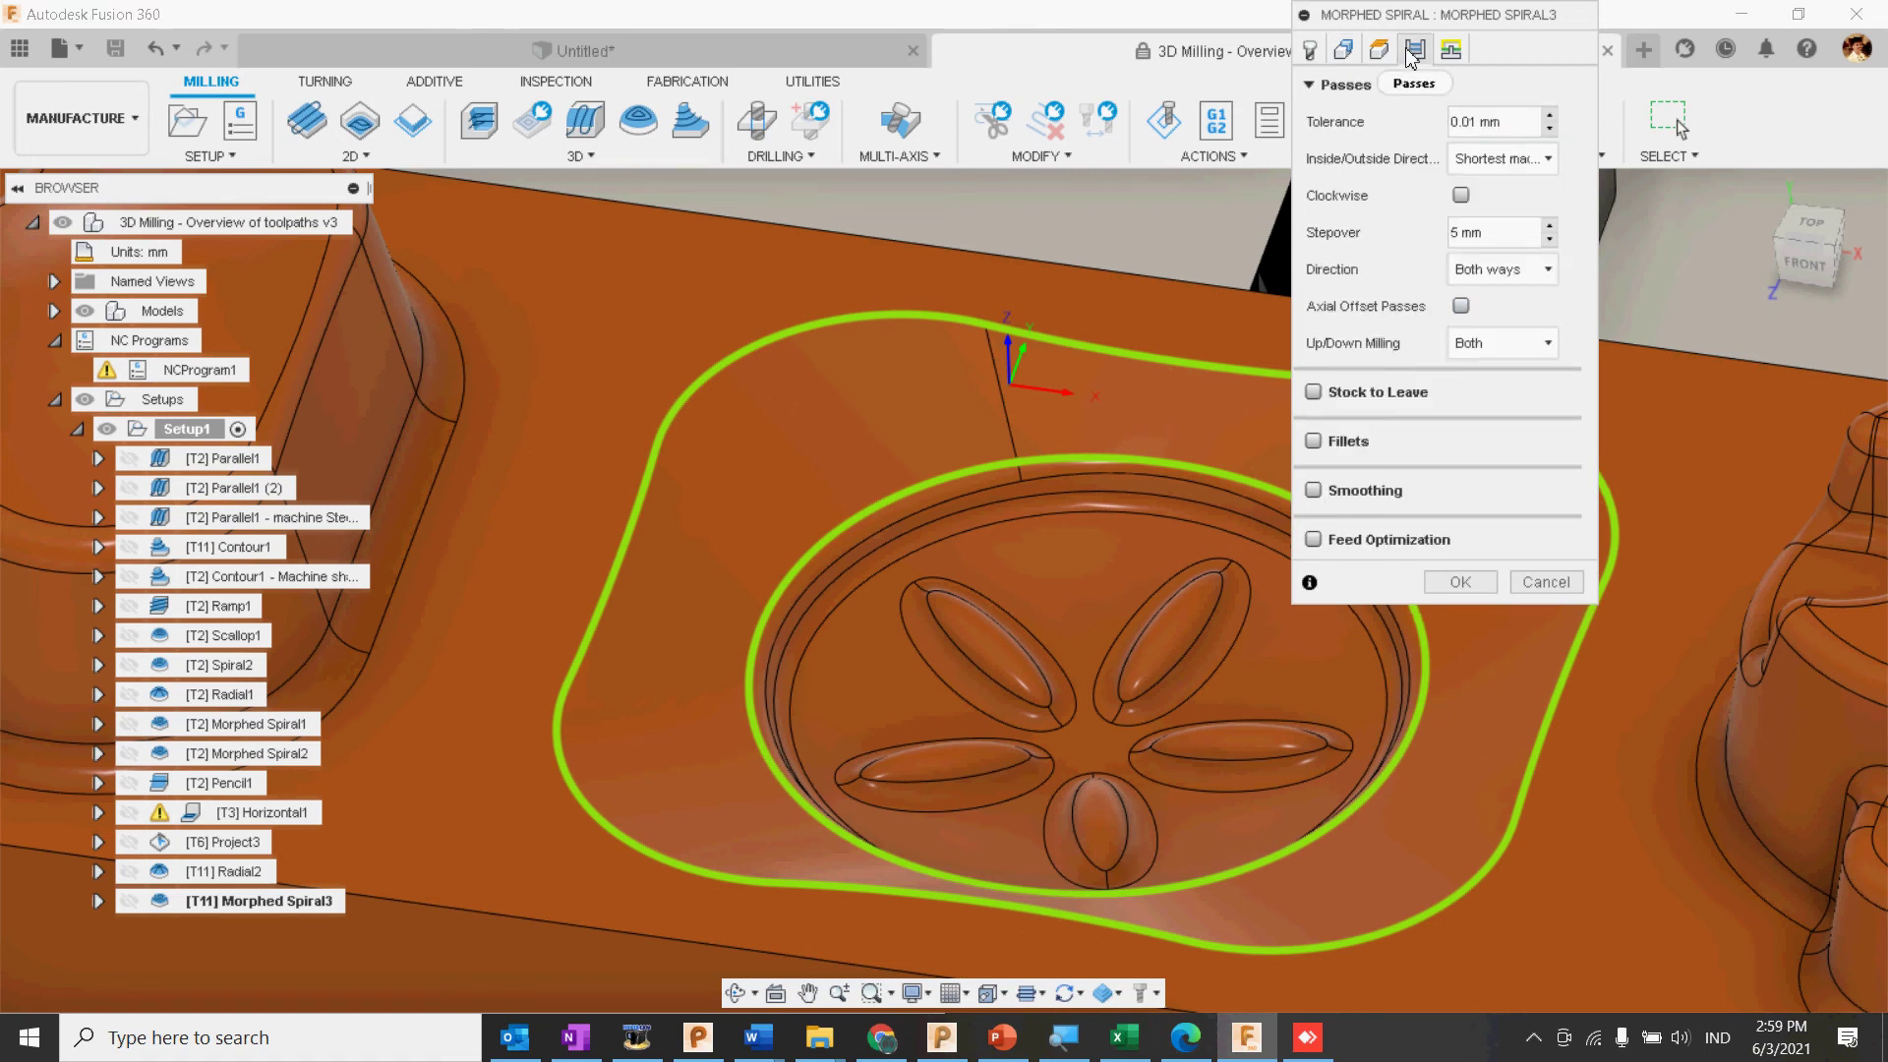
{"action": "left_click", "coordinate": [1539, 165]}
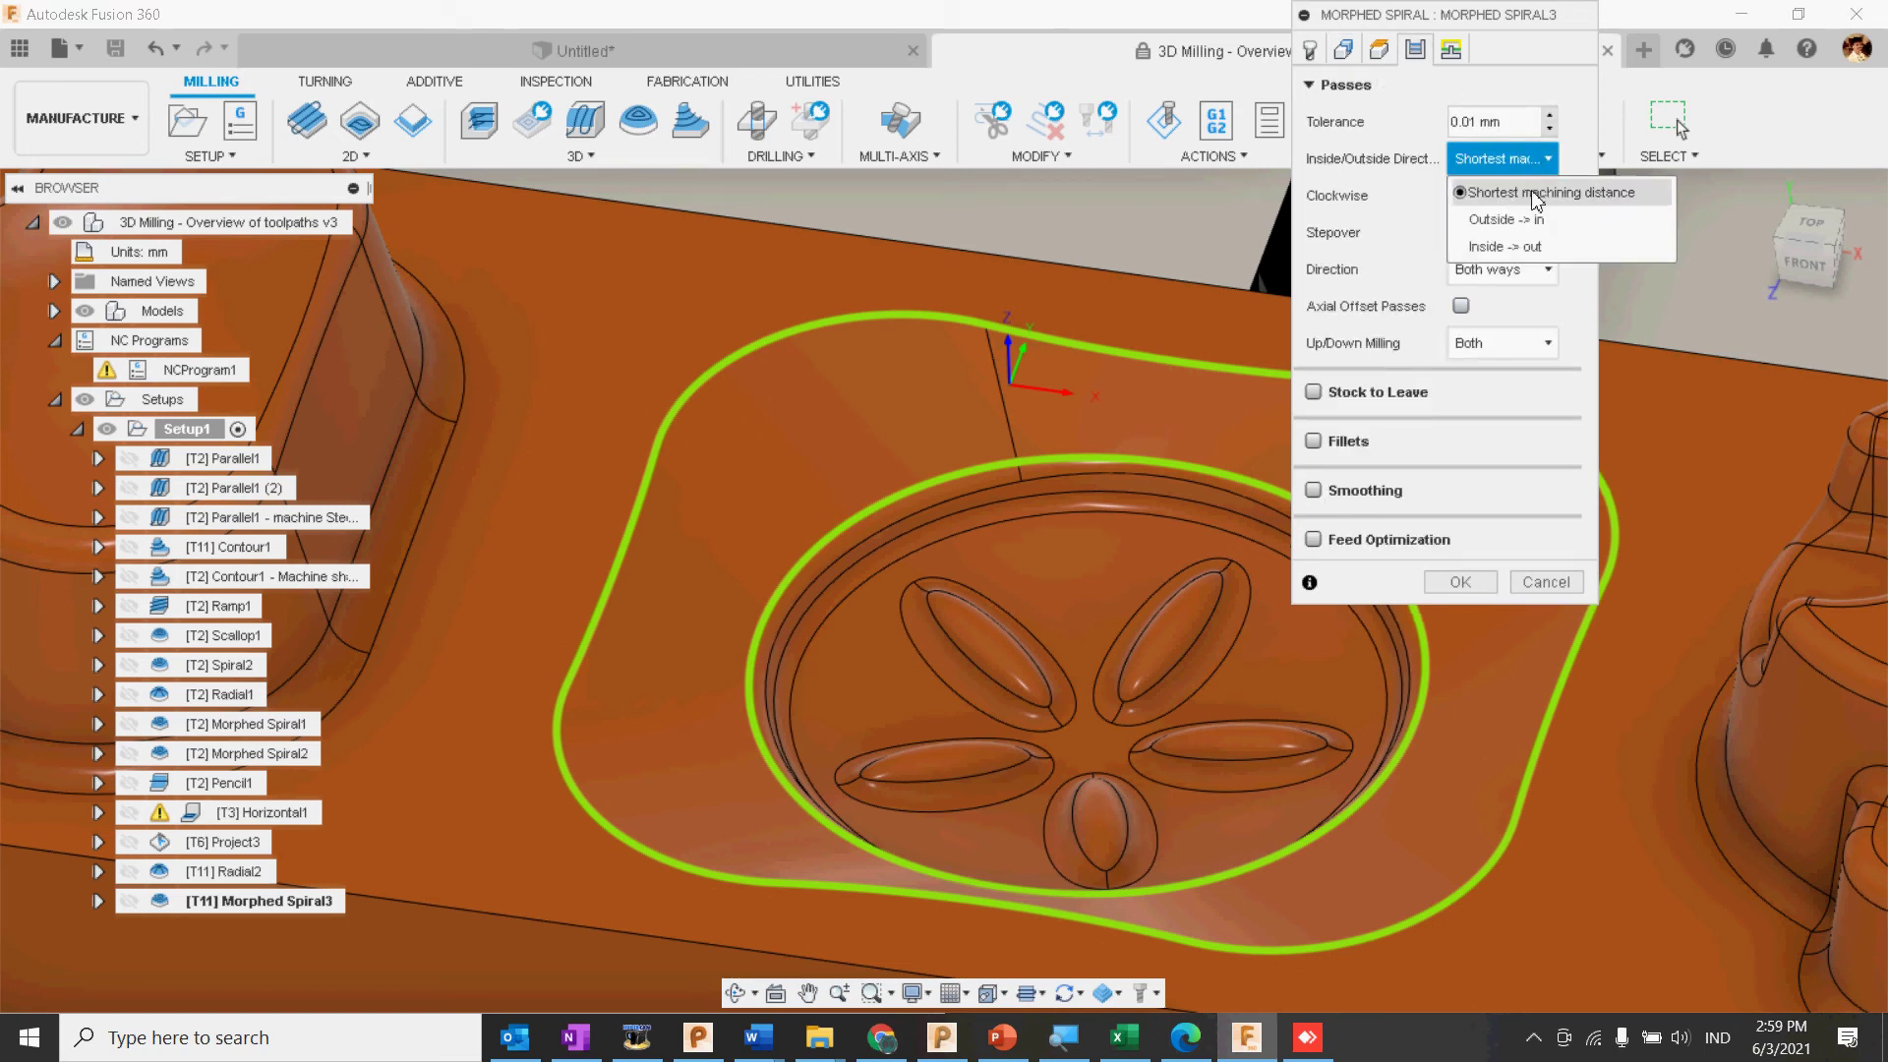
{"action": "left_click", "coordinate": [1536, 194]}
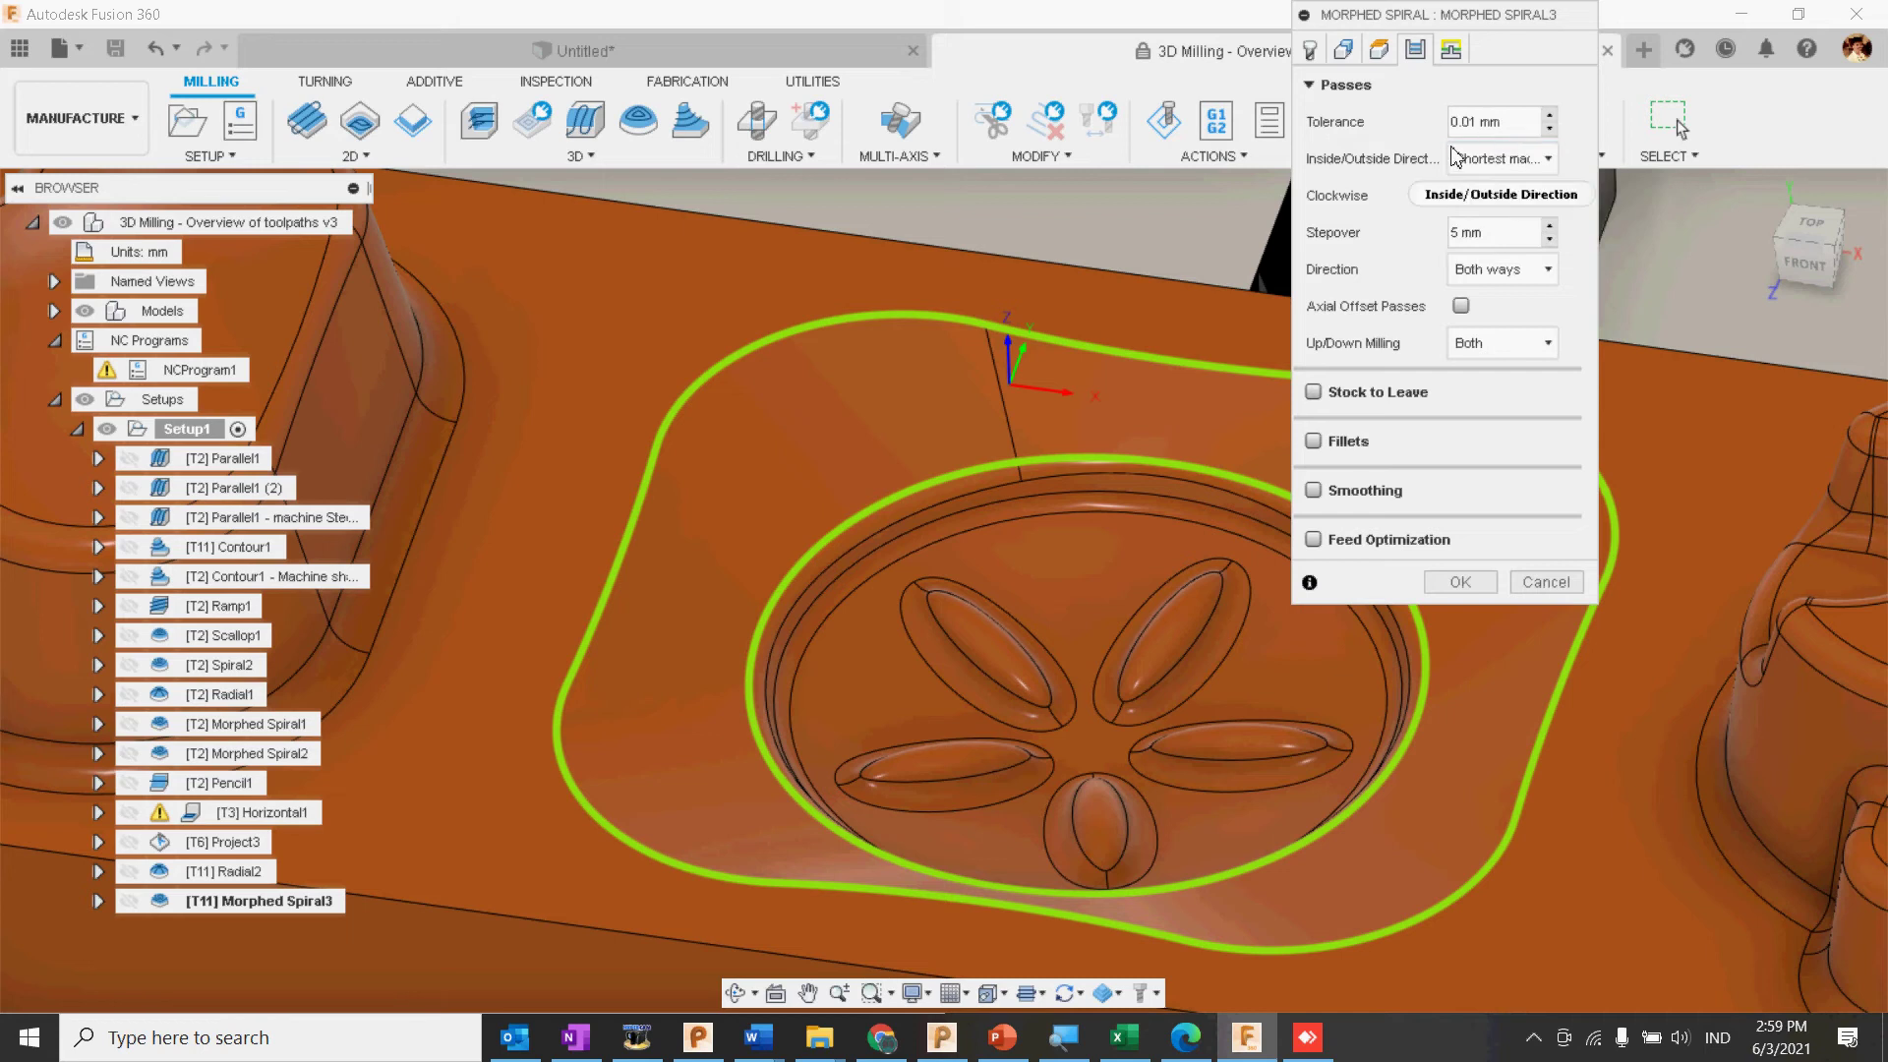
Step: Generate the Morphed Spiral toolpath on the sloped surface and regenerate it with a 1 mm stepover
{"action": "mouse_move", "coordinate": [1501, 162]}
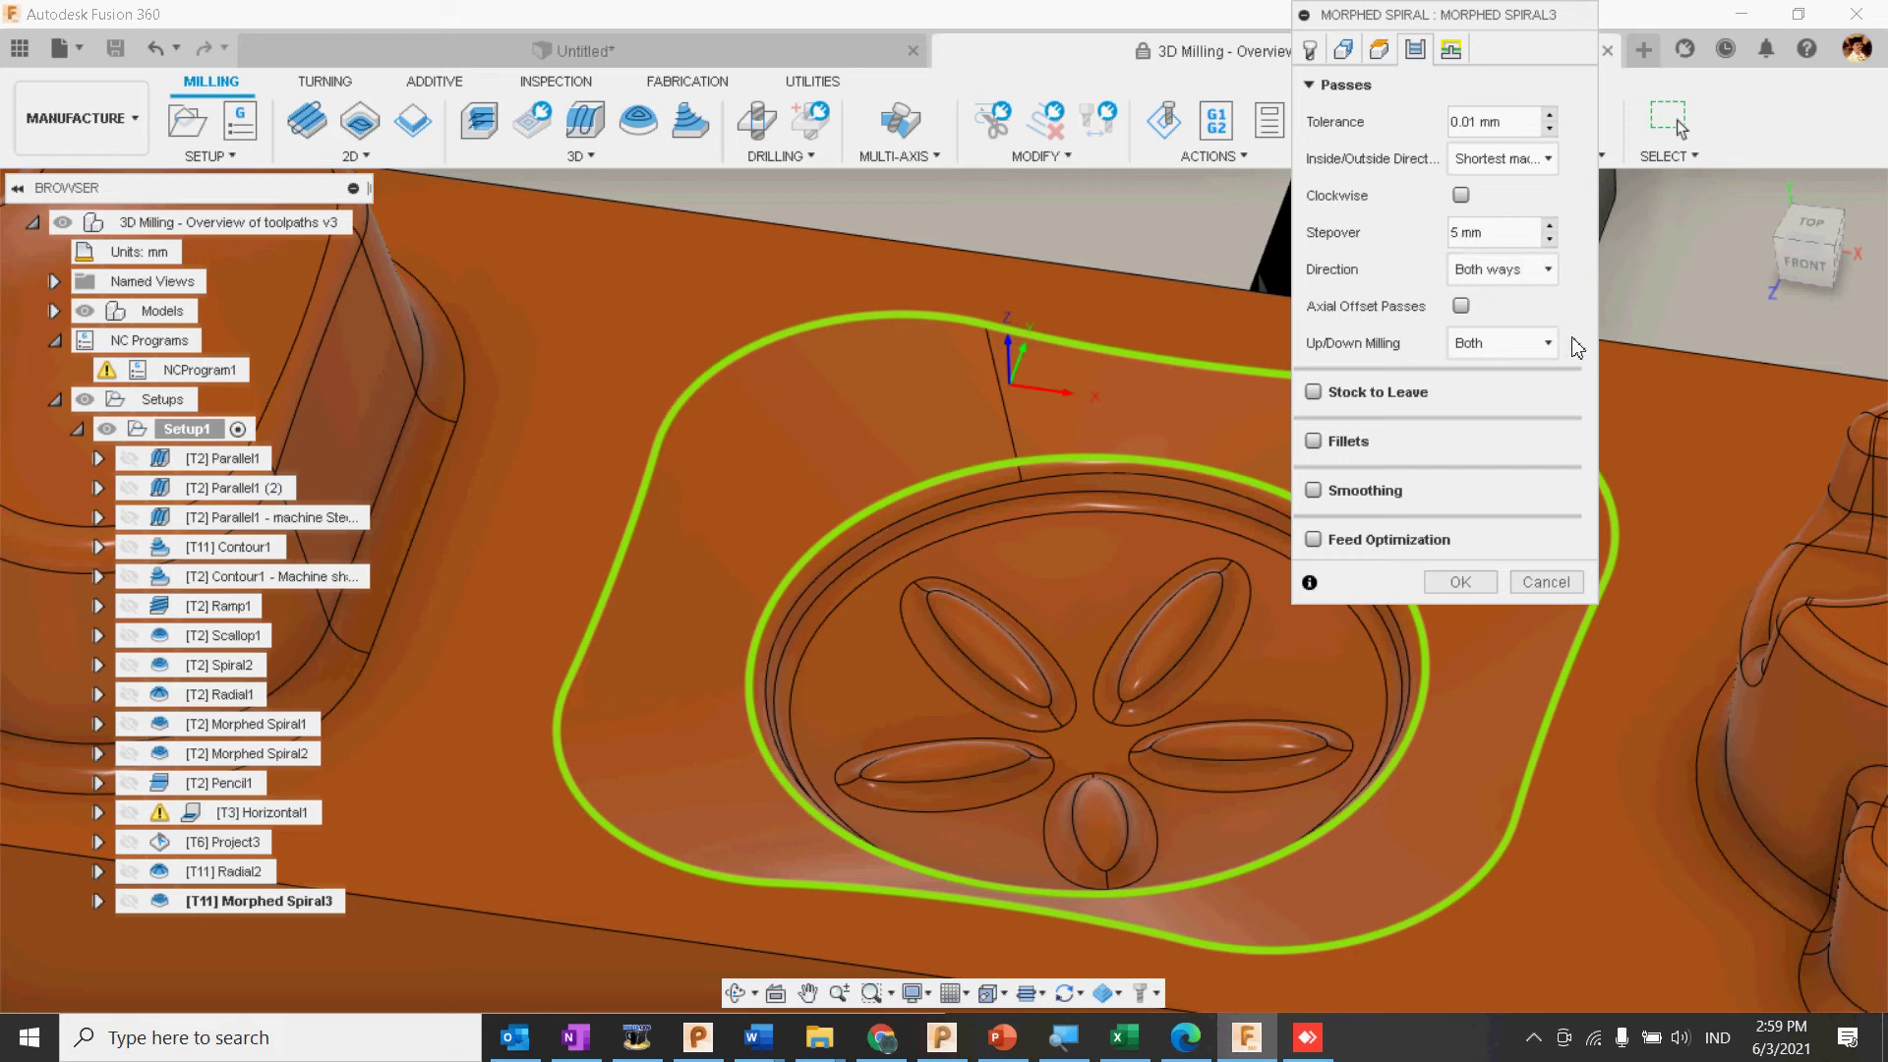
{"action": "left_click", "coordinate": [1479, 584]}
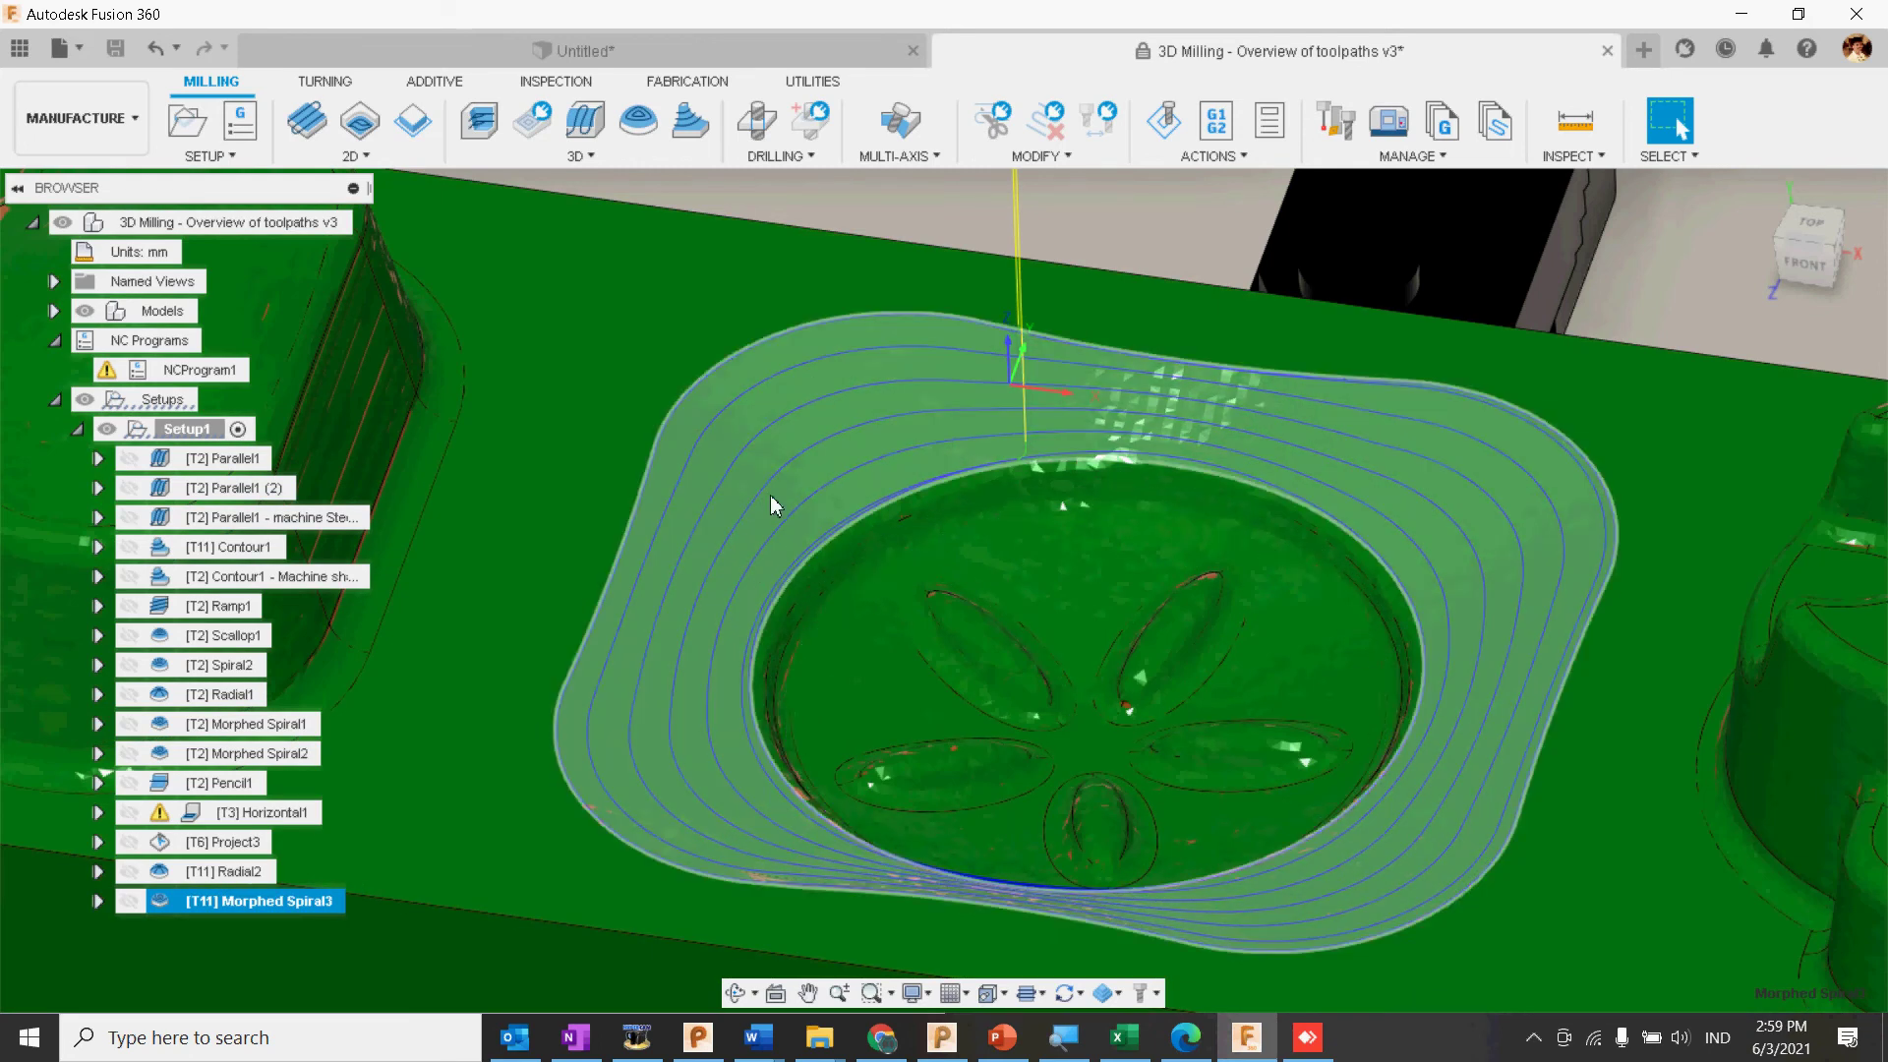
{"action": "double_click", "coordinate": [169, 899]}
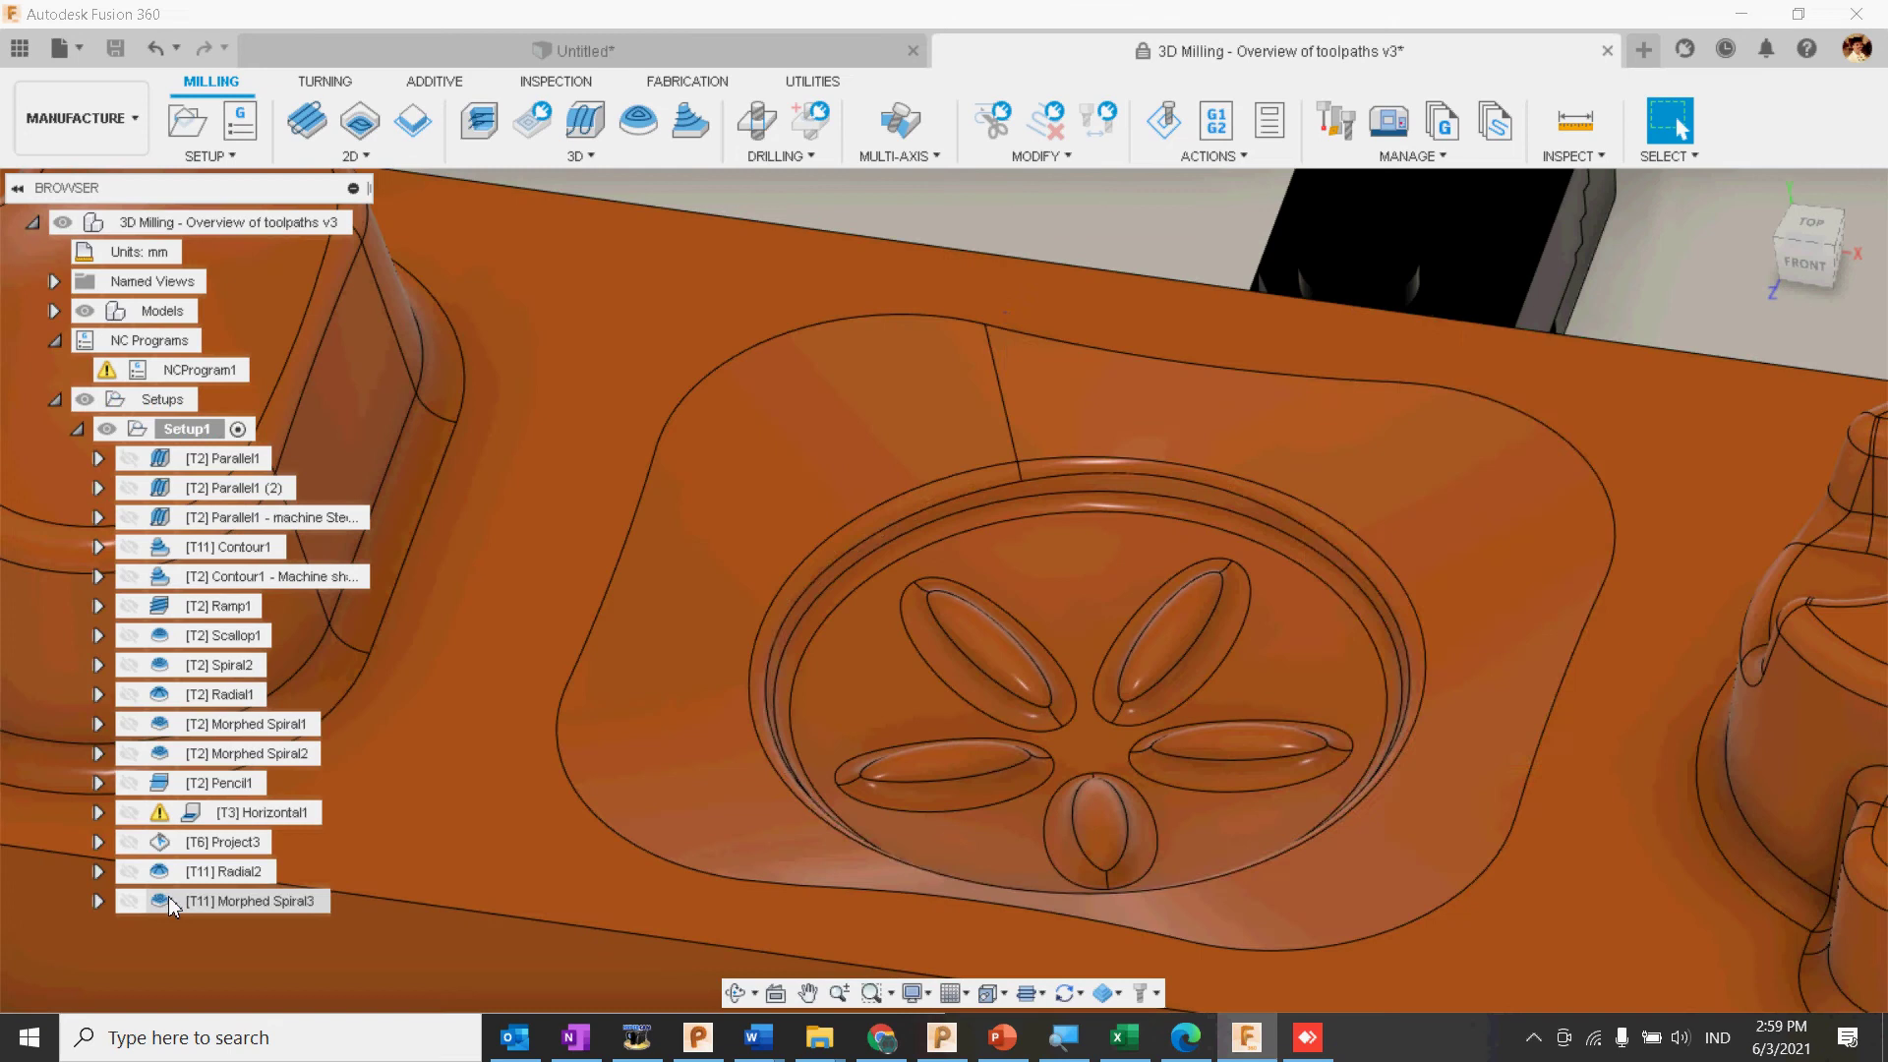
{"action": "left_click", "coordinate": [1424, 52]}
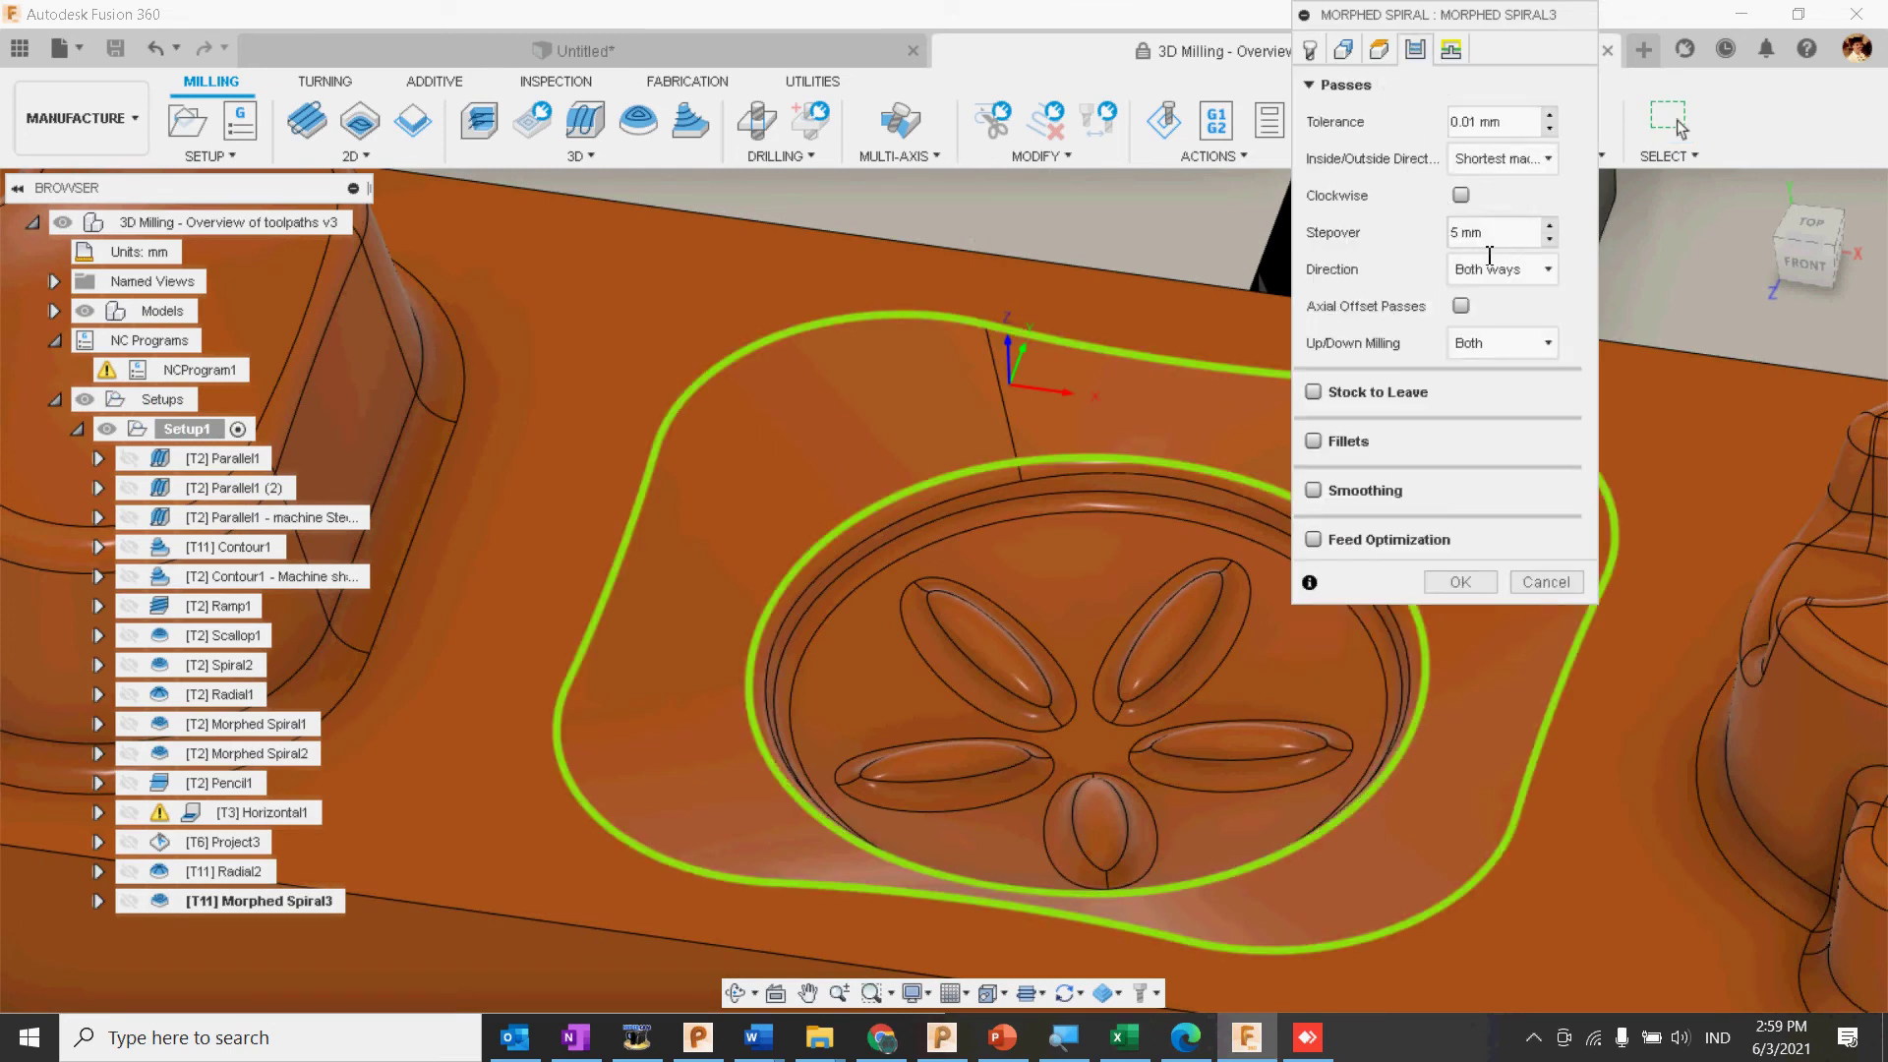
{"action": "left_click", "coordinate": [1476, 233]}
{"action": "type", "text": "1"}
{"action": "left_click", "coordinate": [1437, 575]}
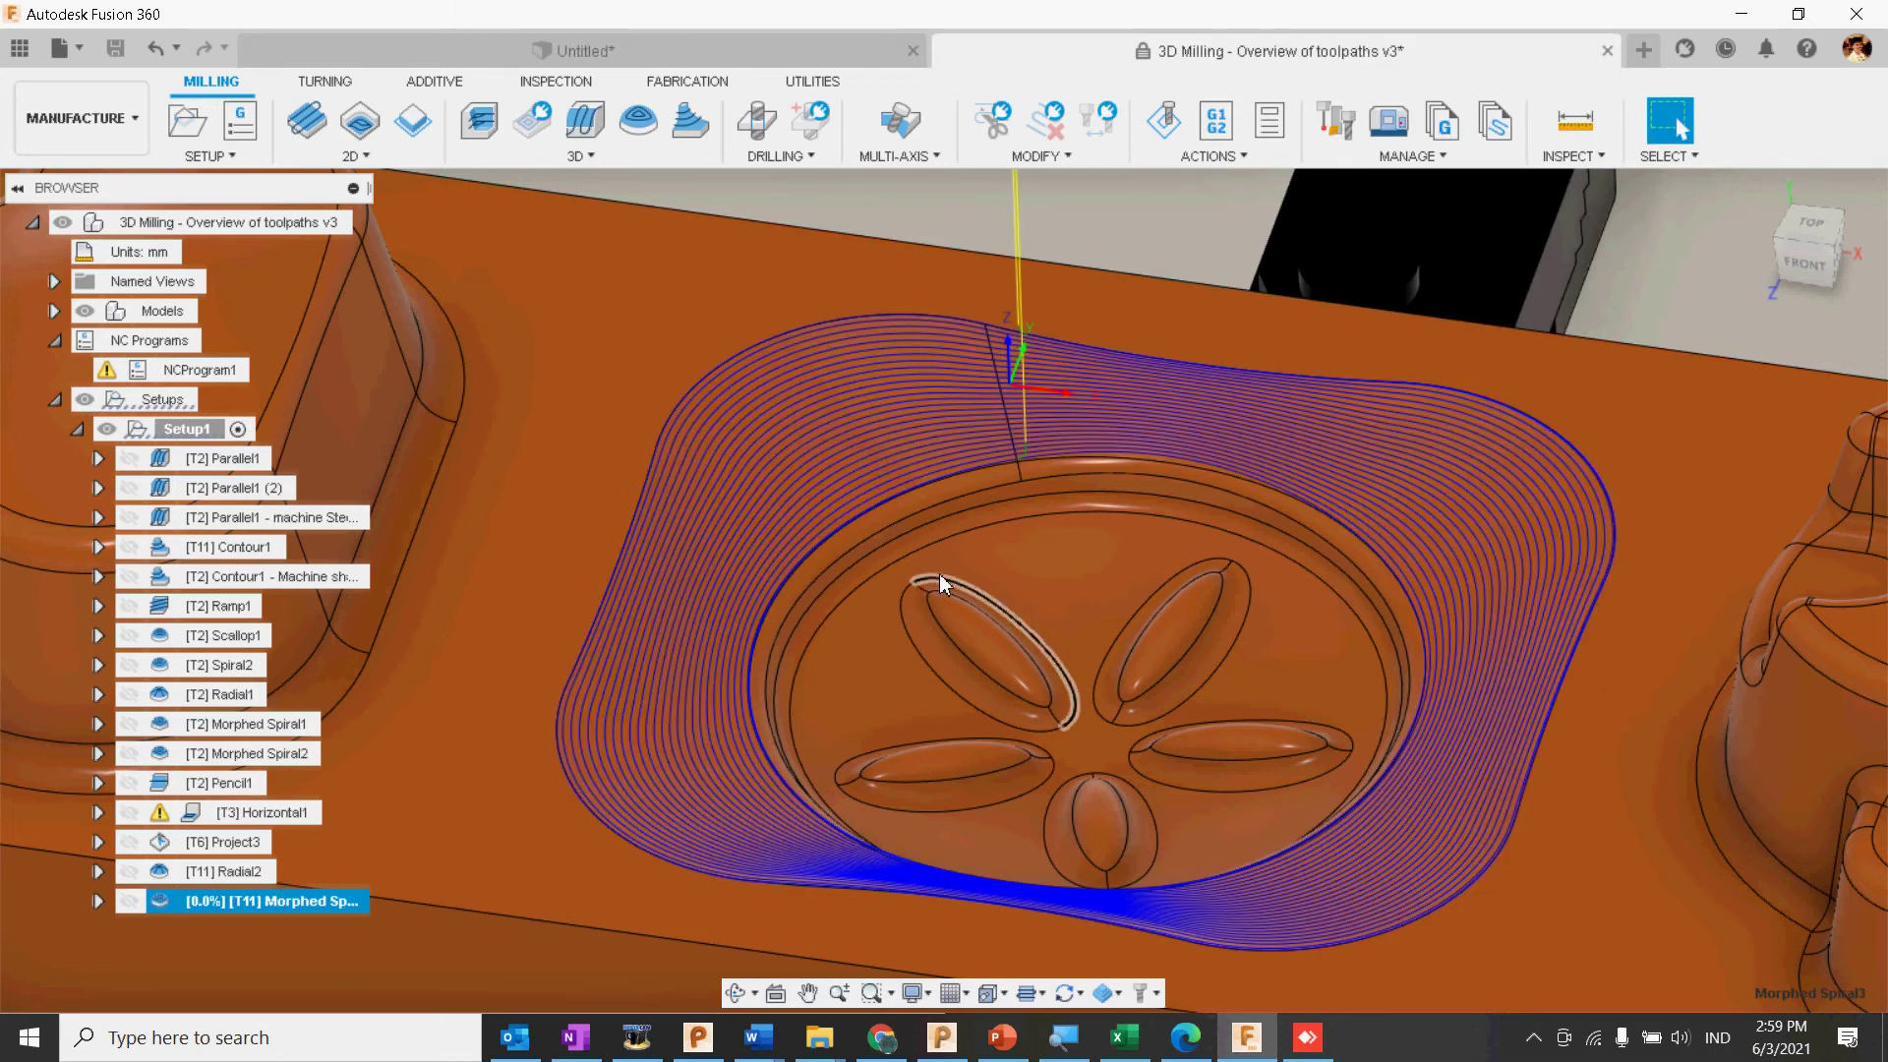
{"action": "middle_click_drag", "start_coordinate": [941, 575], "coordinate": [1048, 512], "text": "shift"}
{"action": "left_click", "coordinate": [1677, 120]}
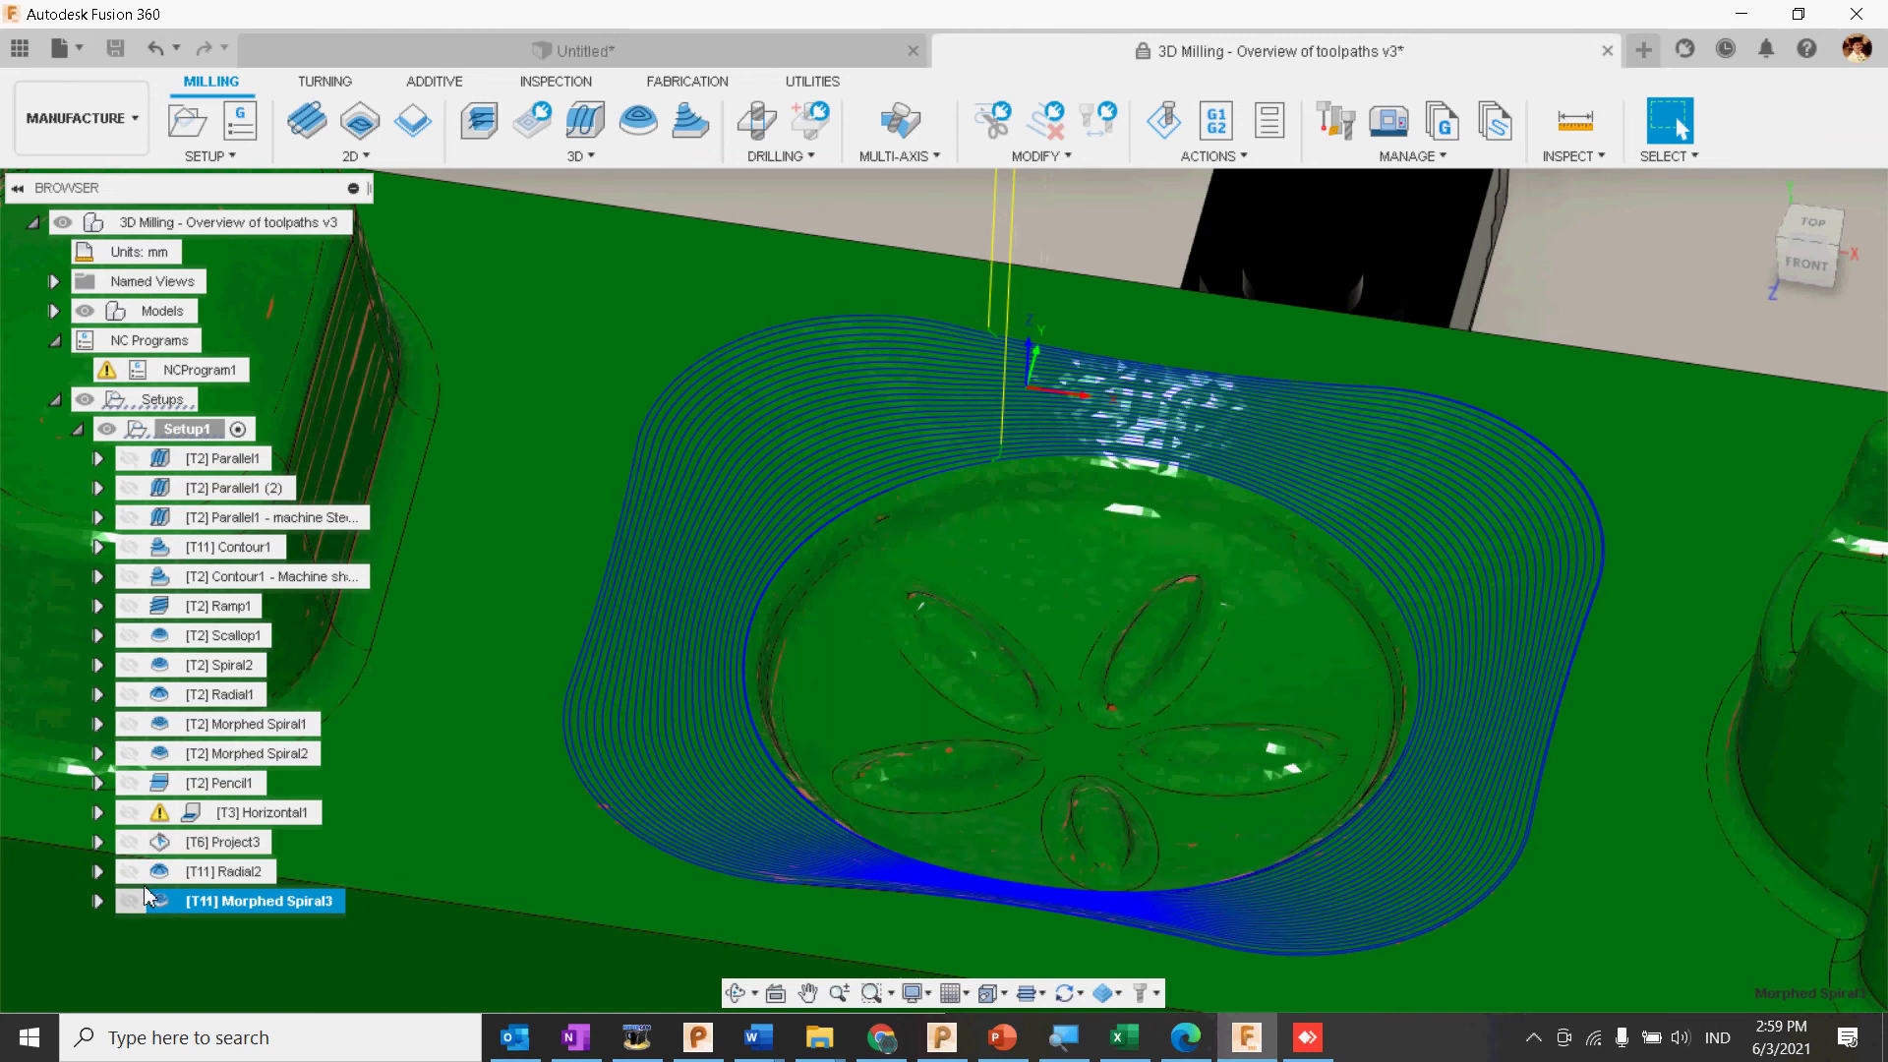
Step: Create another 3D Morphed Spiral operation and set its machining boundary to Selection
{"action": "left_click", "coordinate": [580, 156]}
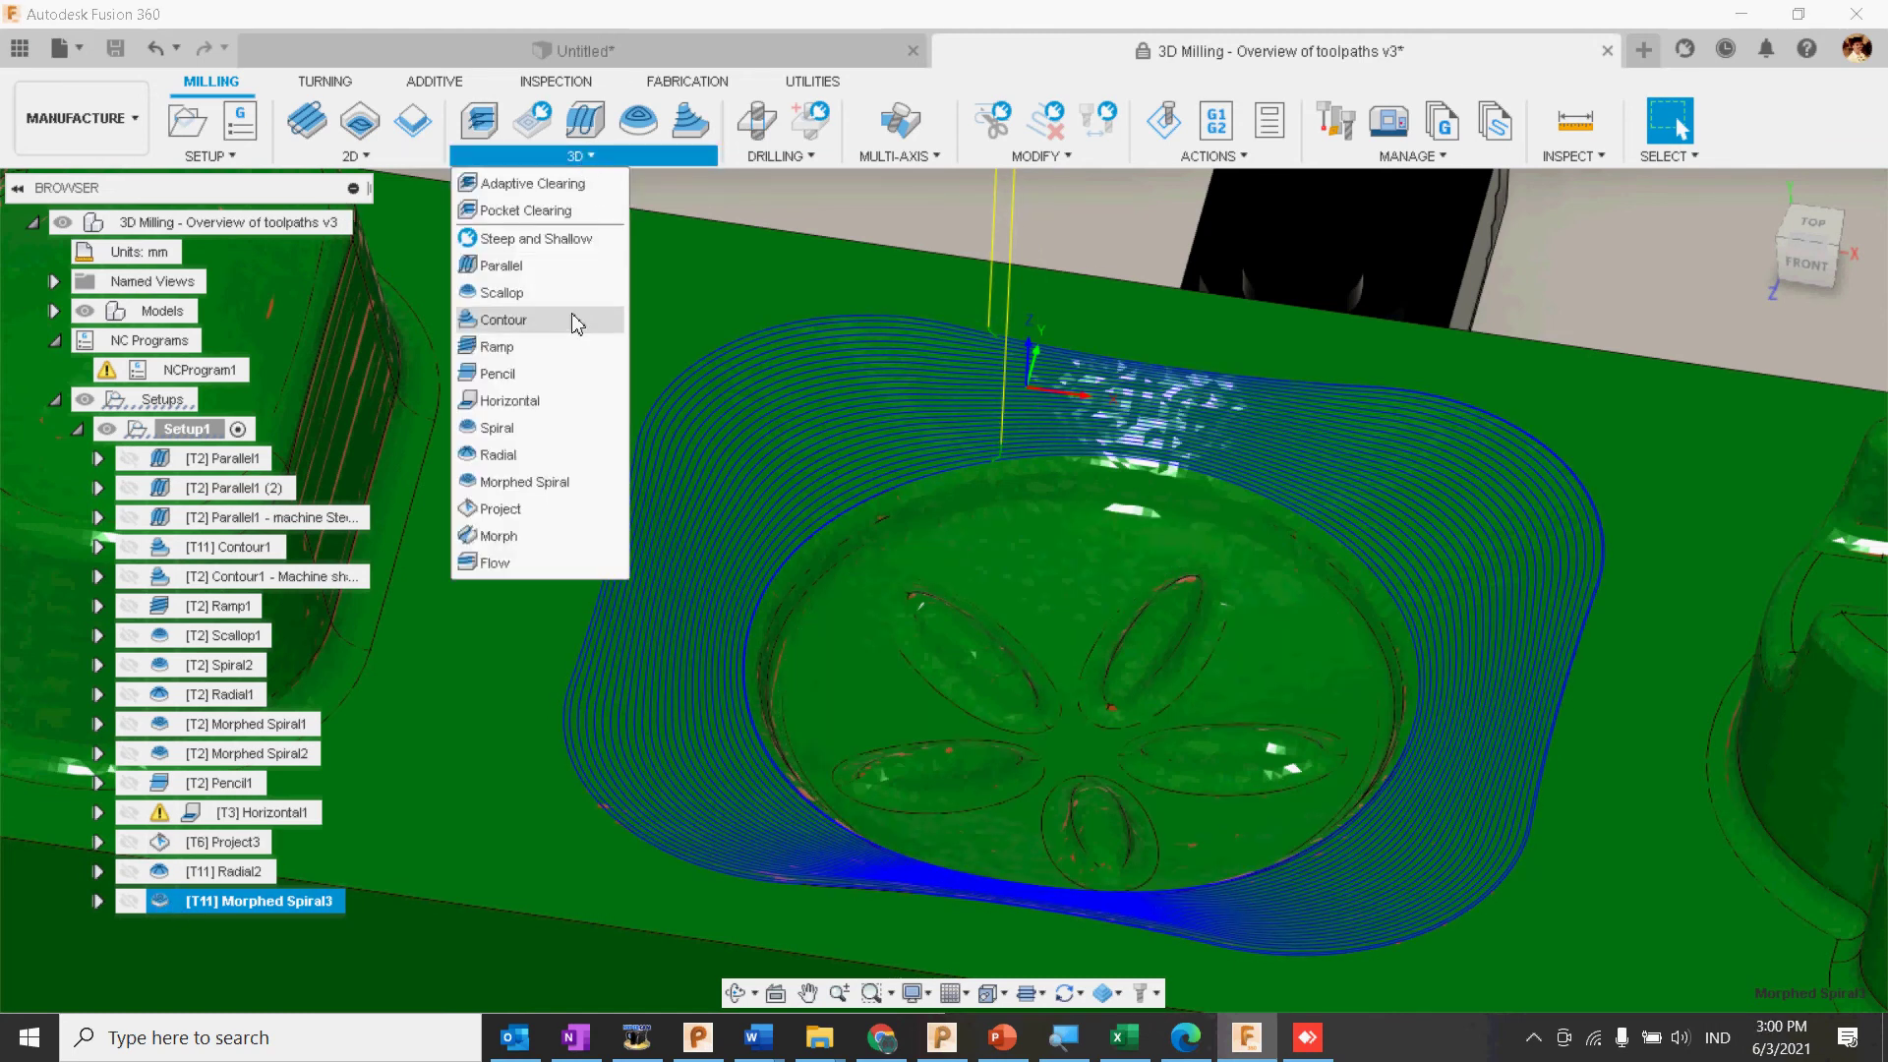
{"action": "left_click", "coordinate": [548, 484]}
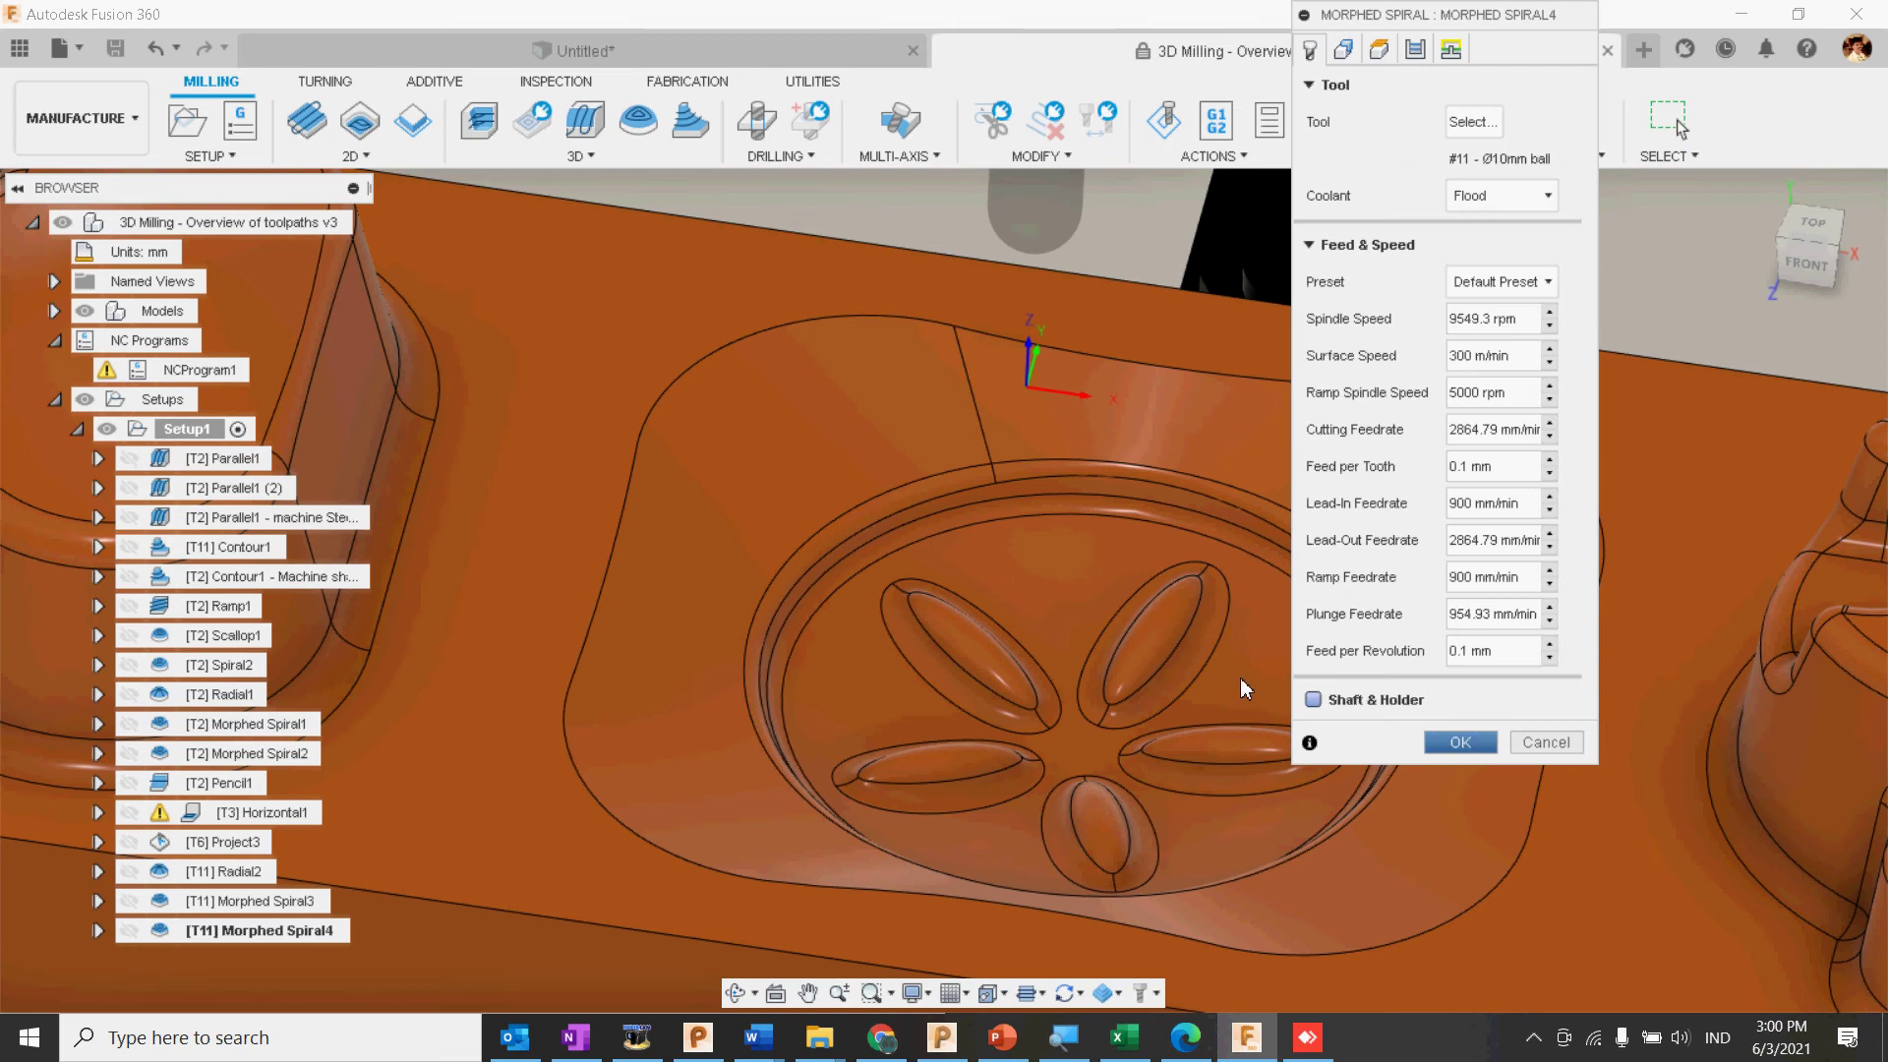
{"action": "left_click", "coordinate": [1345, 51]}
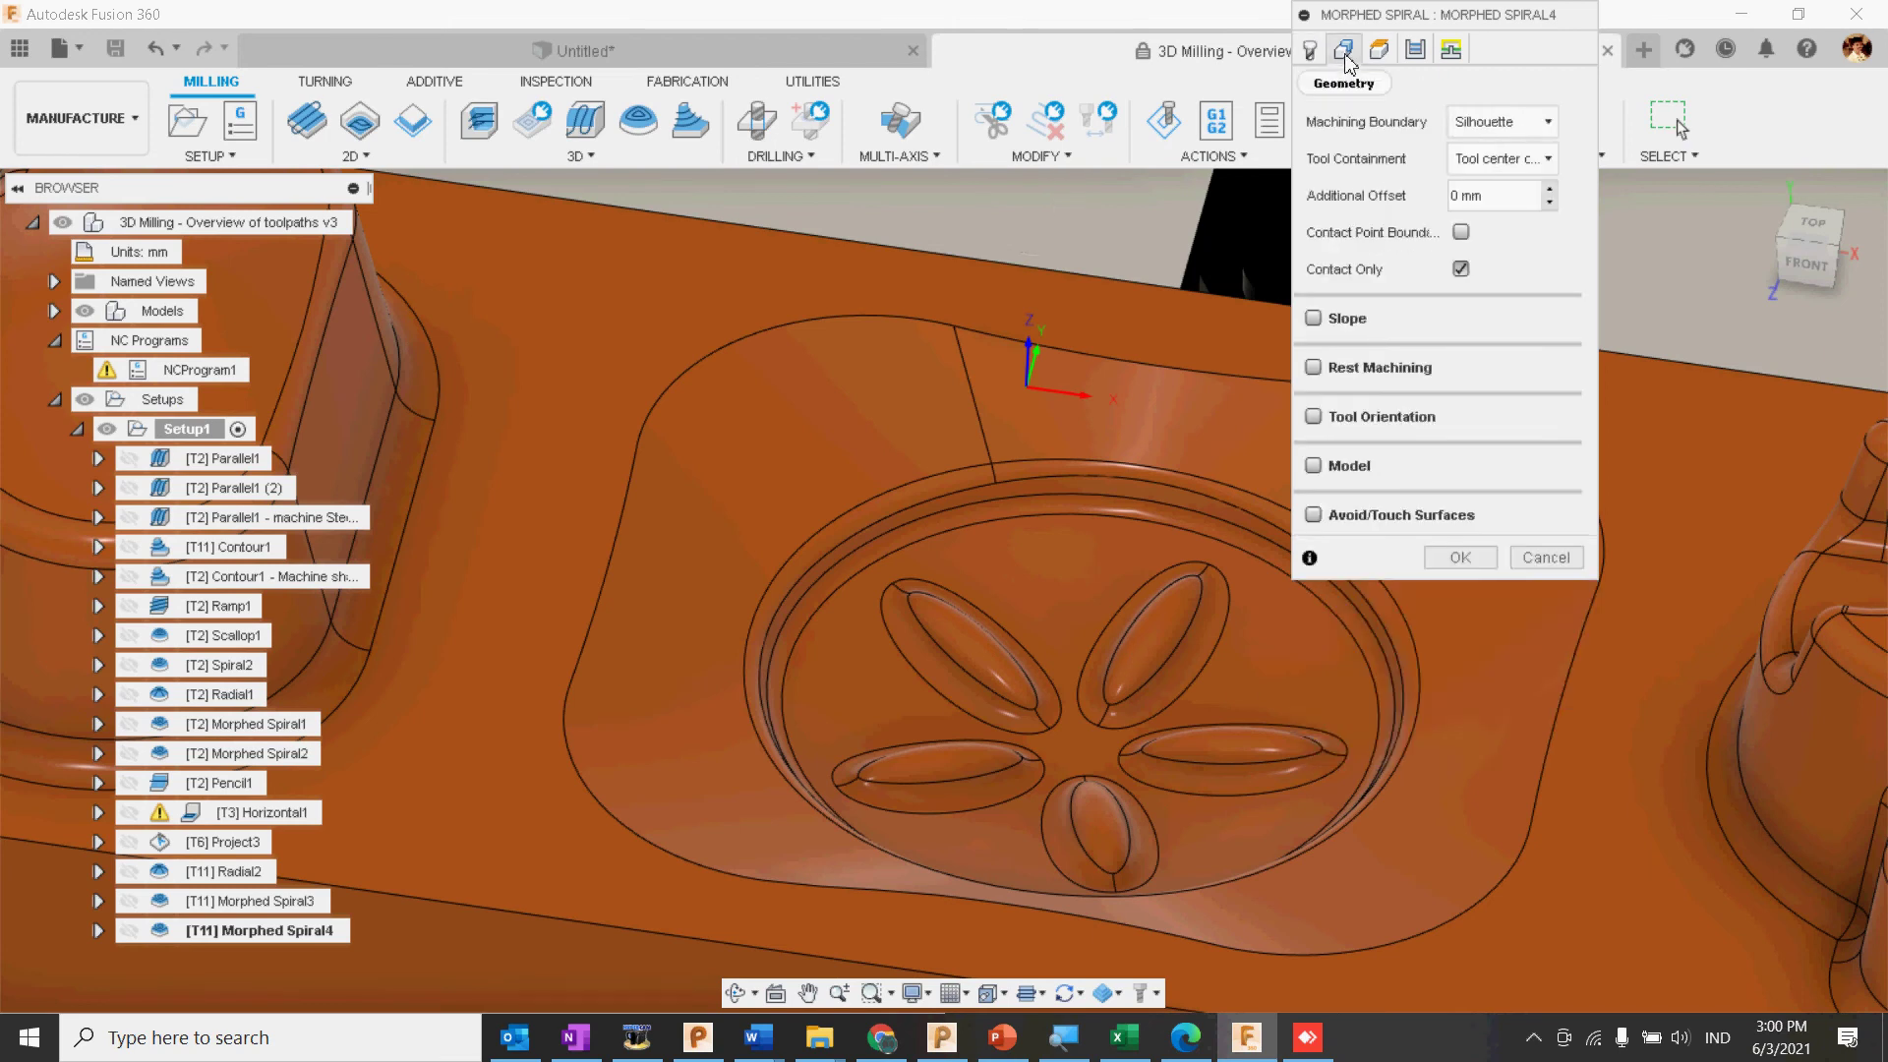
{"action": "left_click", "coordinate": [1530, 133]}
{"action": "left_click", "coordinate": [1512, 207]}
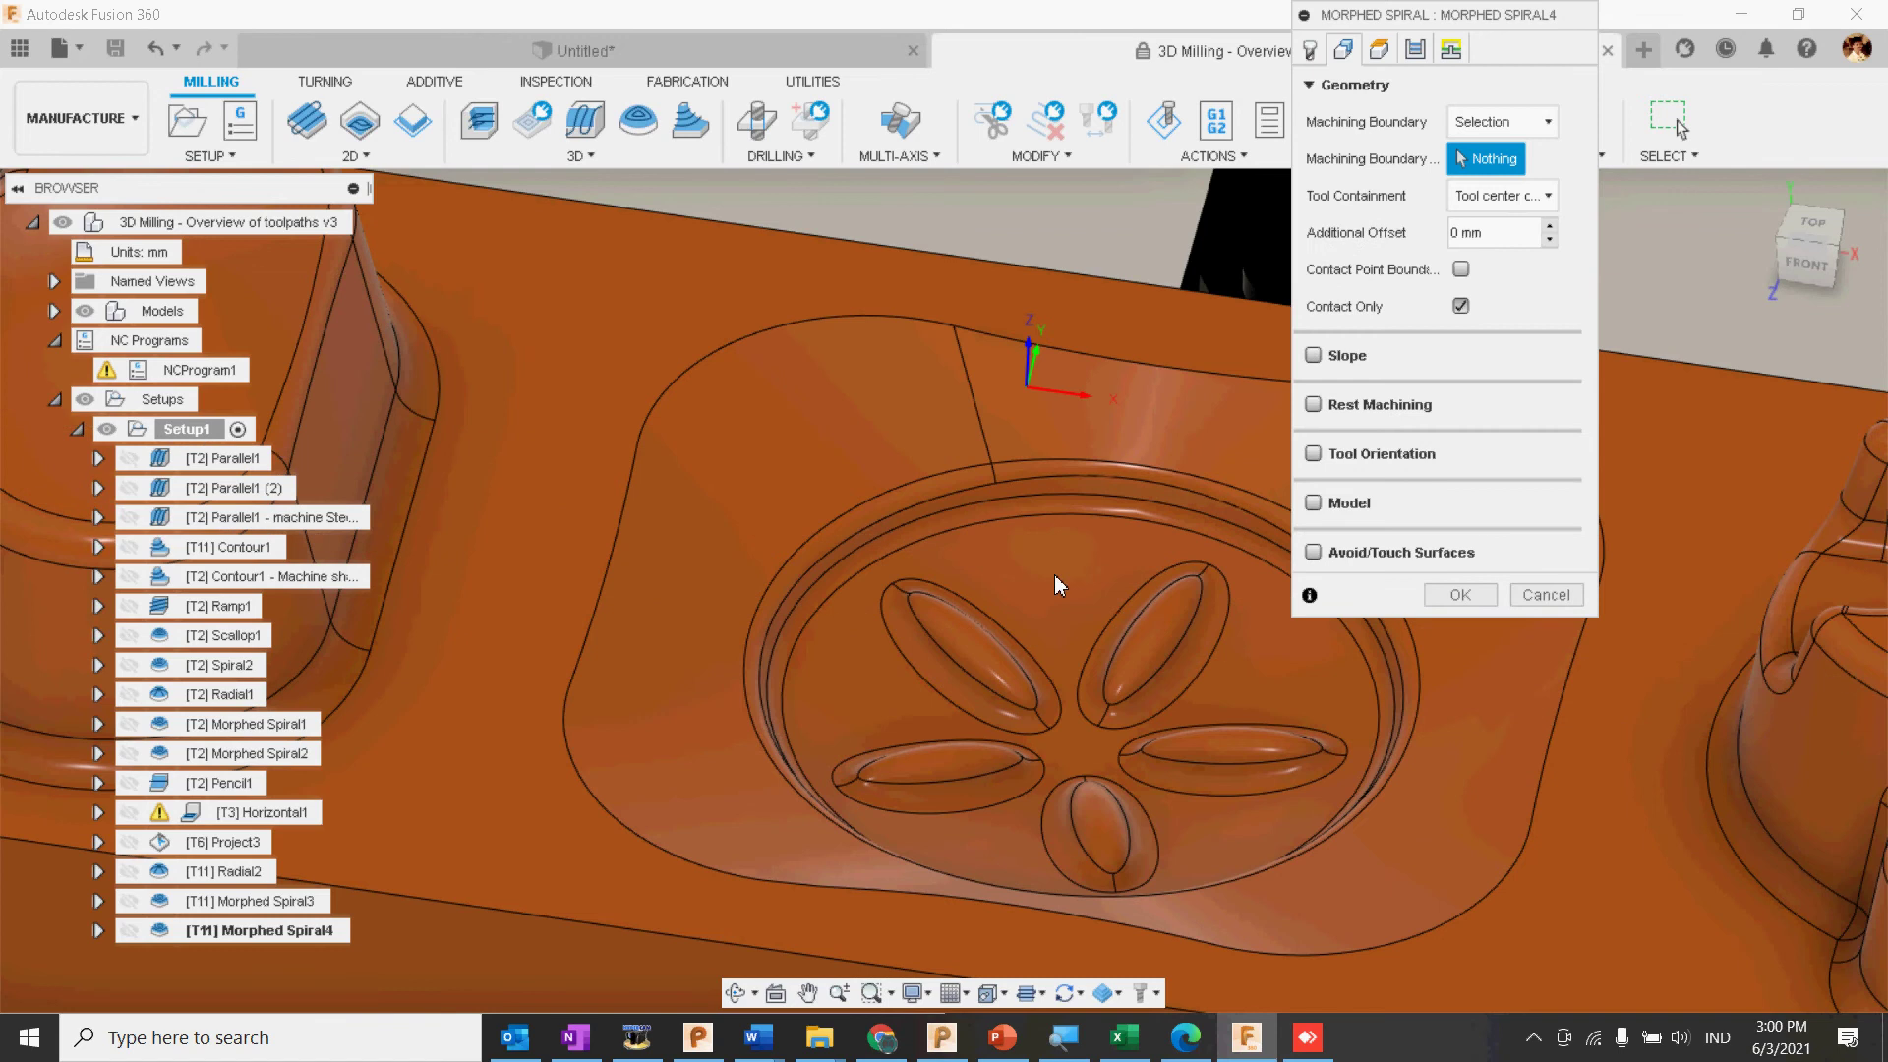
Step: Pick the circular pocket floor's outline and the five petal-shaped recess outlines as the machining boundary
{"action": "left_click", "coordinate": [986, 529]}
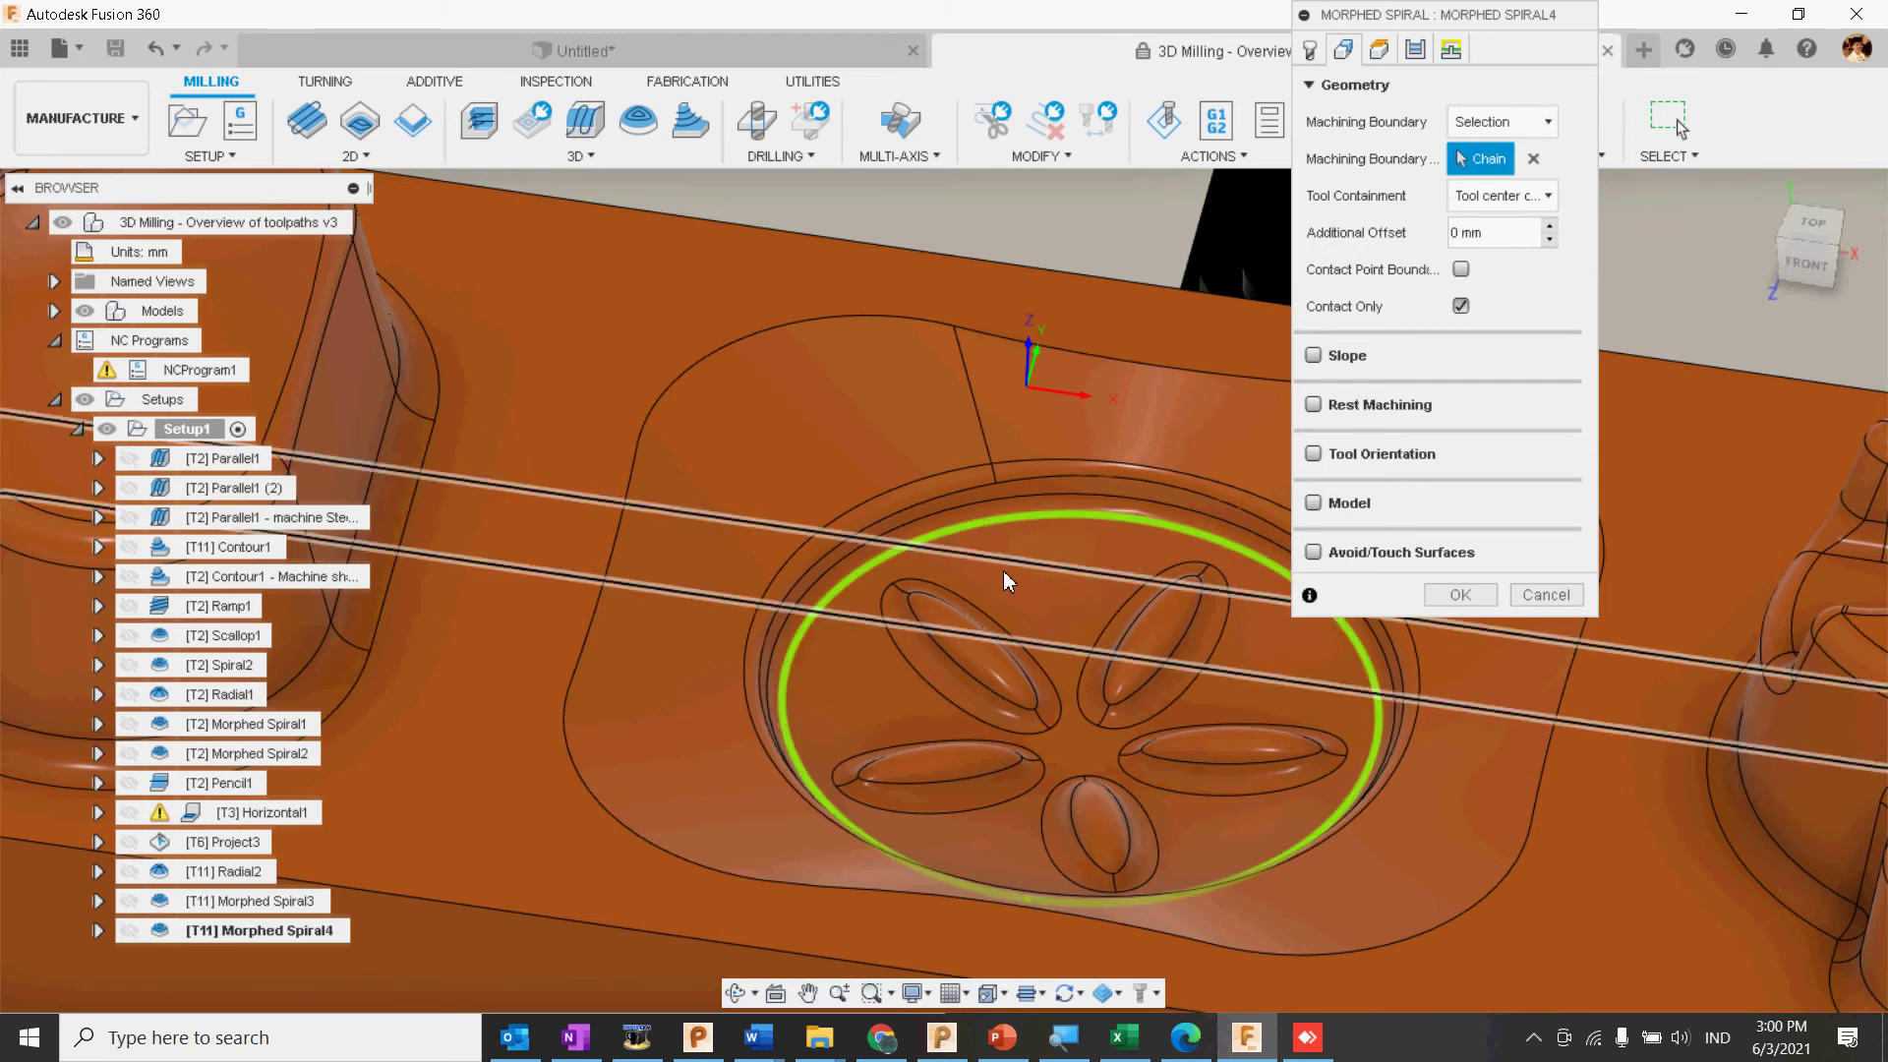
{"action": "left_click", "coordinate": [1013, 639]}
{"action": "left_click", "coordinate": [1110, 680]}
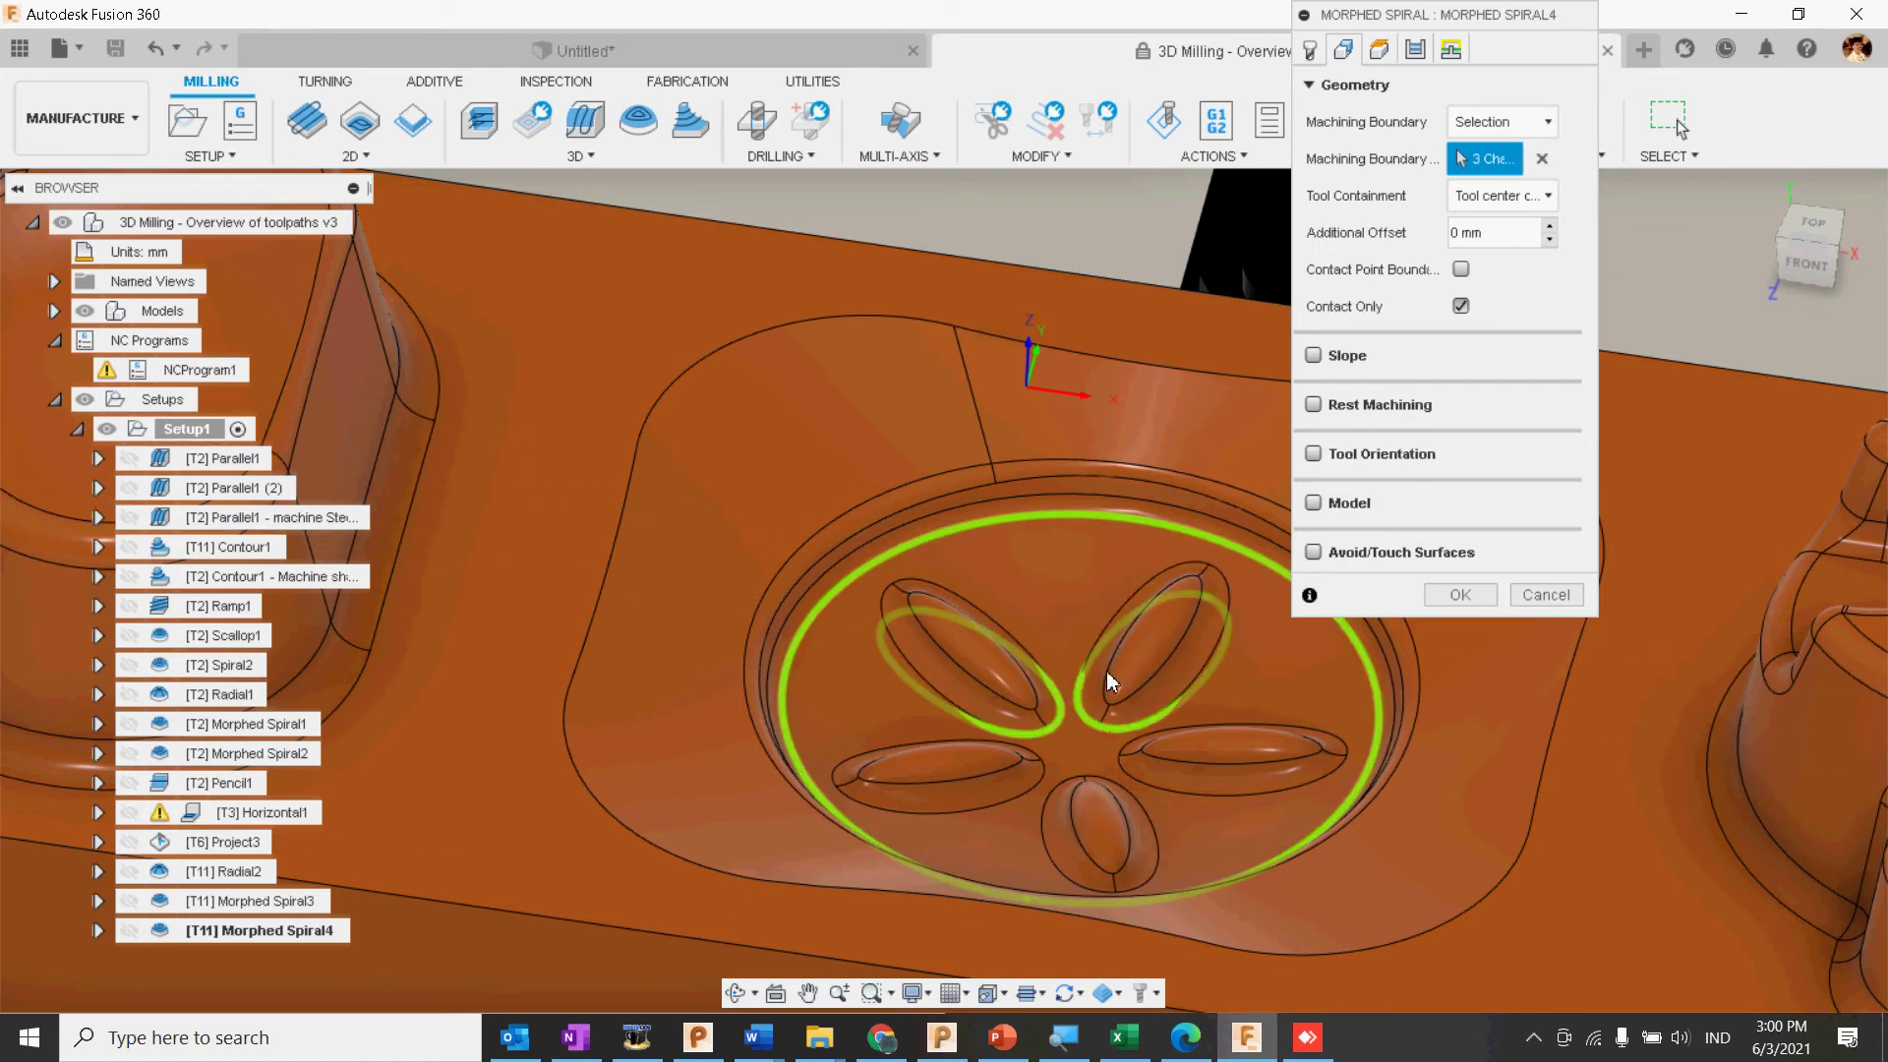
{"action": "left_click", "coordinate": [1171, 772]}
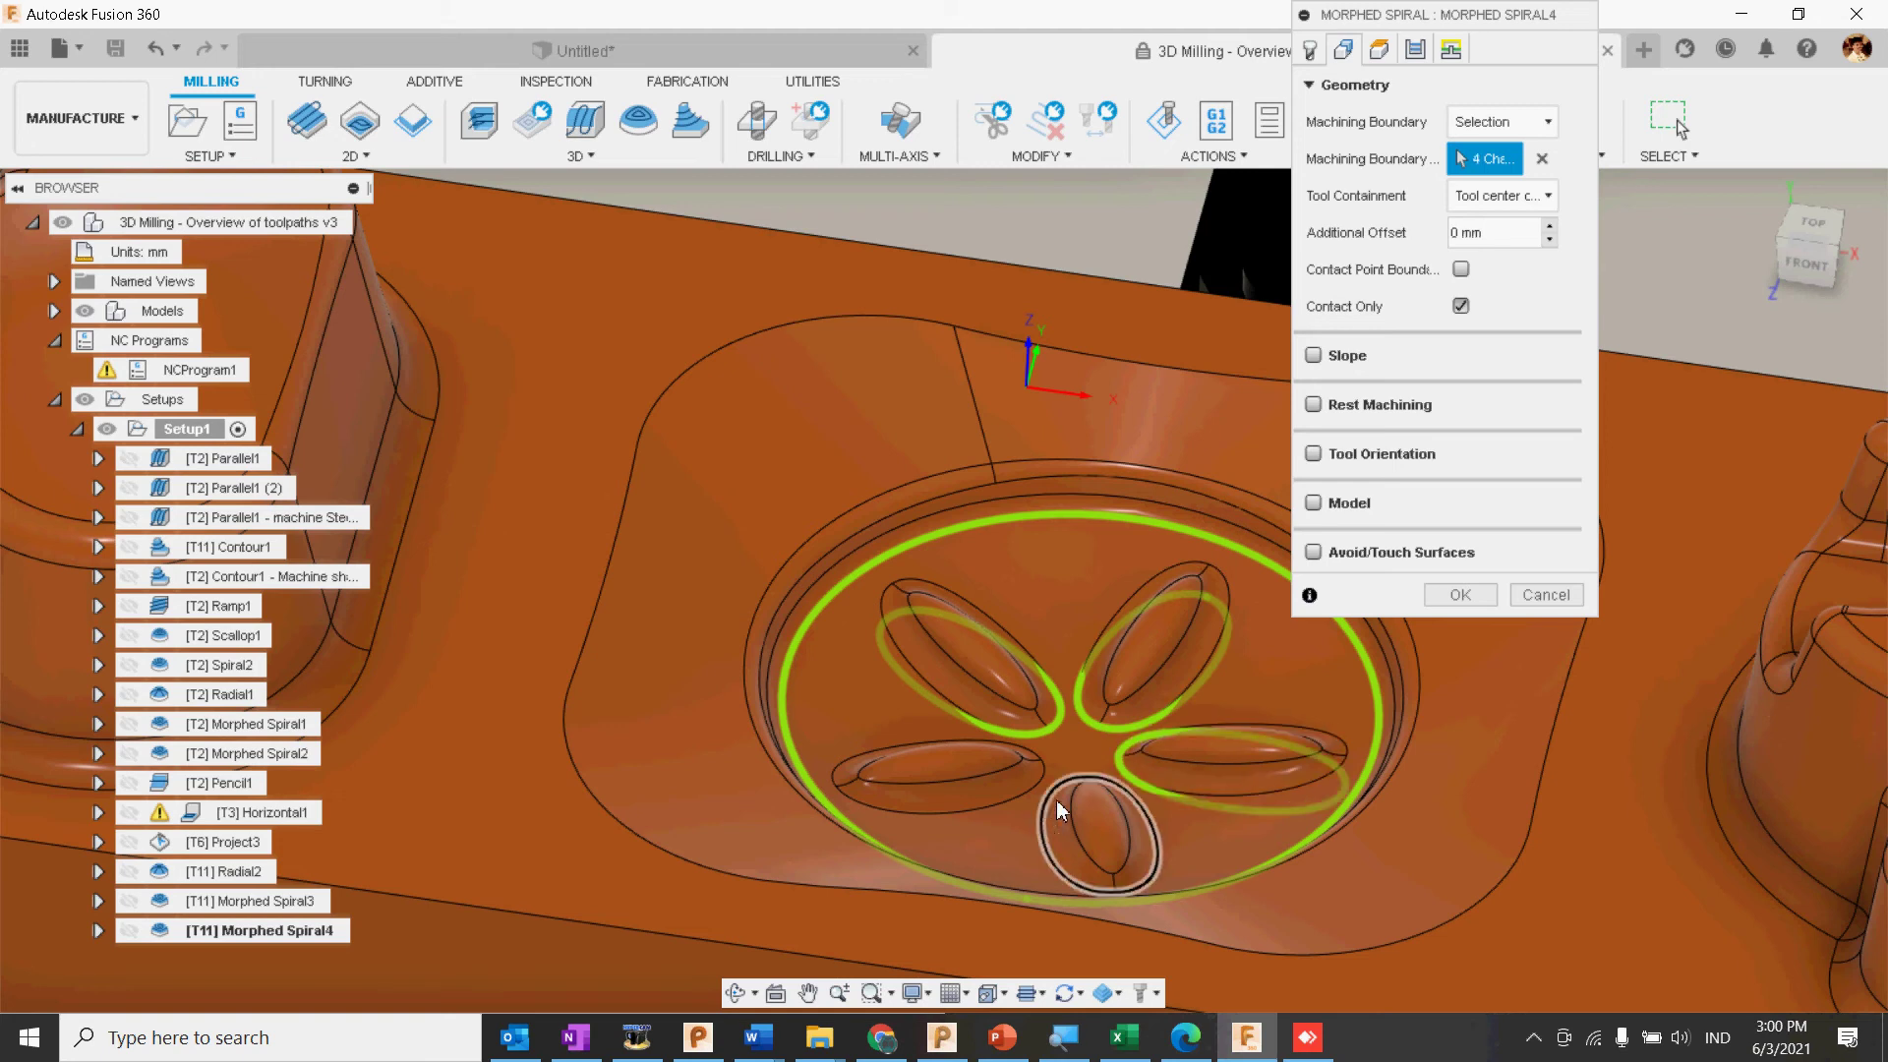
{"action": "left_click", "coordinate": [1042, 801]}
{"action": "left_click", "coordinate": [1021, 790]}
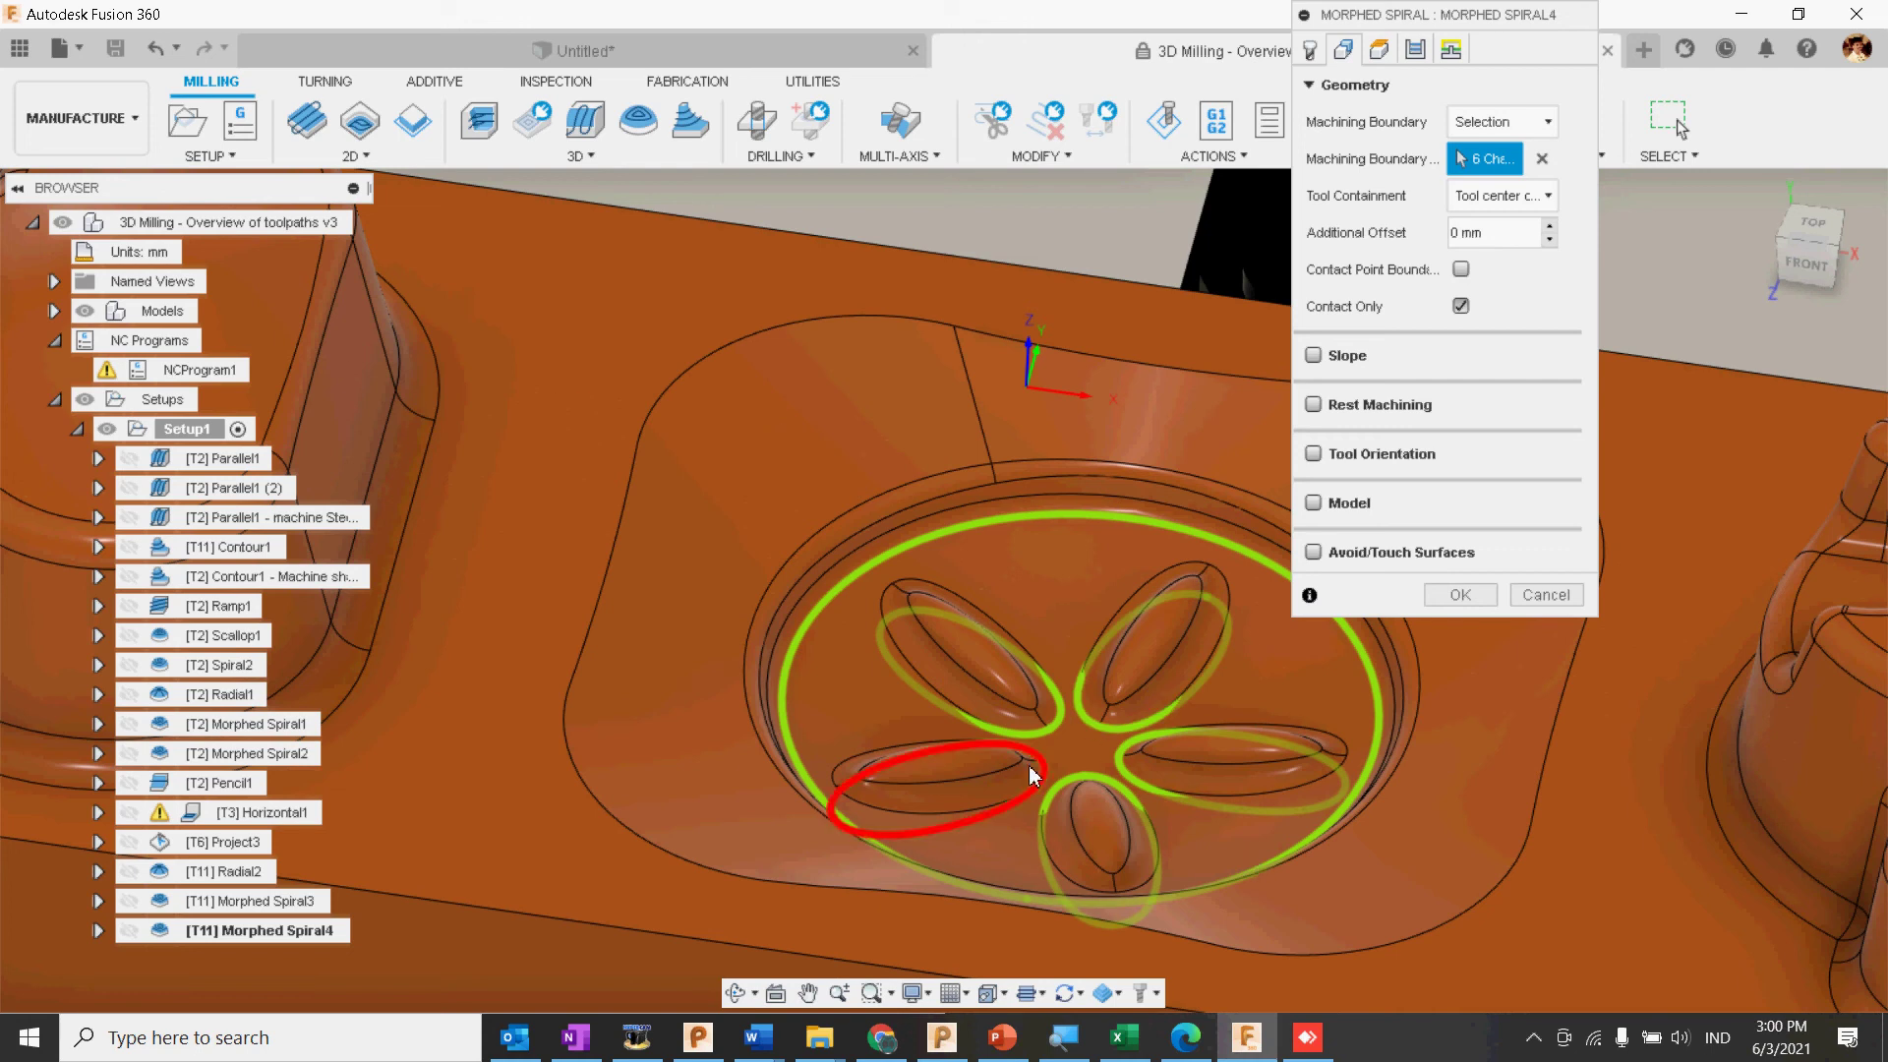
Step: Set the stepover to 1 mm and generate the Morphed Spiral toolpath on the pocket floor
{"action": "left_click", "coordinate": [1415, 51]}
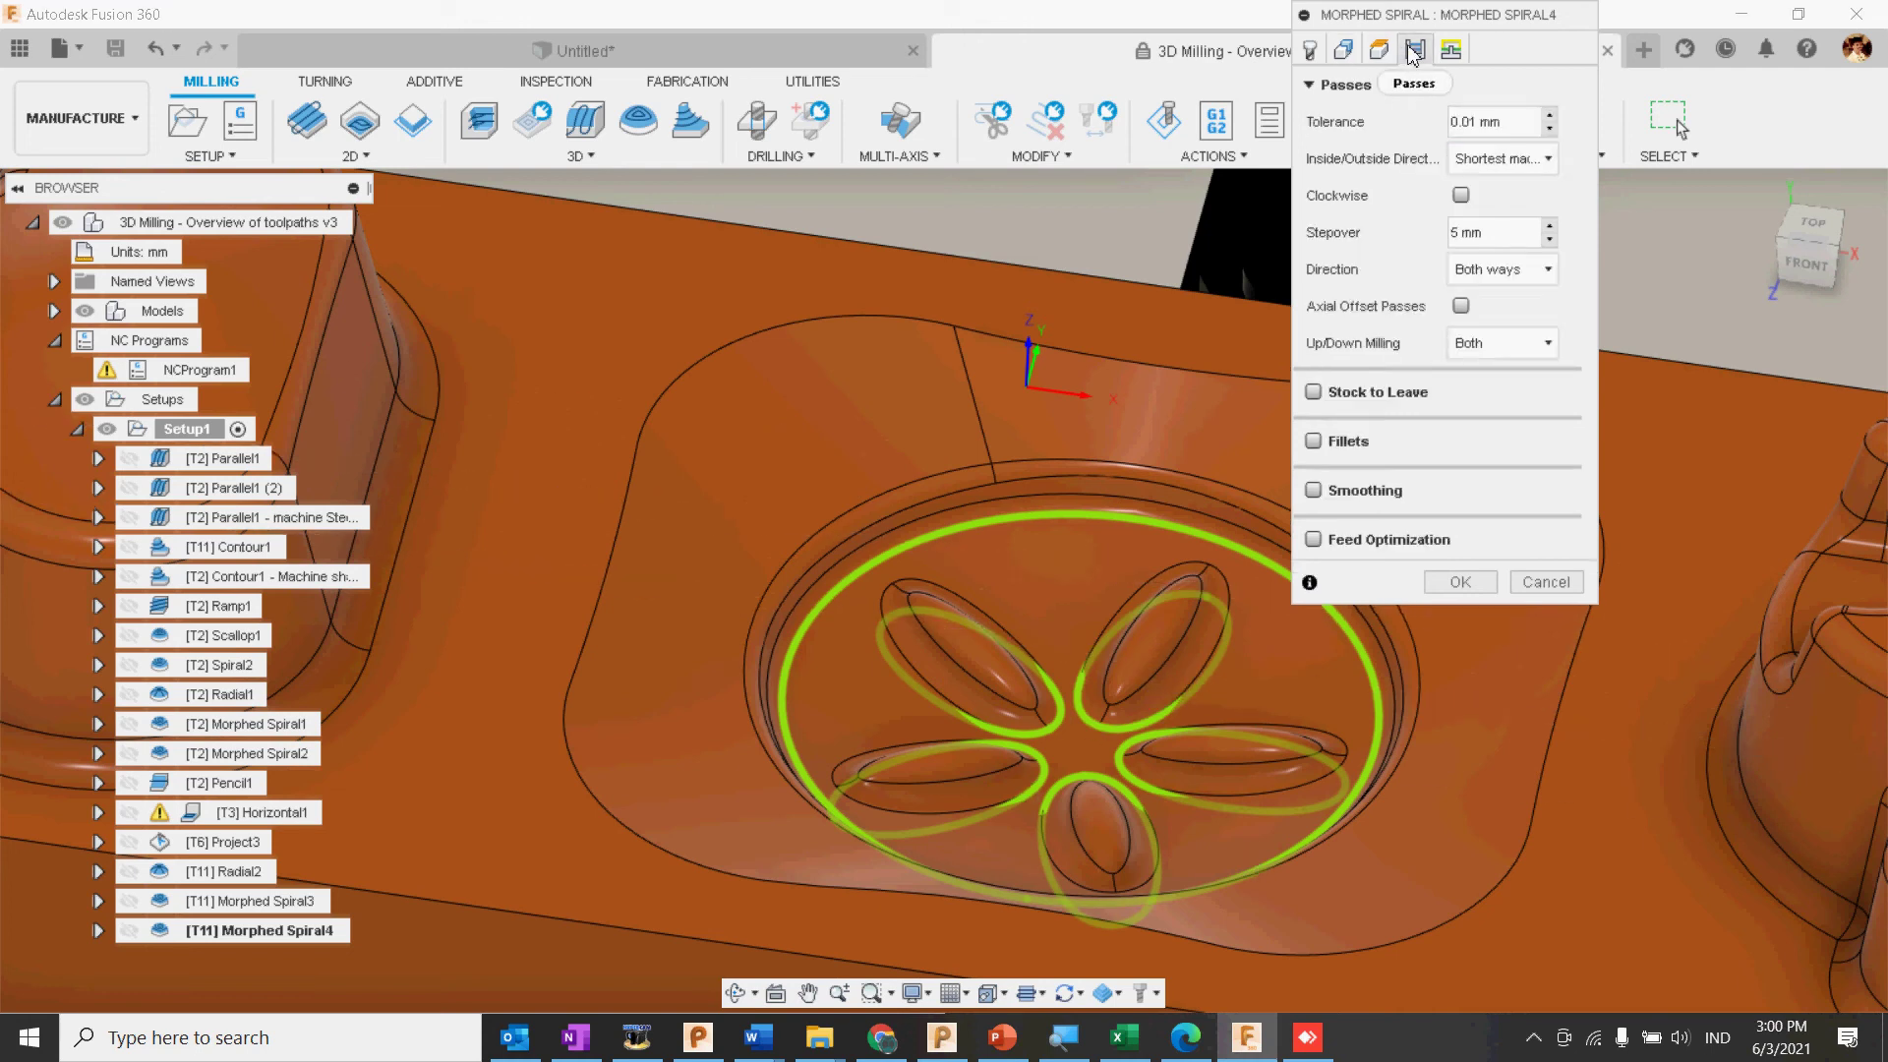
{"action": "double_click", "coordinate": [1451, 233]}
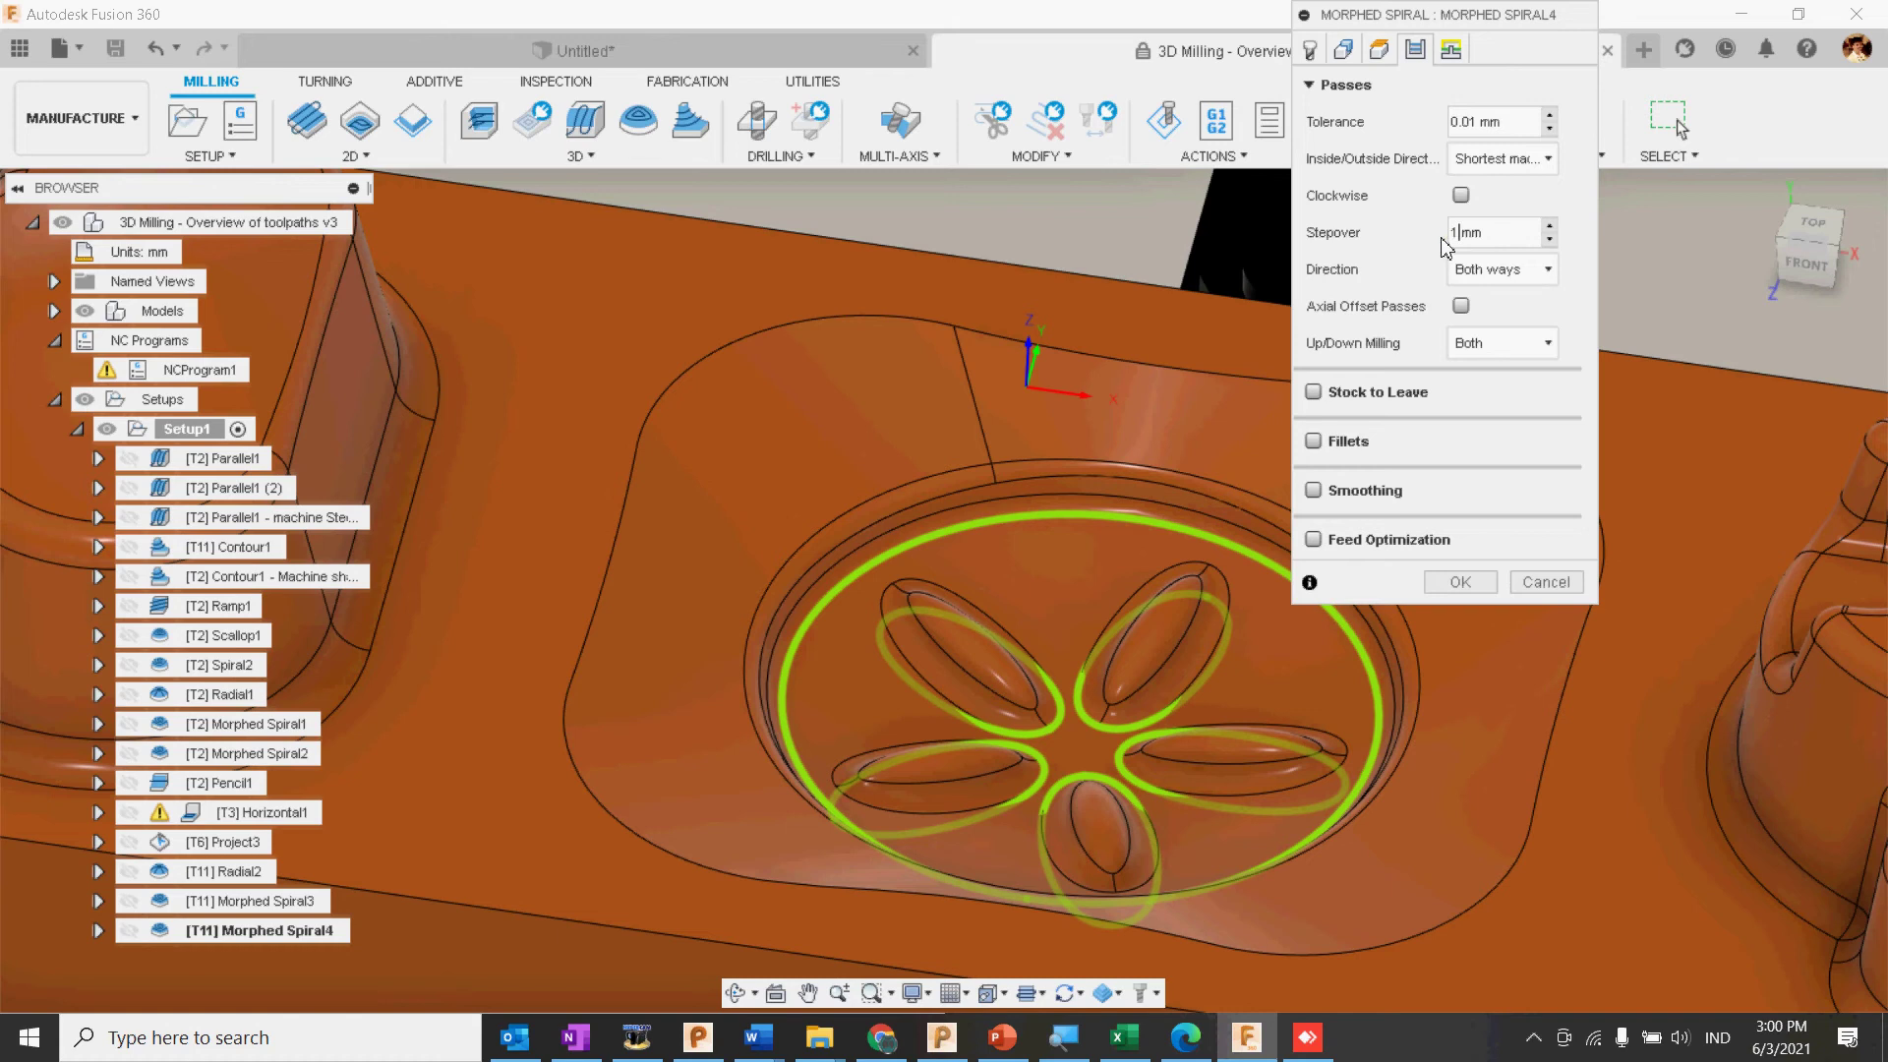
{"action": "left_click", "coordinate": [1460, 582]}
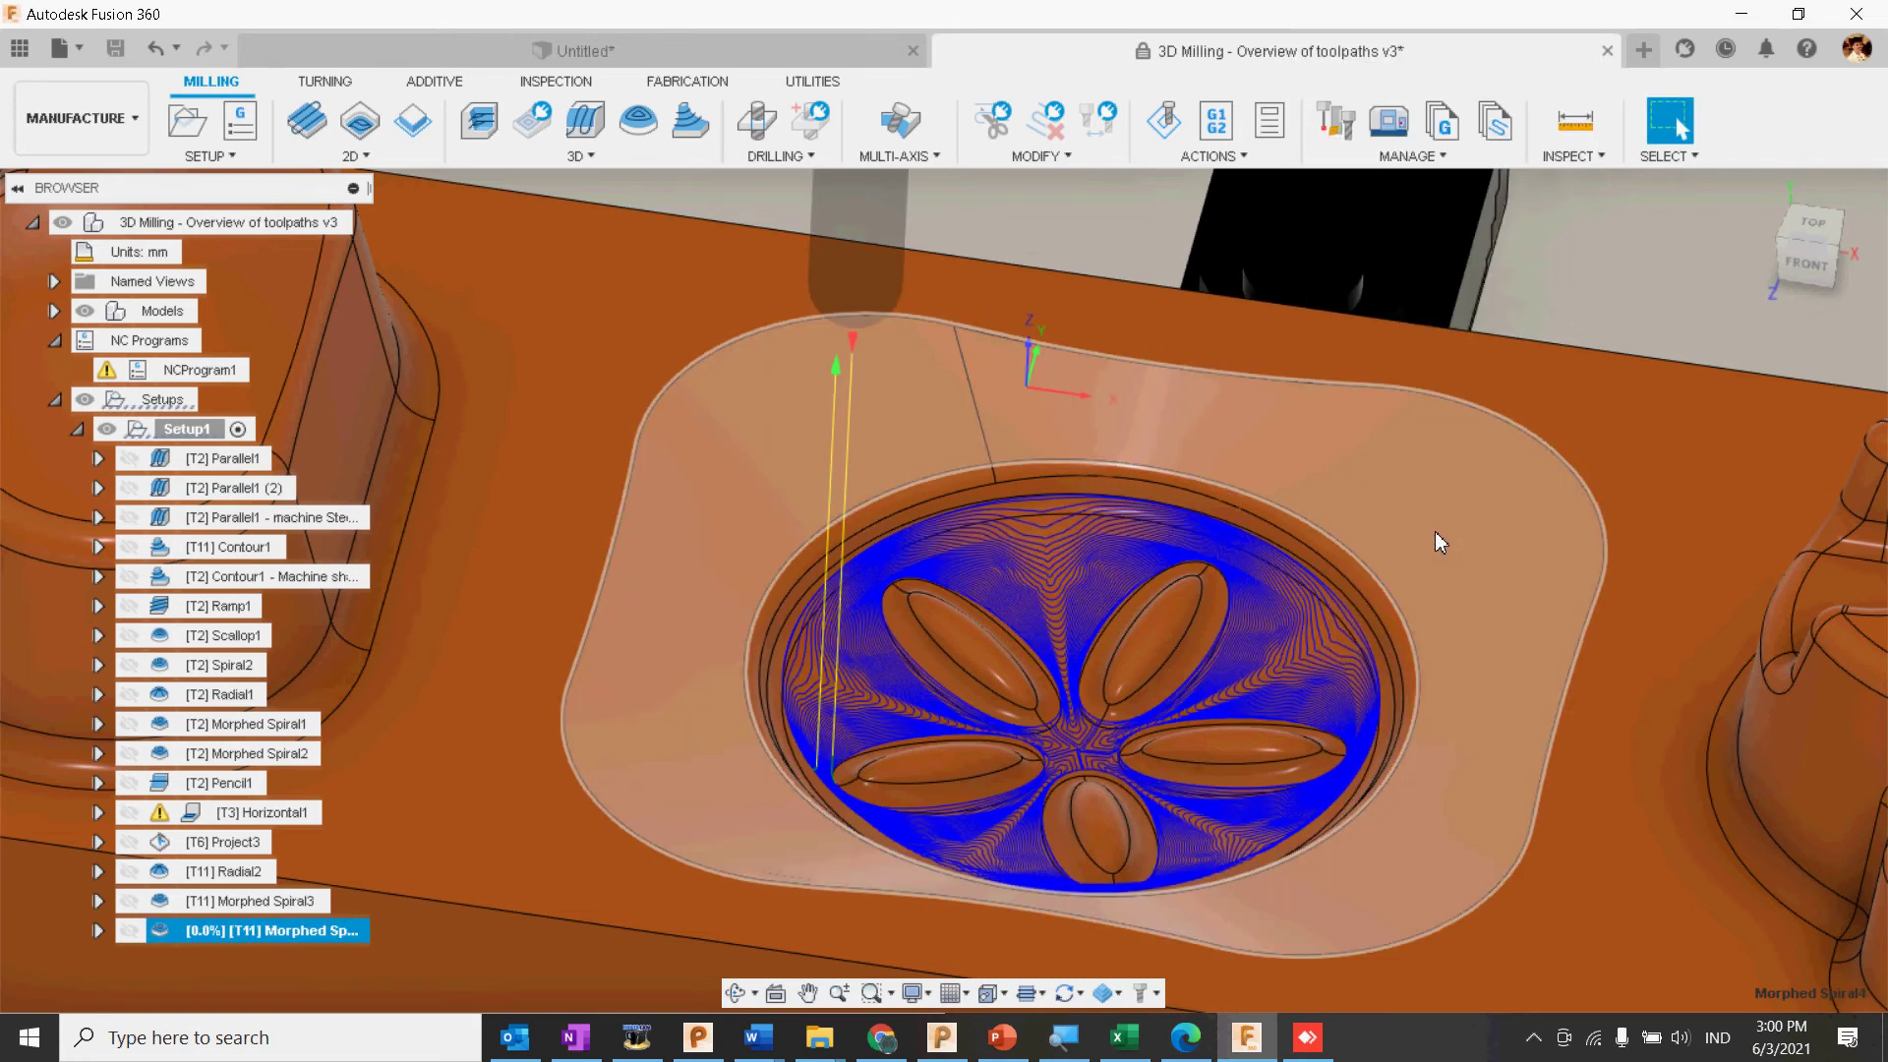
Step: Examine how the new Morphed Spiral passes flow around the petal-shaped recesses, and deselect the operation
{"action": "middle_click_drag", "start_coordinate": [1133, 752], "coordinate": [1118, 747]}
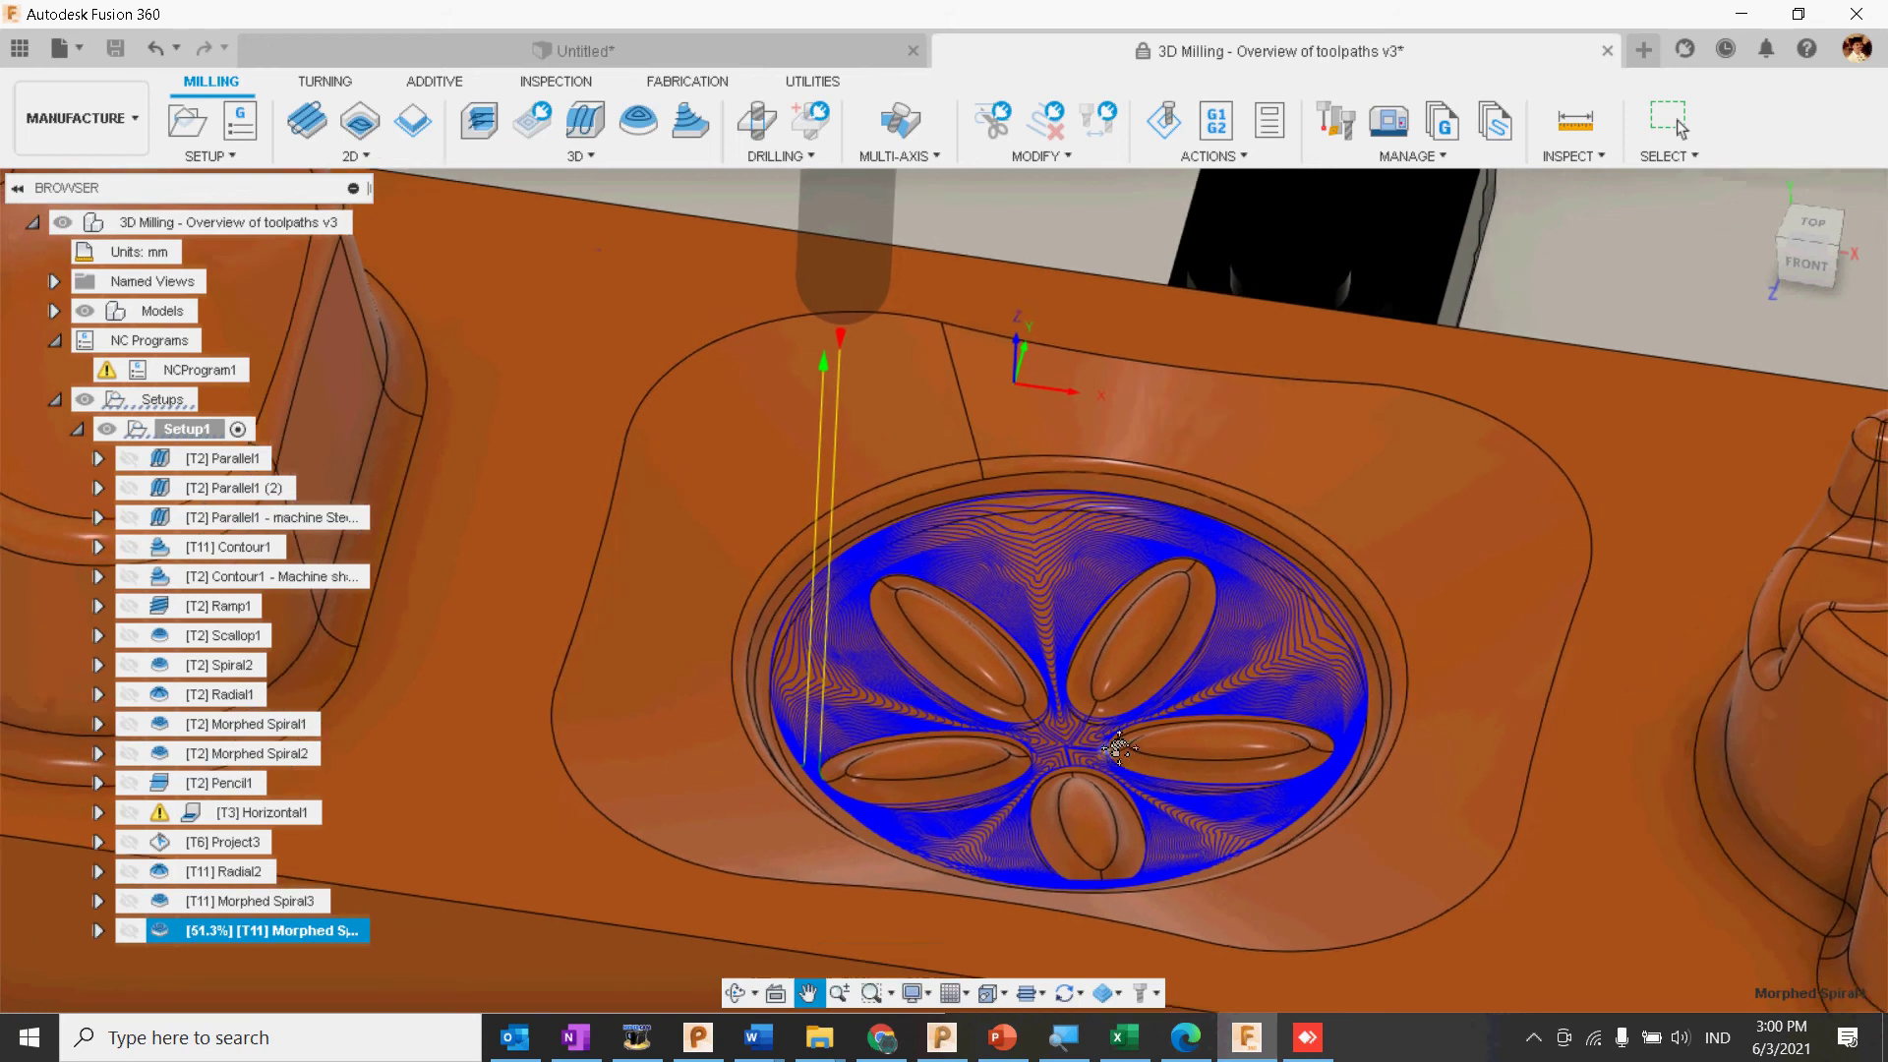
{"action": "scroll", "coordinate": [1118, 747], "scroll_direction": "up", "scroll_amount": 8}
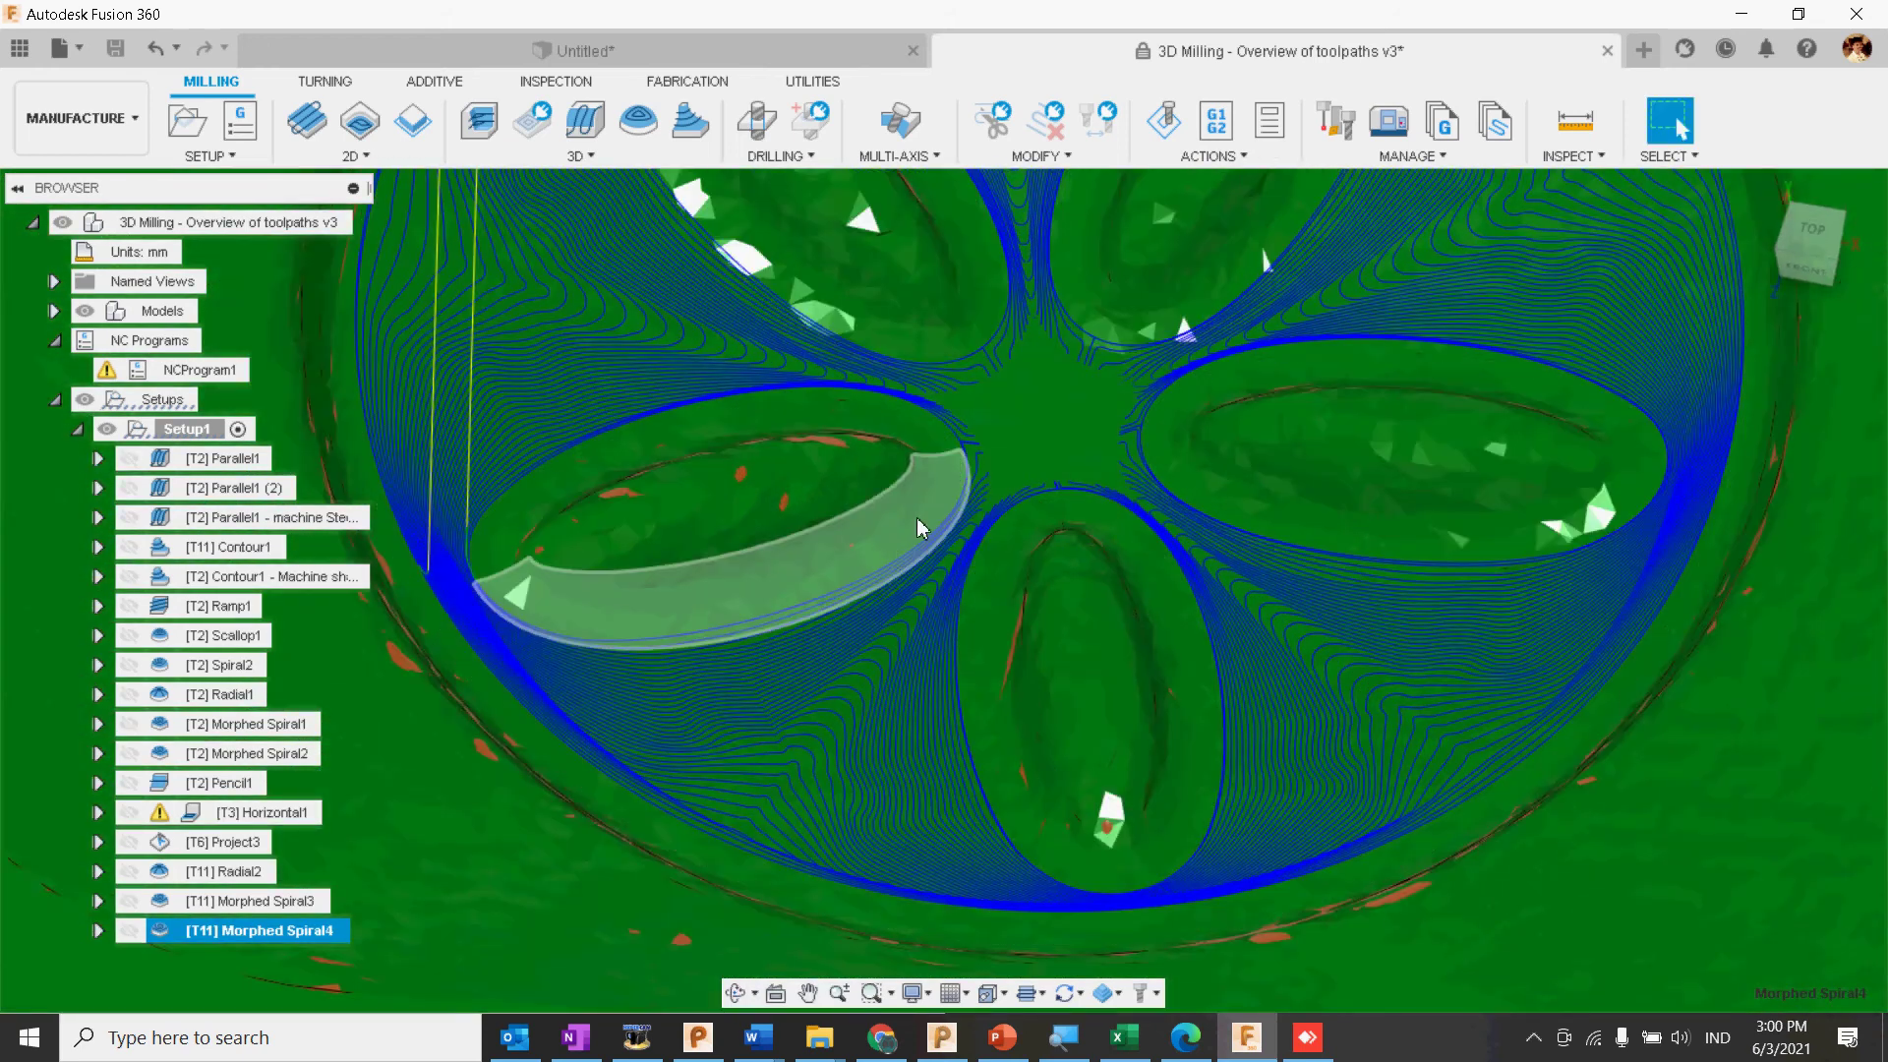
{"action": "middle_click_drag", "start_coordinate": [1042, 413], "coordinate": [1027, 623]}
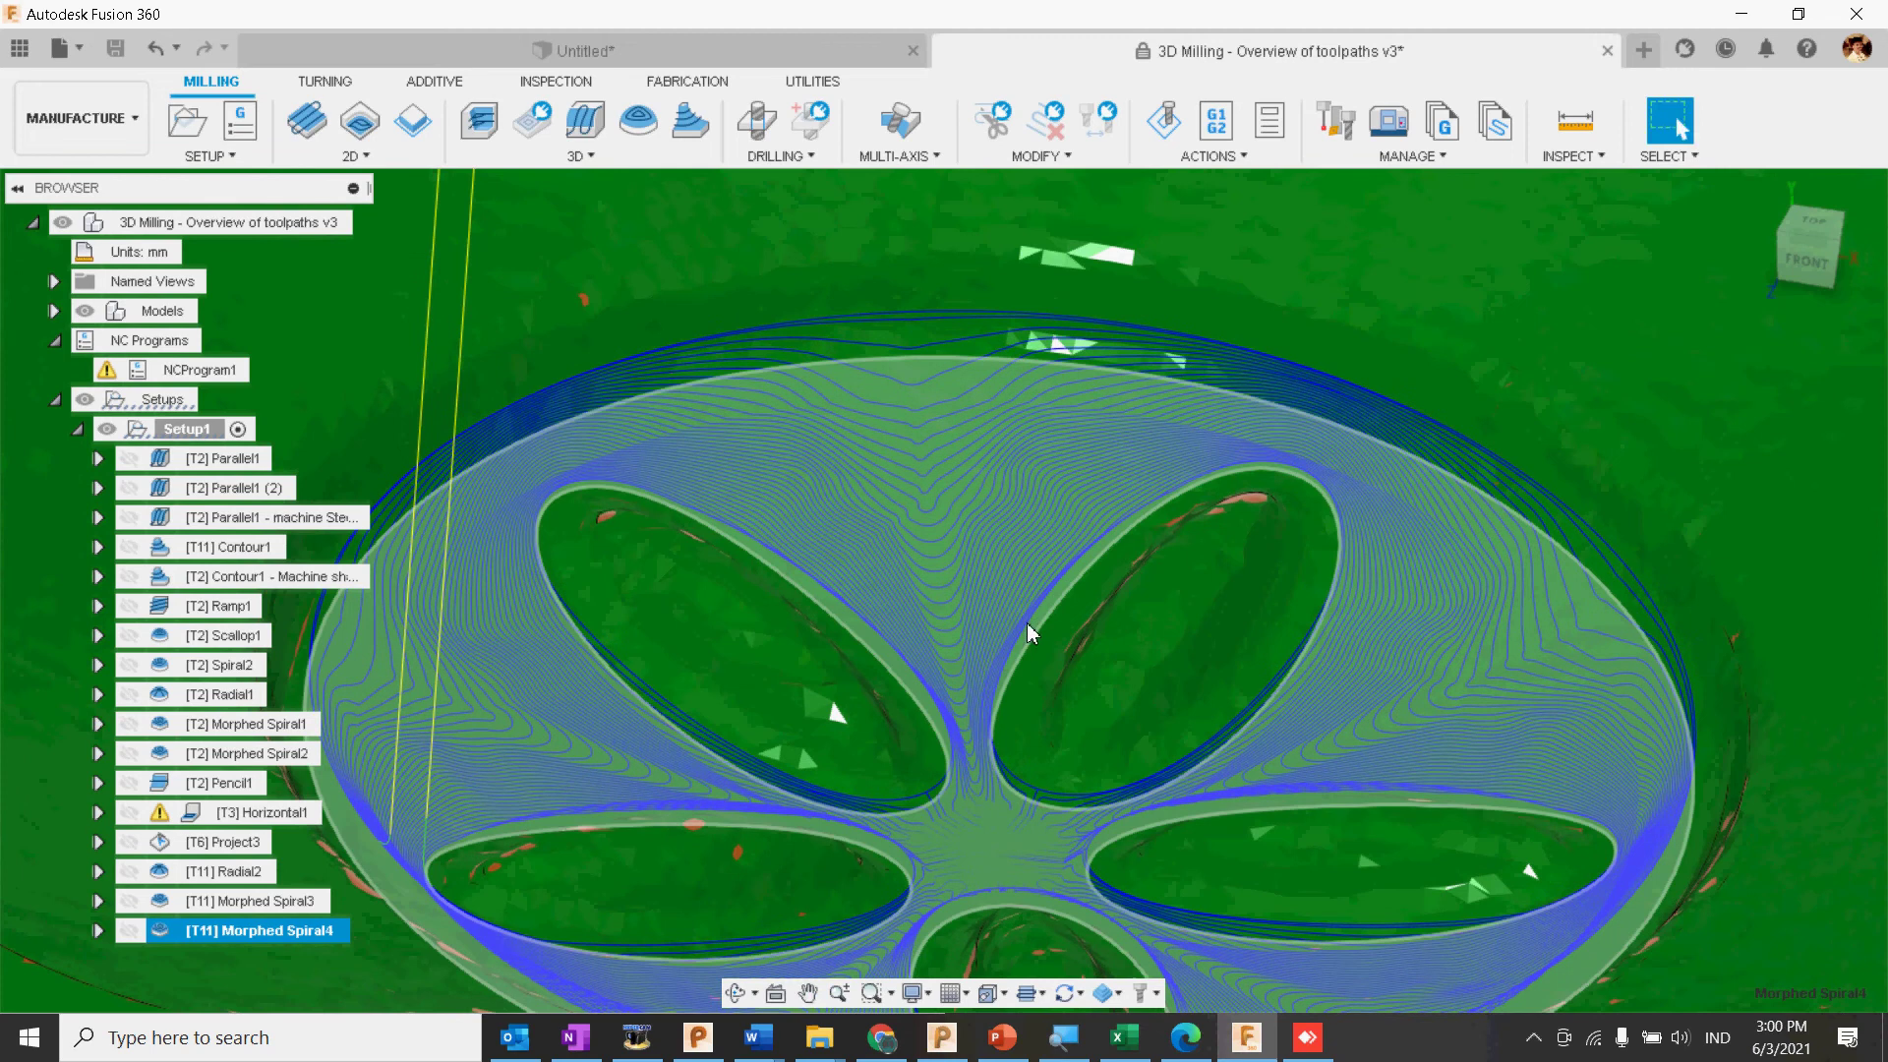
{"action": "scroll", "coordinate": [1013, 561], "scroll_direction": "down", "scroll_amount": 6}
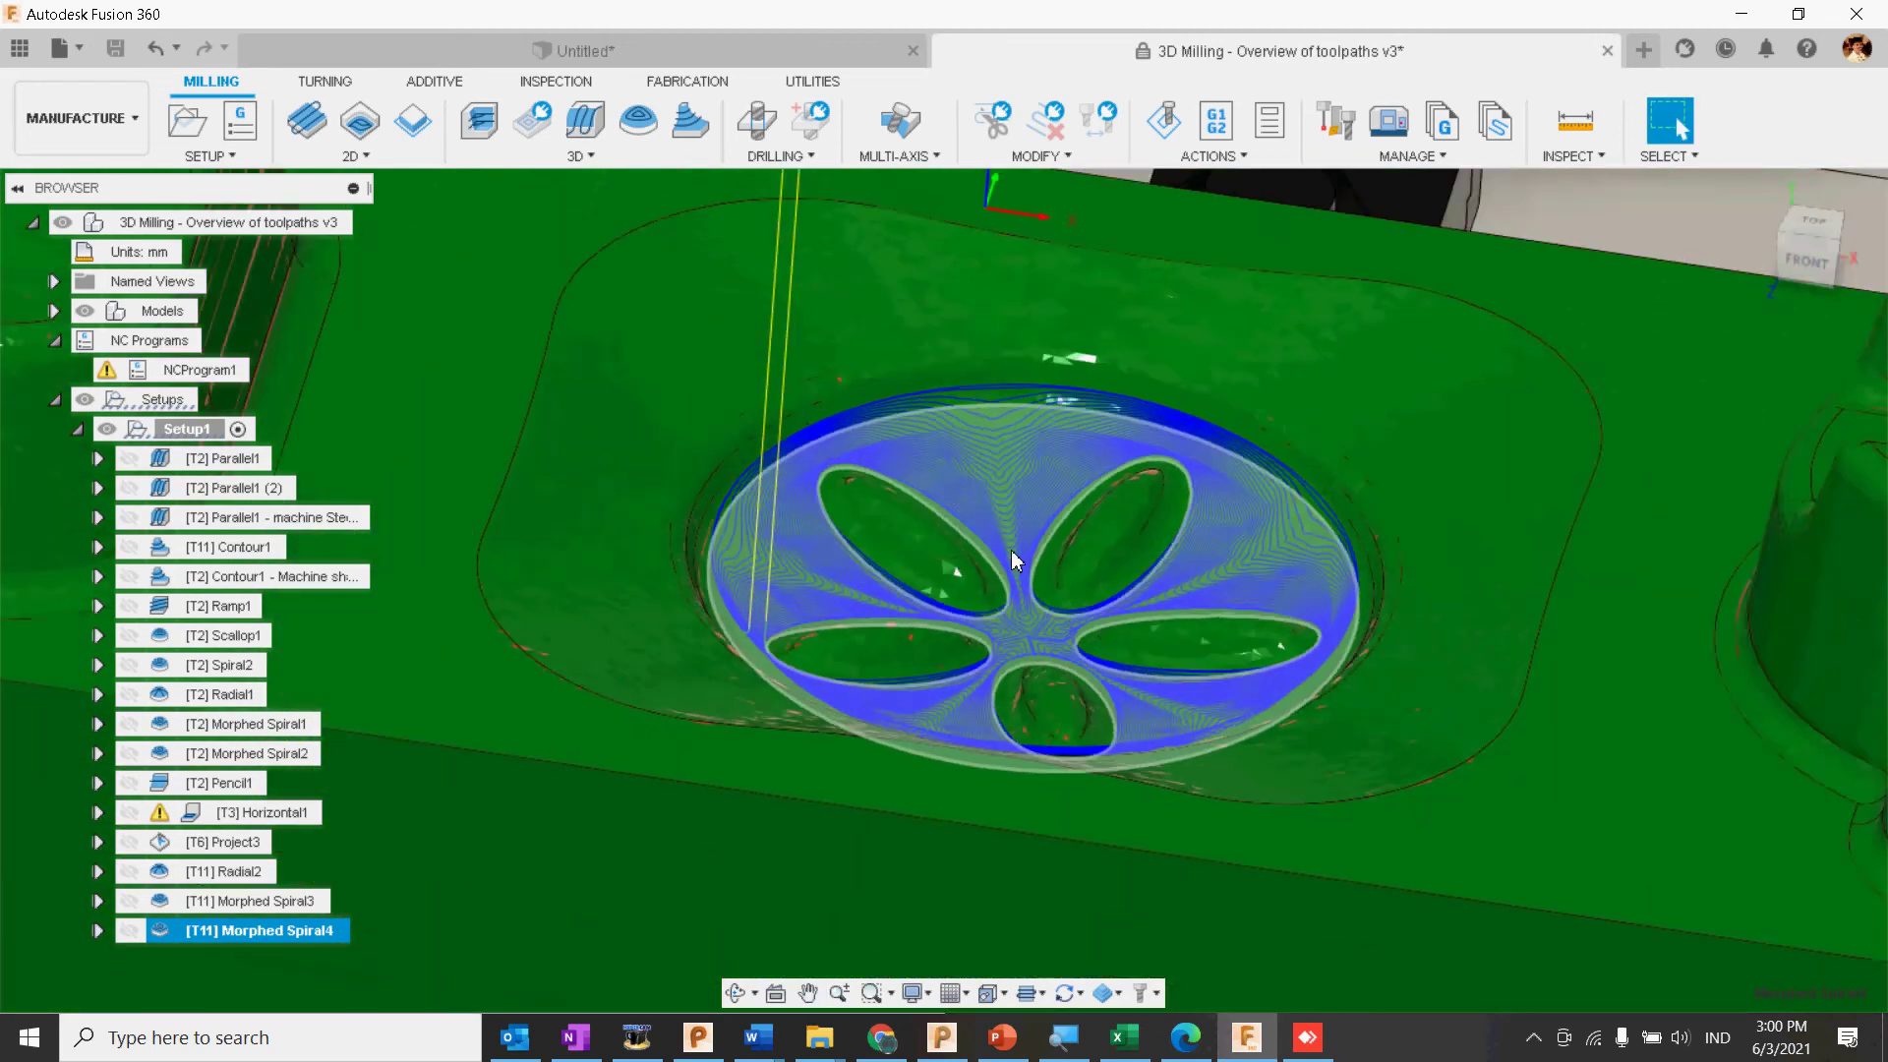
{"action": "scroll", "coordinate": [1013, 556], "scroll_direction": "down", "scroll_amount": 2}
{"action": "left_click", "coordinate": [1423, 290]}
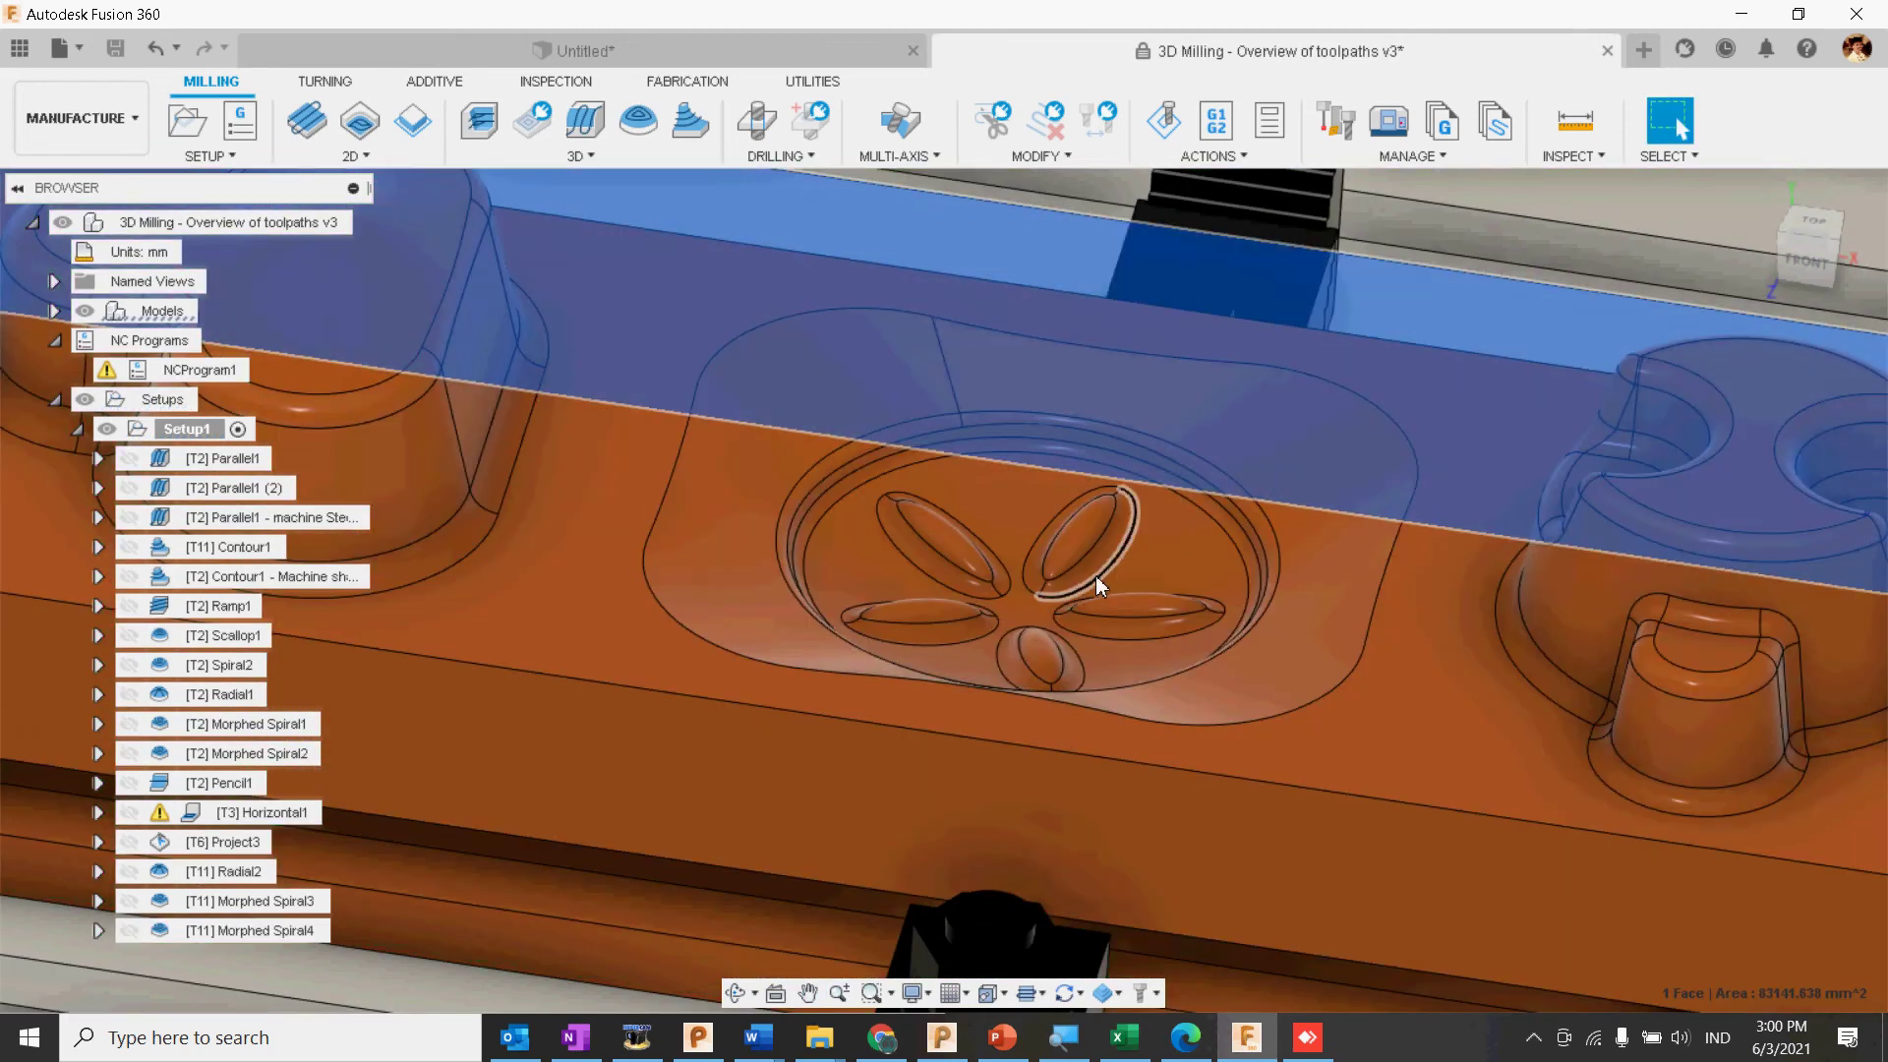
{"action": "scroll", "coordinate": [1095, 575], "scroll_direction": "down", "scroll_amount": 2}
Step: Make the Morphed Spiral4 toolpath visible and inspect its passes between the petals up close
{"action": "left_click", "coordinate": [127, 932]}
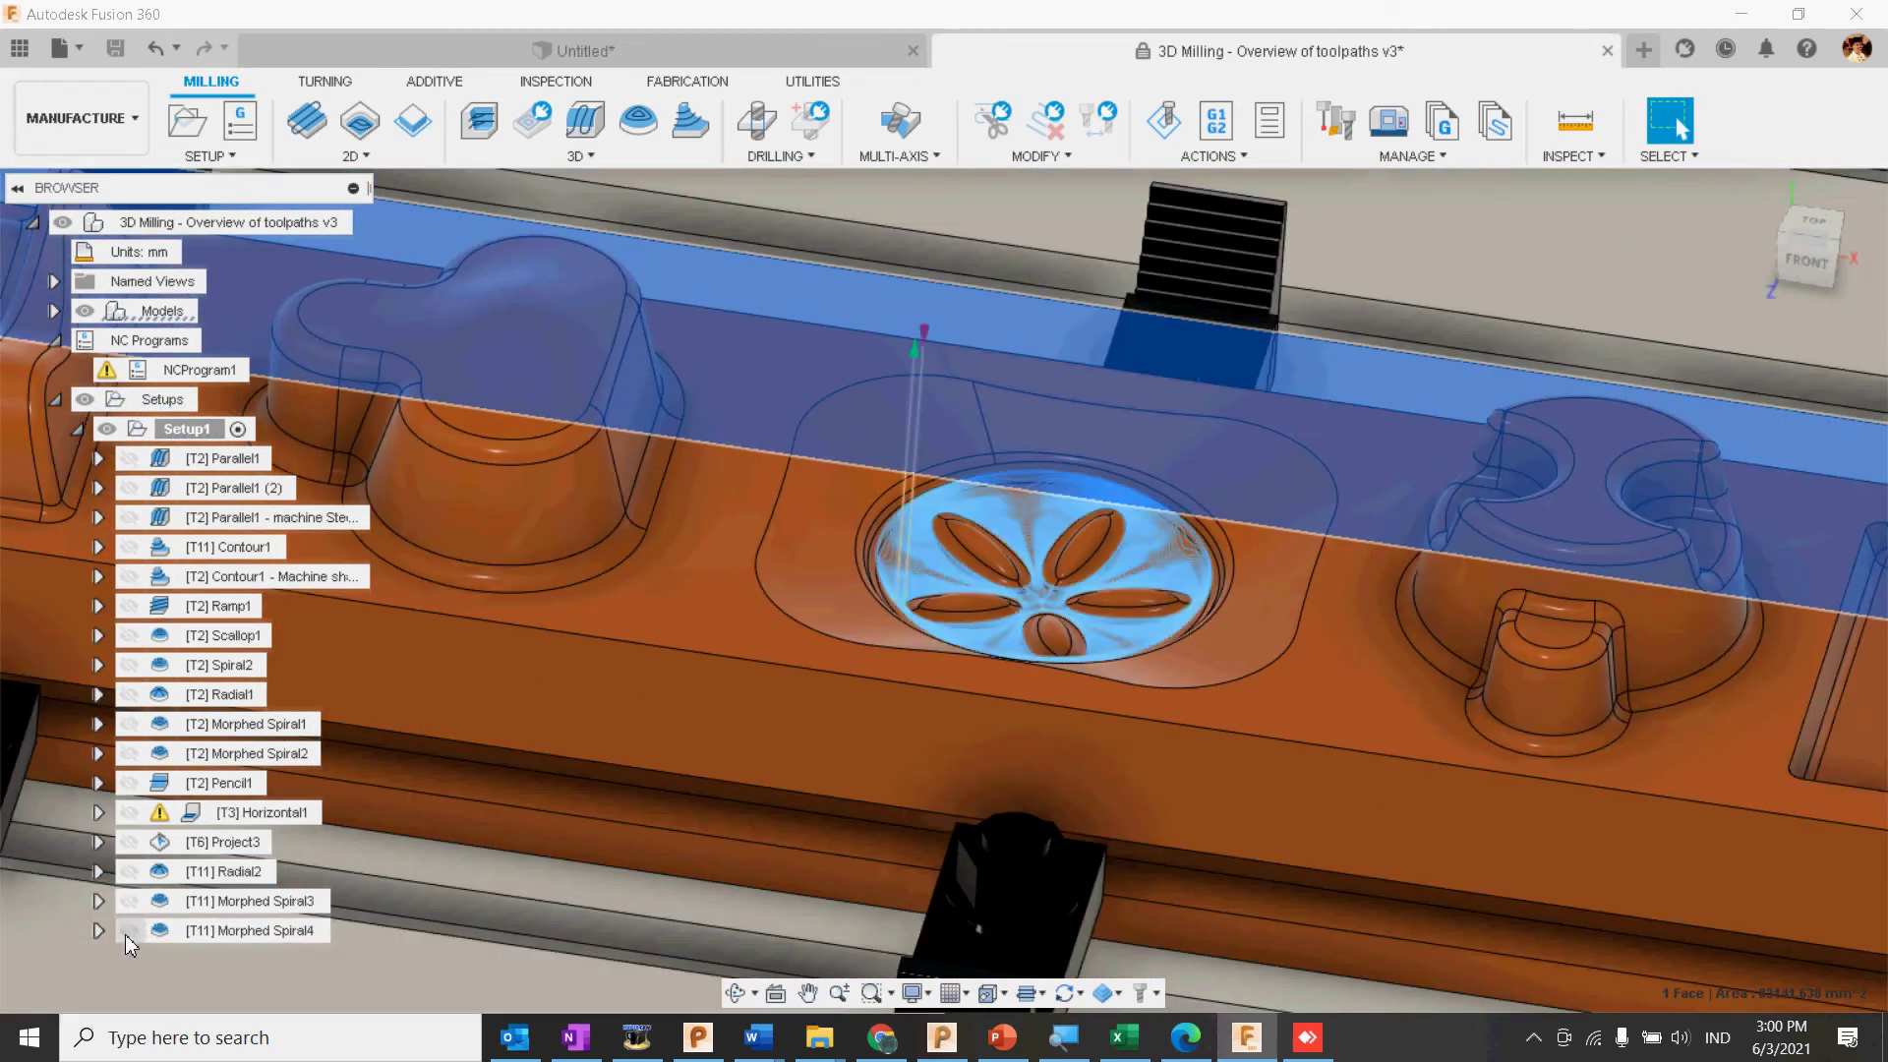
{"action": "mouse_move", "coordinate": [1030, 680]}
{"action": "middle_mouse_down"}
{"action": "mouse_move", "coordinate": [988, 716]}
{"action": "mouse_move", "coordinate": [994, 668]}
{"action": "middle_mouse_up"}
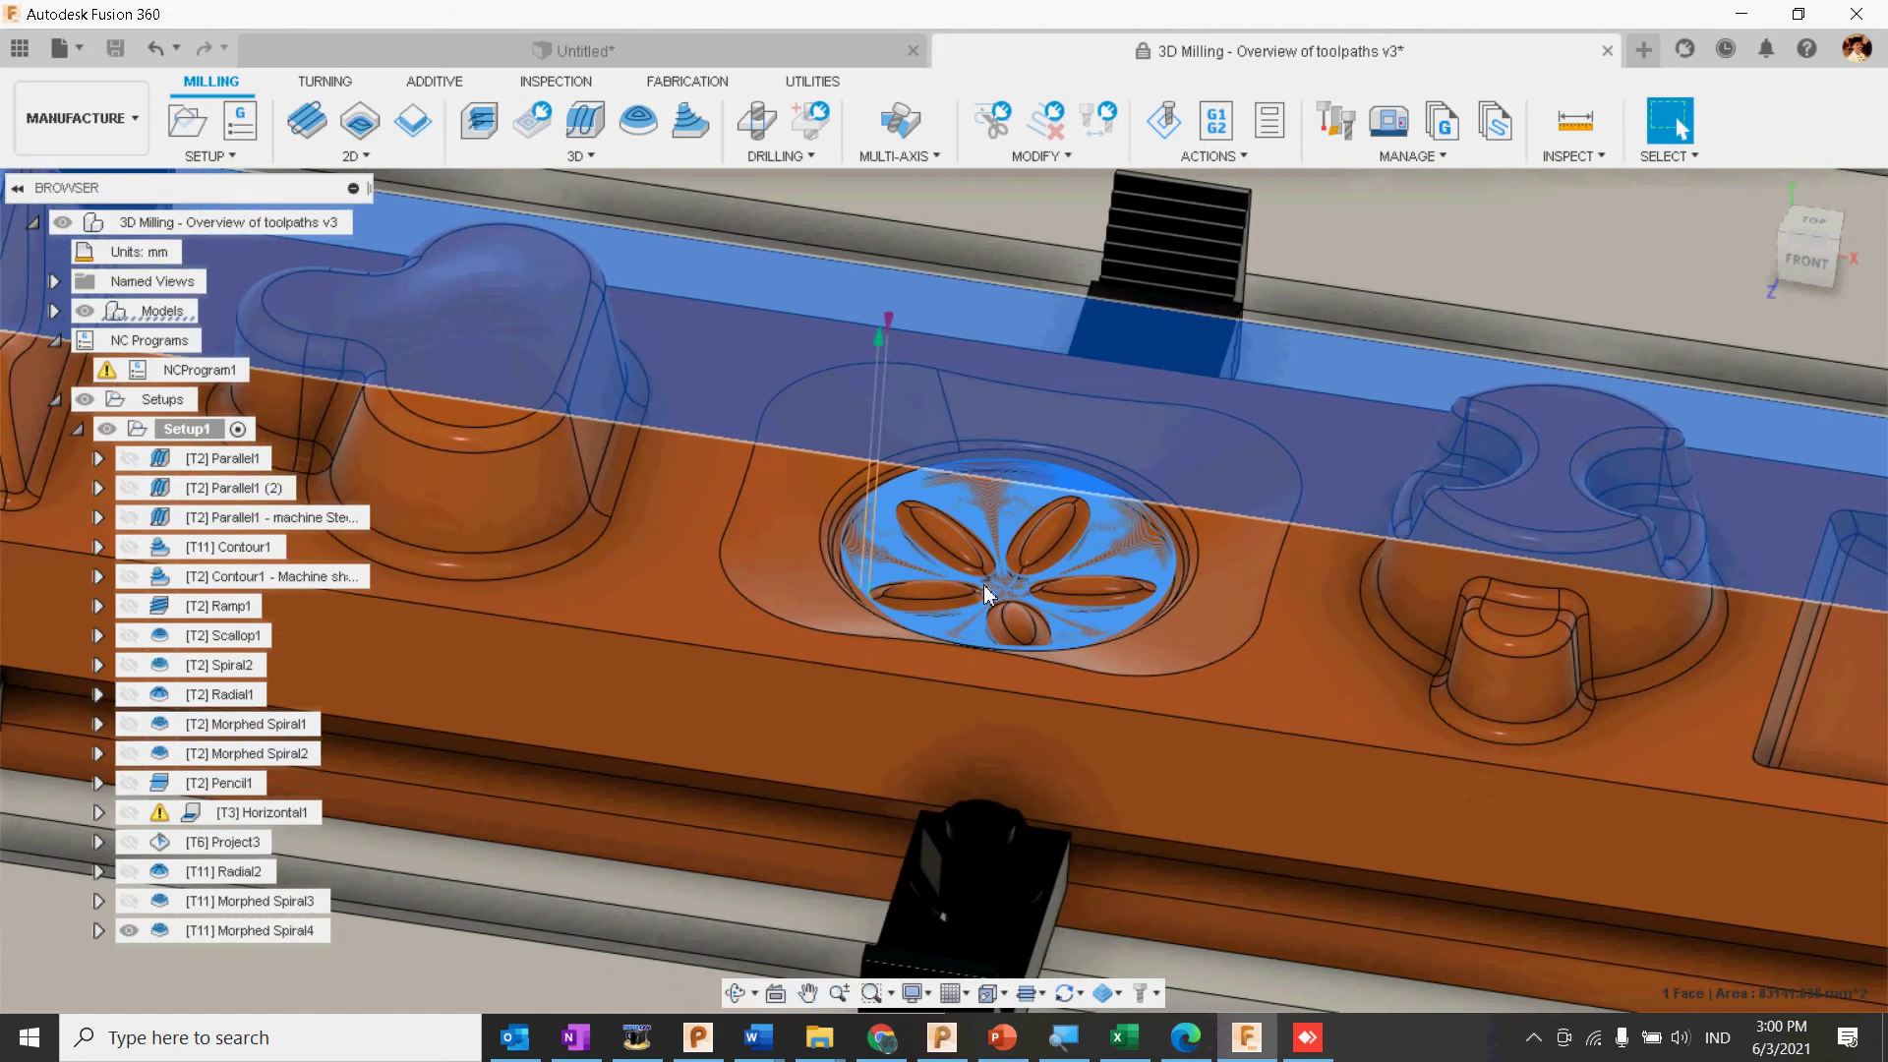
{"action": "scroll", "coordinate": [984, 578], "scroll_direction": "down", "scroll_amount": 5}
{"action": "scroll", "coordinate": [994, 581], "scroll_direction": "up", "scroll_amount": 10}
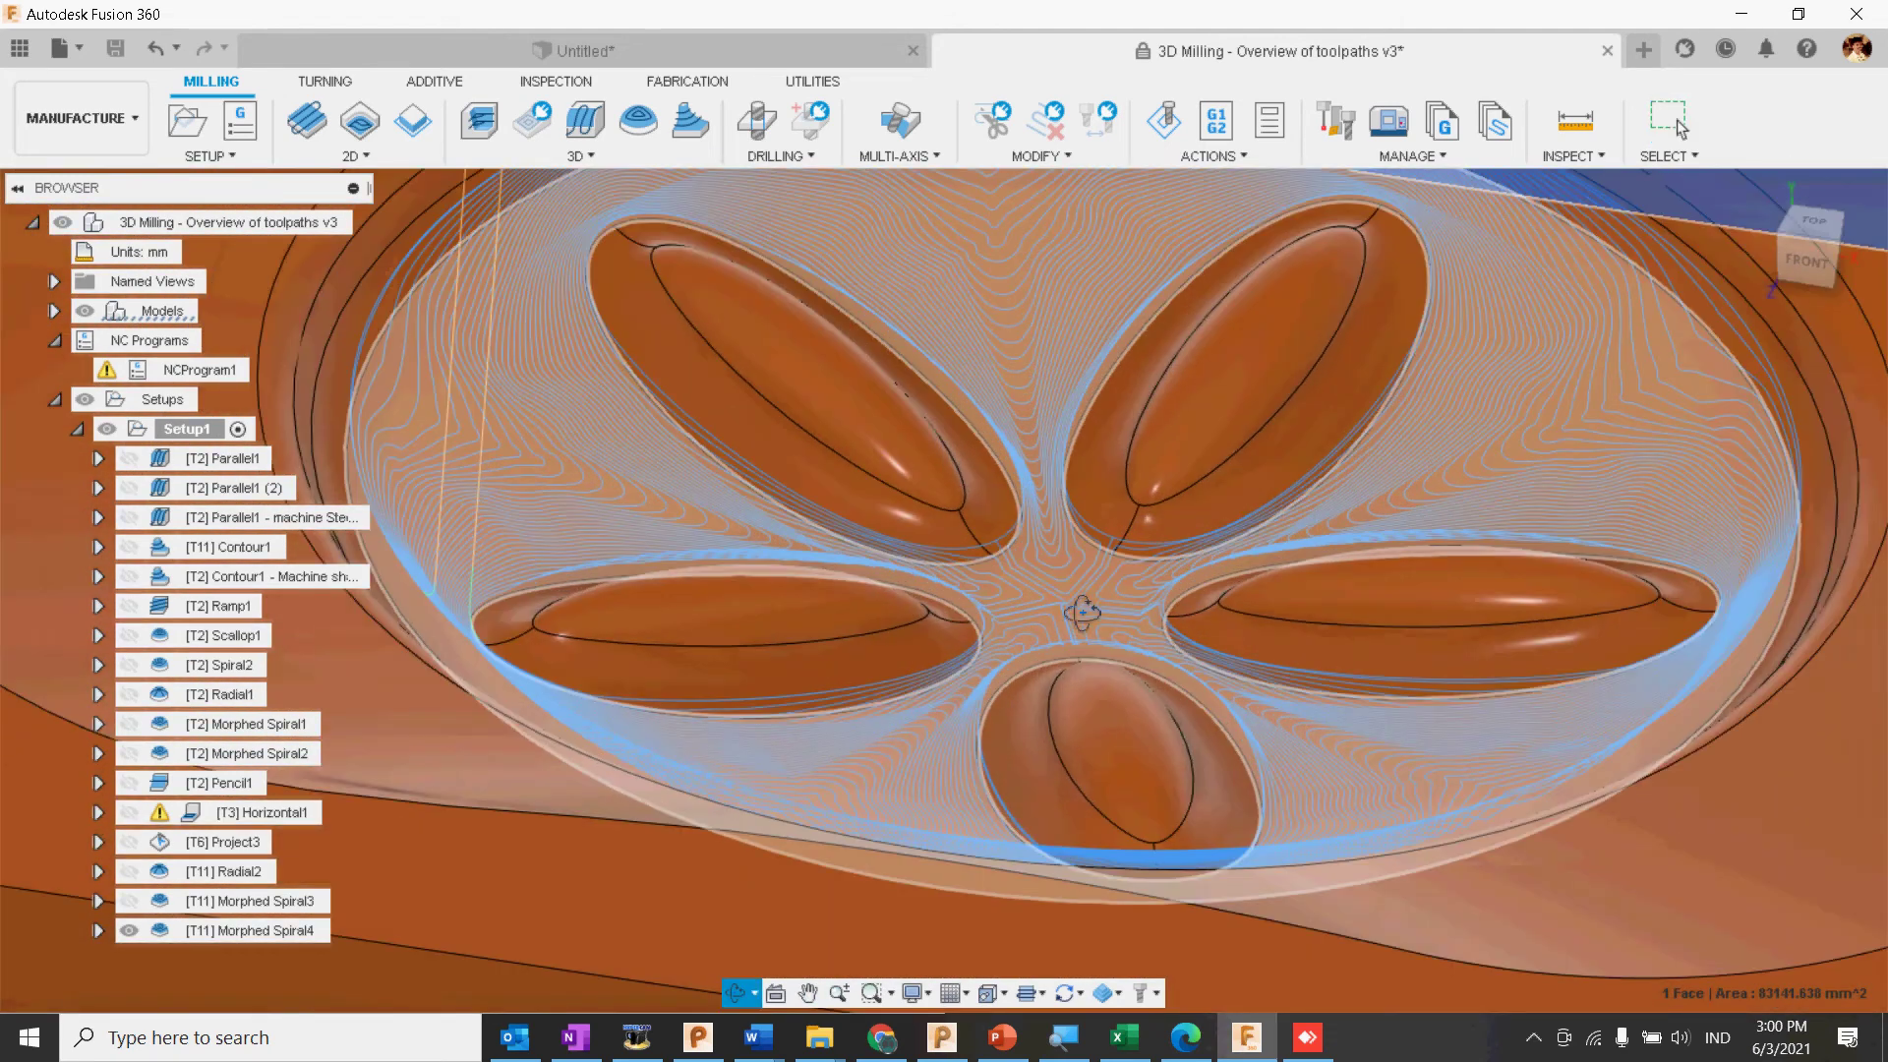
{"action": "middle_click_drag", "start_coordinate": [1082, 613], "coordinate": [1068, 615], "text": "shift"}
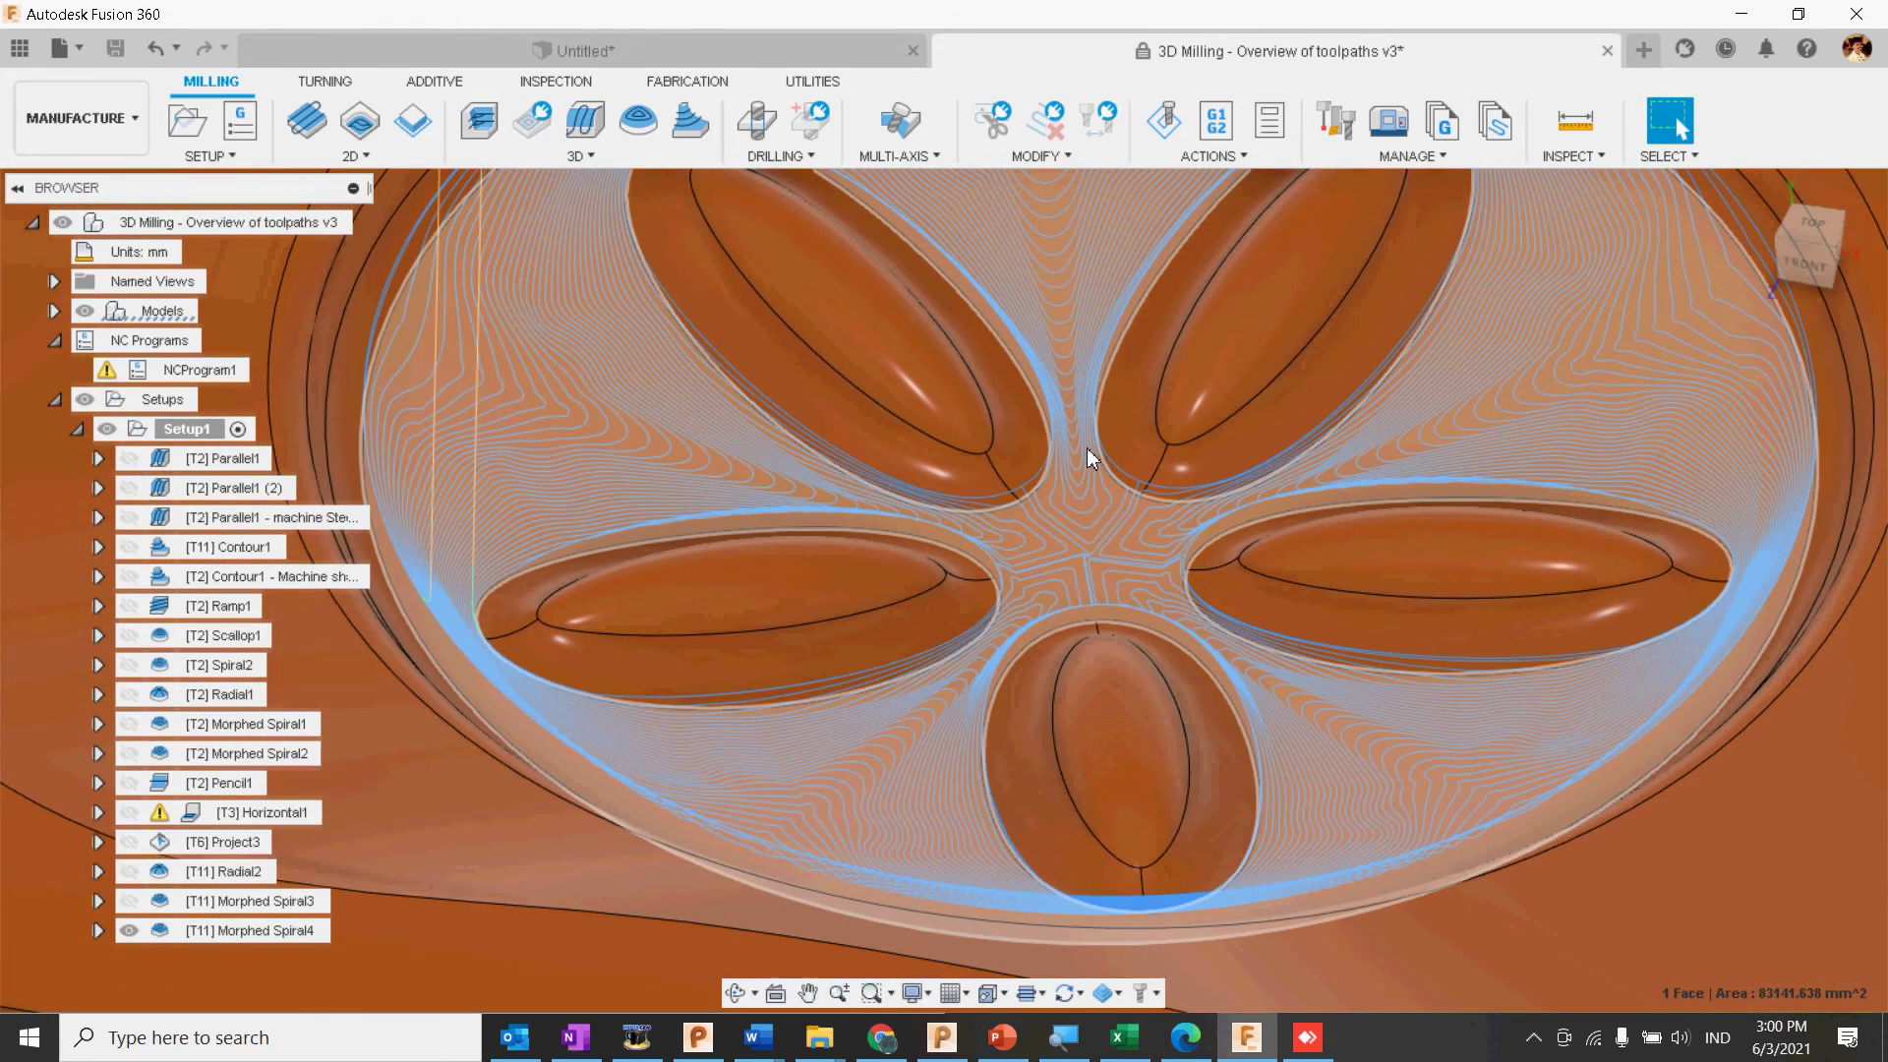
{"action": "scroll", "coordinate": [1113, 609], "scroll_direction": "down", "scroll_amount": 6}
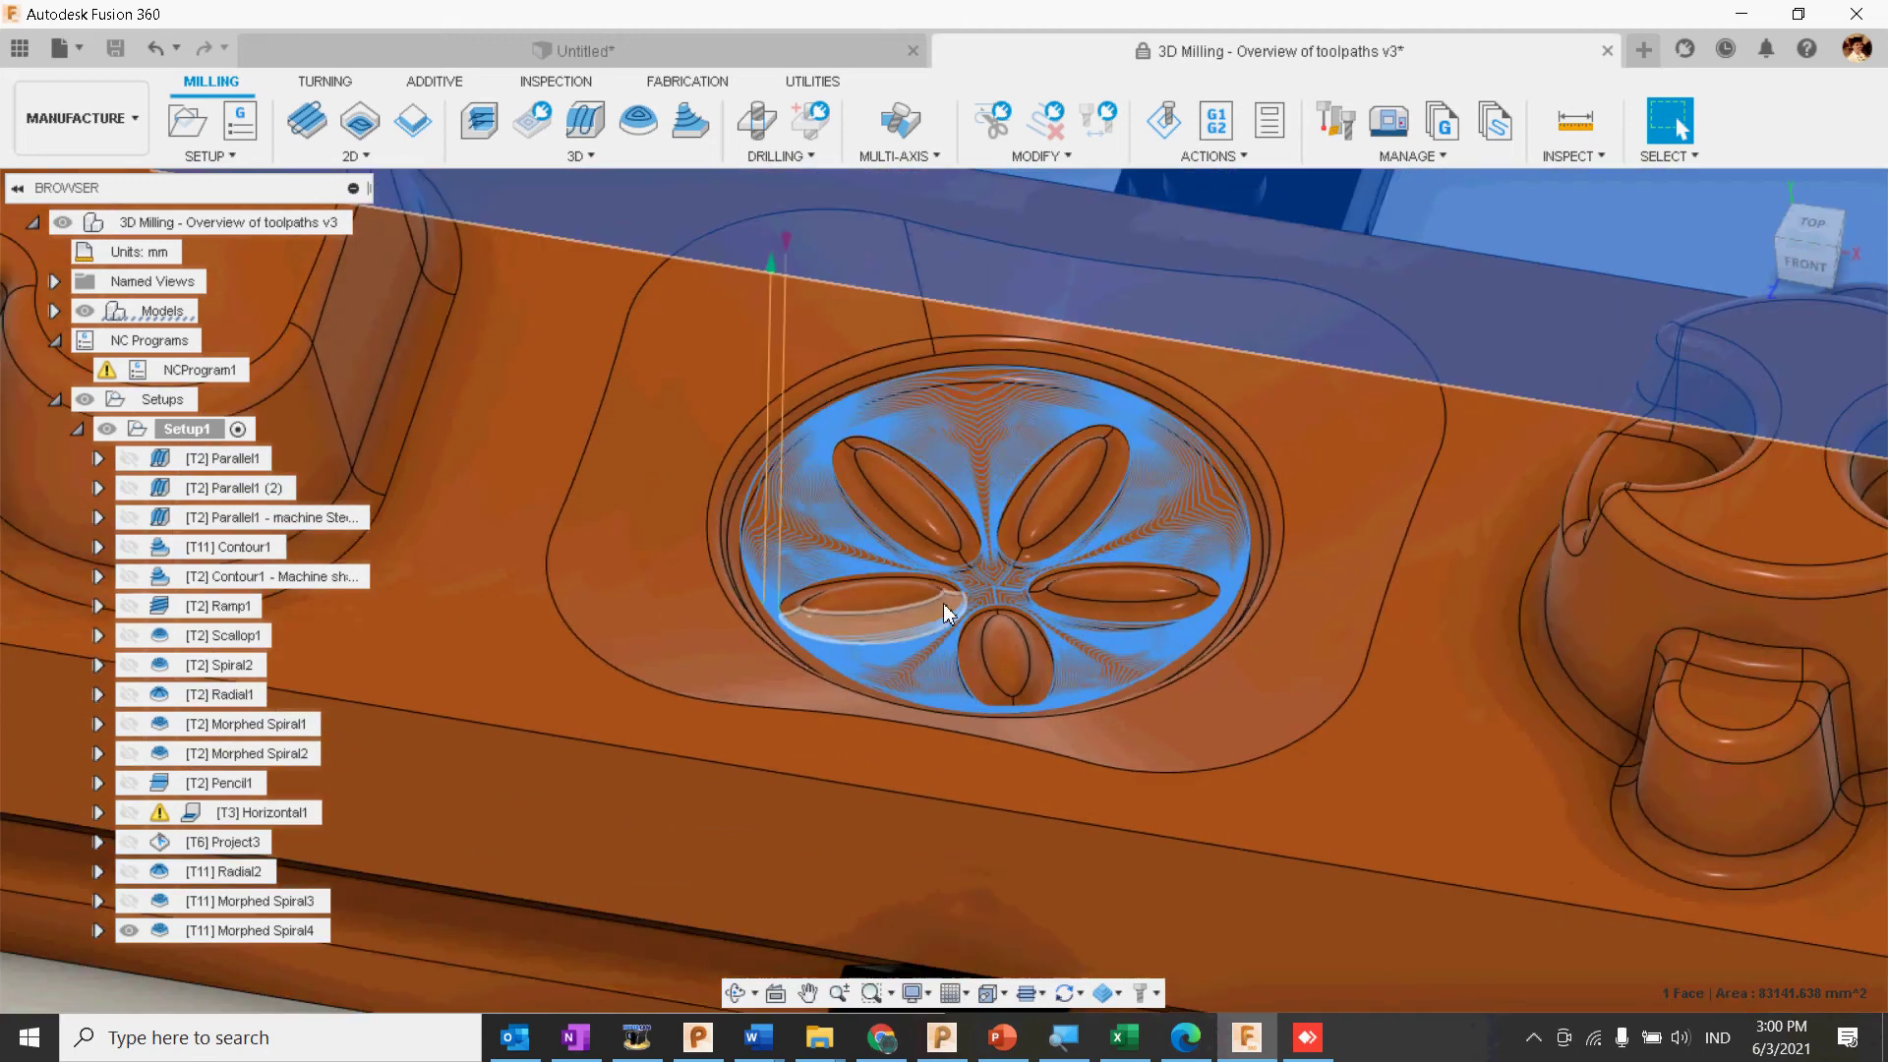
{"action": "scroll", "coordinate": [942, 604], "scroll_direction": "up", "scroll_amount": 2}
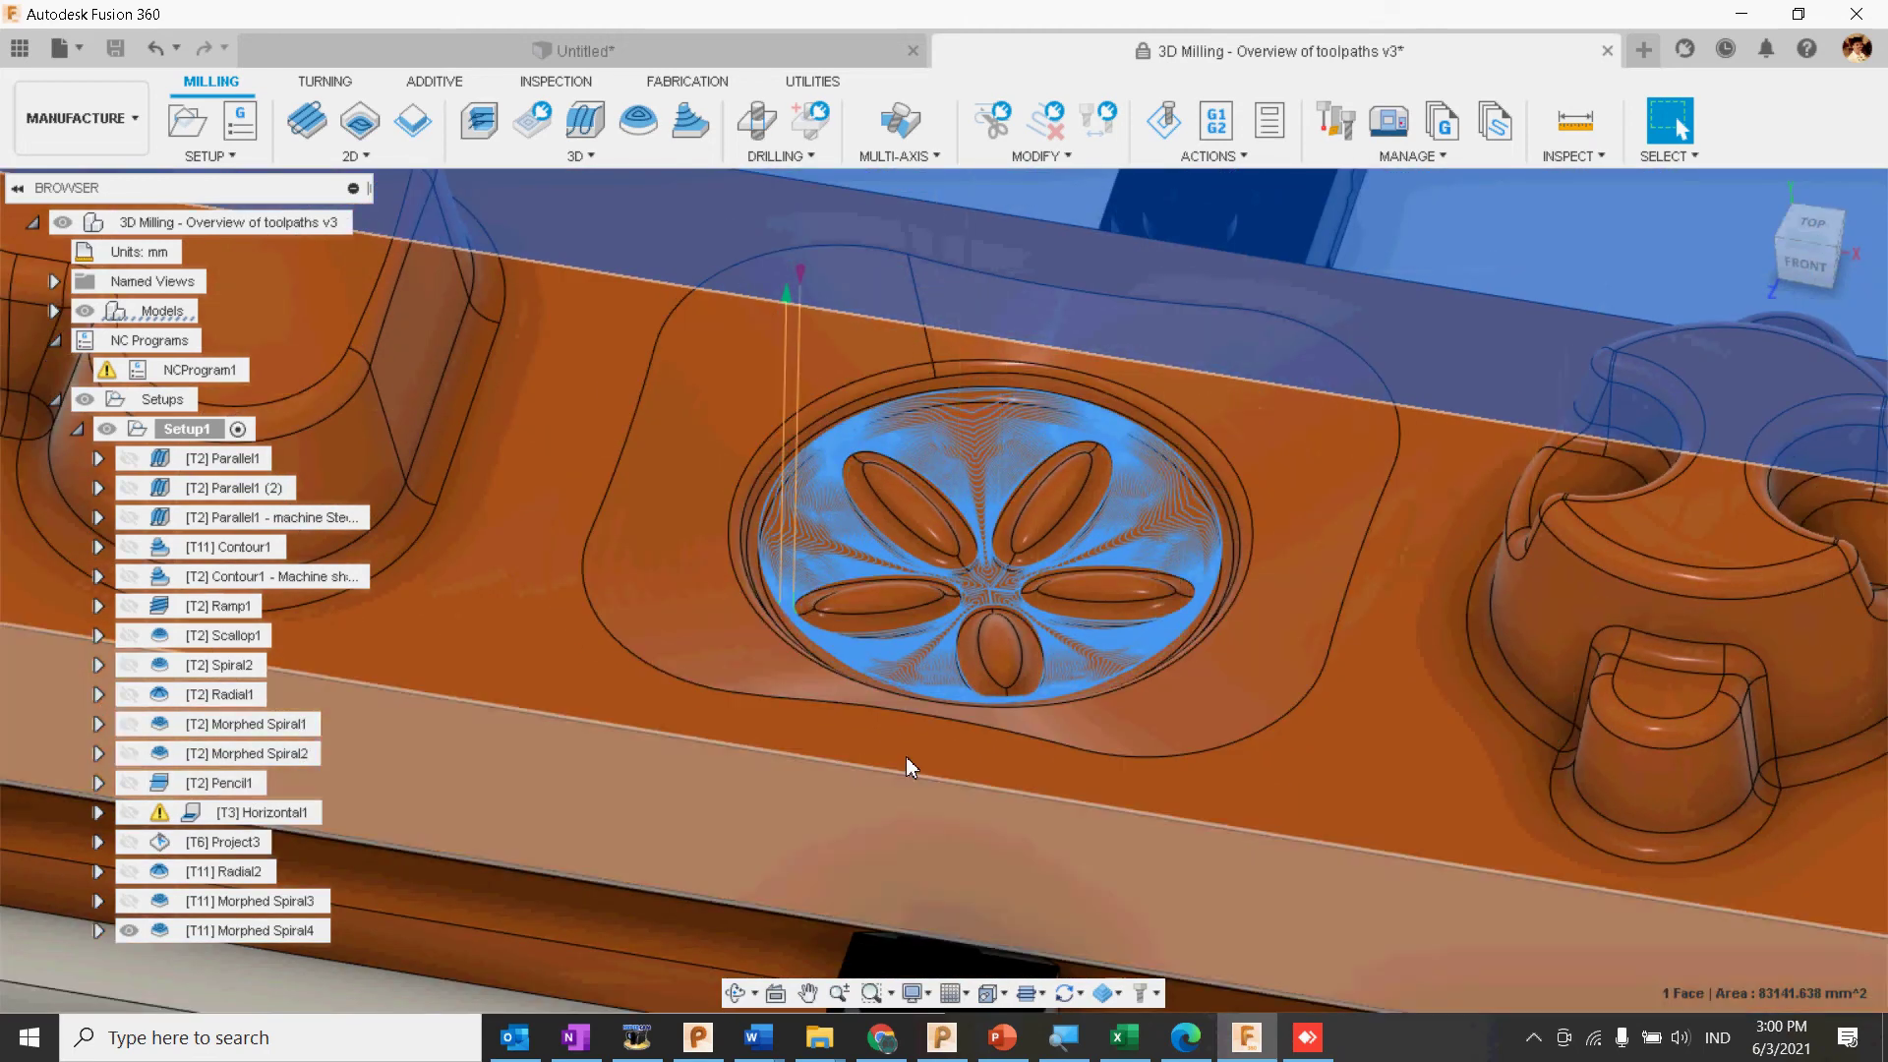
{"action": "middle_click_drag", "start_coordinate": [1306, 689], "coordinate": [649, 694]}
{"action": "middle_click_drag", "start_coordinate": [980, 690], "coordinate": [832, 709]}
{"action": "scroll", "coordinate": [832, 710], "scroll_direction": "down", "scroll_amount": 2}
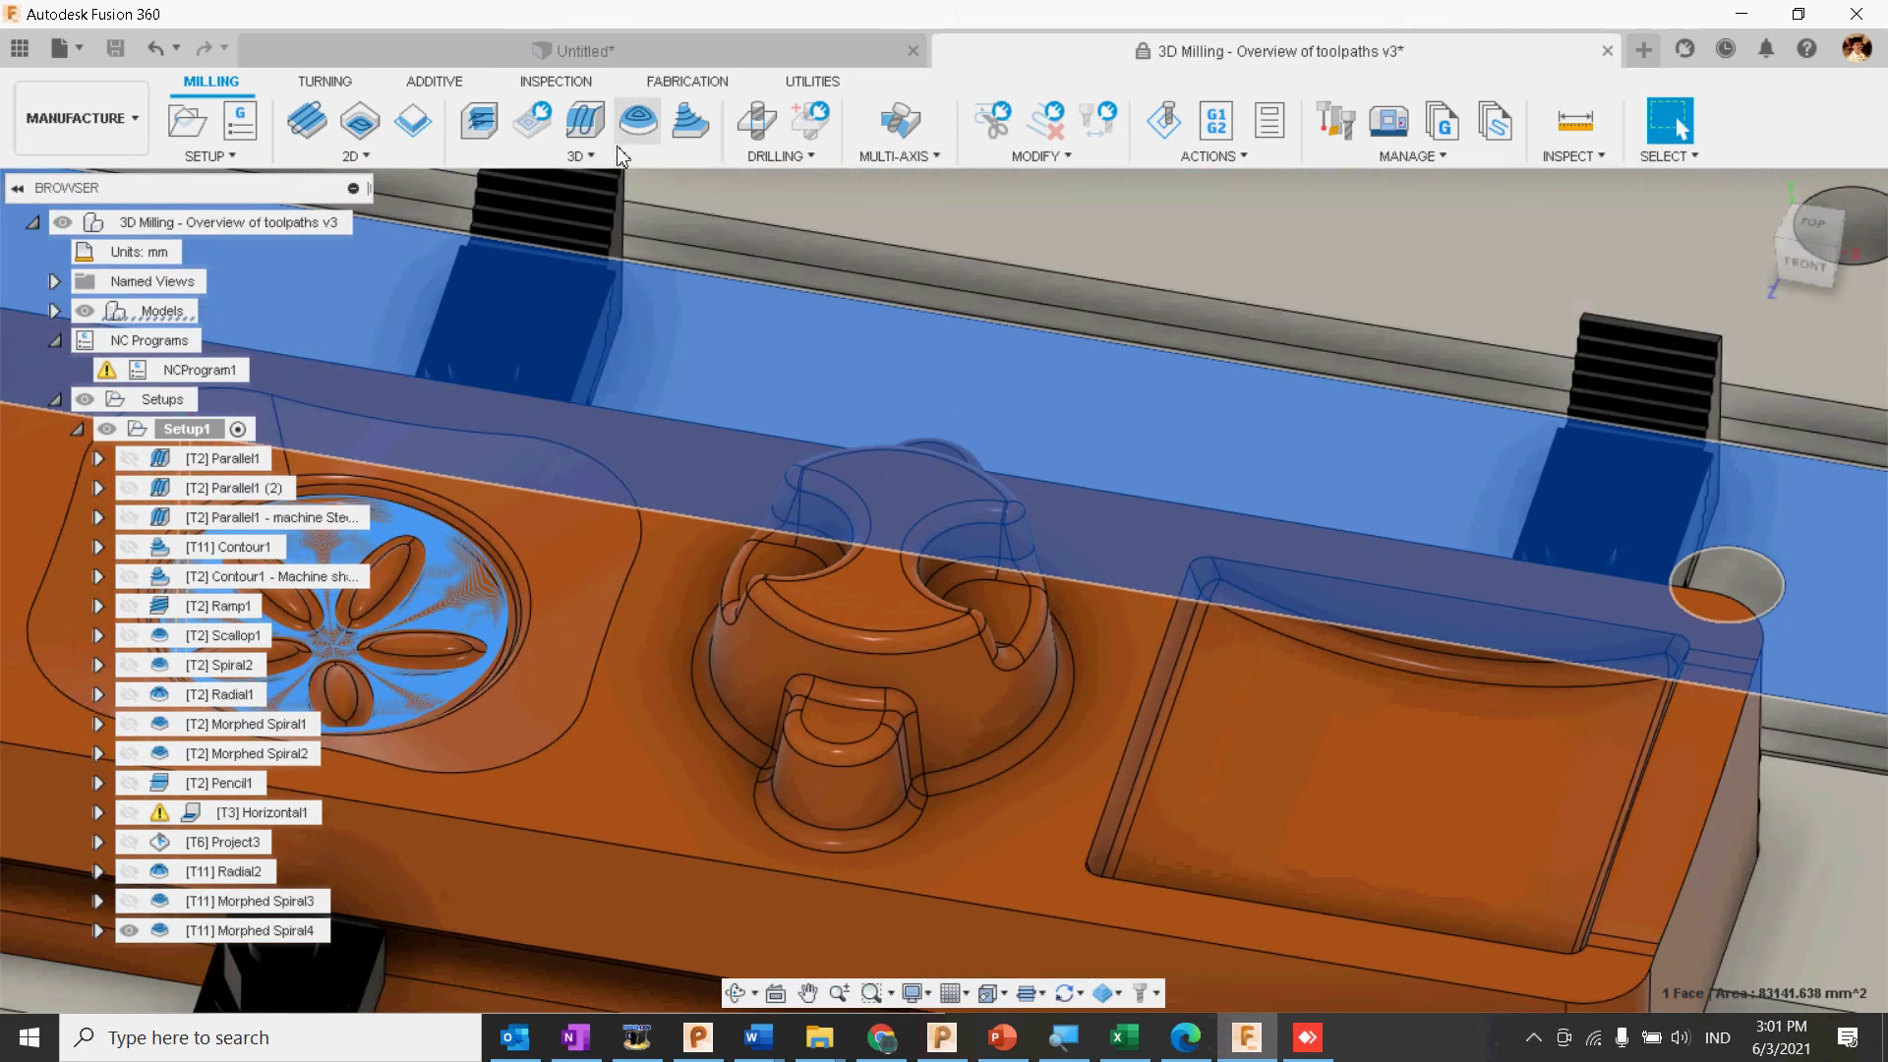
{"action": "left_click", "coordinate": [637, 120]}
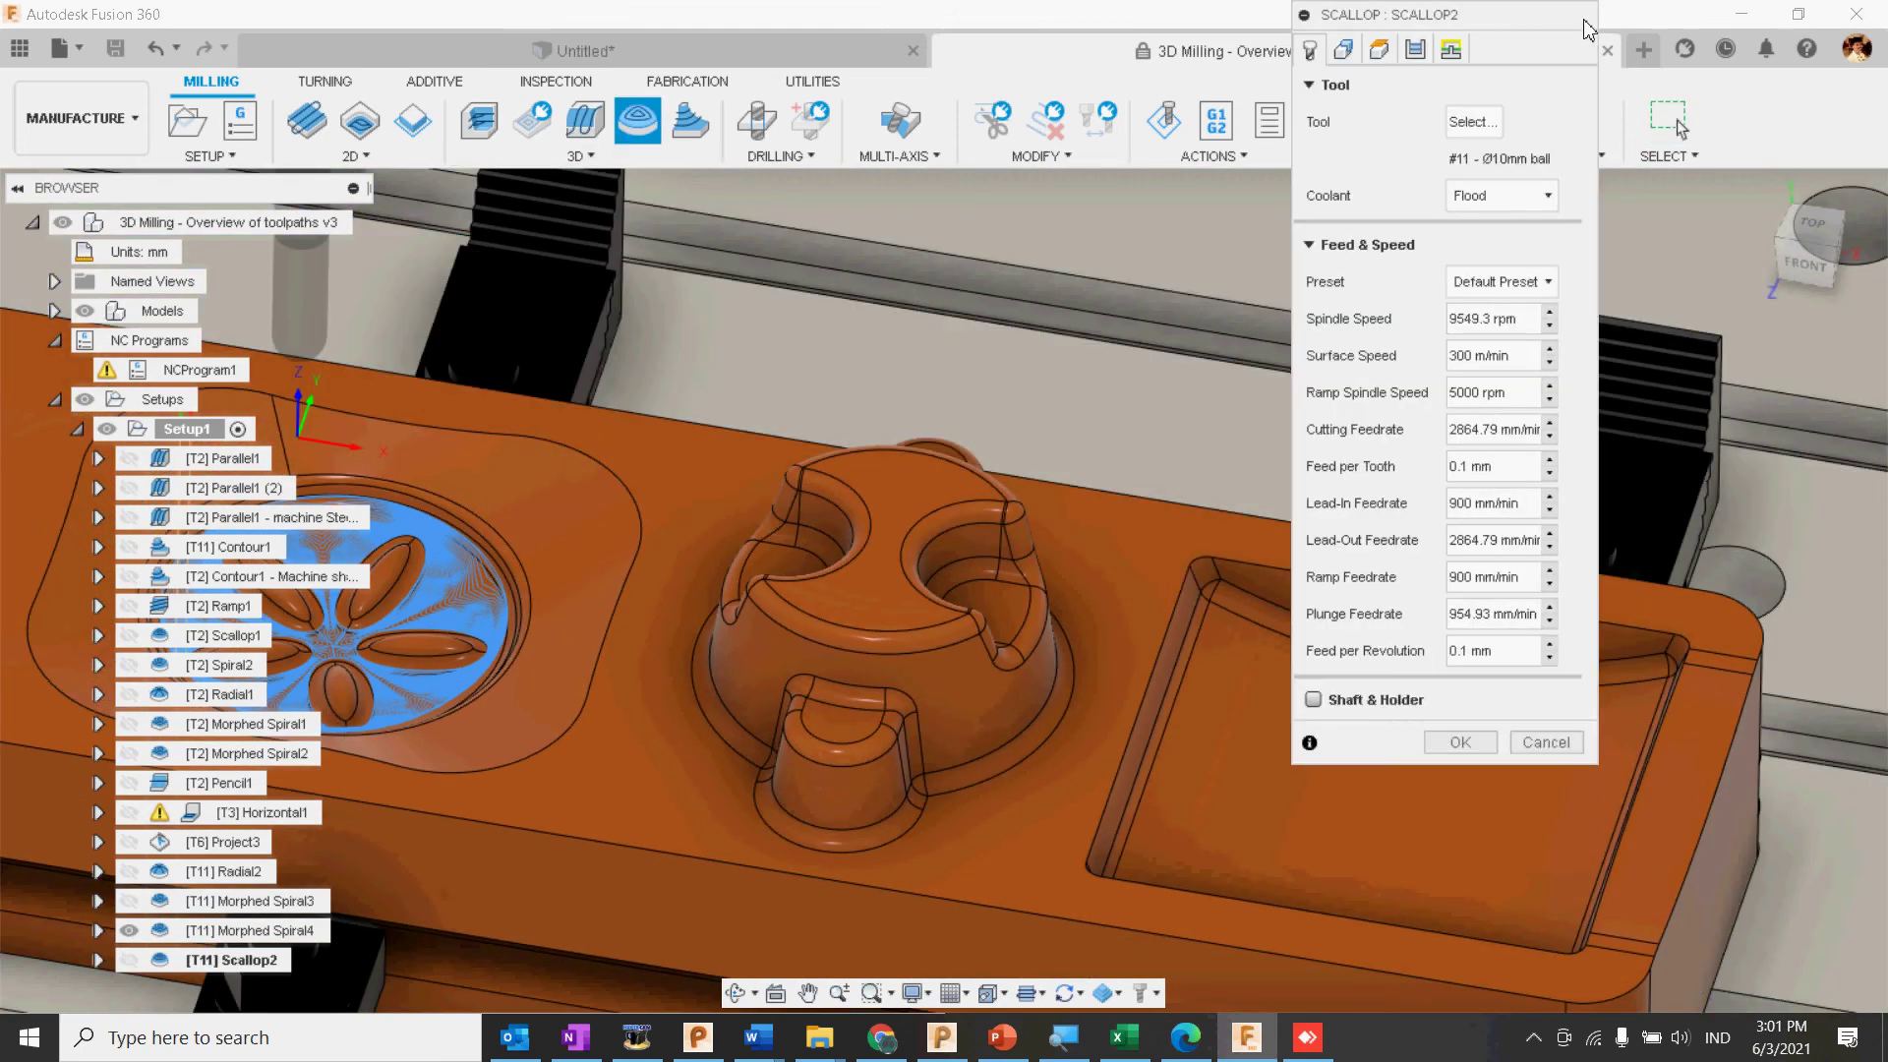
{"action": "left_click", "coordinate": [1547, 741]}
{"action": "left_click", "coordinate": [579, 155]}
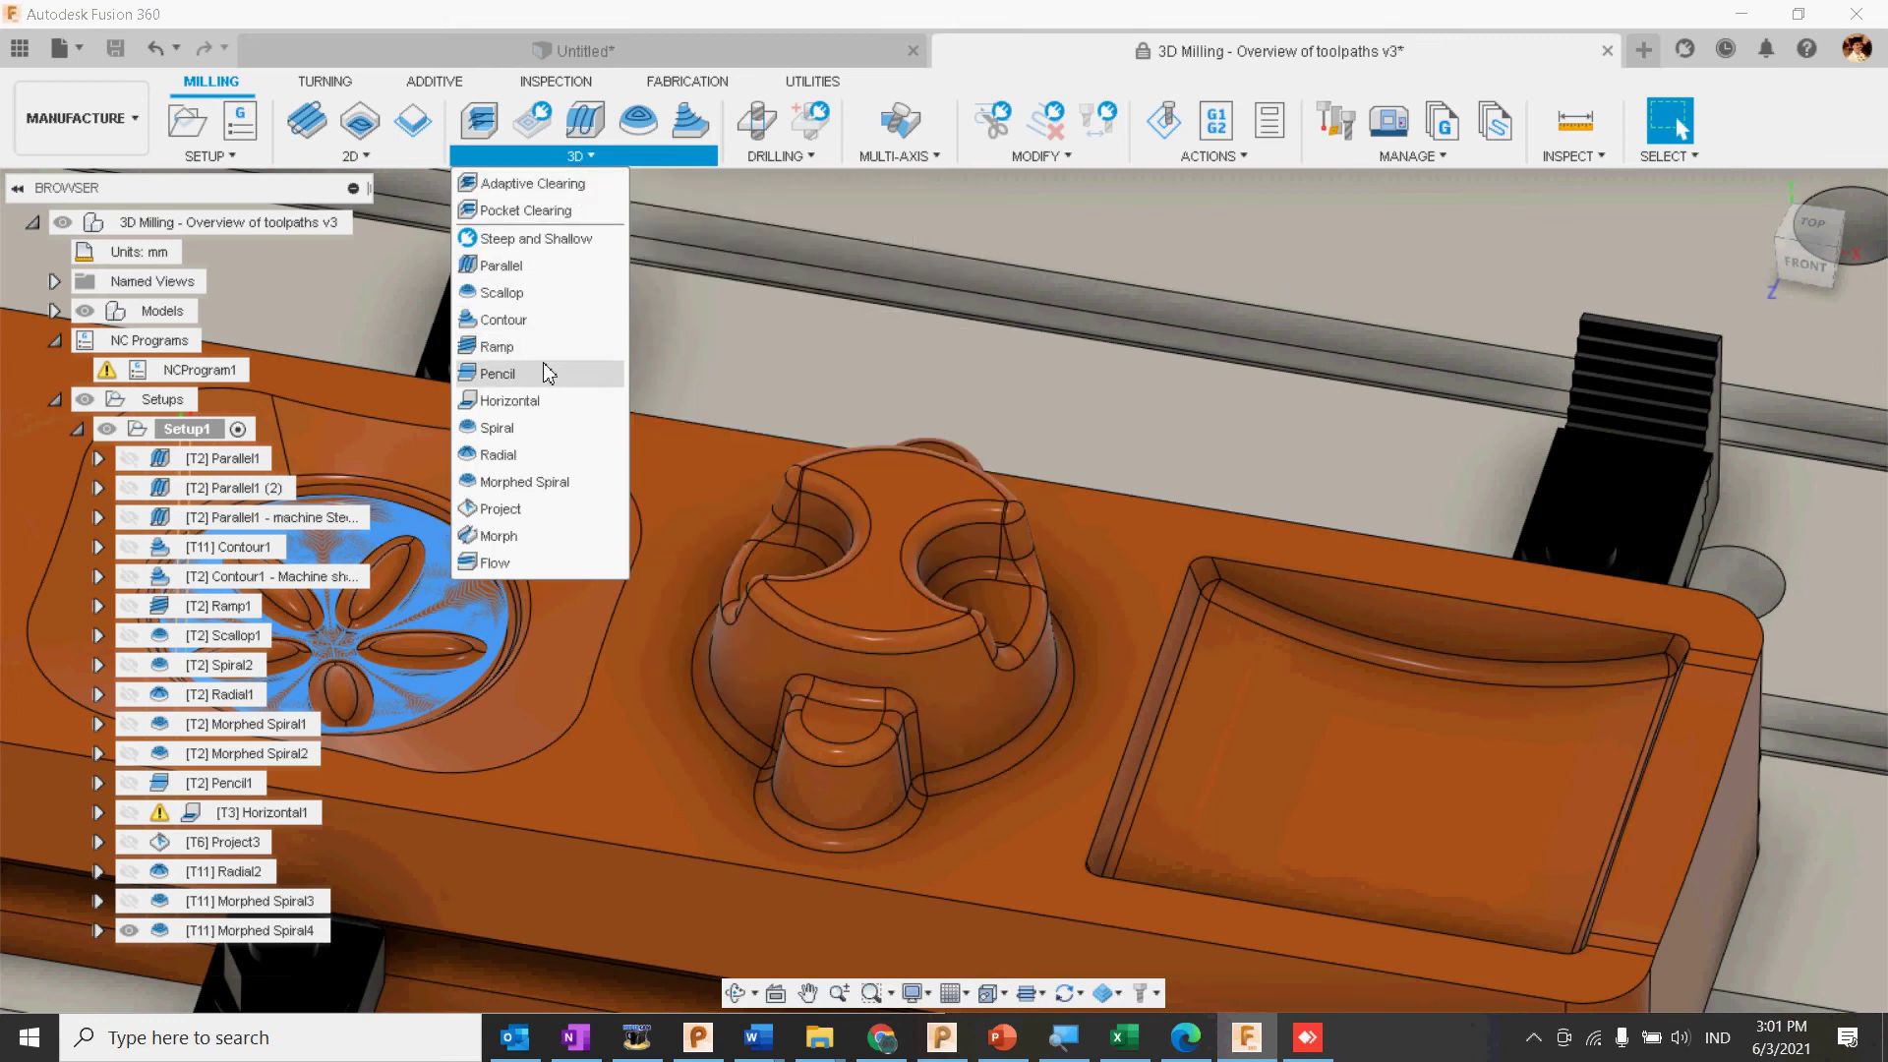
{"action": "left_click", "coordinate": [543, 364]}
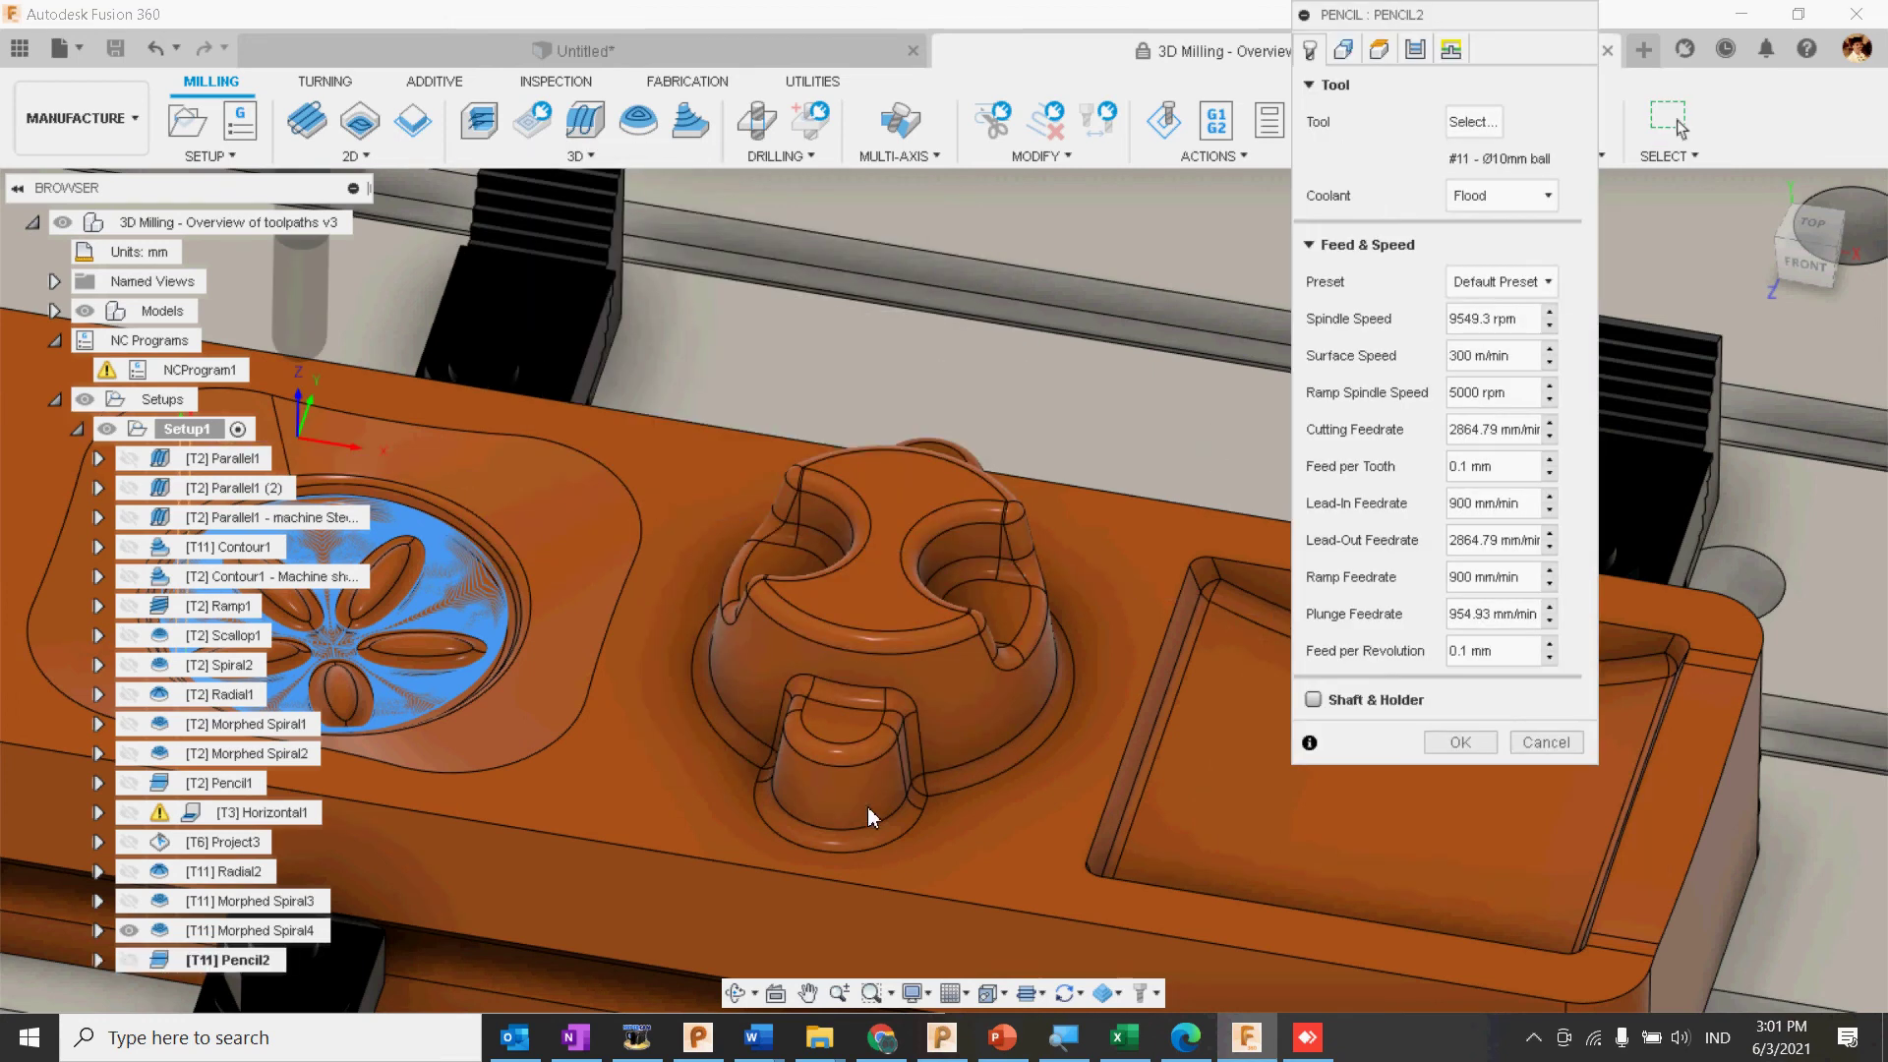
{"action": "scroll", "coordinate": [759, 768], "scroll_direction": "down", "scroll_amount": 2}
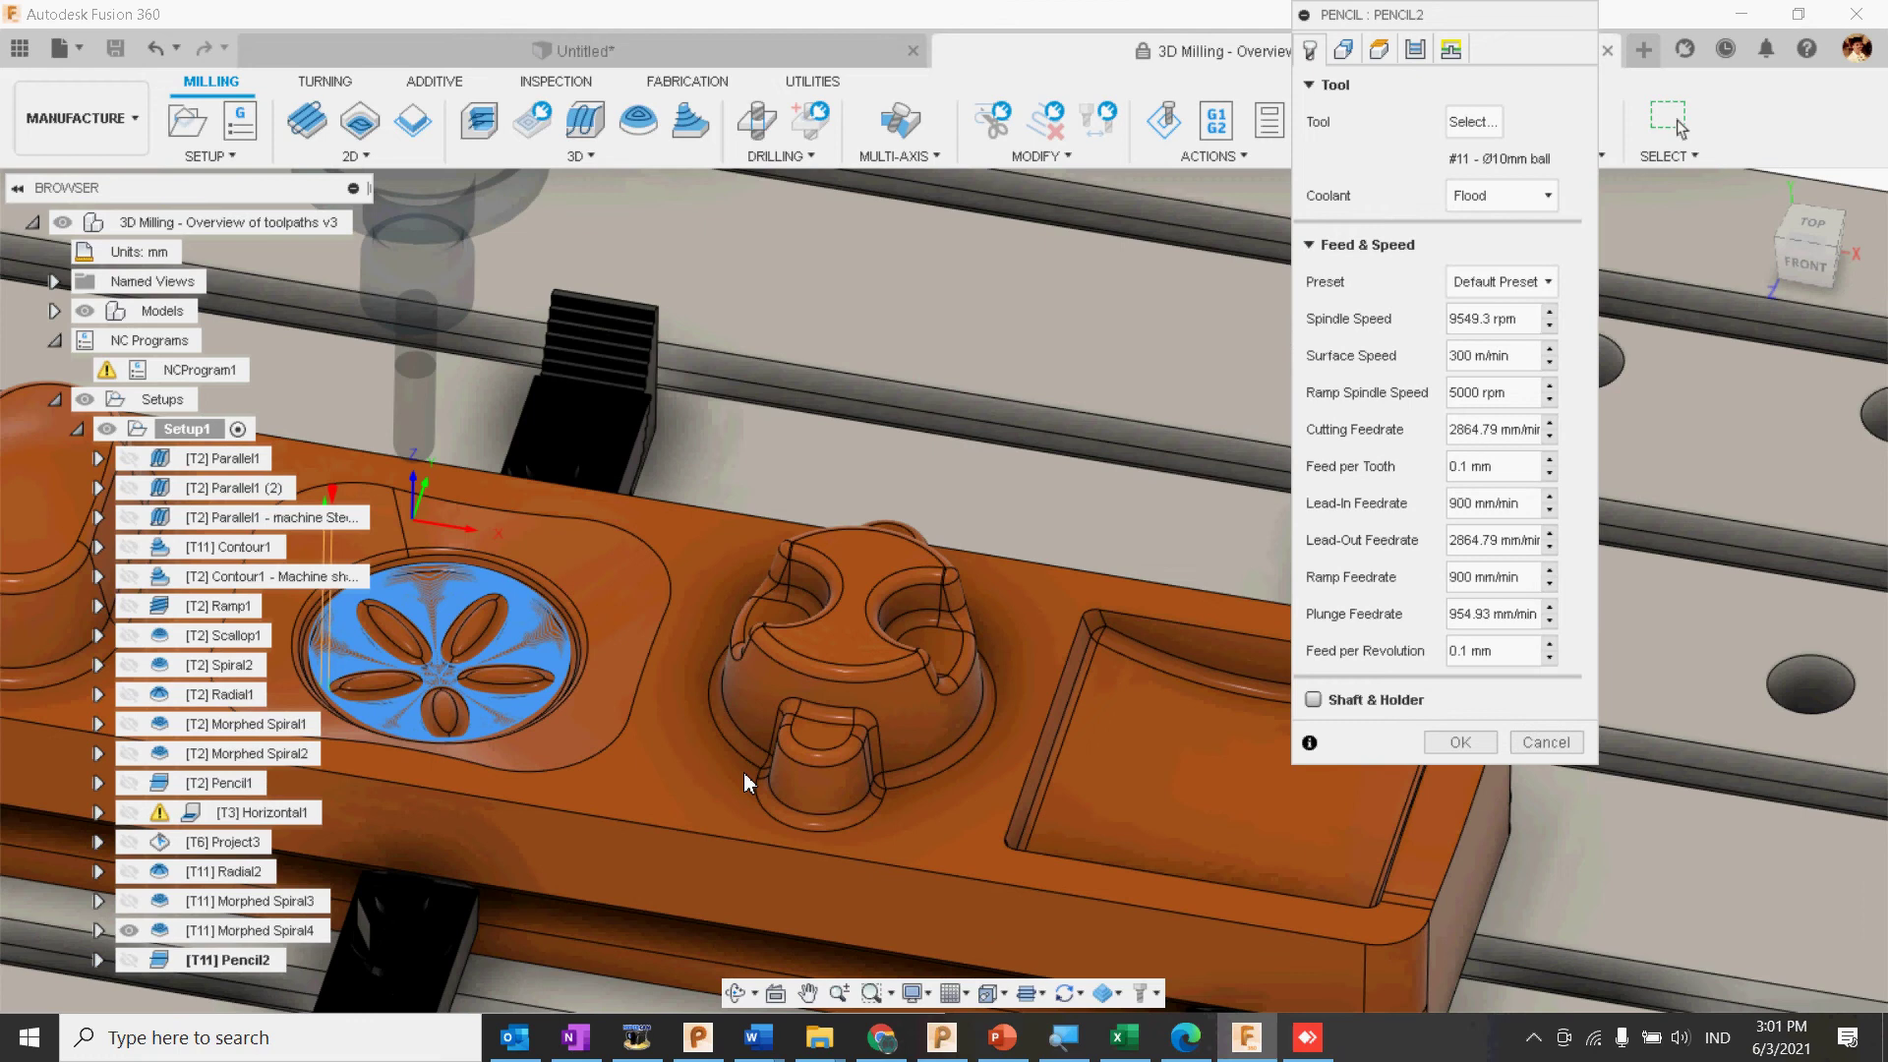
{"action": "middle_click_drag", "start_coordinate": [750, 772], "coordinate": [891, 723], "text": "shift"}
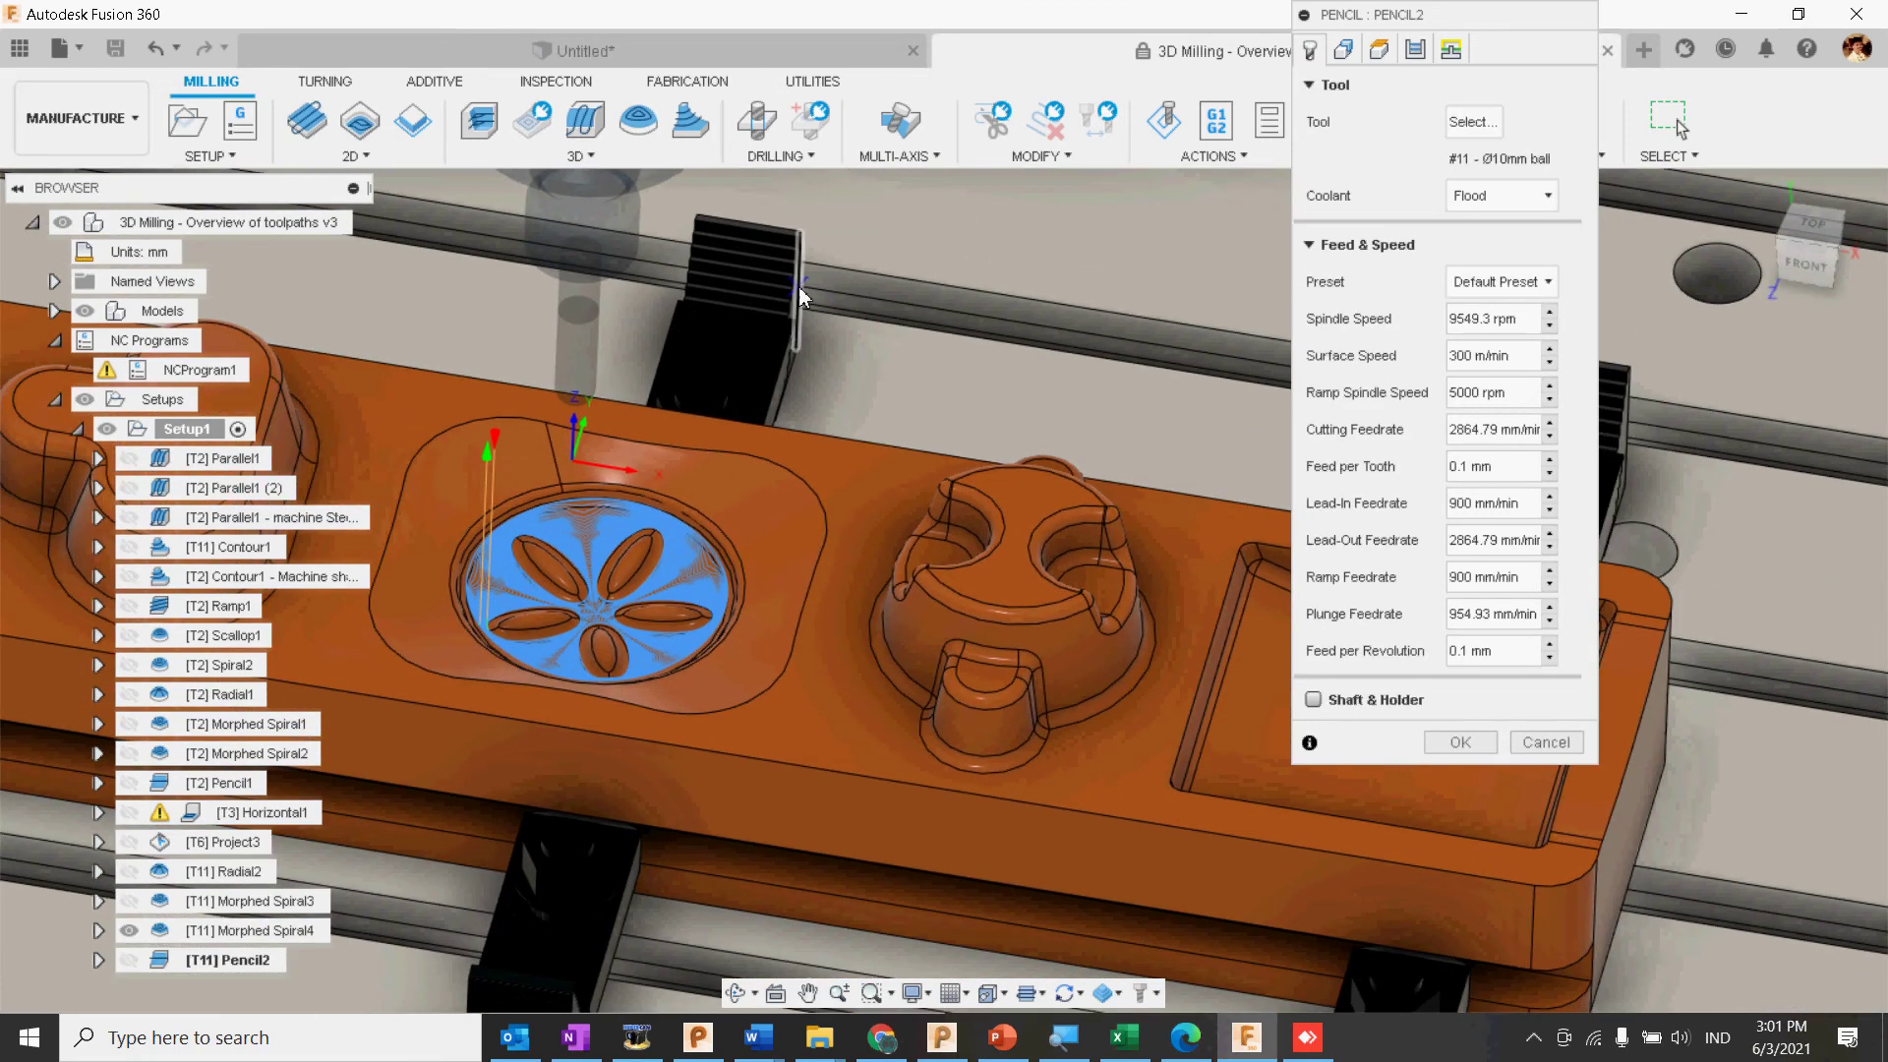
Step: Start a Minimum Radius Analysis and choose the part body as the body to analyze
{"action": "left_click", "coordinate": [809, 83]}
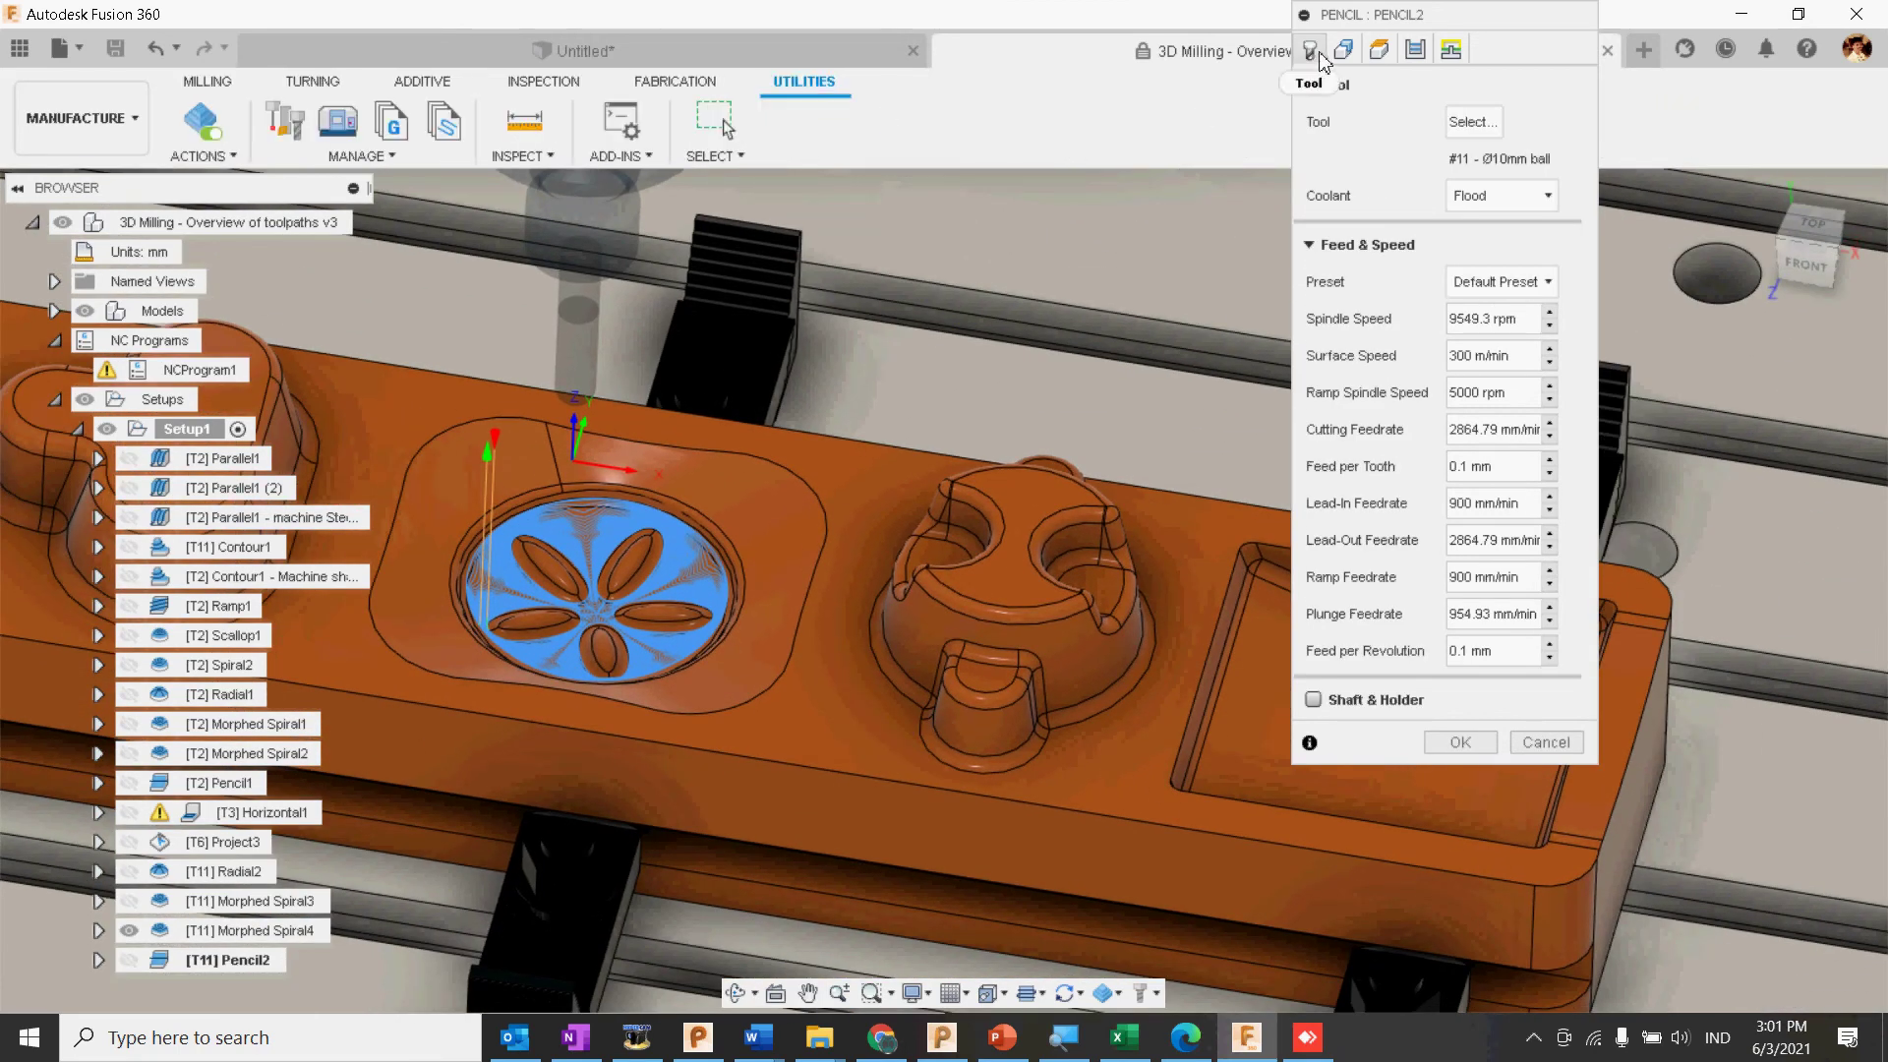
{"action": "left_click_drag", "start_coordinate": [1345, 19], "coordinate": [1566, 170]}
{"action": "left_click", "coordinate": [513, 158]}
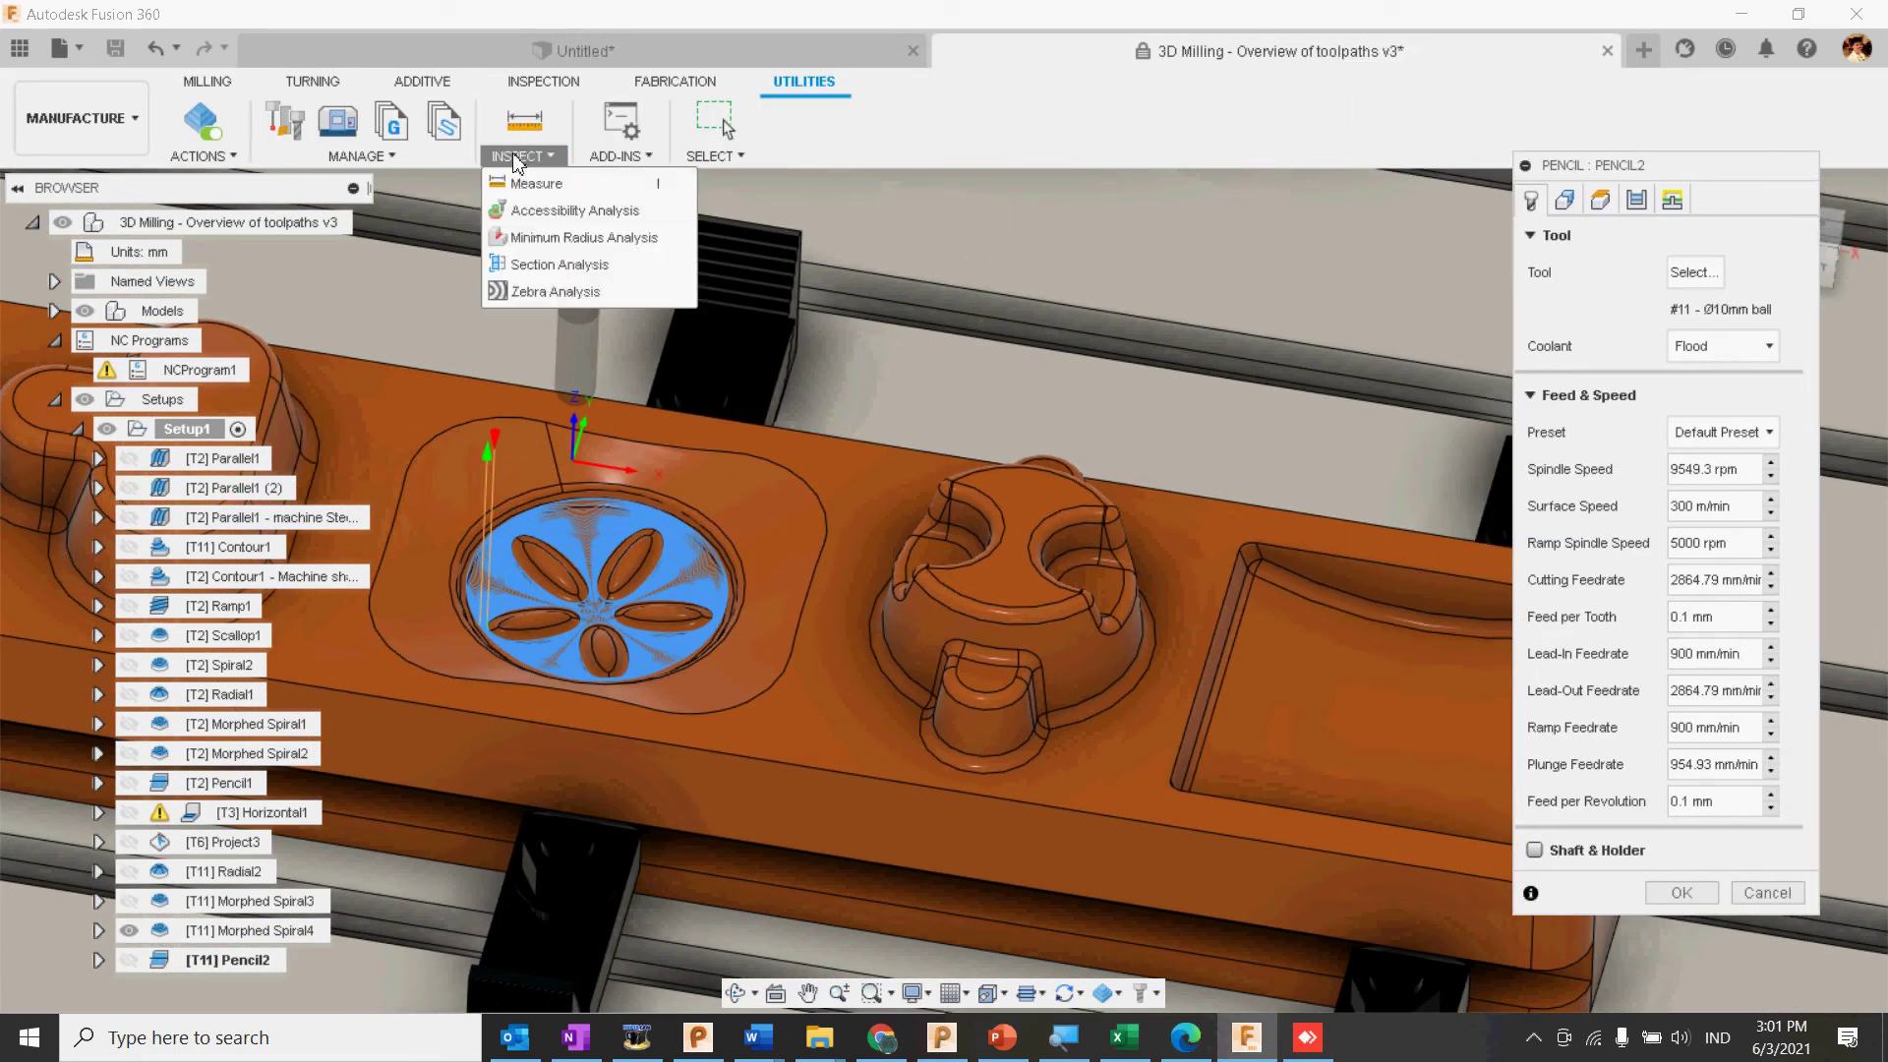
{"action": "left_click", "coordinate": [595, 241]}
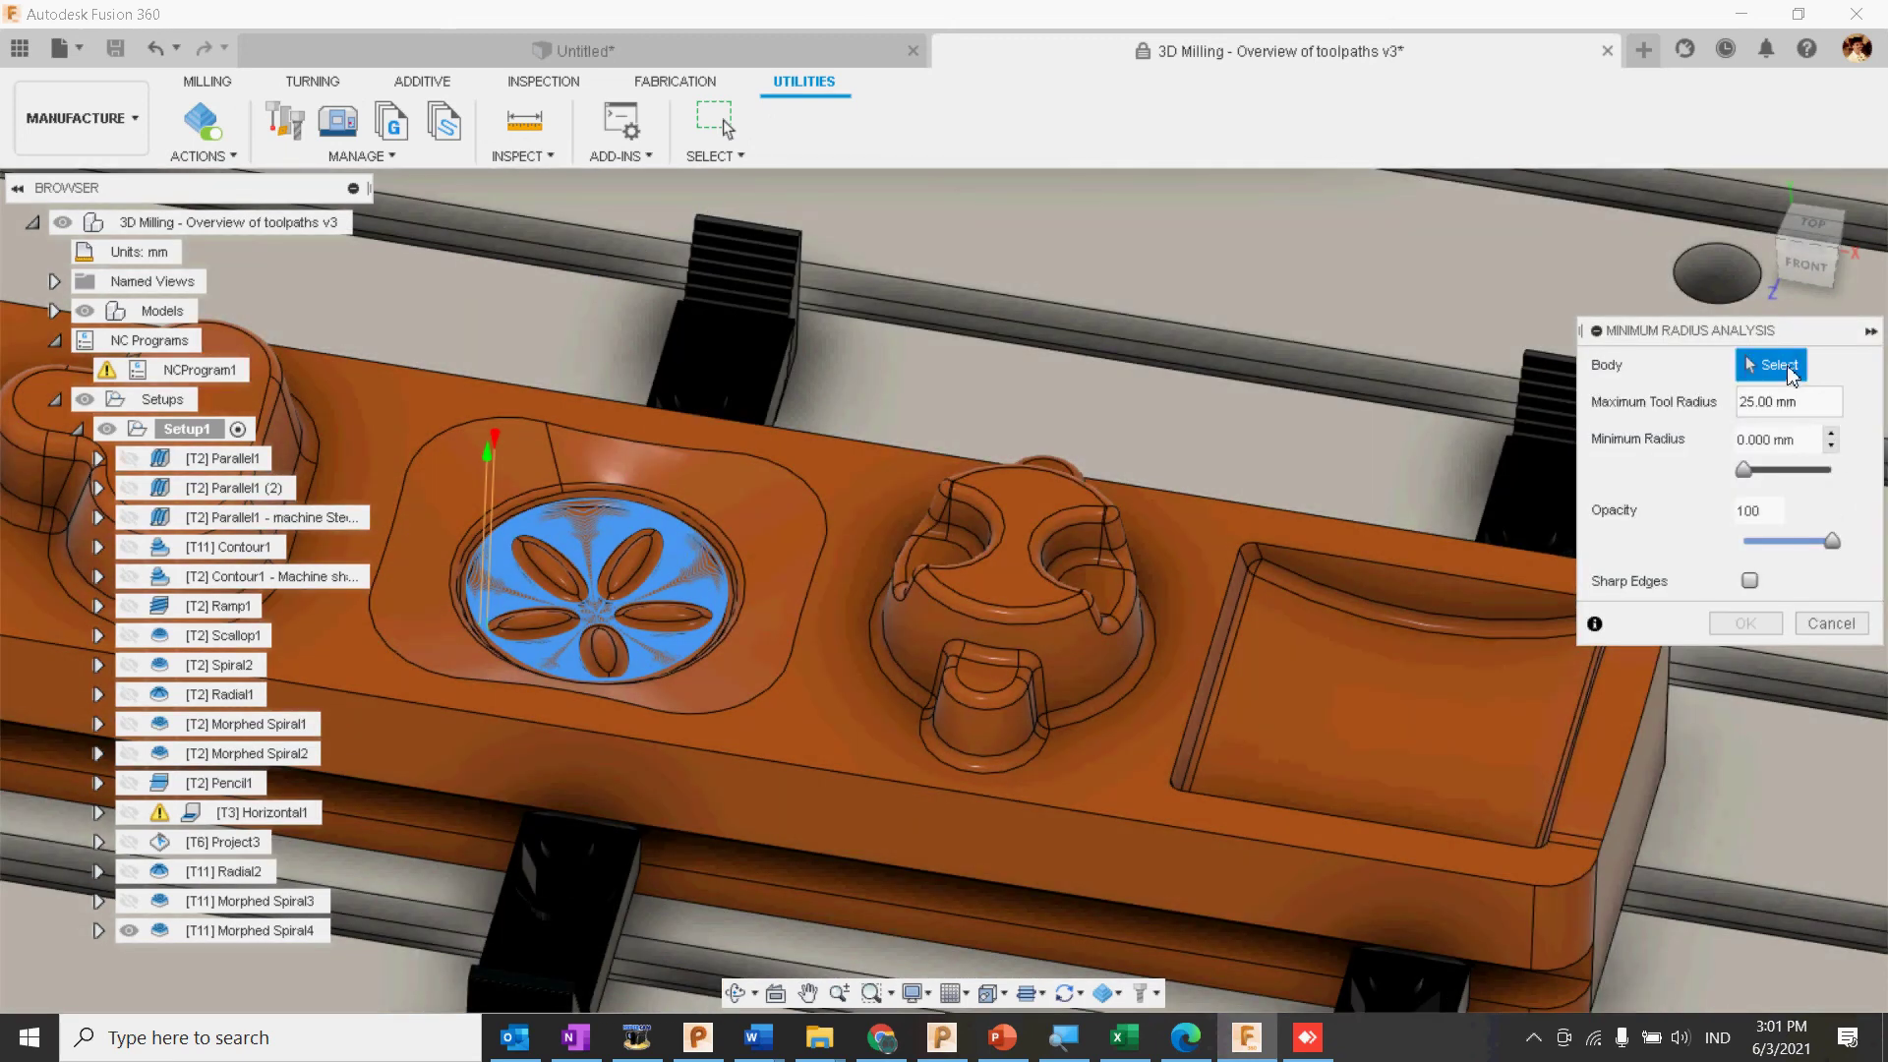
{"action": "left_click", "coordinate": [1786, 372]}
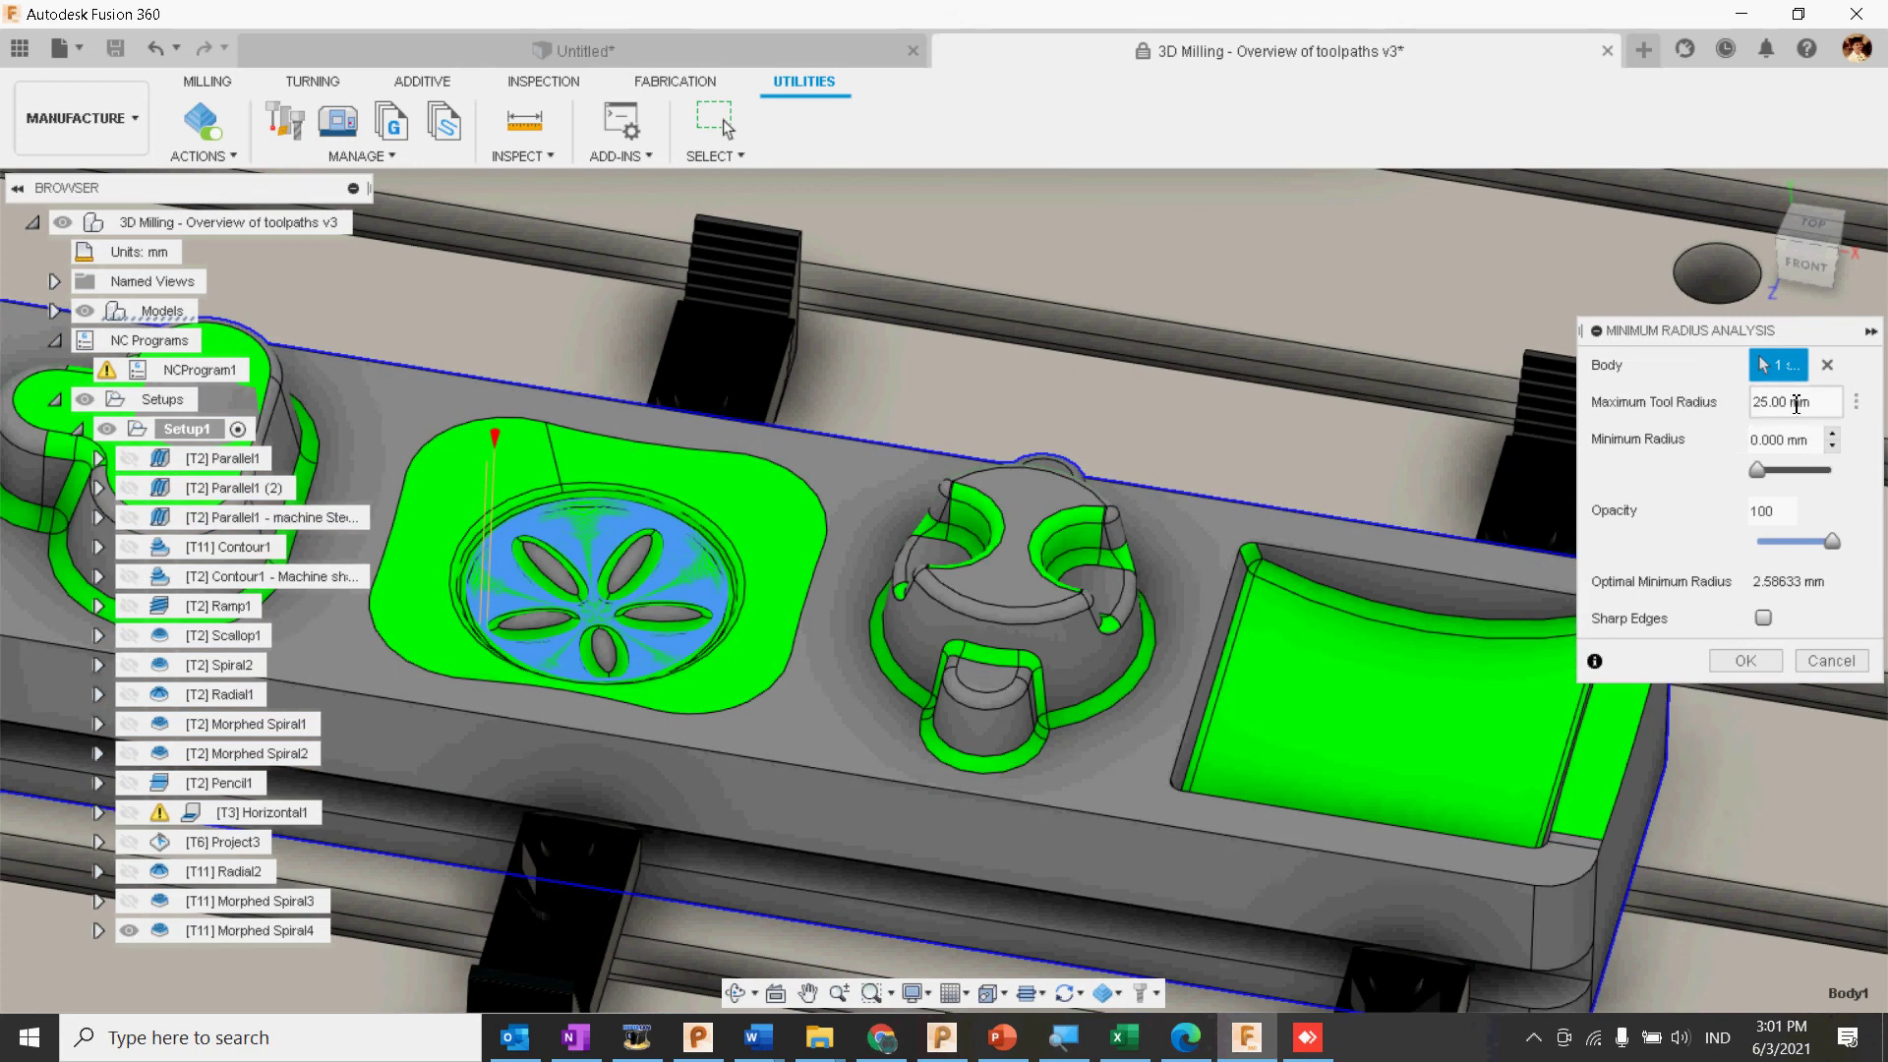
Step: Set the maximum tool radius to 10 mm and try minimum radius values between about 2.5 and 4.8 mm
{"action": "left_click_drag", "start_coordinate": [1804, 405], "coordinate": [1672, 411]}
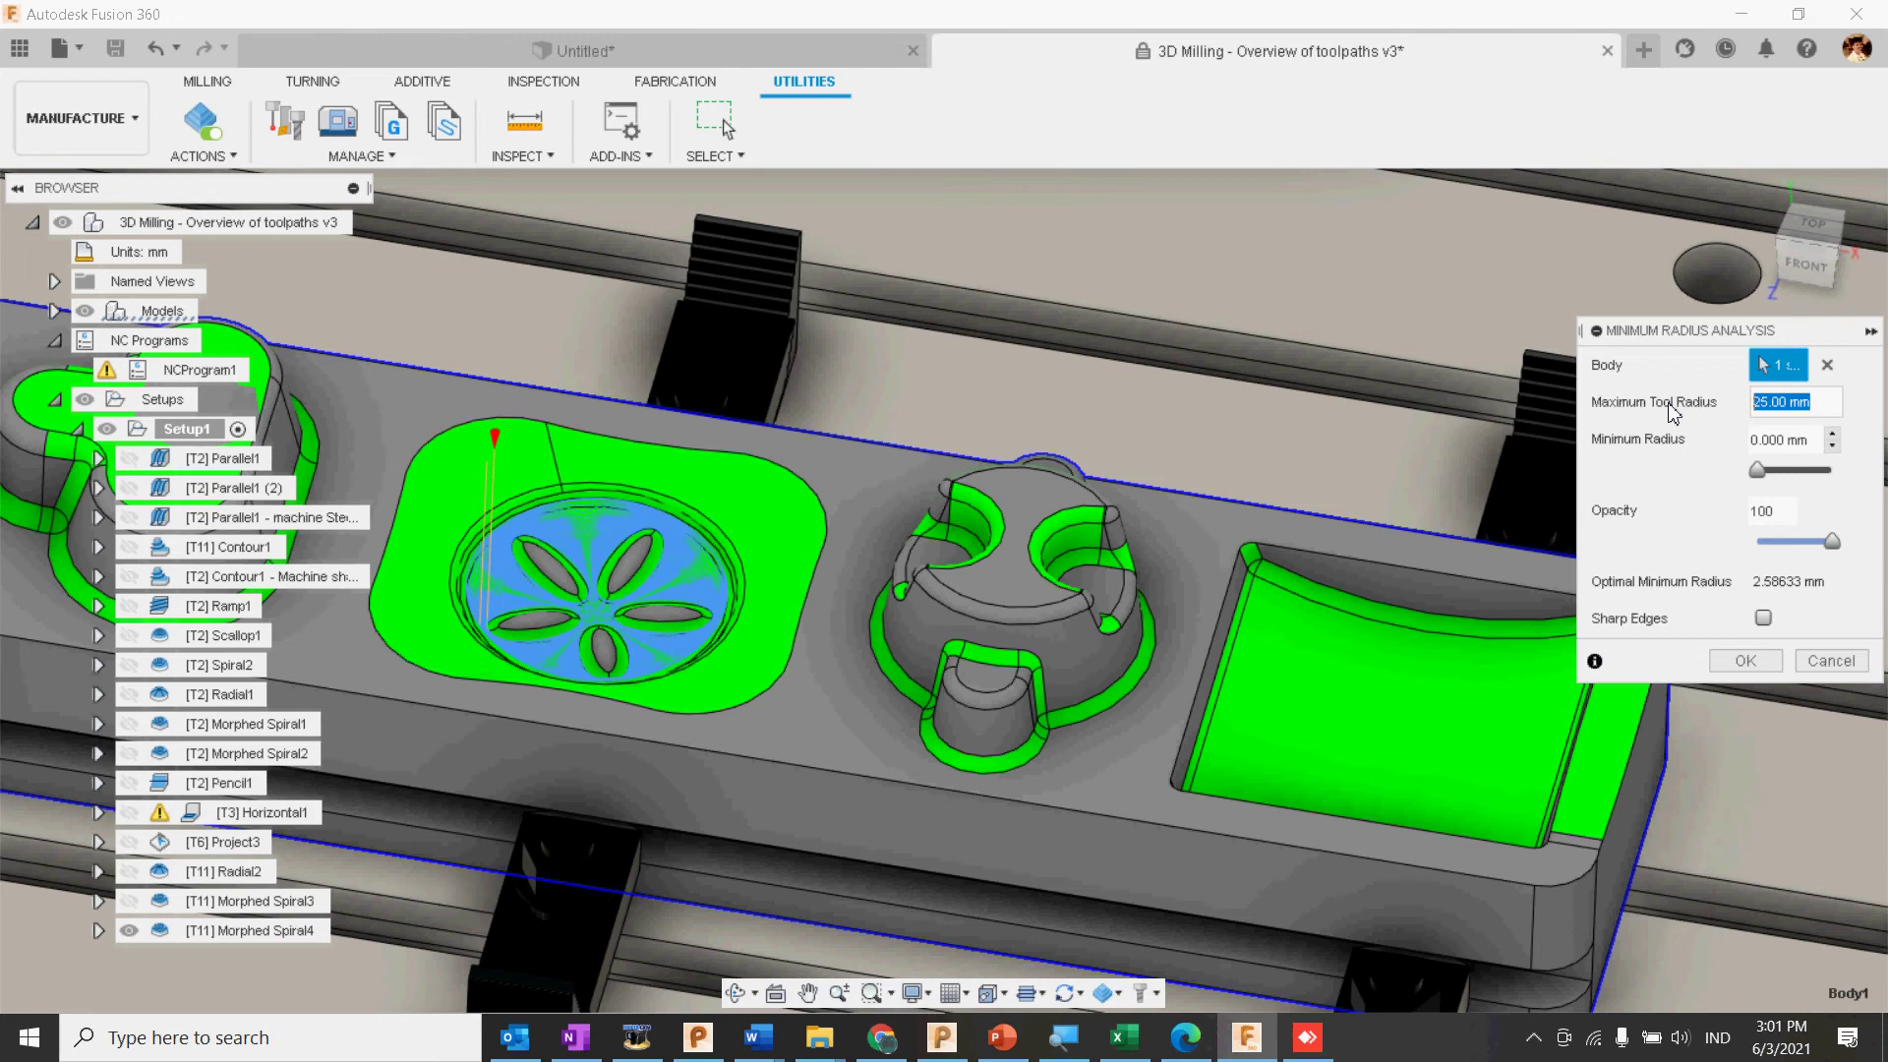
{"action": "type", "text": "10"}
{"action": "left_click_drag", "start_coordinate": [1759, 470], "coordinate": [1796, 459]}
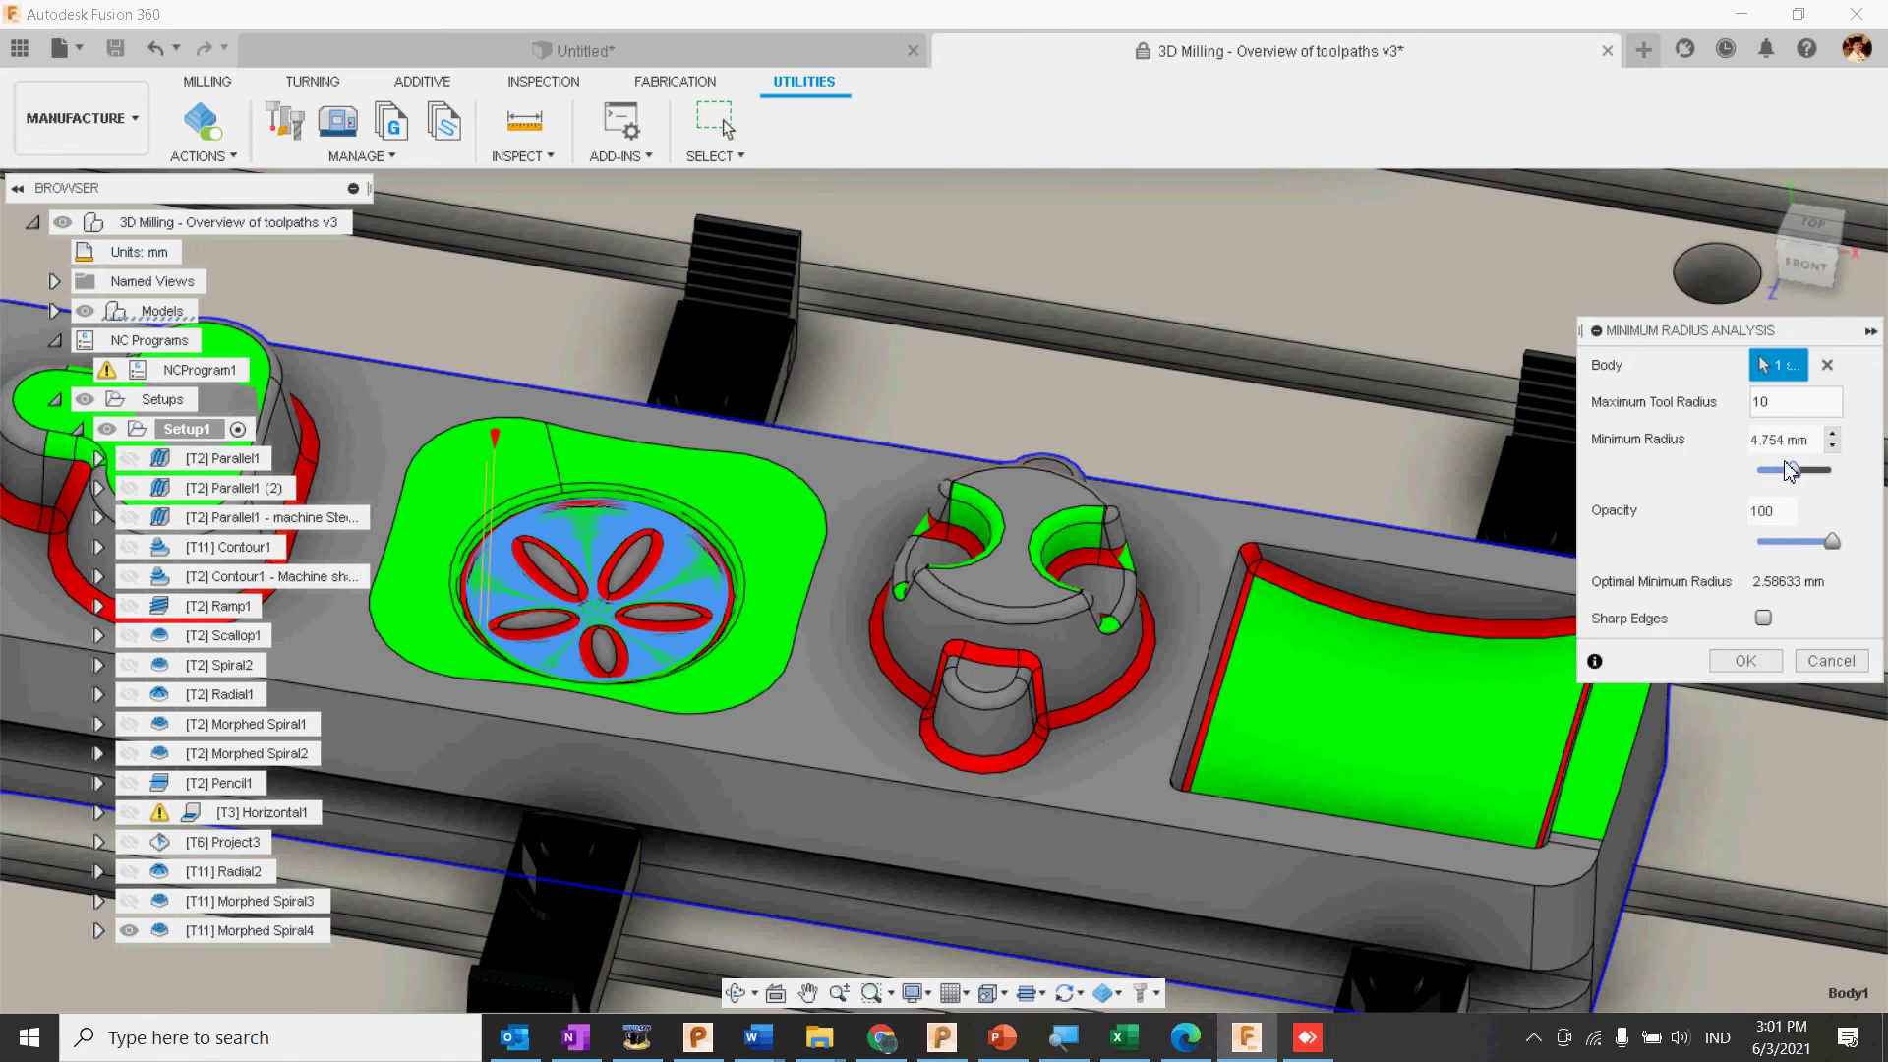
{"action": "scroll", "coordinate": [1770, 475], "scroll_direction": "down", "scroll_amount": 2}
{"action": "scroll", "coordinate": [1771, 476], "scroll_direction": "up", "scroll_amount": 3}
{"action": "scroll", "coordinate": [1770, 477], "scroll_direction": "up", "scroll_amount": 2}
{"action": "scroll", "coordinate": [1775, 482], "scroll_direction": "down", "scroll_amount": 1}
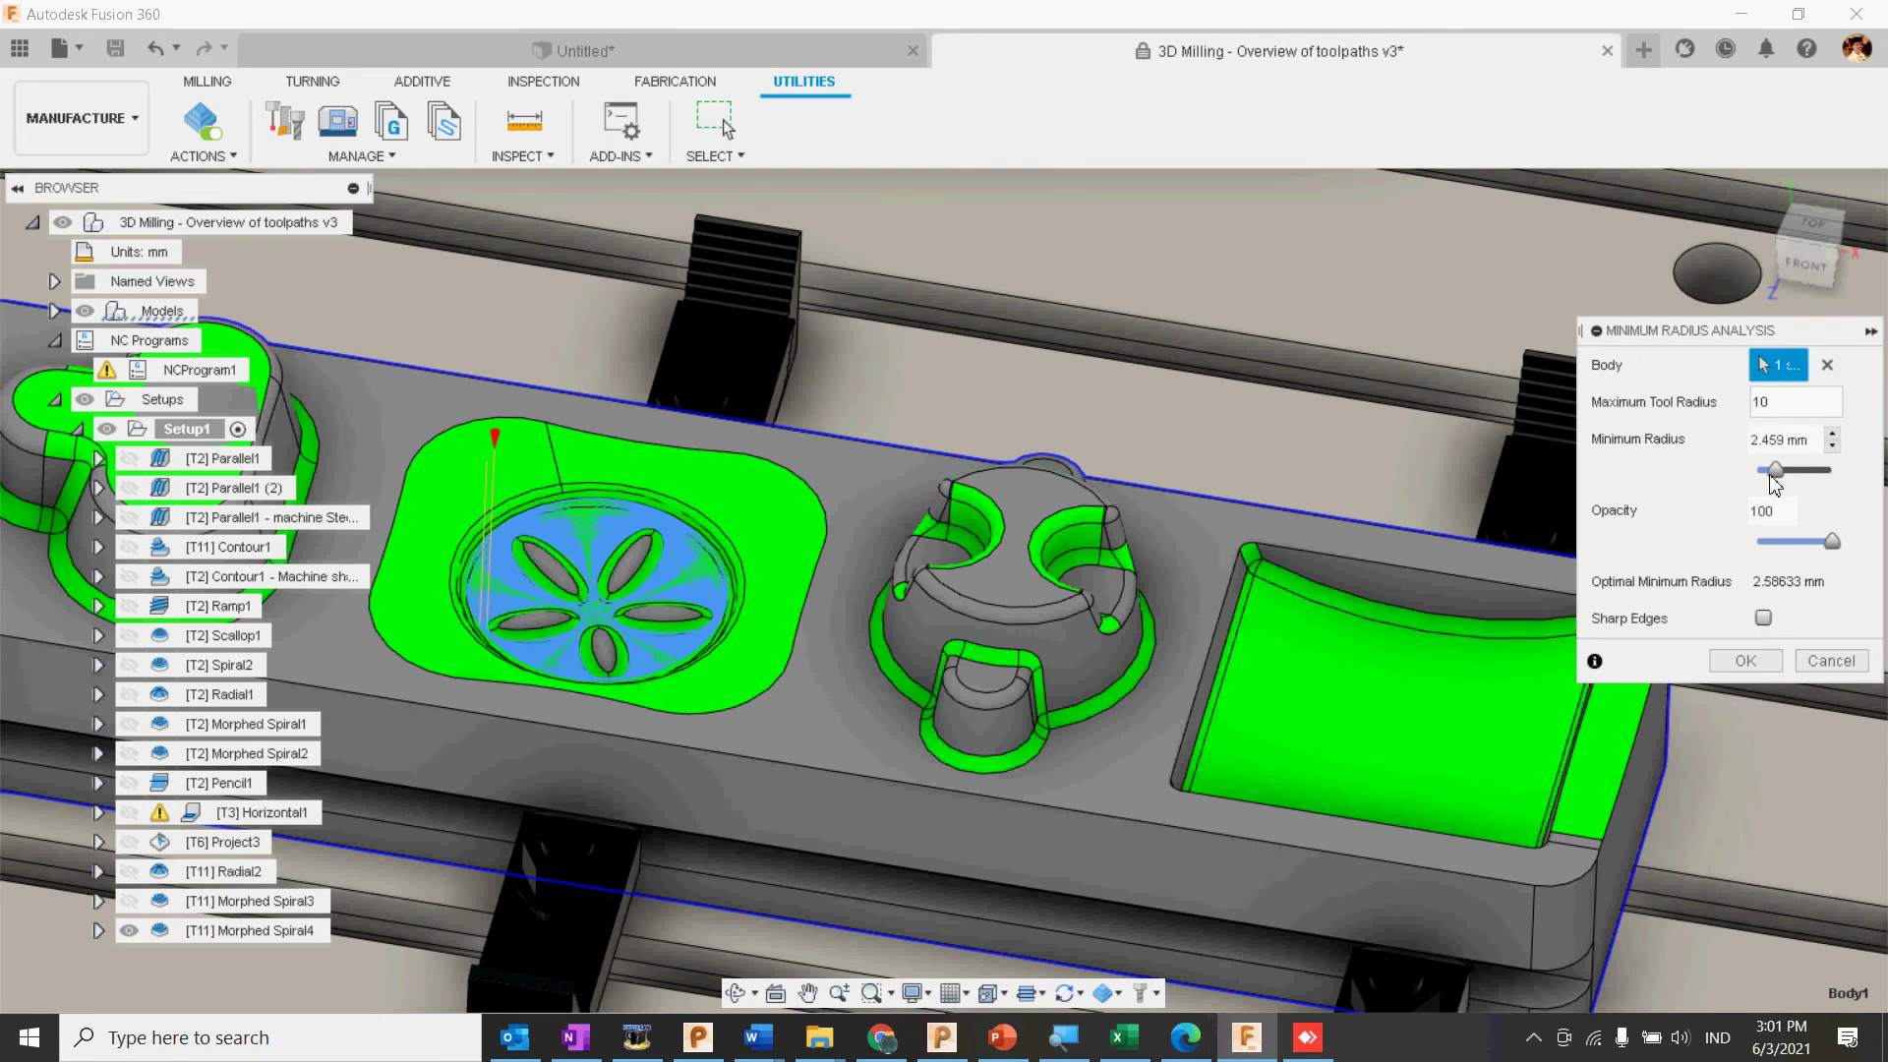
{"action": "scroll", "coordinate": [1776, 482], "scroll_direction": "up", "scroll_amount": 1}
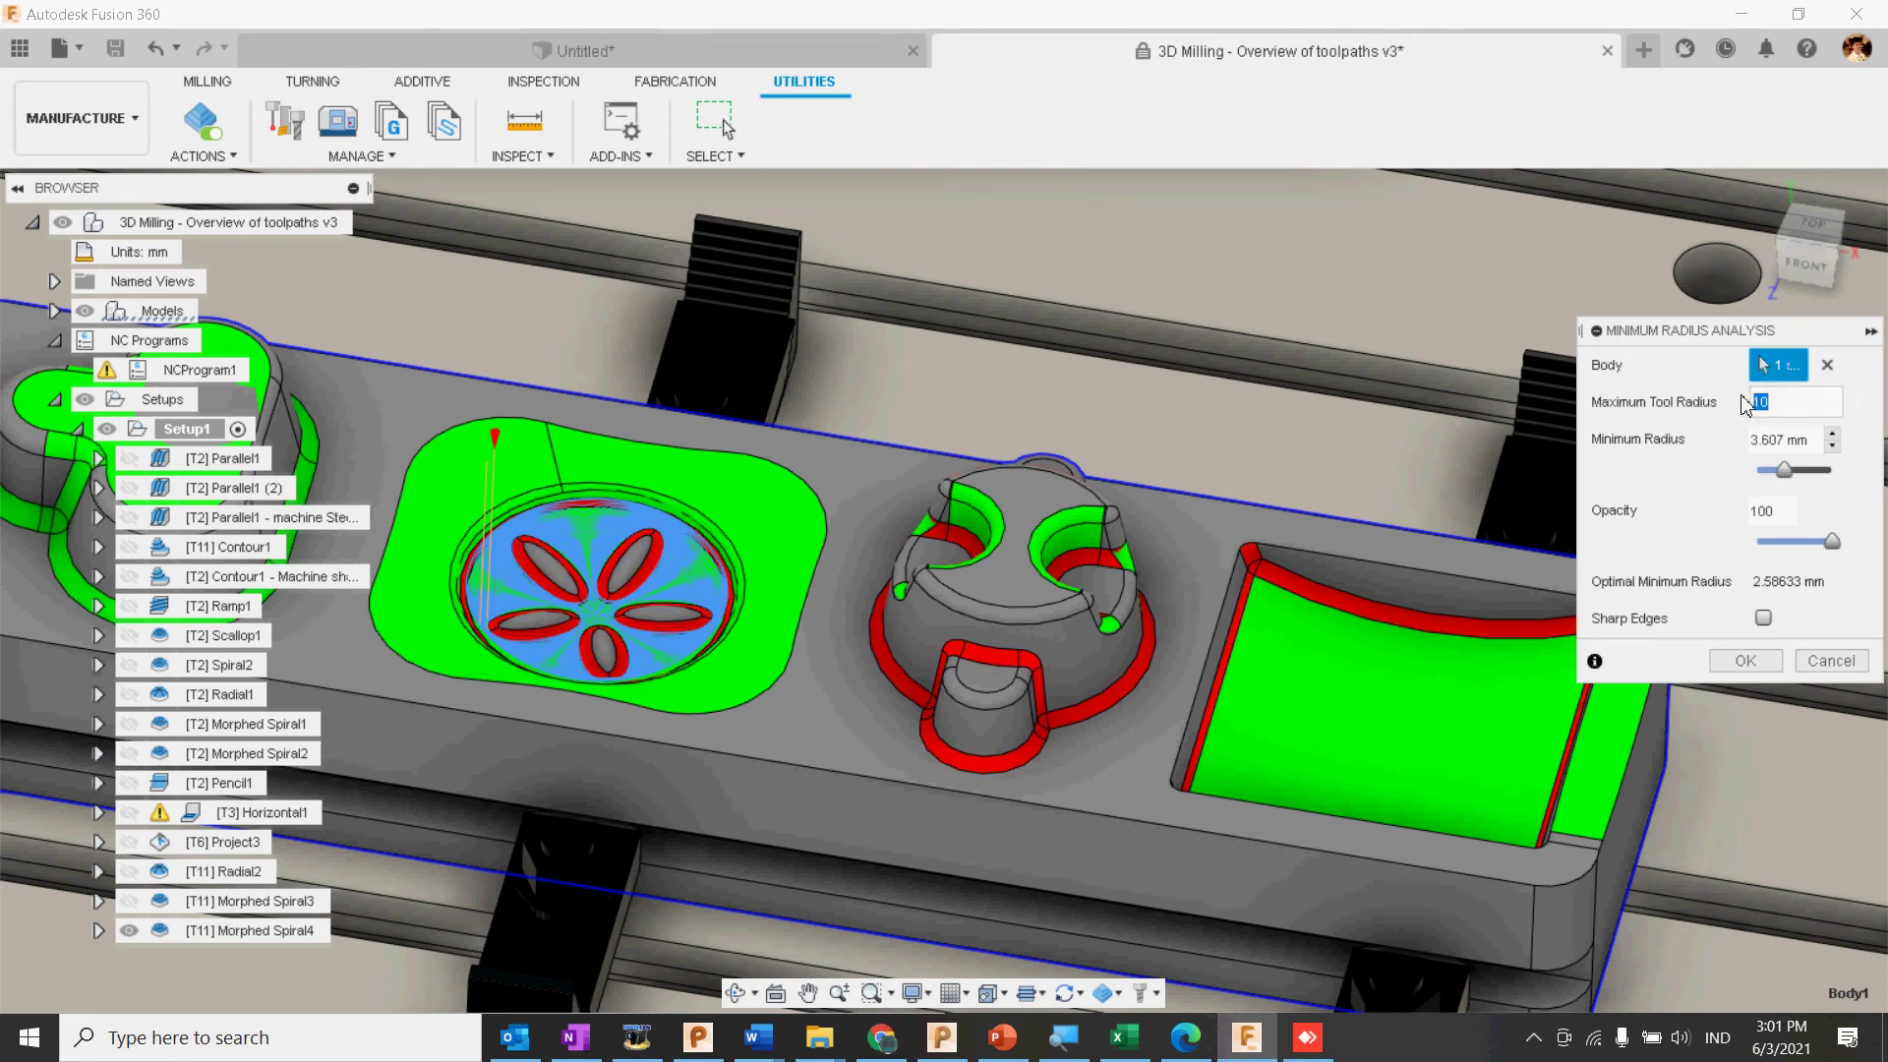
Step: Test a 4 mm maximum tool radius, set the final value to 3 mm and accept the Minimum Radius Analysis
{"action": "key", "text": "Return"}
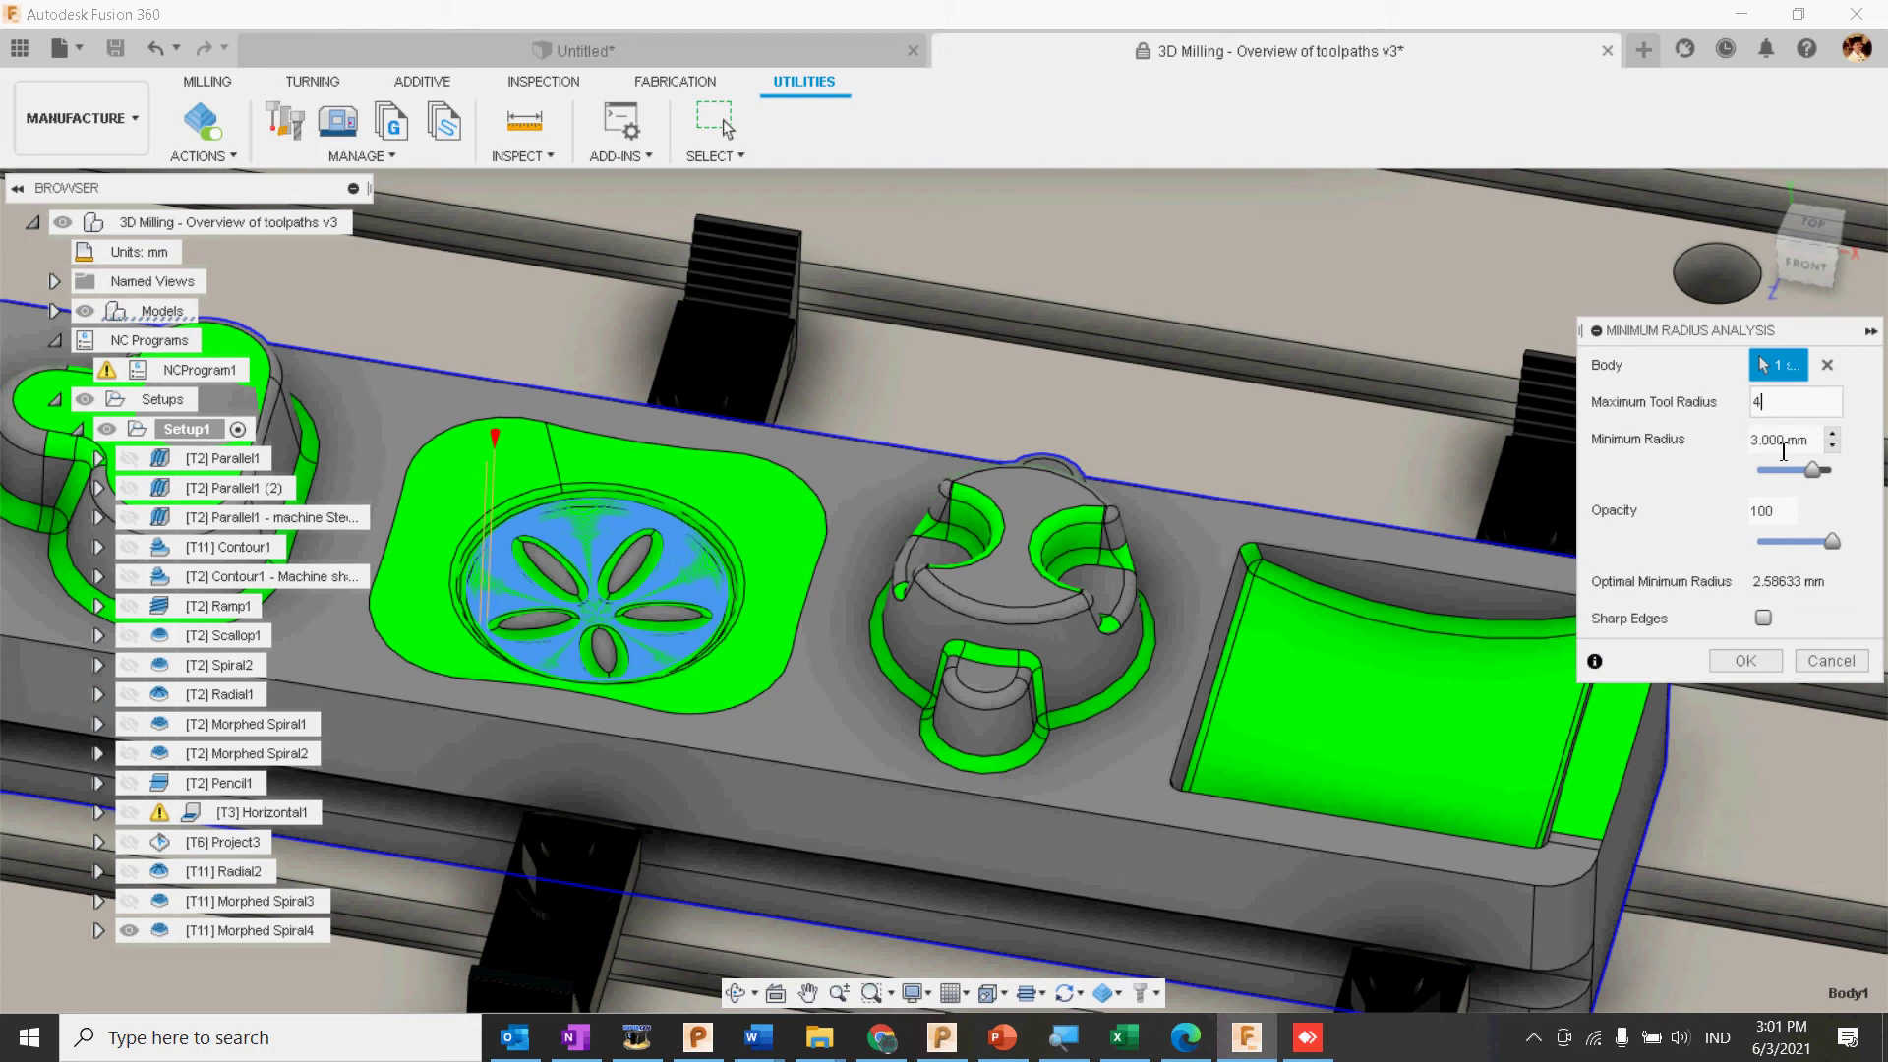
{"action": "type", "text": "4"}
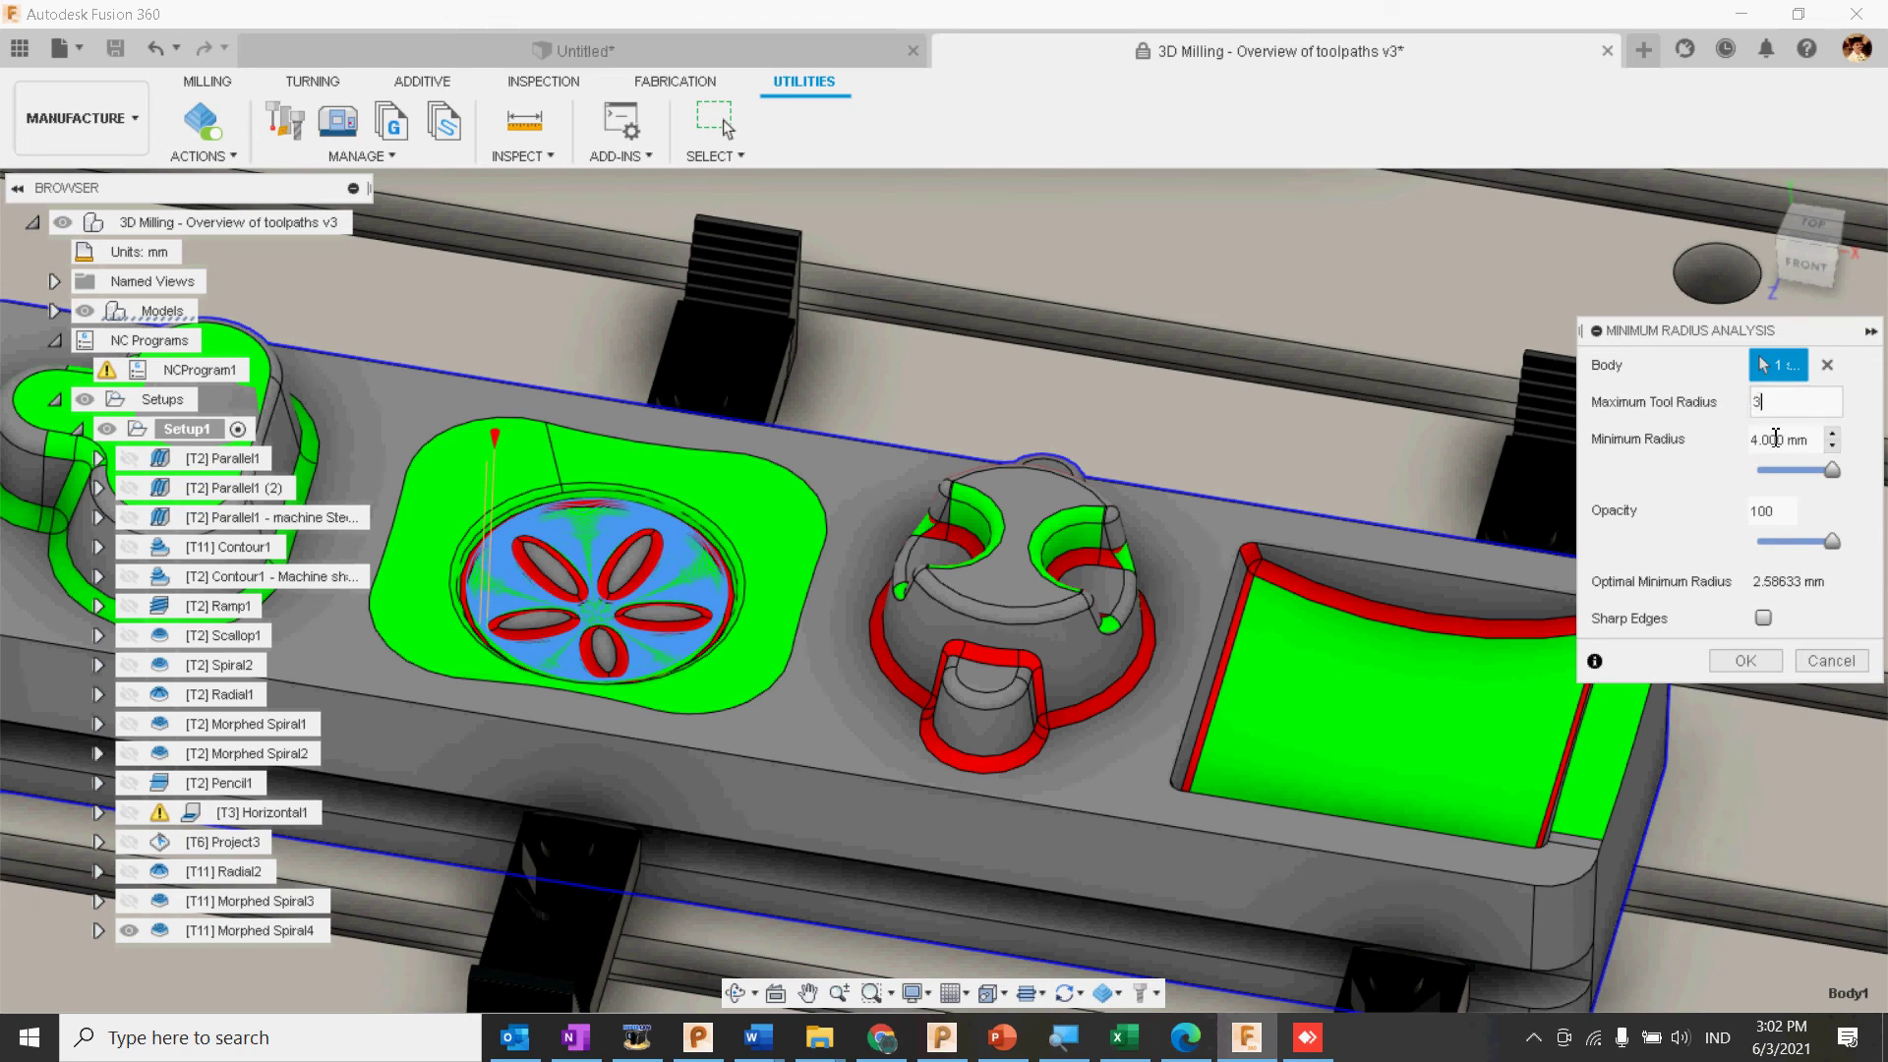
{"action": "type", "text": "3"}
{"action": "key", "text": "Return"}
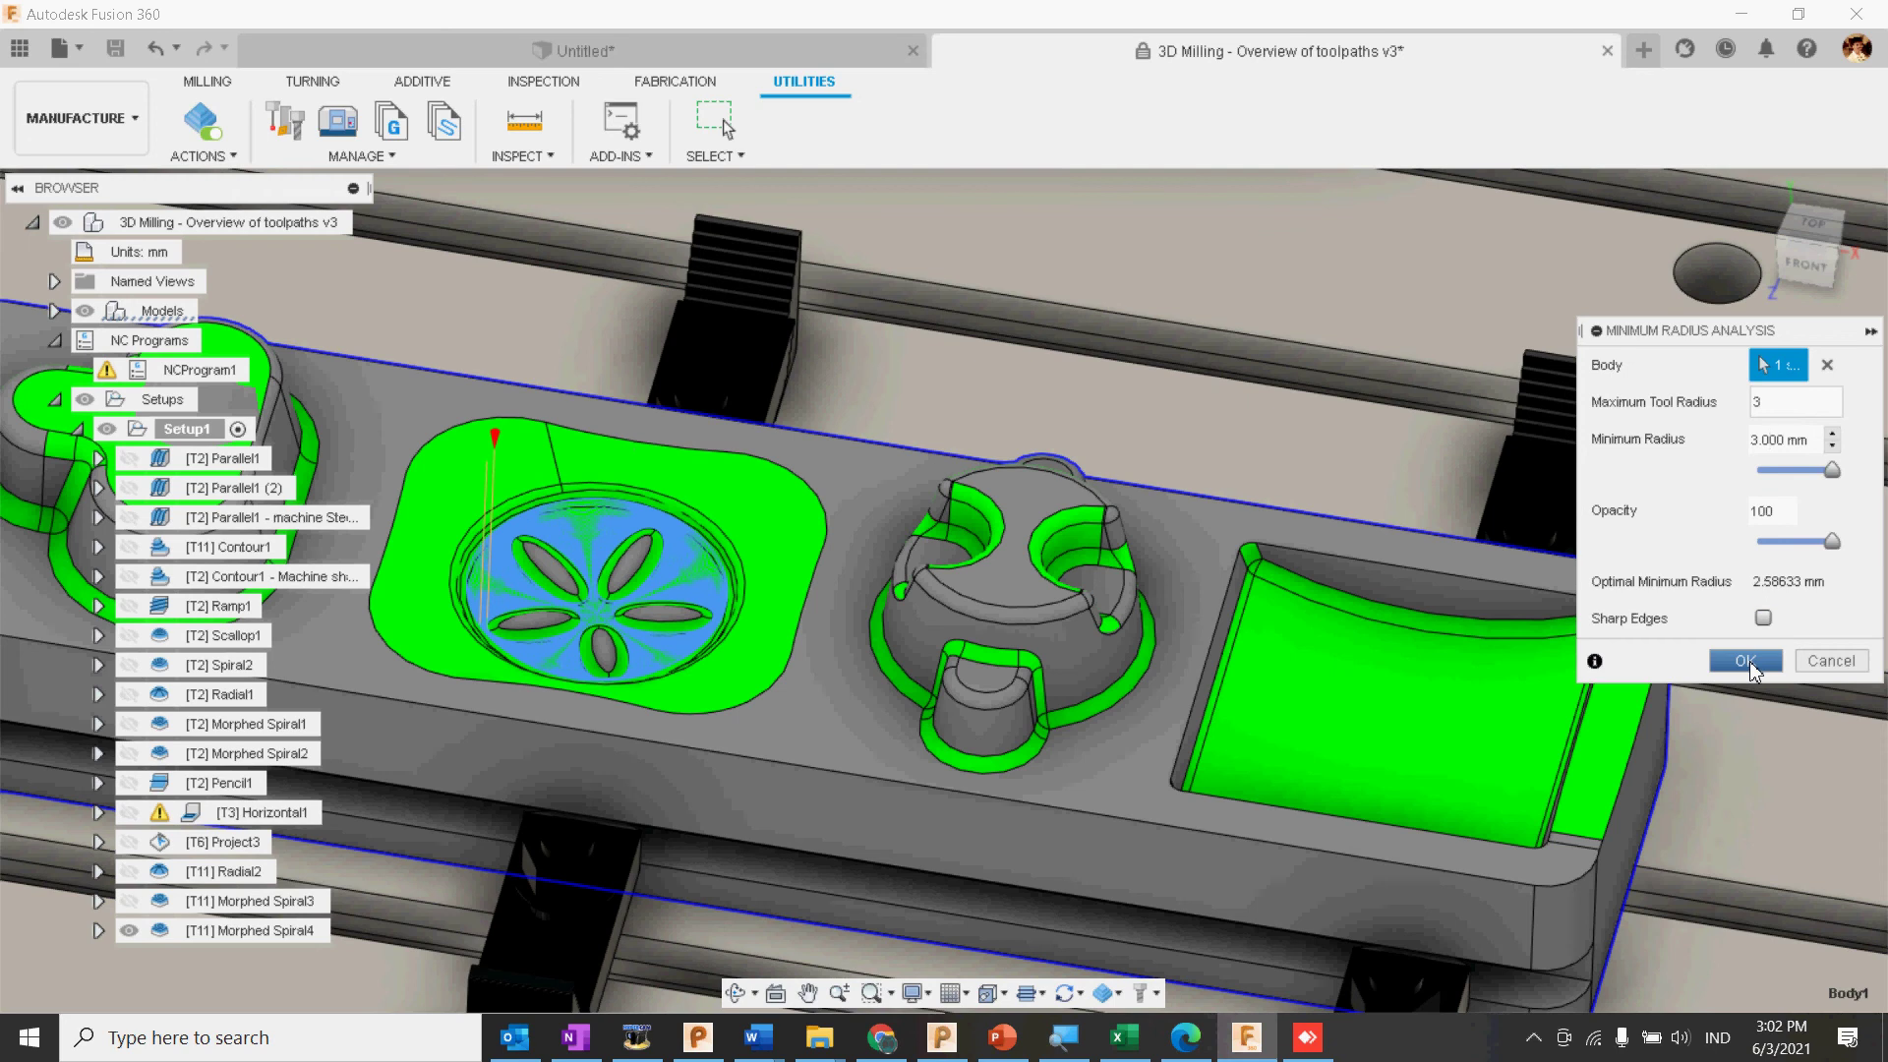
{"action": "left_click", "coordinate": [1746, 660]}
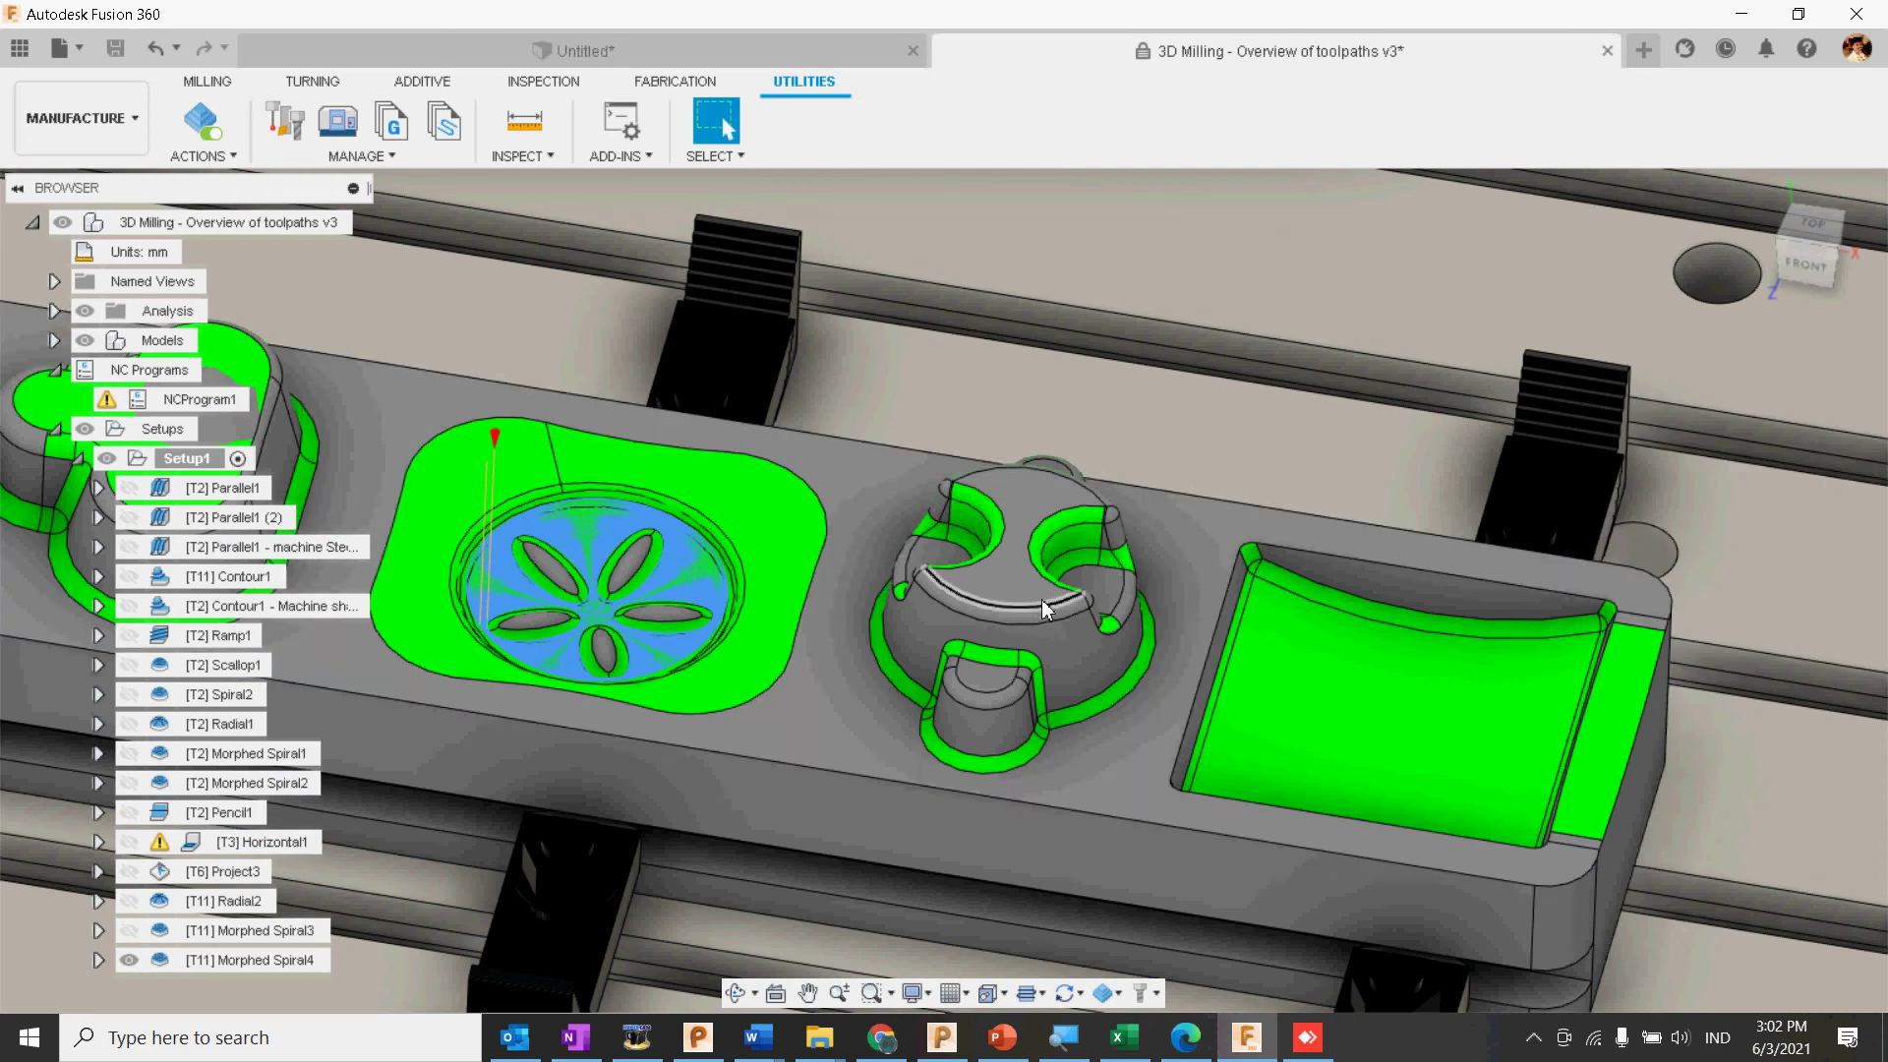
Step: Create a 3D Pencil operation and assign tool 16, the Ø6mm ball end mill from the FUSION TOOLS library
{"action": "scroll", "coordinate": [848, 370], "scroll_direction": "down", "scroll_amount": 3}
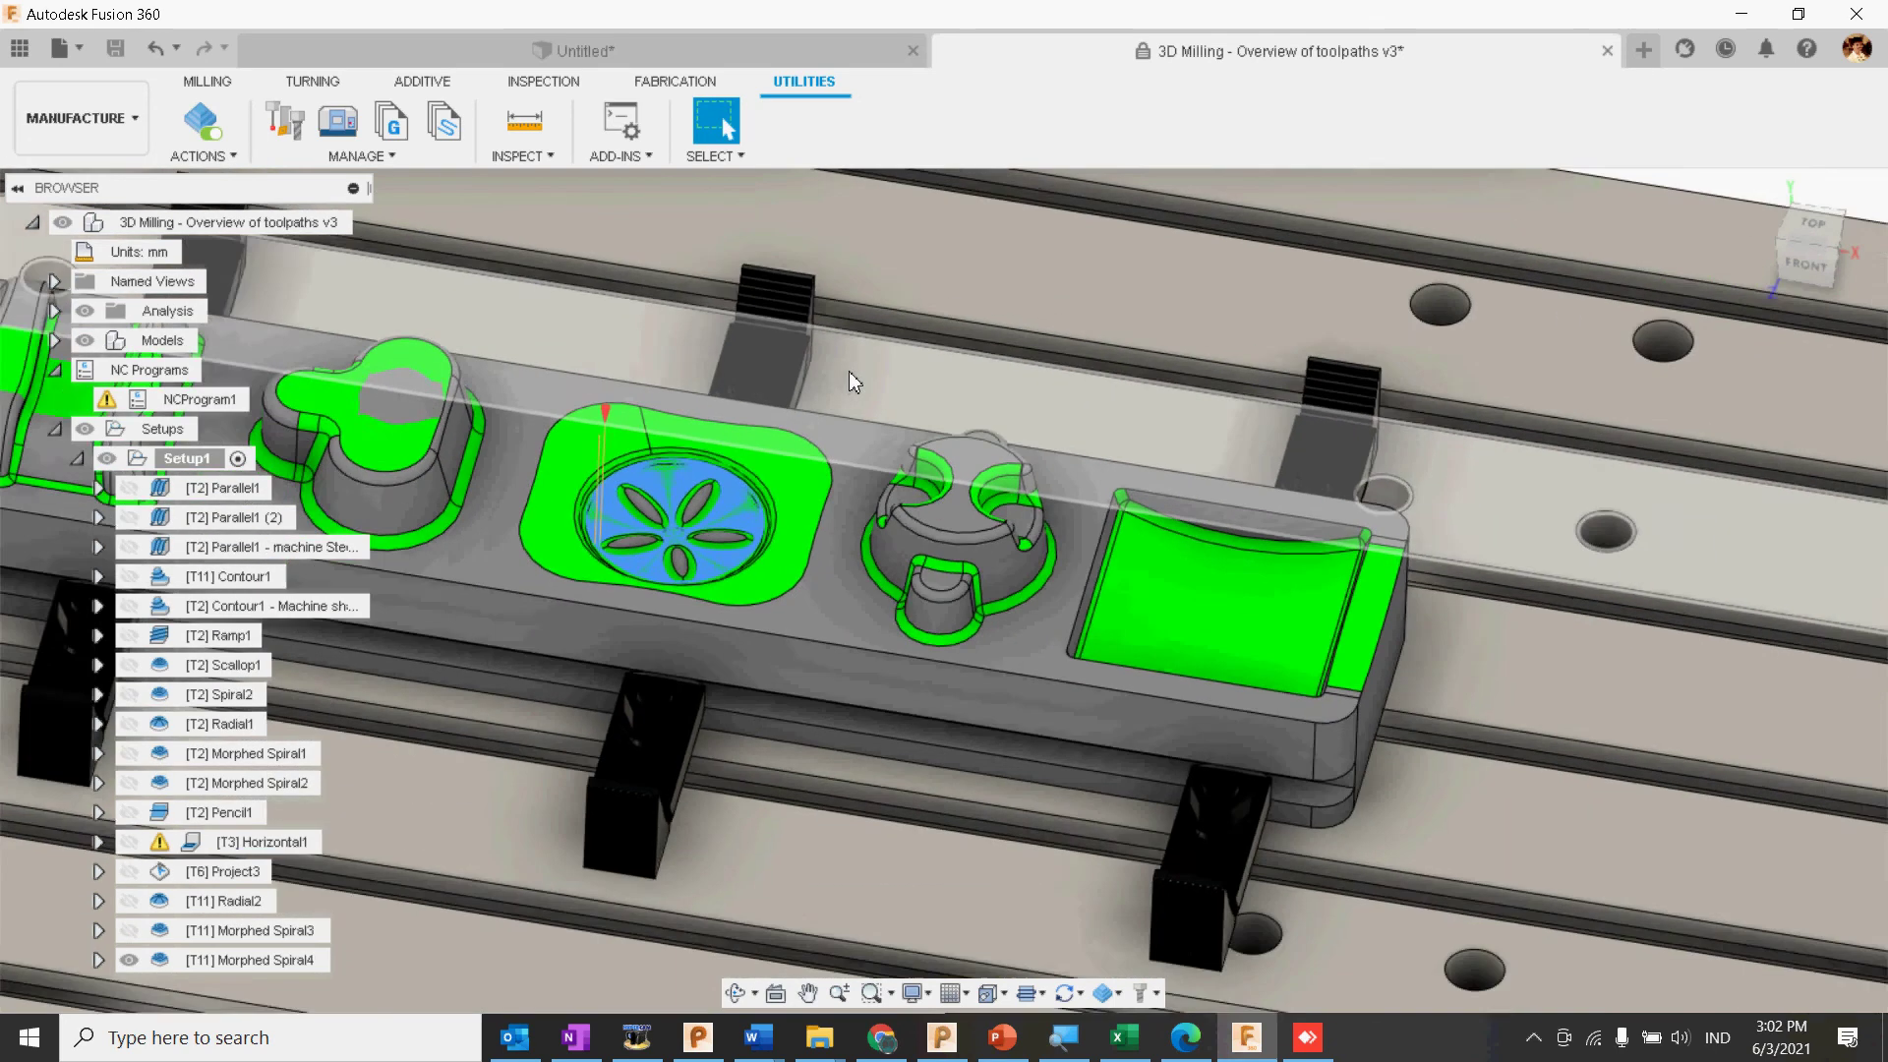
{"action": "scroll", "coordinate": [848, 370], "scroll_direction": "down", "scroll_amount": 1}
{"action": "left_click", "coordinate": [208, 81]}
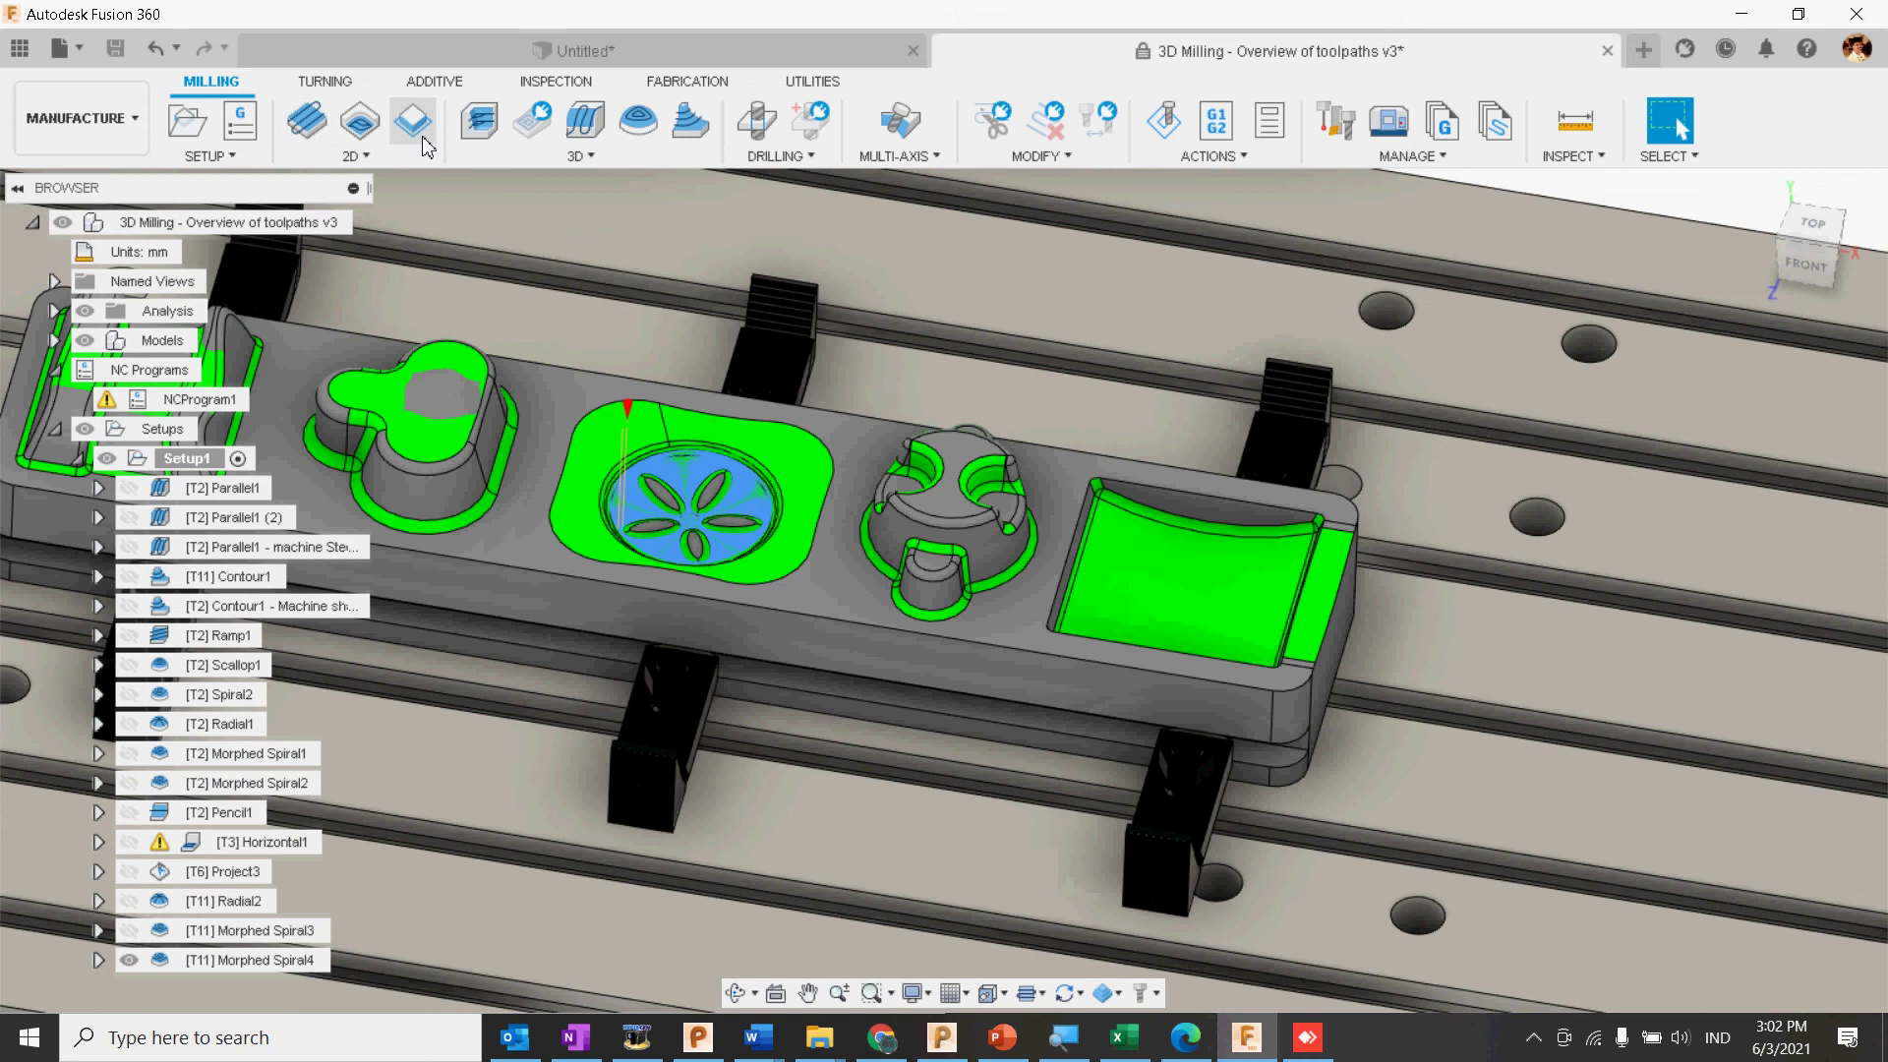
{"action": "left_click", "coordinate": [580, 155]}
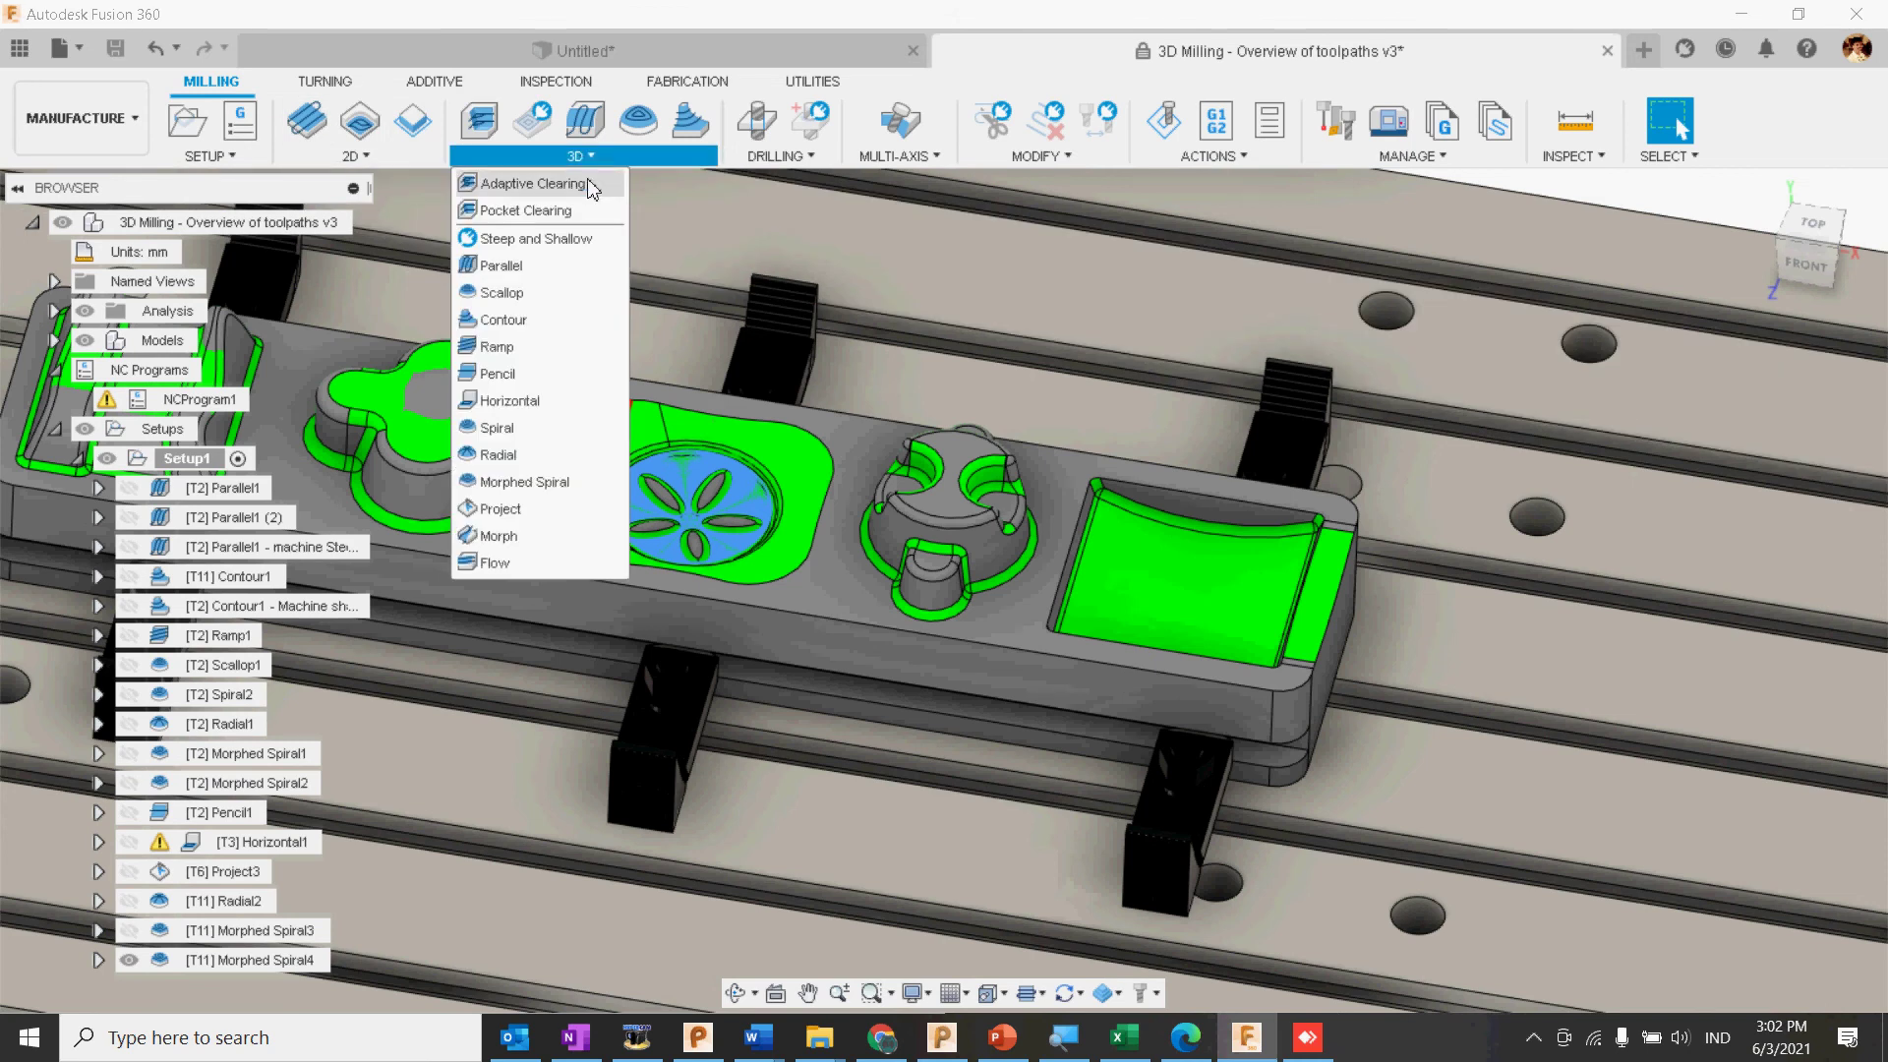
{"action": "left_click", "coordinate": [539, 375]}
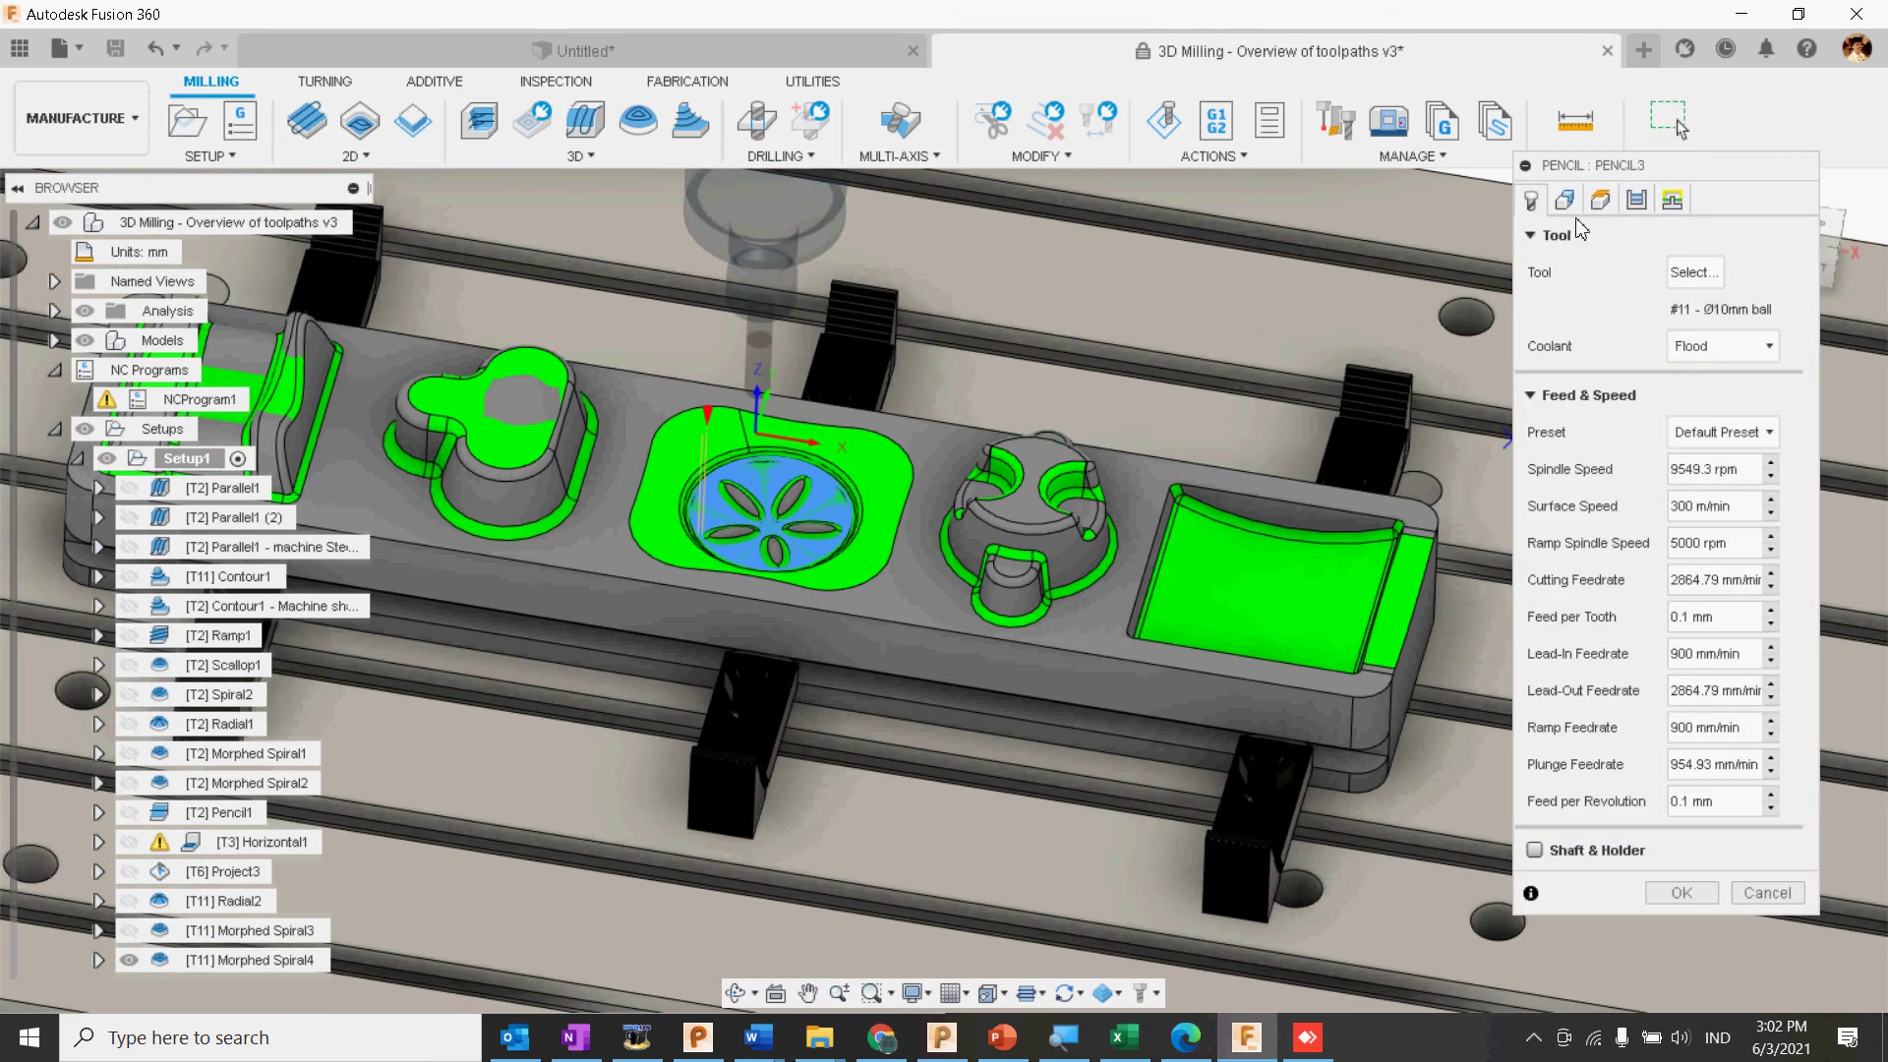
{"action": "left_click", "coordinate": [1693, 273]}
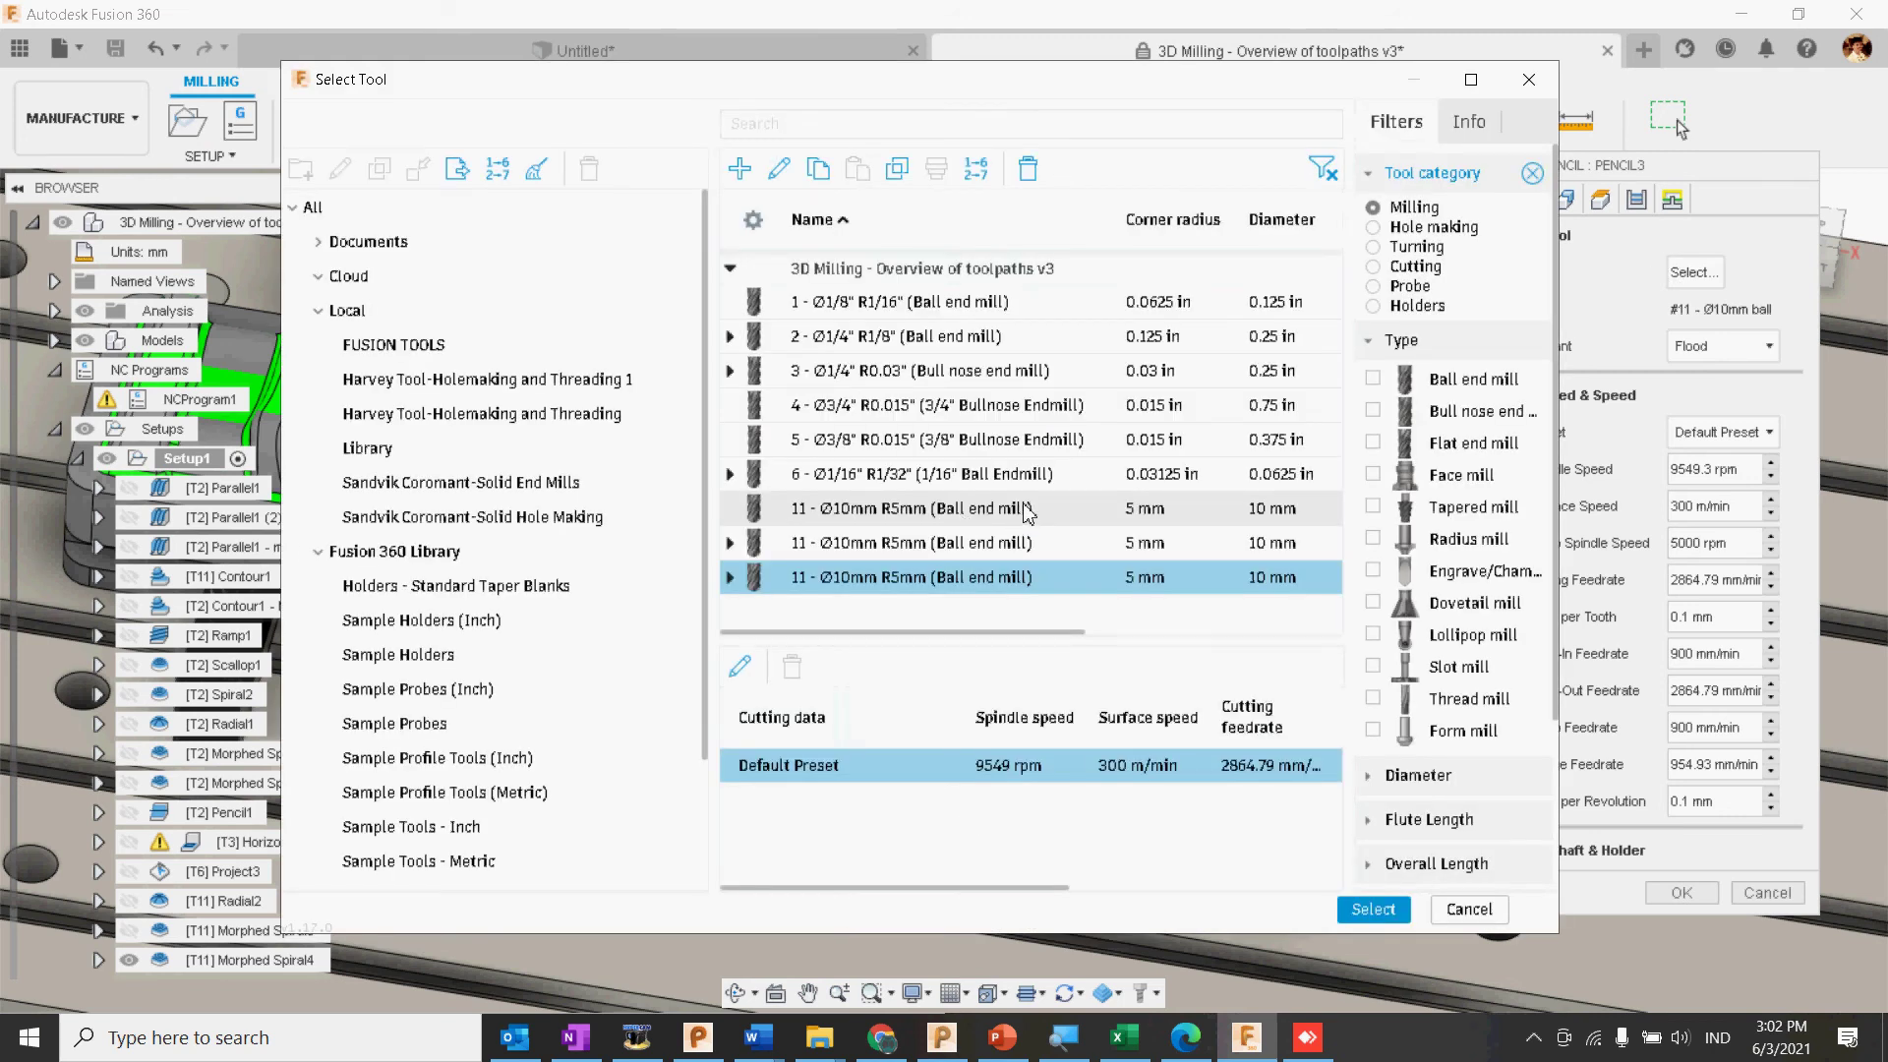
{"action": "left_click", "coordinate": [491, 347]}
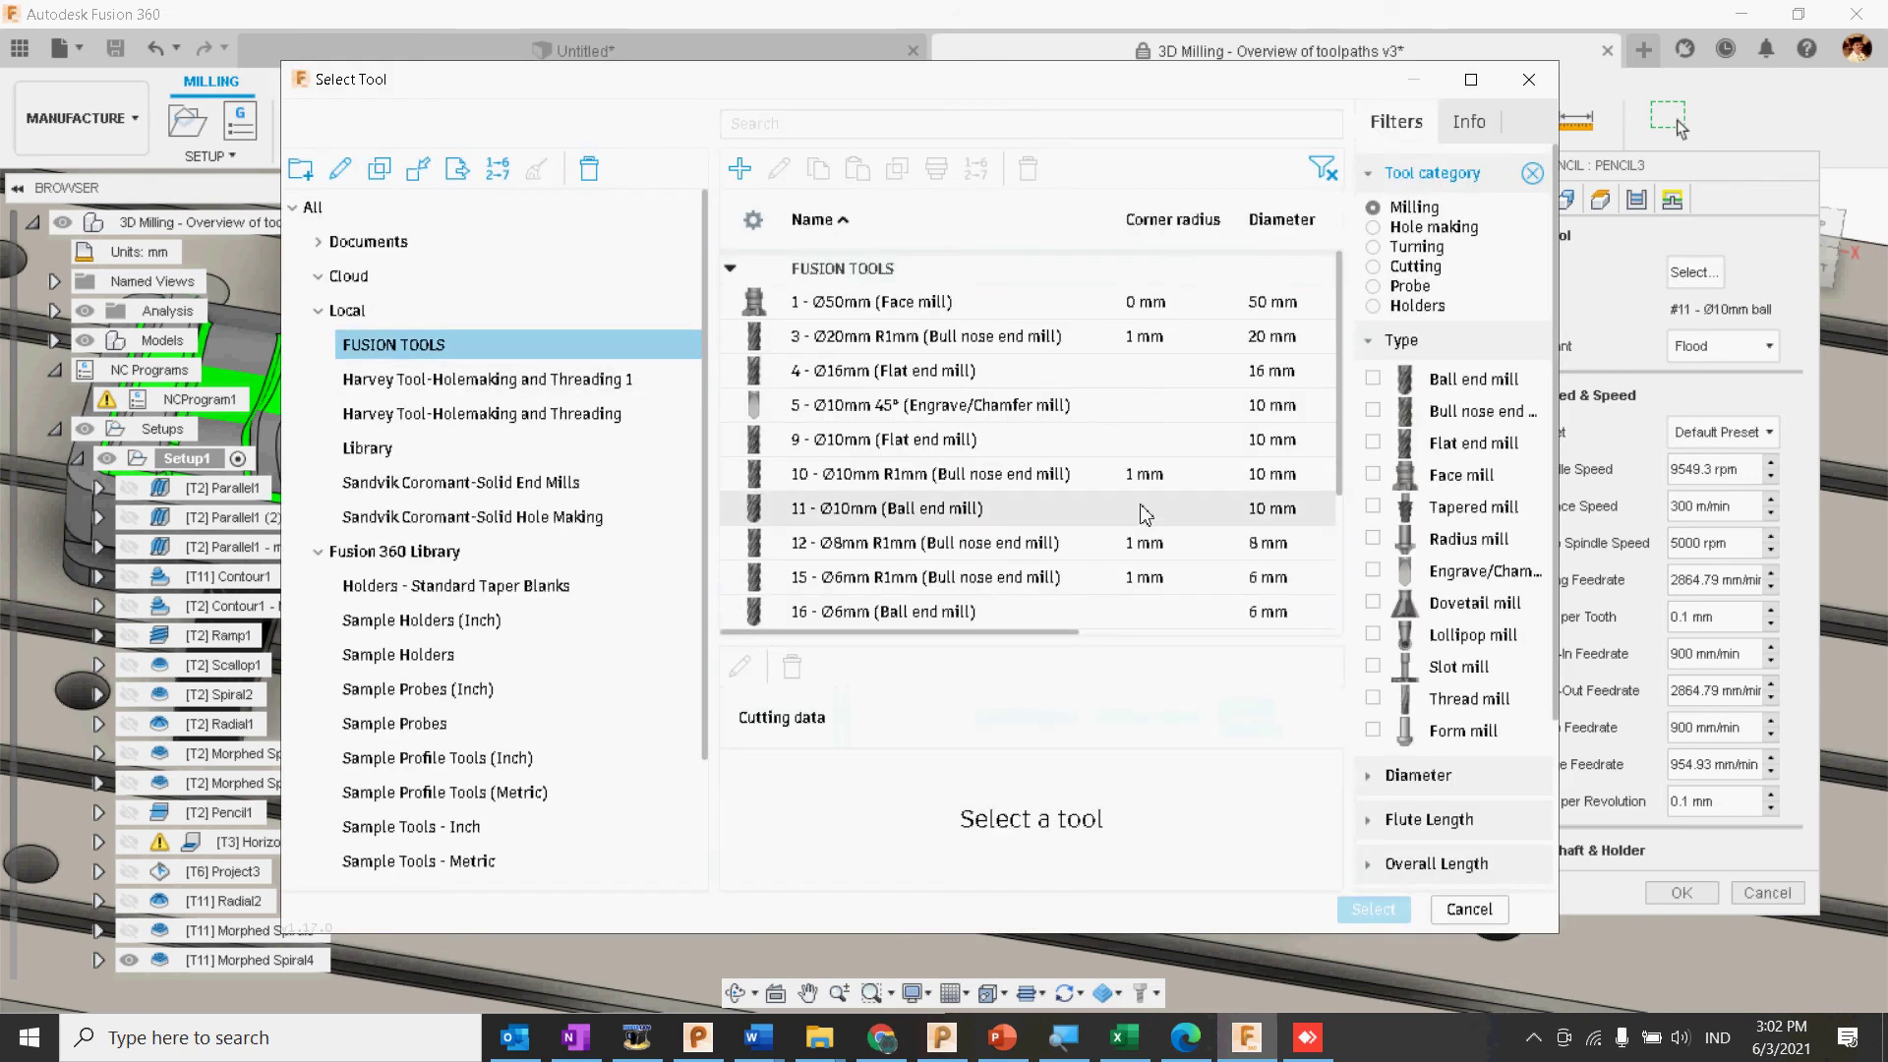
{"action": "scroll", "coordinate": [1196, 482], "scroll_direction": "down", "scroll_amount": 3}
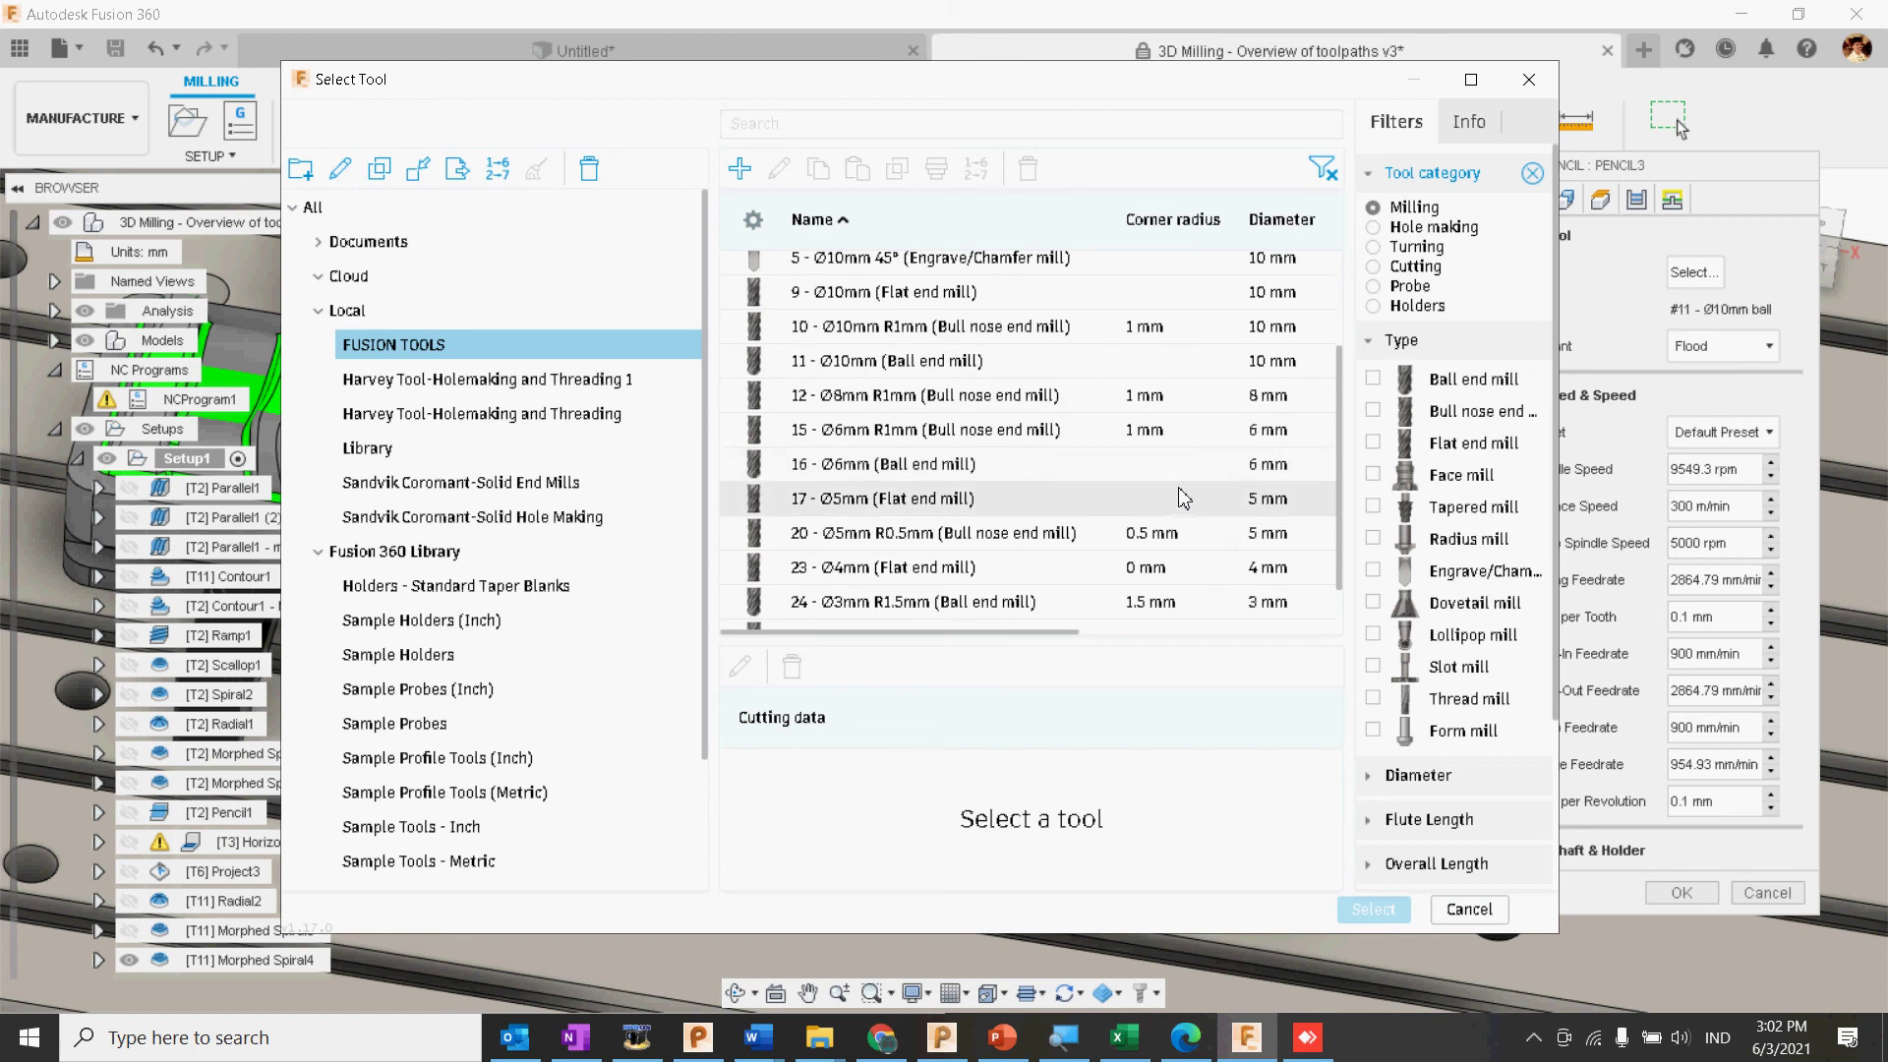
{"action": "left_click", "coordinate": [1175, 482]}
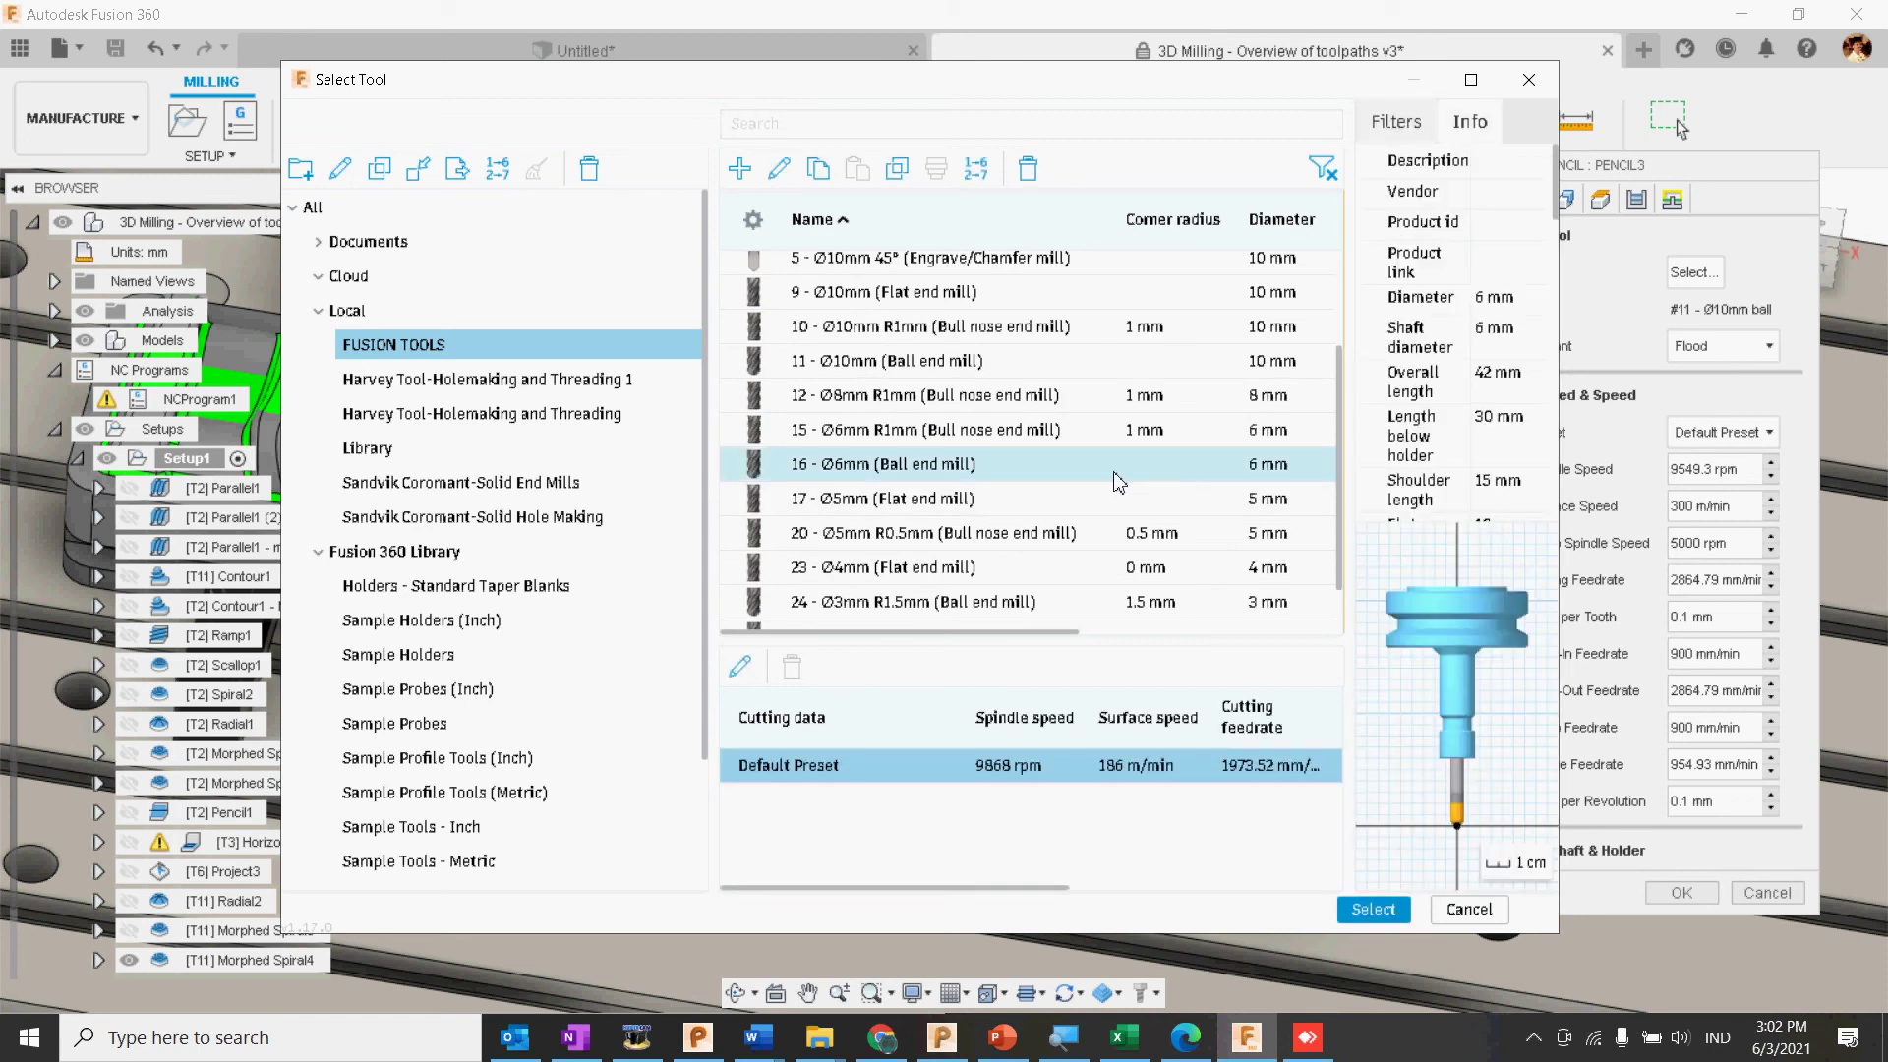
{"action": "left_click", "coordinate": [1373, 909]}
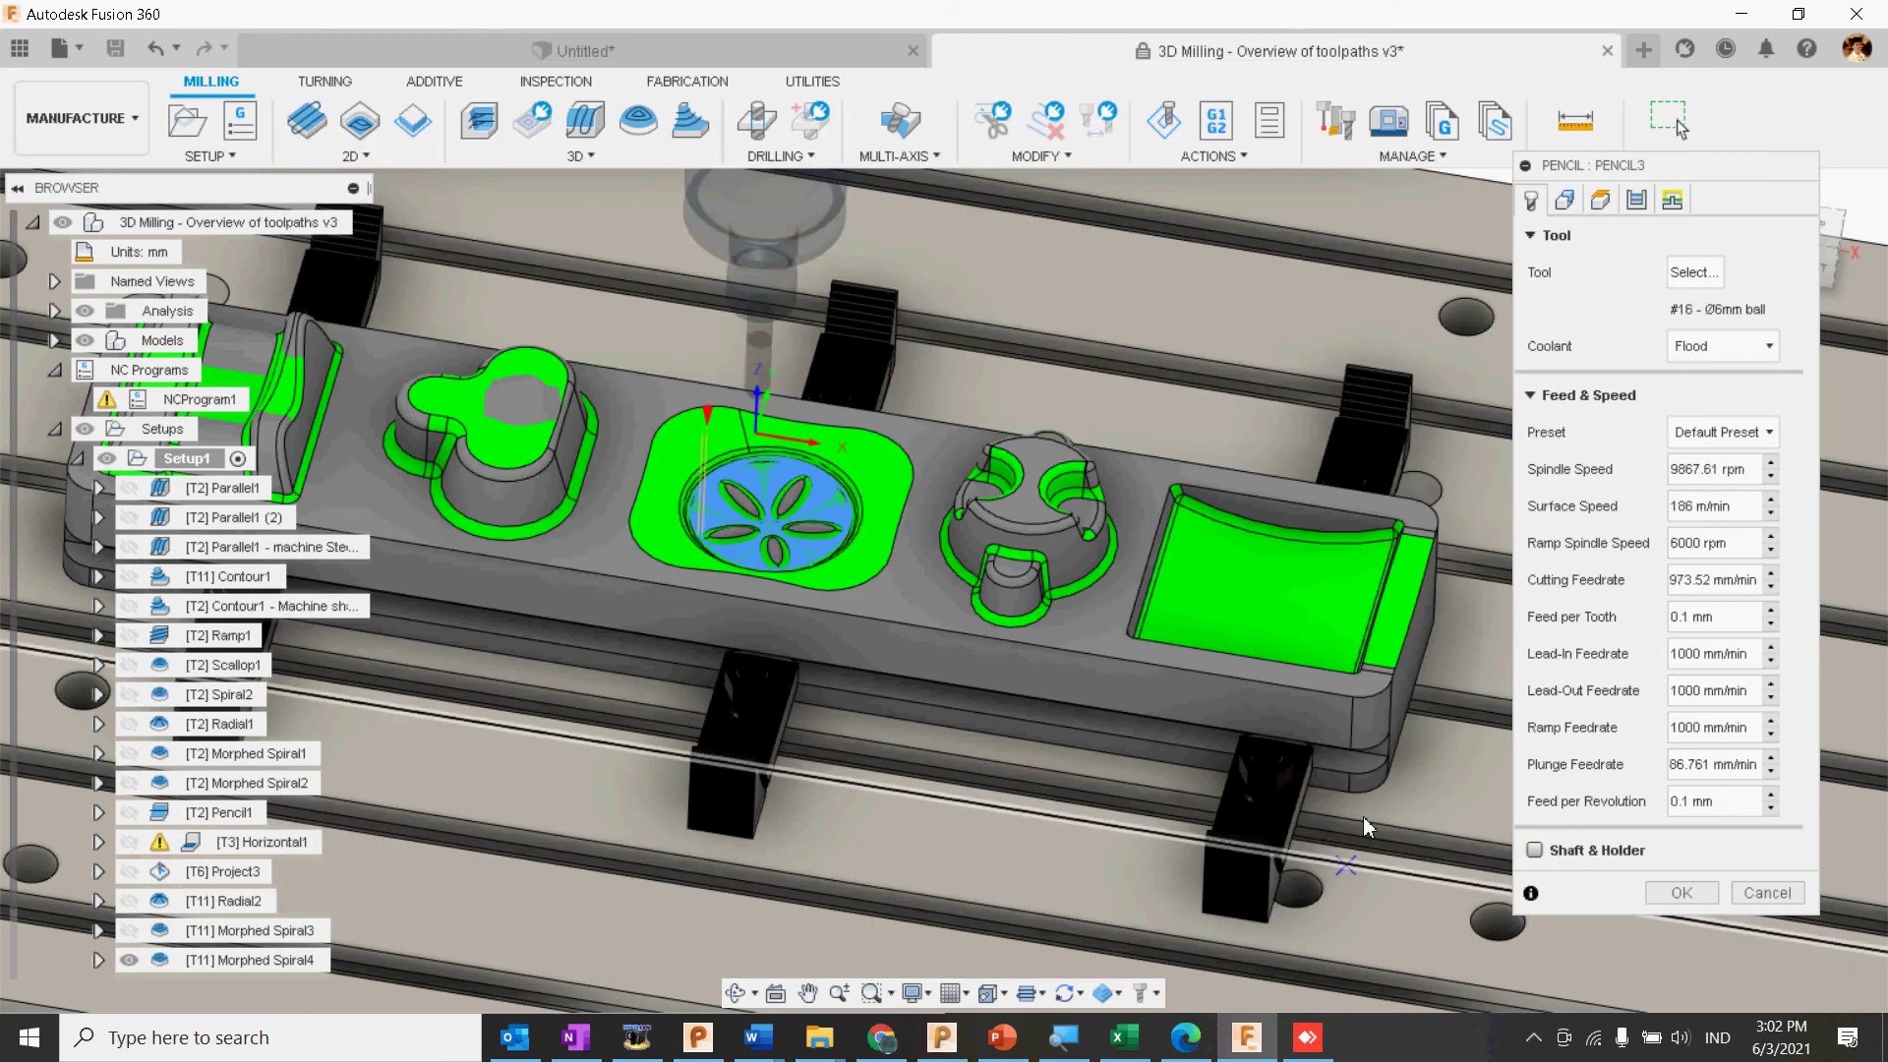
Step: Pick the outline around the notched boss's base as the machining boundary, keeping the tool center on the boundary
{"action": "left_click", "coordinate": [1565, 199]}
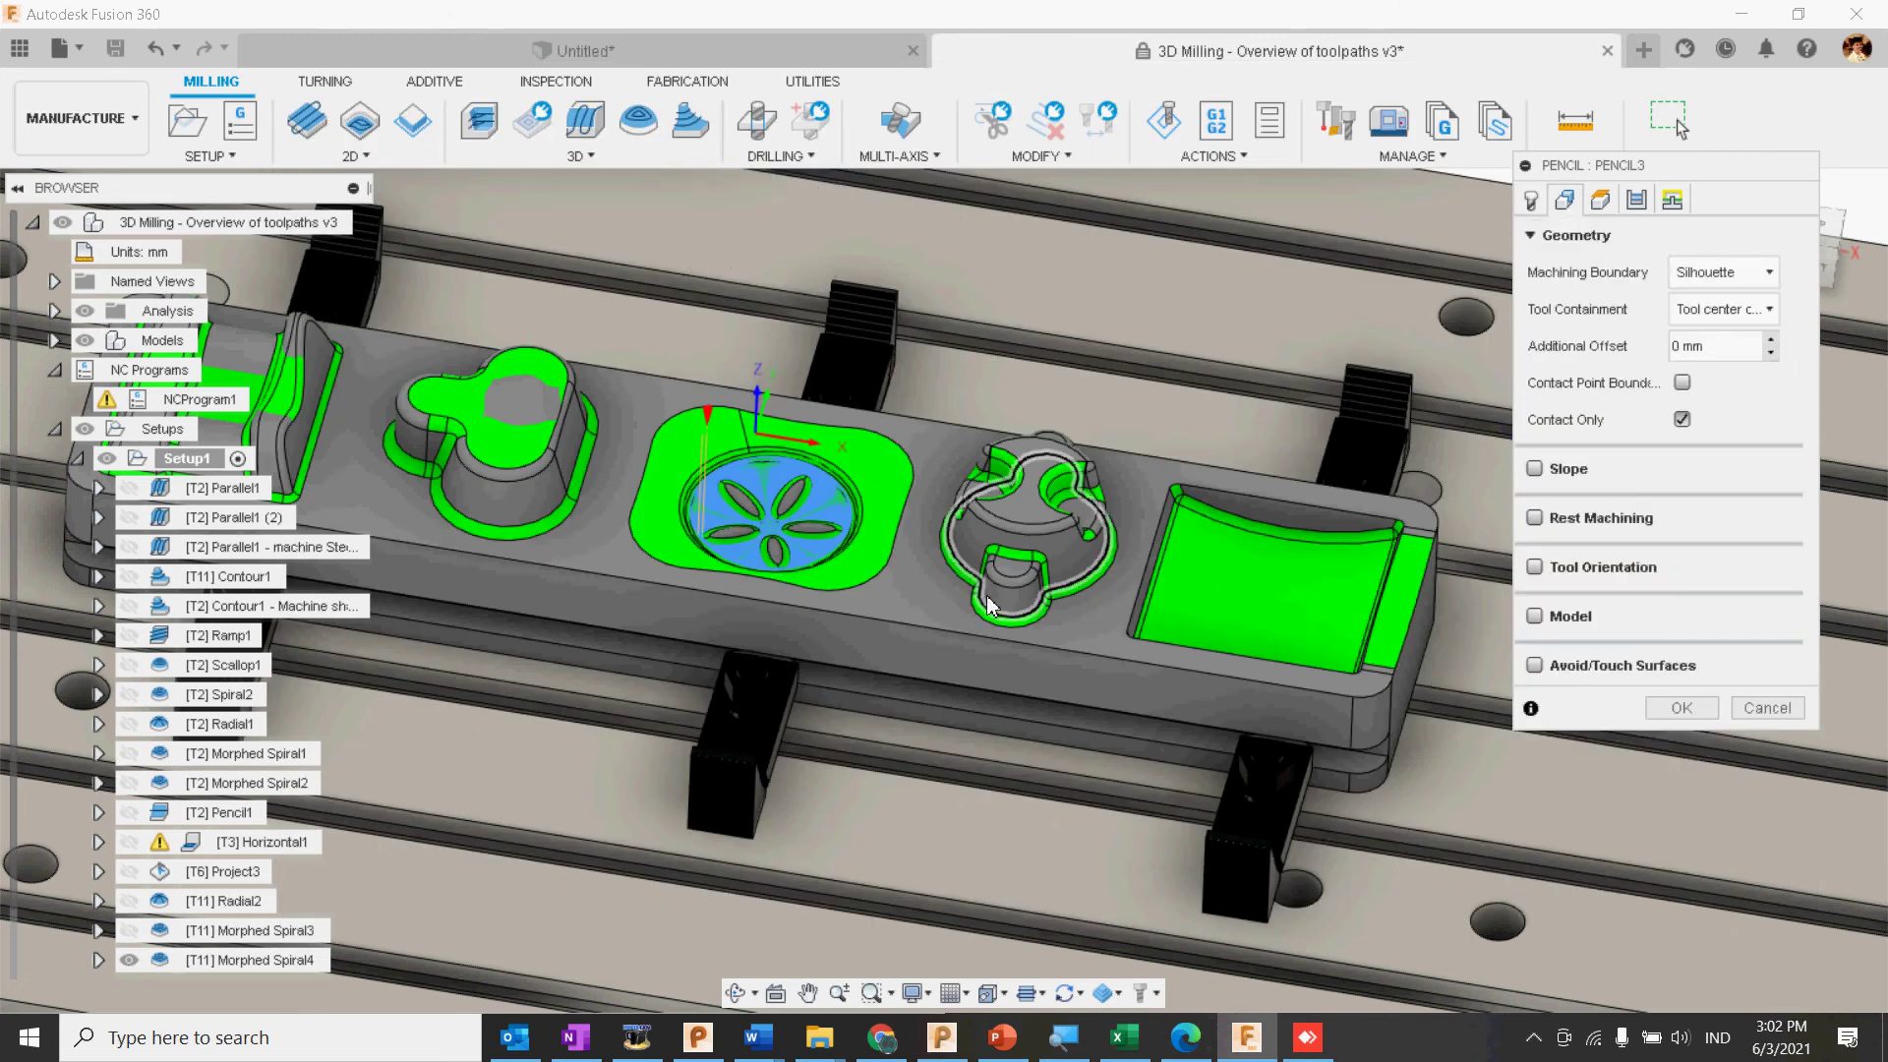
{"action": "left_click", "coordinate": [1047, 630]}
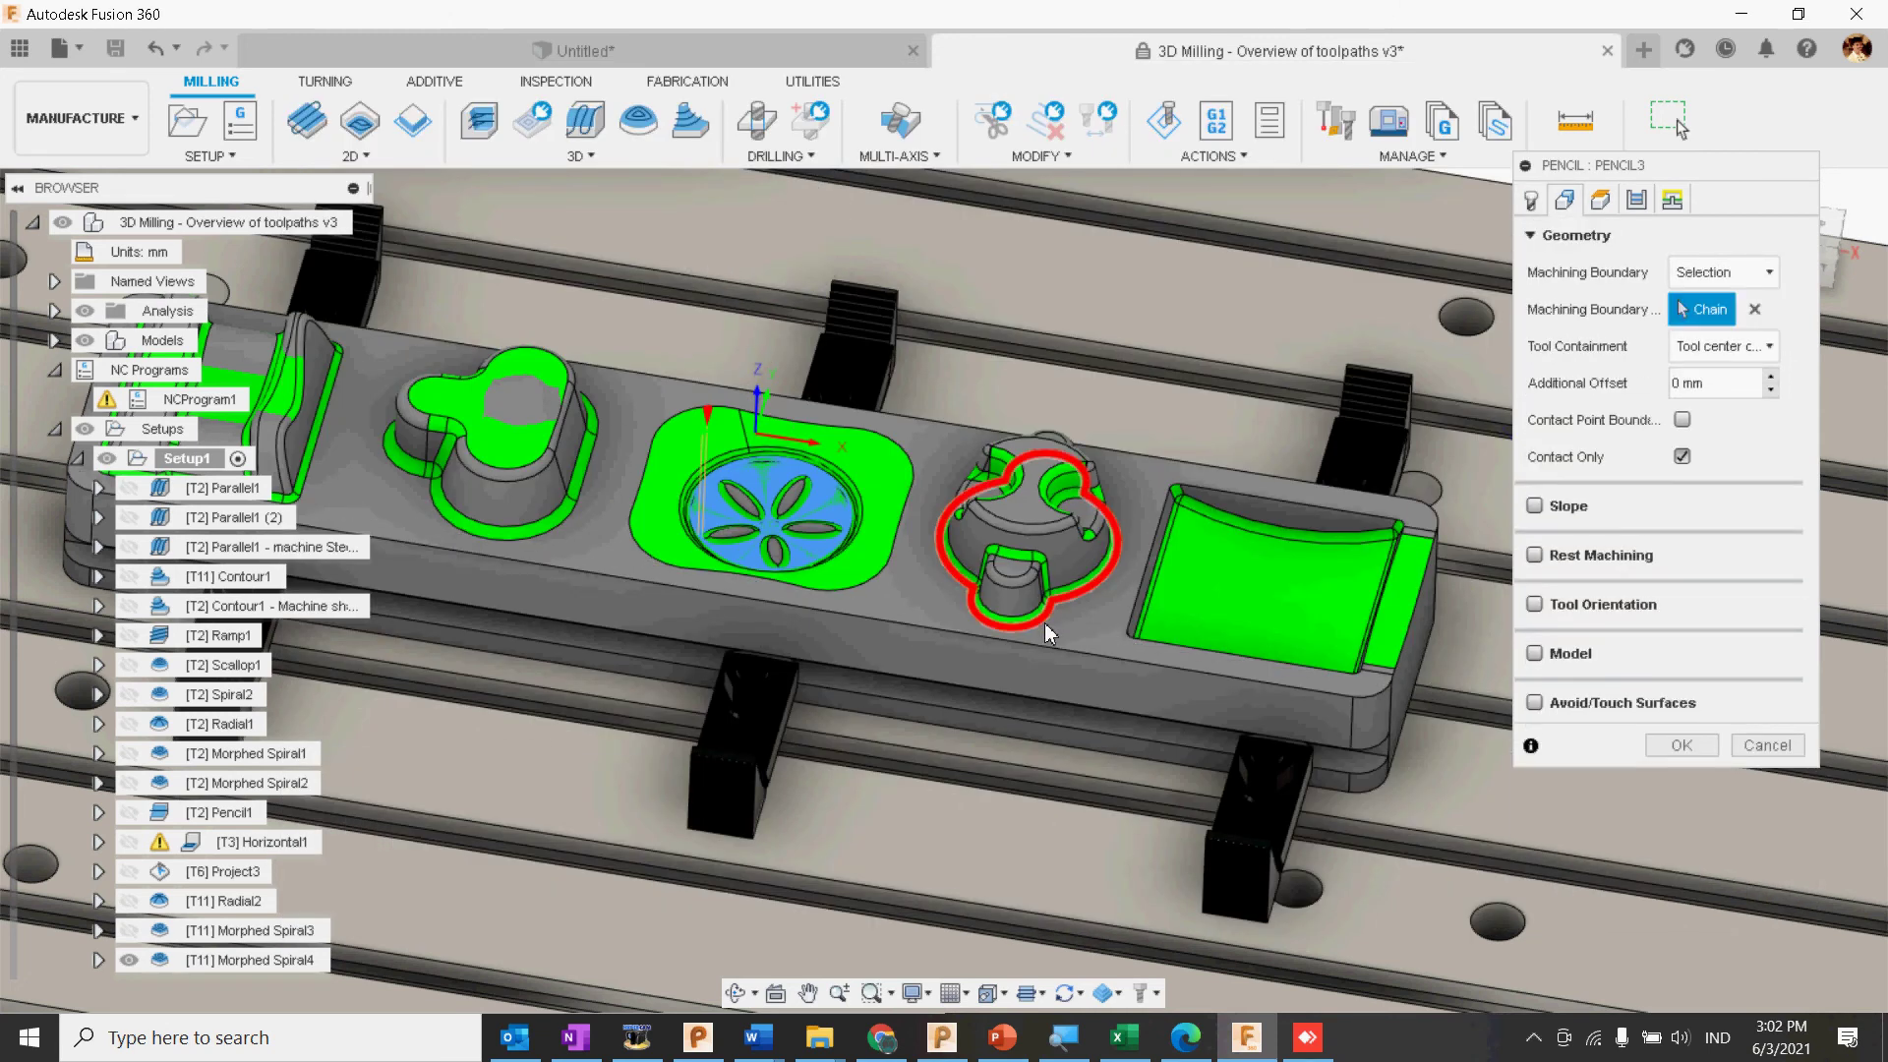
{"action": "left_click", "coordinate": [1770, 351]}
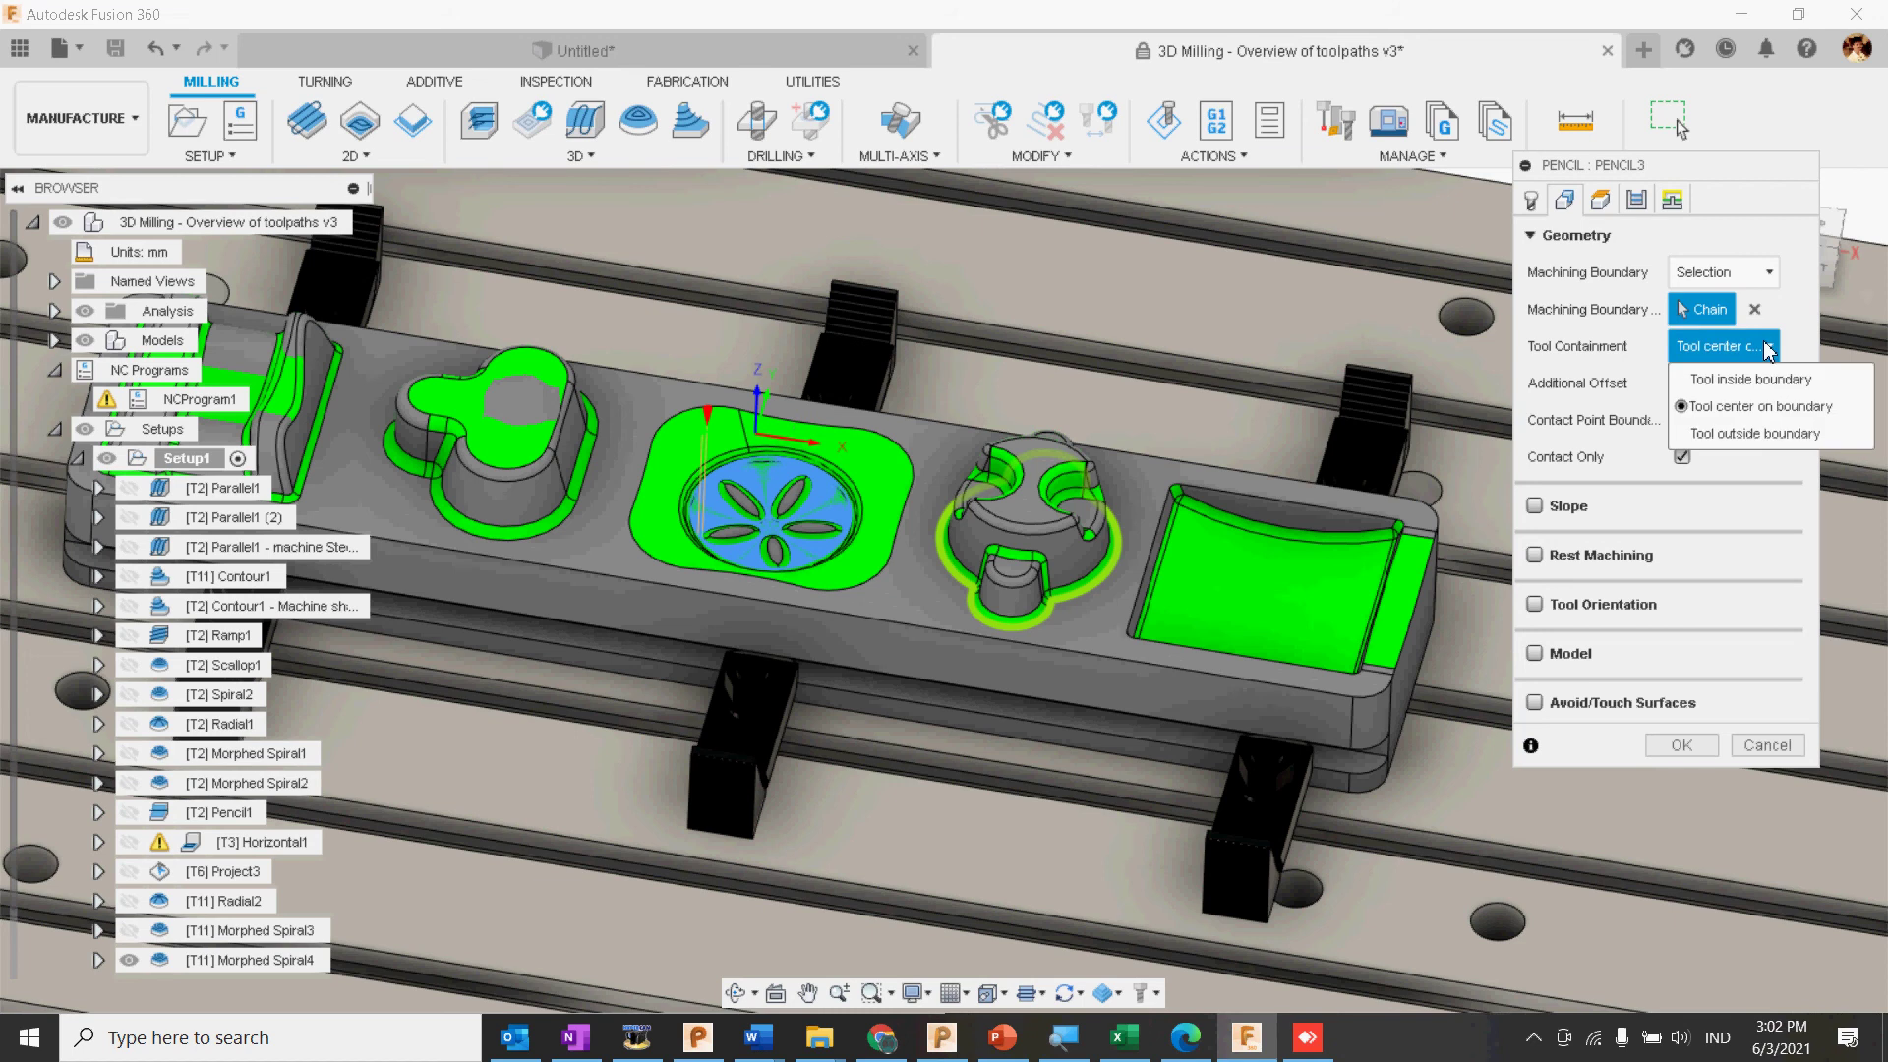
{"action": "left_click", "coordinate": [1770, 351]}
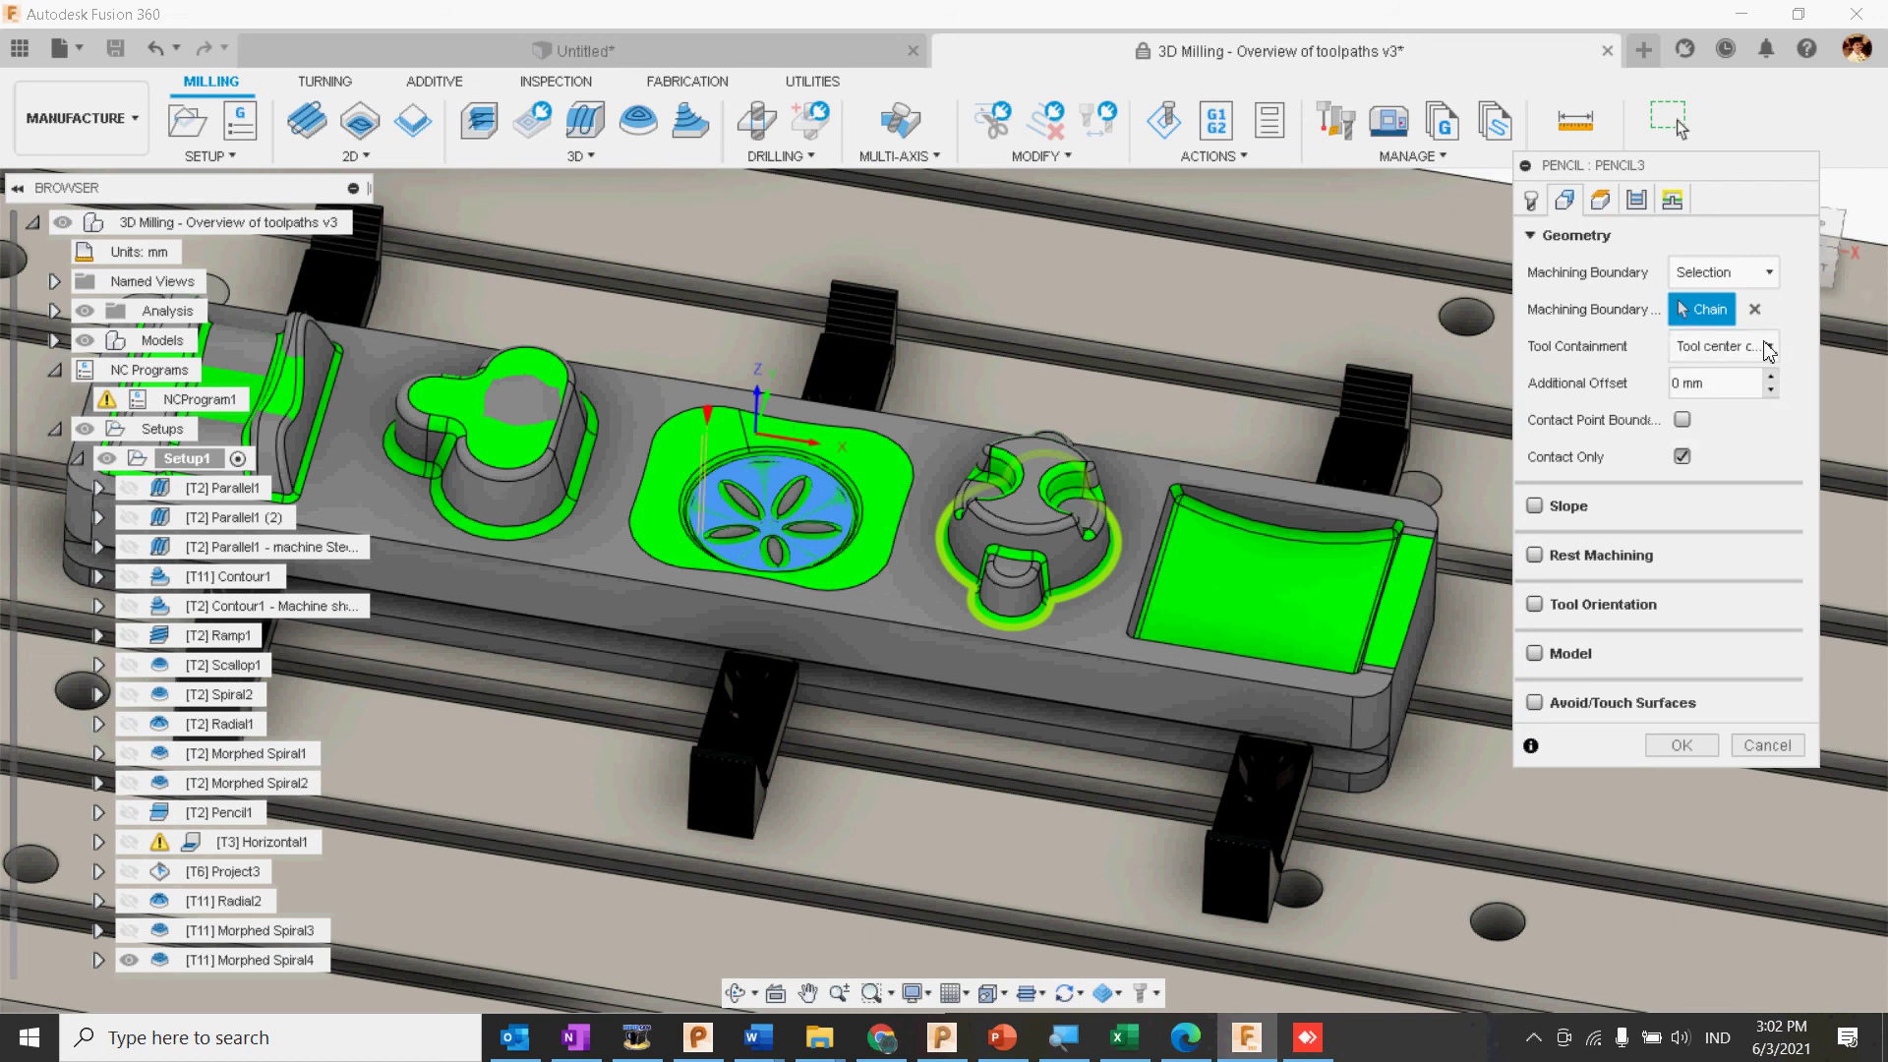
Step: Review the passes and linking settings, generate the Pencil toolpath with its defaults, and inspect the area around the boss's base
{"action": "left_click", "coordinate": [1636, 200]}
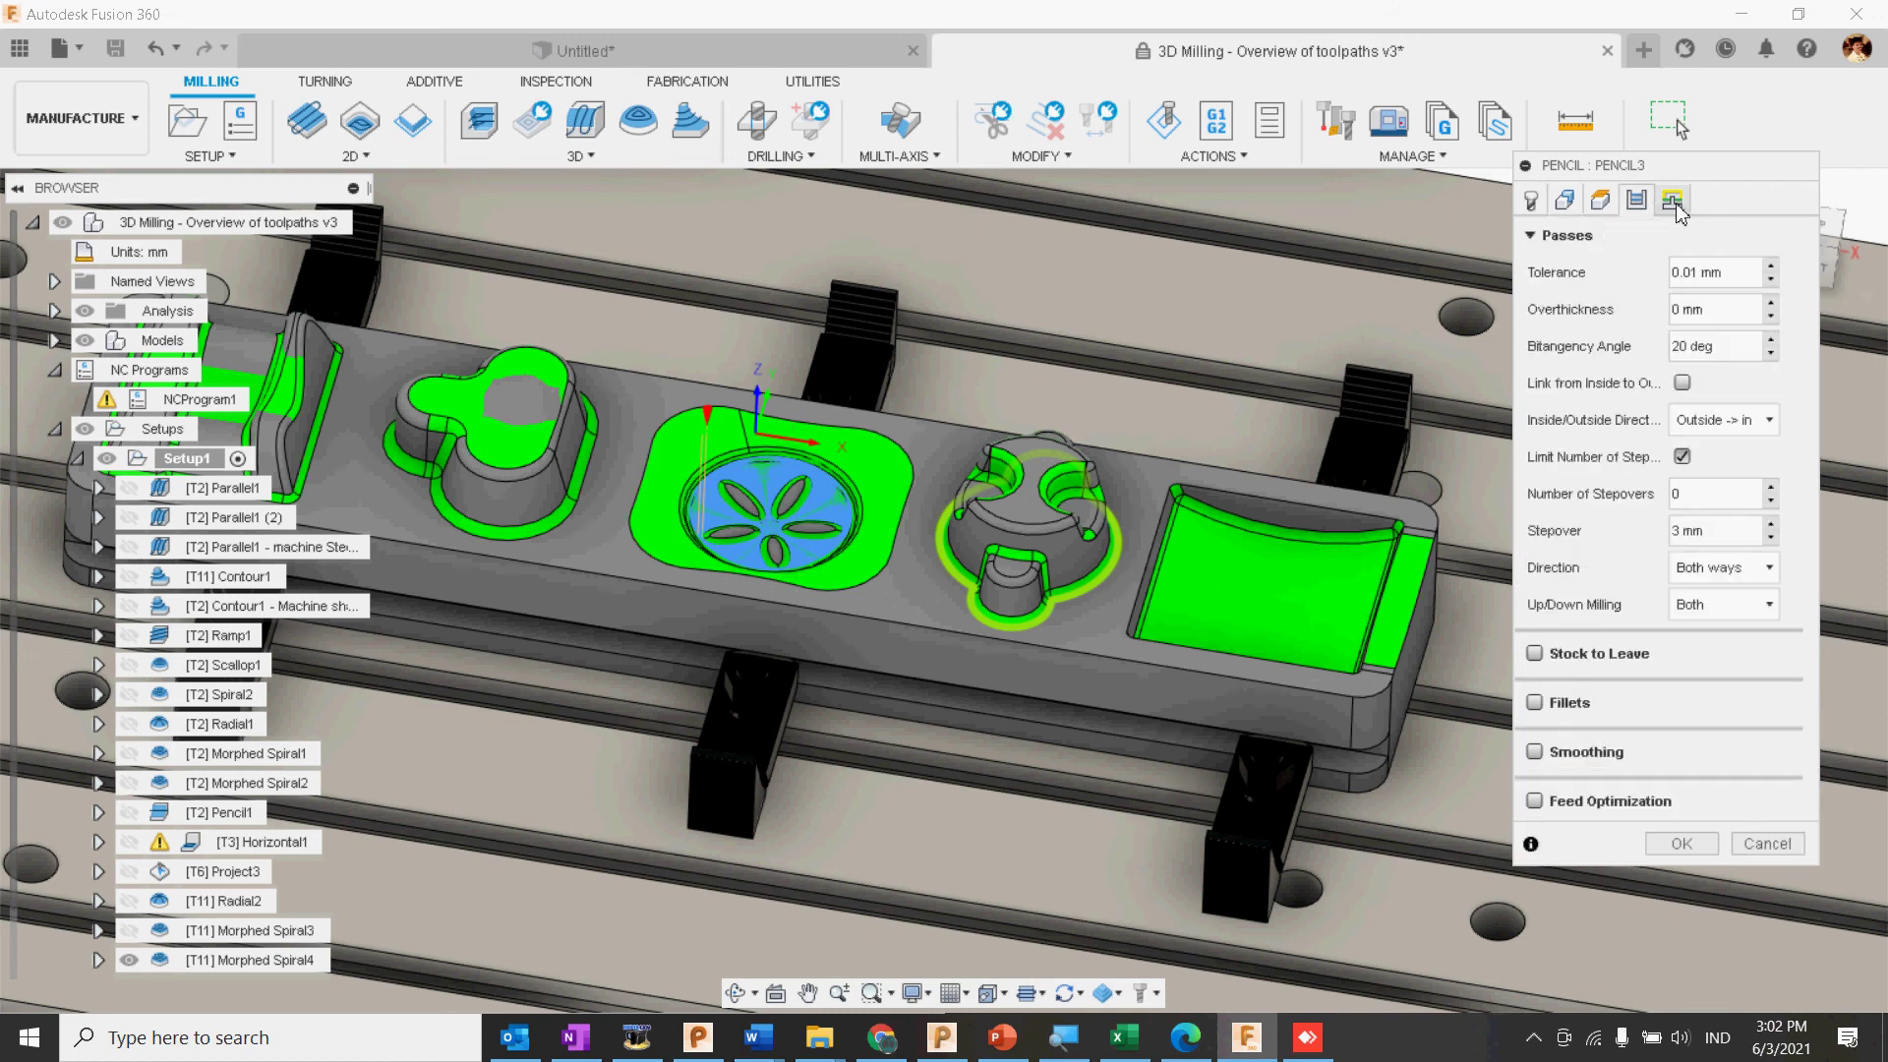
{"action": "left_click", "coordinate": [1673, 199]}
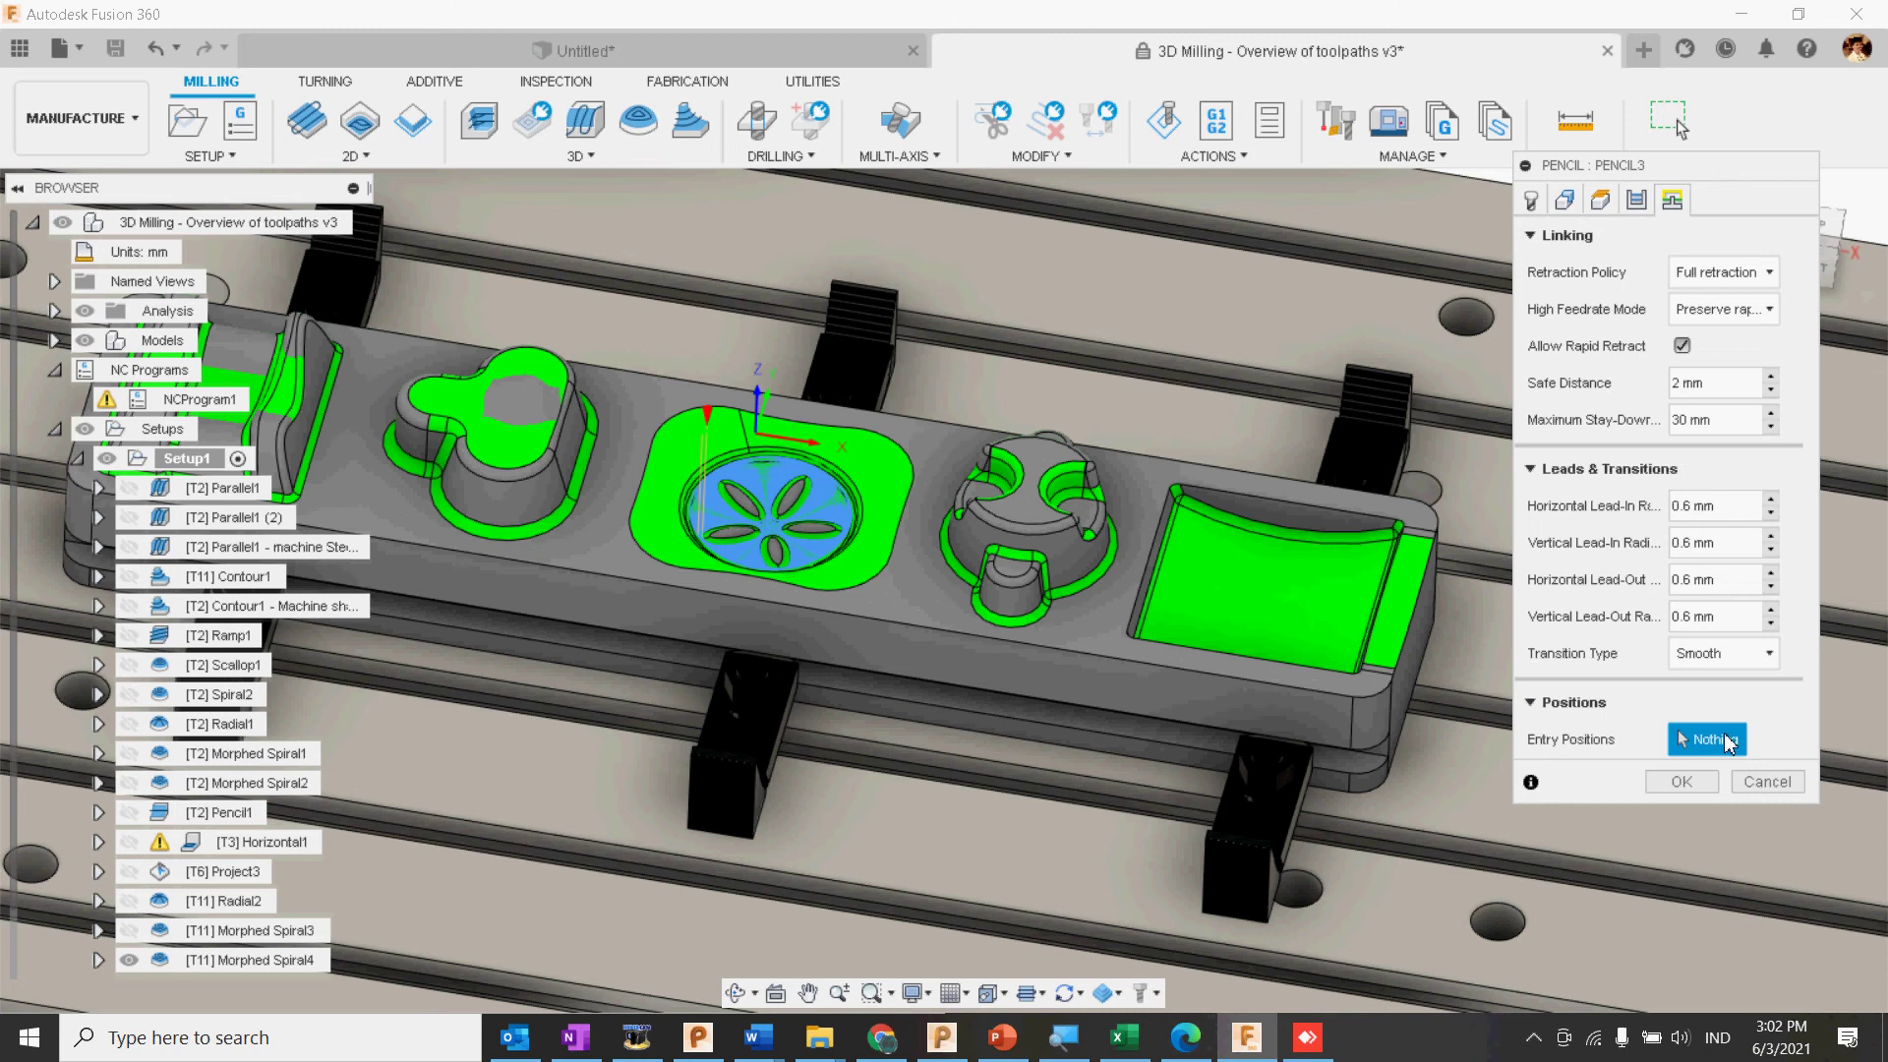
{"action": "left_click", "coordinate": [1679, 782]}
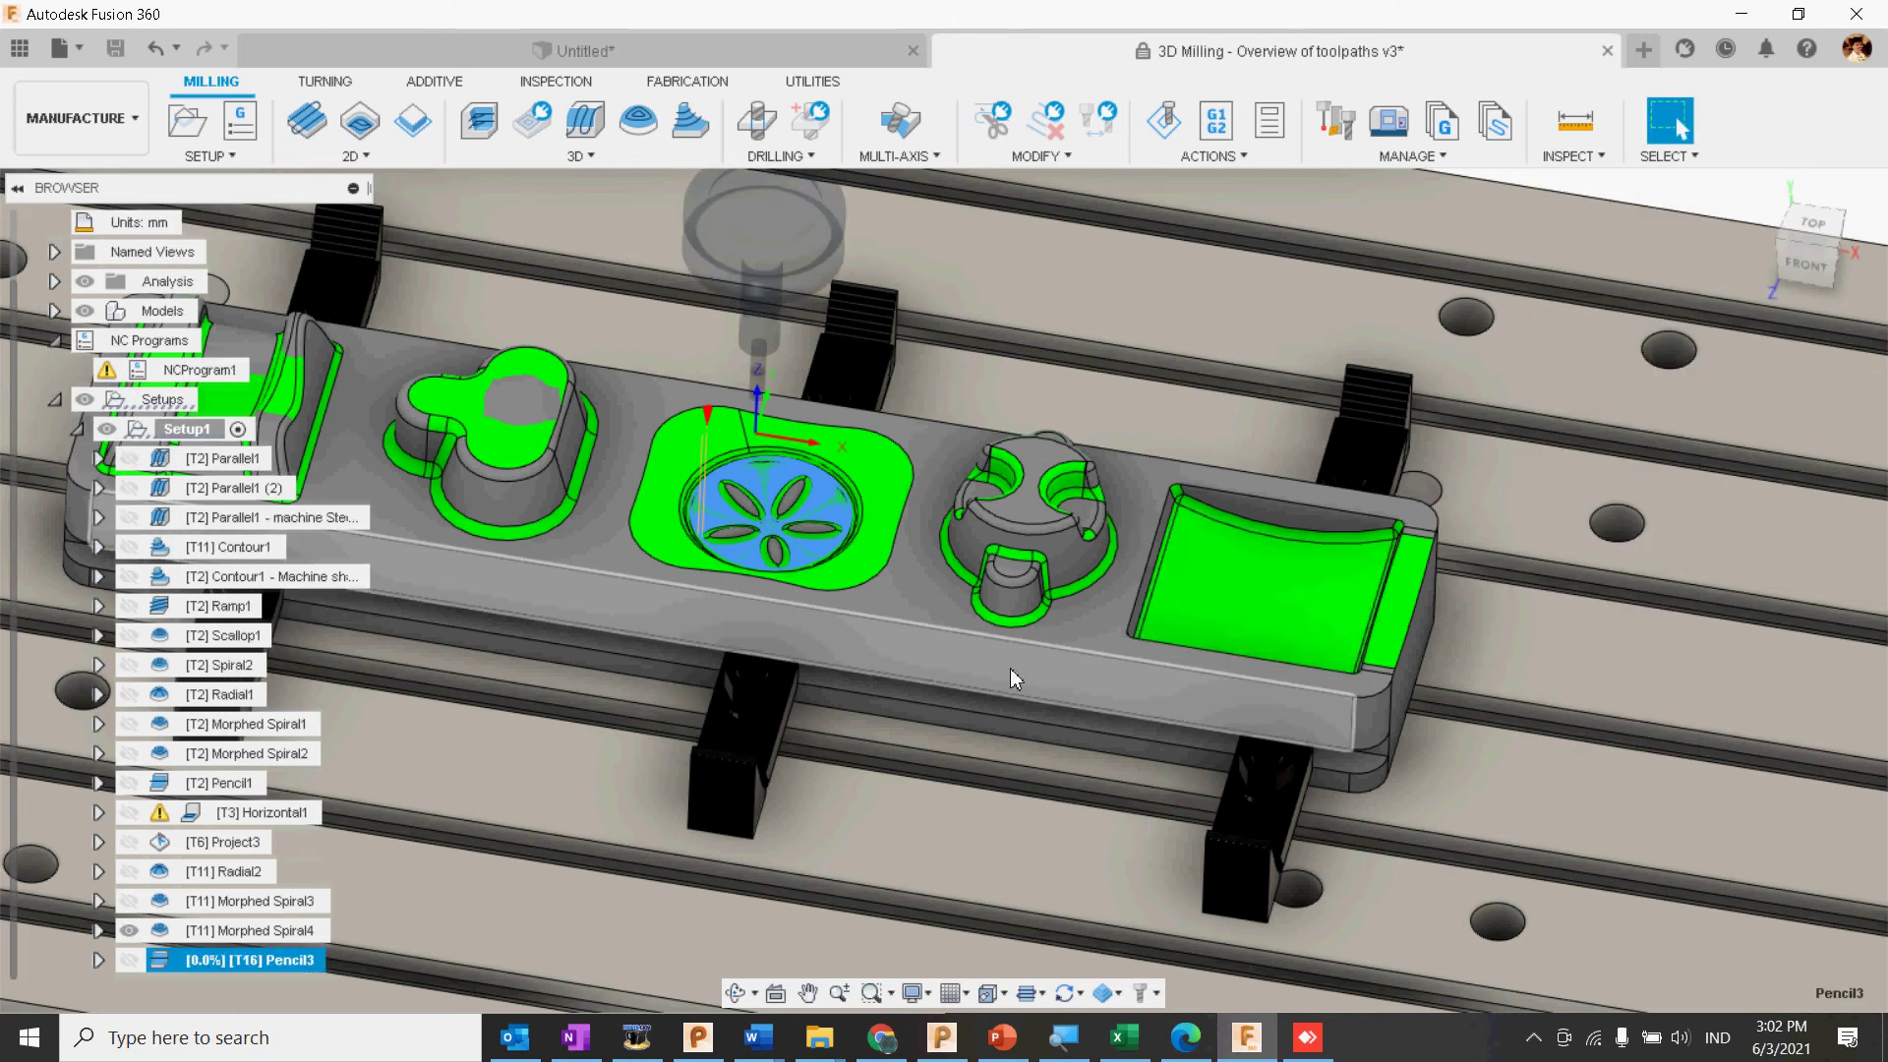
{"action": "scroll", "coordinate": [958, 587], "scroll_direction": "up", "scroll_amount": 3}
{"action": "scroll", "coordinate": [958, 587], "scroll_direction": "up", "scroll_amount": 2}
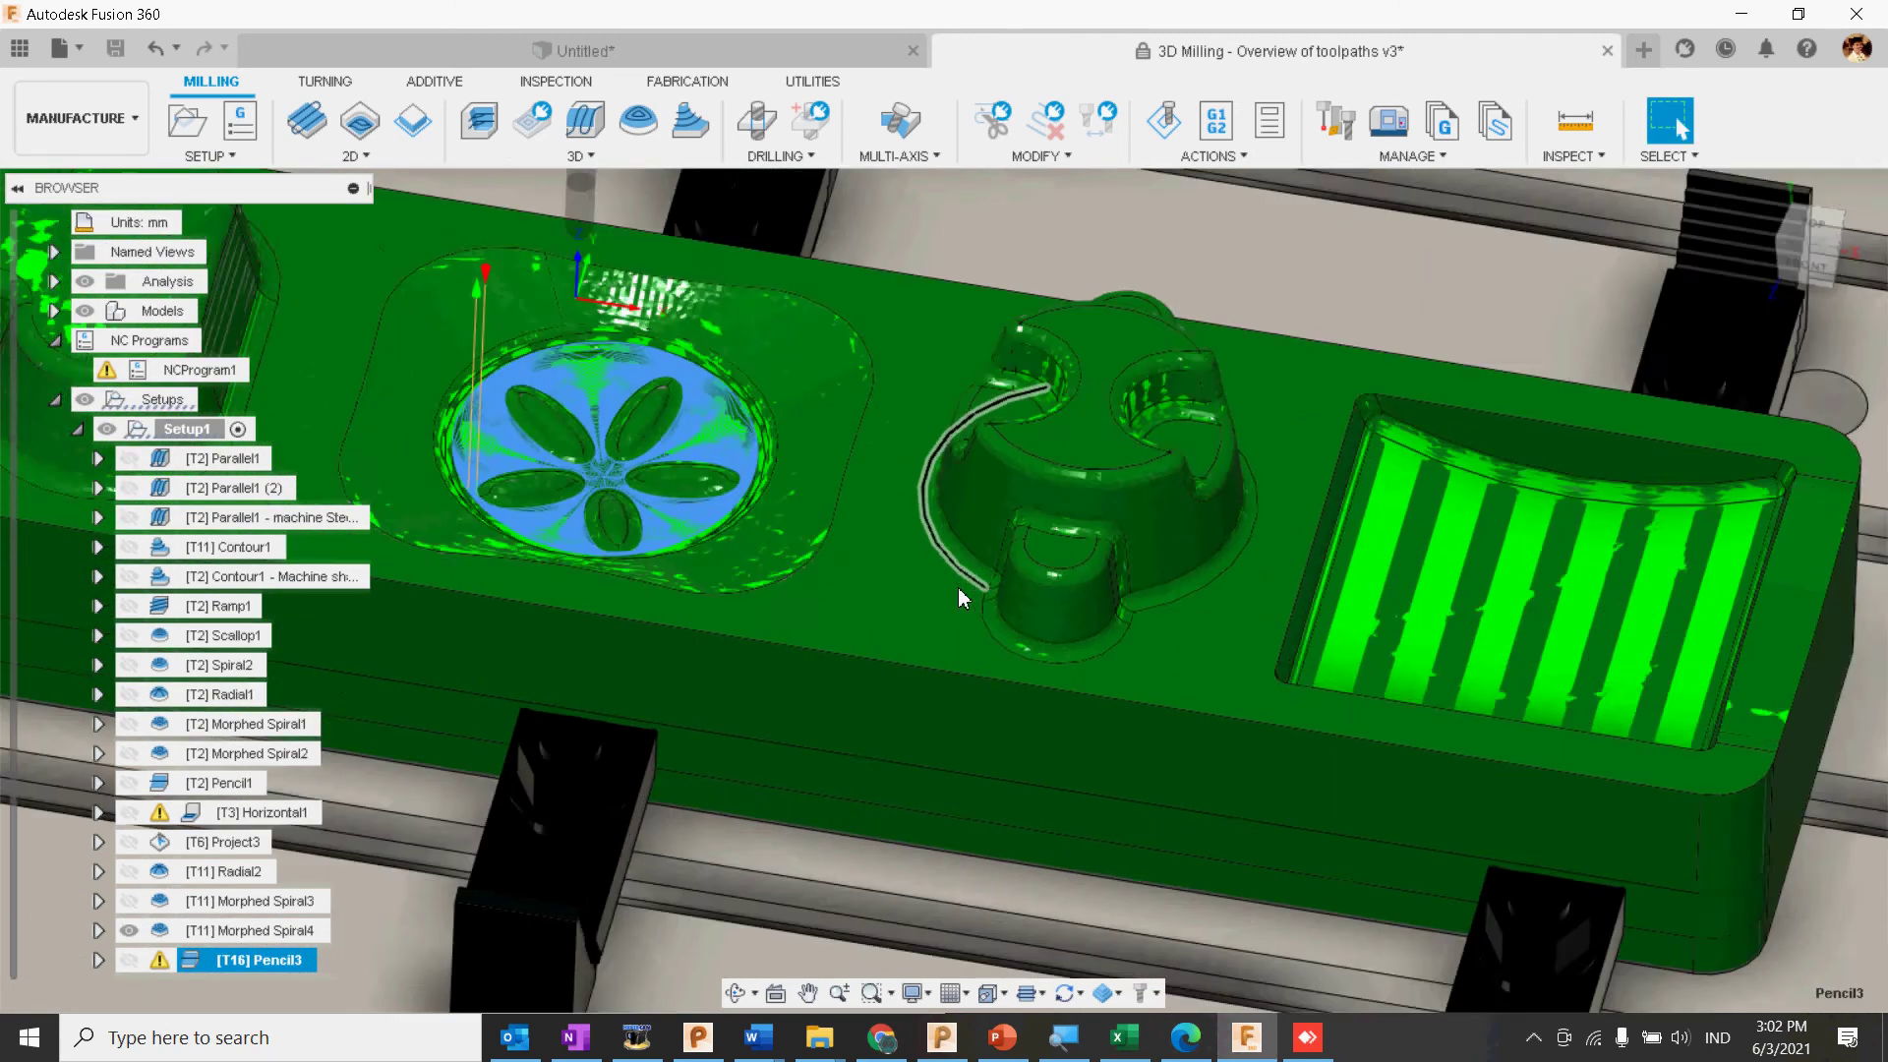
{"action": "middle_click_drag", "start_coordinate": [960, 597], "coordinate": [994, 570], "text": "shift"}
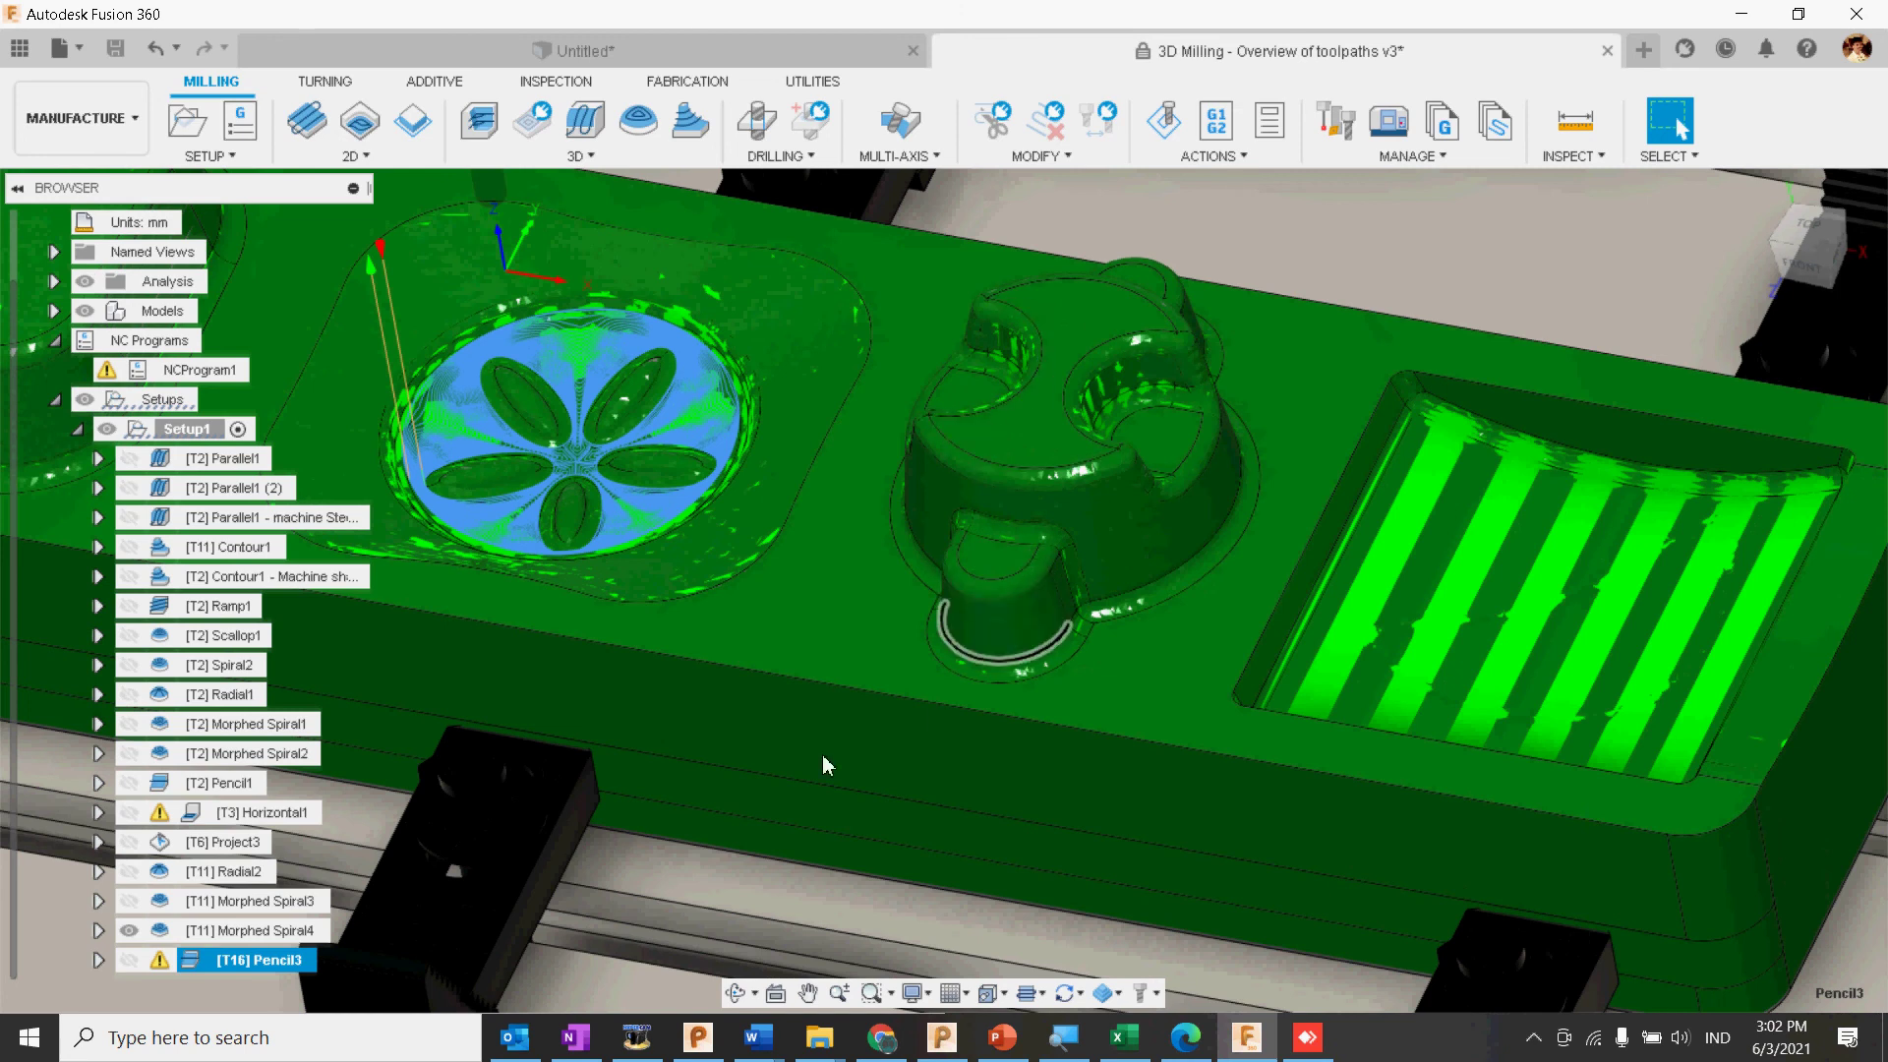
{"action": "middle_click_drag", "start_coordinate": [900, 687], "coordinate": [891, 721]}
{"action": "scroll", "coordinate": [867, 757], "scroll_direction": "down", "scroll_amount": 10}
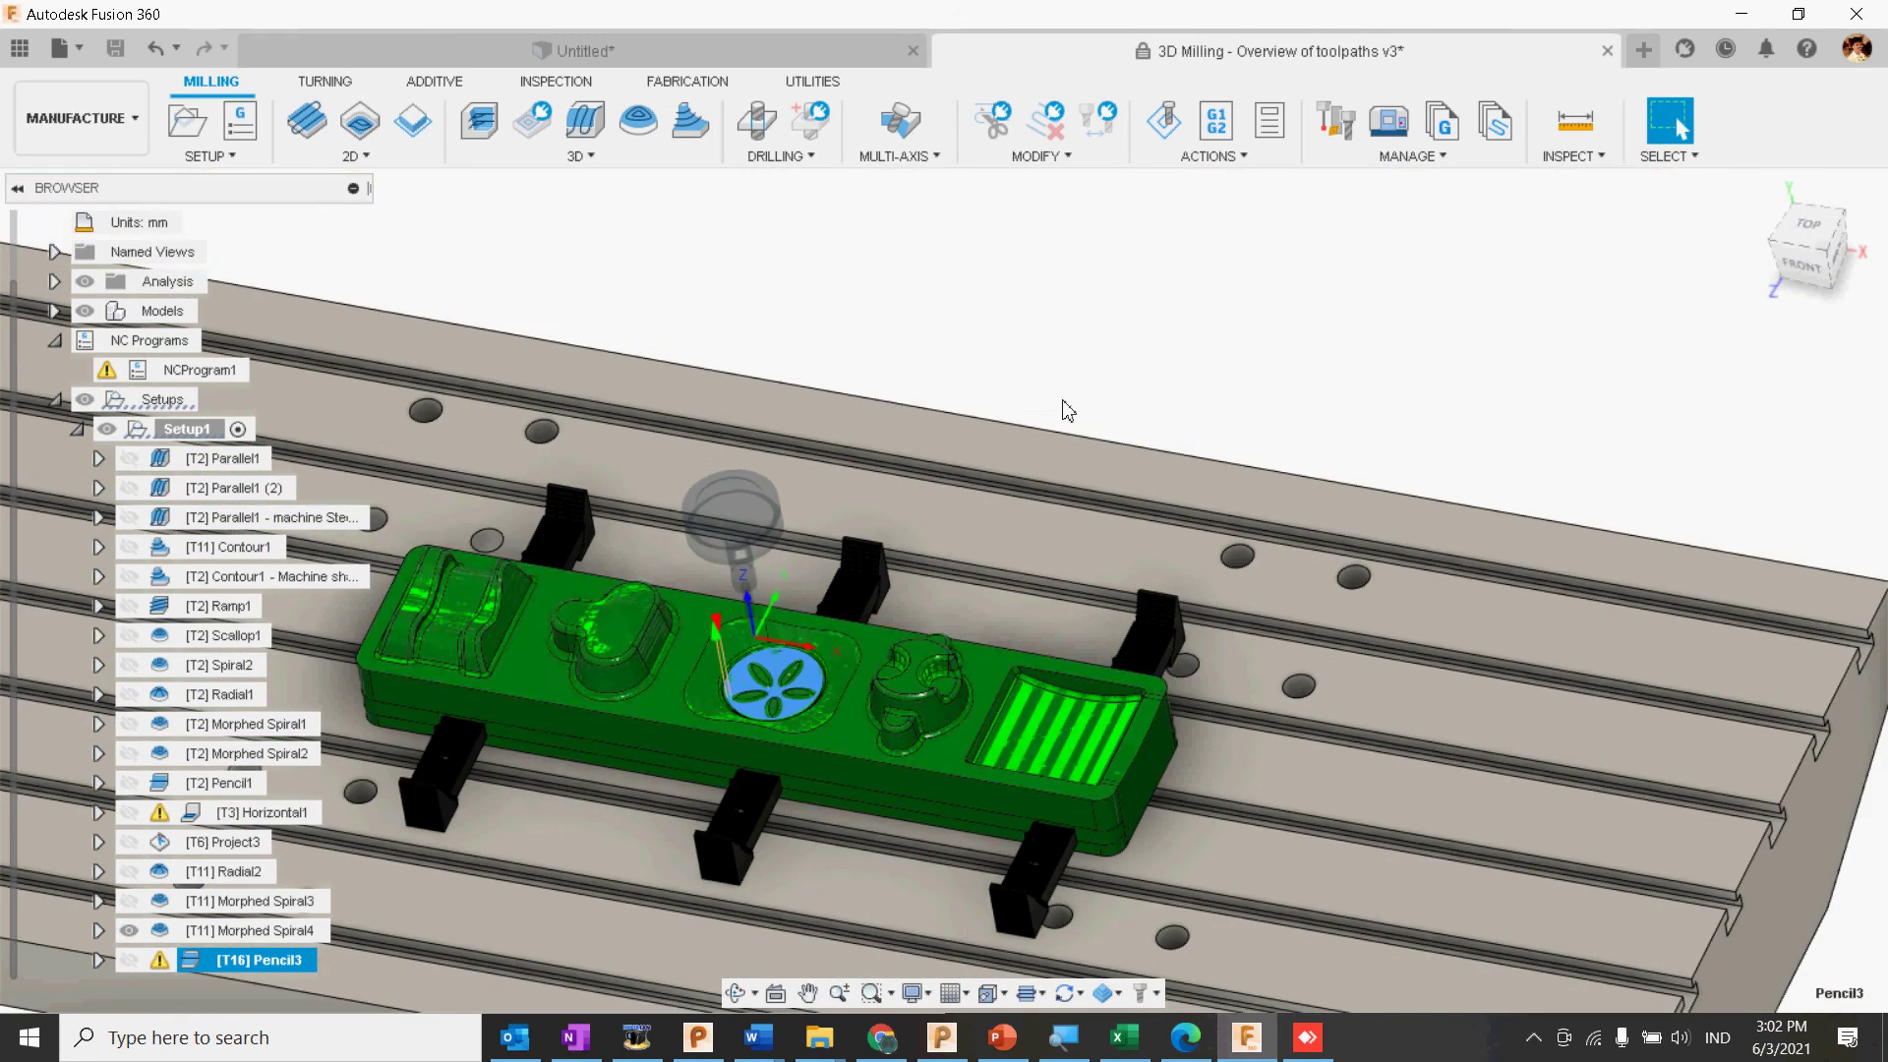
Step: Reopen the Pencil3 operation and review its geometry, tool, heights and passes settings
{"action": "left_click", "coordinate": [1070, 374]}
{"action": "middle_click_drag", "start_coordinate": [995, 667], "coordinate": [1115, 574]}
{"action": "double_click", "coordinate": [197, 965]}
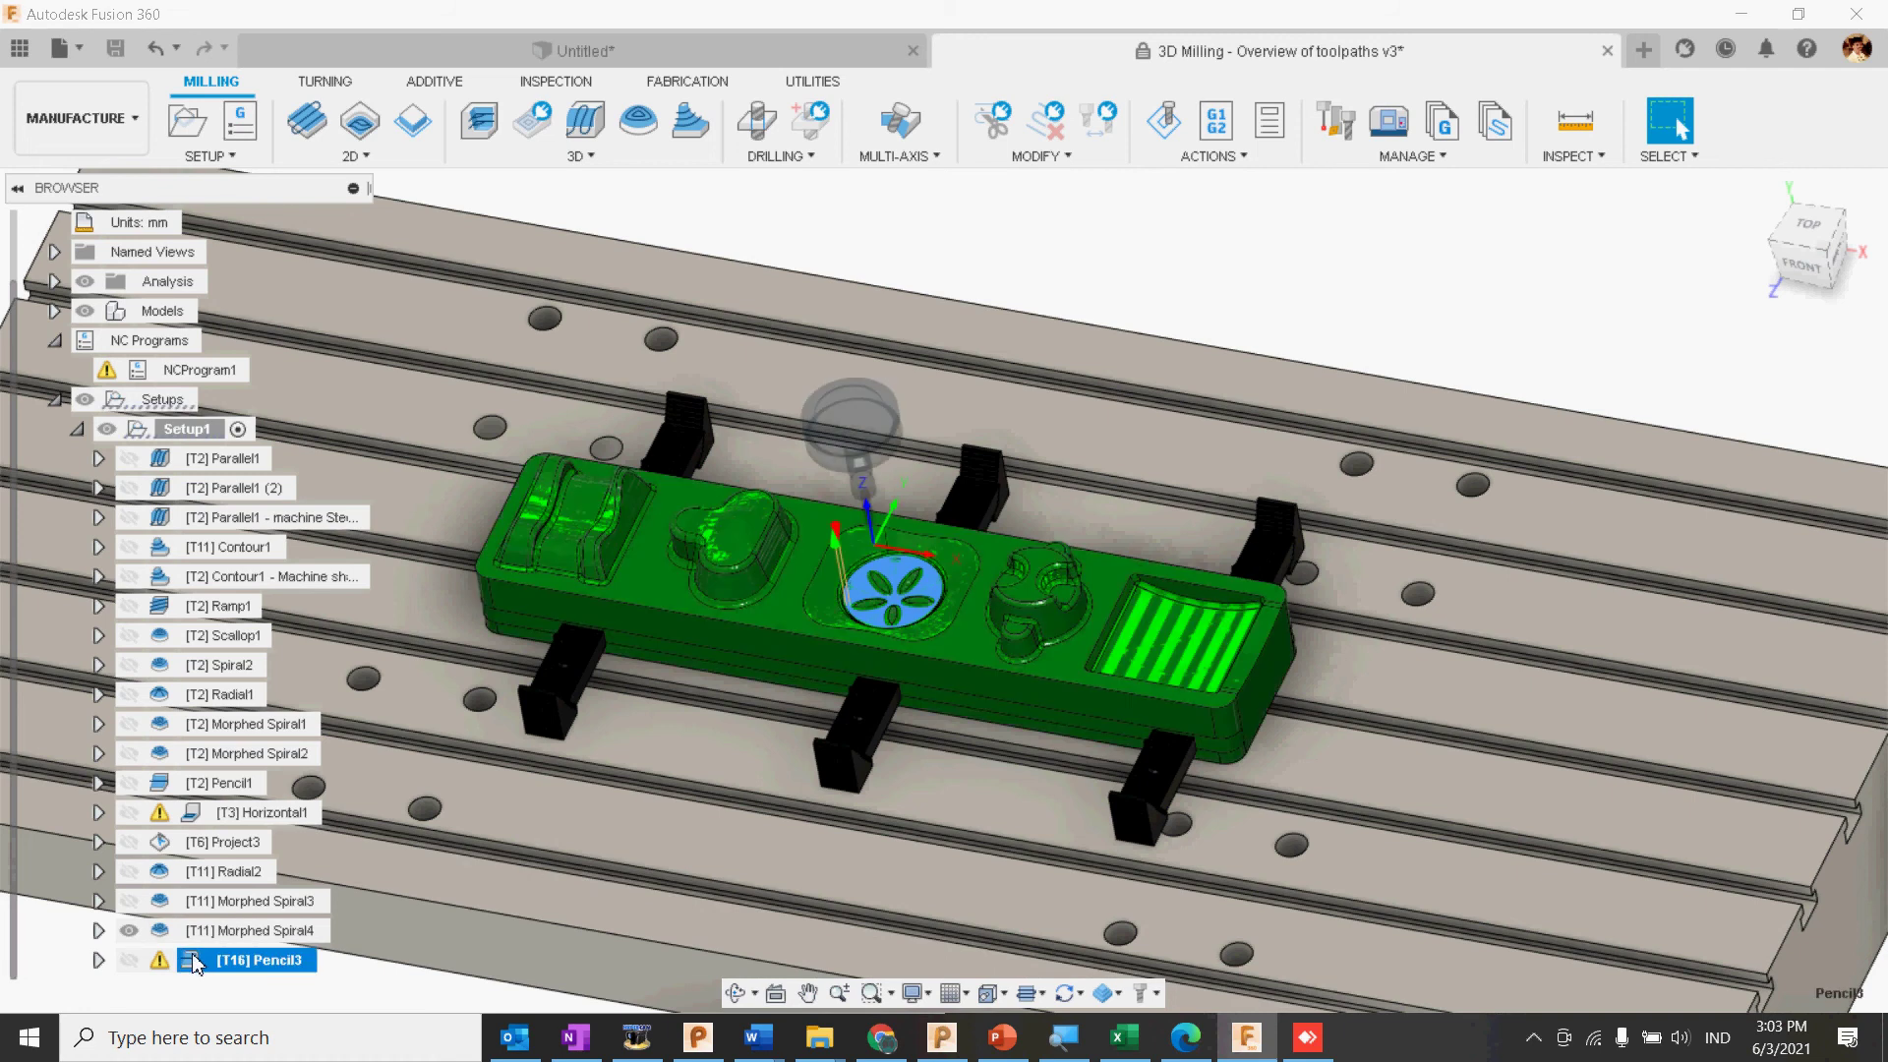
{"action": "left_click", "coordinate": [1565, 200]}
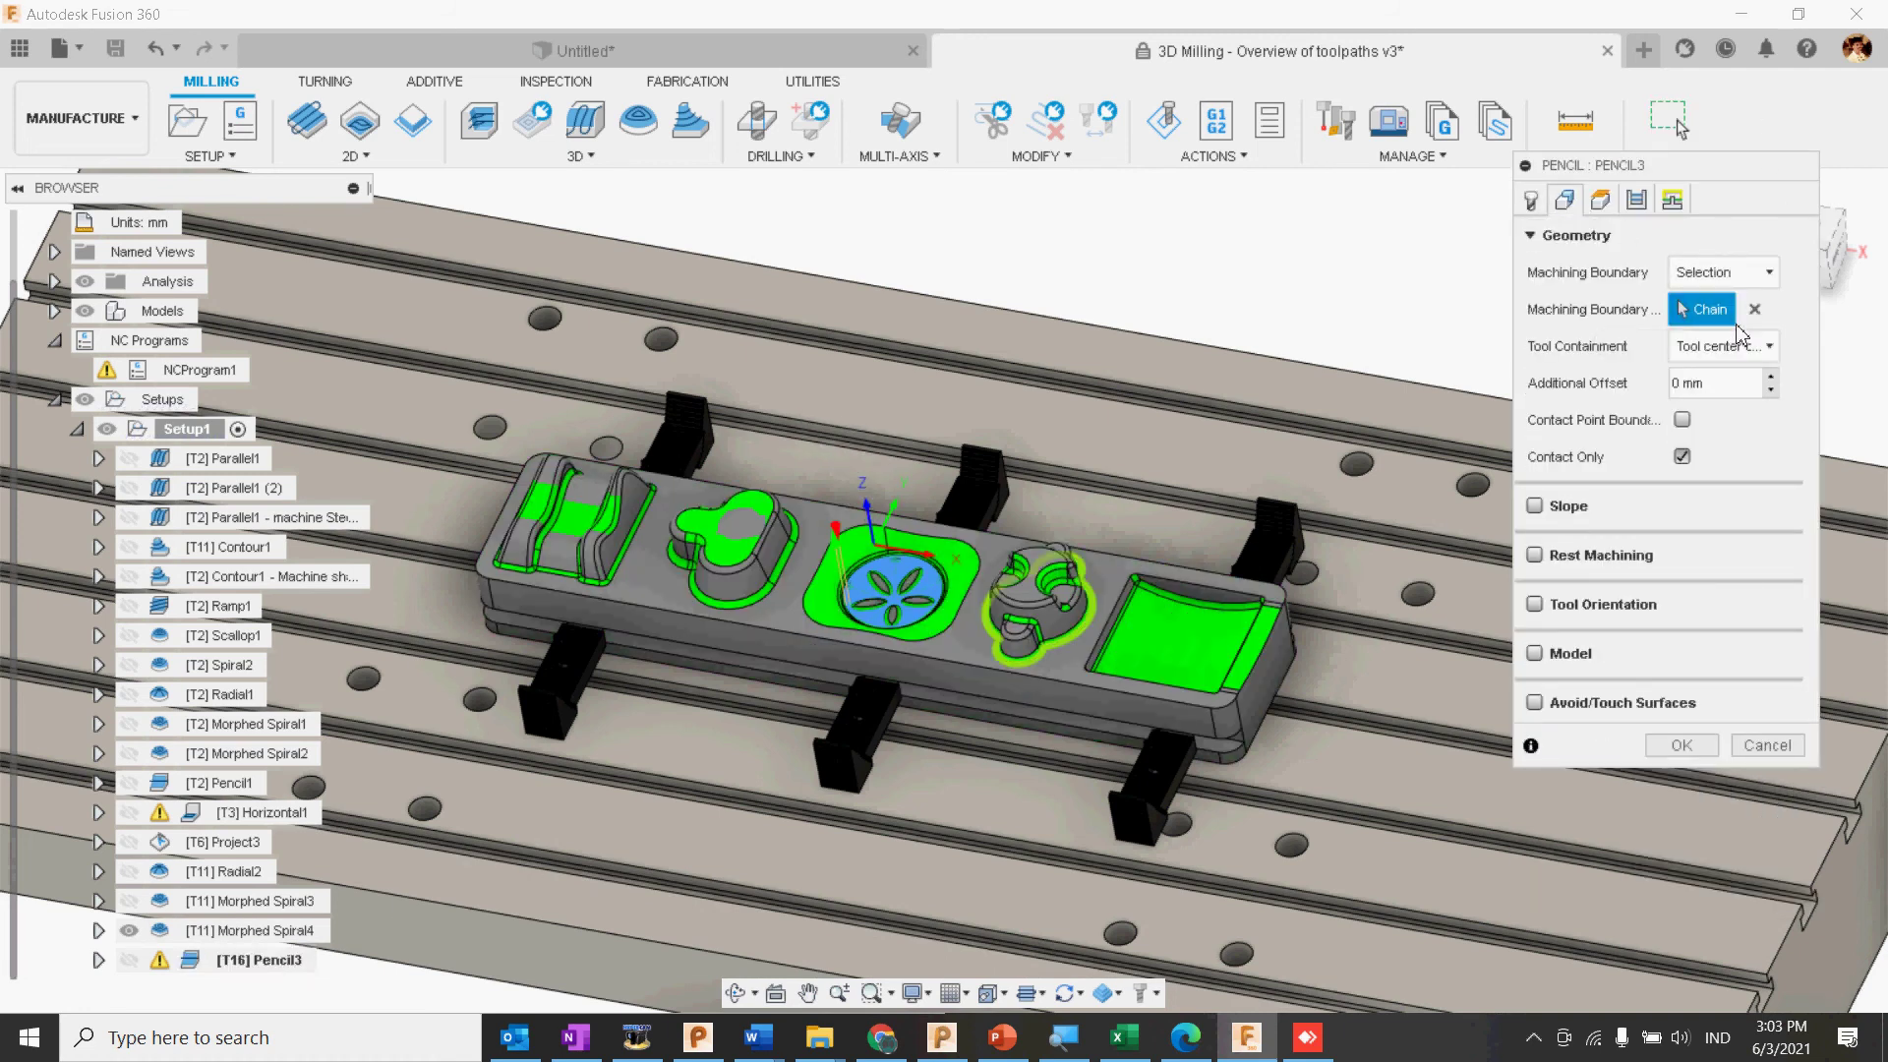
{"action": "left_click", "coordinate": [1532, 199]}
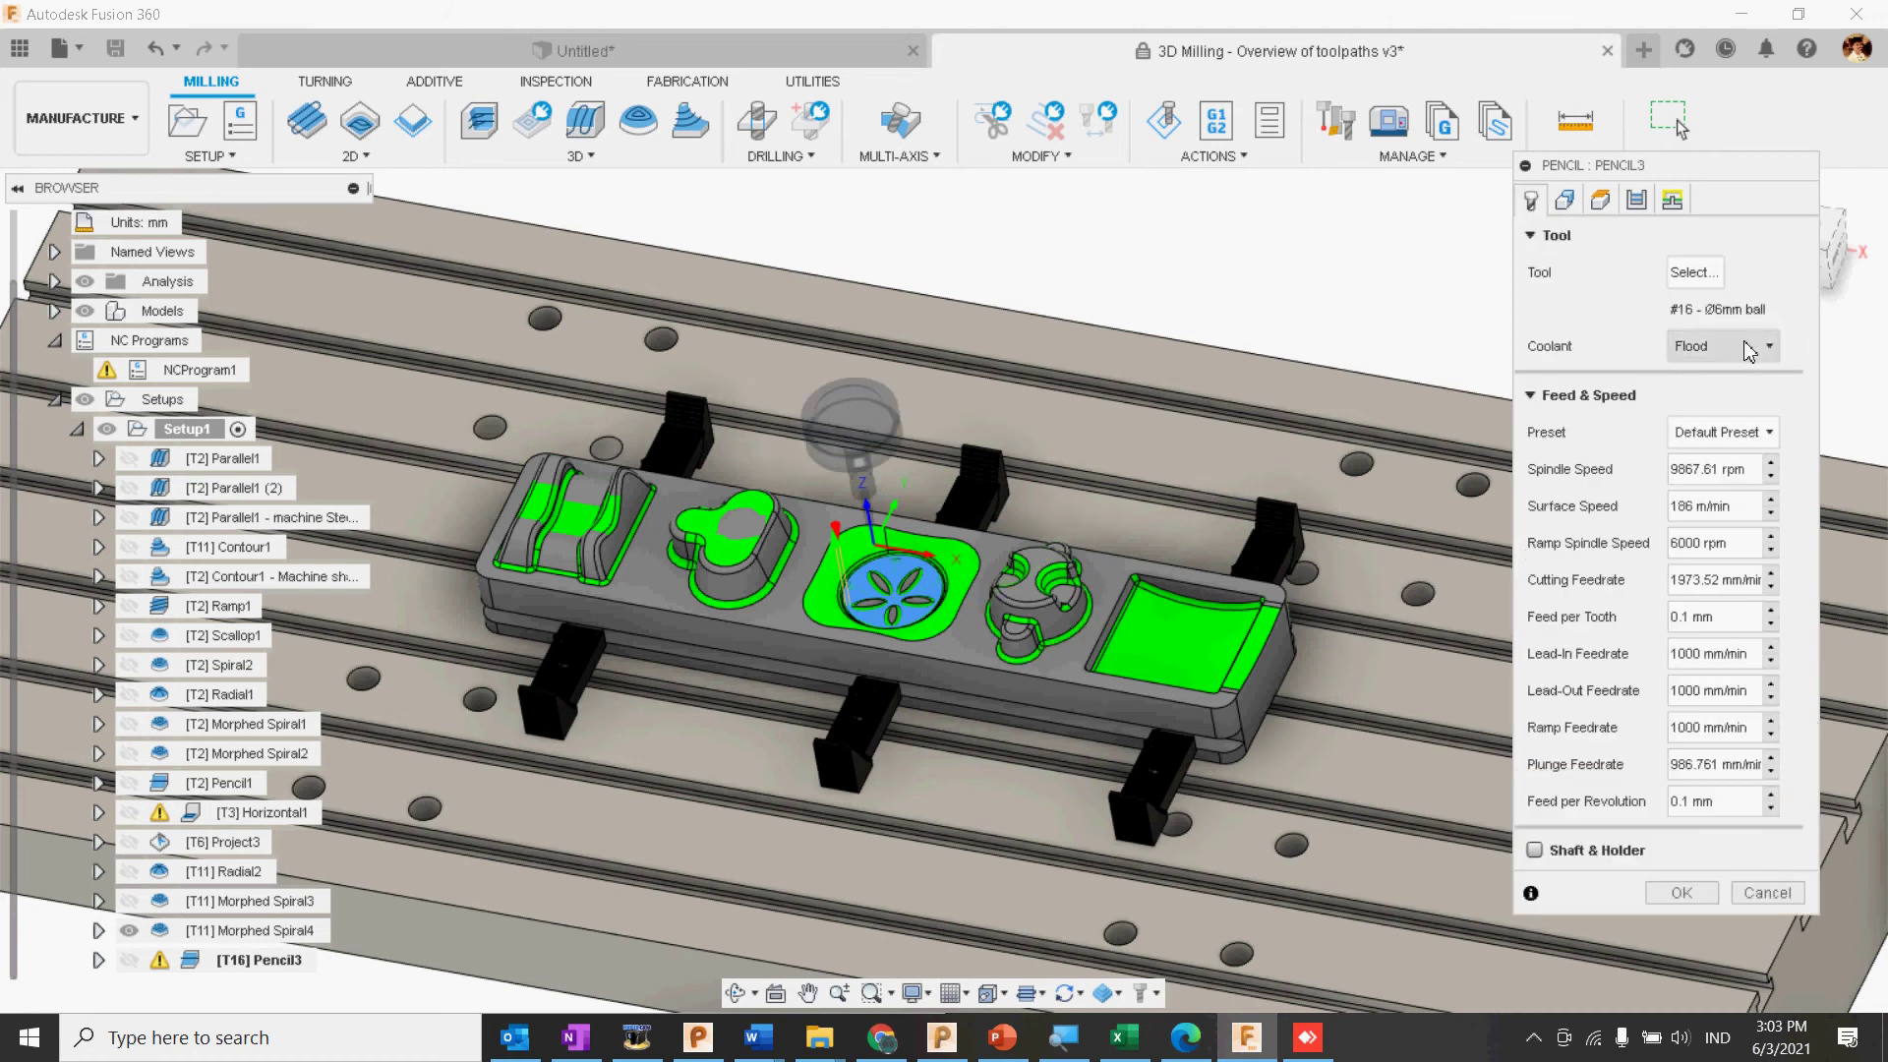
{"action": "left_click", "coordinate": [1601, 200]}
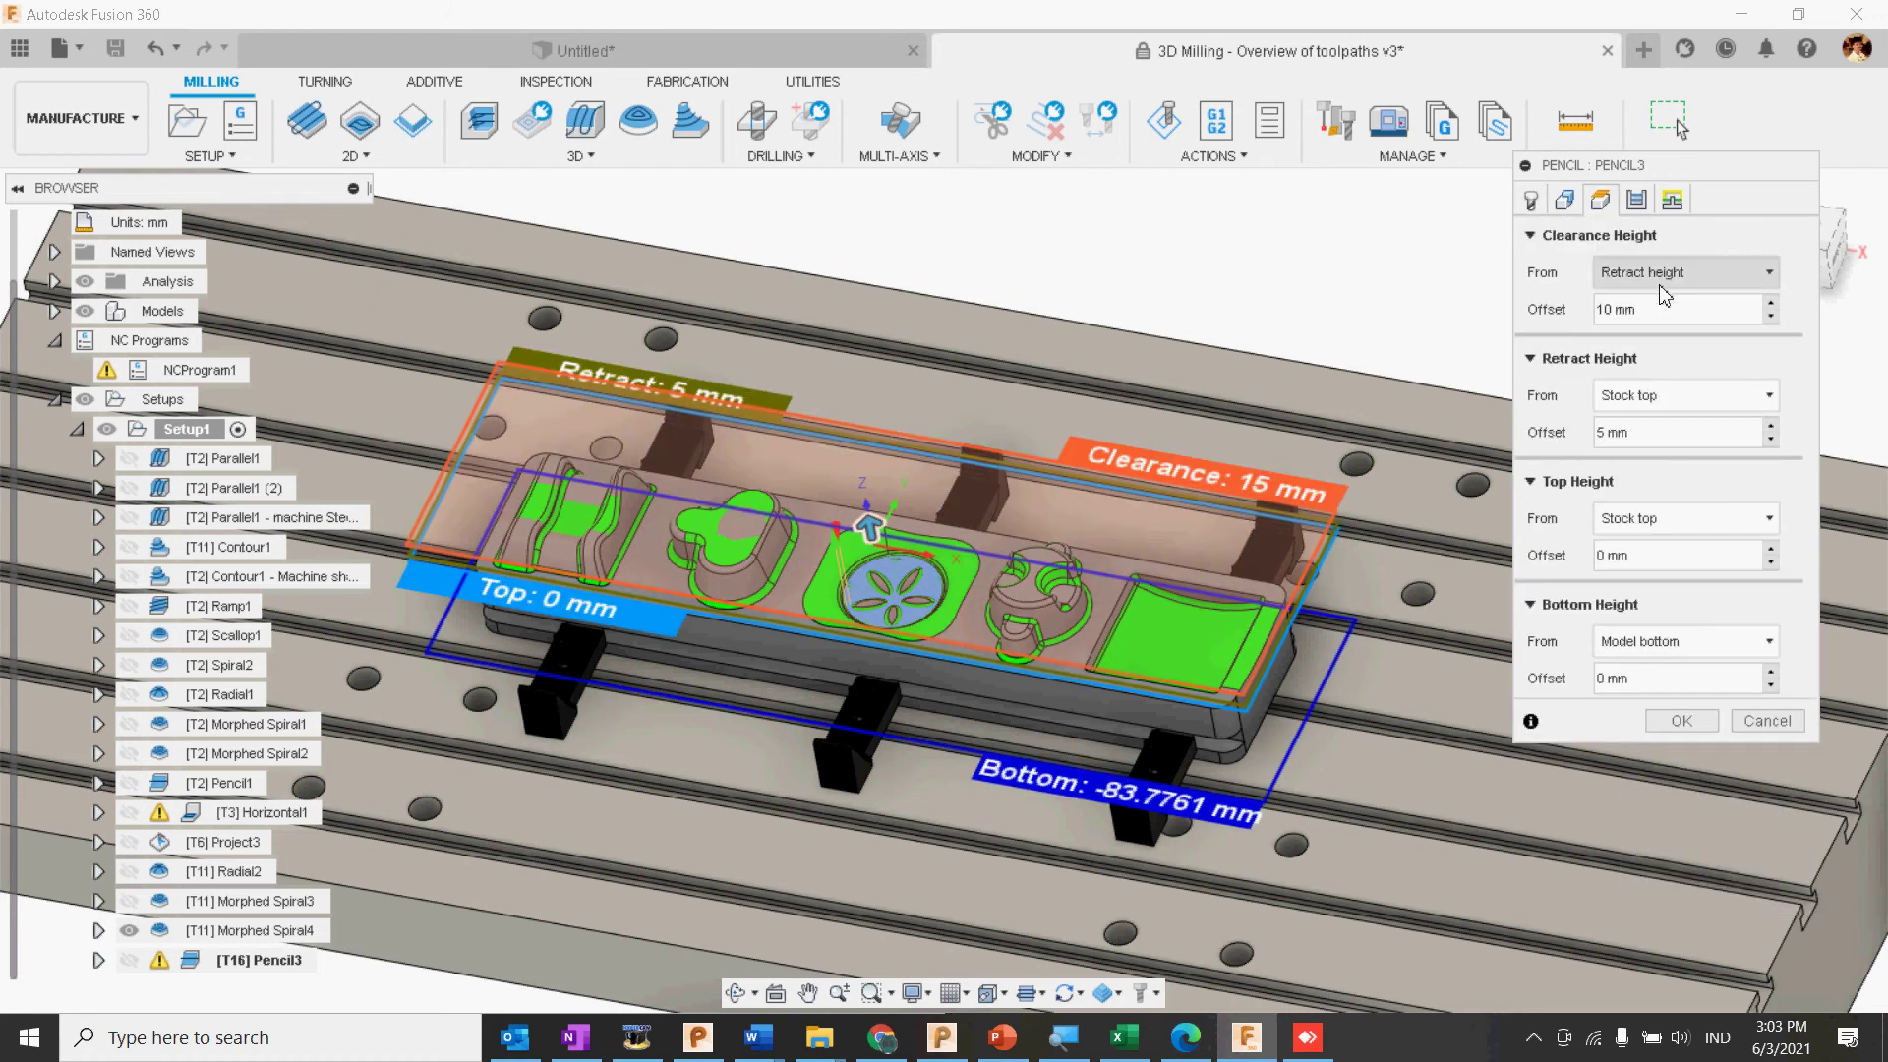
{"action": "left_click", "coordinate": [1638, 201]}
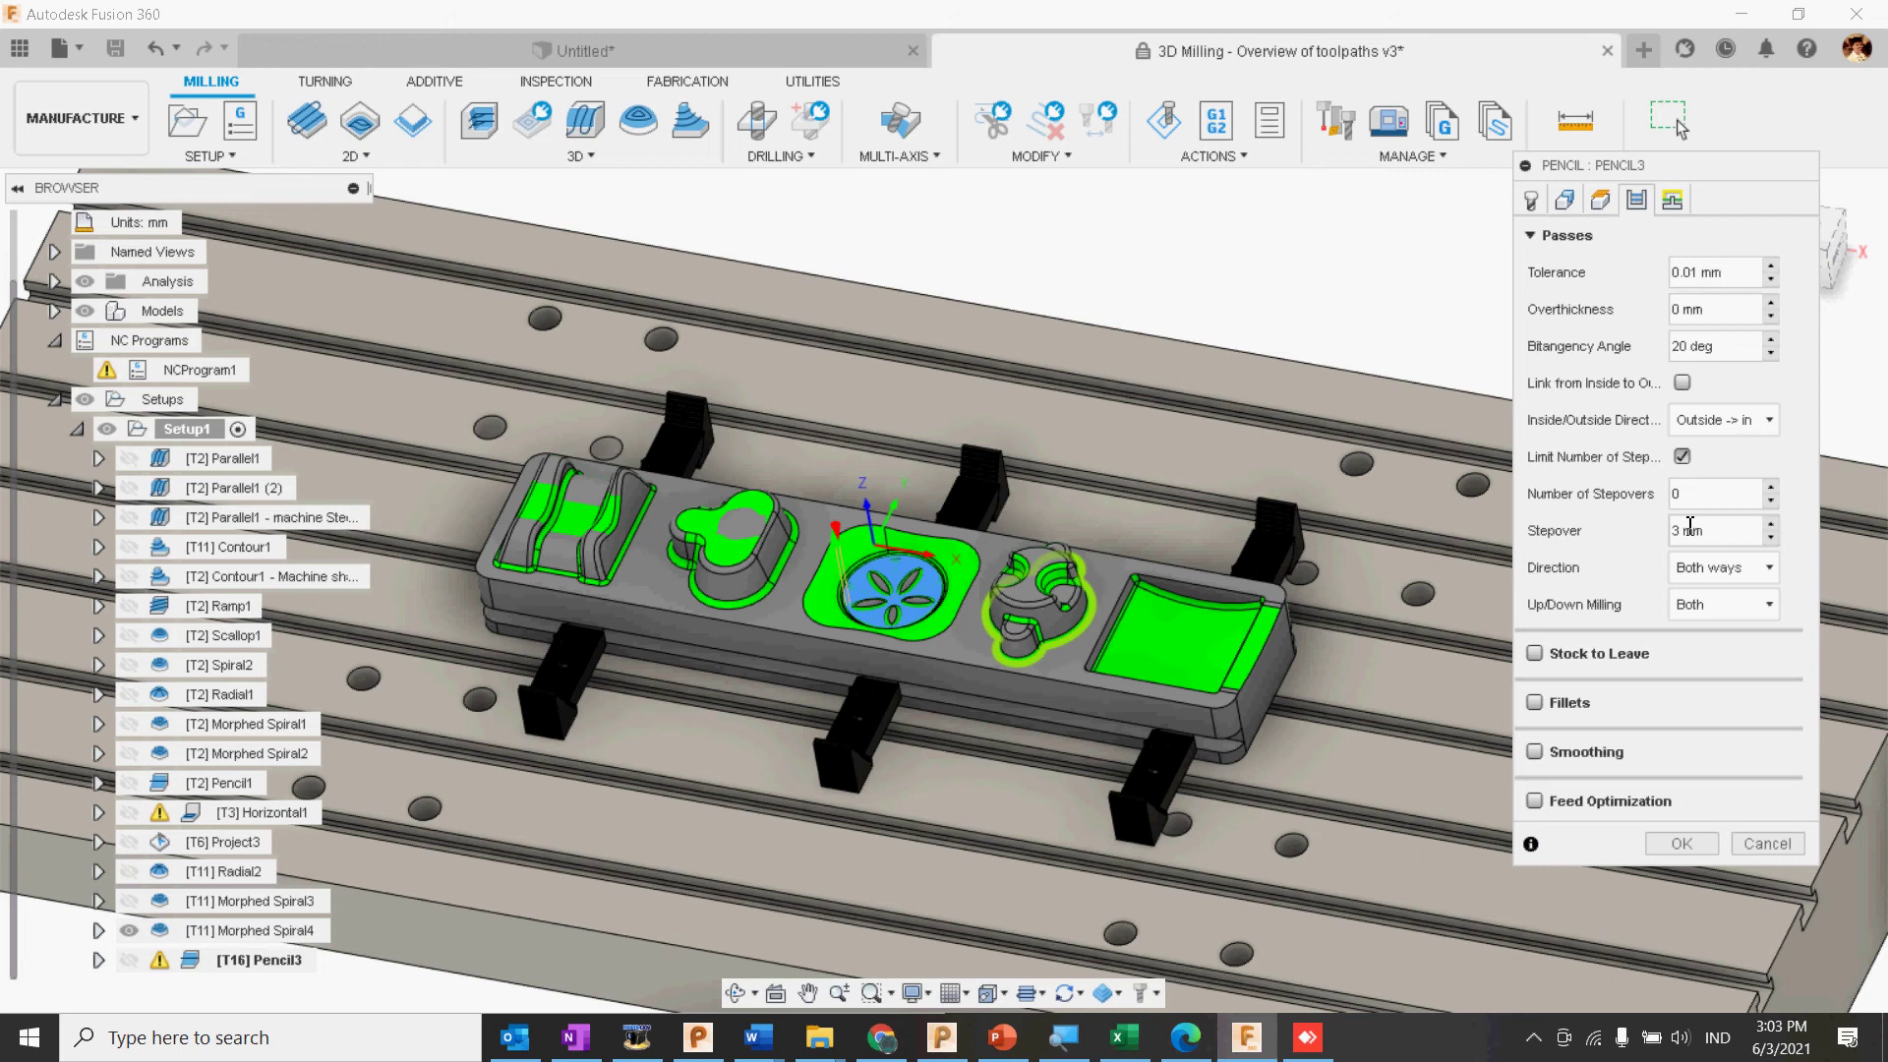
{"action": "left_click_drag", "start_coordinate": [1678, 530], "coordinate": [1650, 531]}
{"action": "left_click", "coordinate": [1662, 846]}
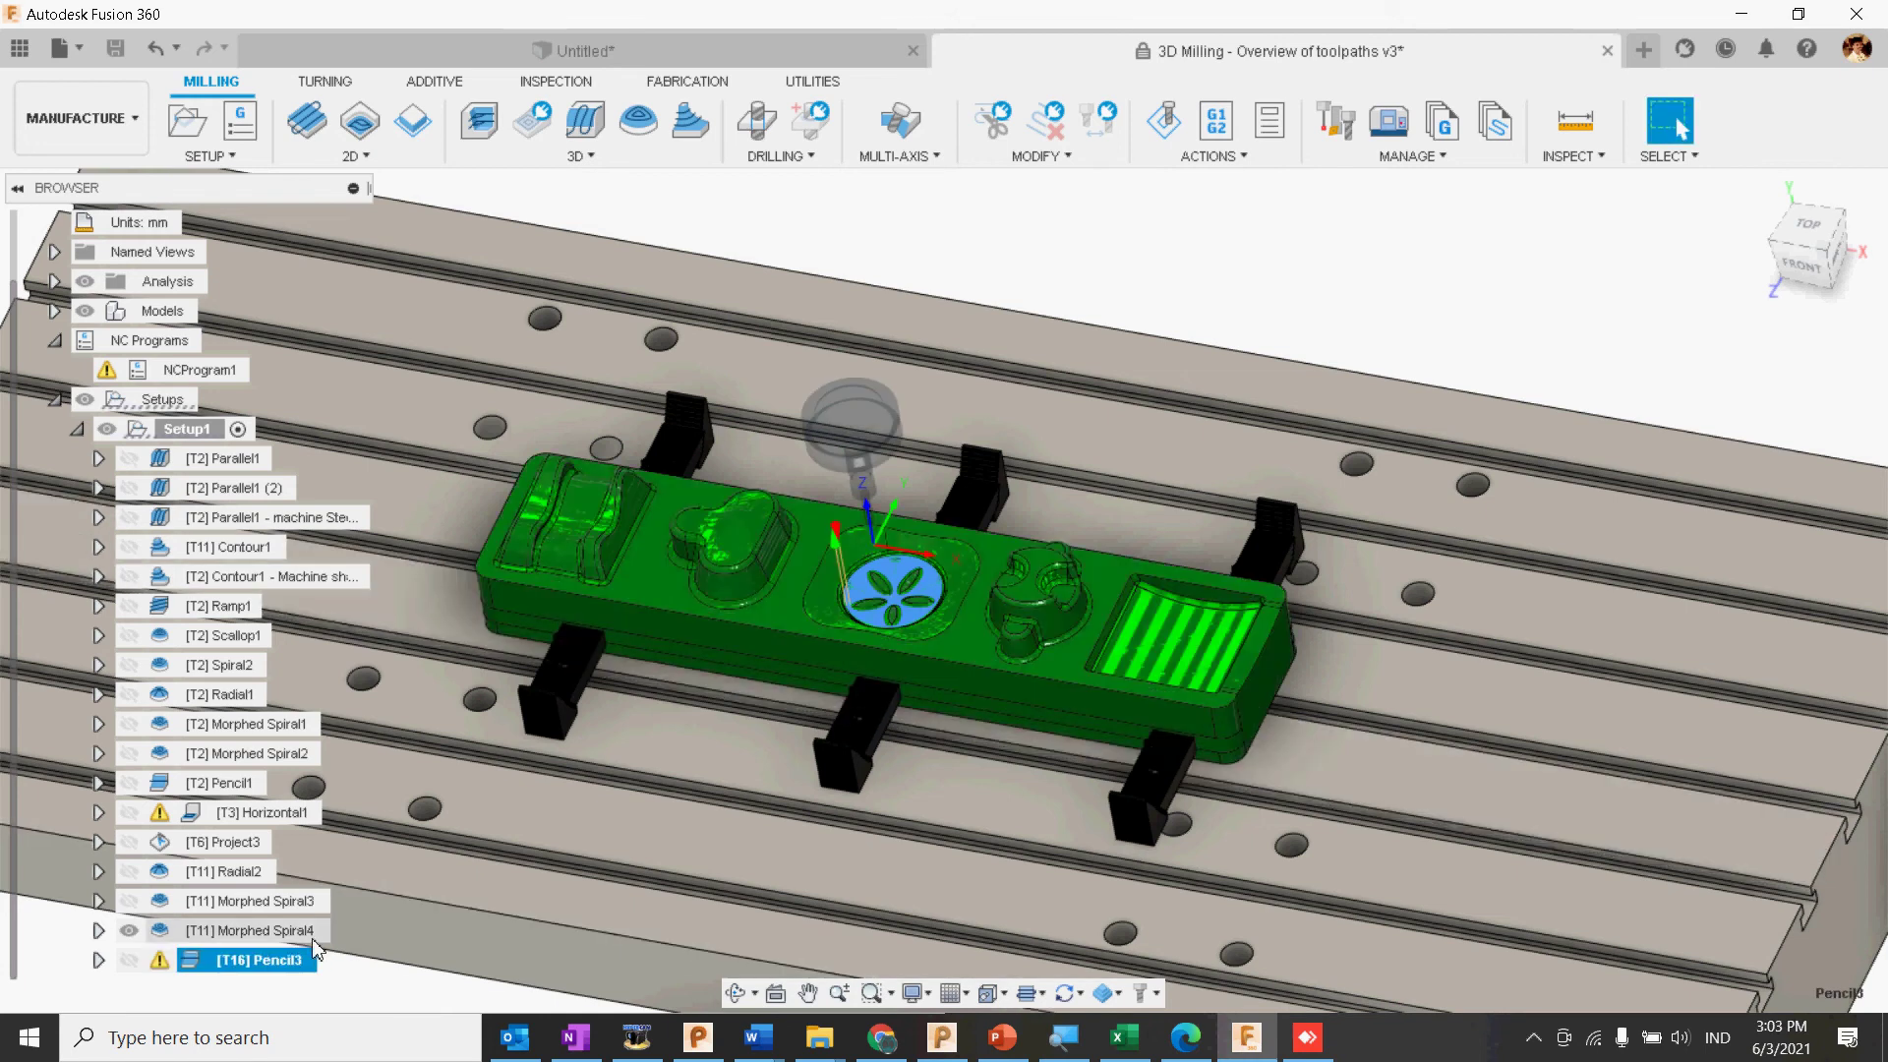
Step: Show the existing Pencil1 toolpath and inspect its path around the notched boss's base
{"action": "left_click", "coordinate": [135, 961]}
{"action": "middle_click_drag", "start_coordinate": [892, 766], "coordinate": [920, 715]}
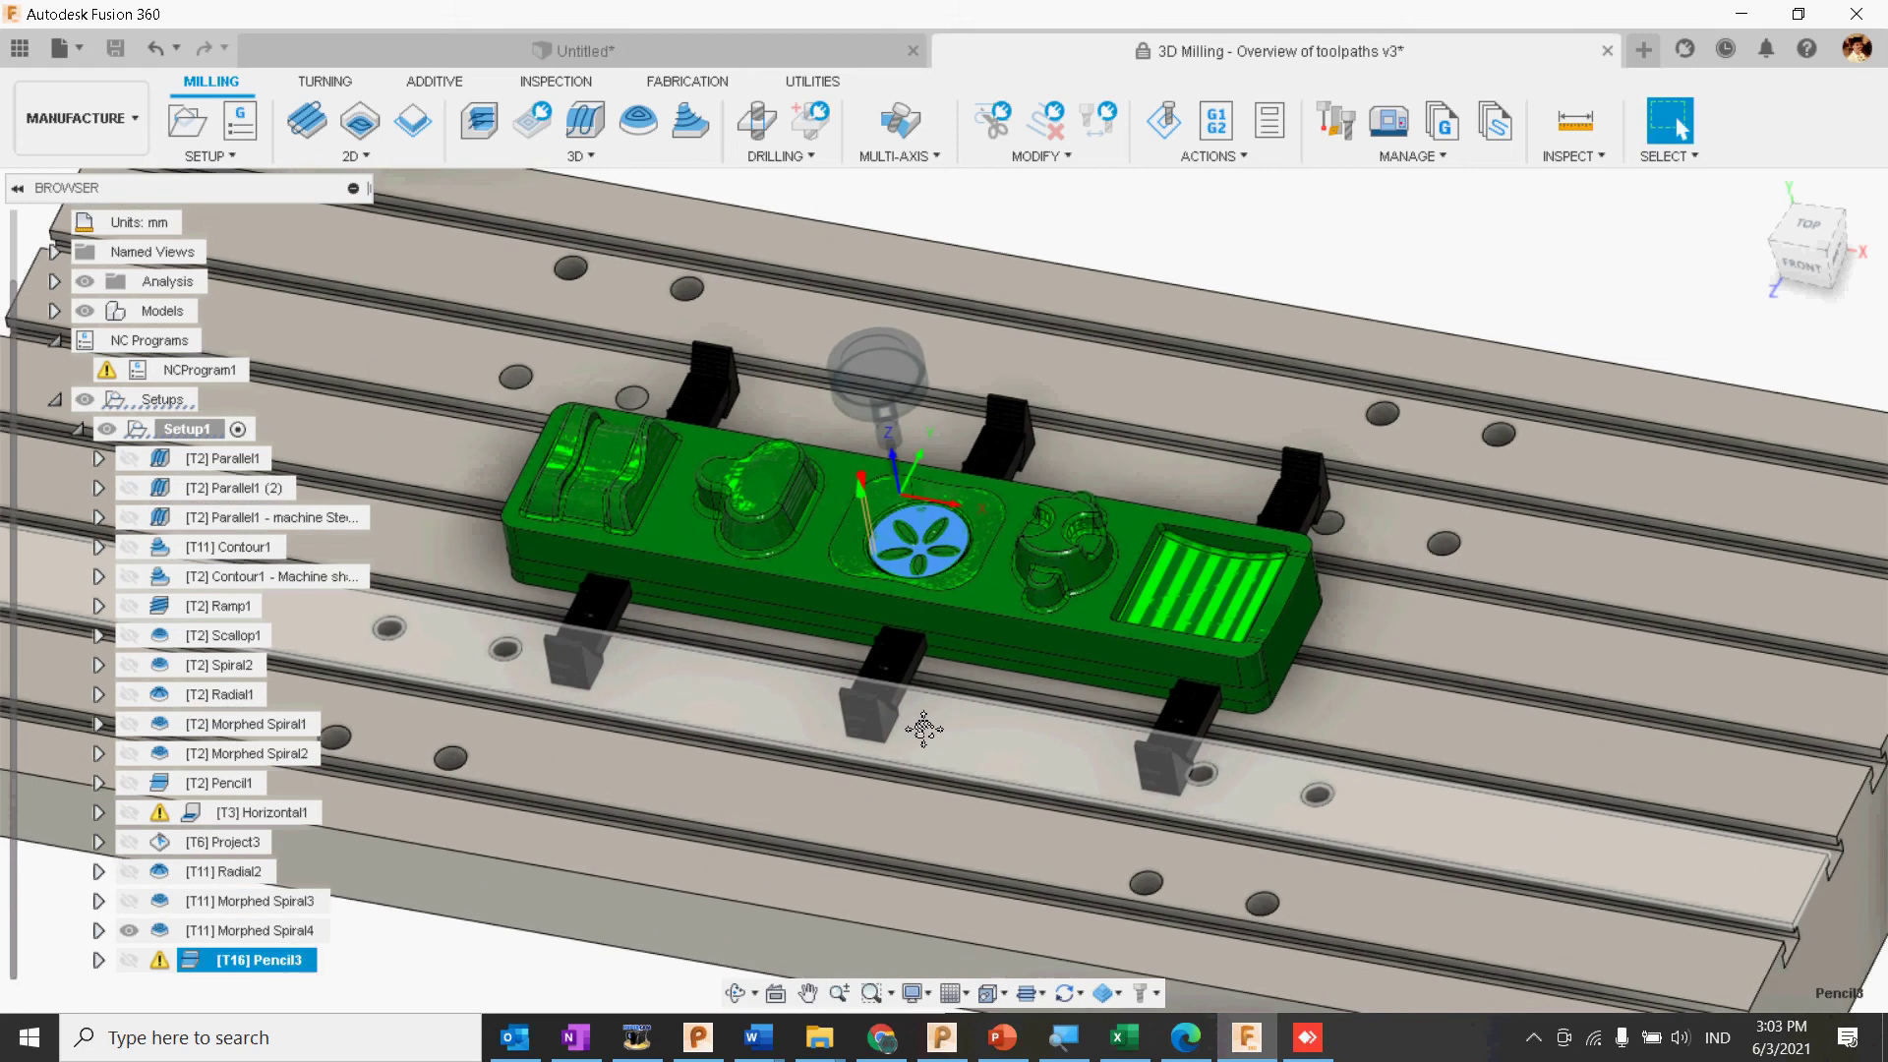
{"action": "scroll", "coordinate": [920, 715], "scroll_direction": "down", "scroll_amount": 1}
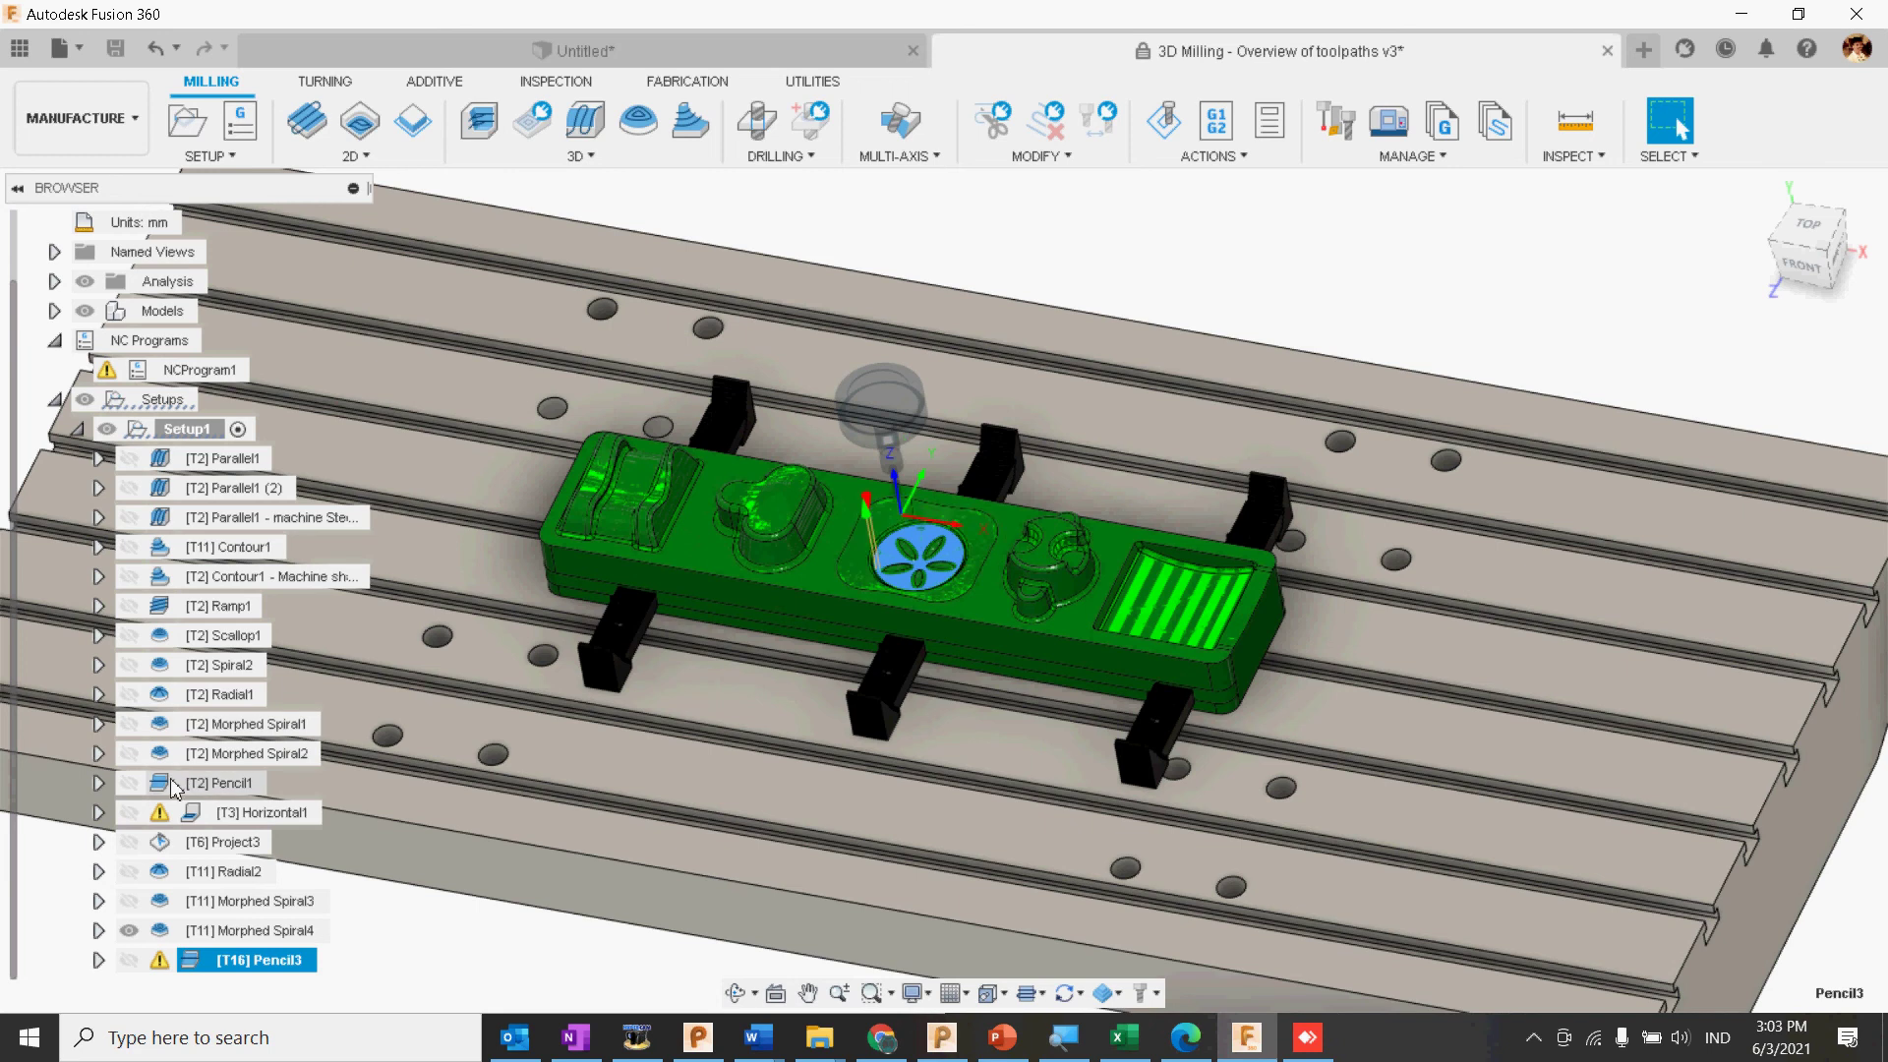
{"action": "left_click", "coordinate": [128, 783]}
{"action": "scroll", "coordinate": [1278, 600], "scroll_direction": "down", "scroll_amount": 1}
{"action": "scroll", "coordinate": [1171, 614], "scroll_direction": "up", "scroll_amount": 8}
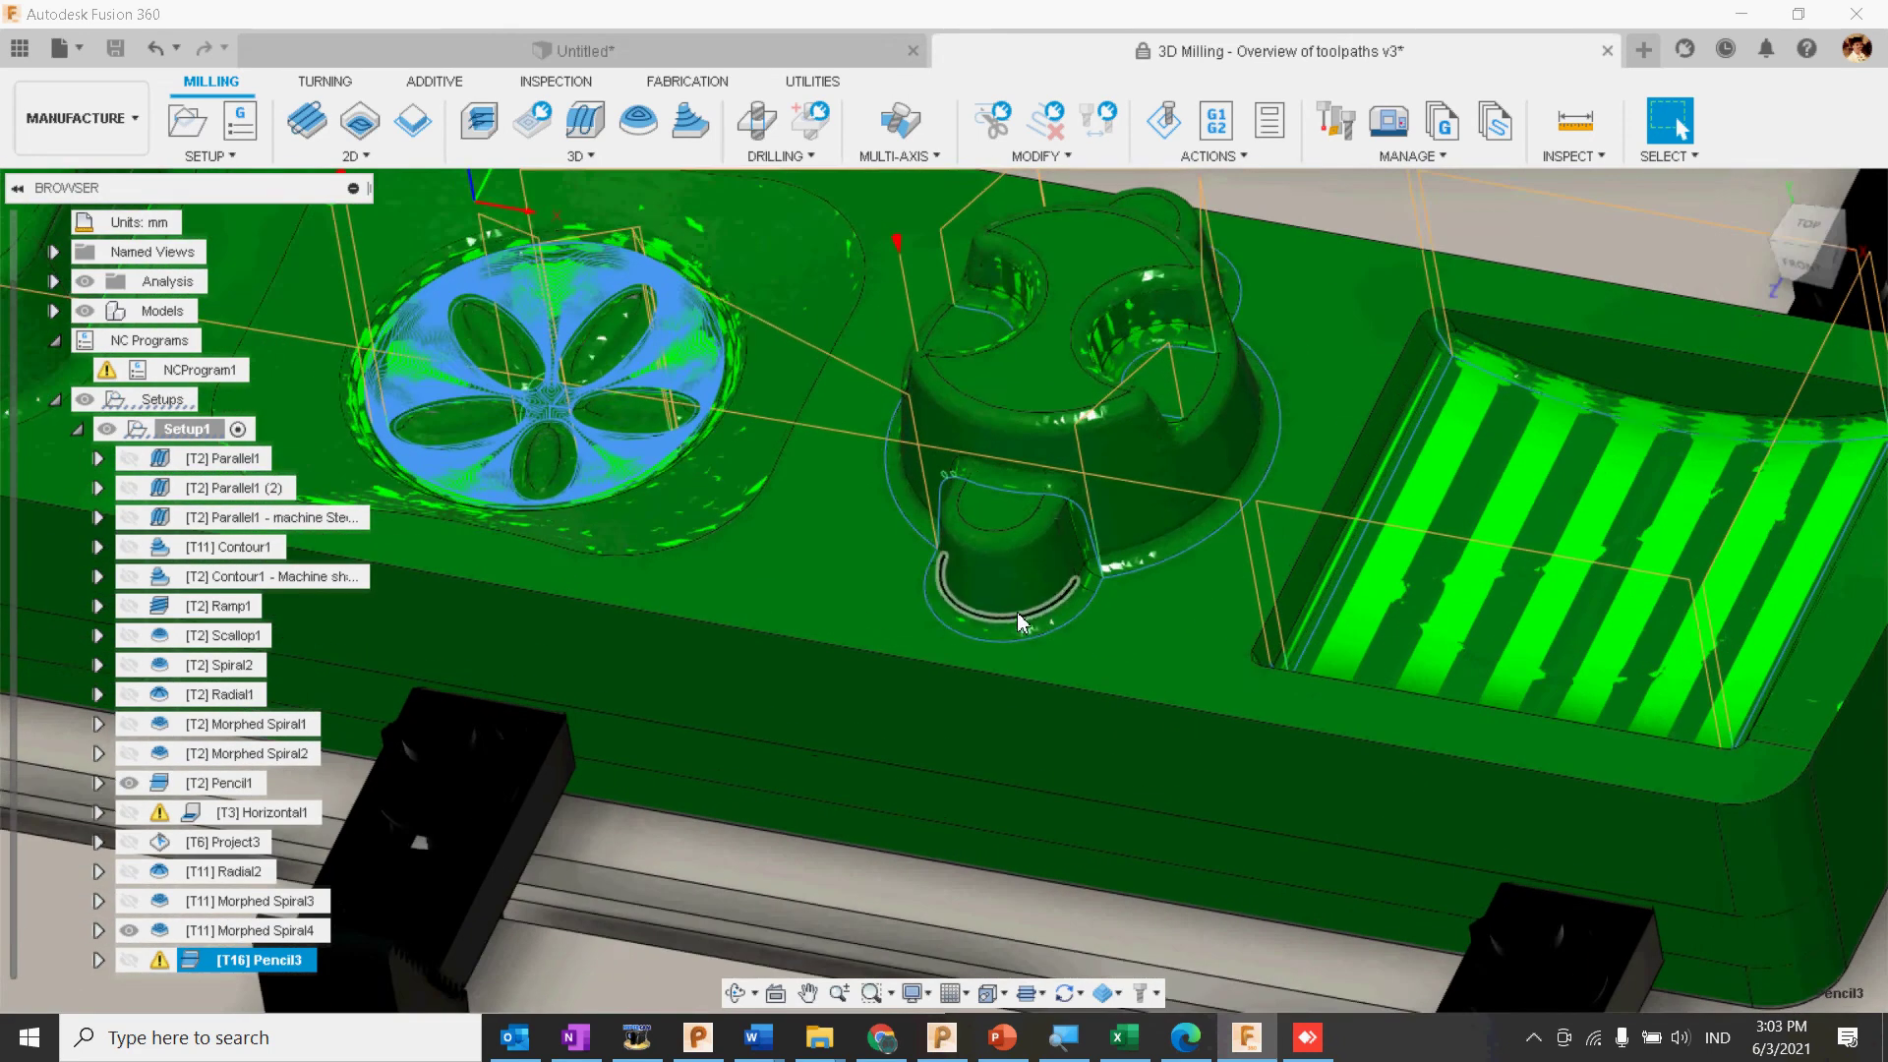
{"action": "middle_click_drag", "start_coordinate": [1018, 628], "coordinate": [1083, 531], "text": "shift"}
{"action": "scroll", "coordinate": [1087, 529], "scroll_direction": "up", "scroll_amount": 3}
{"action": "scroll", "coordinate": [1089, 523], "scroll_direction": "up", "scroll_amount": 3}
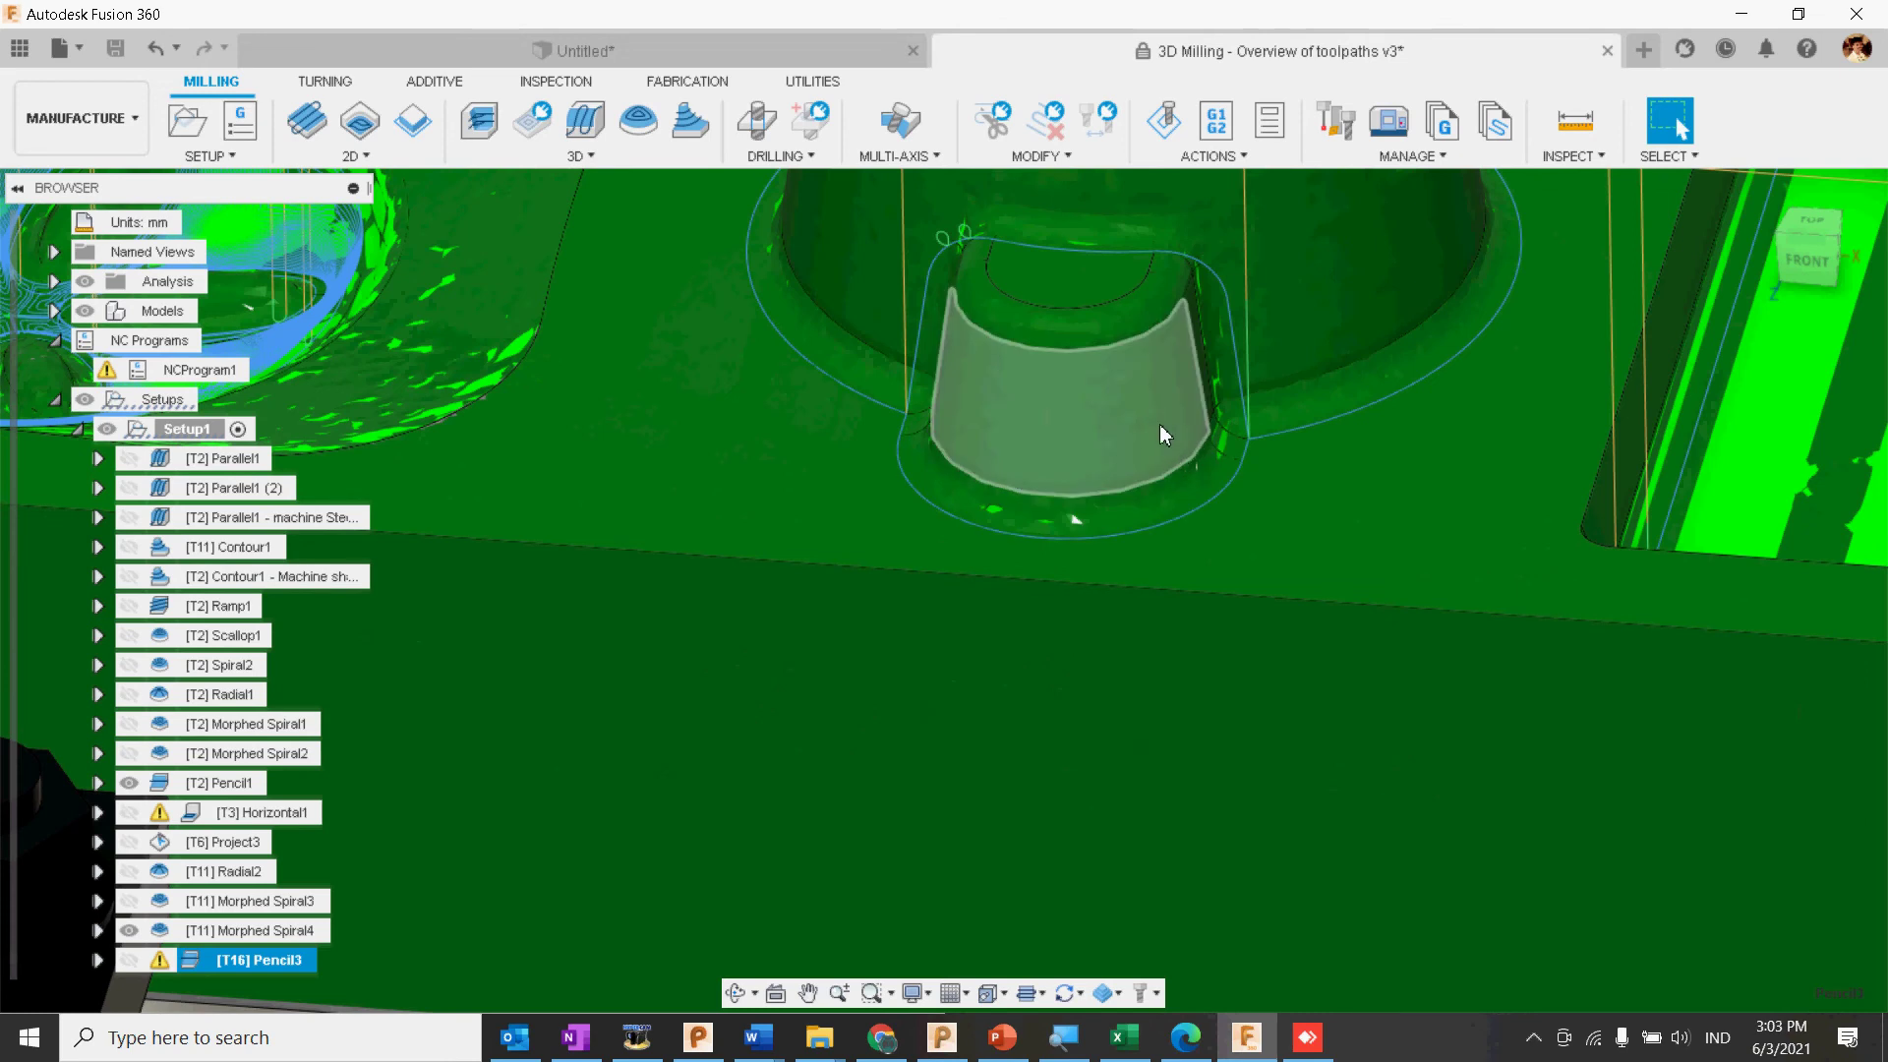
{"action": "scroll", "coordinate": [1157, 425], "scroll_direction": "down", "scroll_amount": 6}
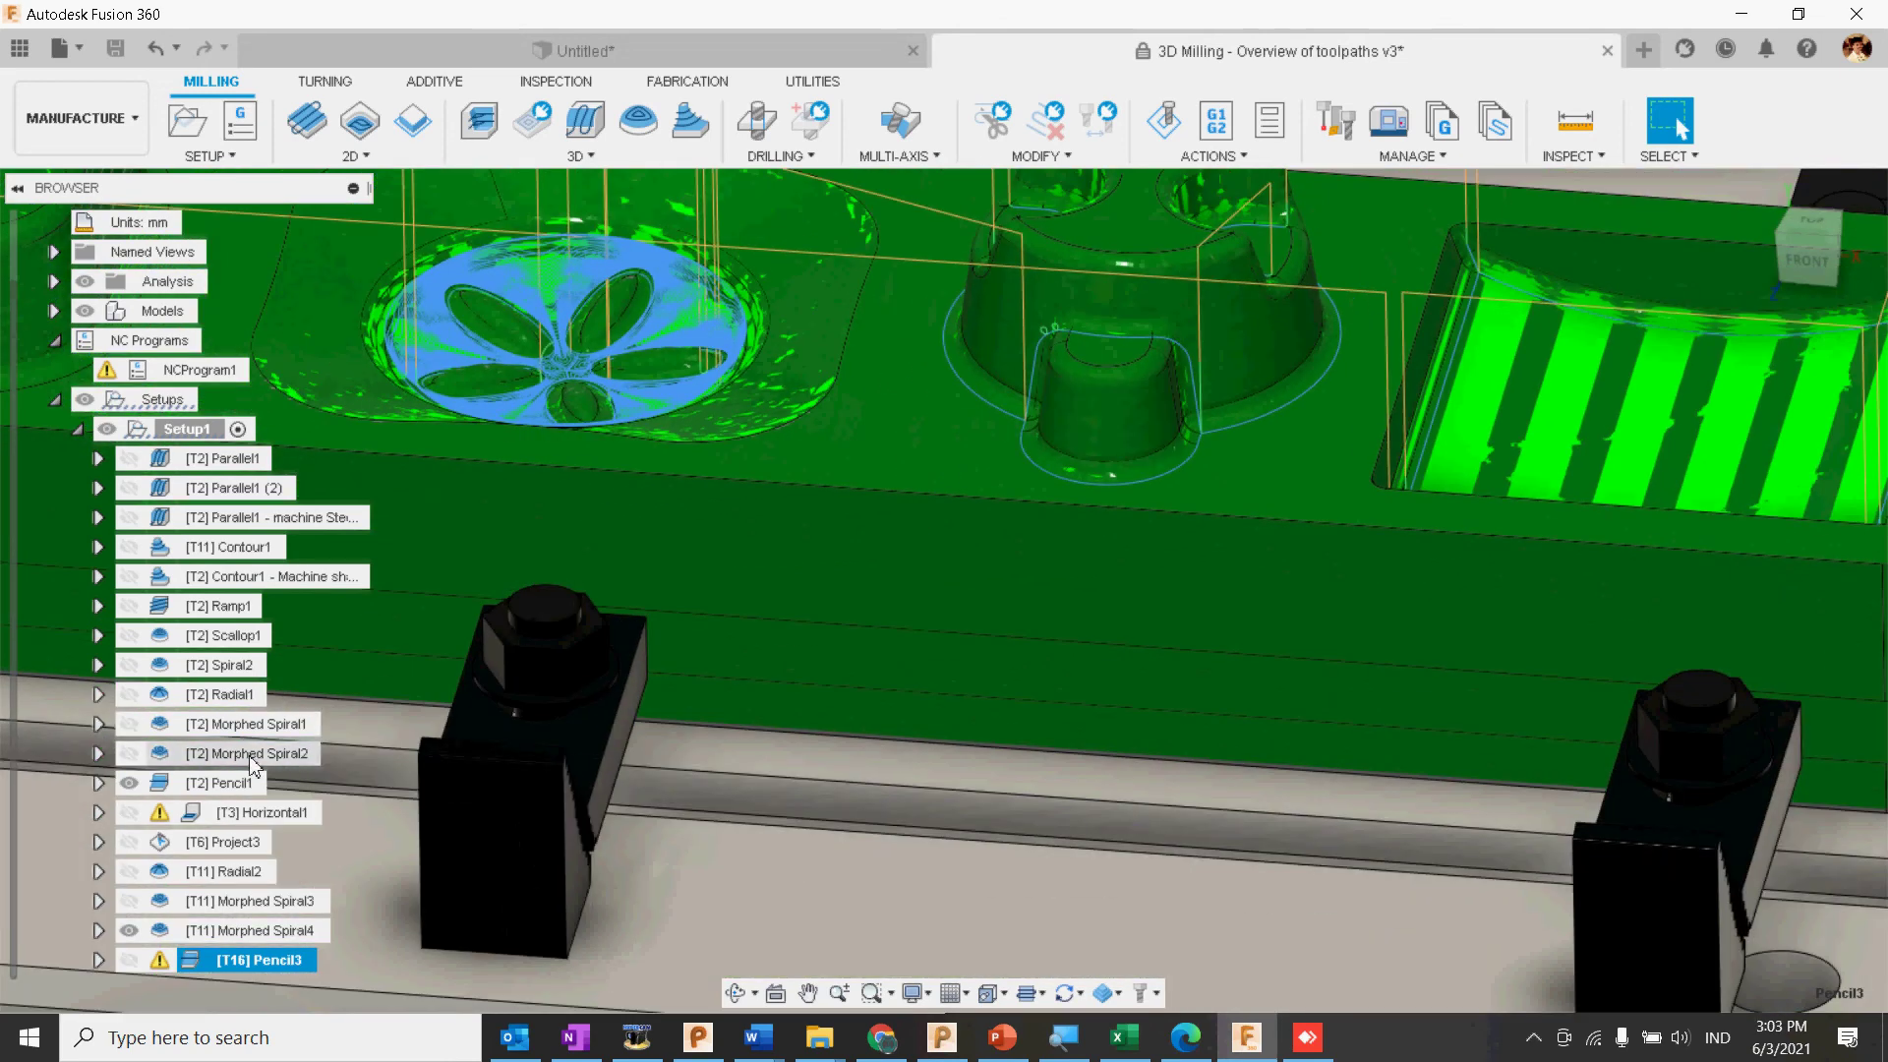
Step: Open the Pencil1 operation, review its tool, geometry, heights, passes and linking settings, and leave without changes
{"action": "double_click", "coordinate": [178, 795]}
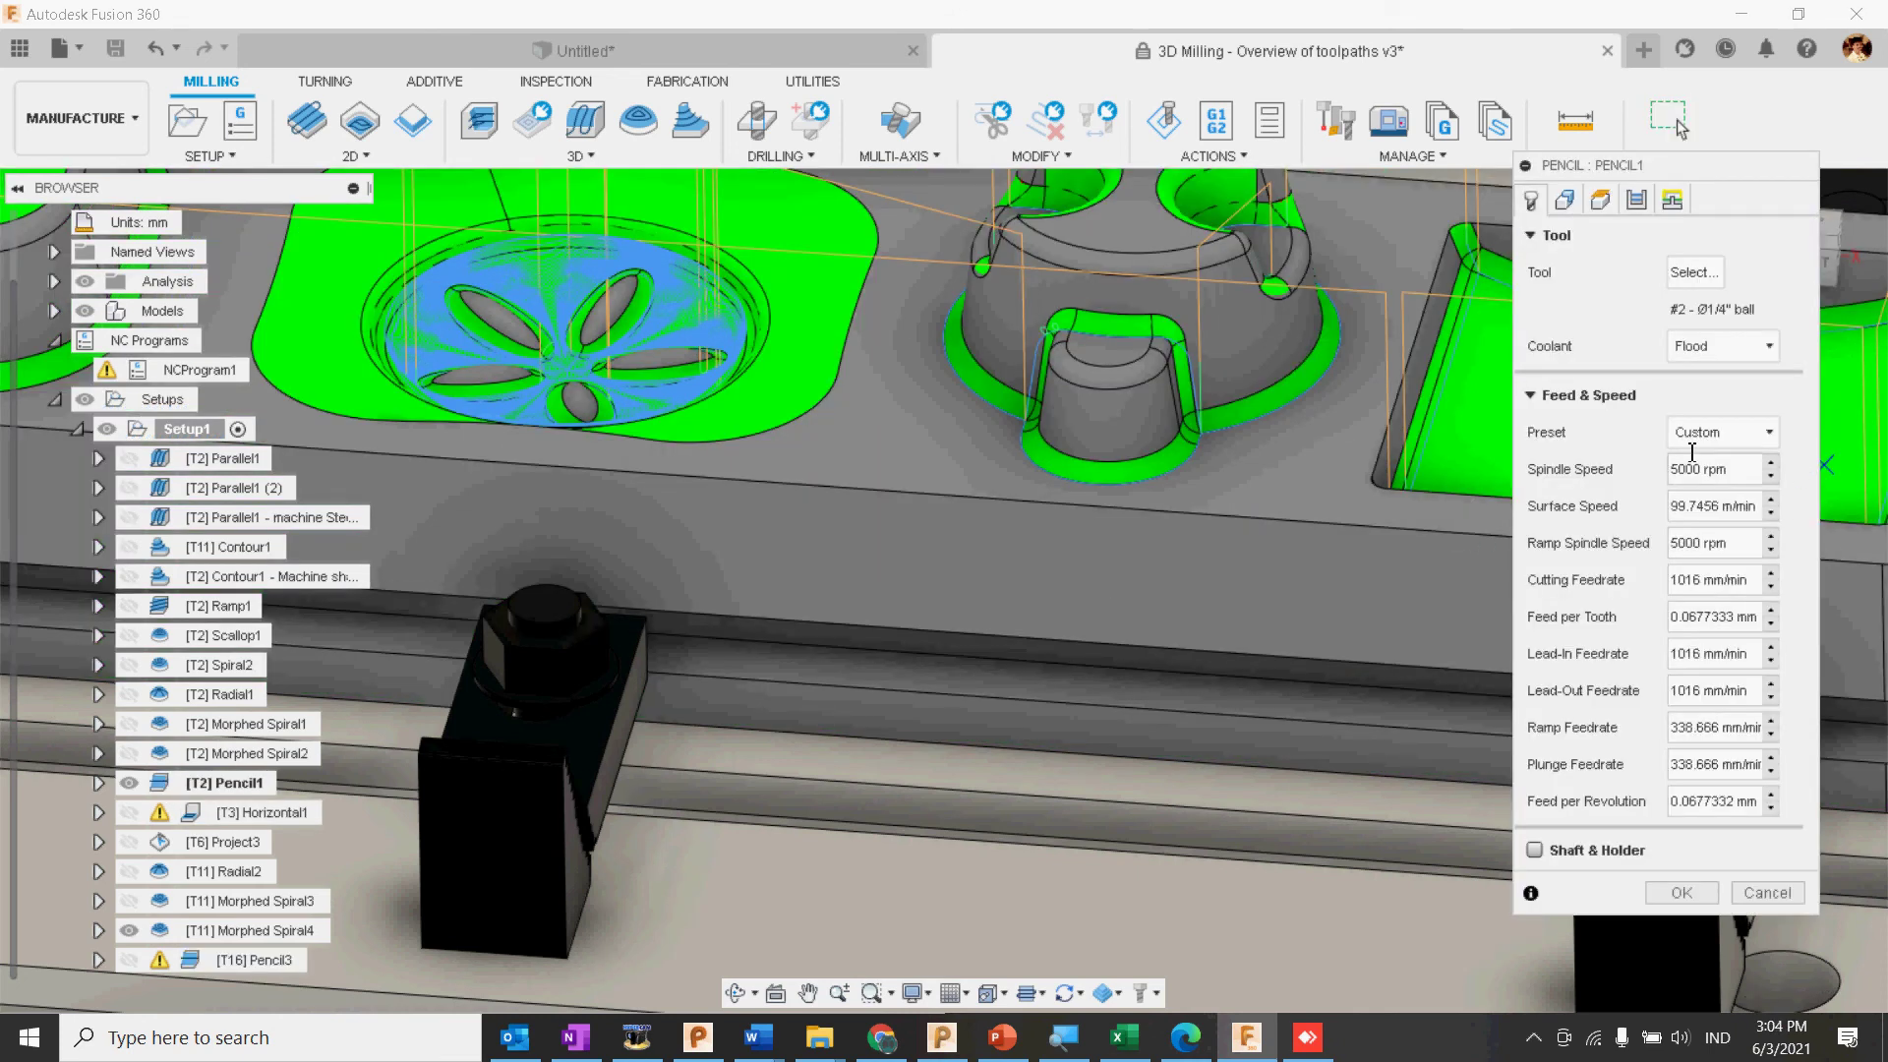
{"action": "left_click", "coordinate": [1565, 201]}
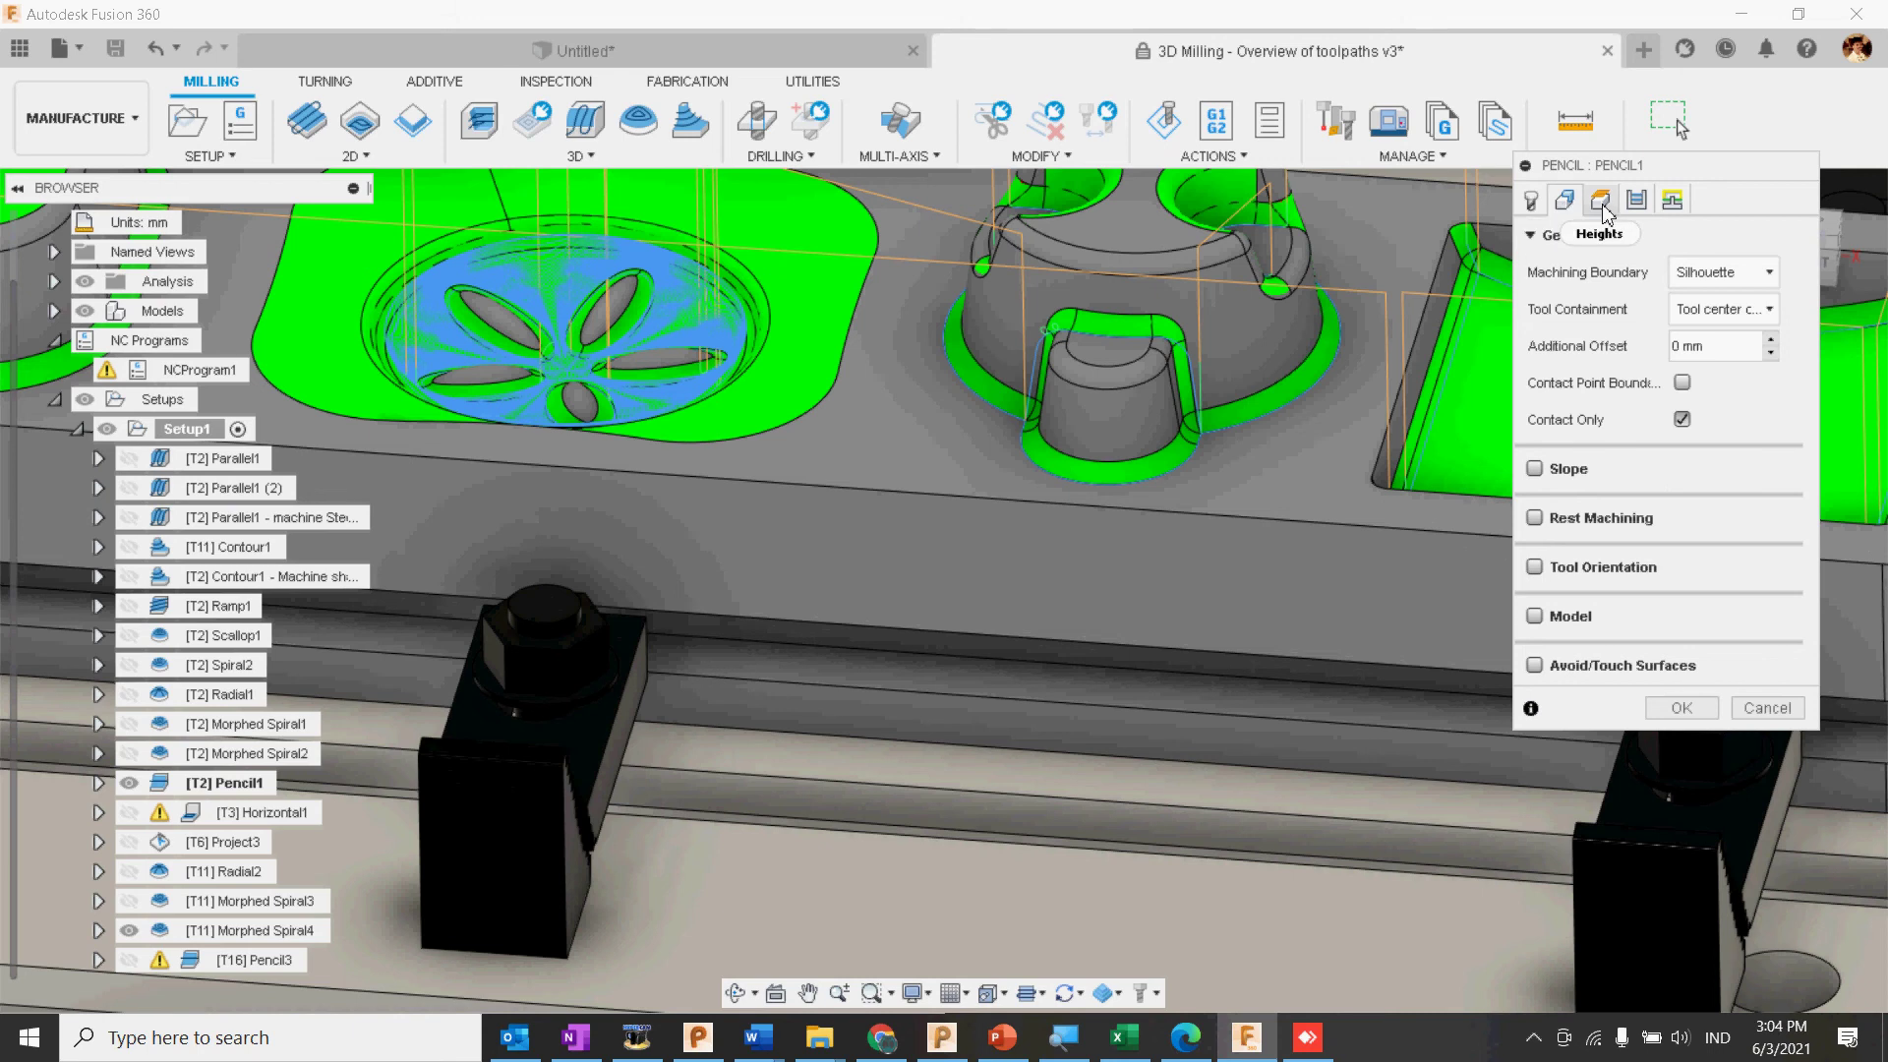
{"action": "left_click", "coordinate": [1602, 201]}
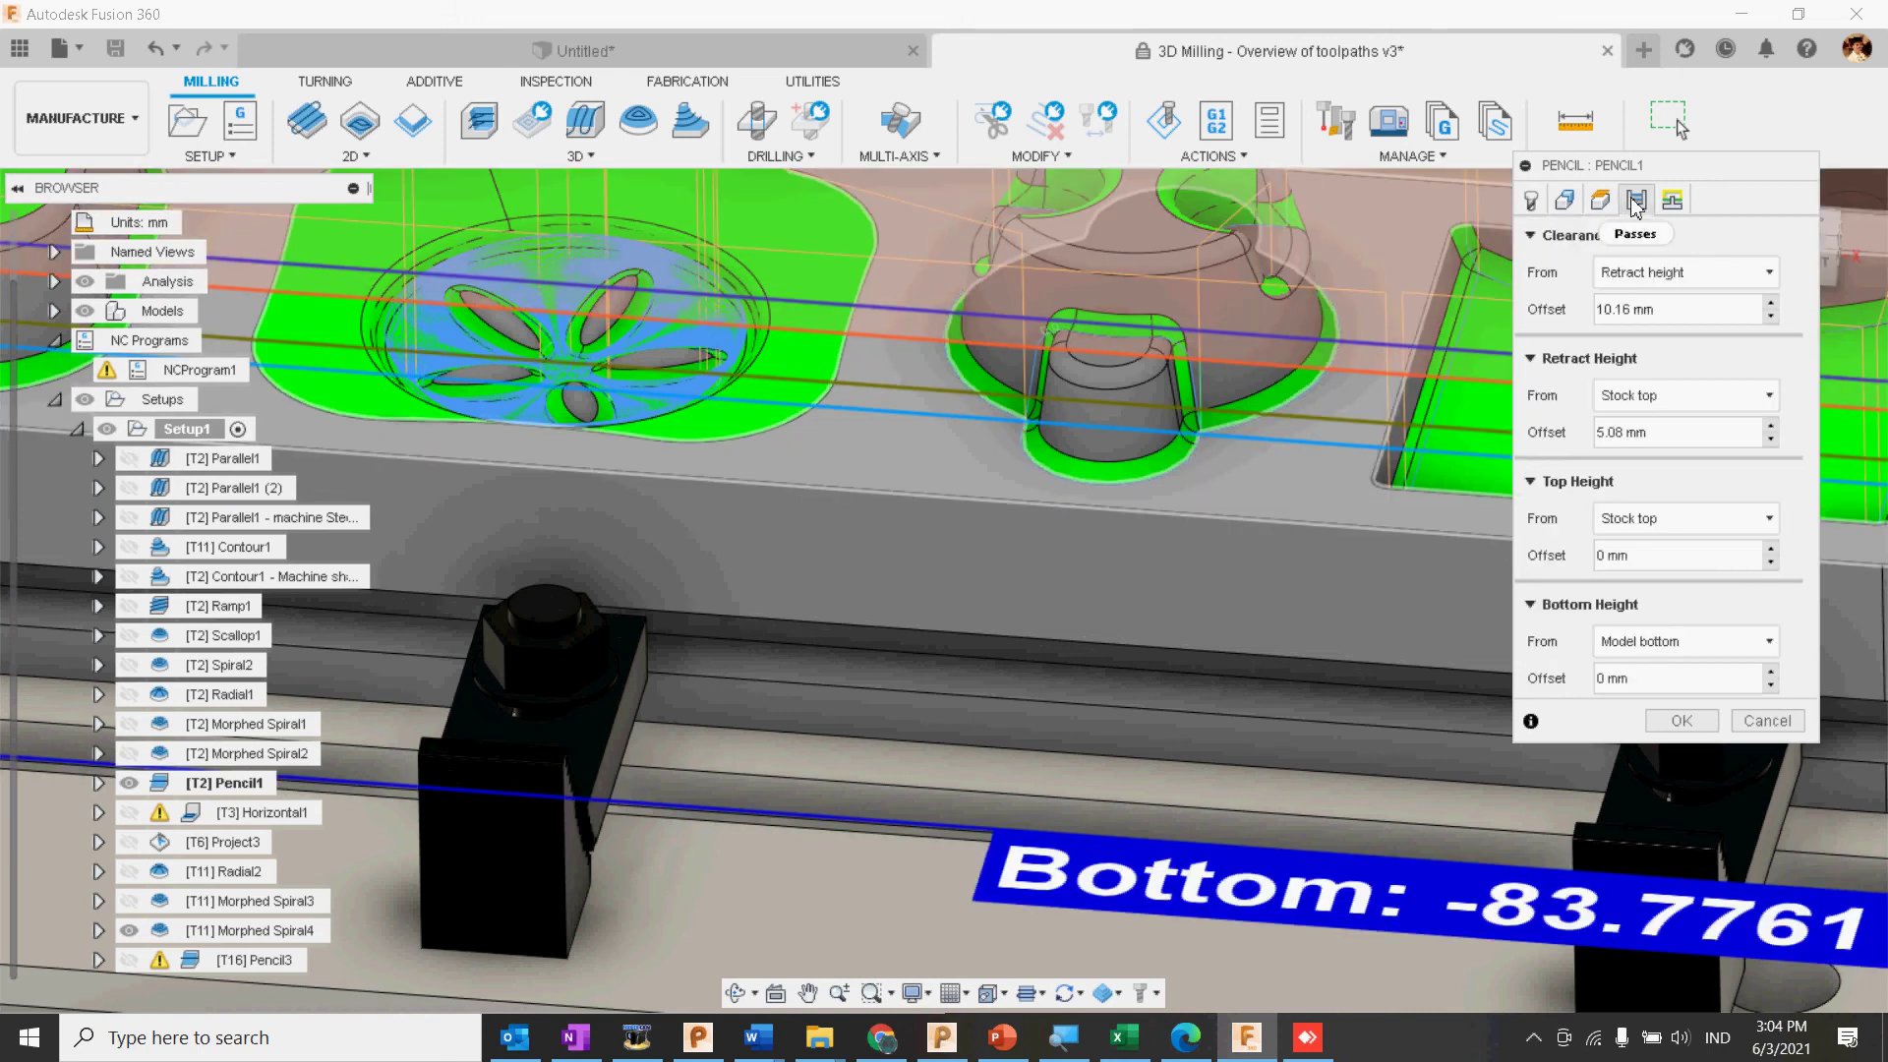
{"action": "left_click", "coordinate": [1636, 201]}
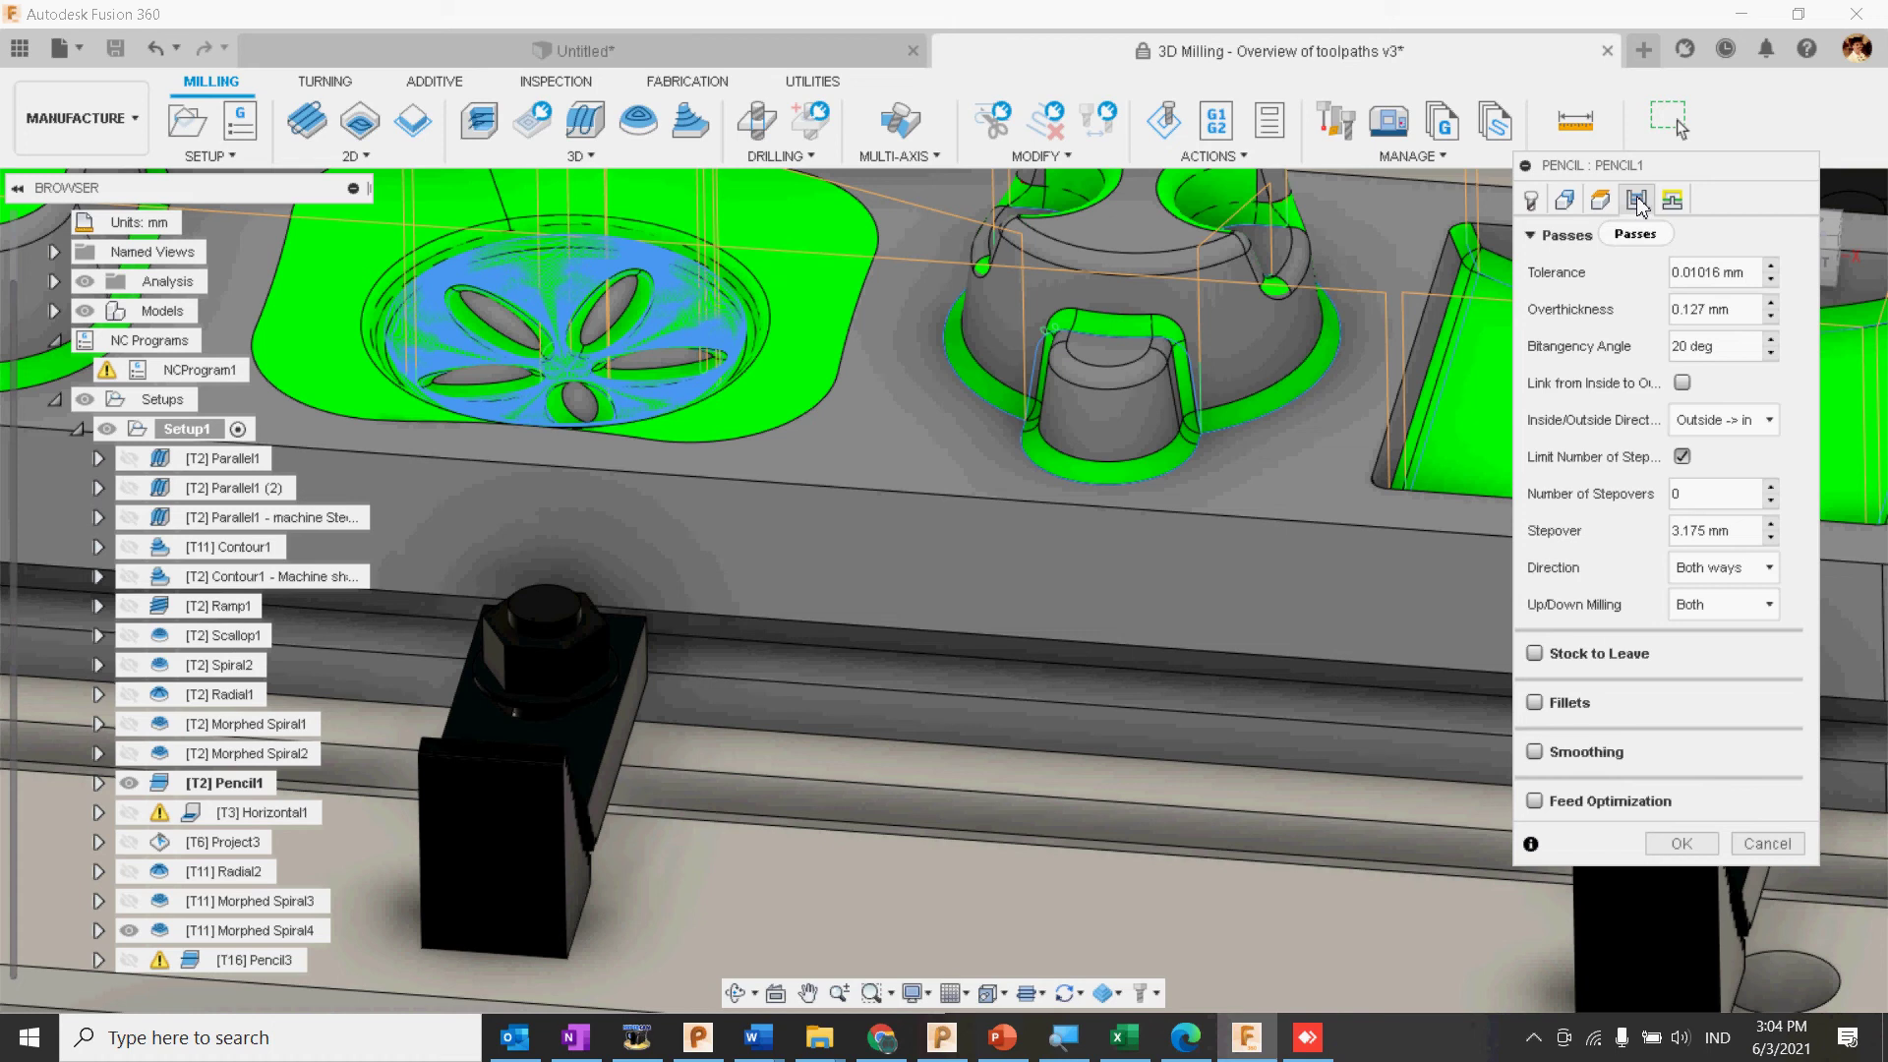
{"action": "left_click", "coordinate": [1672, 200]}
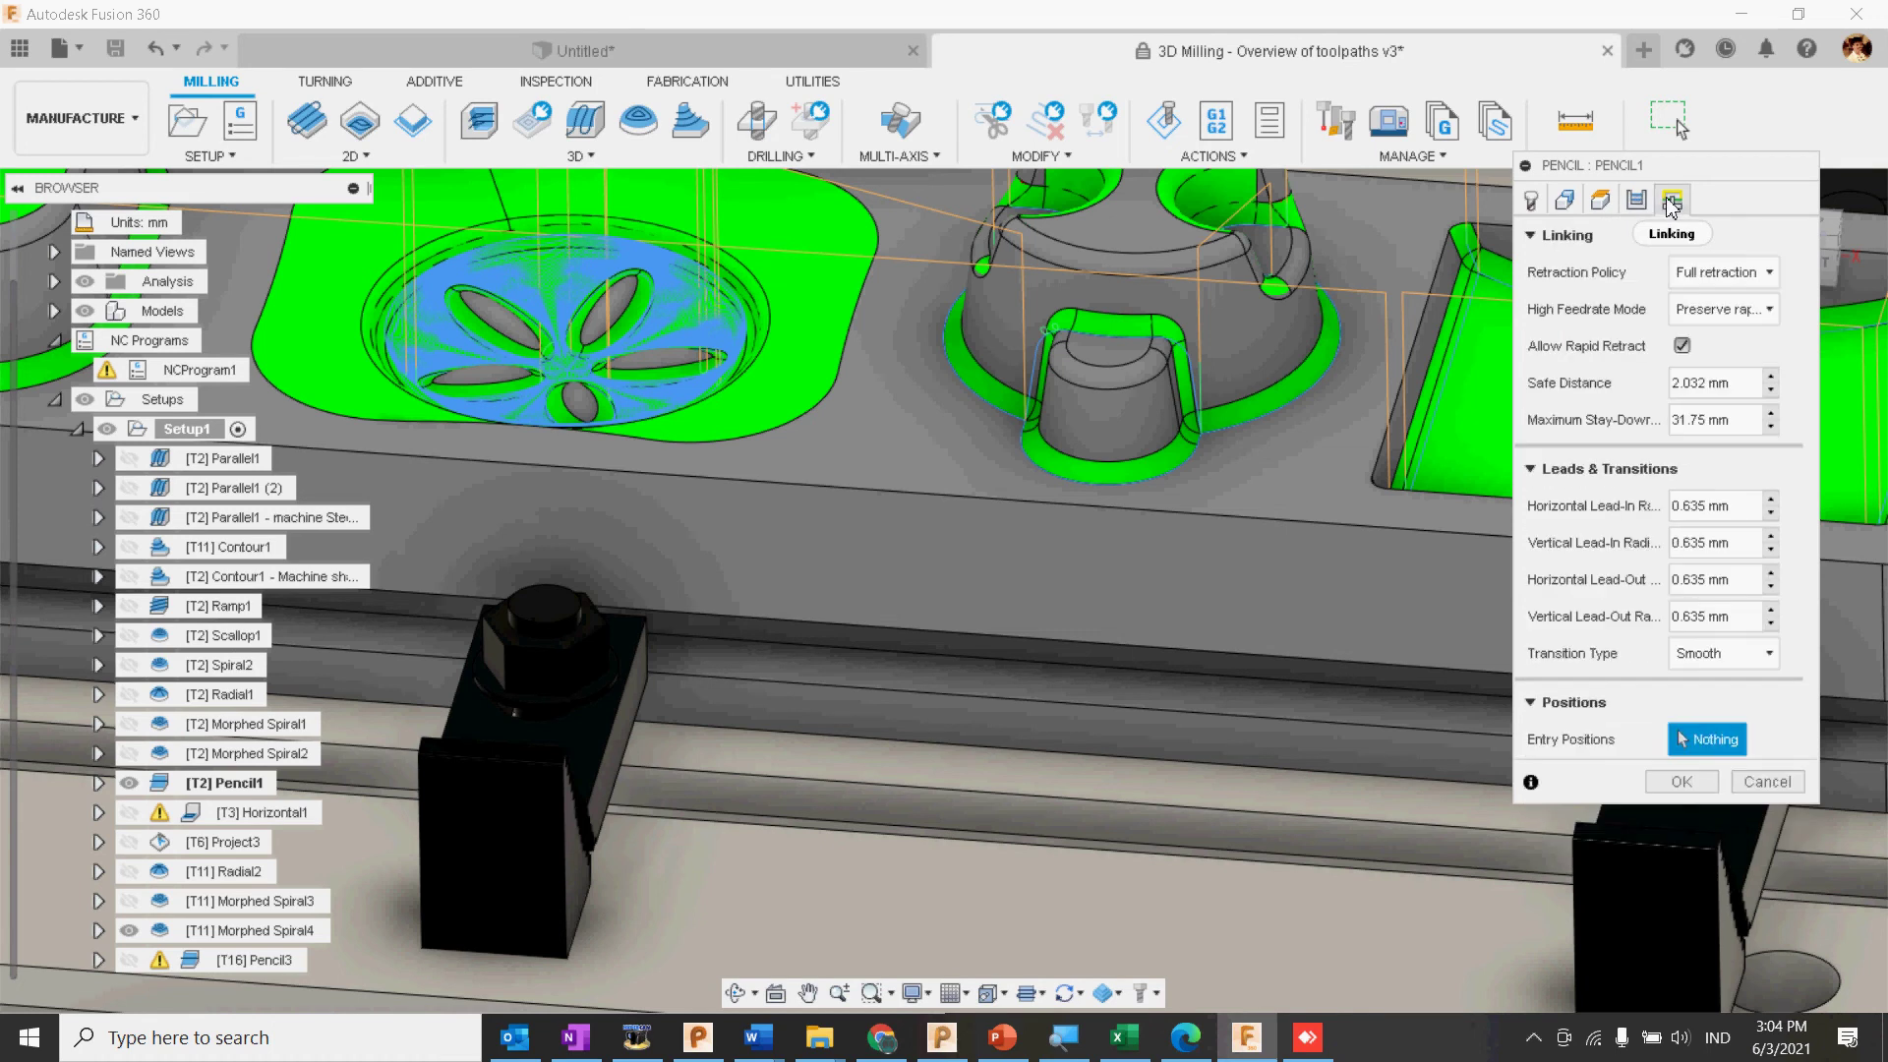
{"action": "left_click", "coordinate": [1745, 784]}
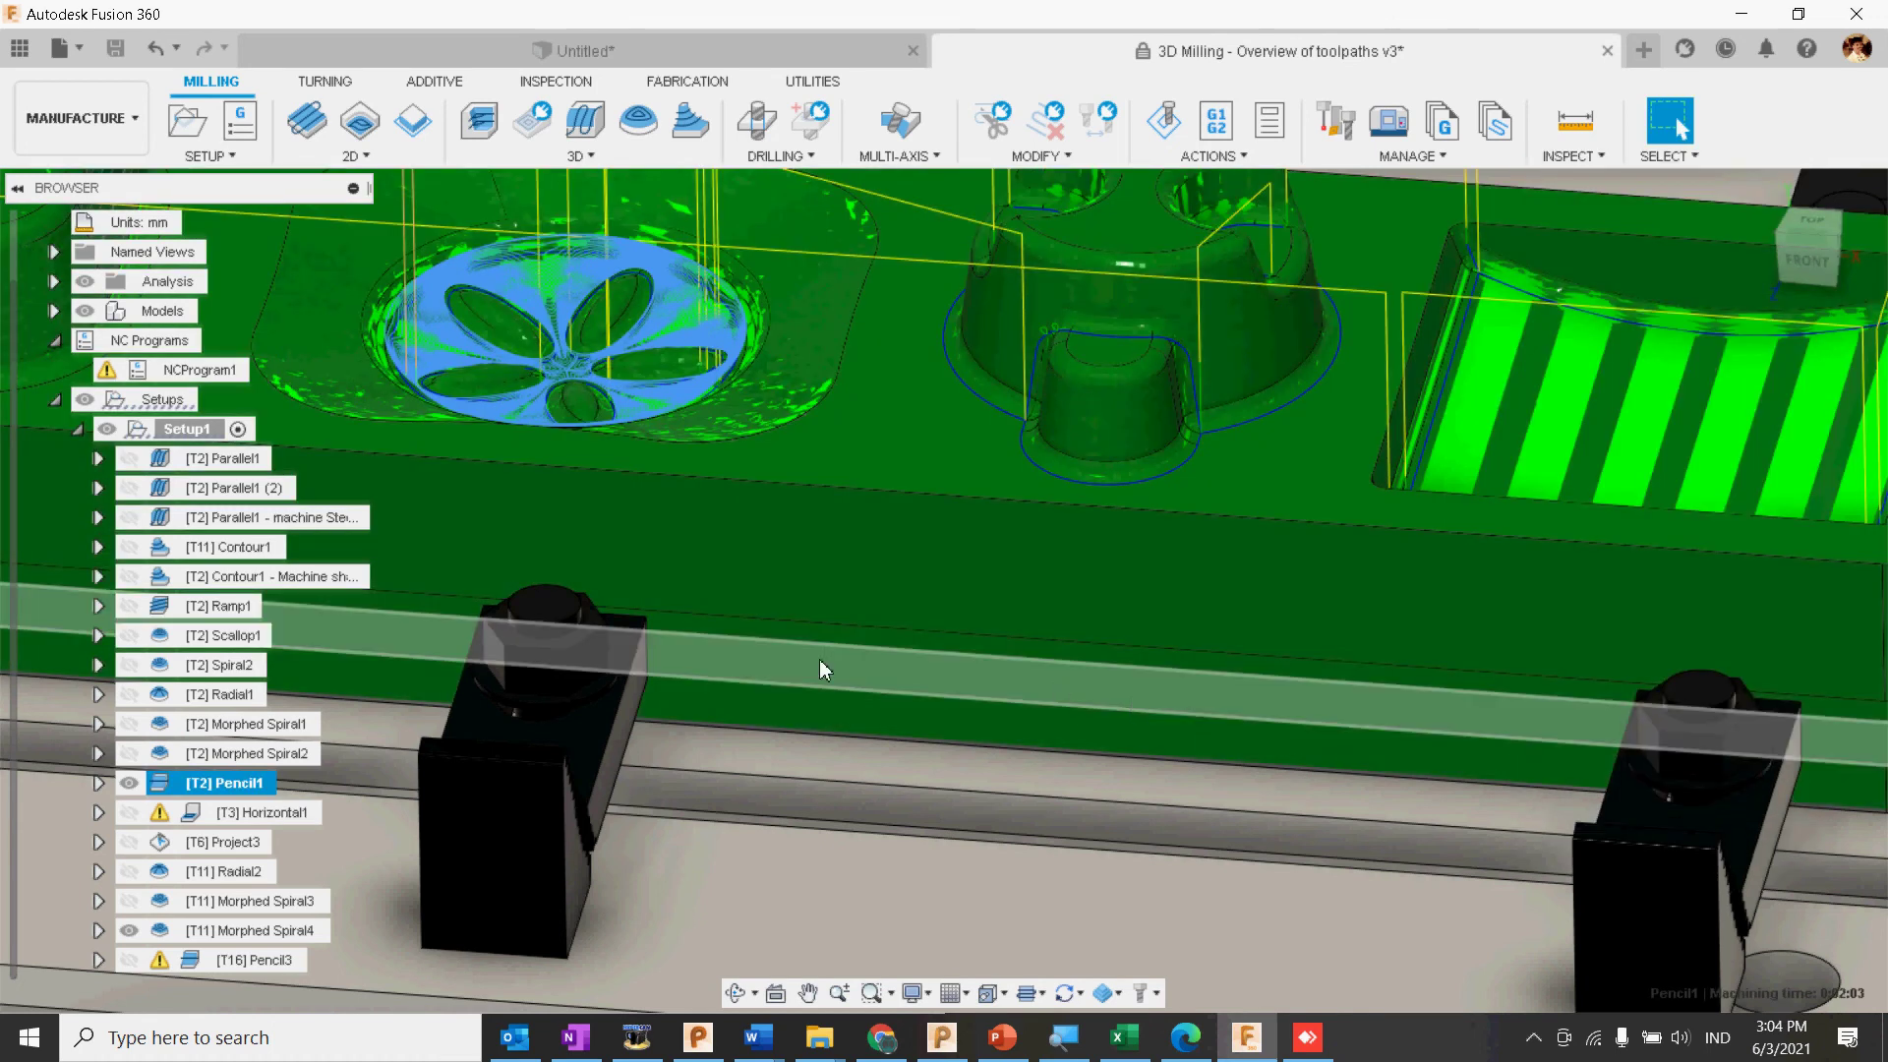
Step: Inspect the existing Horizontal1 toolpath and pick the block's flat face that this strategy machines
{"action": "left_click", "coordinate": [276, 812]}
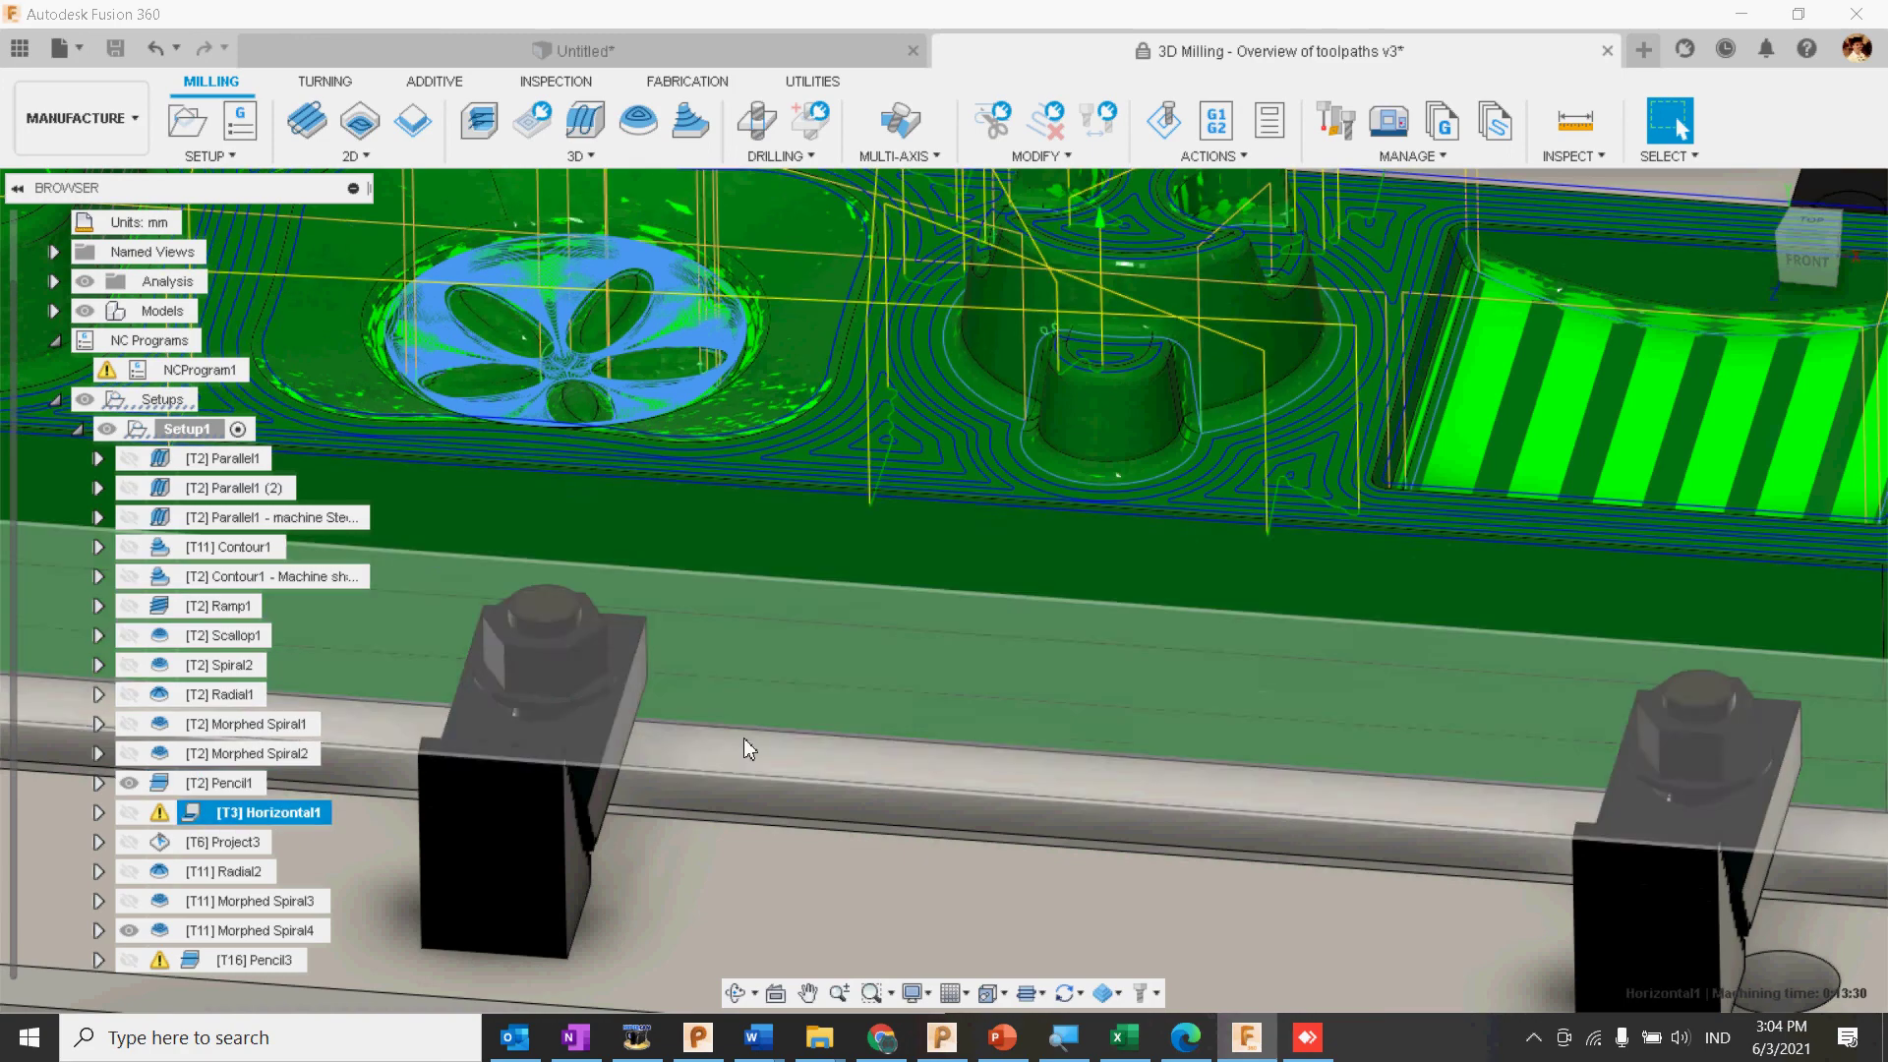
{"action": "middle_click_drag", "start_coordinate": [1239, 603], "coordinate": [576, 390], "text": "shift"}
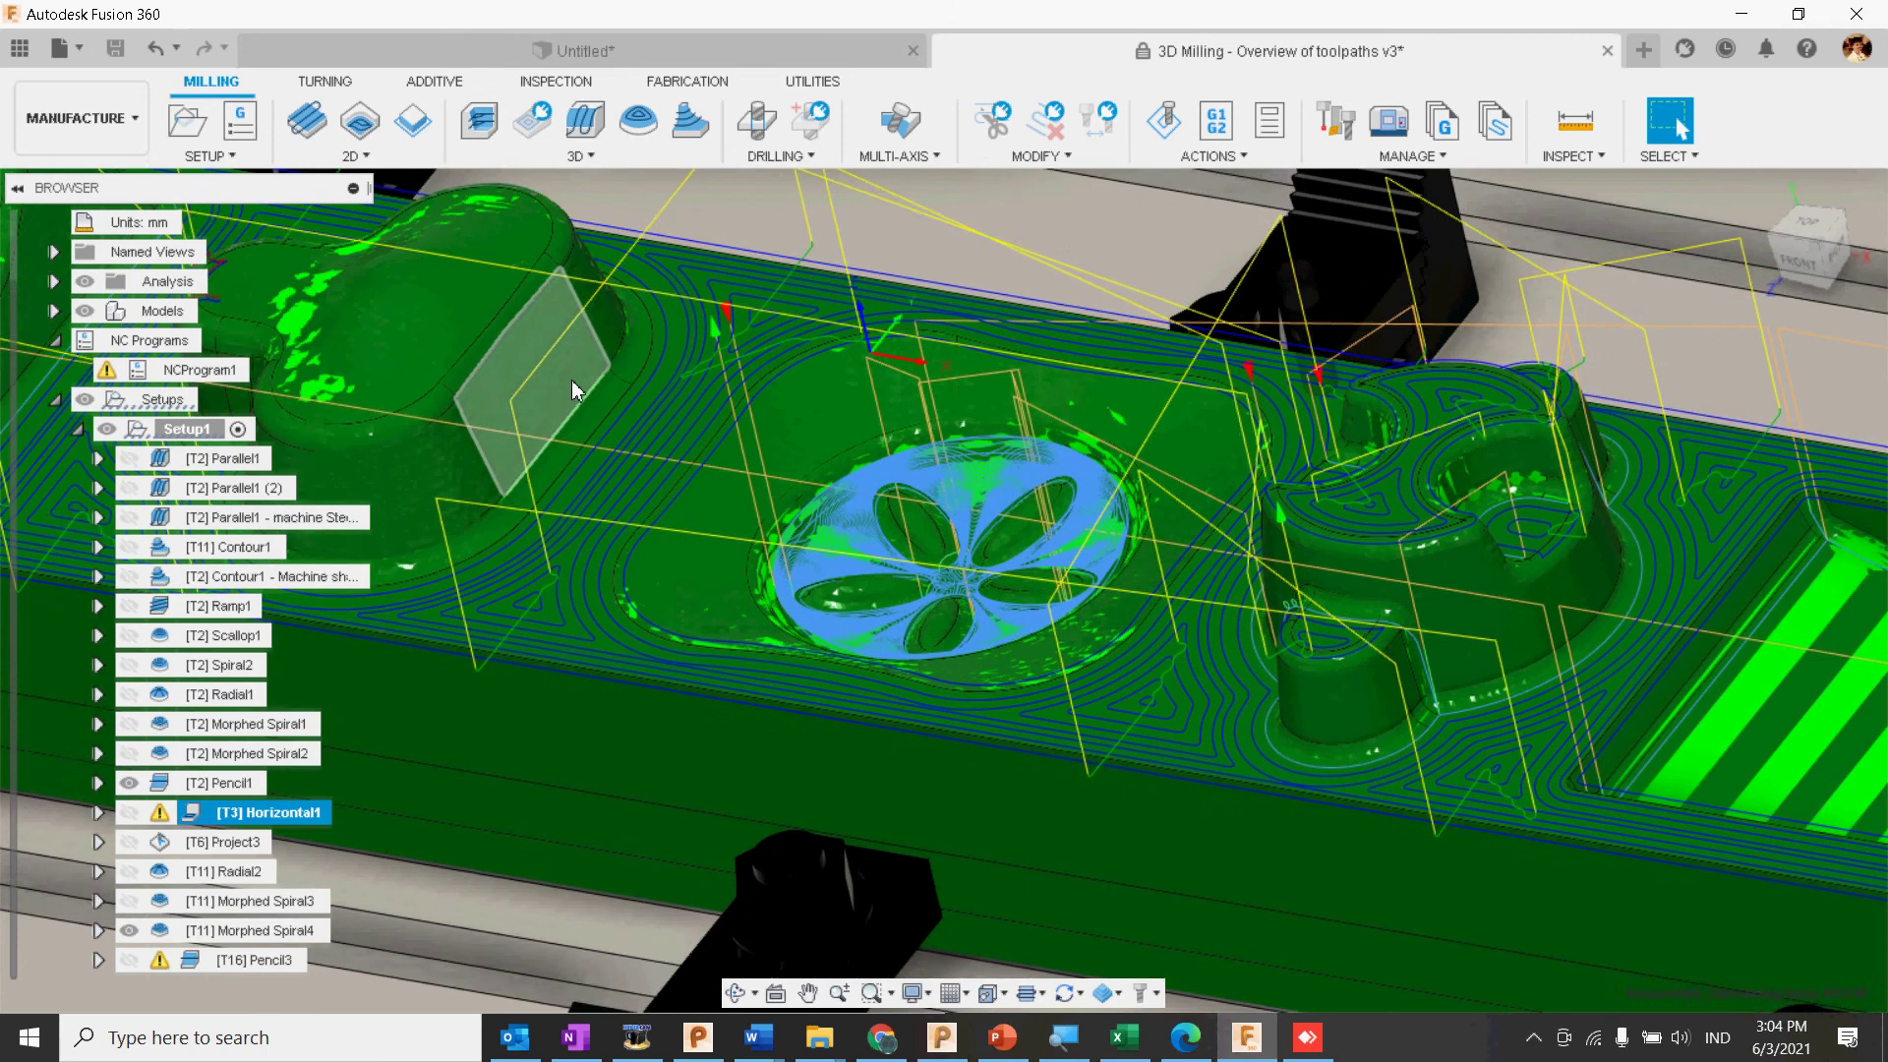
{"action": "scroll", "coordinate": [920, 239], "scroll_direction": "down", "scroll_amount": 1}
{"action": "left_click", "coordinate": [980, 217]}
{"action": "middle_click_drag", "start_coordinate": [631, 266], "coordinate": [580, 346]}
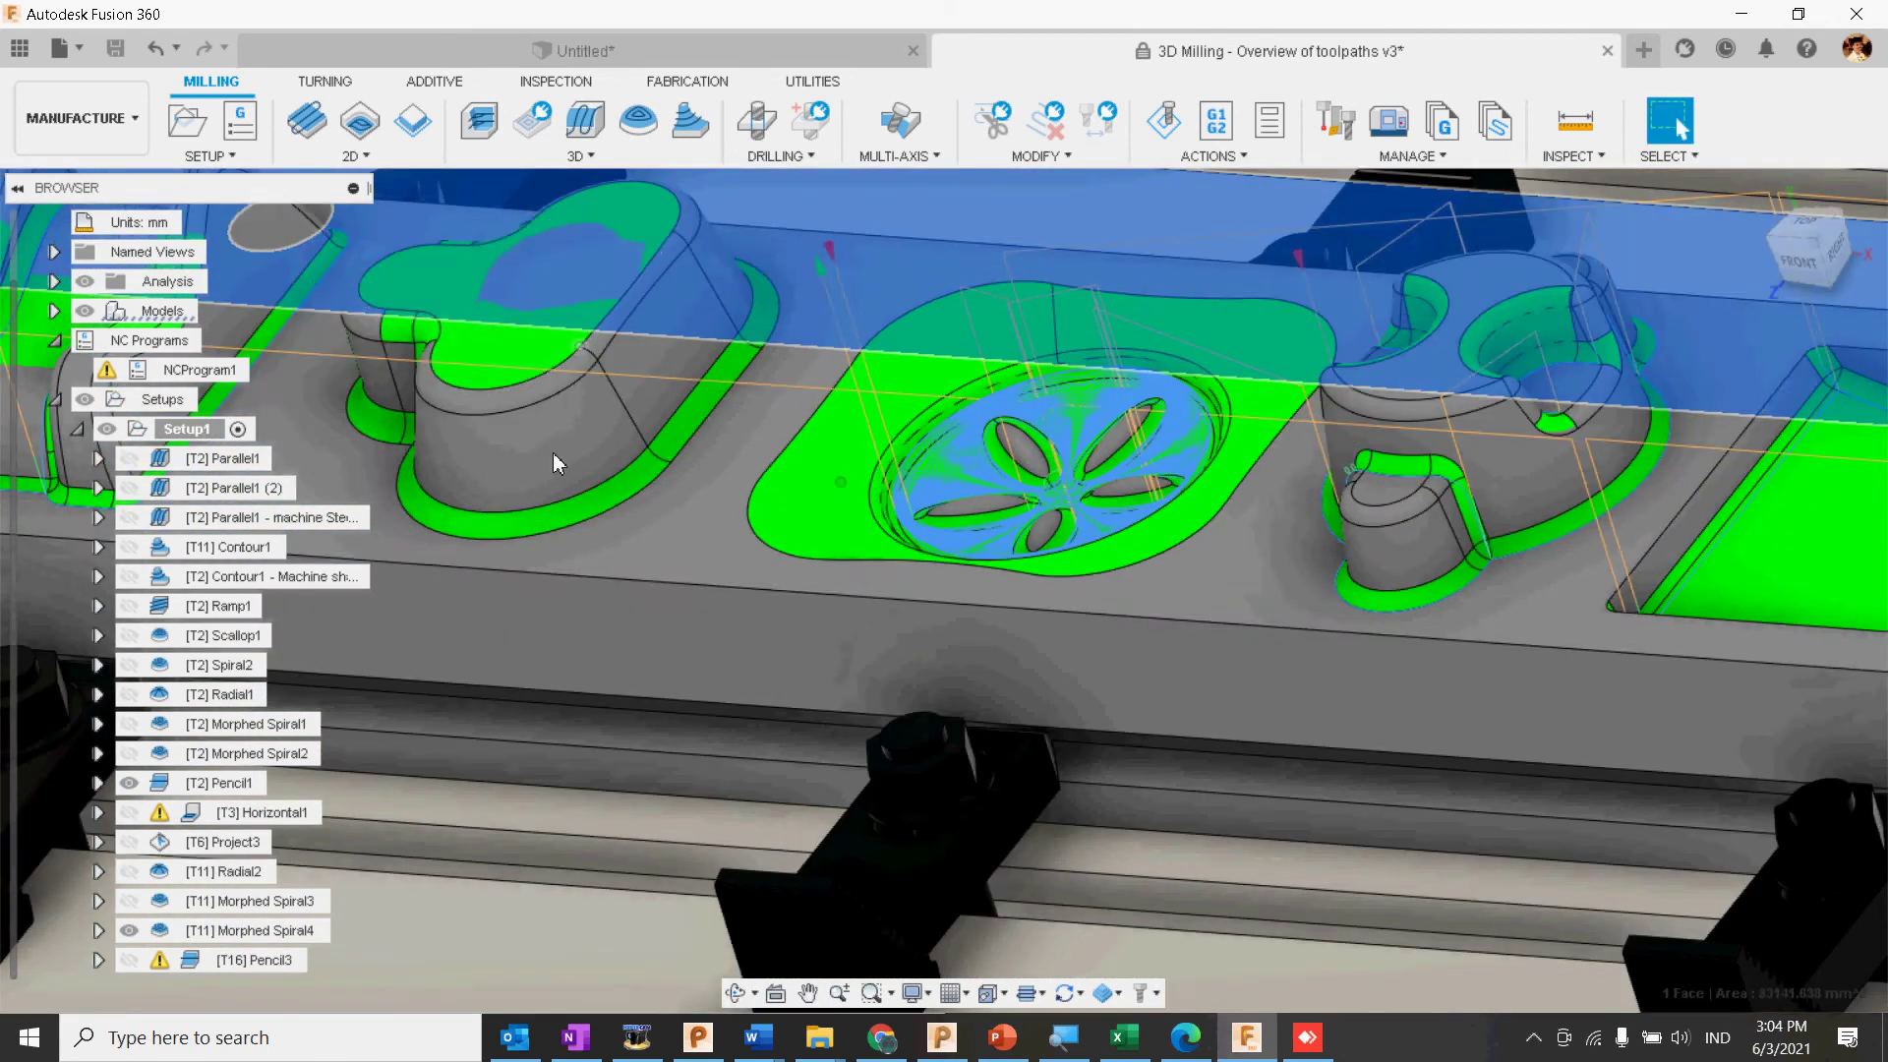
{"action": "left_click", "coordinate": [689, 486]}
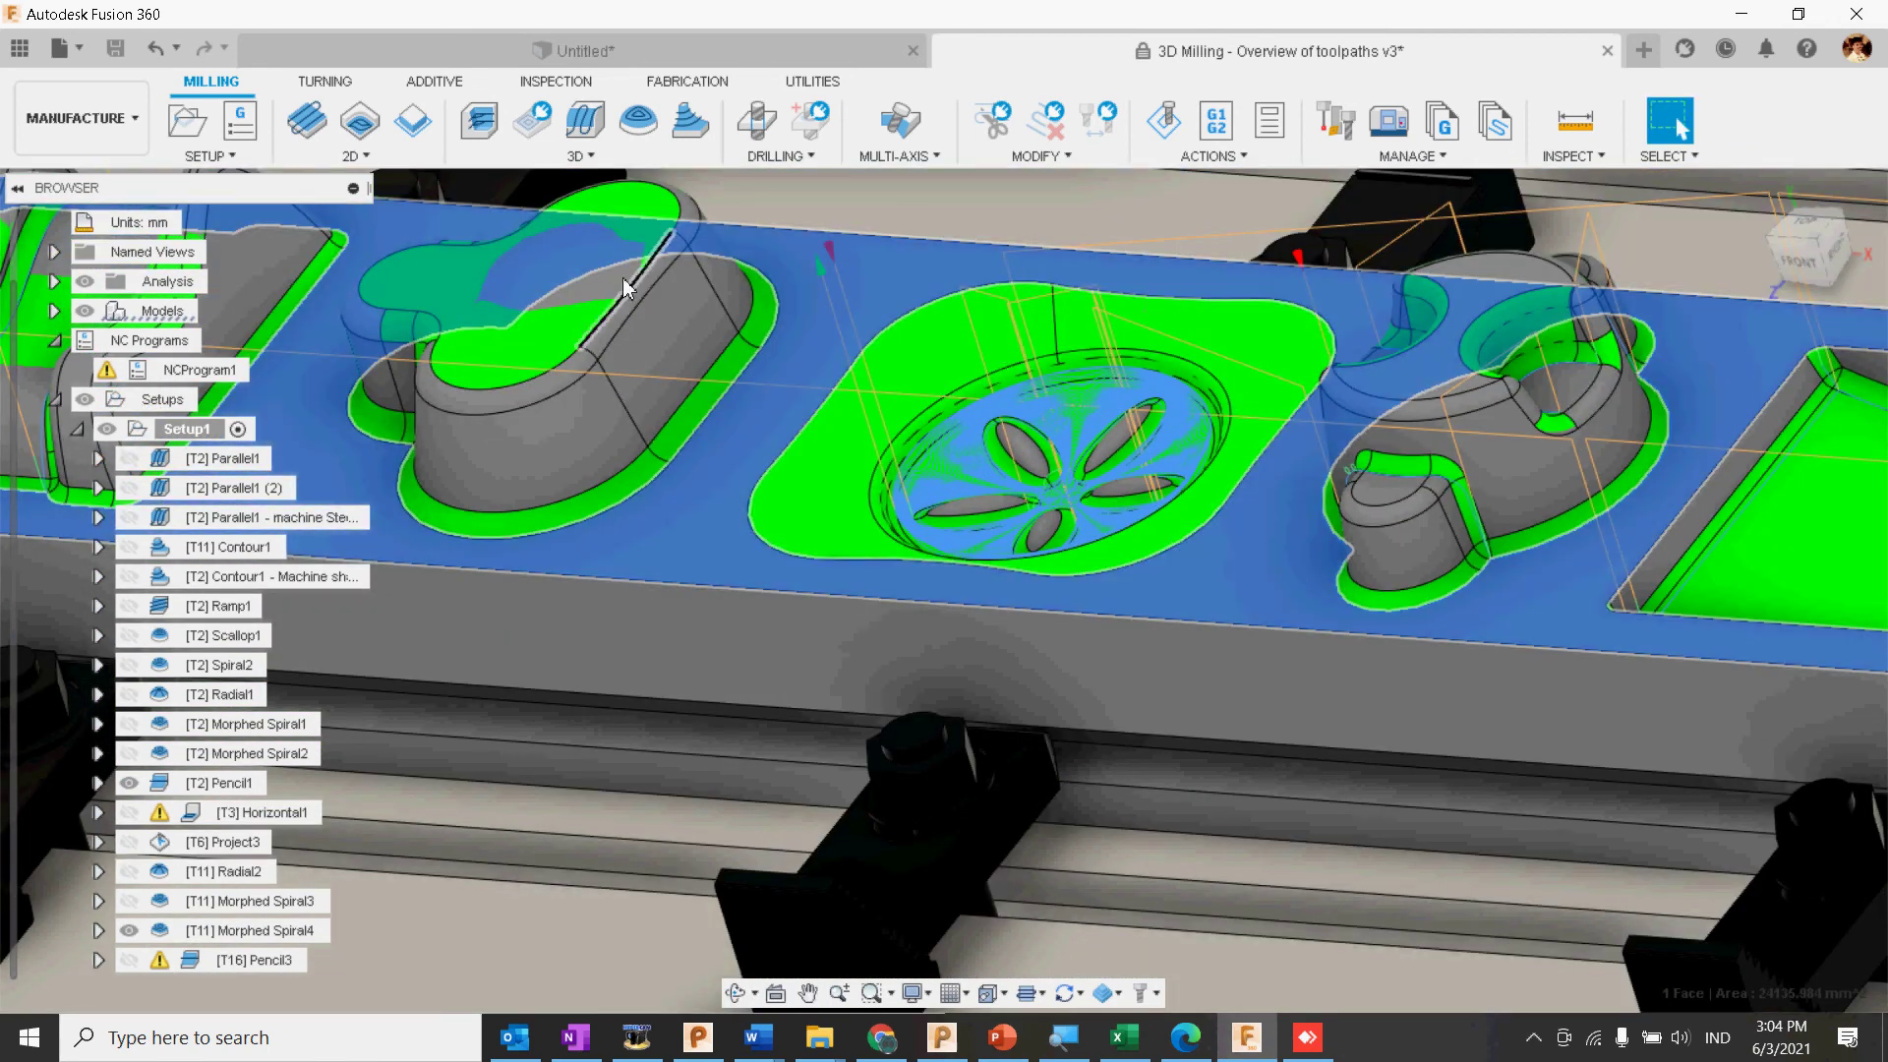
Step: Create a 3D Horizontal operation and choose tool 9, the Ø10mm flat end mill, from the FUSION TOOLS library
{"action": "left_click", "coordinate": [577, 157]}
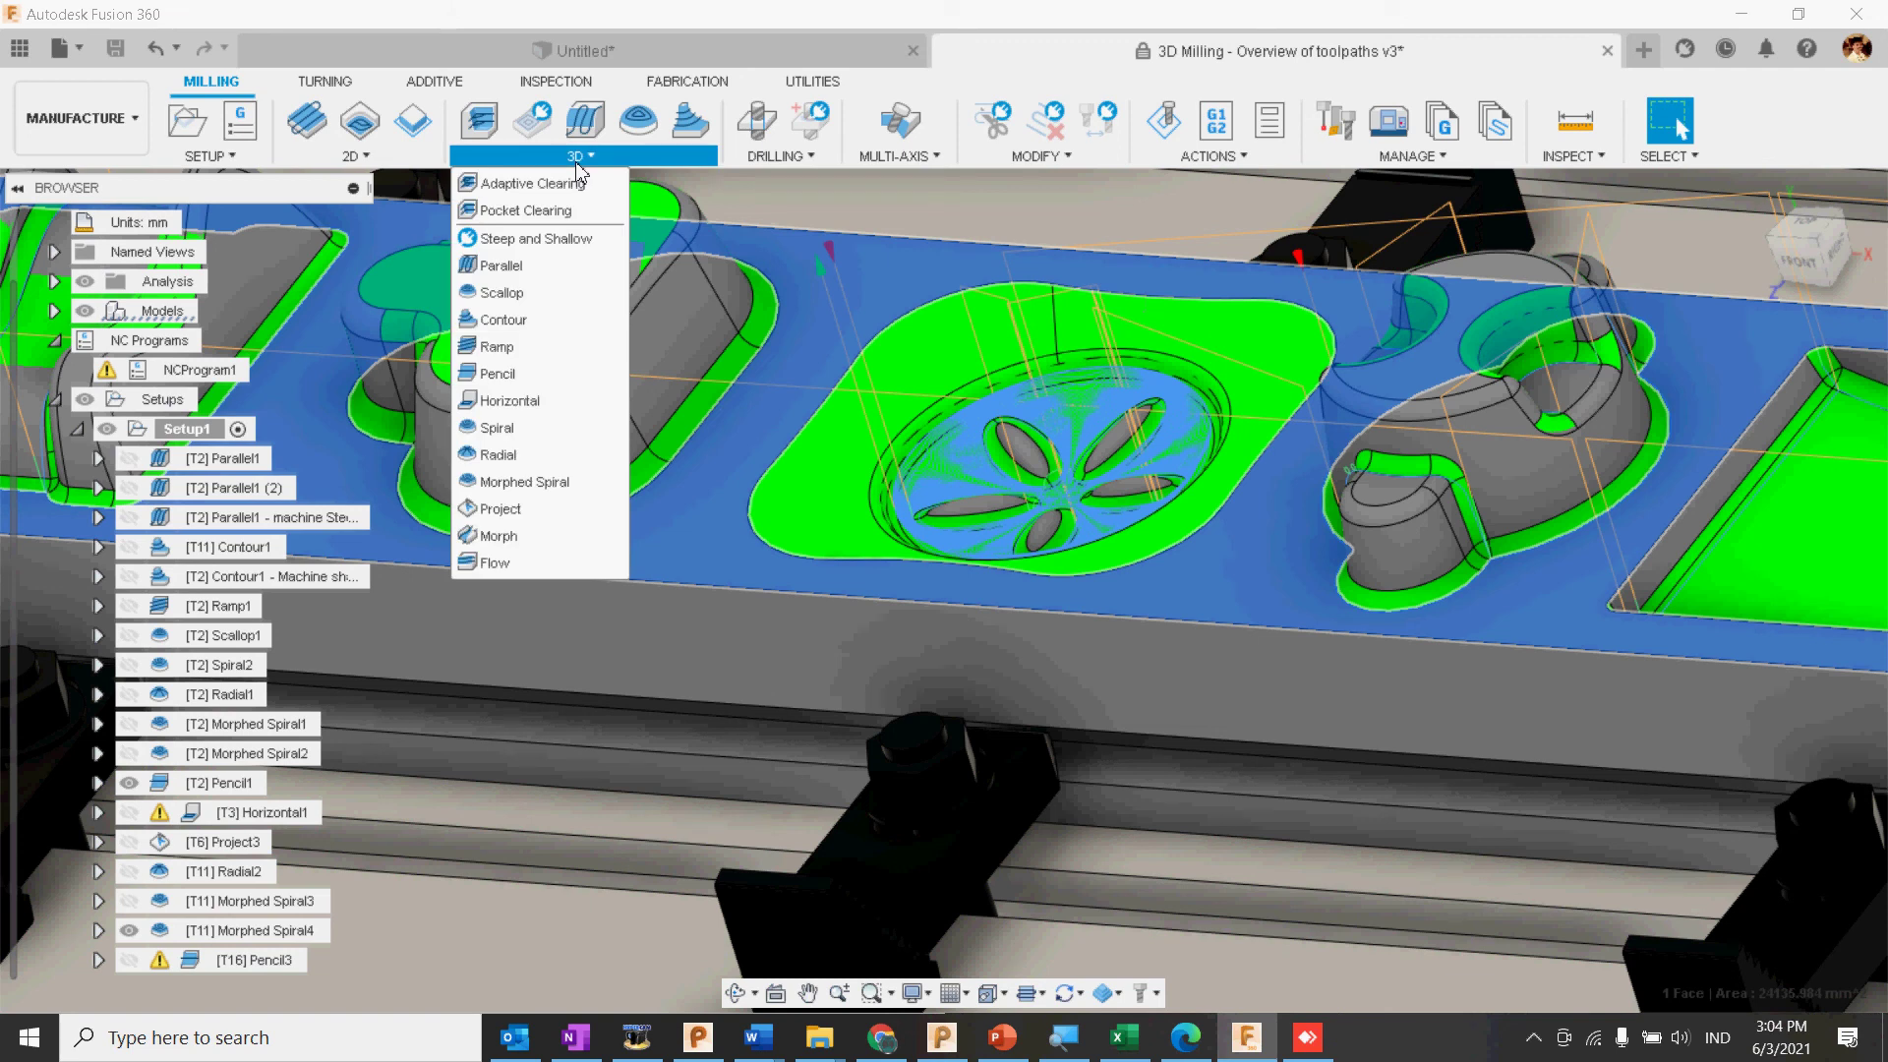
{"action": "left_click", "coordinate": [512, 400]}
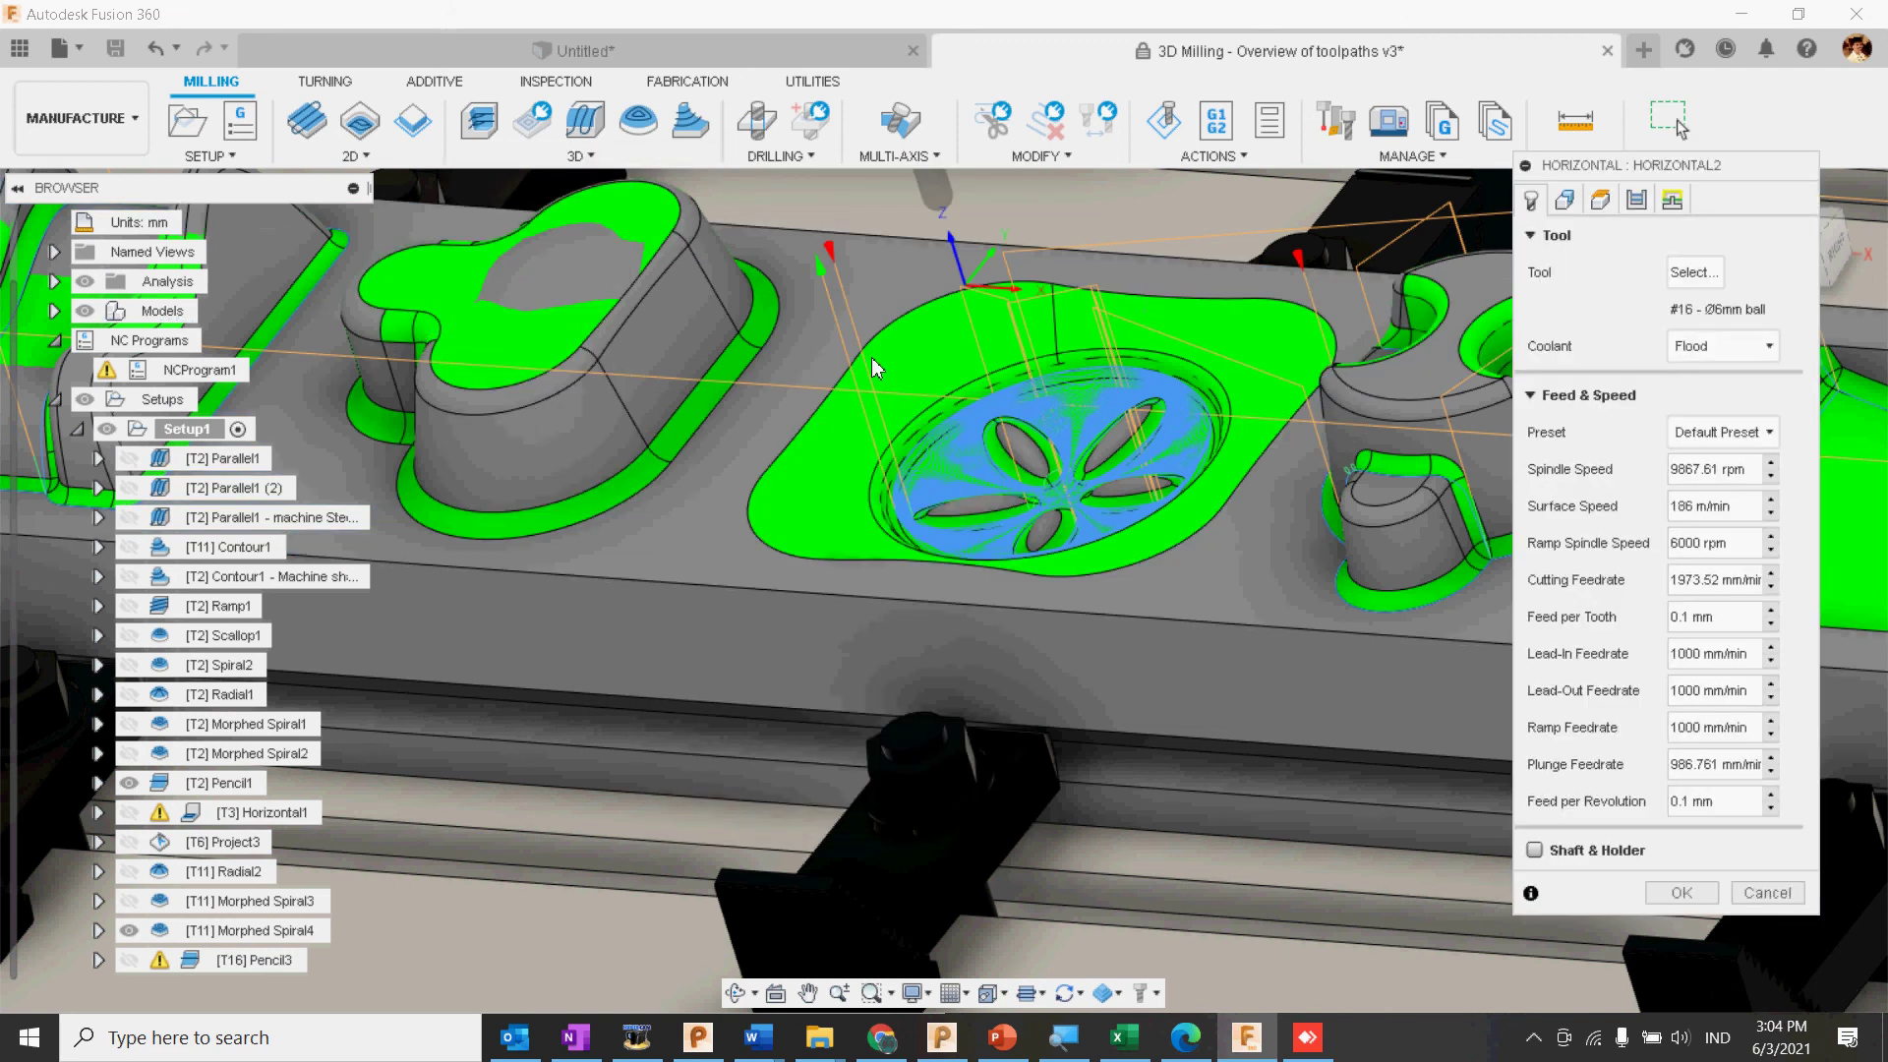
{"action": "middle_click_drag", "start_coordinate": [841, 482], "coordinate": [920, 450], "text": "shift"}
{"action": "left_click", "coordinate": [1694, 272]}
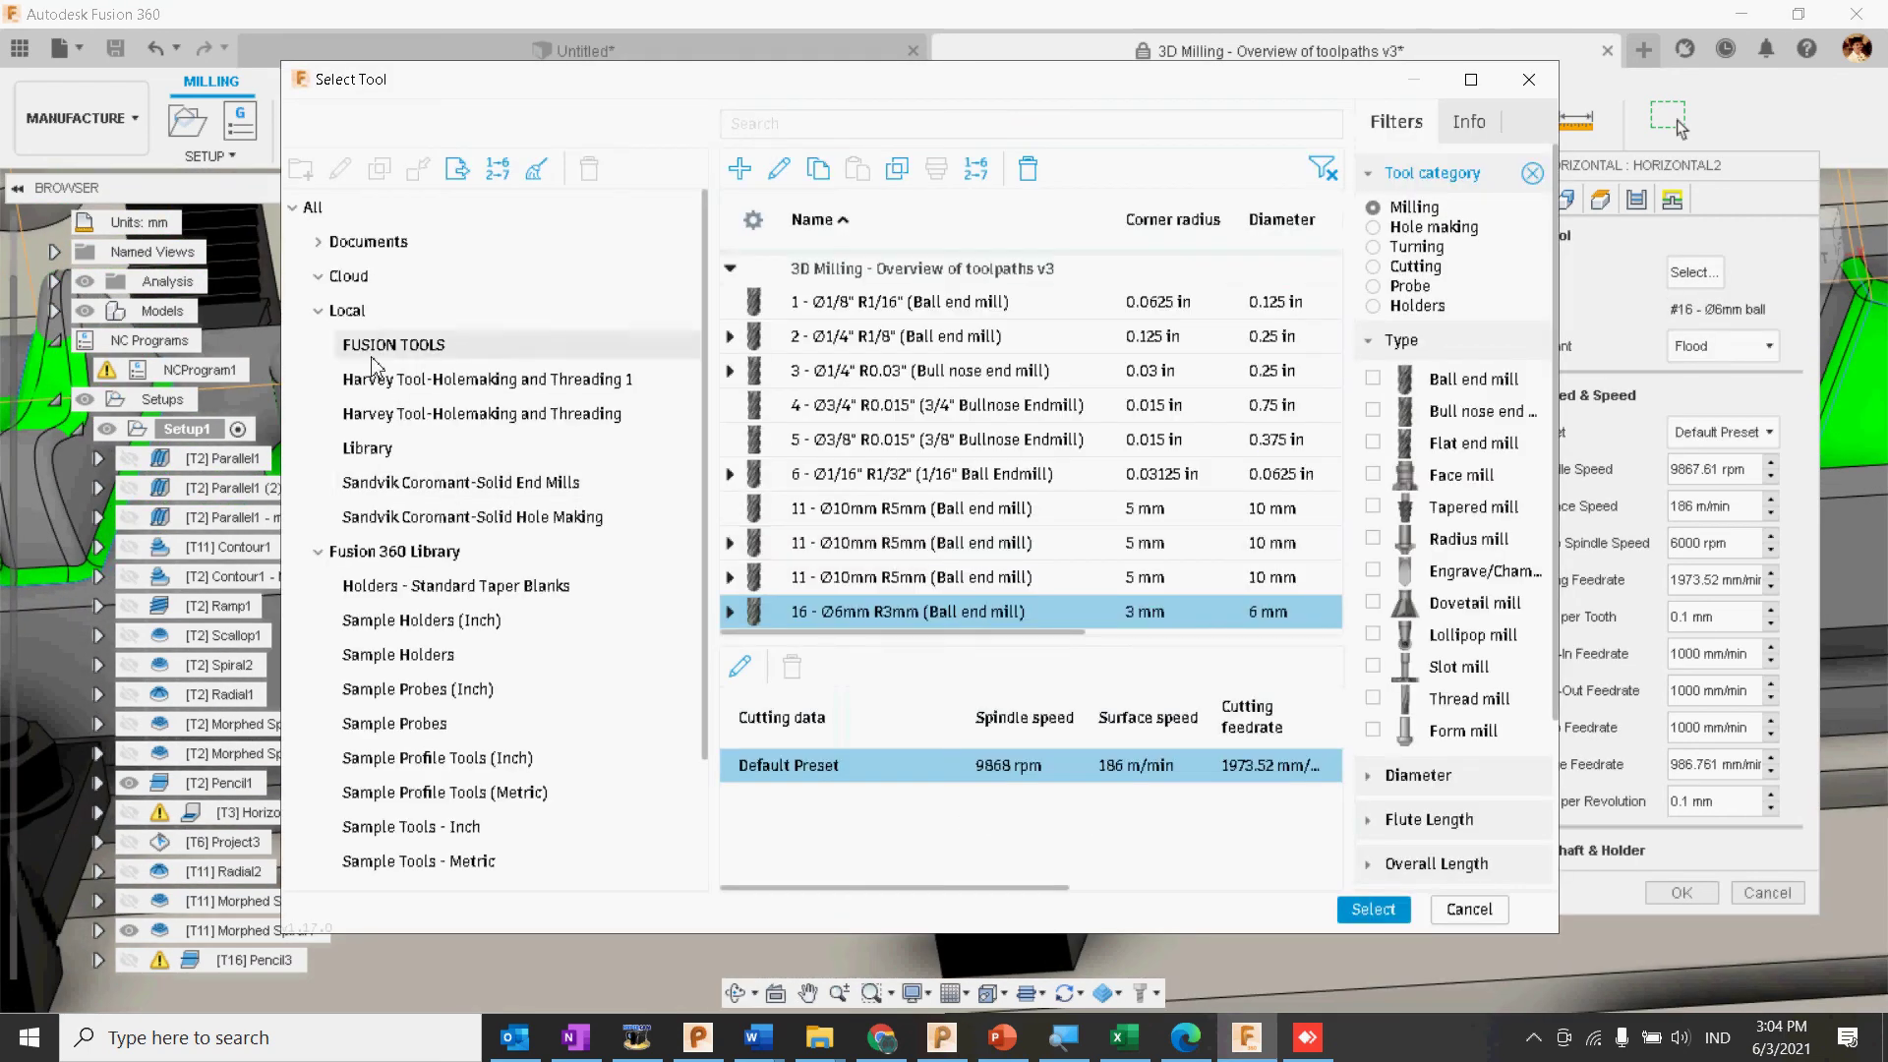
{"action": "scroll", "coordinate": [1072, 527], "scroll_direction": "down", "scroll_amount": 3}
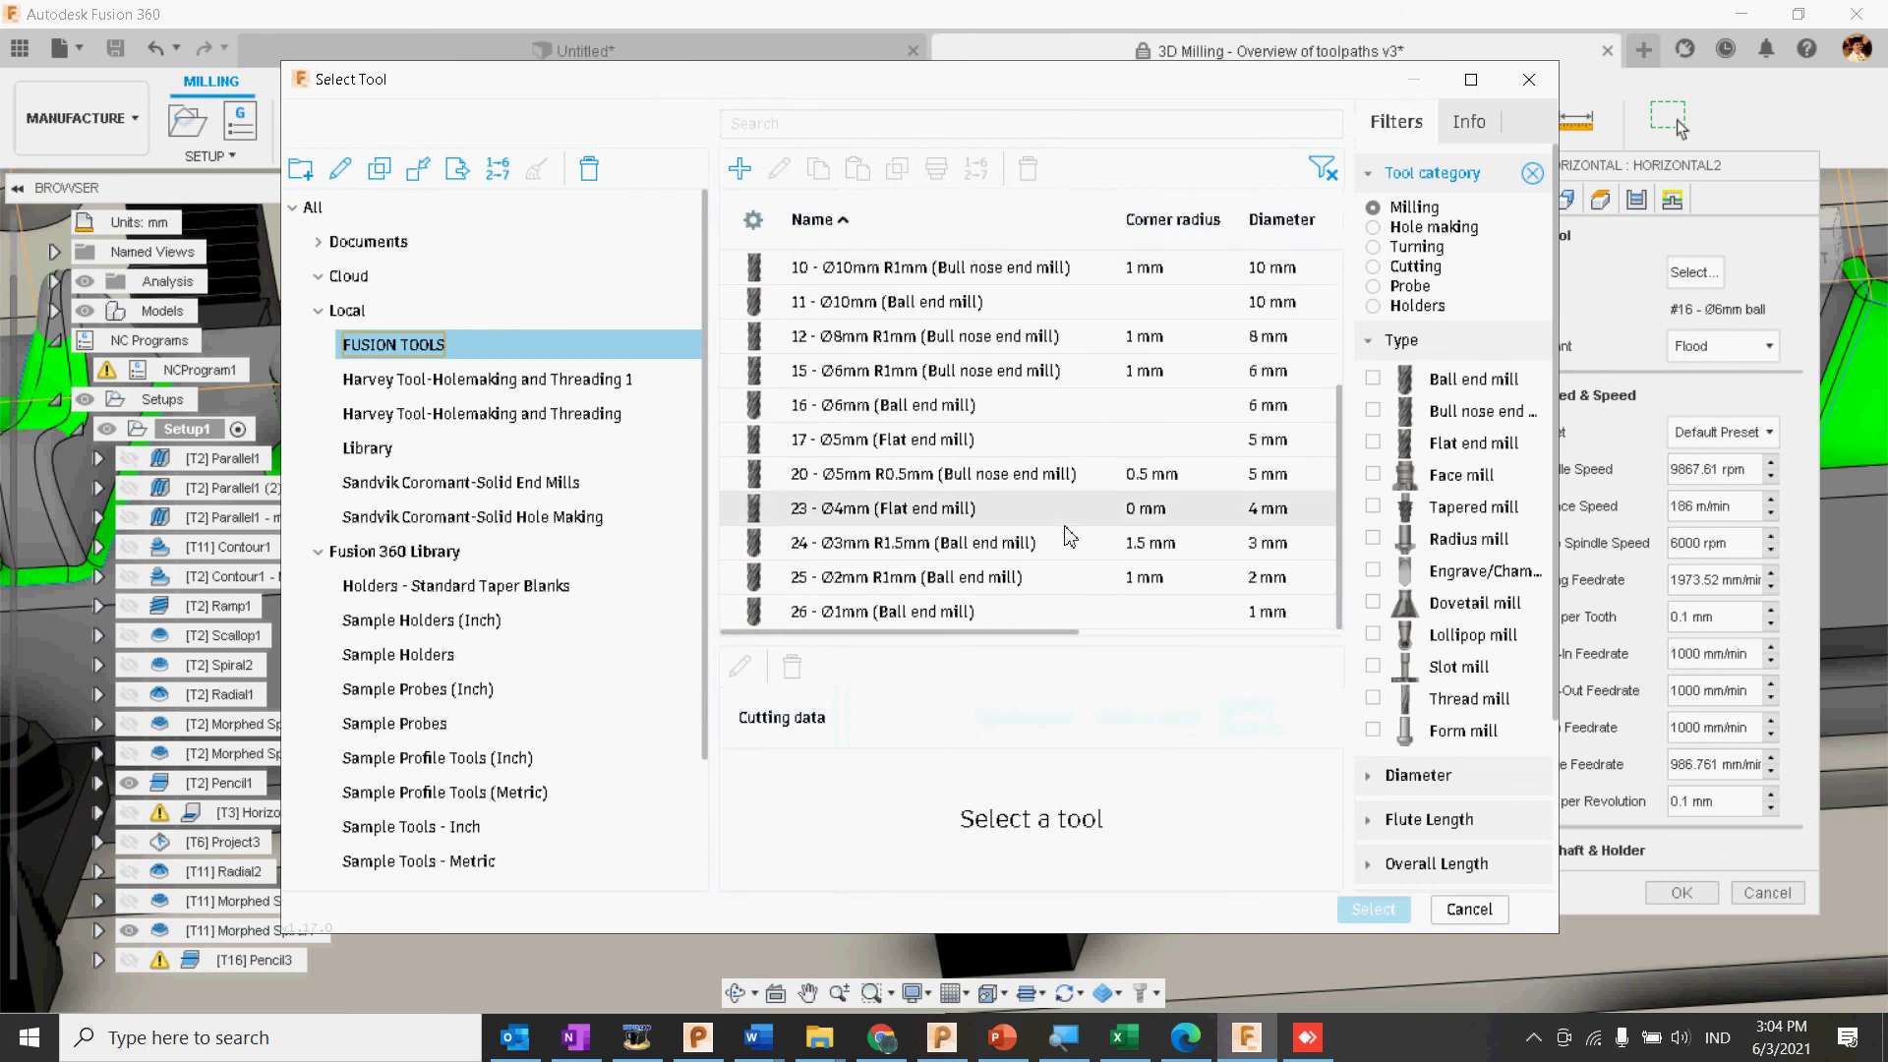
{"action": "scroll", "coordinate": [1070, 536], "scroll_direction": "up", "scroll_amount": 3}
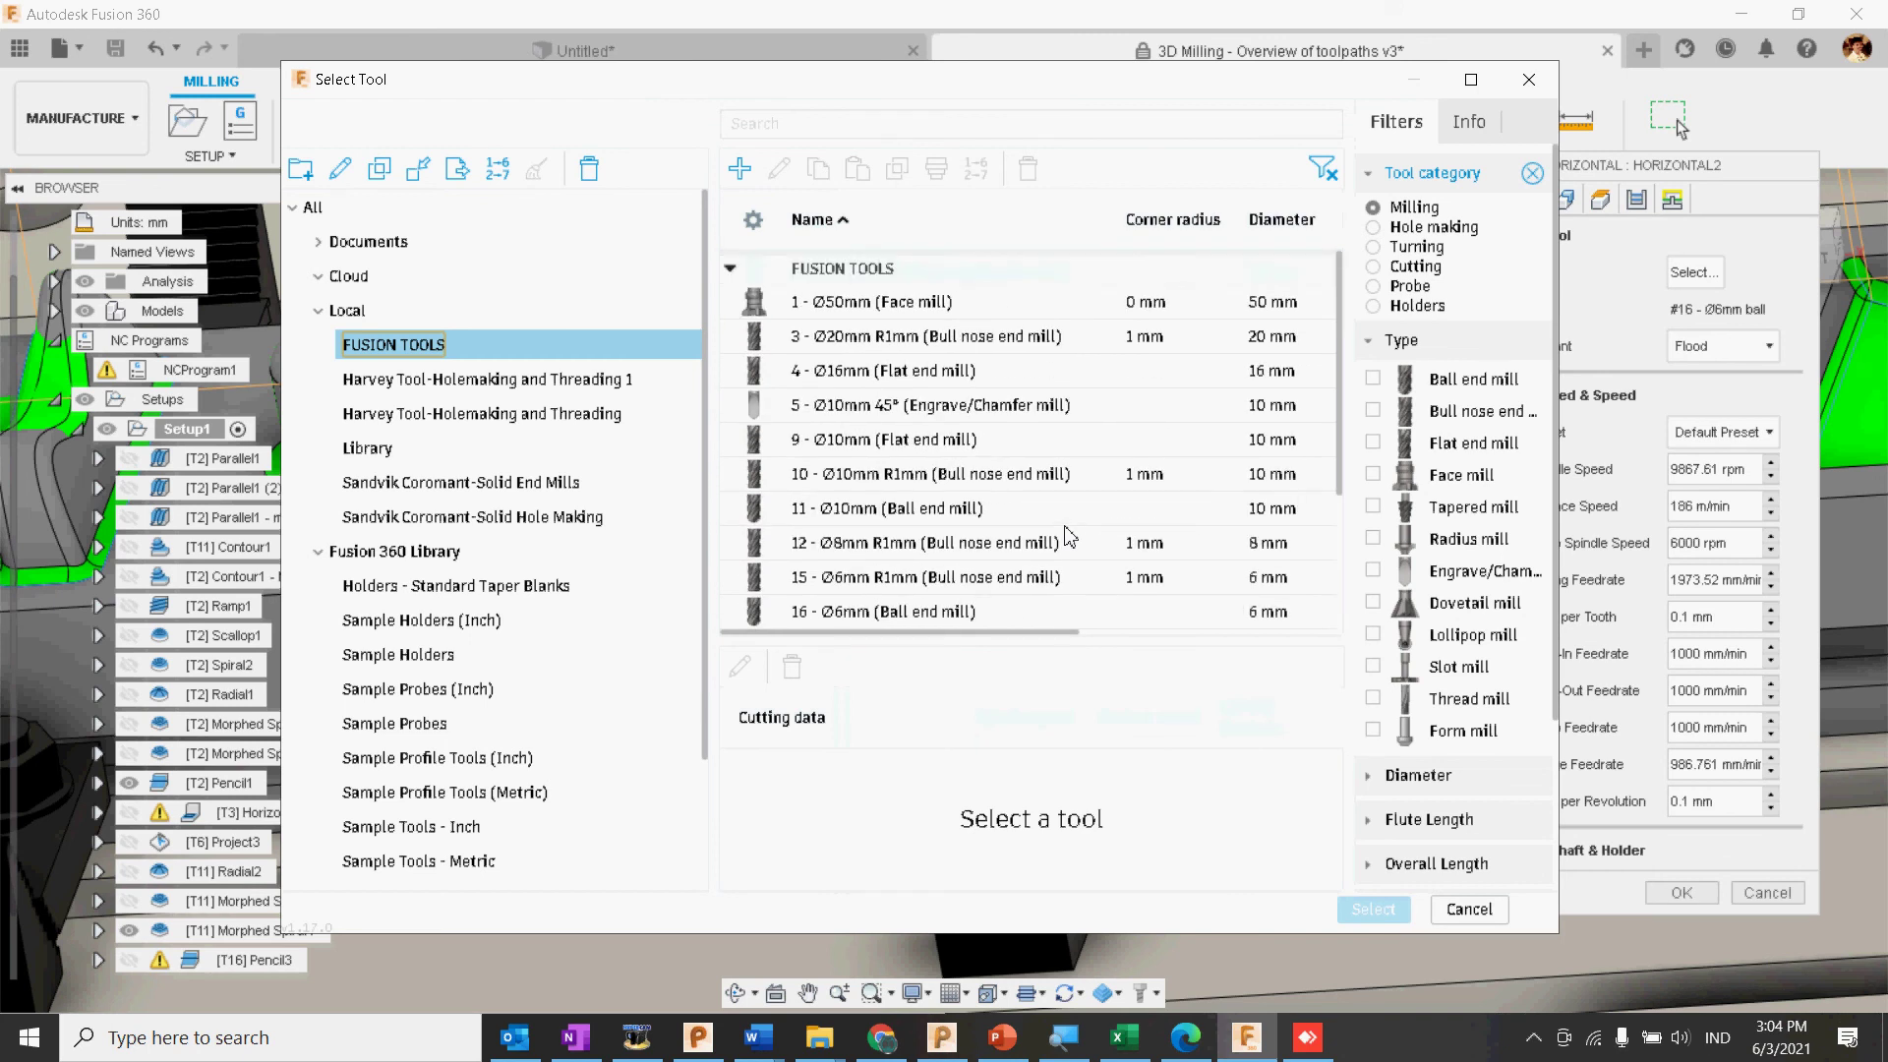
{"action": "left_click", "coordinate": [1081, 440]}
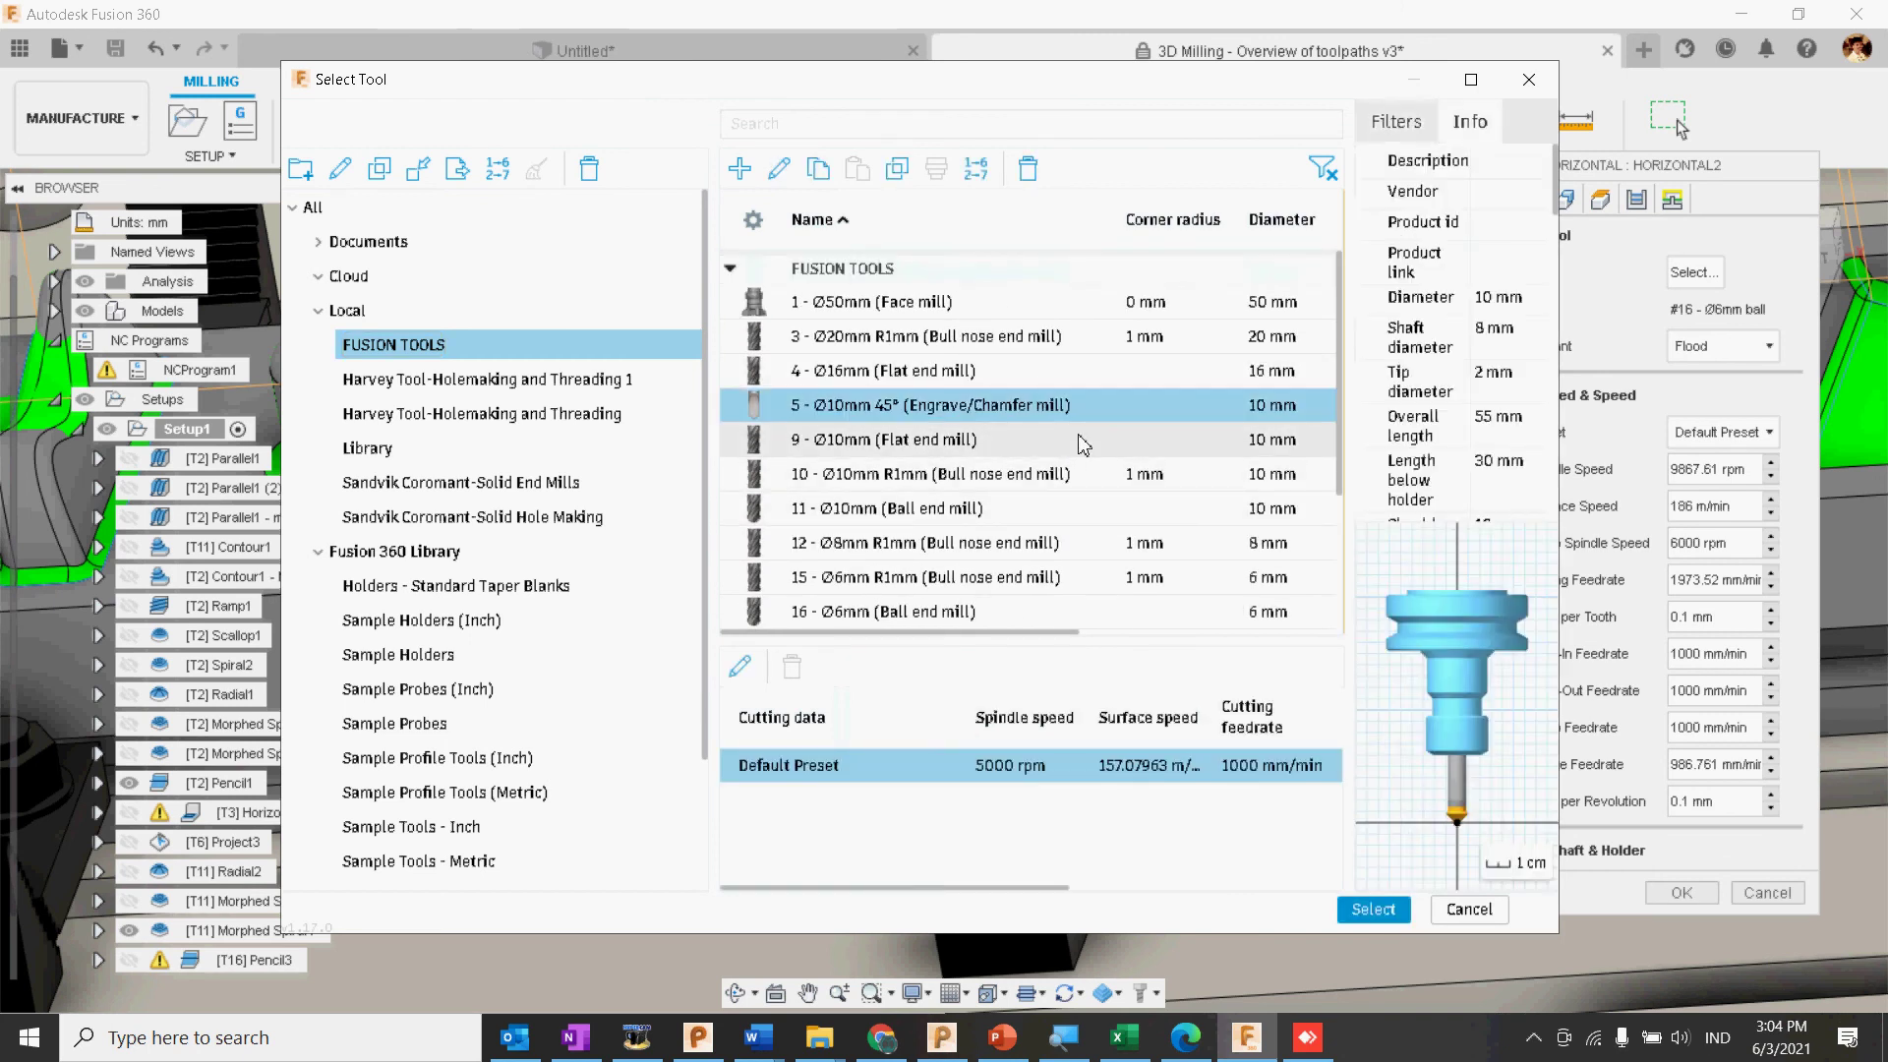
{"action": "left_click", "coordinate": [1373, 909]}
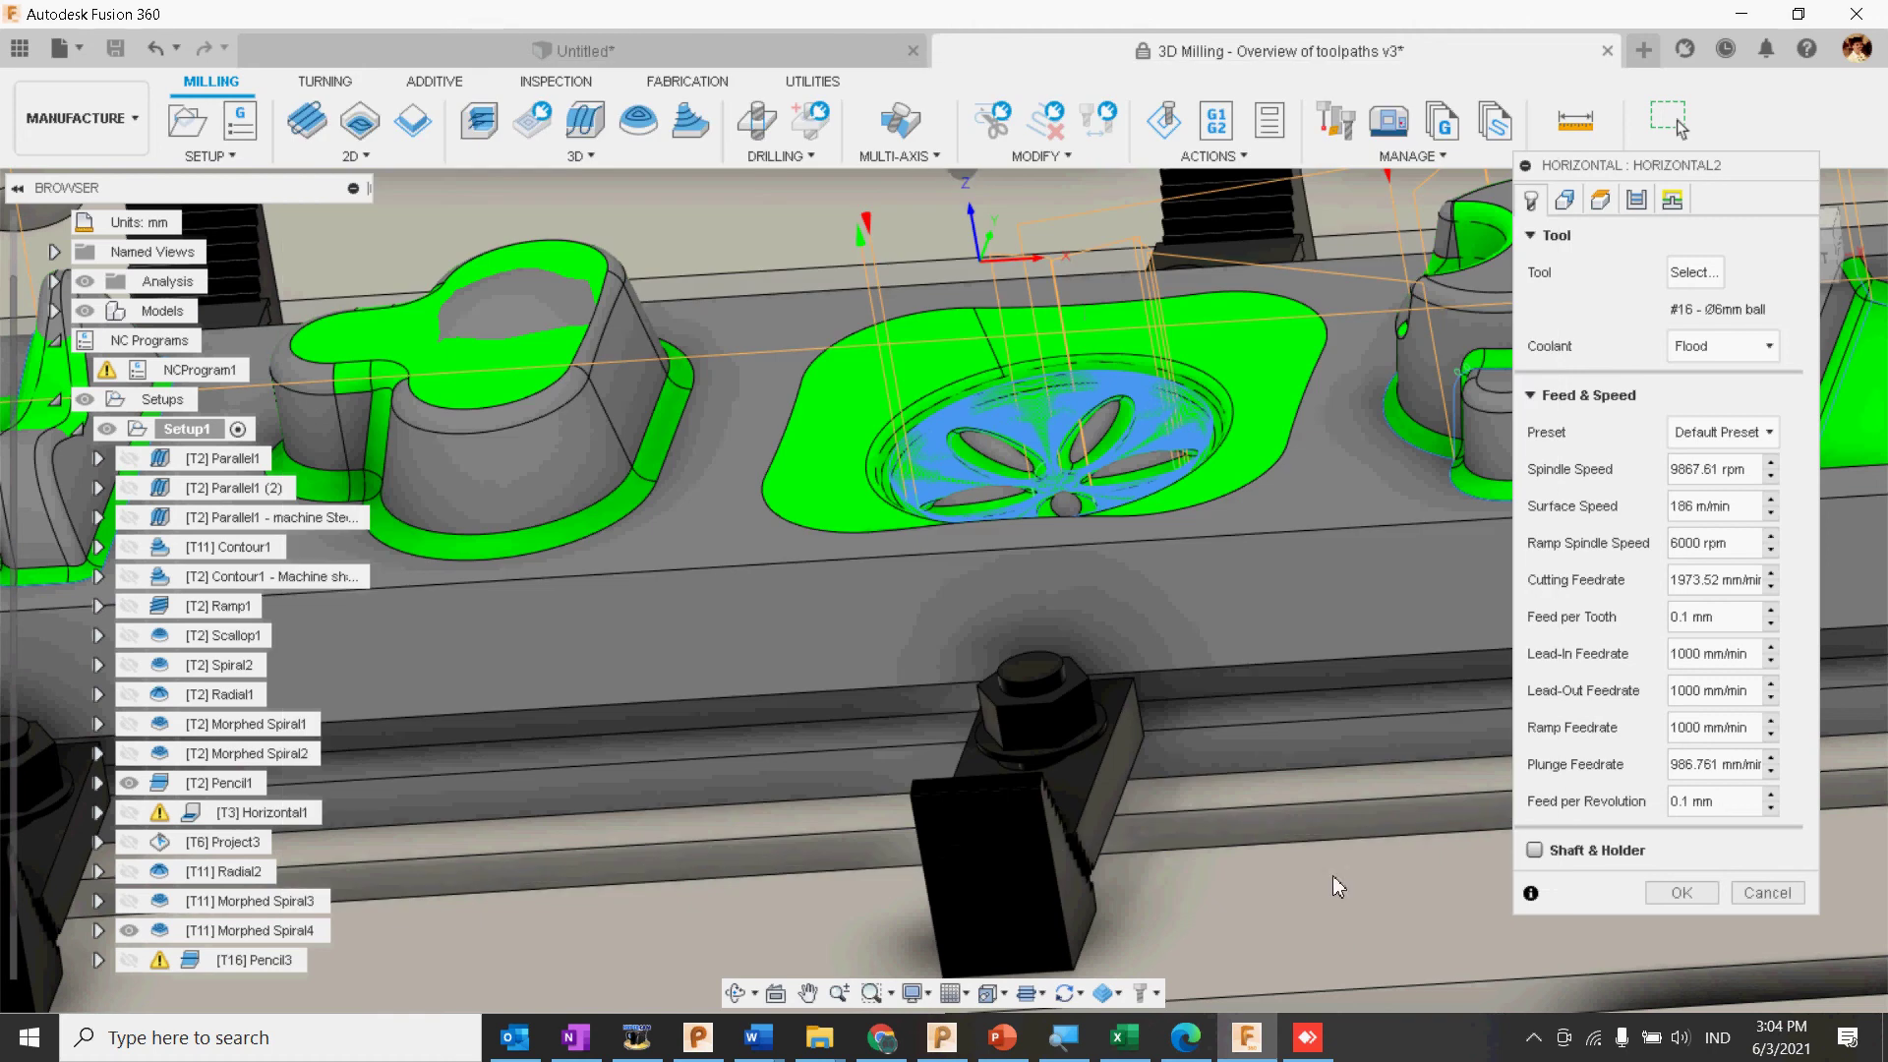
Step: Set the machining boundary to Selection and pick the block's outer top edge, the central pocket outline and the neighbouring lobed boss's base outline
{"action": "left_click", "coordinate": [1565, 199]}
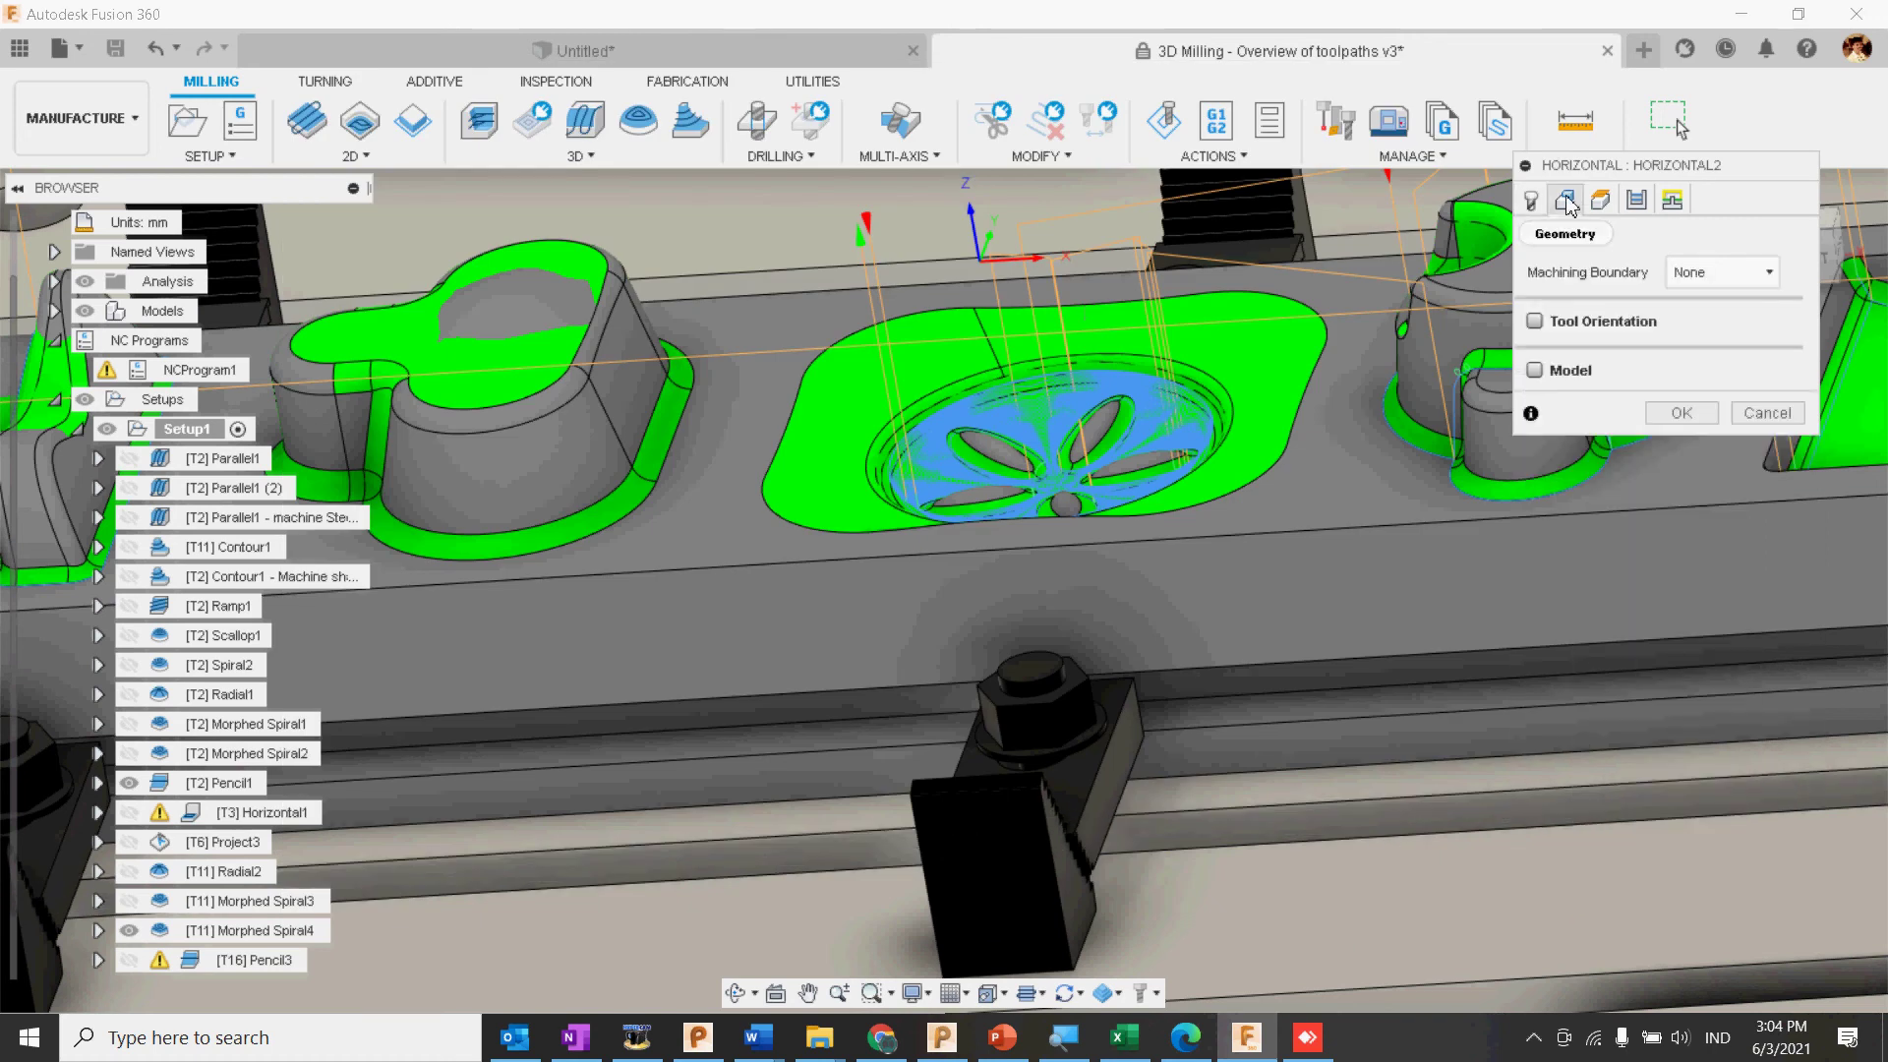
{"action": "left_click", "coordinate": [1775, 274]}
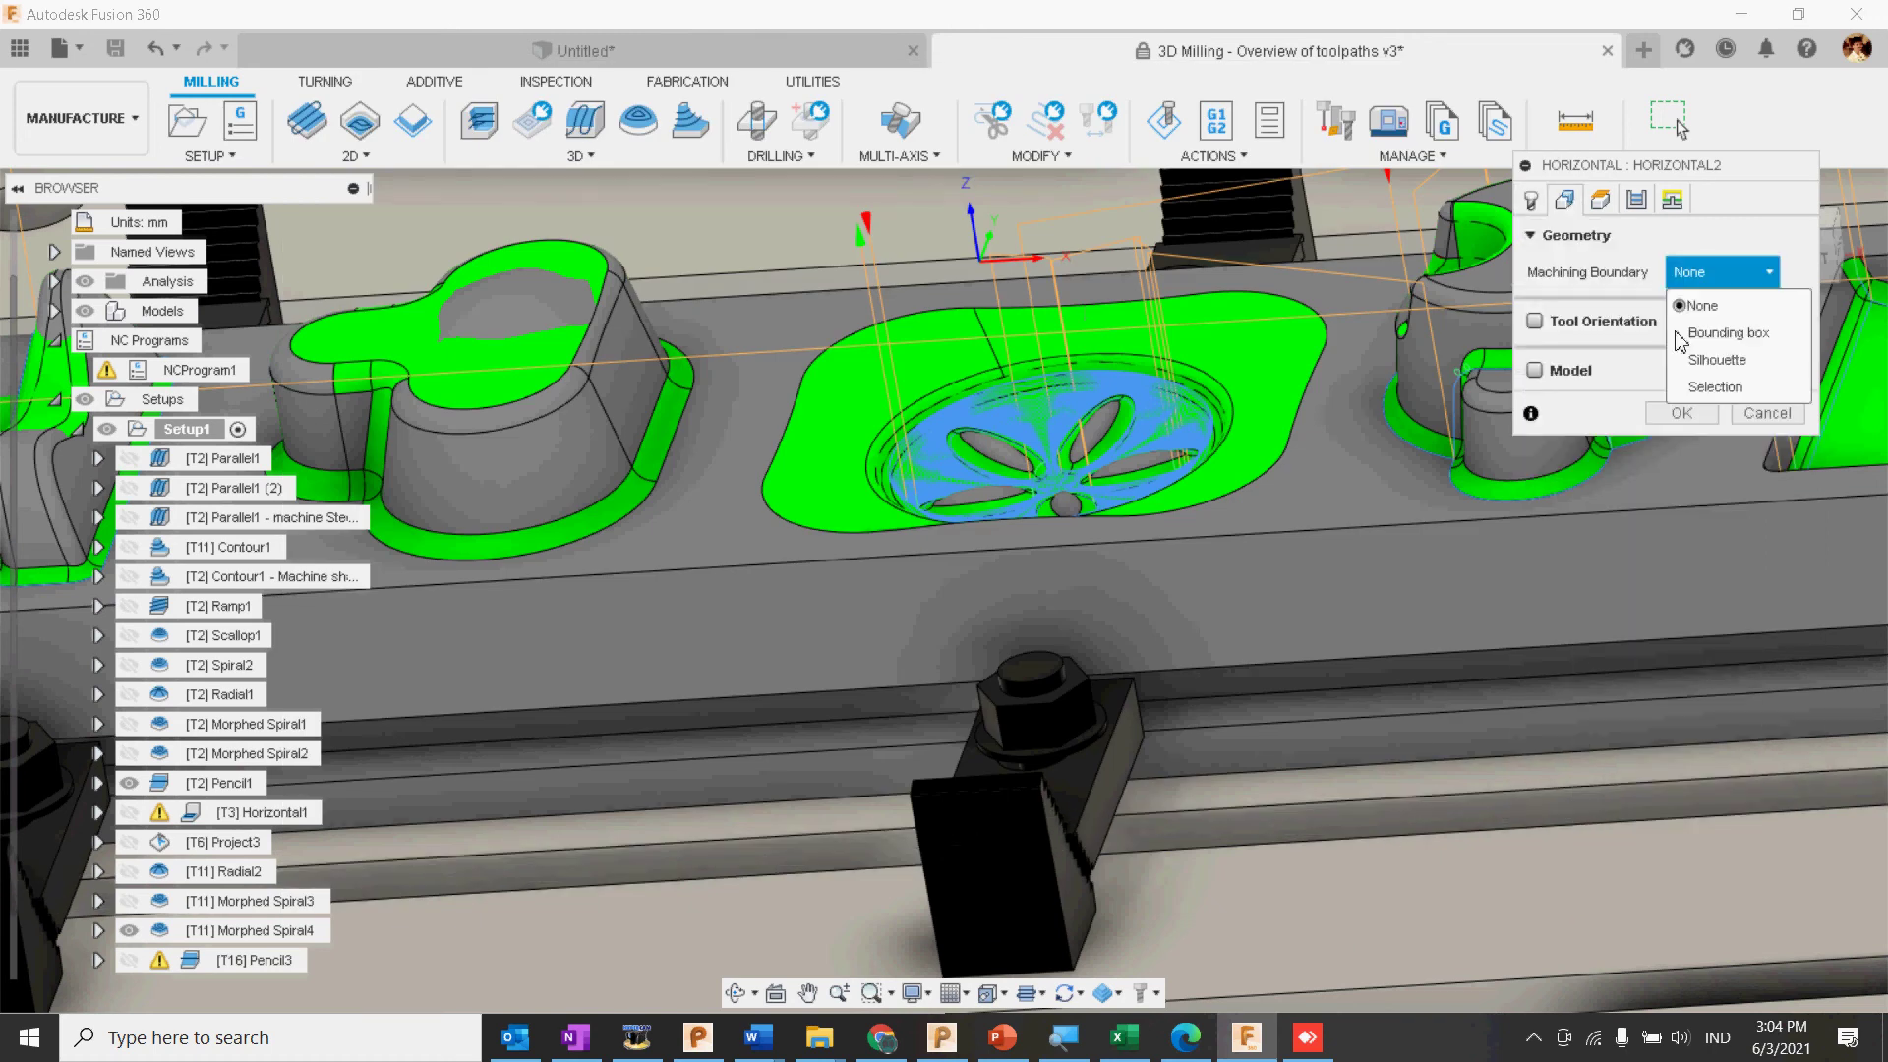
{"action": "left_click", "coordinate": [1275, 463]}
{"action": "scroll", "coordinate": [1178, 498], "scroll_direction": "down", "scroll_amount": 5}
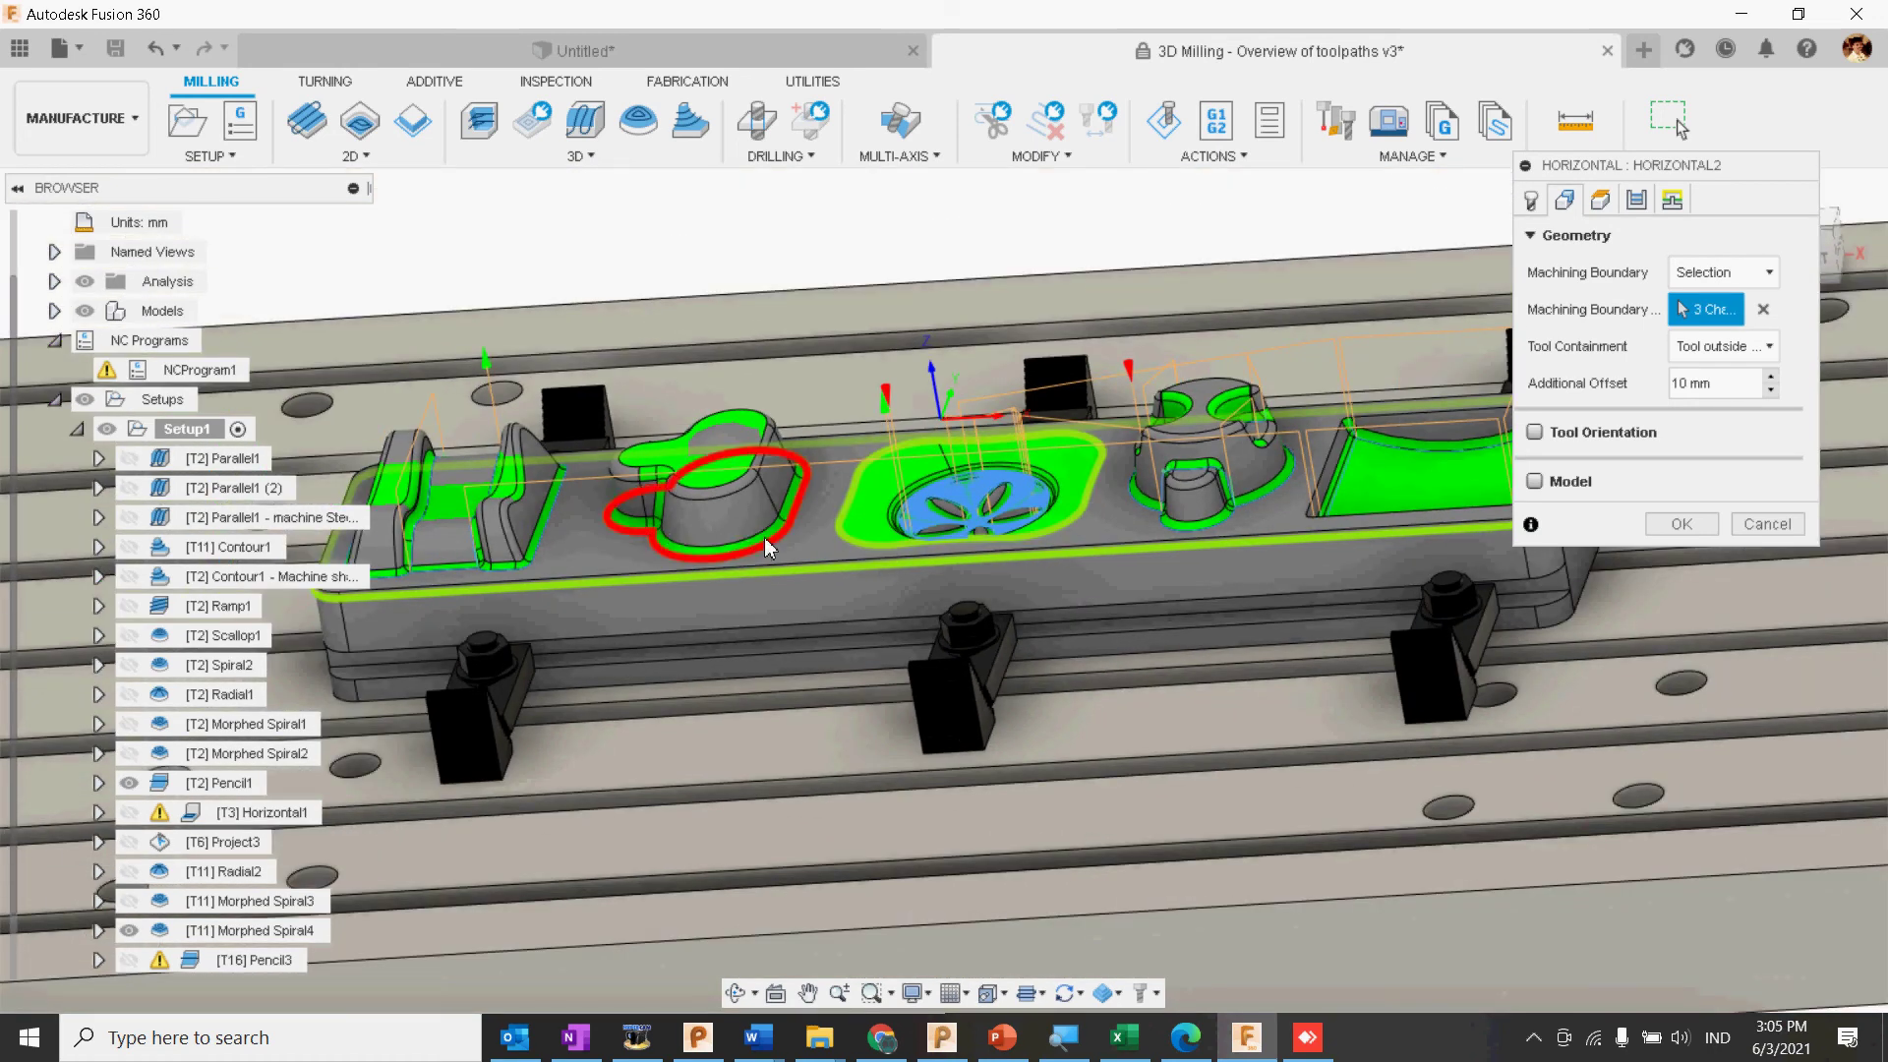
Step: Add the outlines of the saddle-shaped feature, the notched boss's base and the curved end pocket to the machining boundary
{"action": "left_click", "coordinate": [558, 551]}
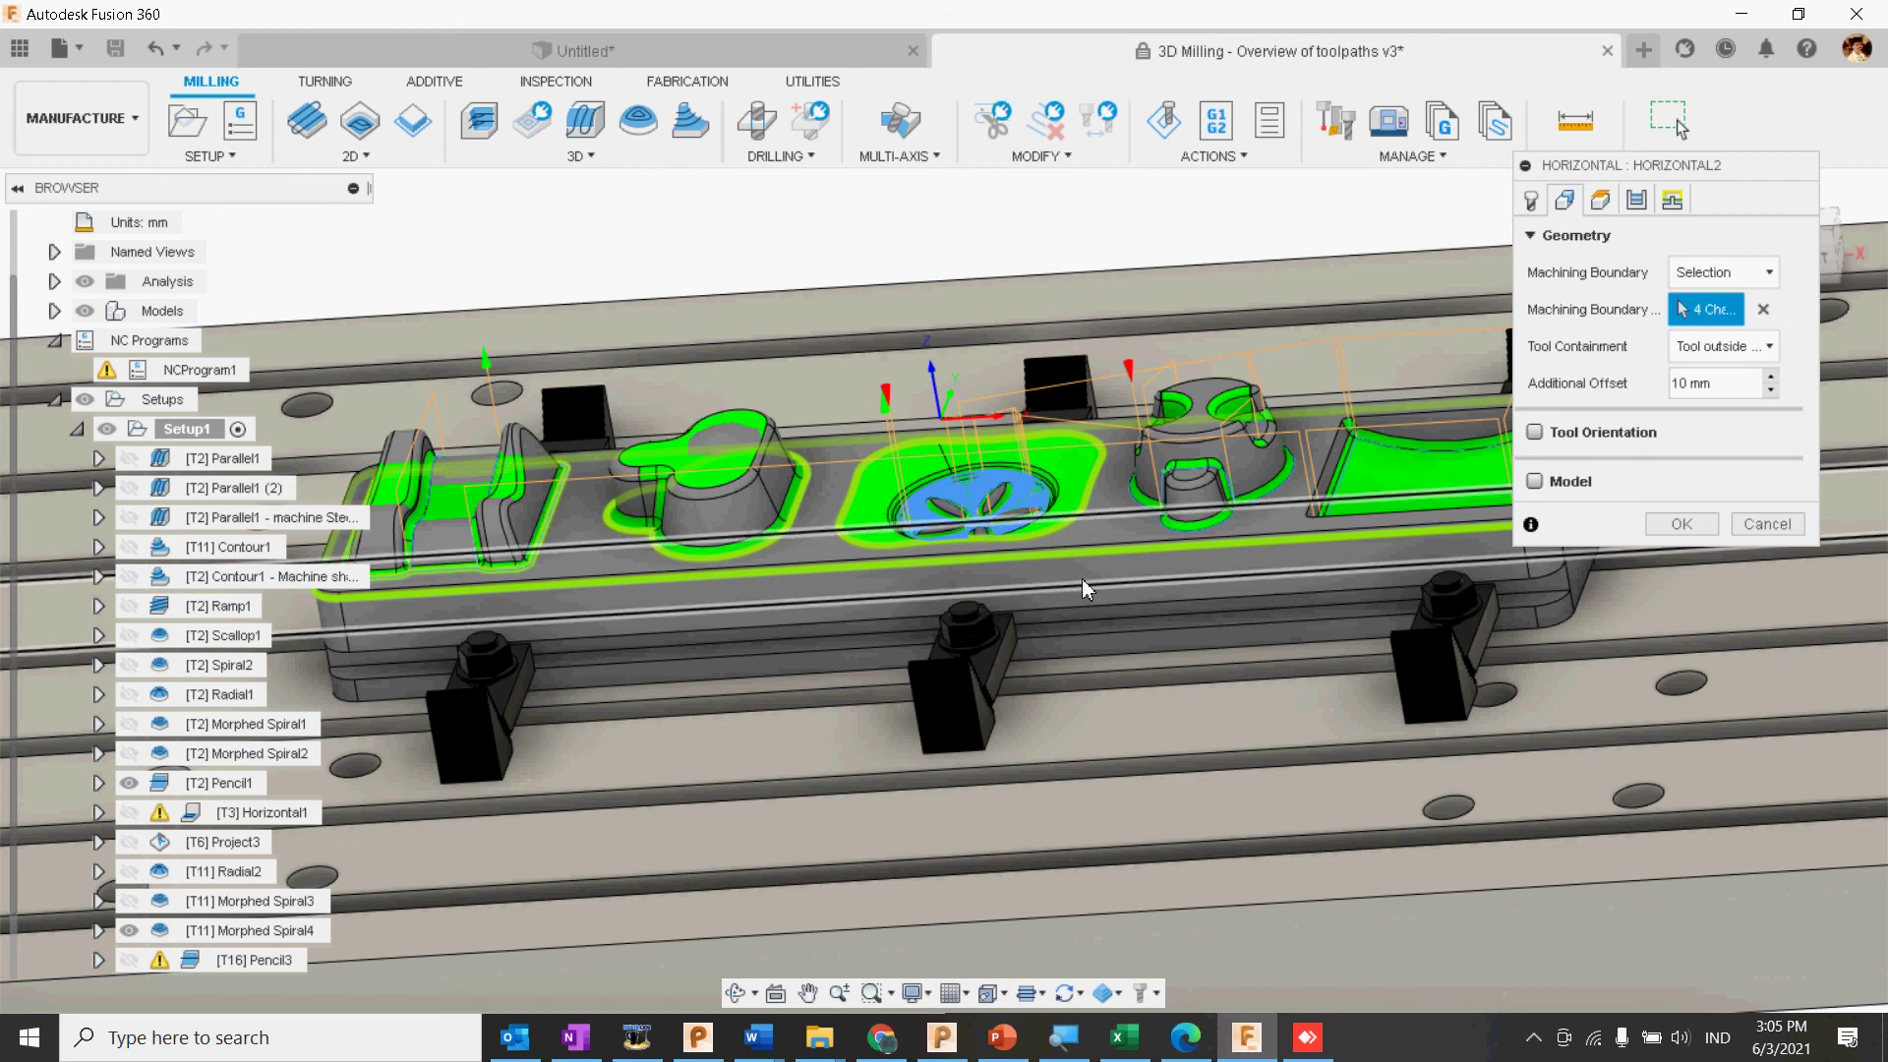
{"action": "left_click", "coordinate": [1153, 529]}
{"action": "left_click", "coordinate": [1200, 523]}
{"action": "scroll", "coordinate": [1241, 513], "scroll_direction": "up", "scroll_amount": 2}
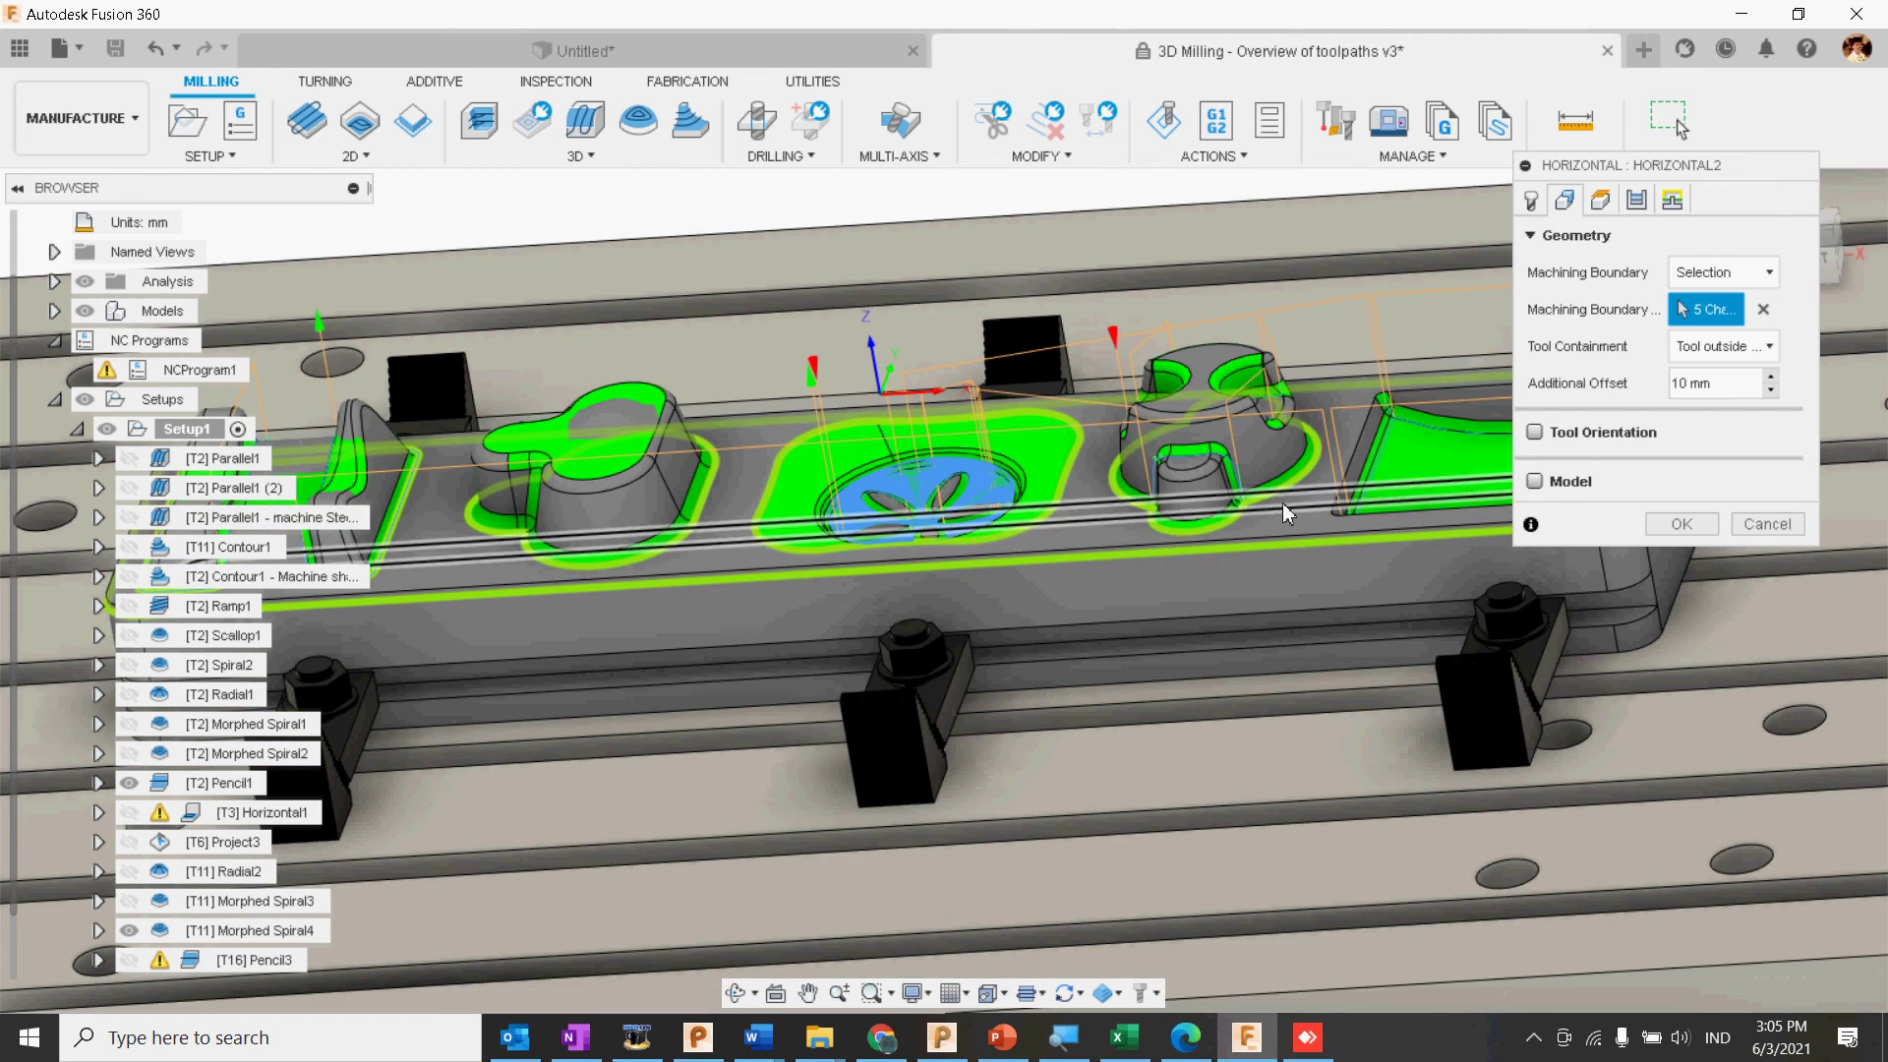
{"action": "left_click", "coordinate": [1339, 496]}
{"action": "scroll", "coordinate": [1032, 546], "scroll_direction": "down", "scroll_amount": 4}
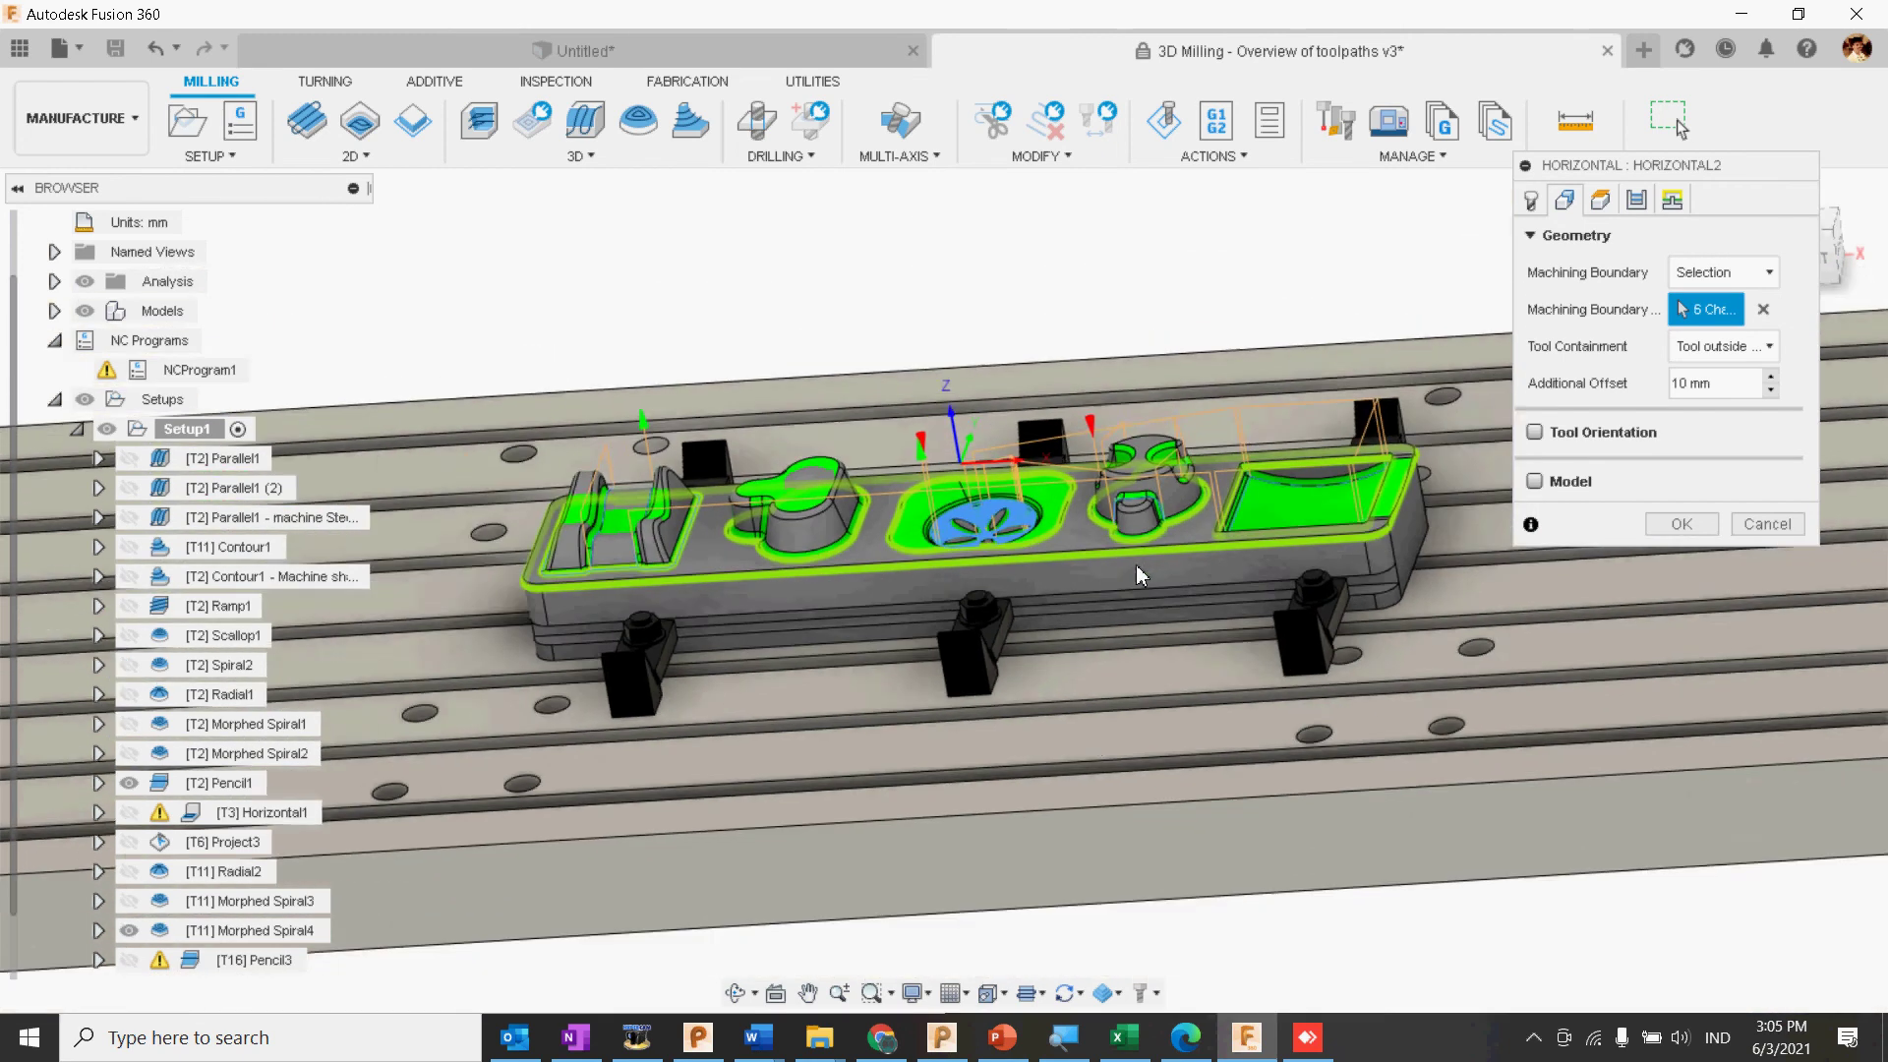
{"action": "middle_click_drag", "start_coordinate": [1365, 567], "coordinate": [1200, 564]}
{"action": "scroll", "coordinate": [1138, 544], "scroll_direction": "up", "scroll_amount": 3}
{"action": "middle_click_drag", "start_coordinate": [804, 515], "coordinate": [1193, 535]}
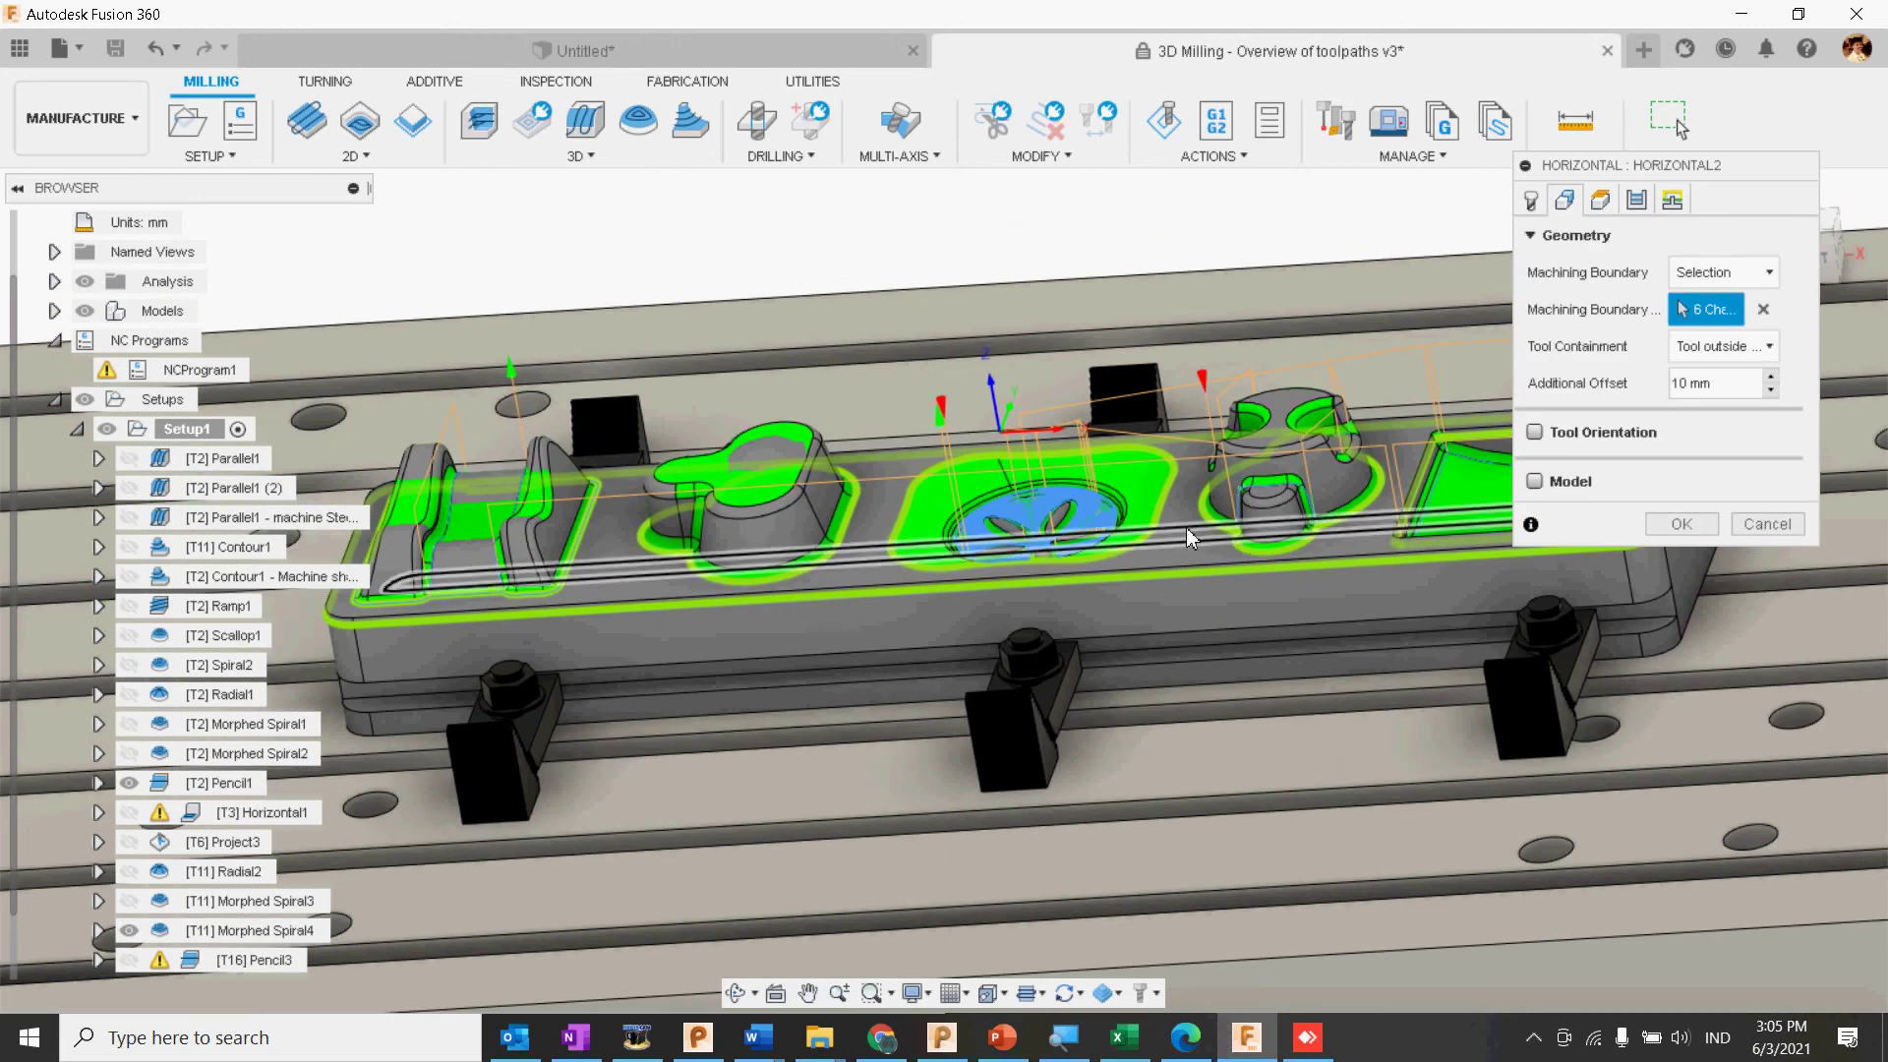
Step: Enable manual stepover for the Horizontal operation, with 5 mm minimum cutting radius, 6 mm maximum stepover and 0.15 mm minimum stepover
{"action": "left_click", "coordinate": [1605, 204]}
{"action": "left_click", "coordinate": [1638, 202]}
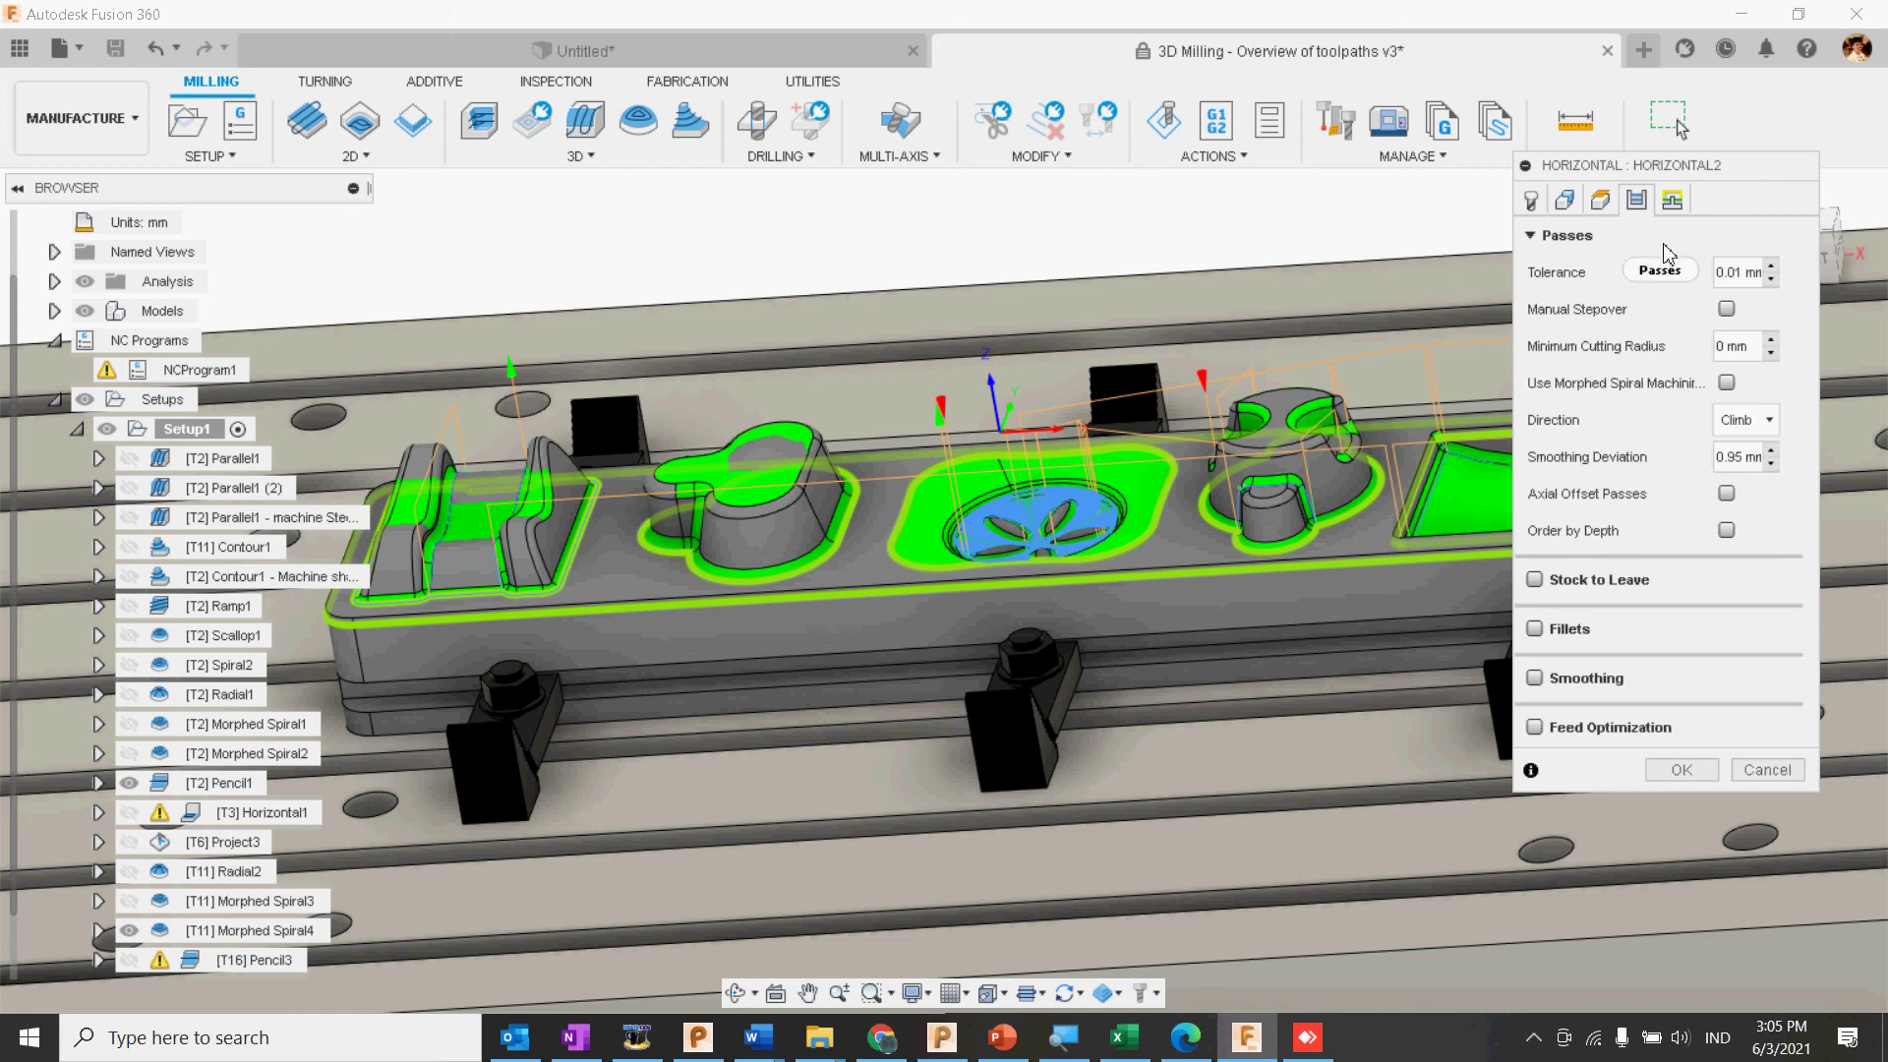
{"action": "left_click", "coordinate": [1727, 310]}
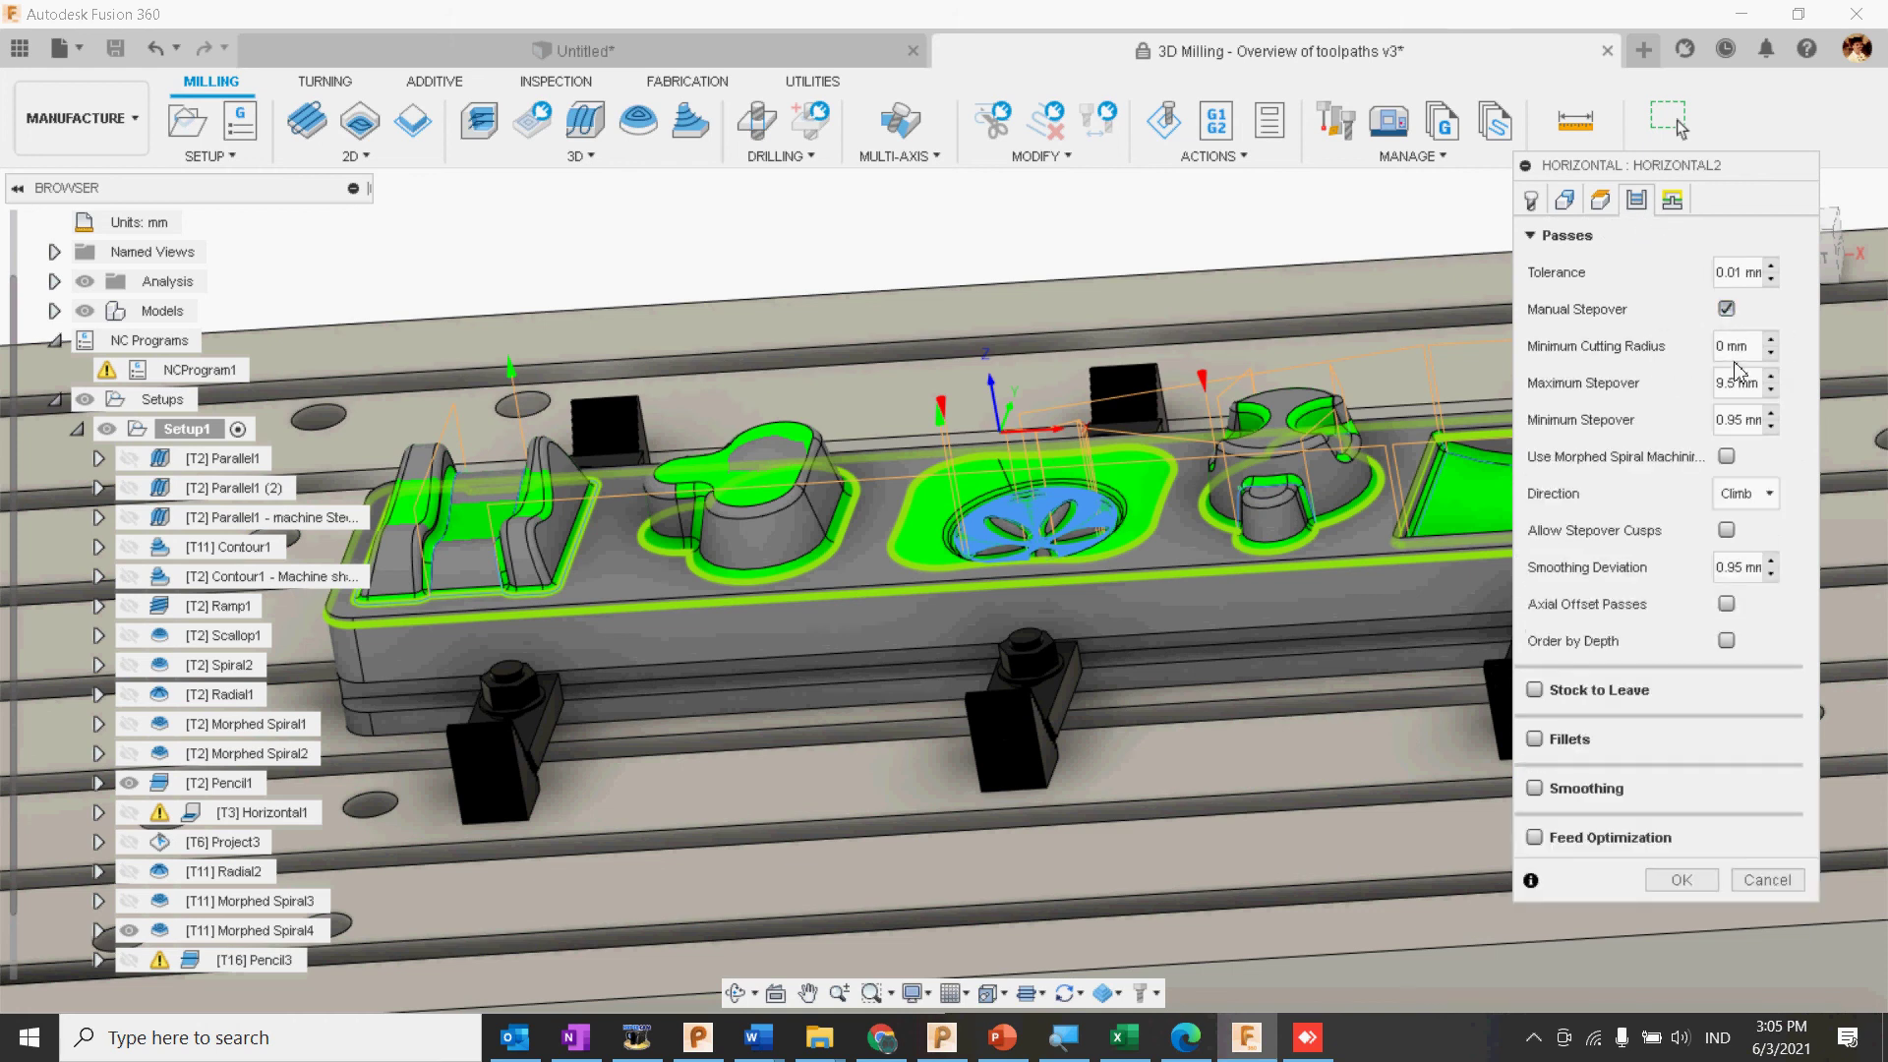
{"action": "left_click", "coordinate": [1719, 347]}
{"action": "left_click_drag", "start_coordinate": [1730, 385], "coordinate": [1704, 387]}
{"action": "left_click_drag", "start_coordinate": [1736, 423], "coordinate": [1691, 423]}
Step: Review the linking settings, reduce the minimum cutting radius below the cutter radius, and generate the Horizontal toolpath
{"action": "left_click", "coordinate": [1672, 200]}
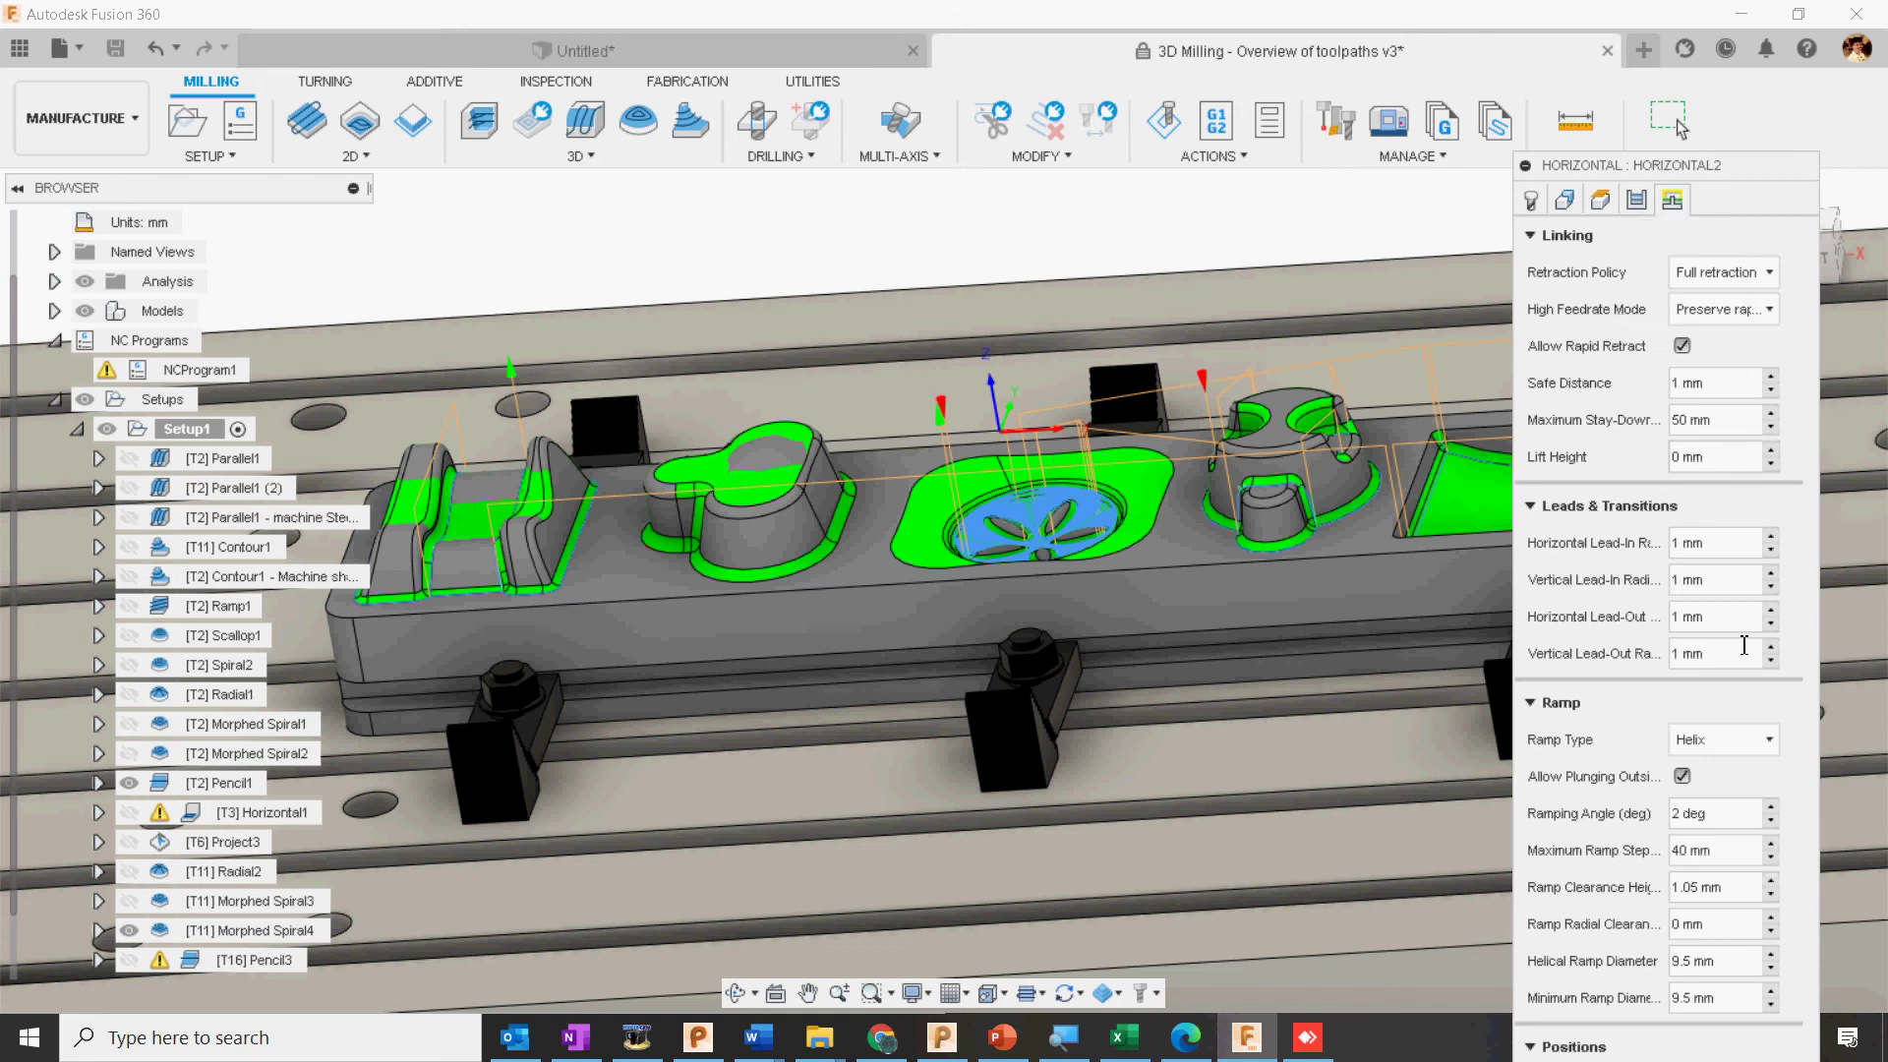
{"action": "left_click_drag", "start_coordinate": [1623, 165], "coordinate": [1645, 18]}
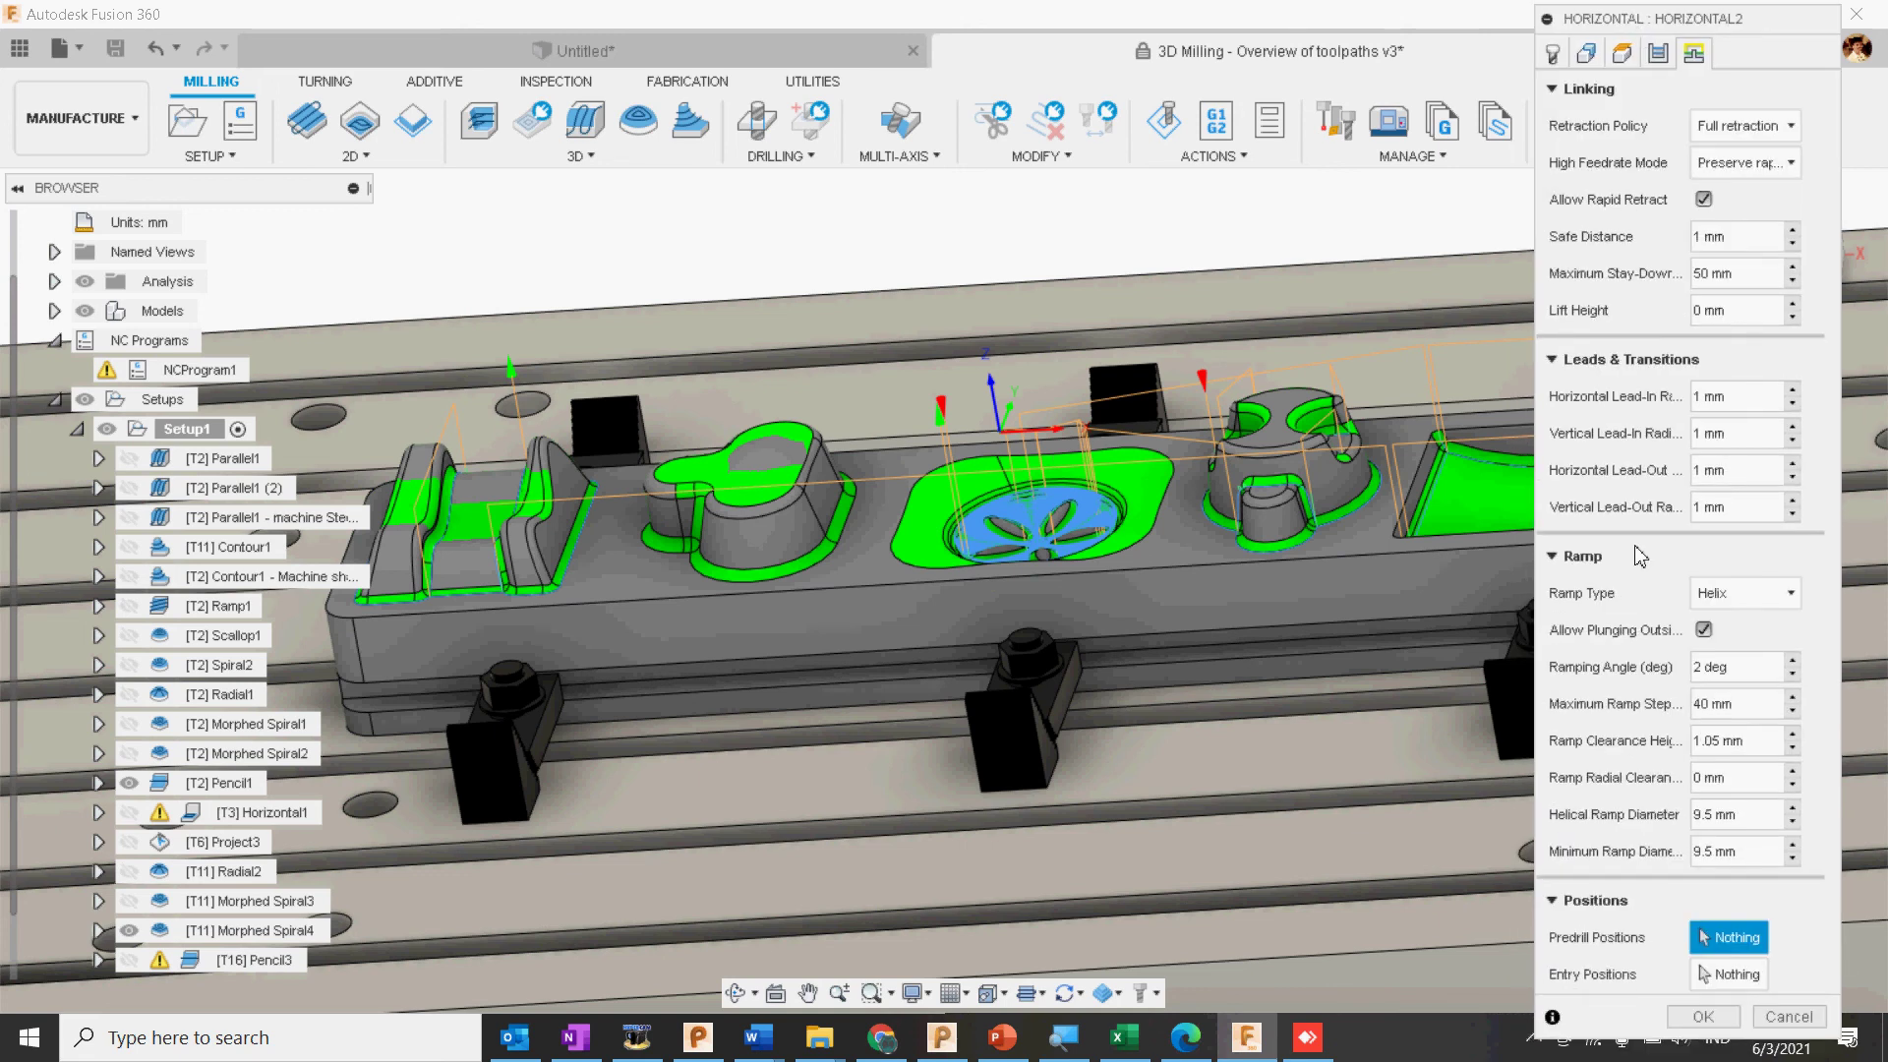
{"action": "left_click", "coordinate": [1680, 1018]}
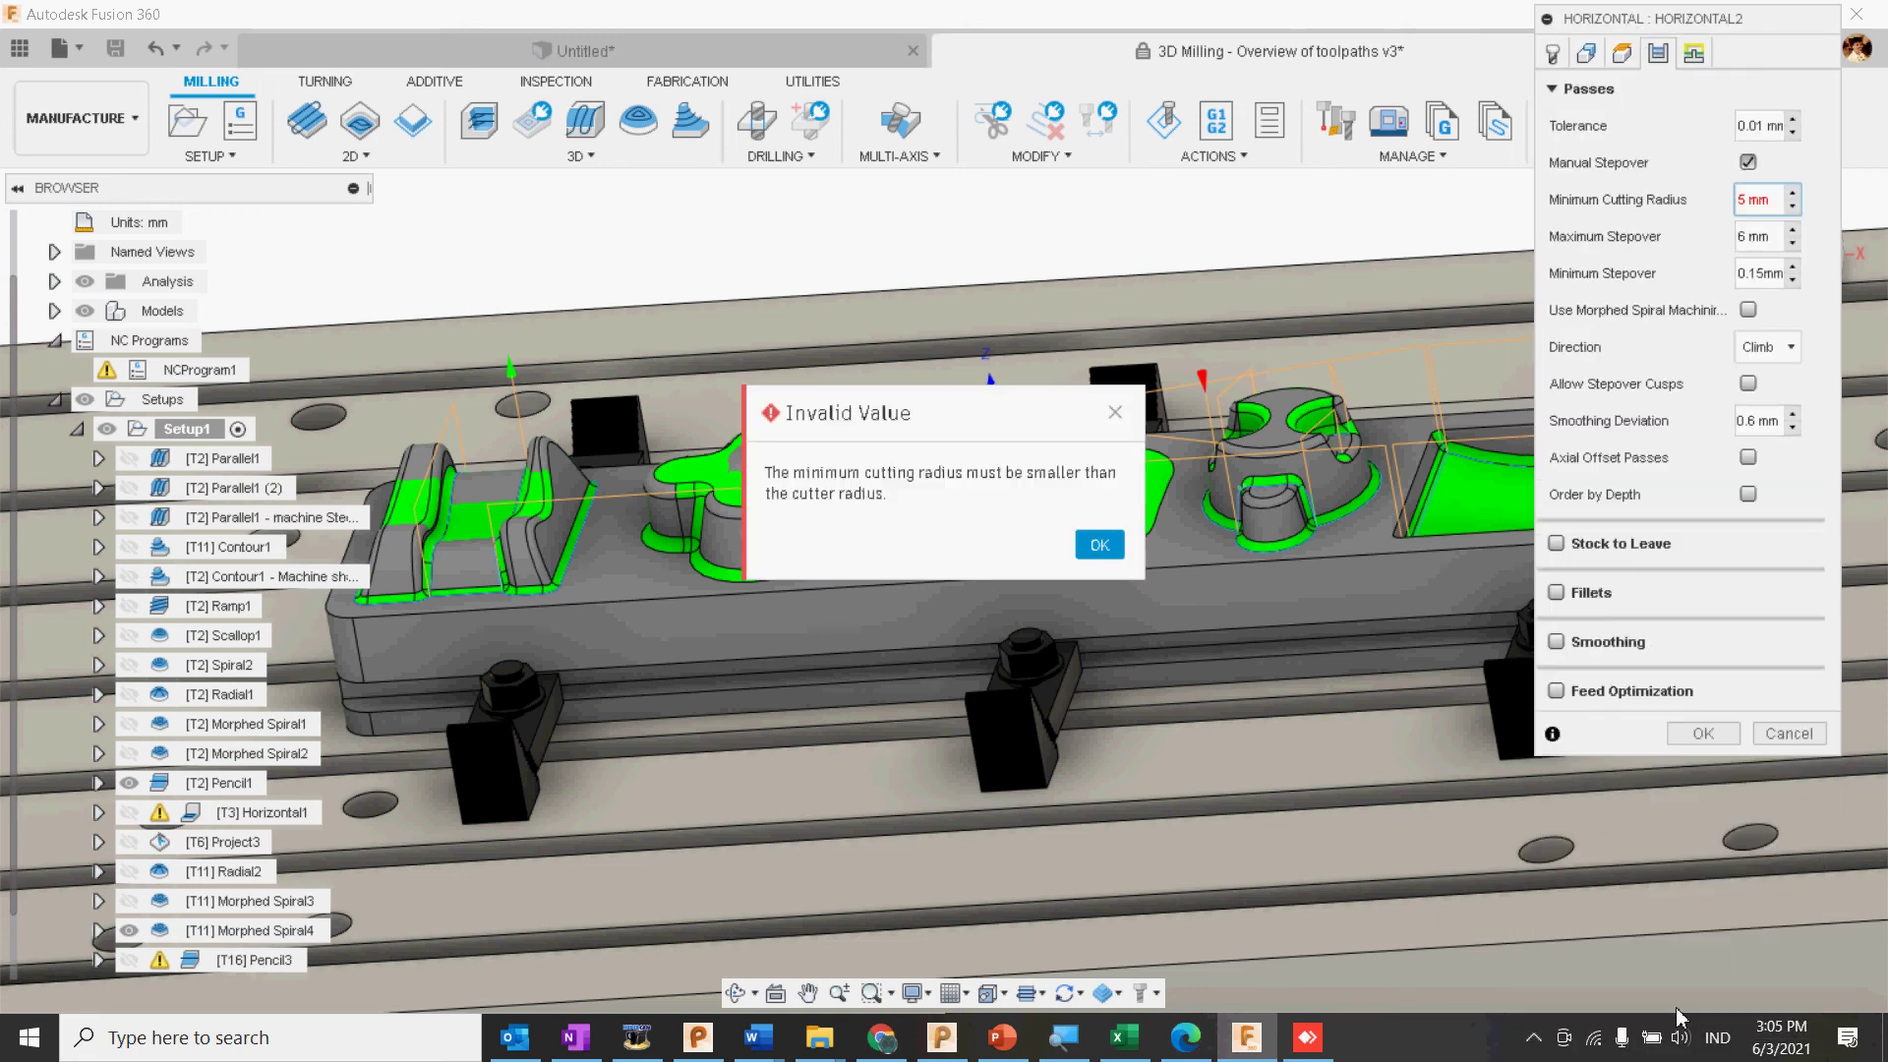
{"action": "left_click", "coordinate": [1100, 547]}
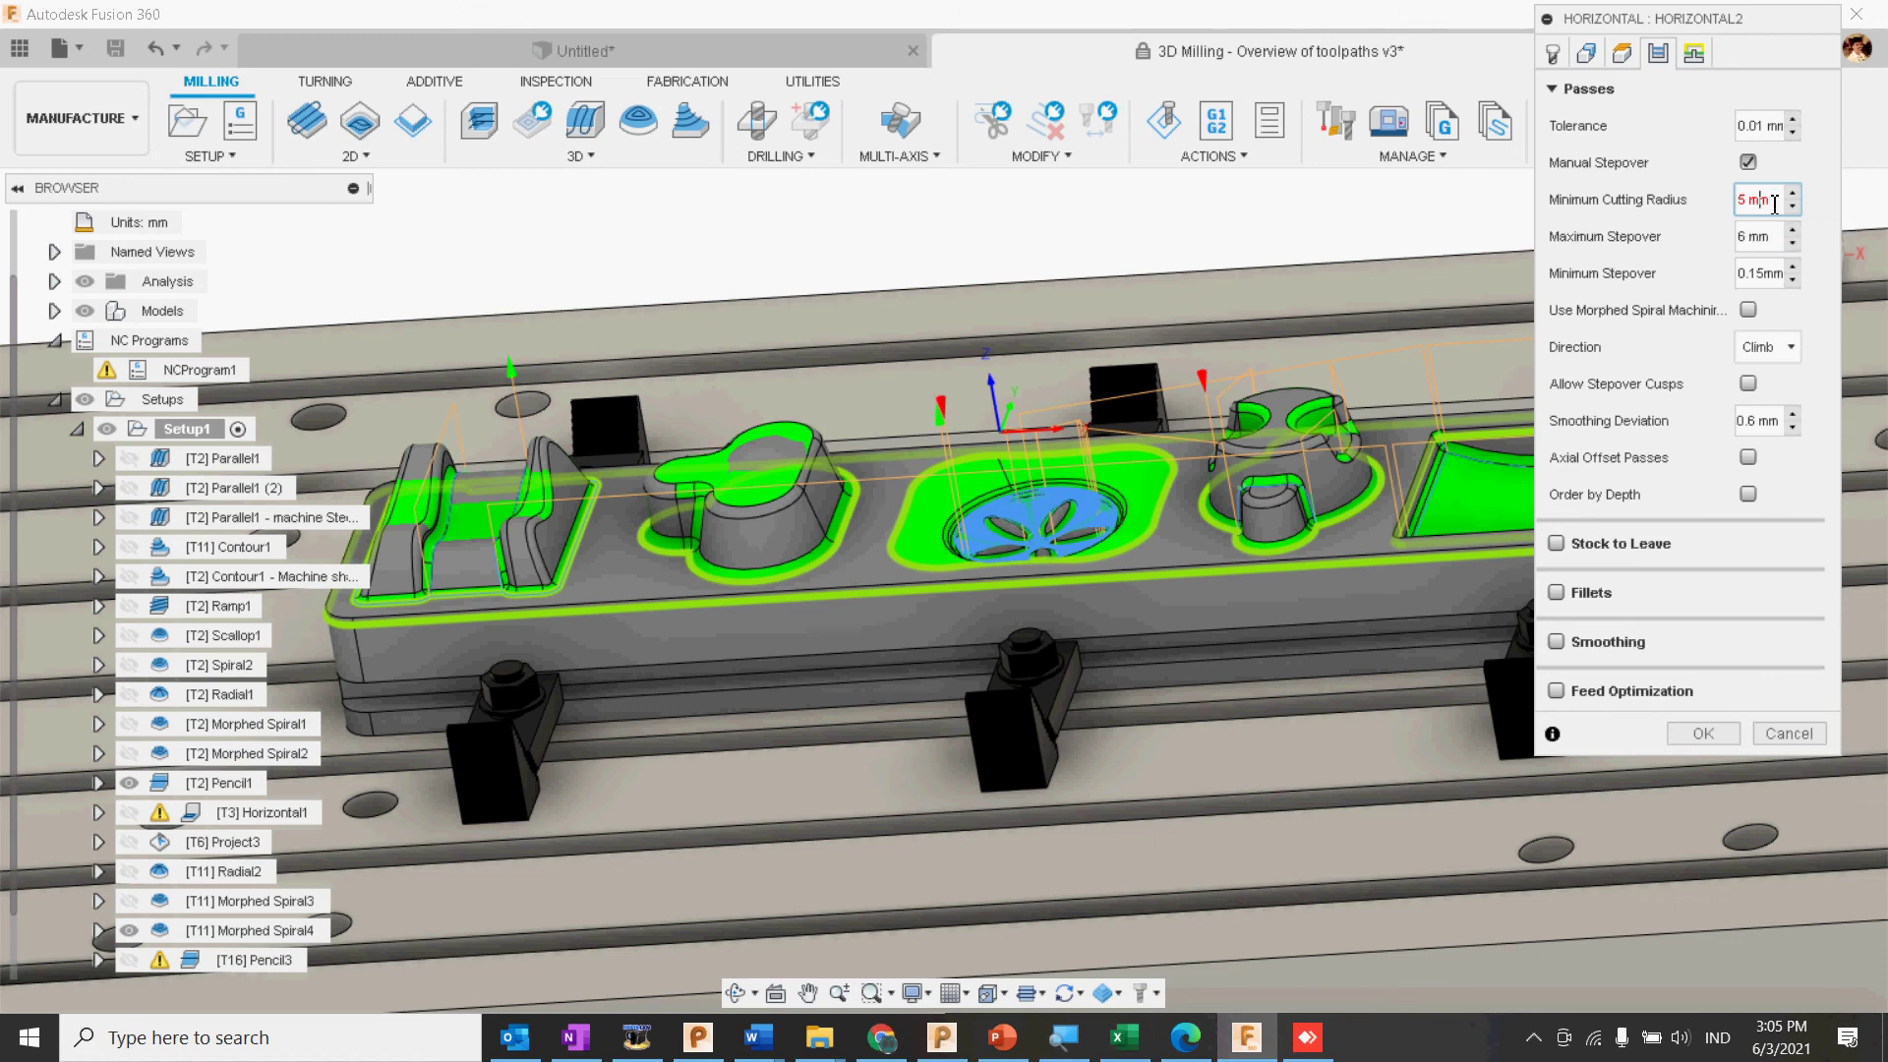
{"action": "left_click_drag", "start_coordinate": [1775, 203], "coordinate": [1719, 205]}
{"action": "left_click", "coordinate": [1705, 735]}
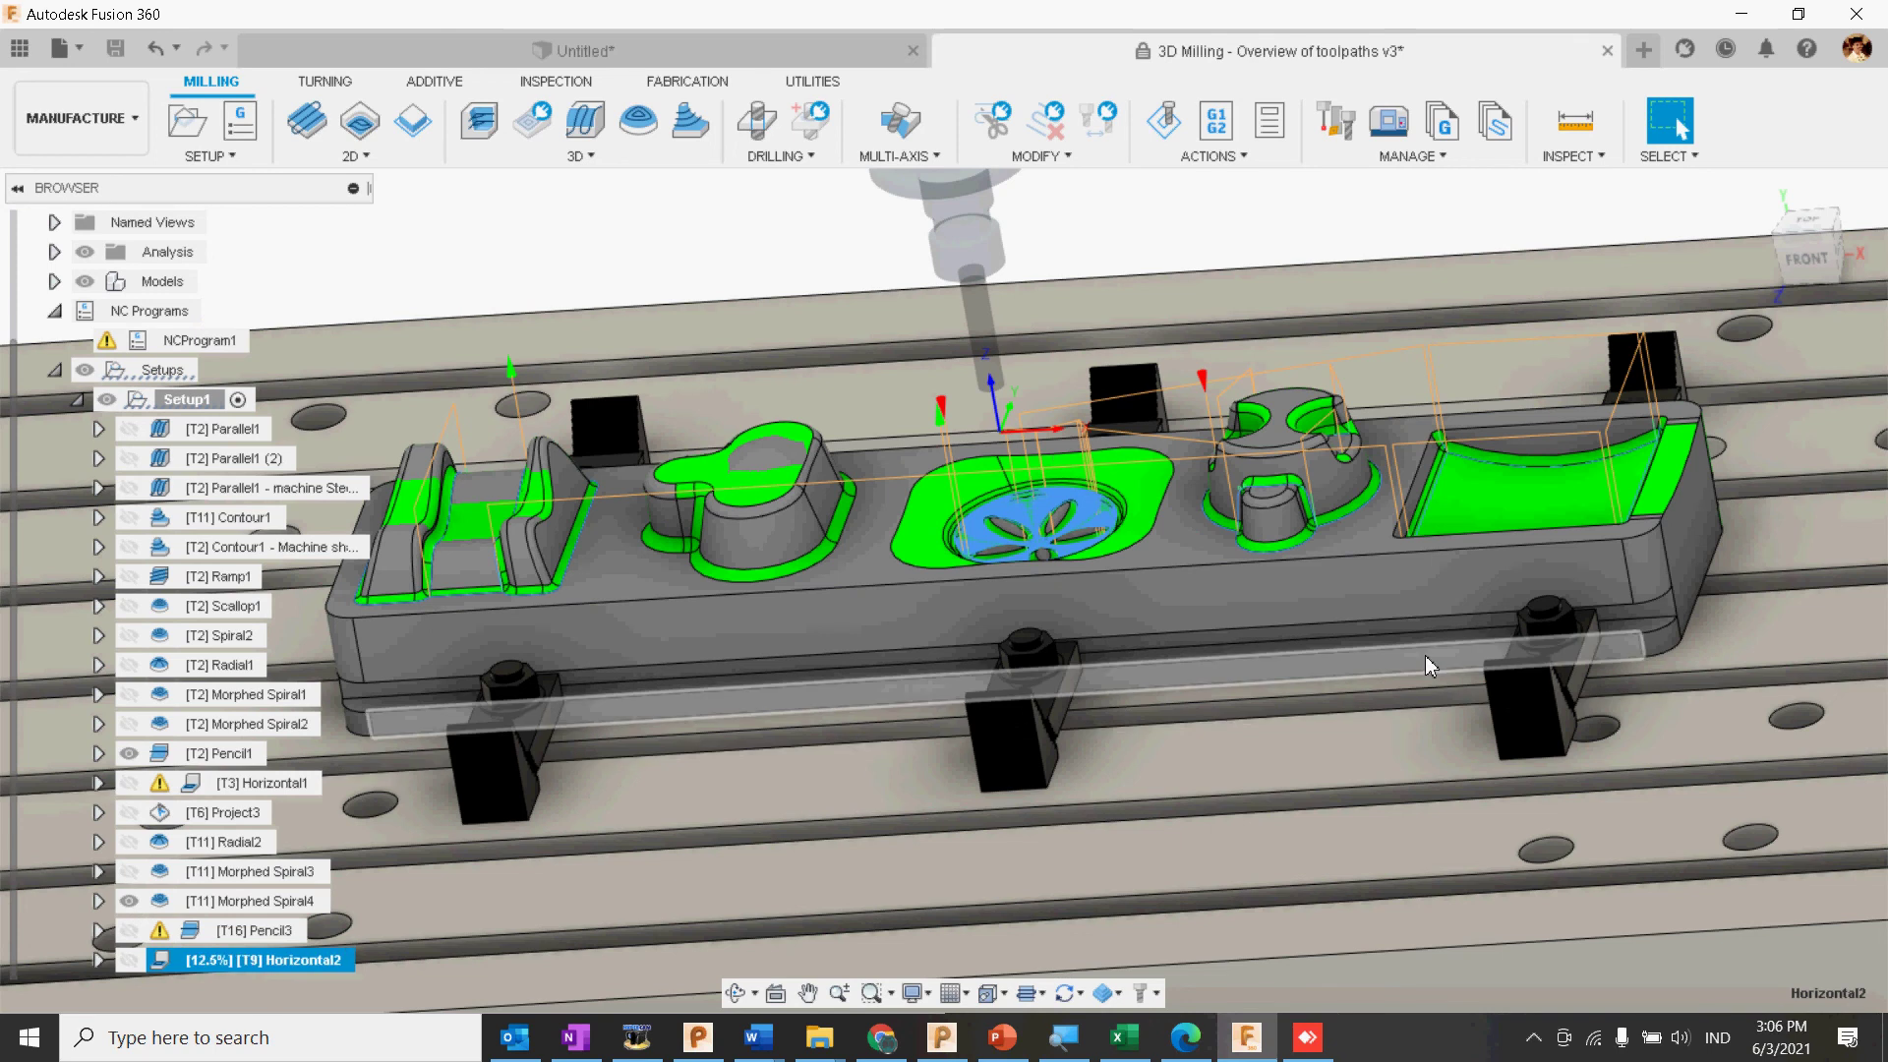
{"action": "middle_click_drag", "start_coordinate": [1337, 736], "coordinate": [1374, 750], "text": "shift"}
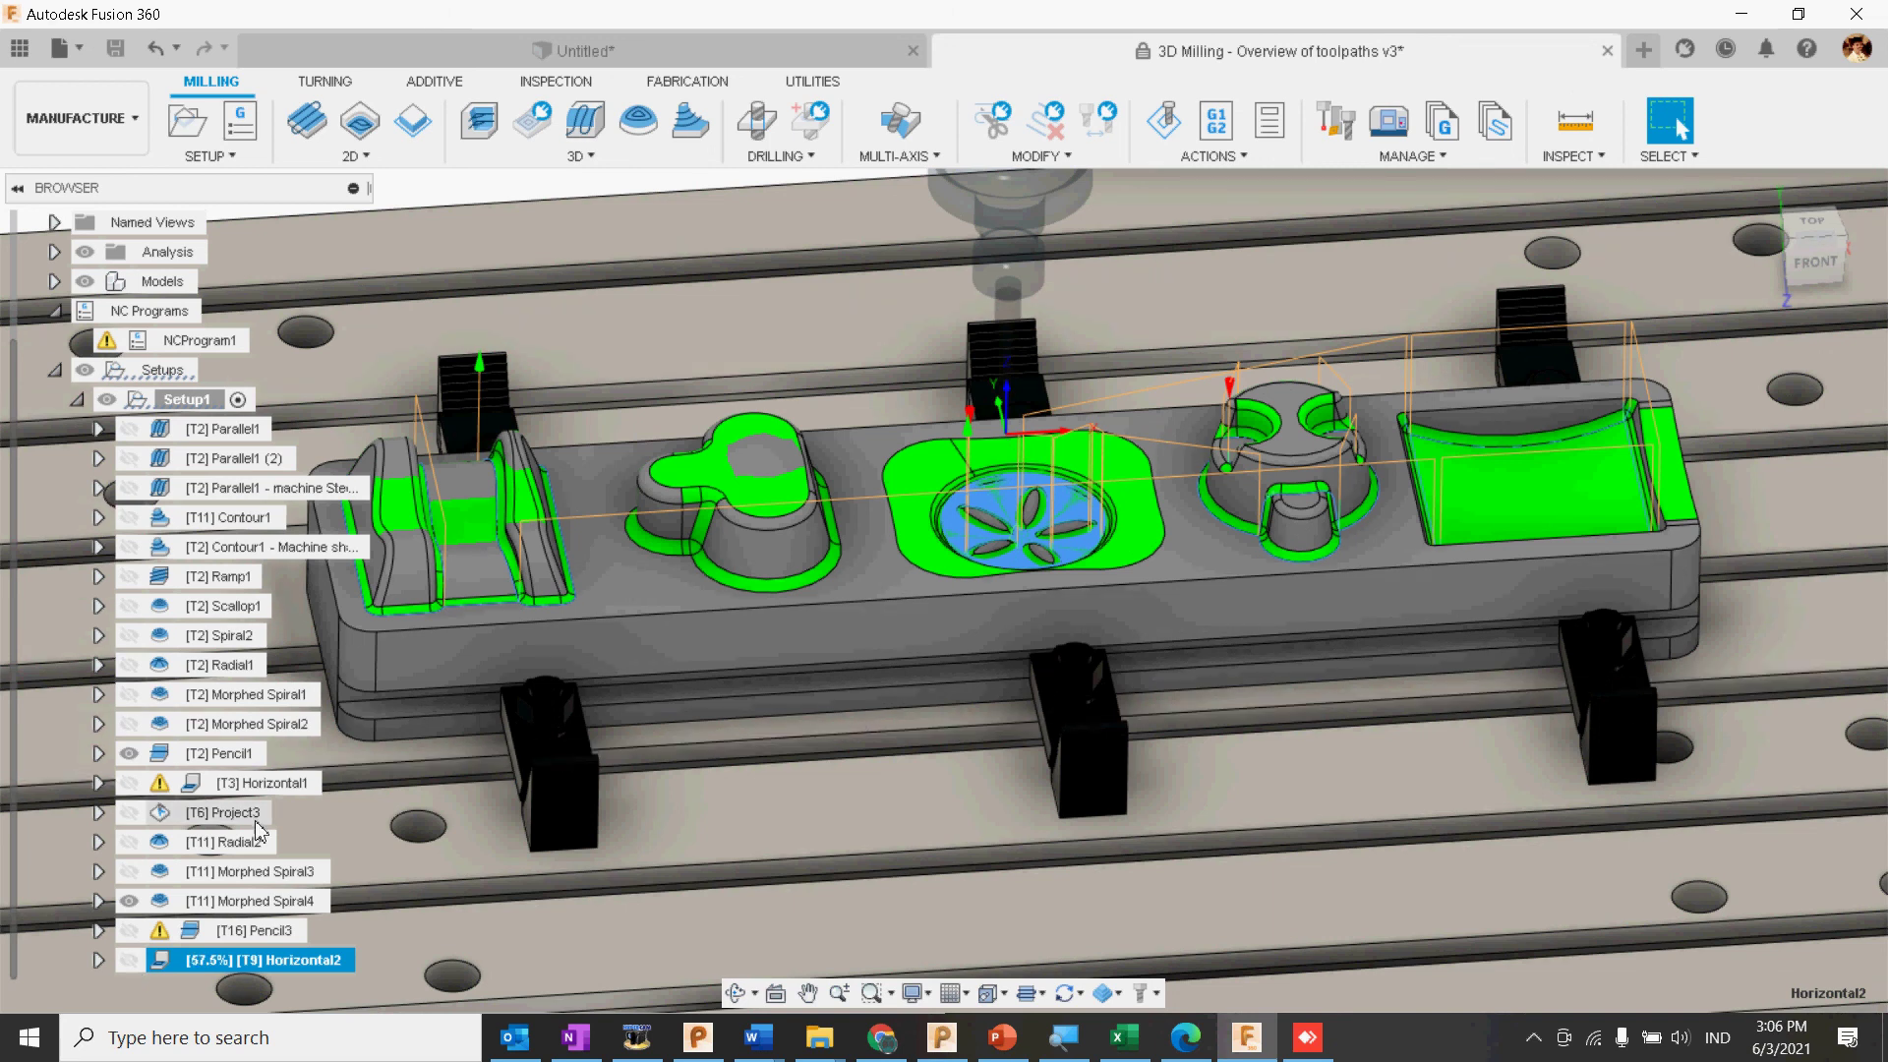
{"action": "middle_click_drag", "start_coordinate": [552, 769], "coordinate": [873, 726], "text": "shift"}
{"action": "scroll", "coordinate": [948, 599], "scroll_direction": "up", "scroll_amount": 2}
{"action": "middle_click_drag", "start_coordinate": [888, 484], "coordinate": [922, 529], "text": "shift"}
{"action": "left_click", "coordinate": [812, 81]}
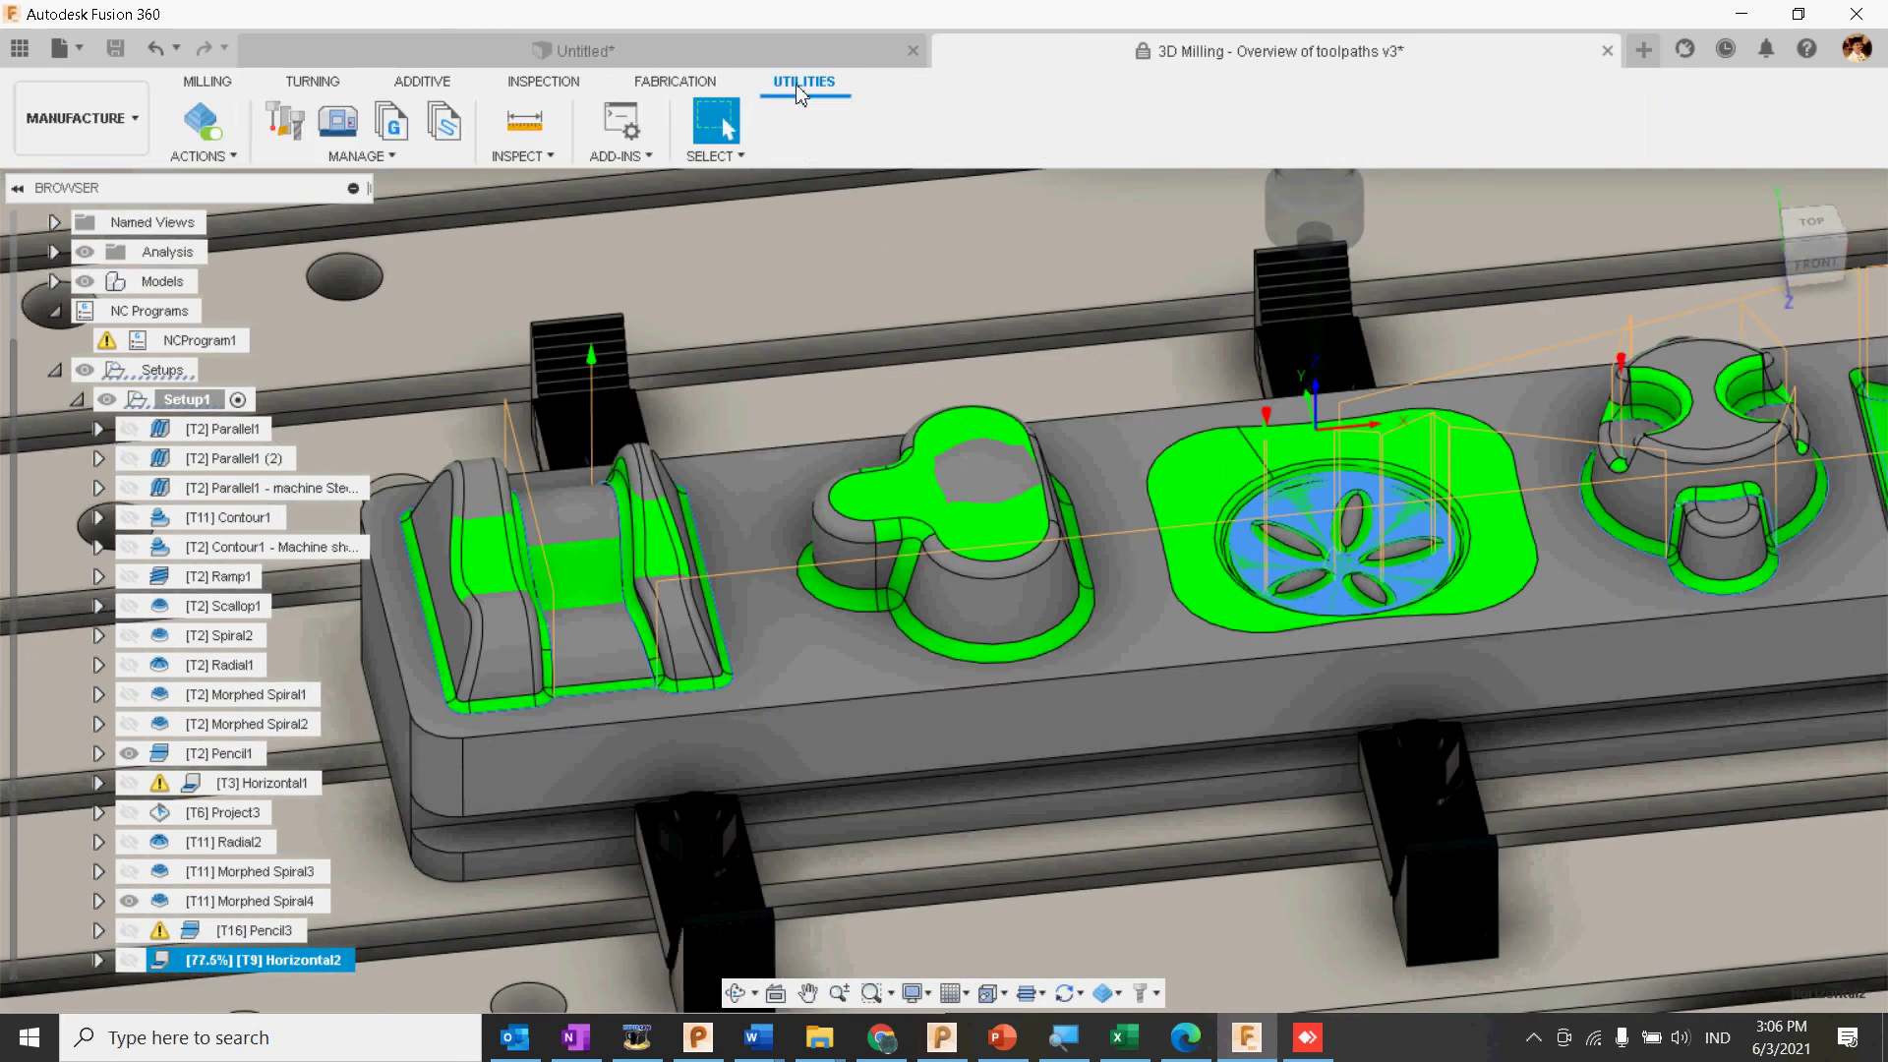
{"action": "left_click", "coordinate": [327, 126]}
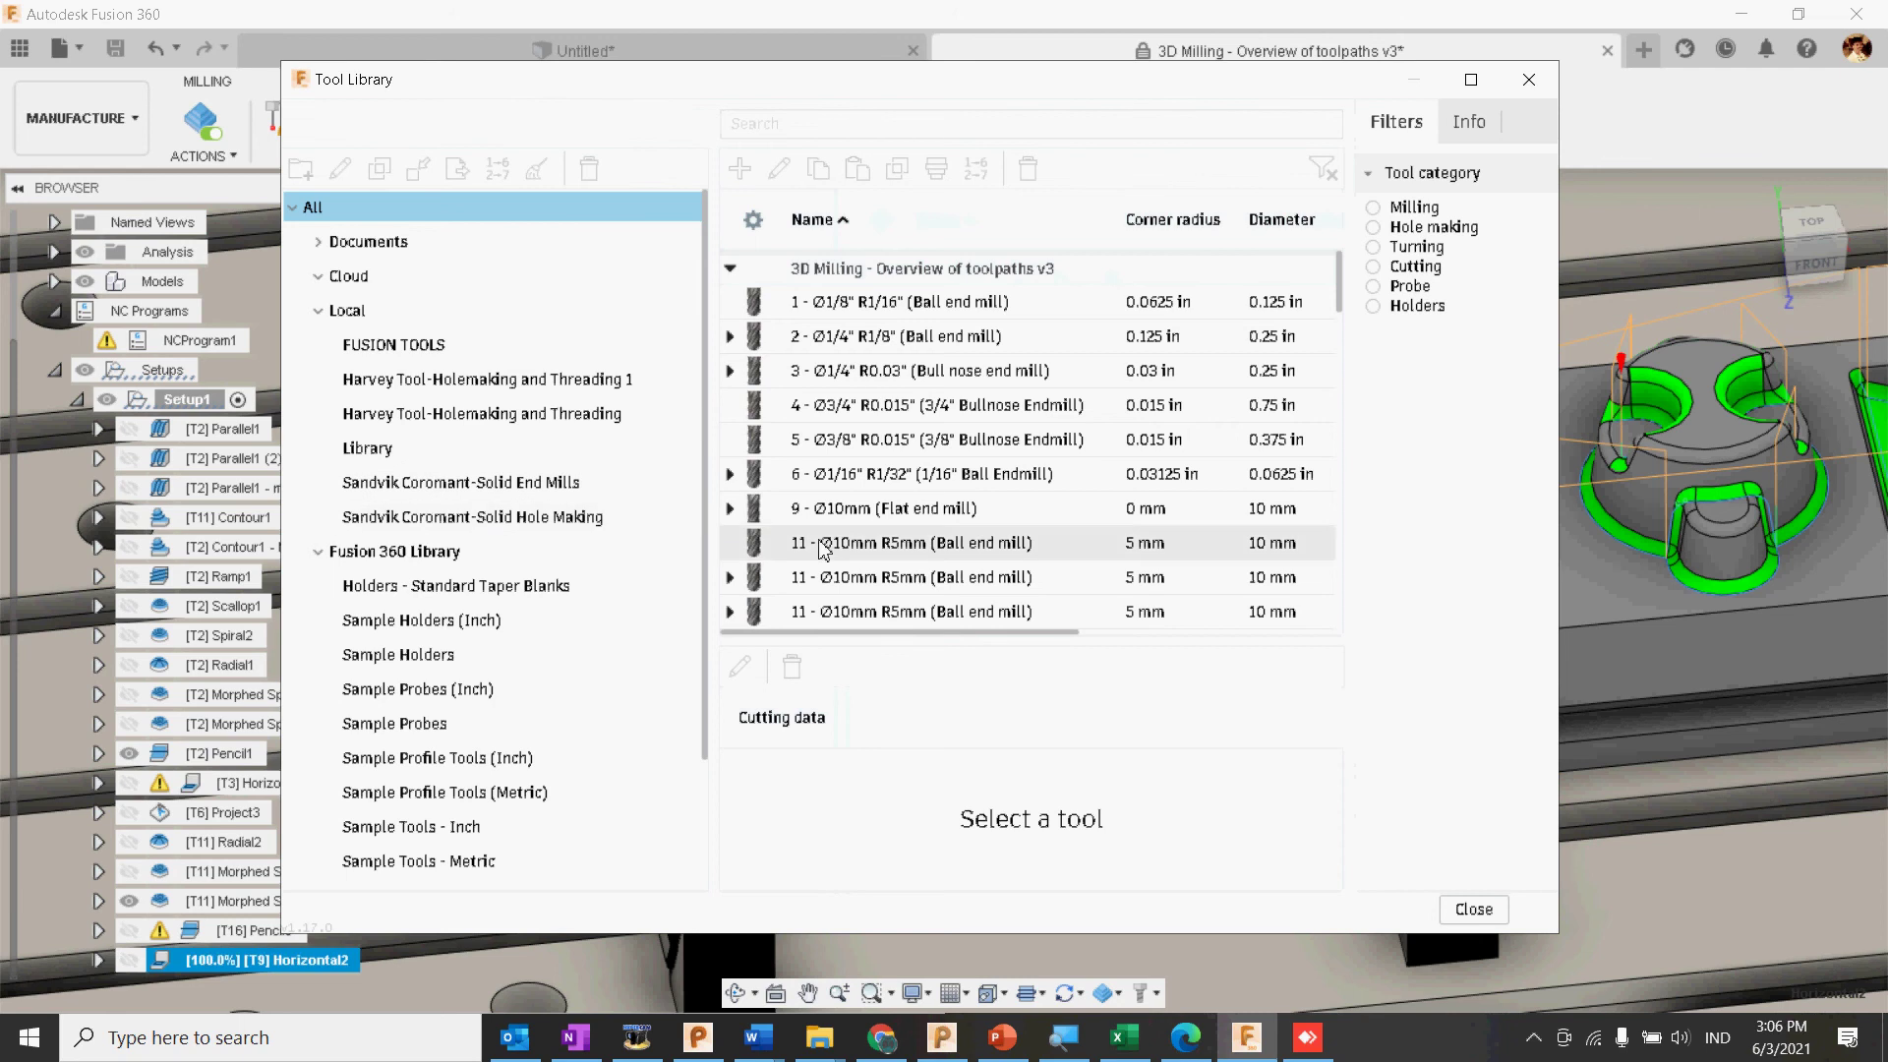
{"action": "left_click", "coordinate": [1480, 911]}
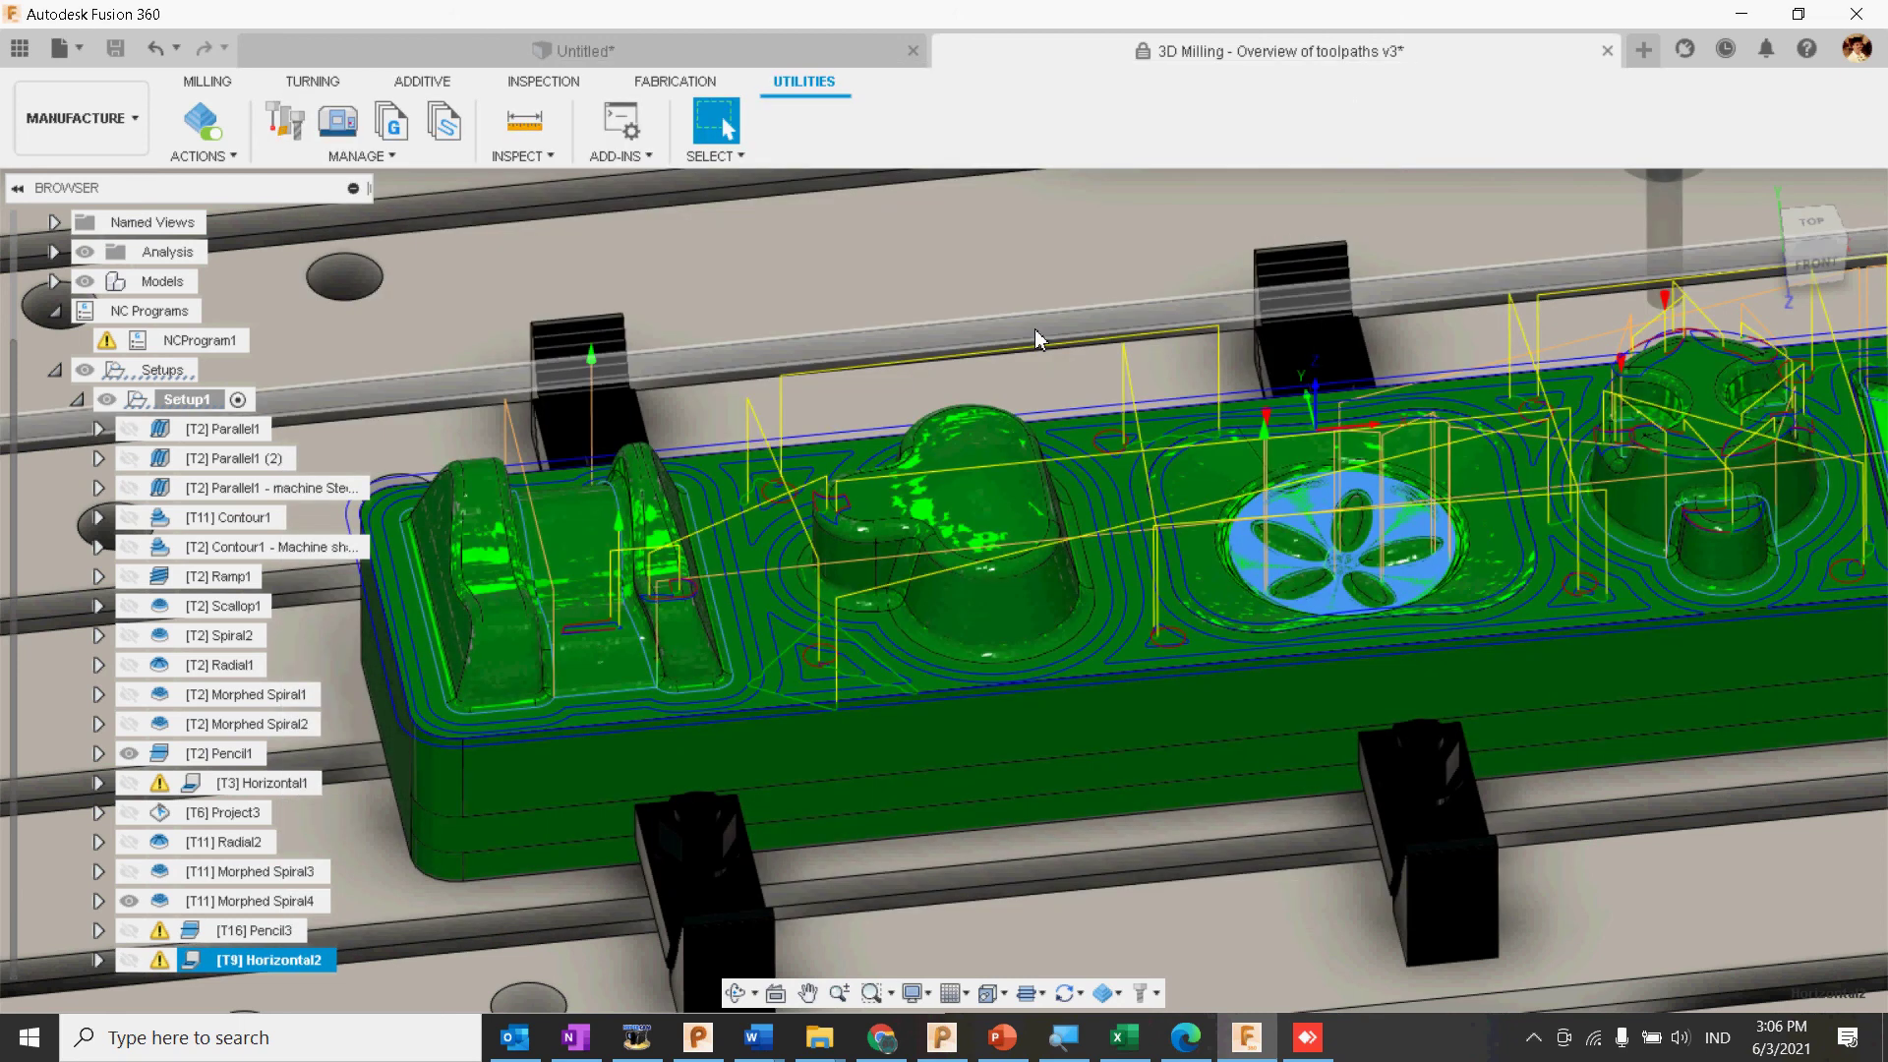
{"action": "left_click", "coordinate": [591, 157]}
{"action": "mouse_move", "coordinate": [566, 160]}
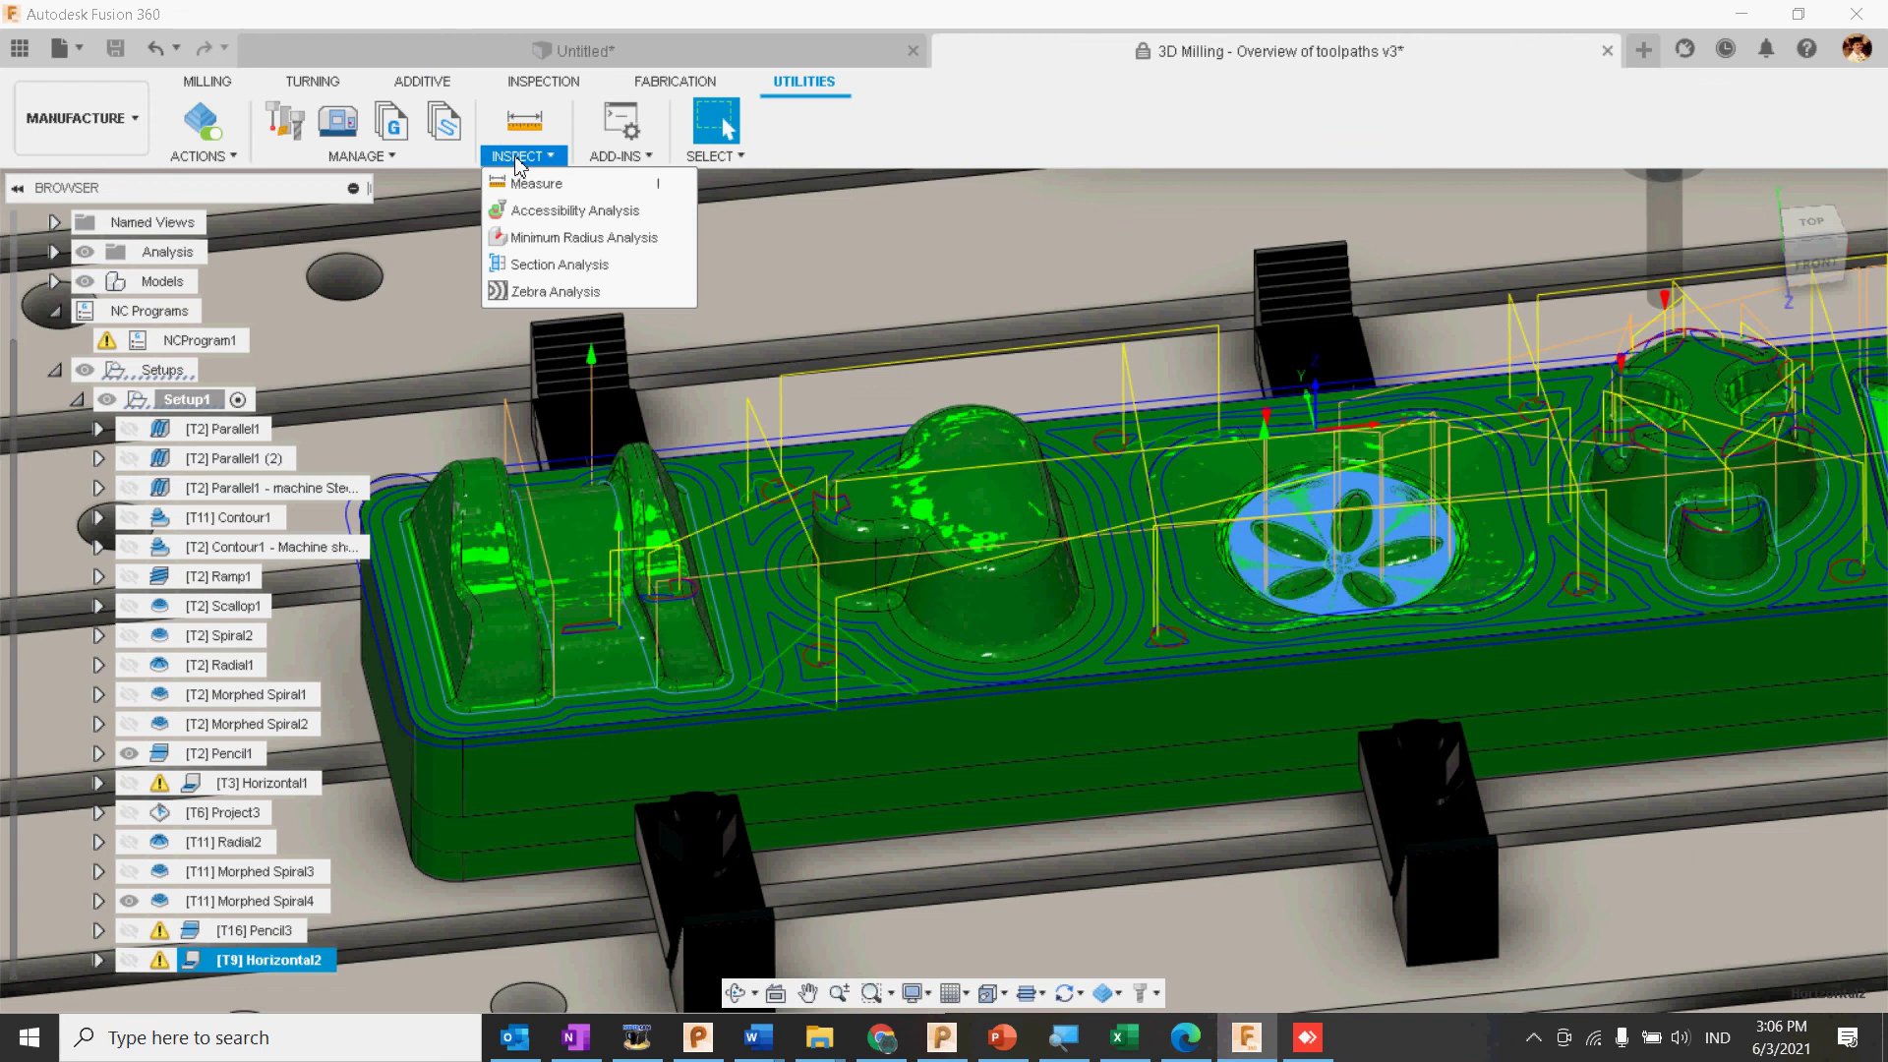
{"action": "left_click", "coordinate": [540, 239]}
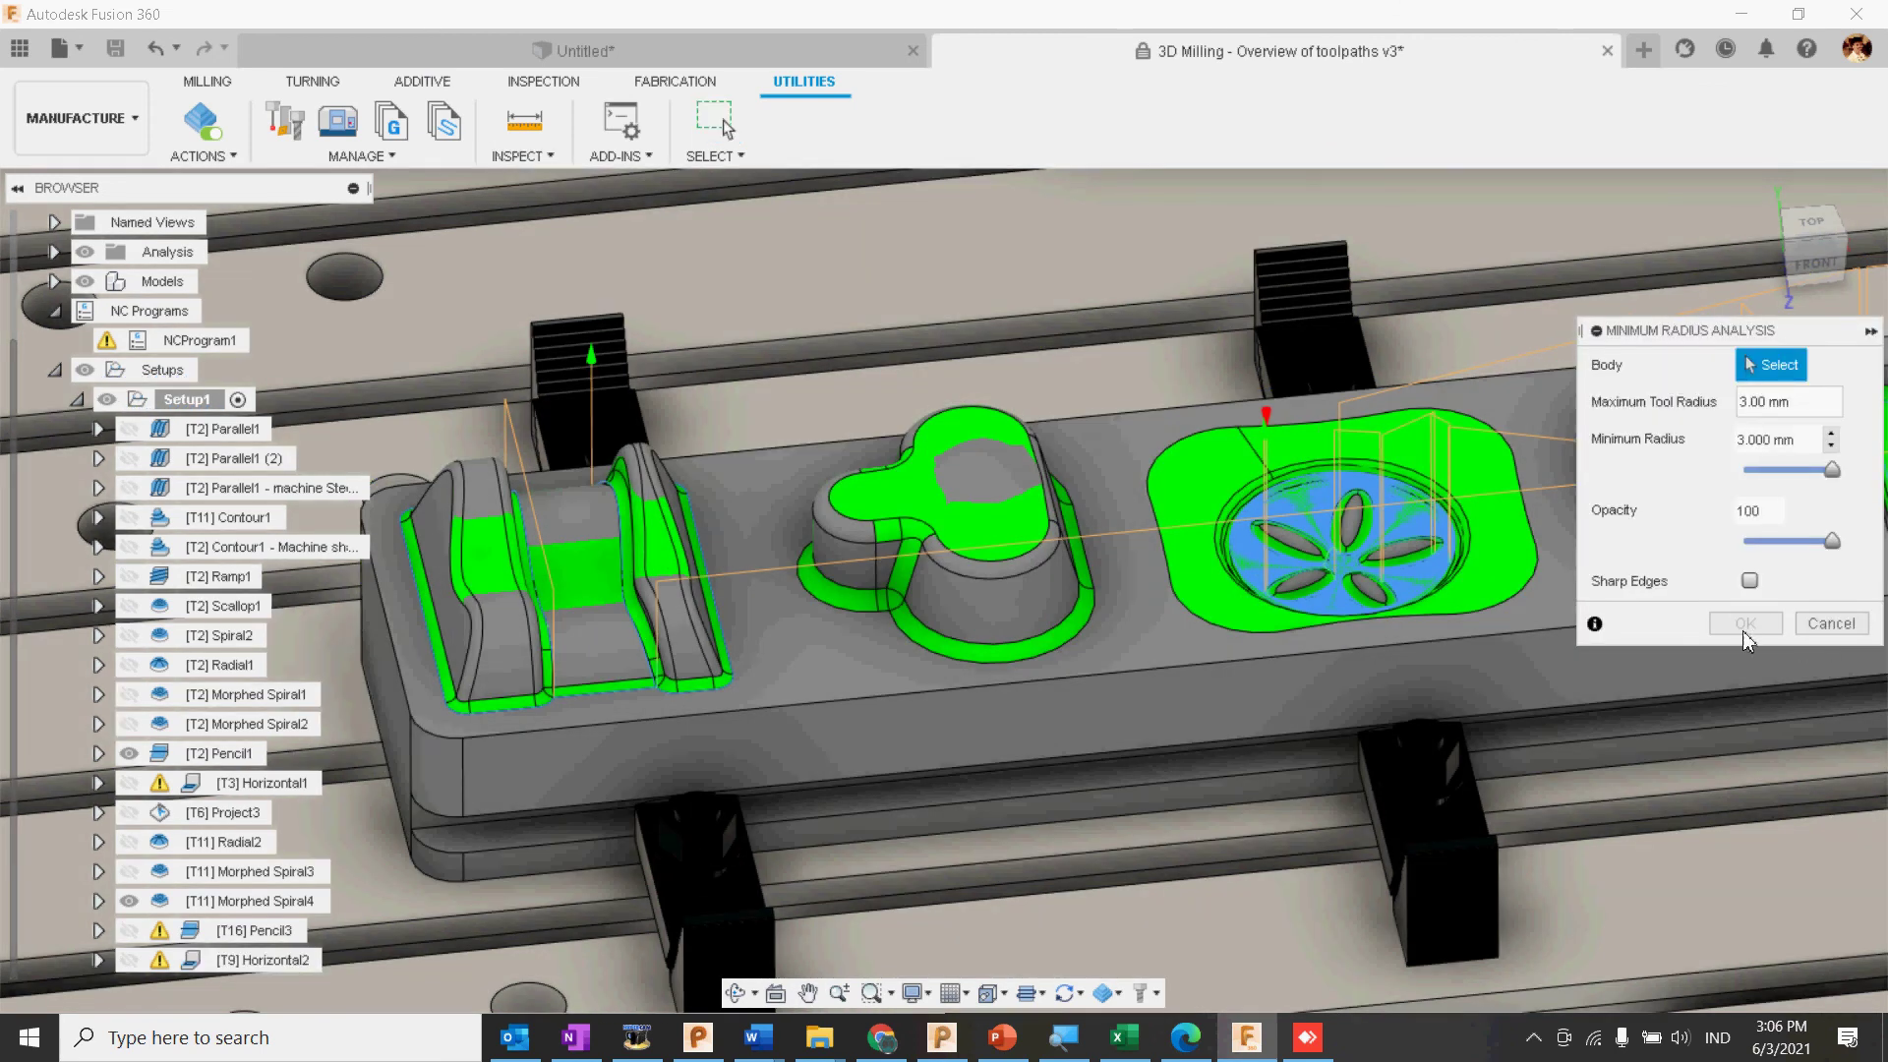
{"action": "left_click_drag", "start_coordinate": [1832, 470], "coordinate": [1733, 470]}
{"action": "left_click_drag", "start_coordinate": [1832, 541], "coordinate": [1743, 541]}
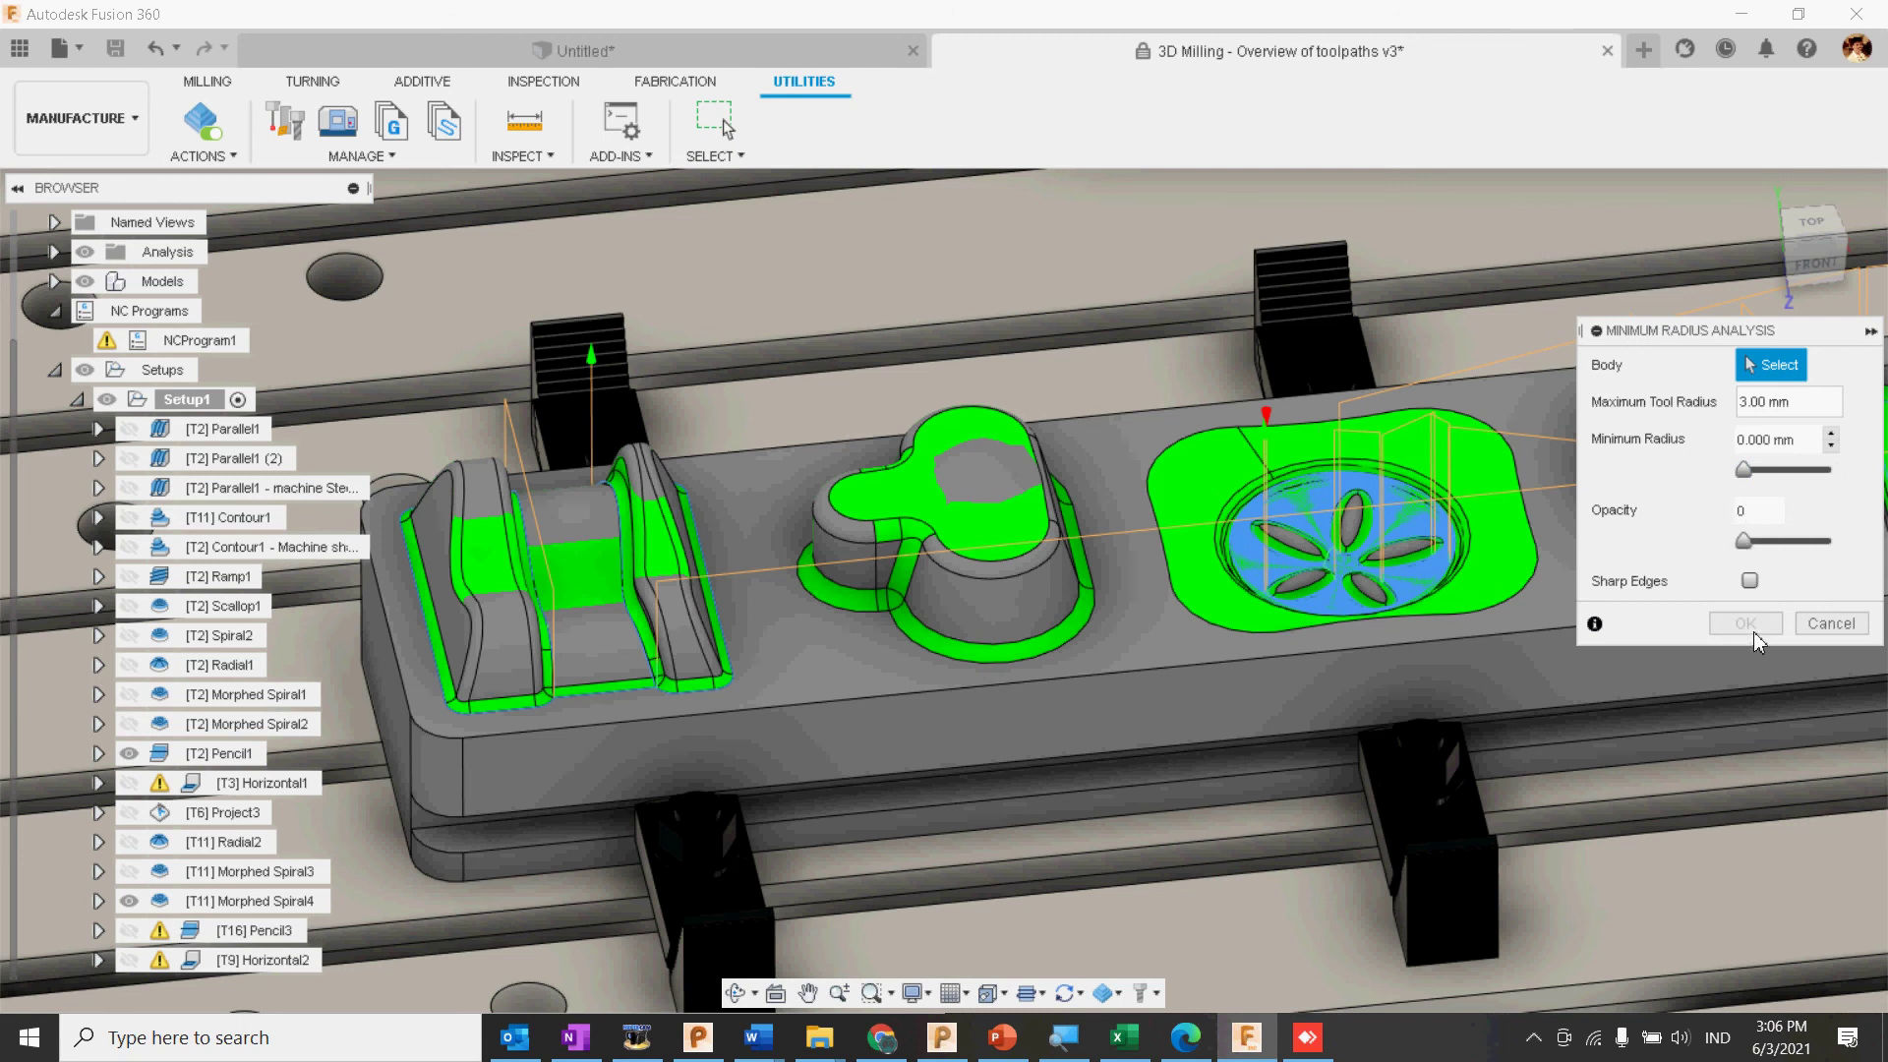
{"action": "left_click", "coordinate": [1833, 625]}
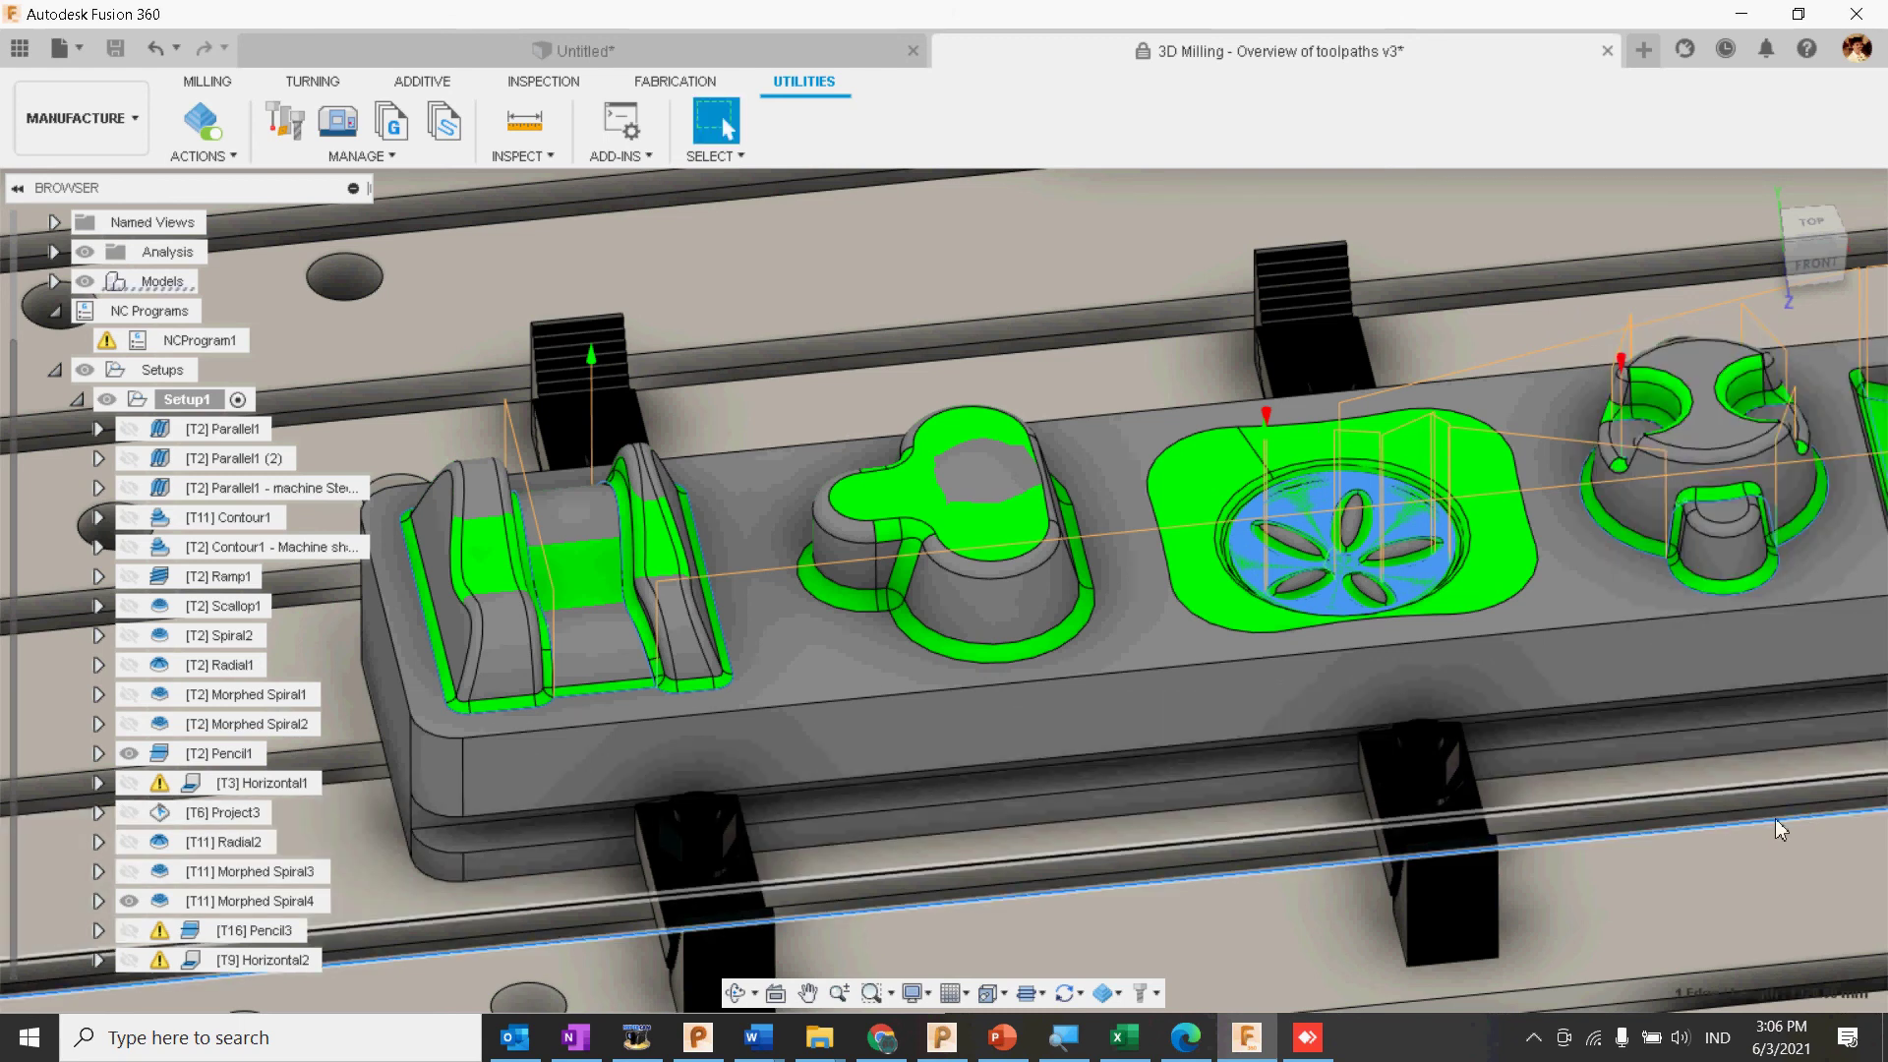
Step: Create a 3D Ramp operation with its machining boundary set to Selection and pick the lobed boss's base outline
{"action": "left_click", "coordinate": [1774, 819]}
{"action": "middle_click_drag", "start_coordinate": [1406, 781], "coordinate": [1347, 769]}
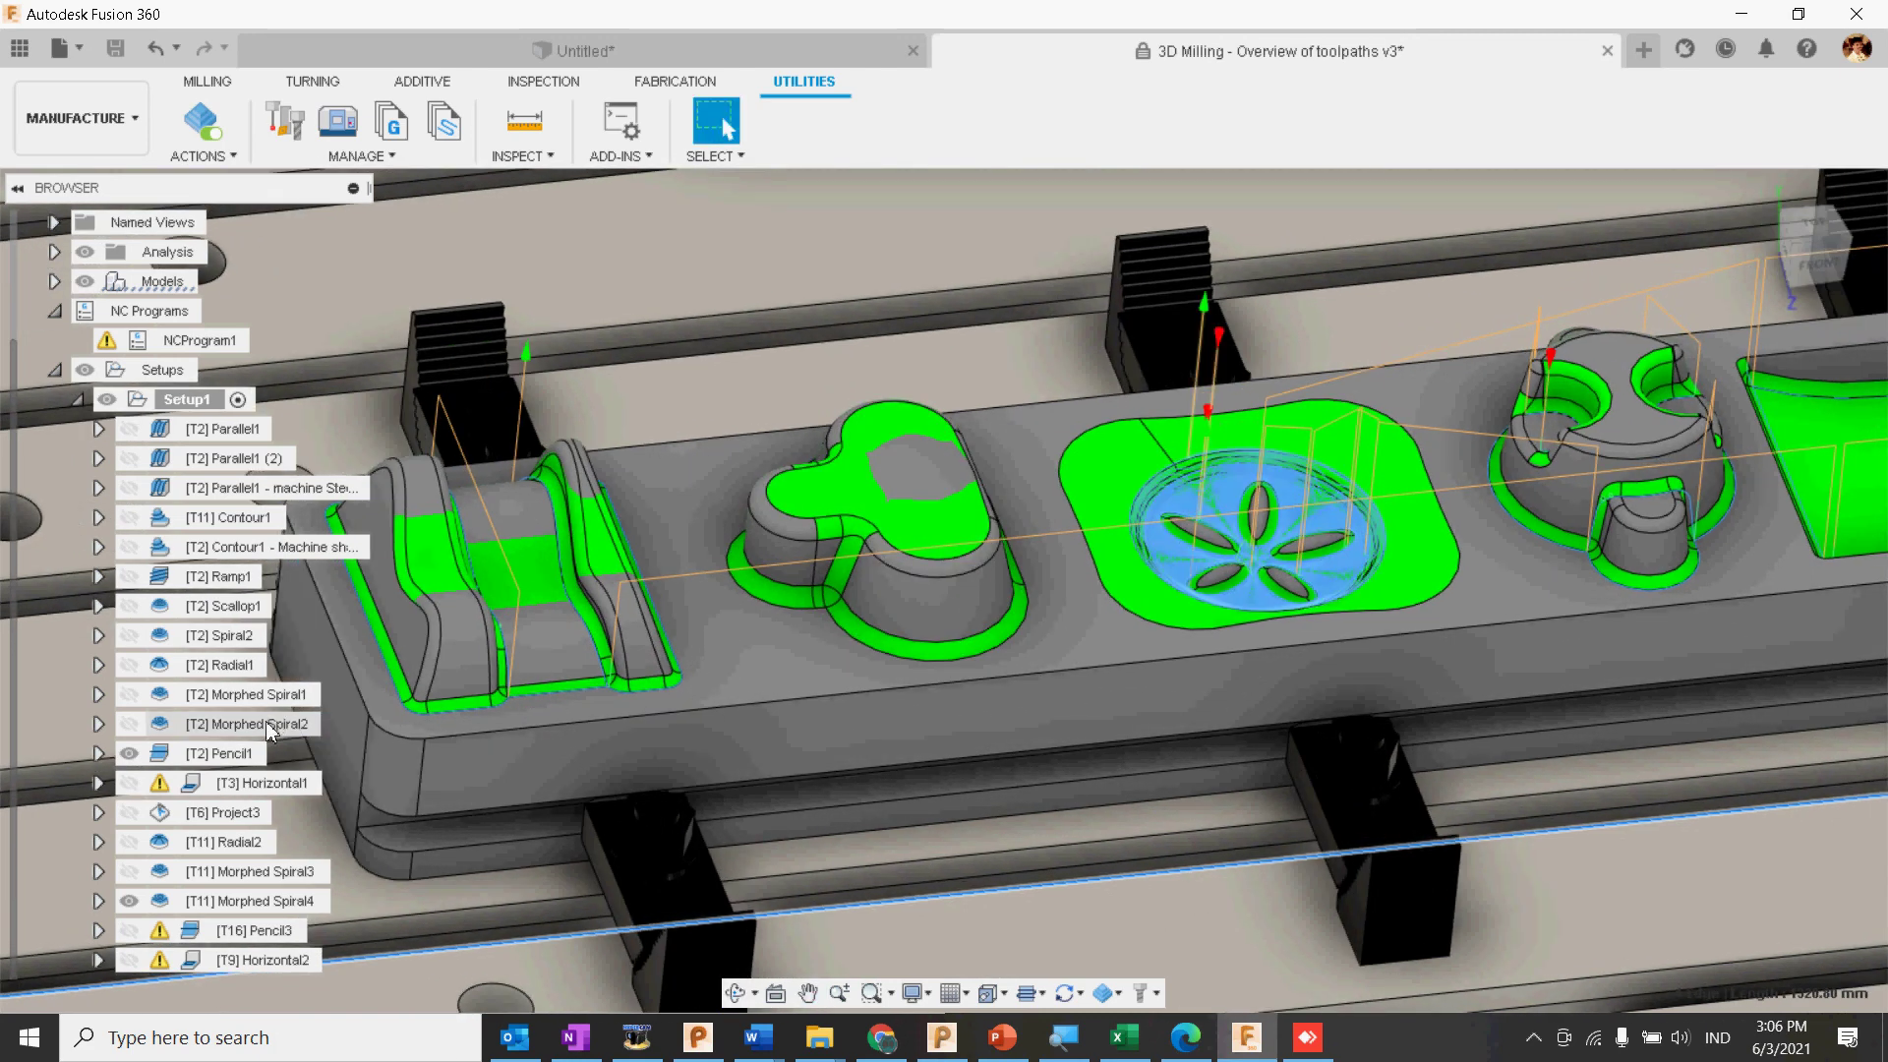
{"action": "mouse_move", "coordinate": [246, 588]}
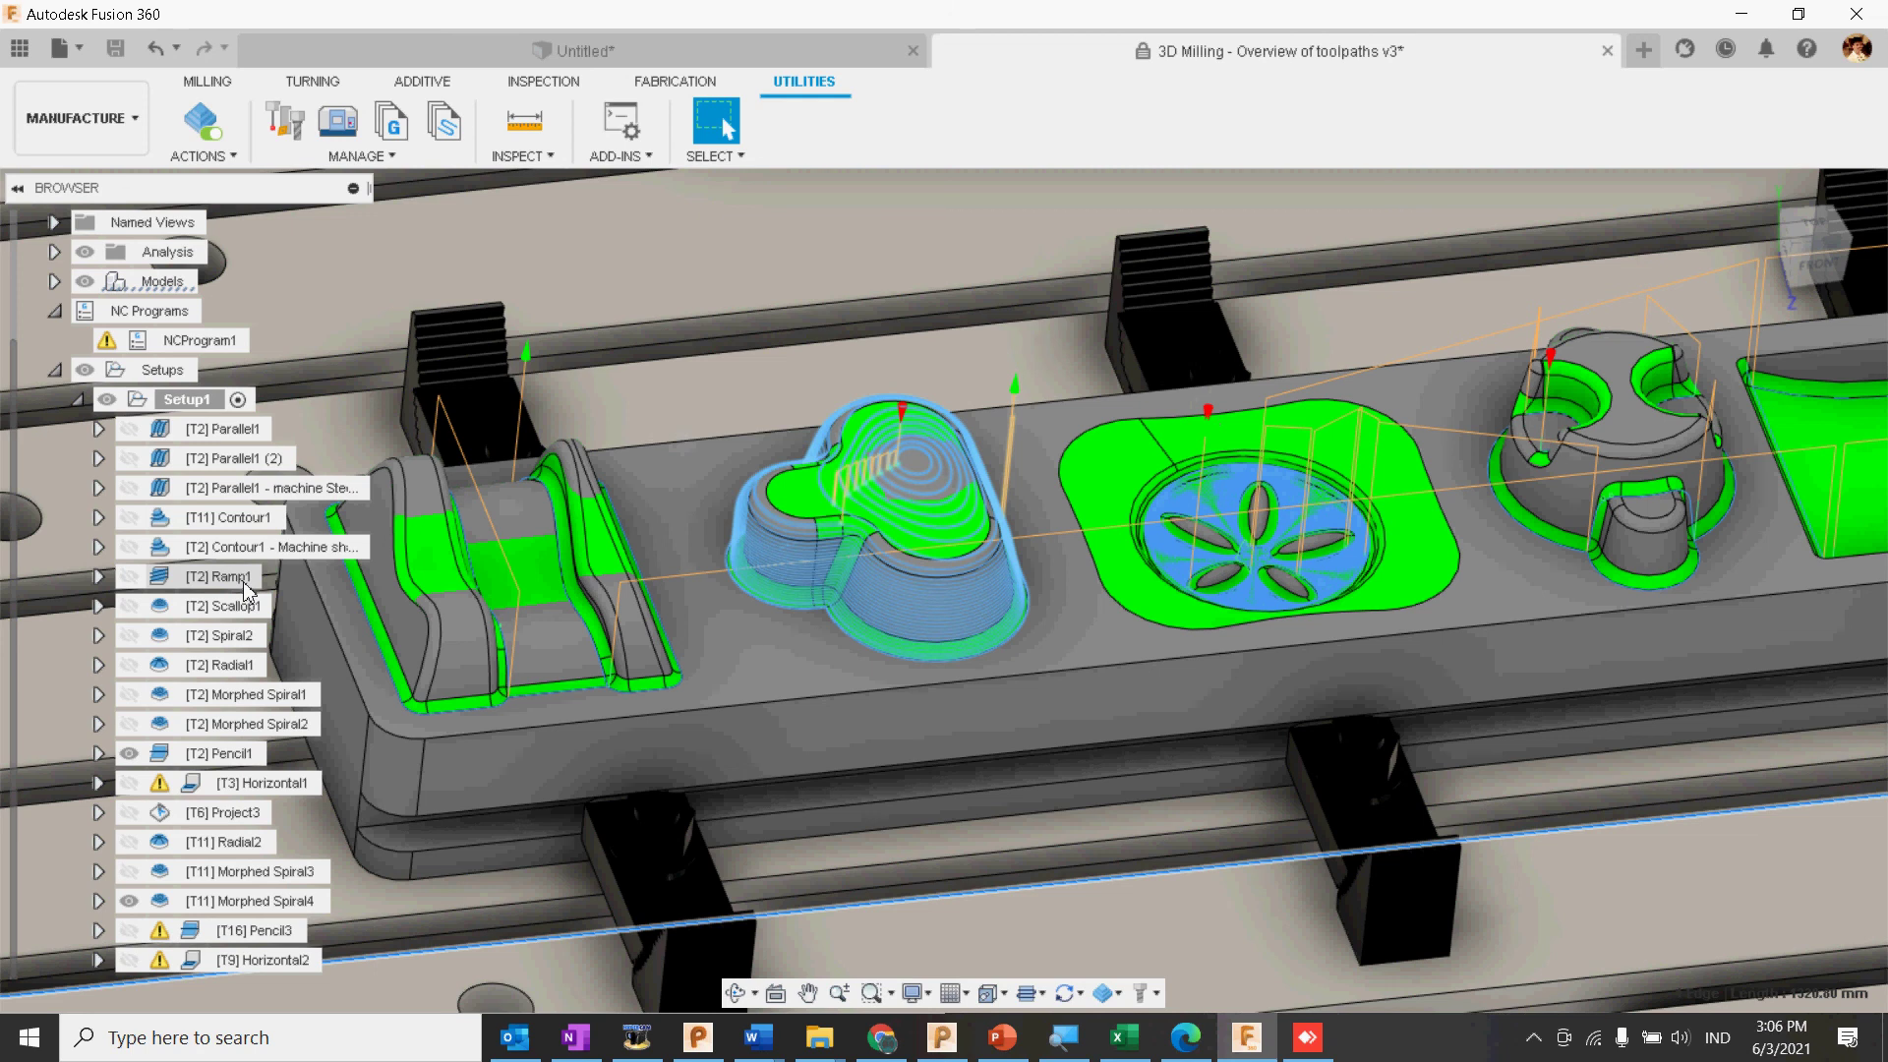
{"action": "left_click", "coordinate": [208, 80]}
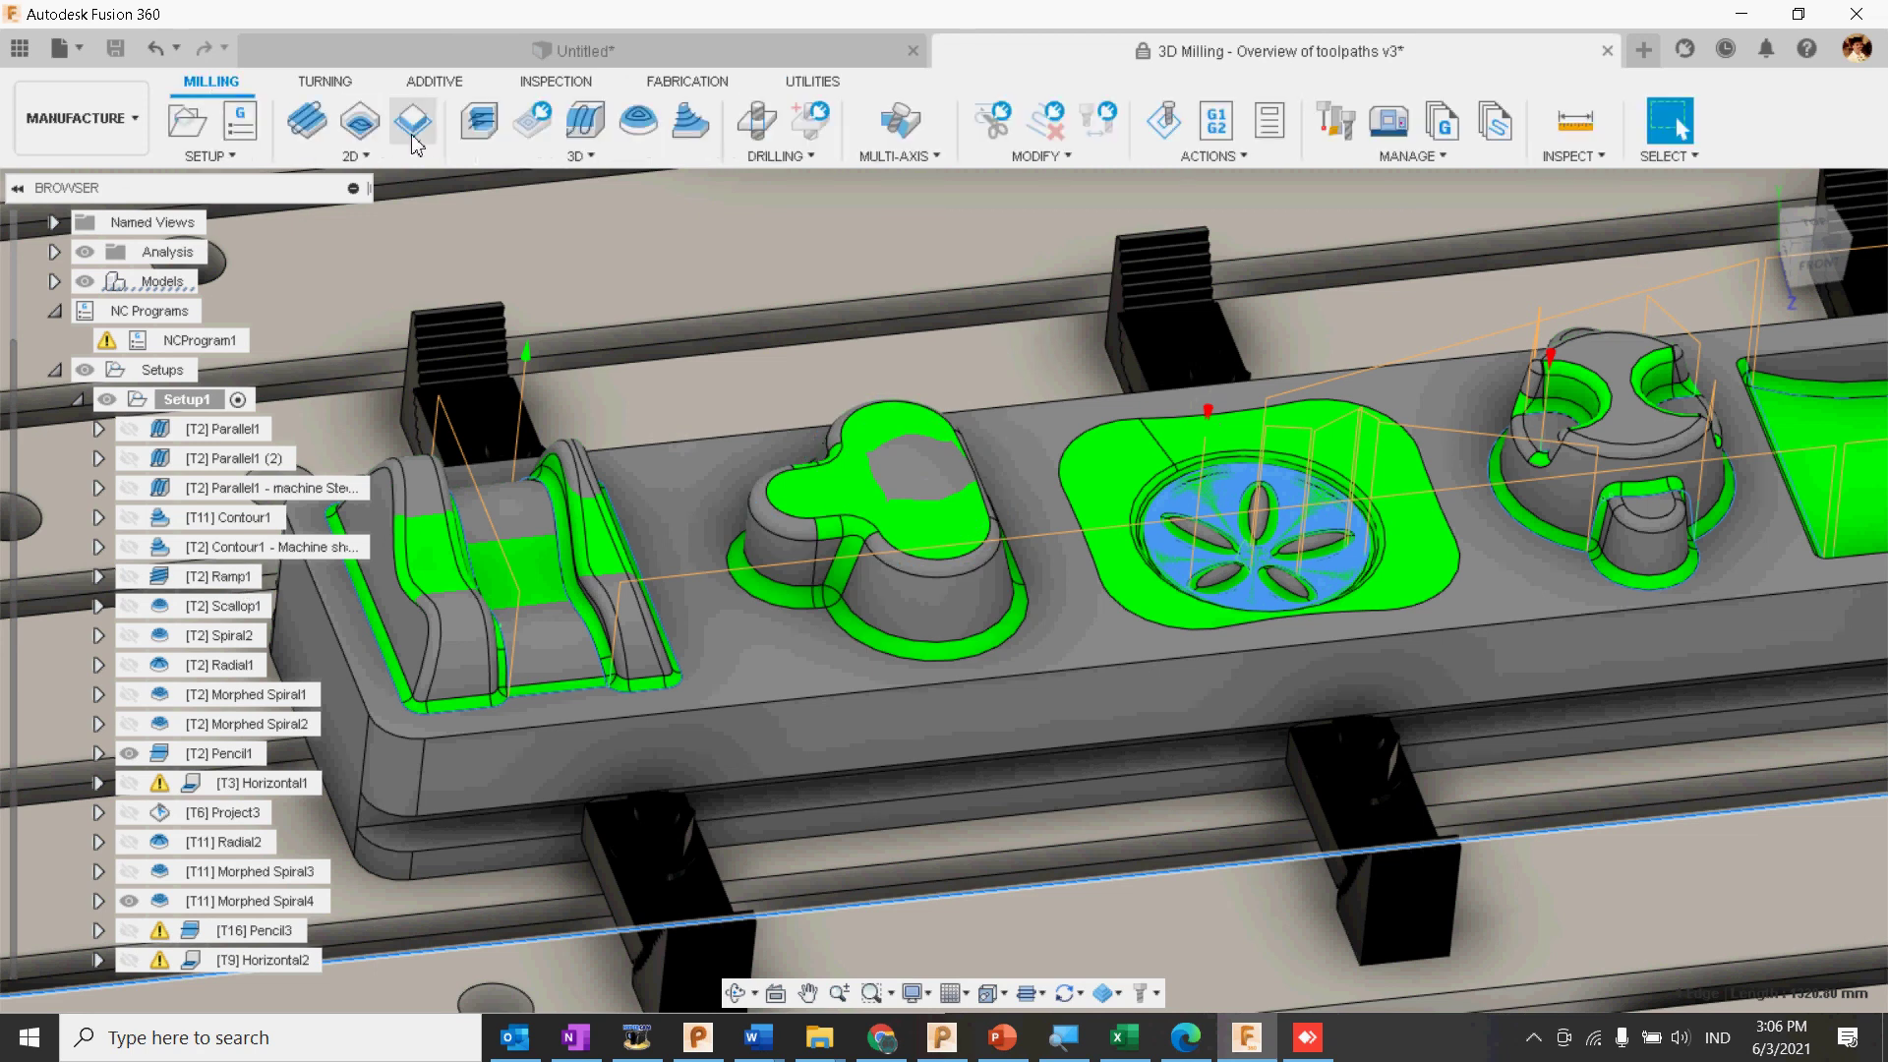
{"action": "left_click", "coordinate": [607, 148]}
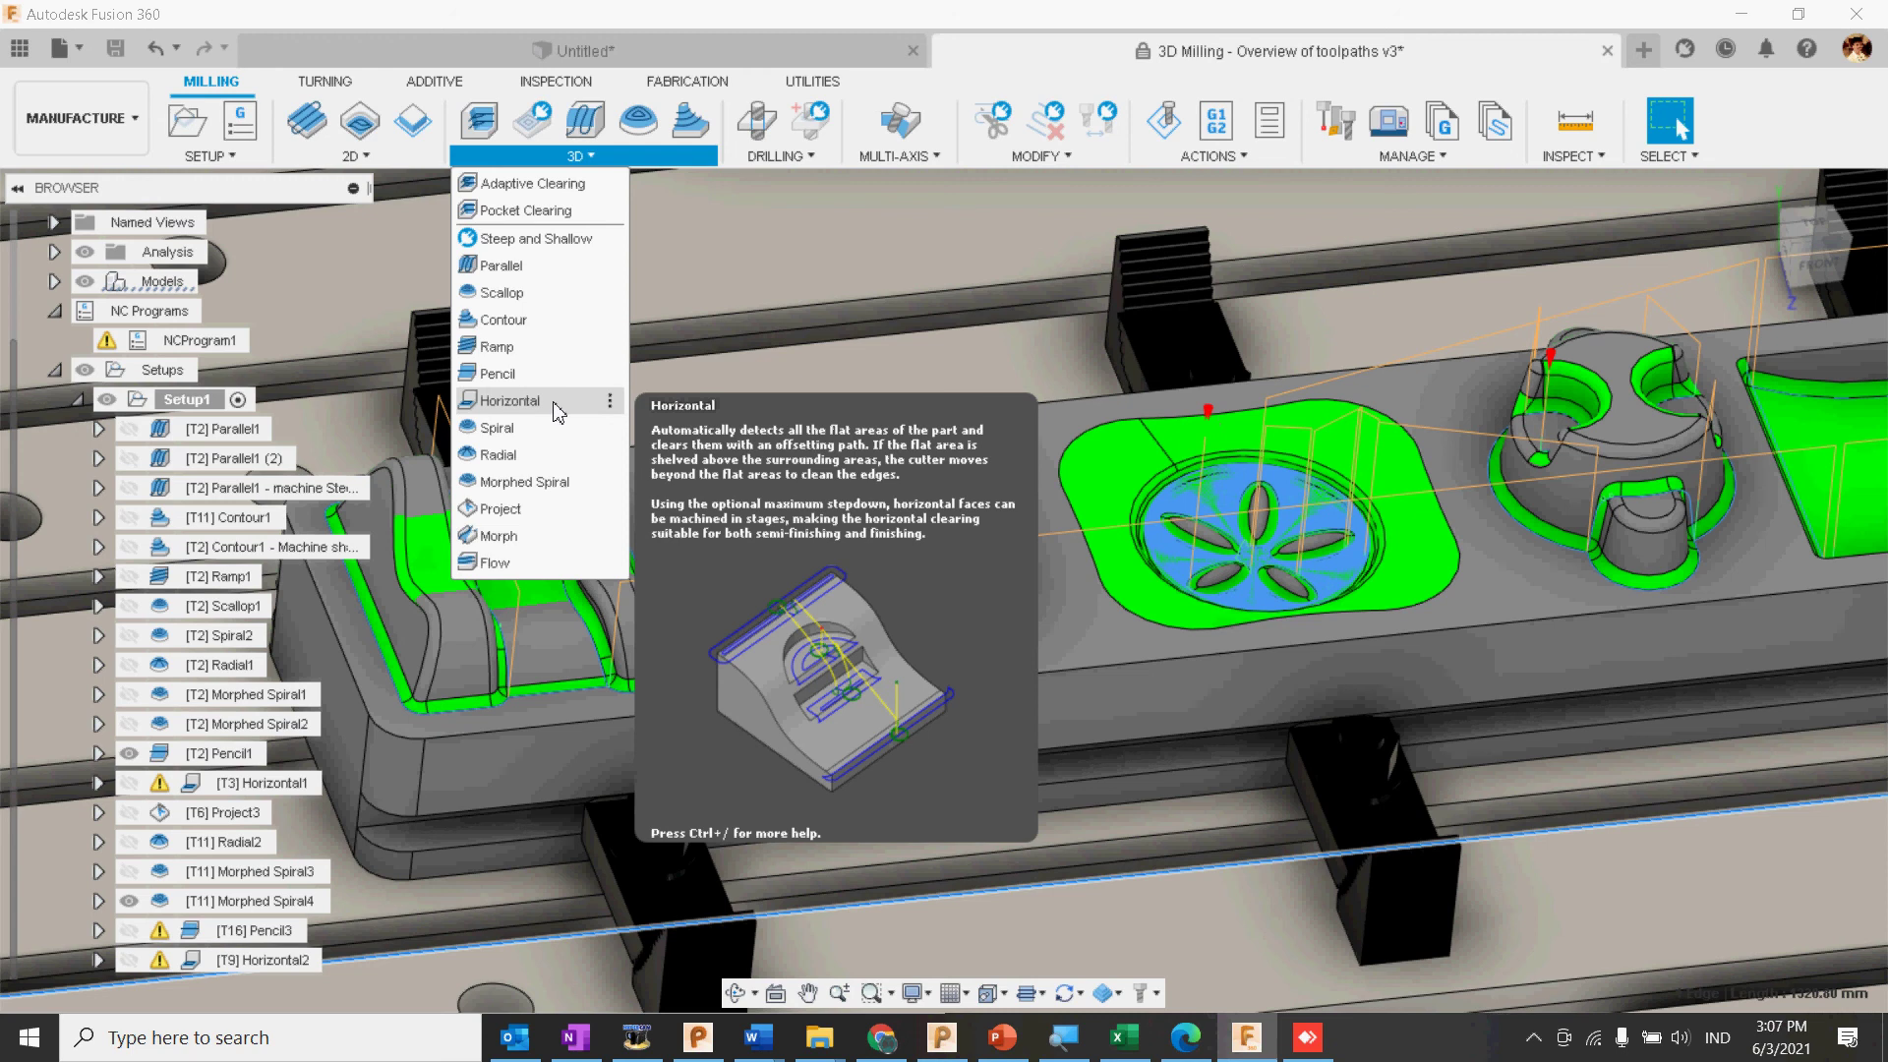
{"action": "left_click", "coordinate": [553, 347]}
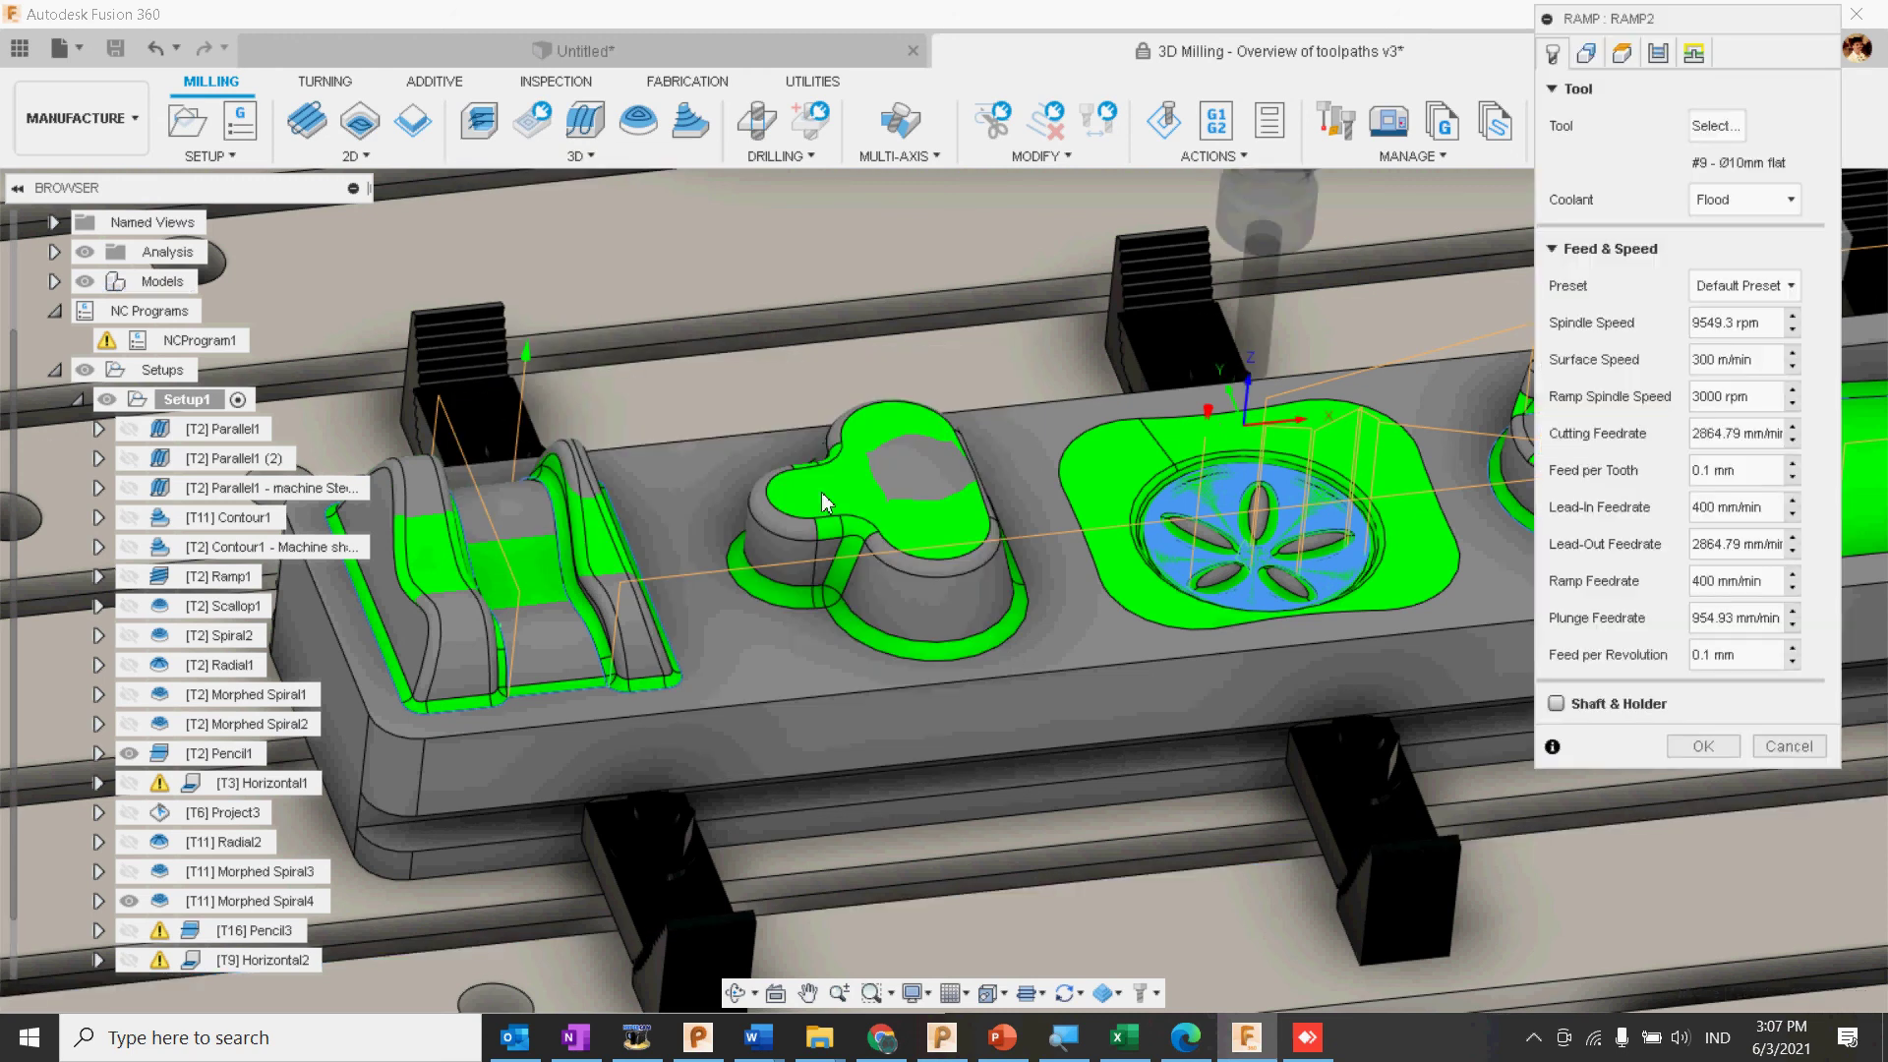
{"action": "middle_click_drag", "start_coordinate": [877, 529], "coordinate": [950, 531], "text": "shift"}
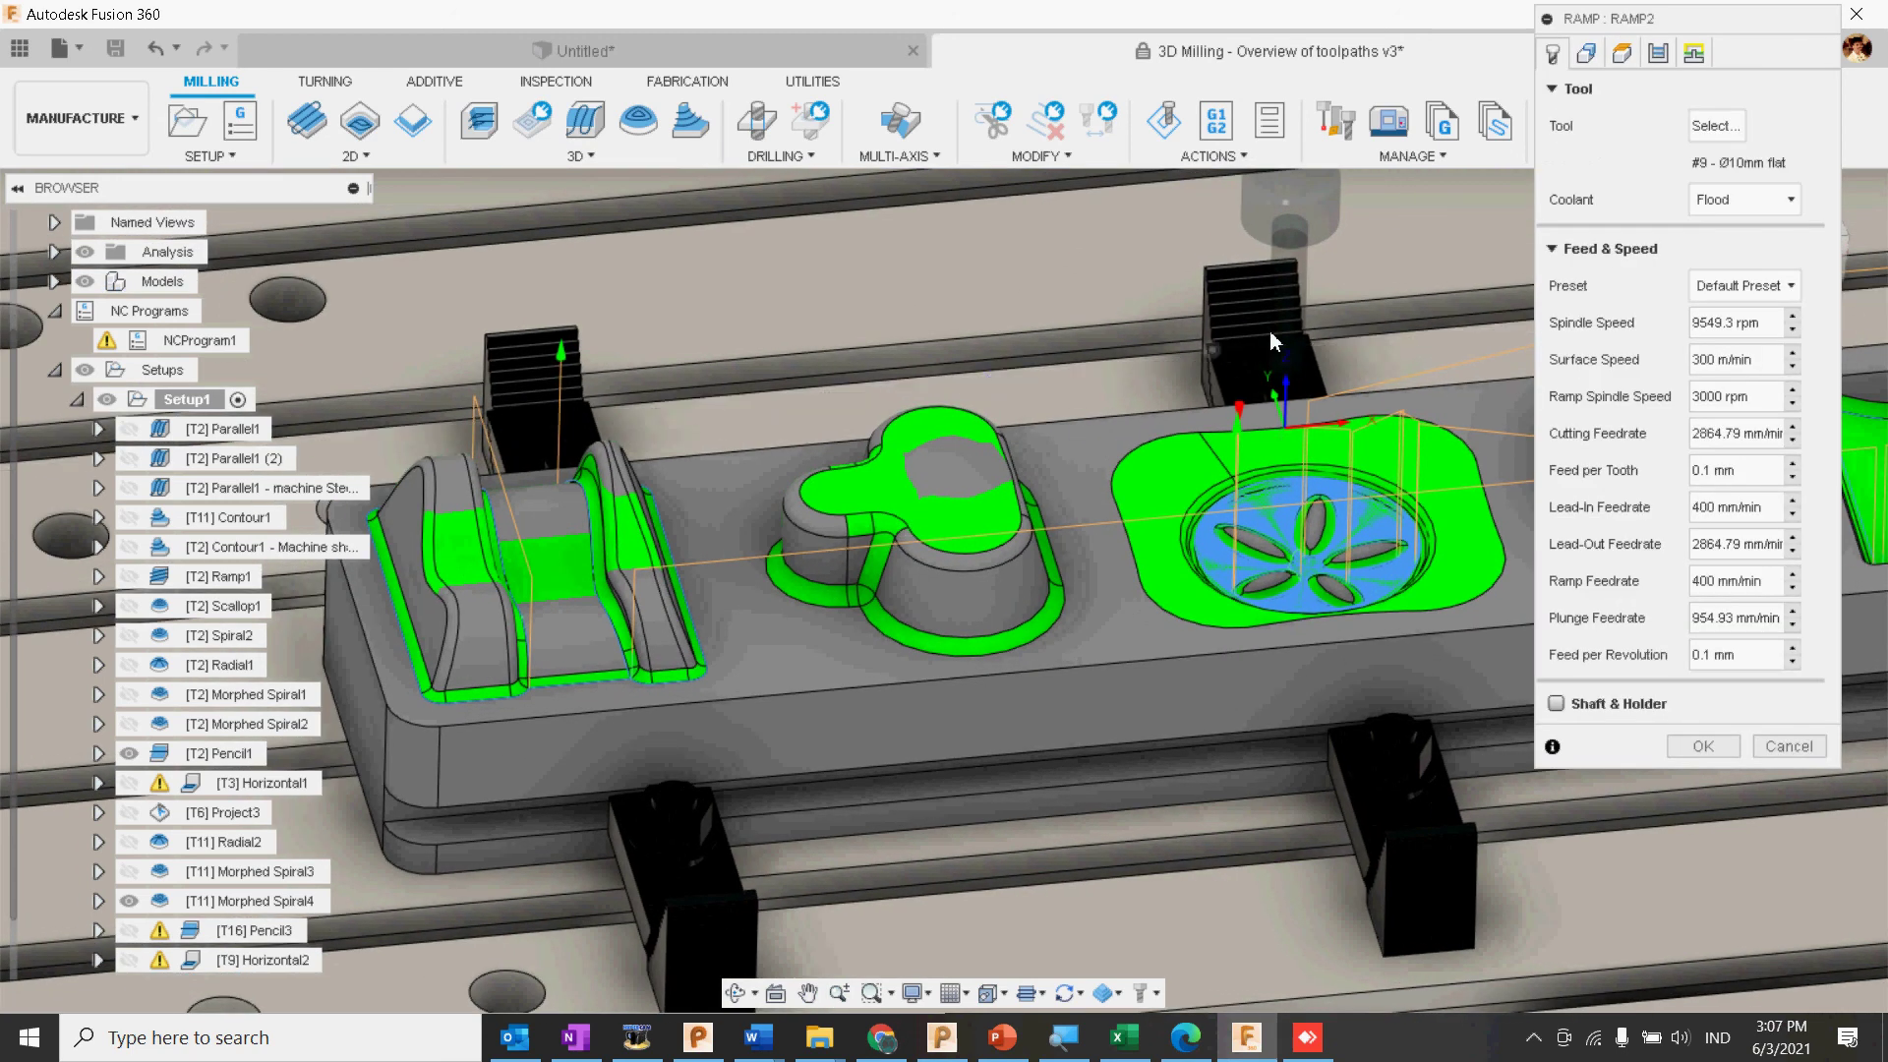
{"action": "left_click", "coordinate": [1585, 52]}
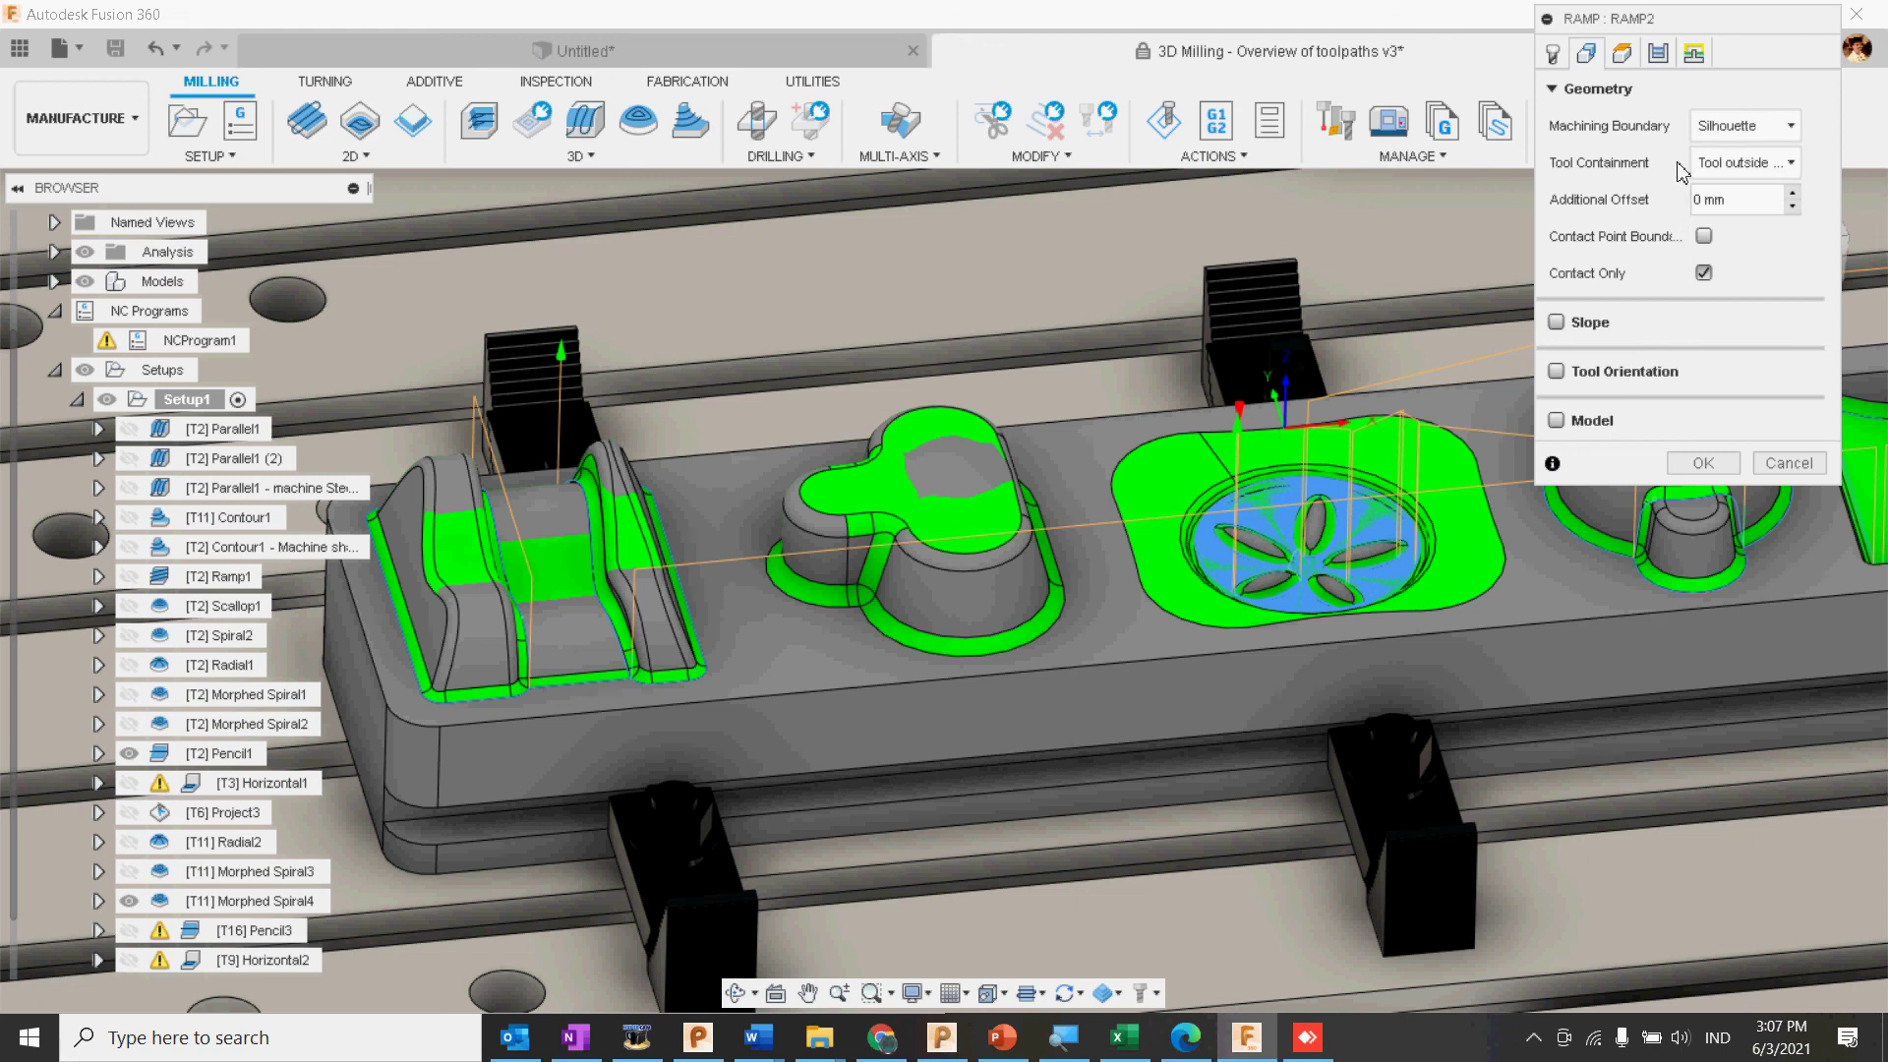
{"action": "left_click", "coordinate": [1741, 126]}
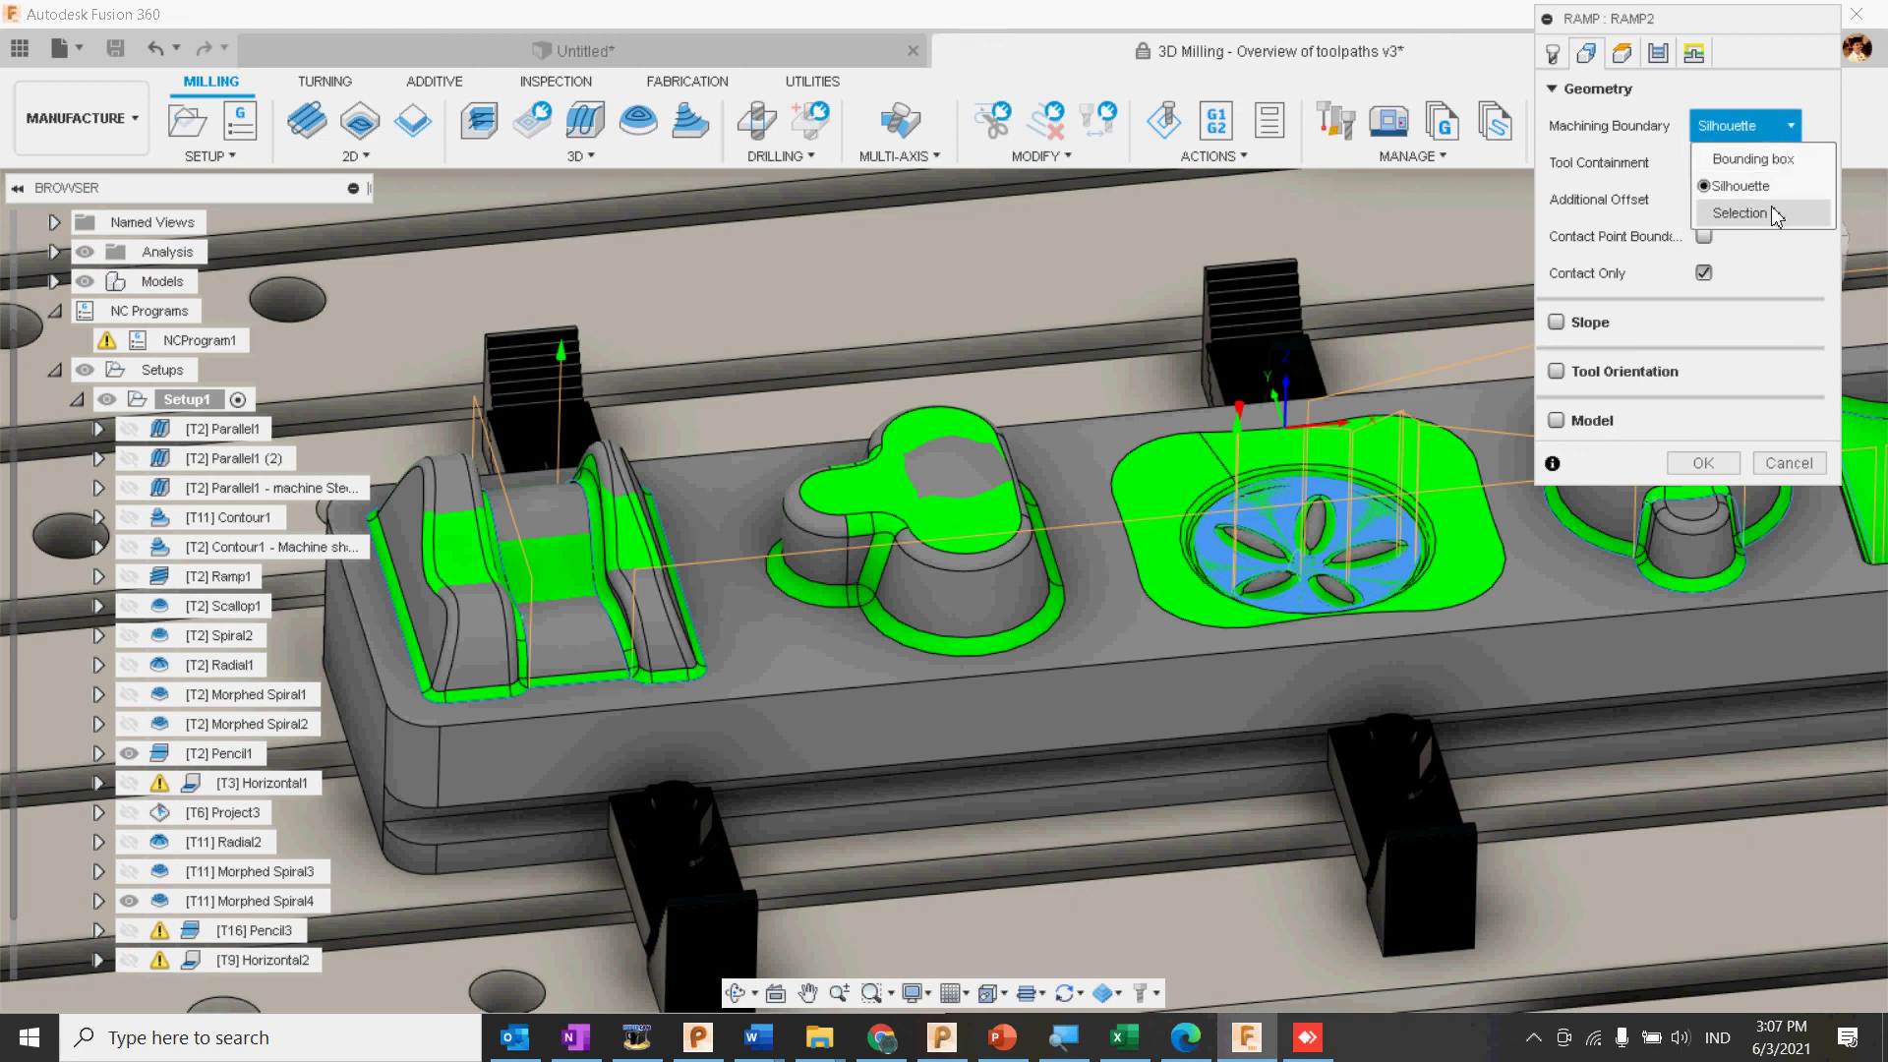
{"action": "left_click", "coordinate": [1731, 211]}
{"action": "left_click", "coordinate": [999, 655]}
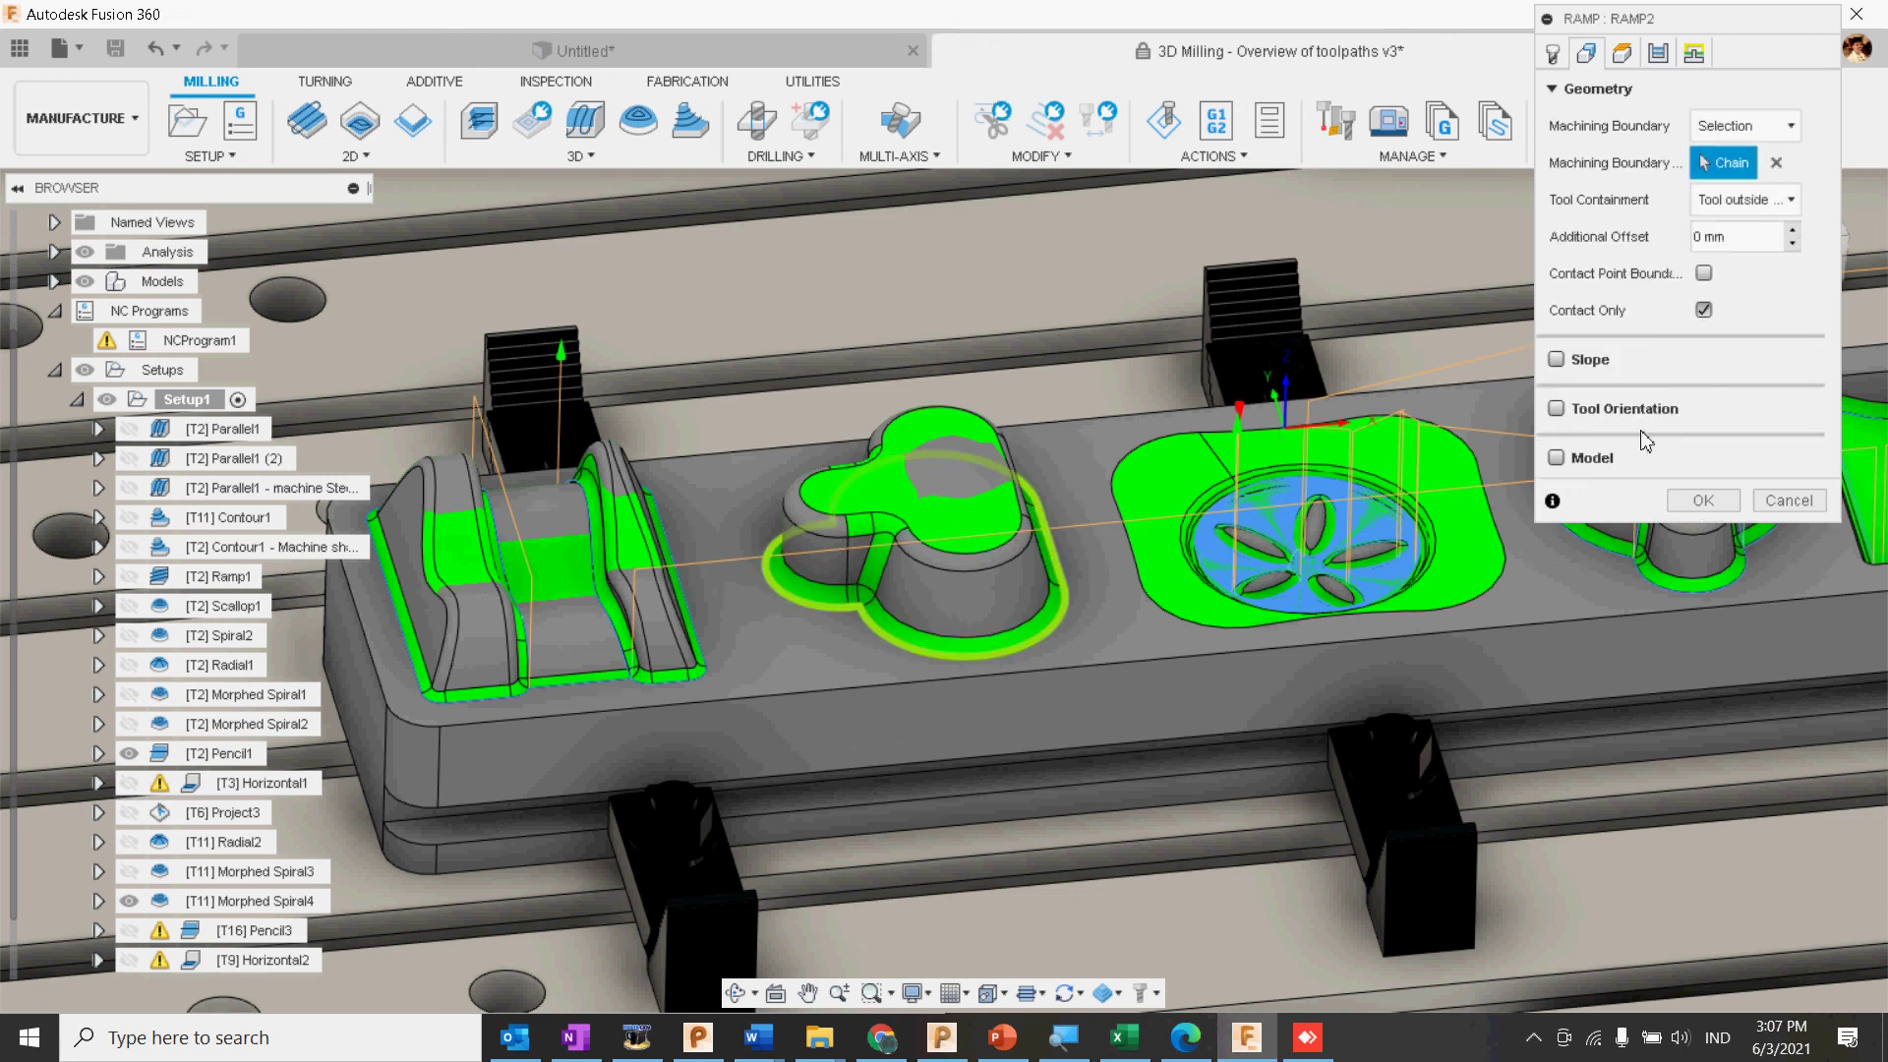
Step: Keep the tool containment at Tool outside boundary, generate the Ramp toolpath and inspect its passes around the lobed boss
{"action": "left_click", "coordinate": [1777, 200]}
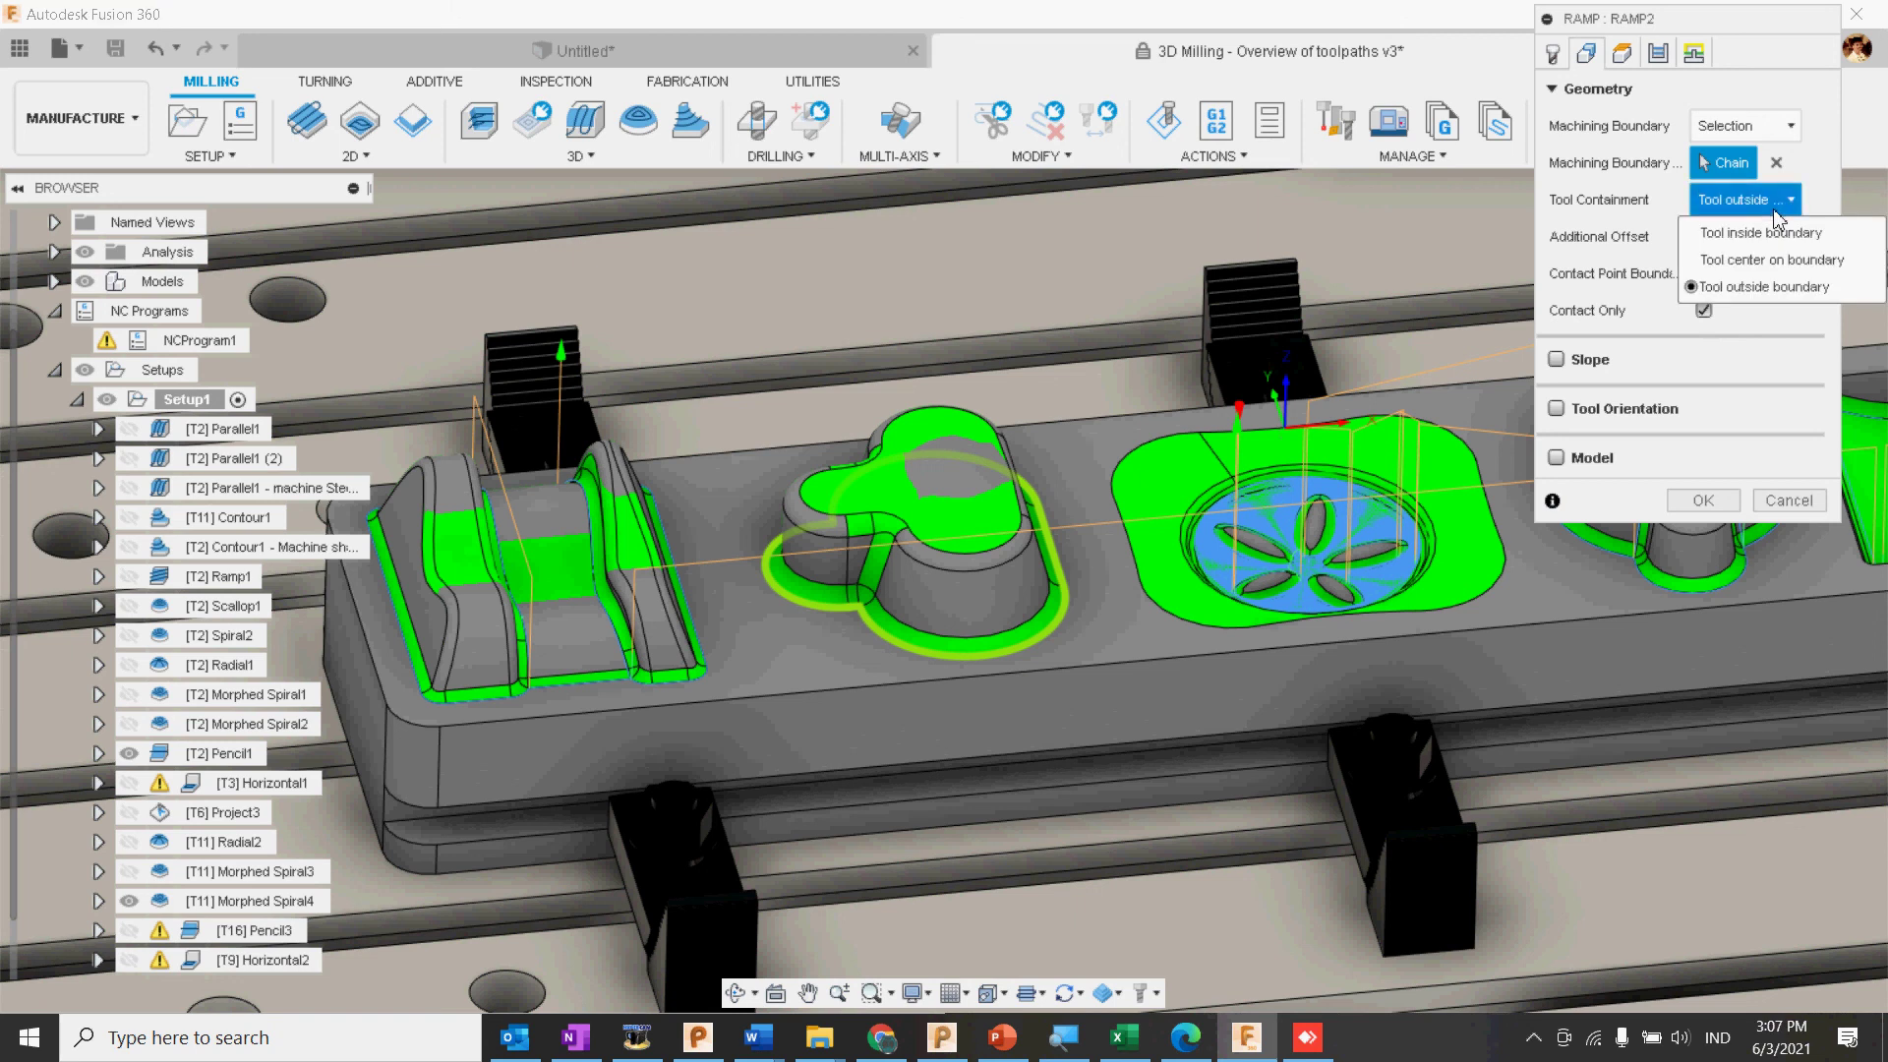
{"action": "left_click", "coordinate": [1773, 287]}
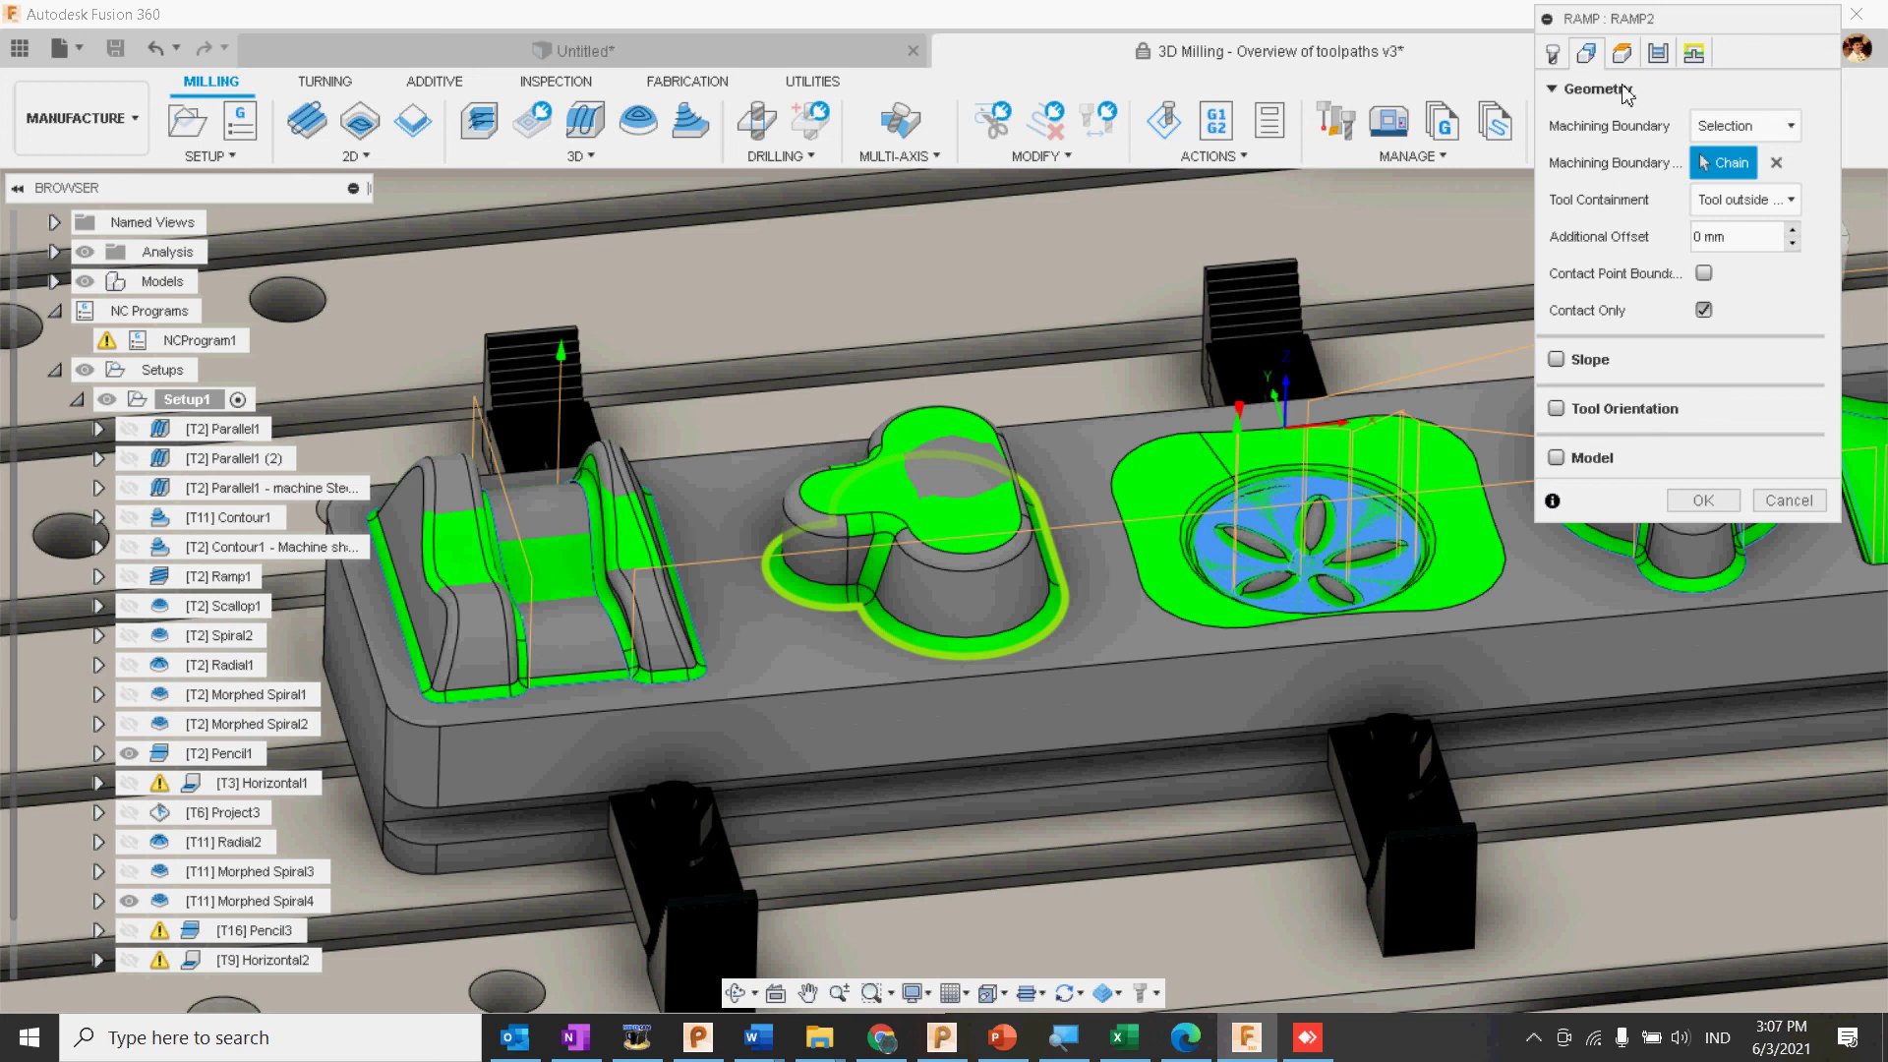
{"action": "left_click", "coordinate": [1658, 54]}
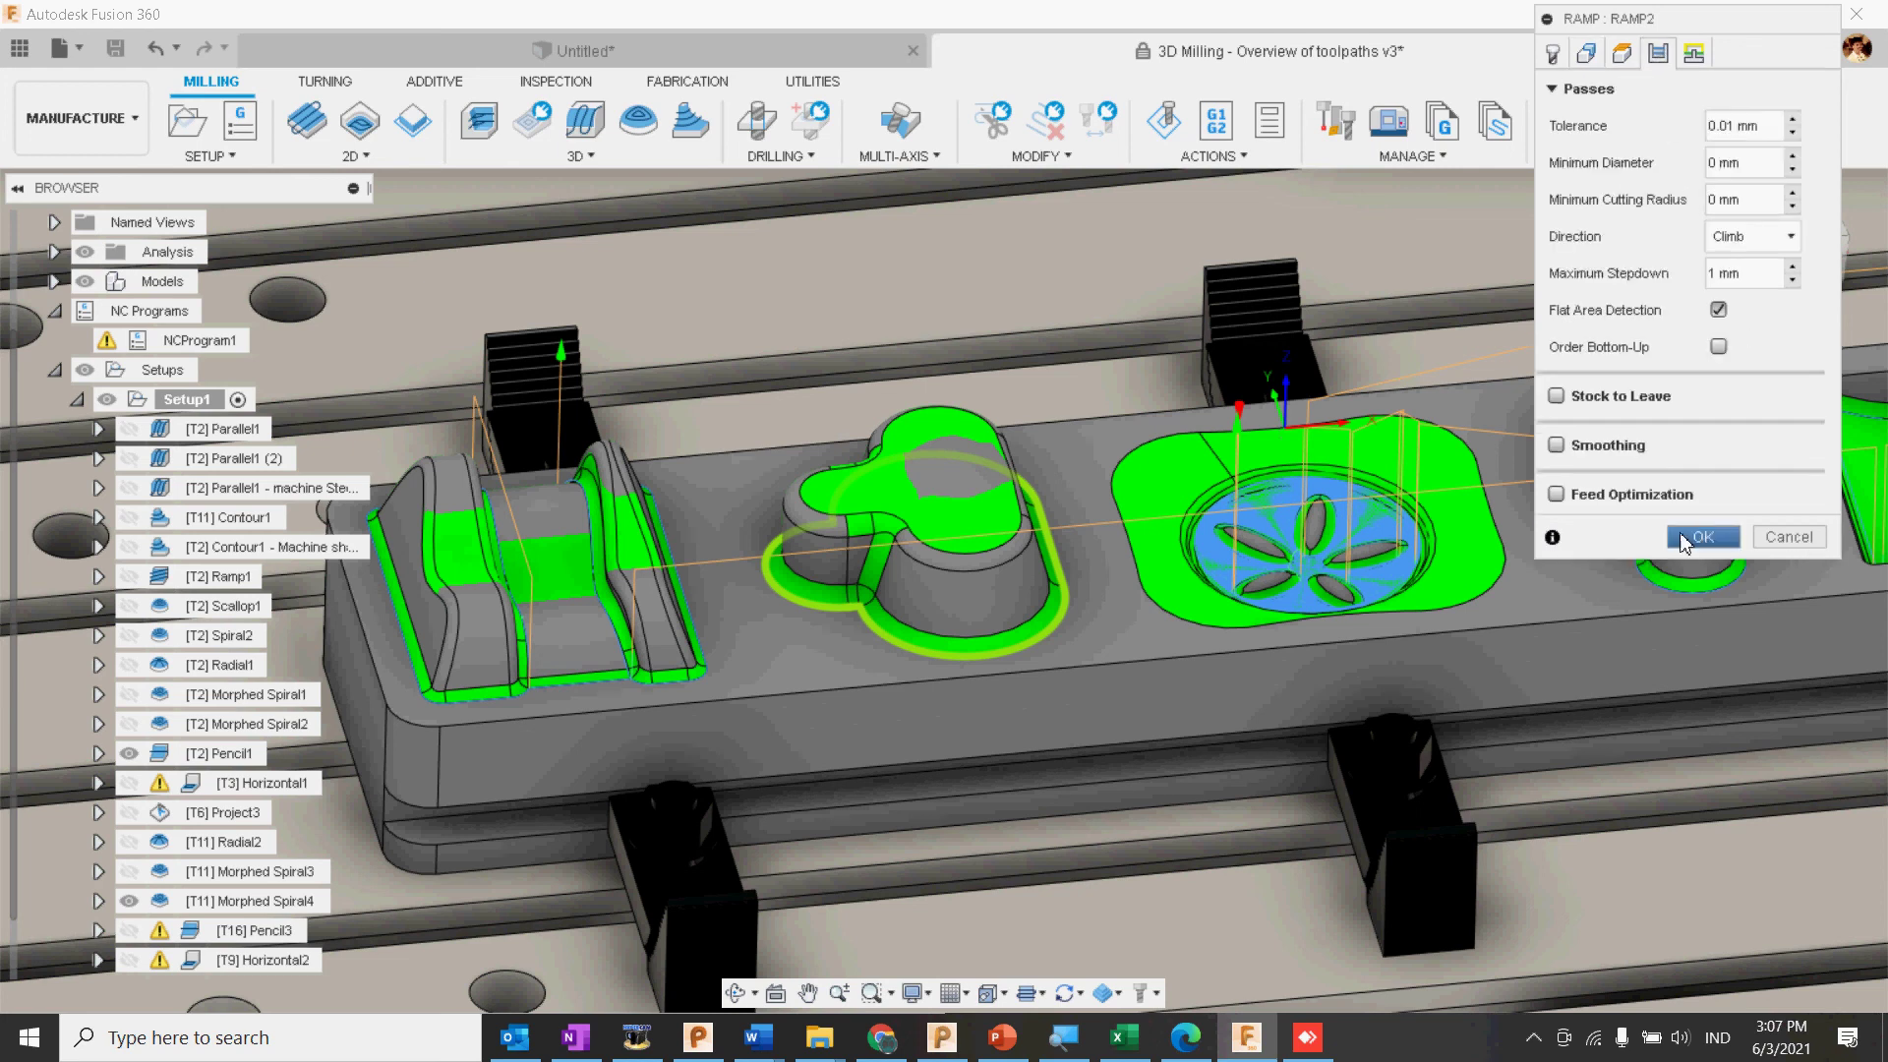
{"action": "left_click", "coordinate": [1681, 535]}
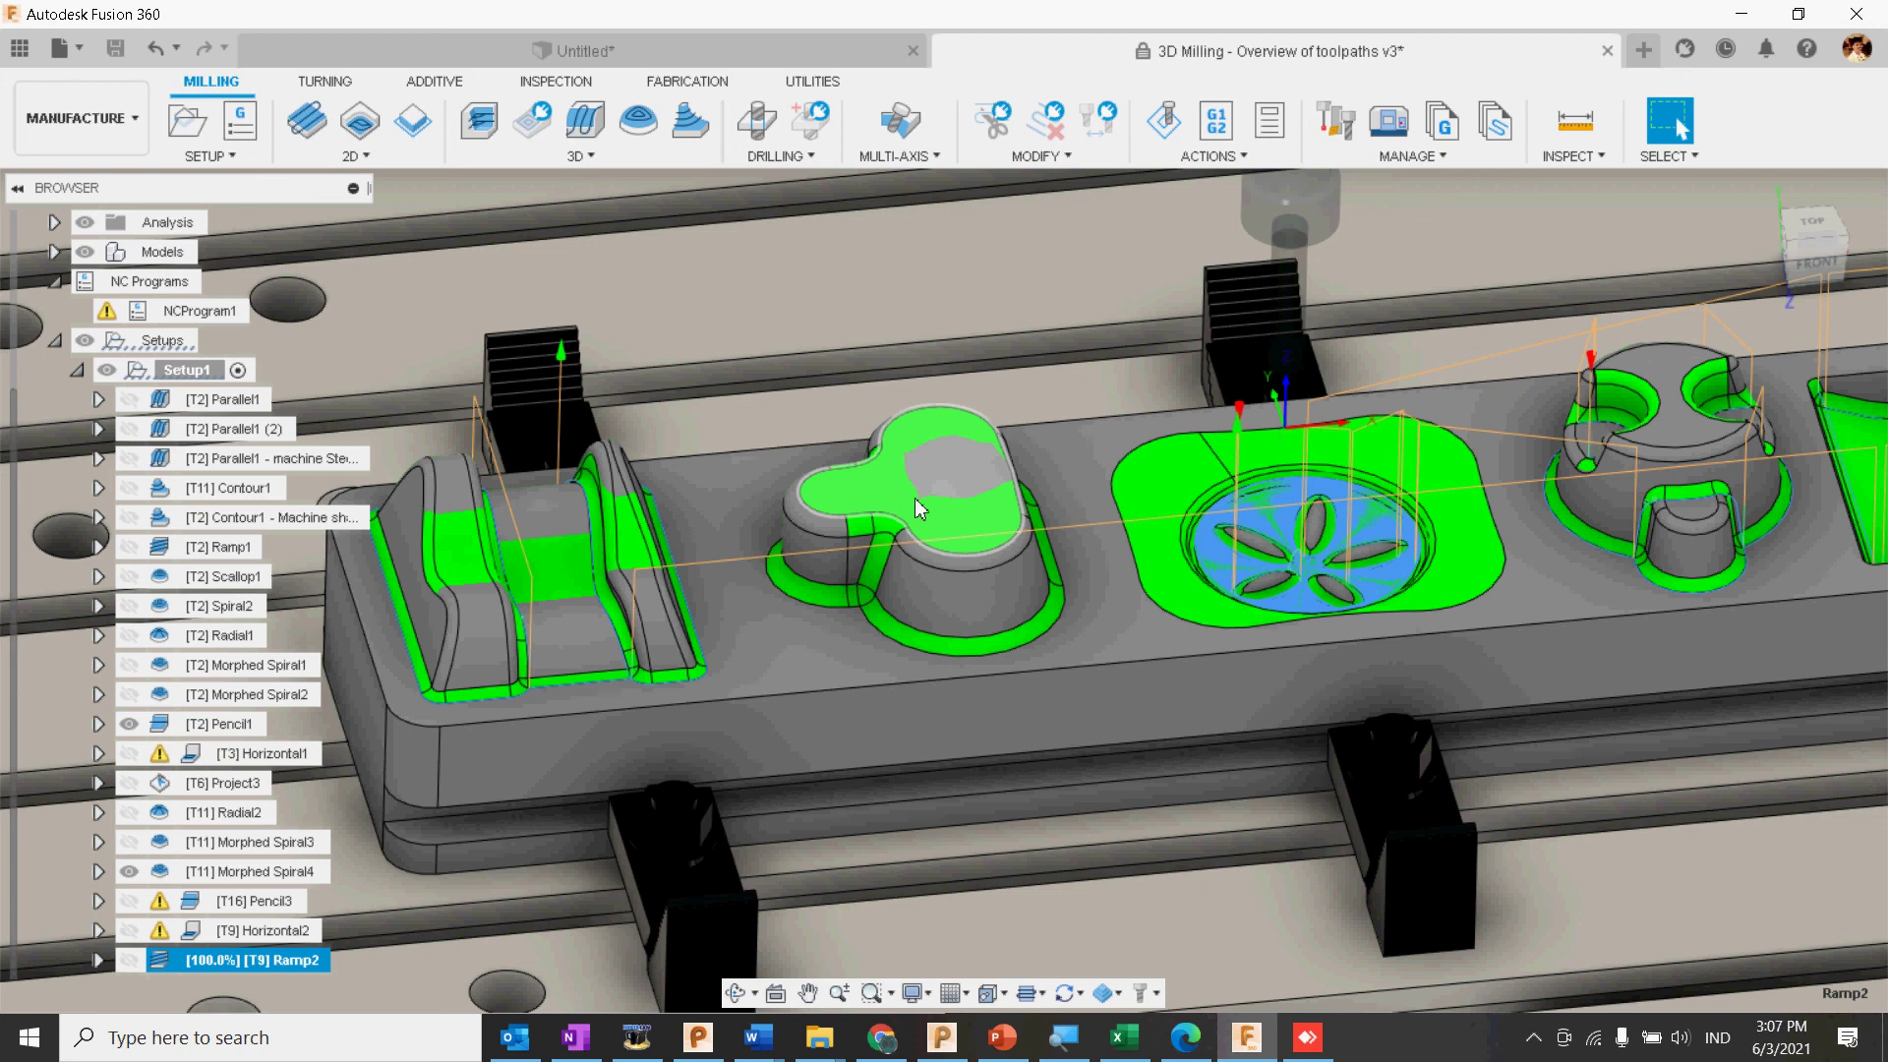
{"action": "middle_click_drag", "start_coordinate": [919, 602], "coordinate": [973, 523], "text": "shift"}
{"action": "scroll", "coordinate": [974, 523], "scroll_direction": "up", "scroll_amount": 5}
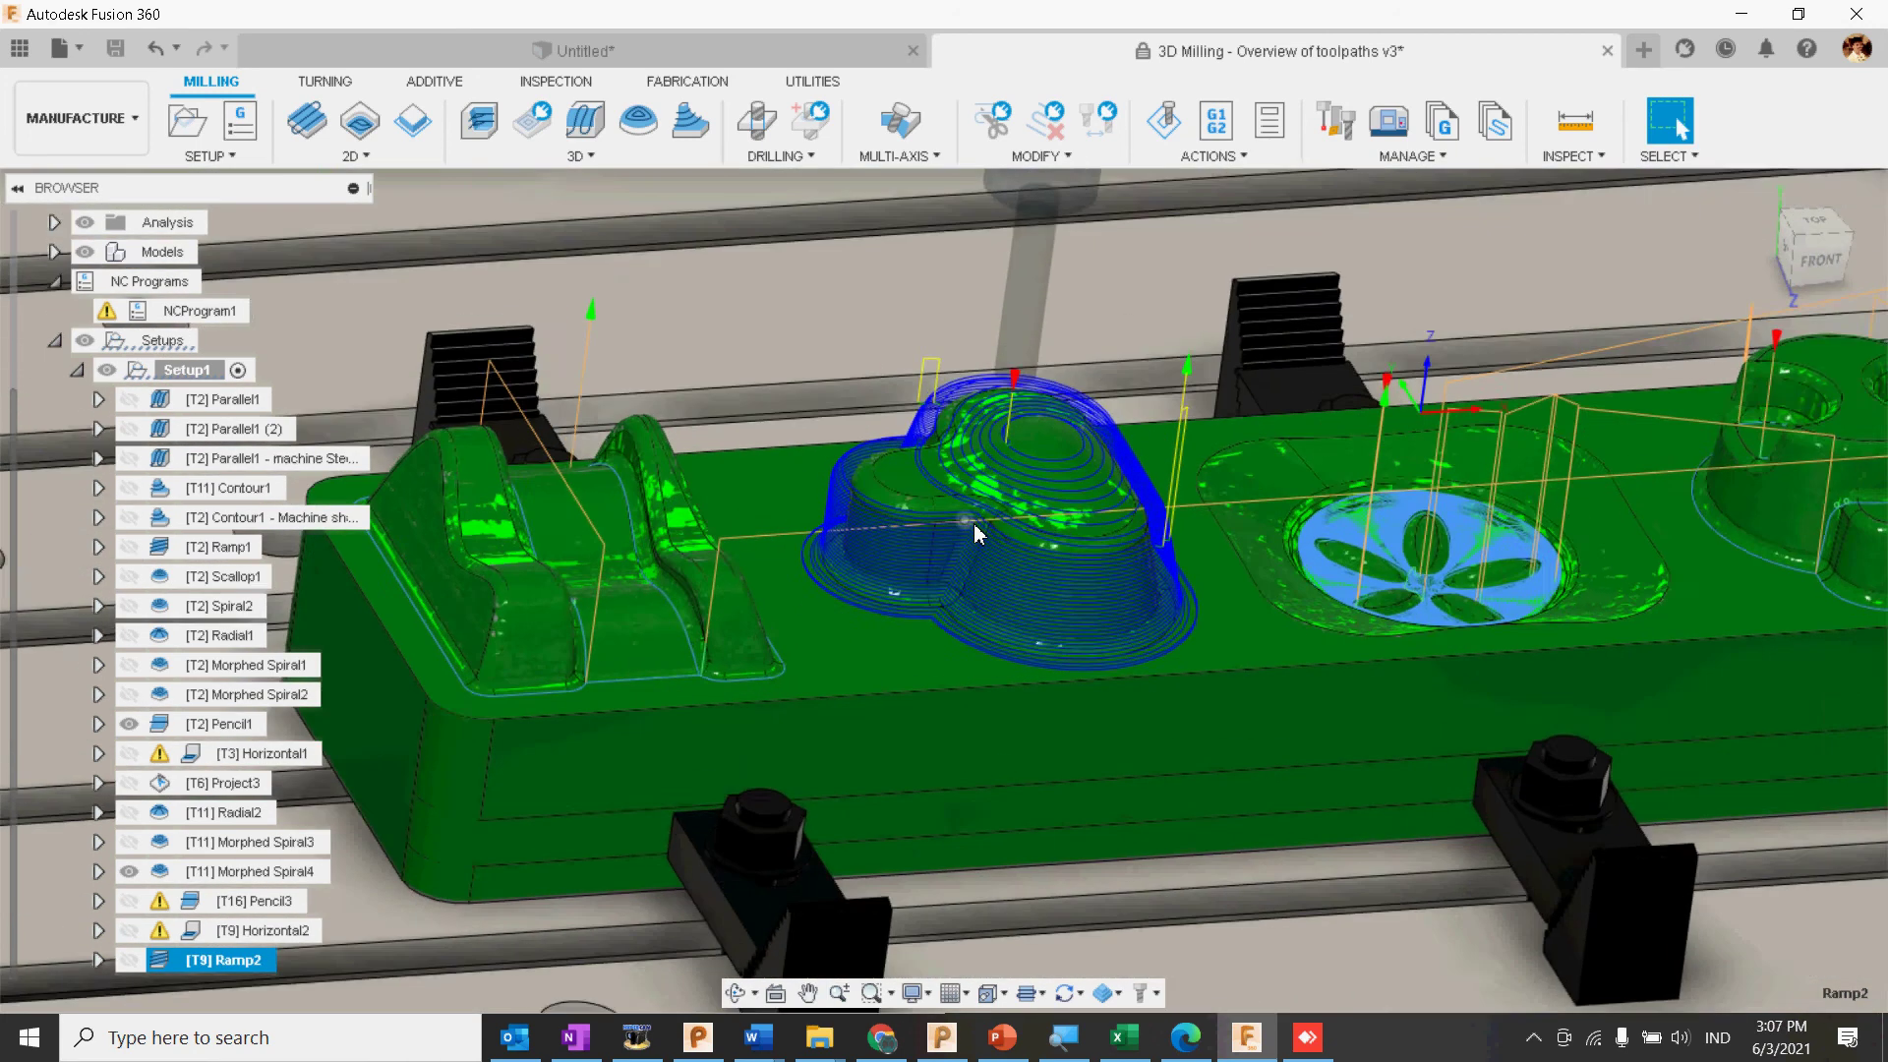
{"action": "scroll", "coordinate": [971, 527], "scroll_direction": "up", "scroll_amount": 2}
{"action": "middle_click_drag", "start_coordinate": [951, 605], "coordinate": [927, 662]}
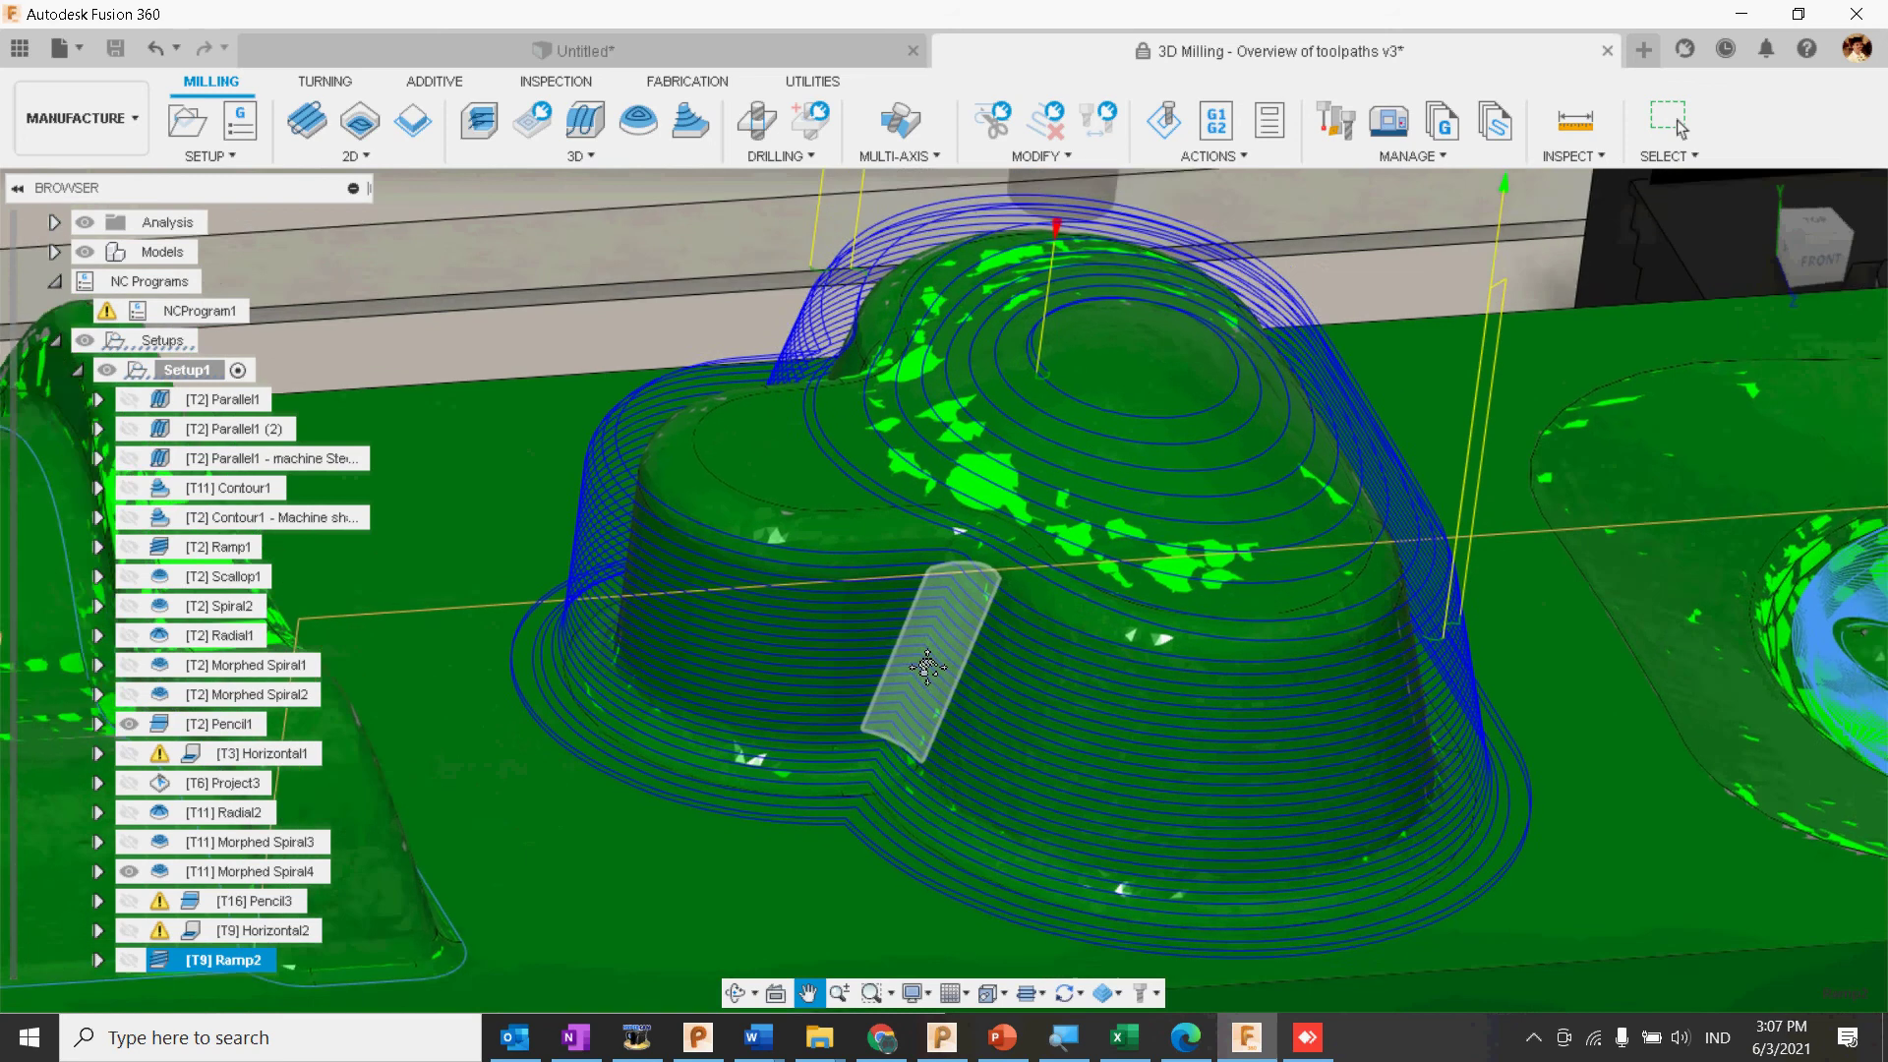
{"action": "middle_click_drag", "start_coordinate": [1044, 641], "coordinate": [1044, 578]}
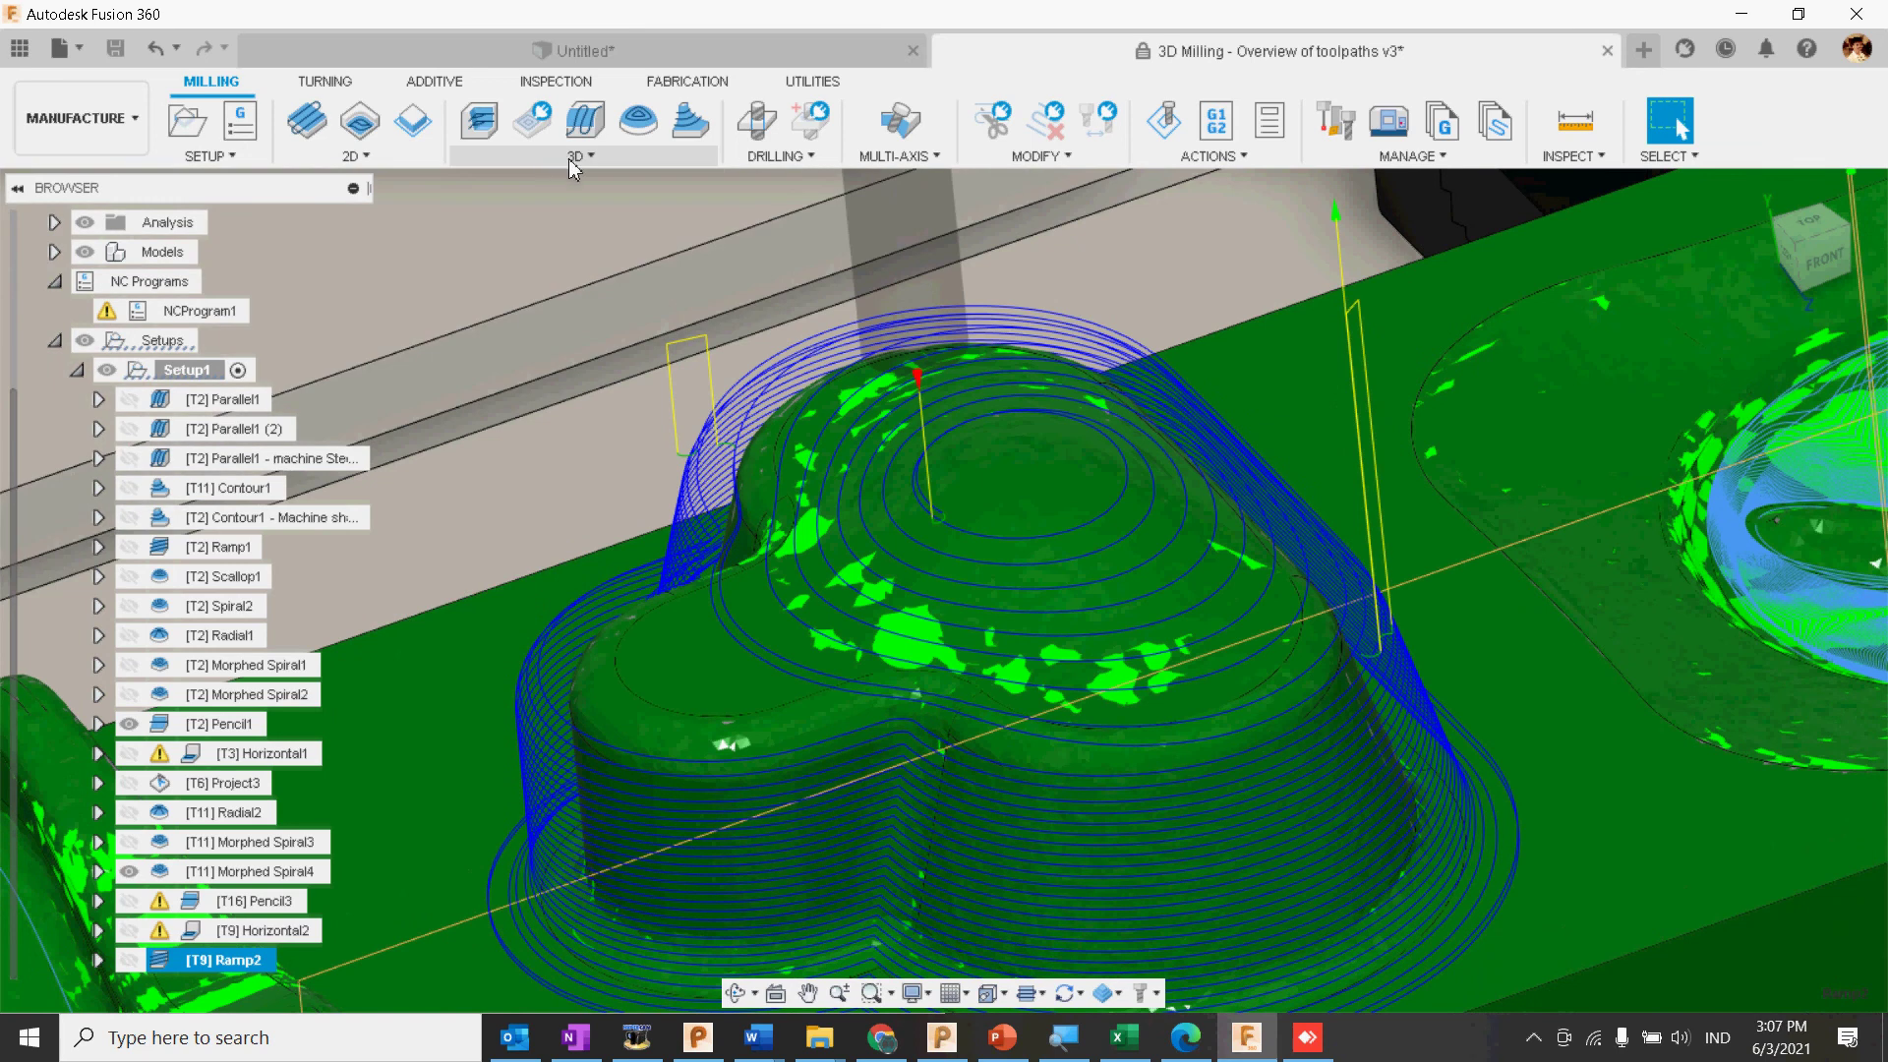
Step: Create a 3D Scallop operation with its machining boundary set to Selection and pick the lobed boss's base outline
{"action": "left_click", "coordinate": [573, 156]}
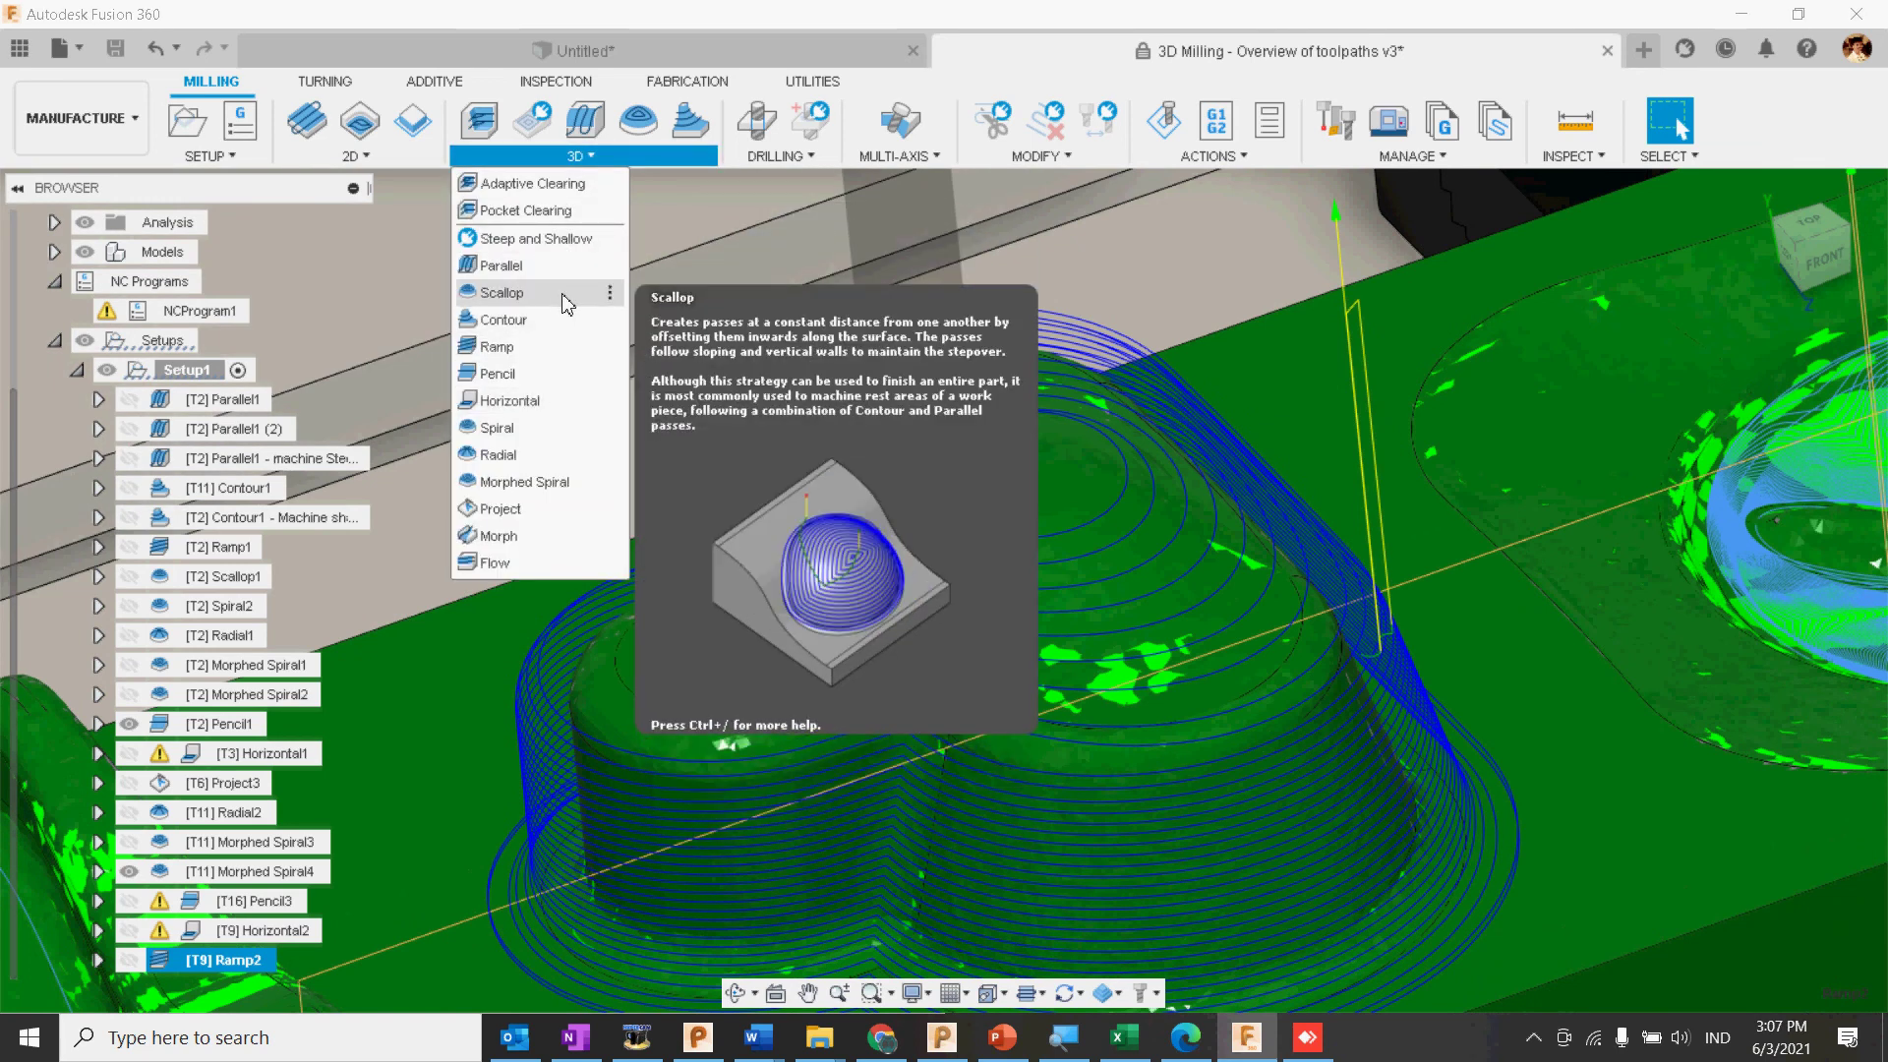
{"action": "left_click", "coordinate": [502, 293]}
{"action": "middle_click_drag", "start_coordinate": [877, 580], "coordinate": [862, 473]}
{"action": "scroll", "coordinate": [991, 514], "scroll_direction": "down", "scroll_amount": 2}
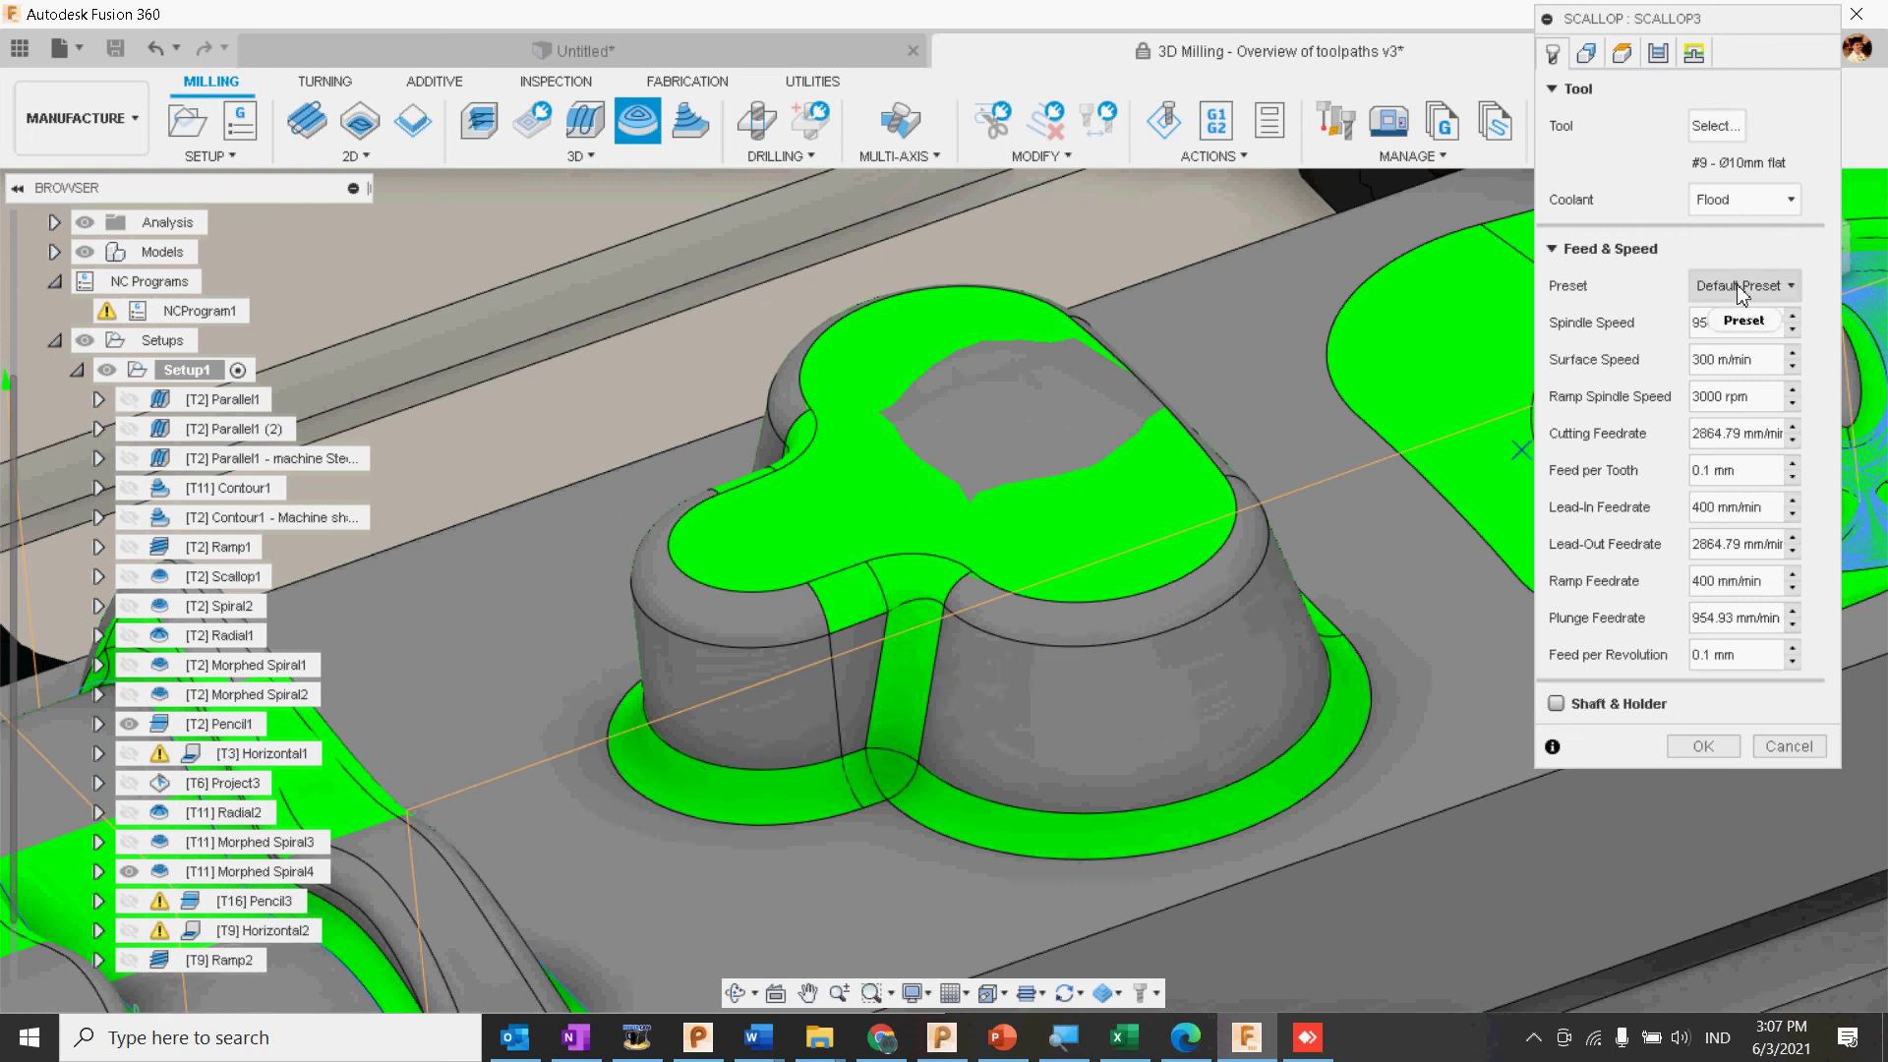
{"action": "left_click", "coordinate": [1587, 57]}
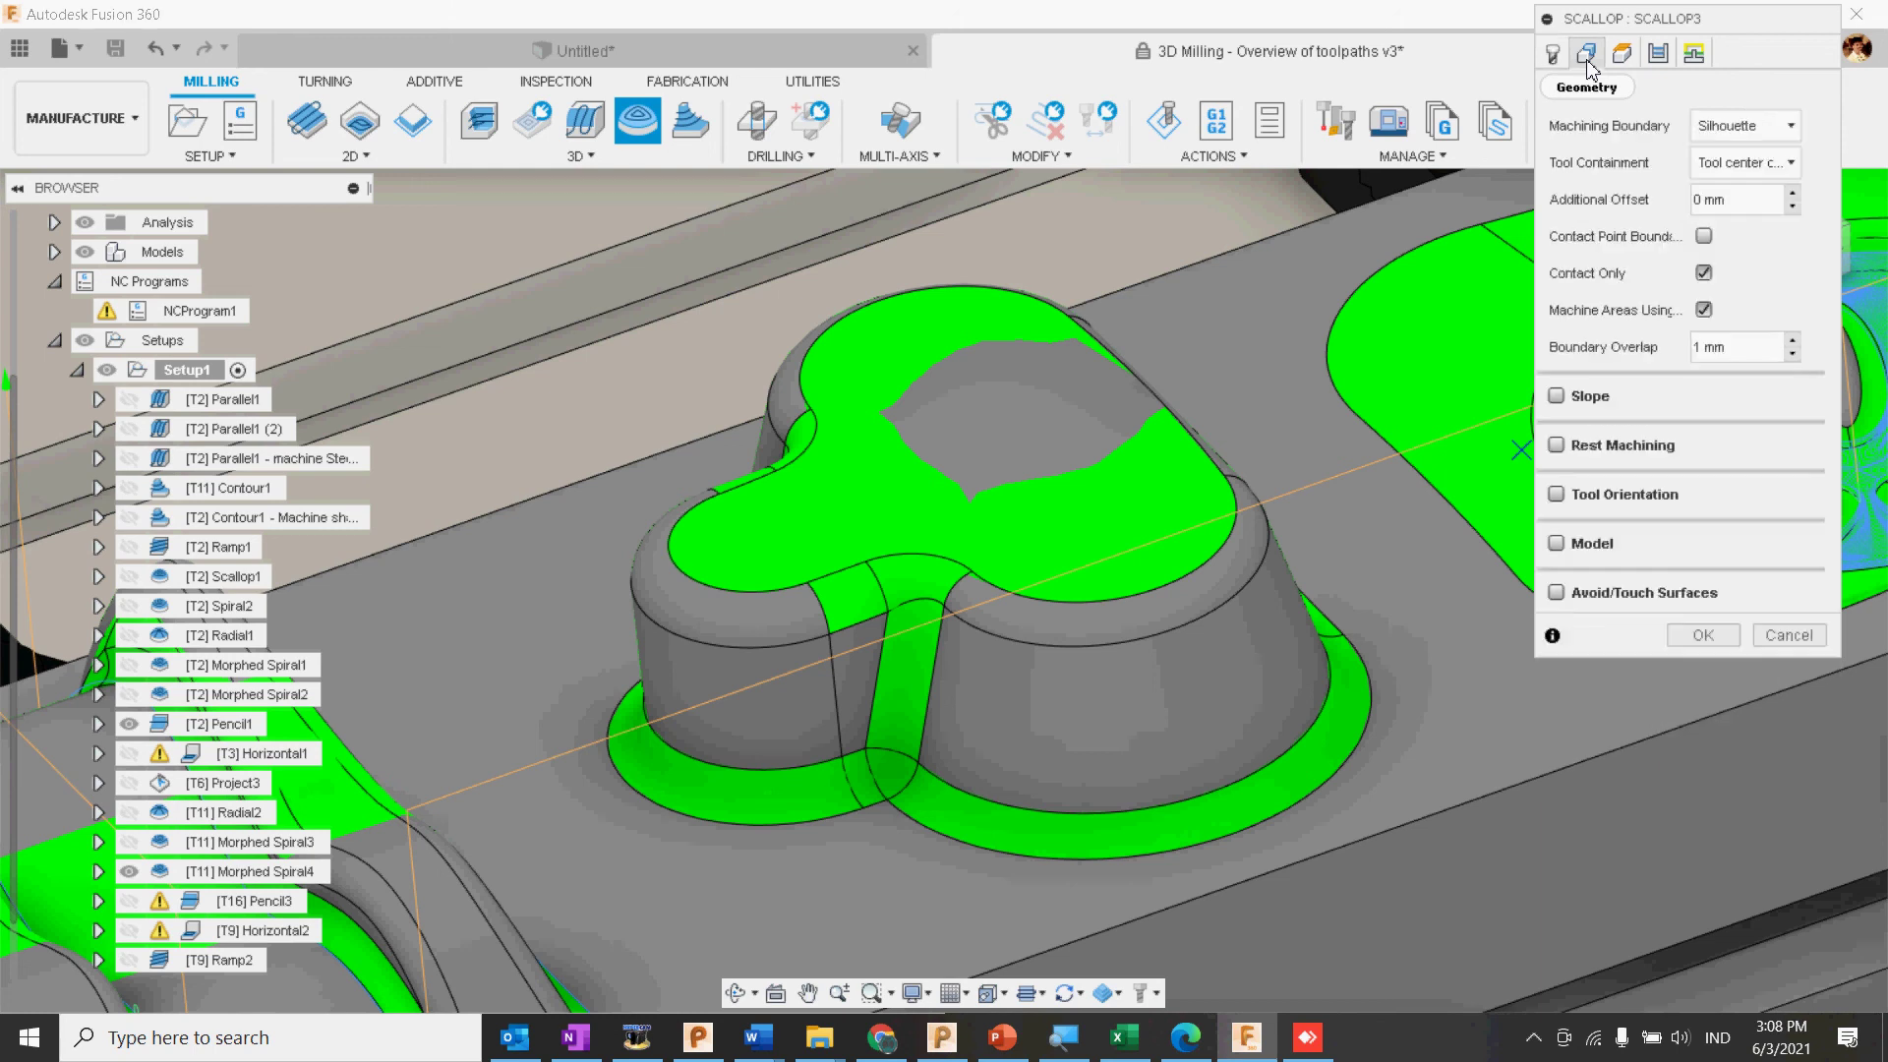
{"action": "left_click", "coordinate": [1736, 126]}
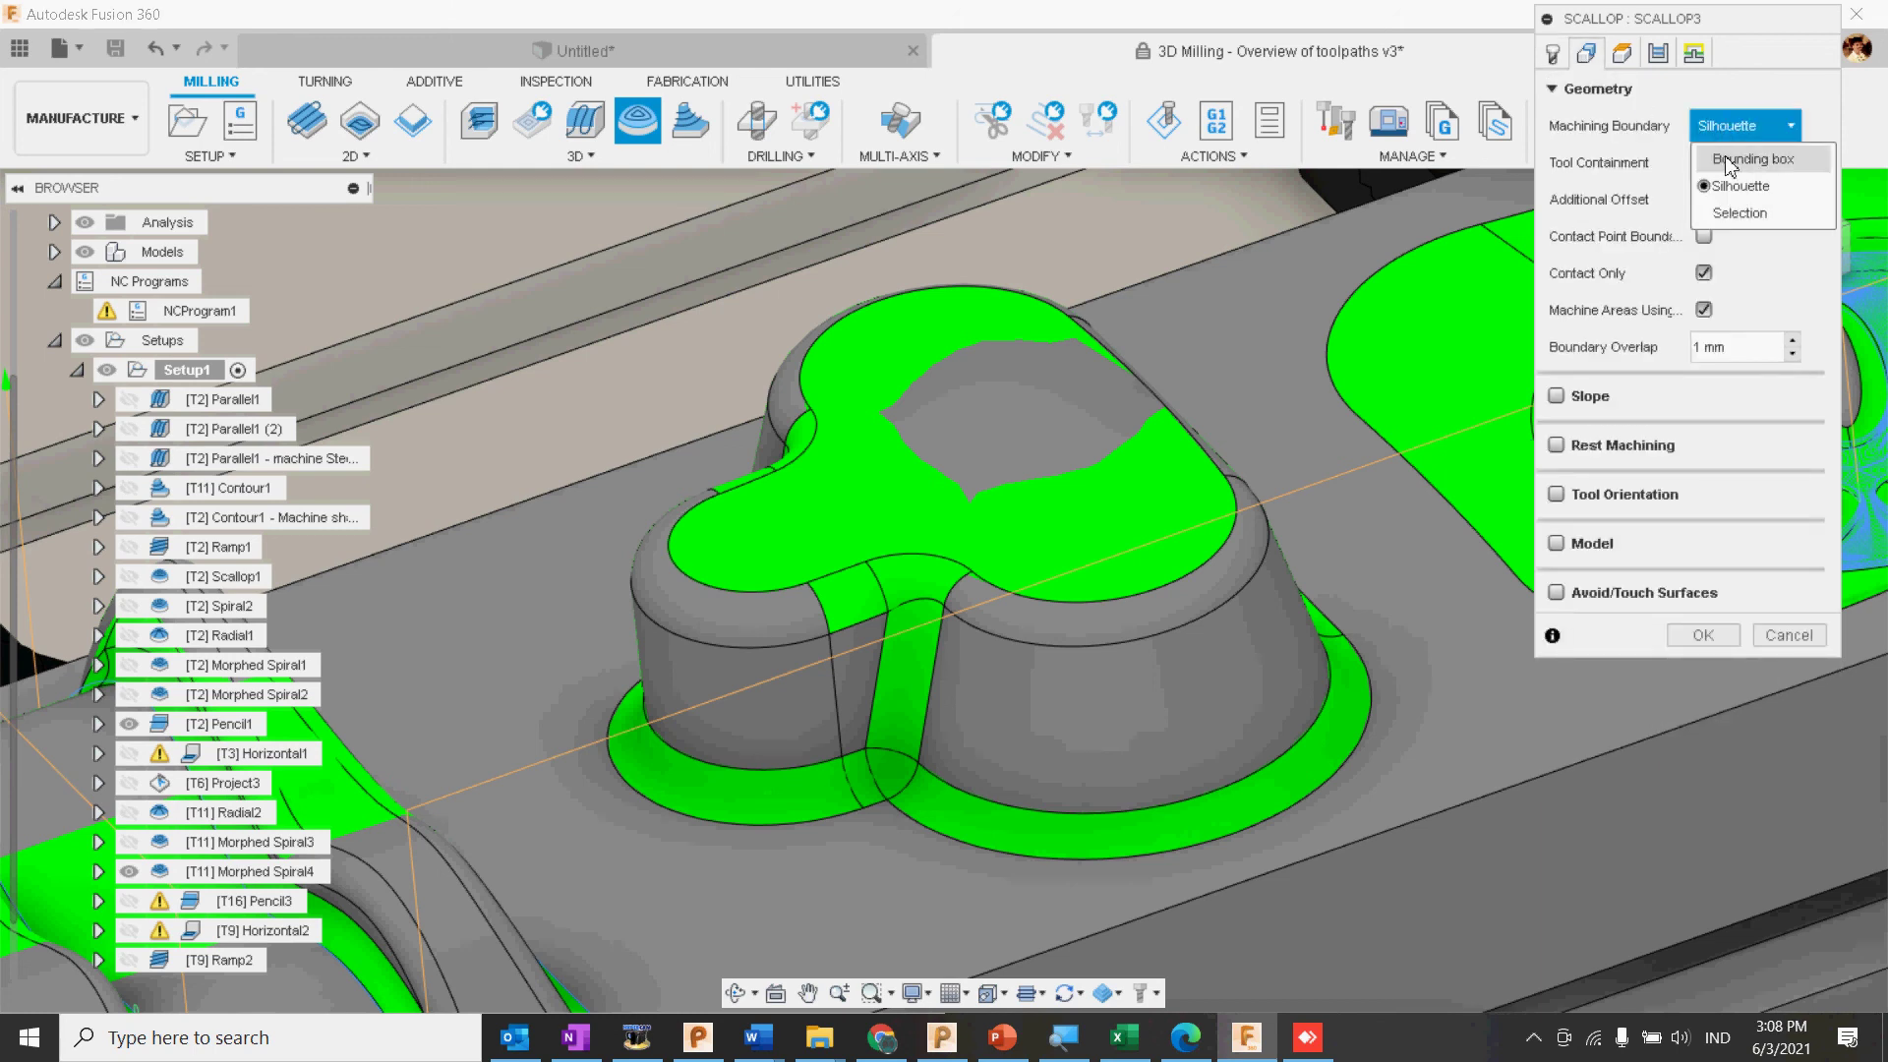
{"action": "left_click", "coordinate": [1740, 214]}
{"action": "left_click", "coordinate": [1092, 864]}
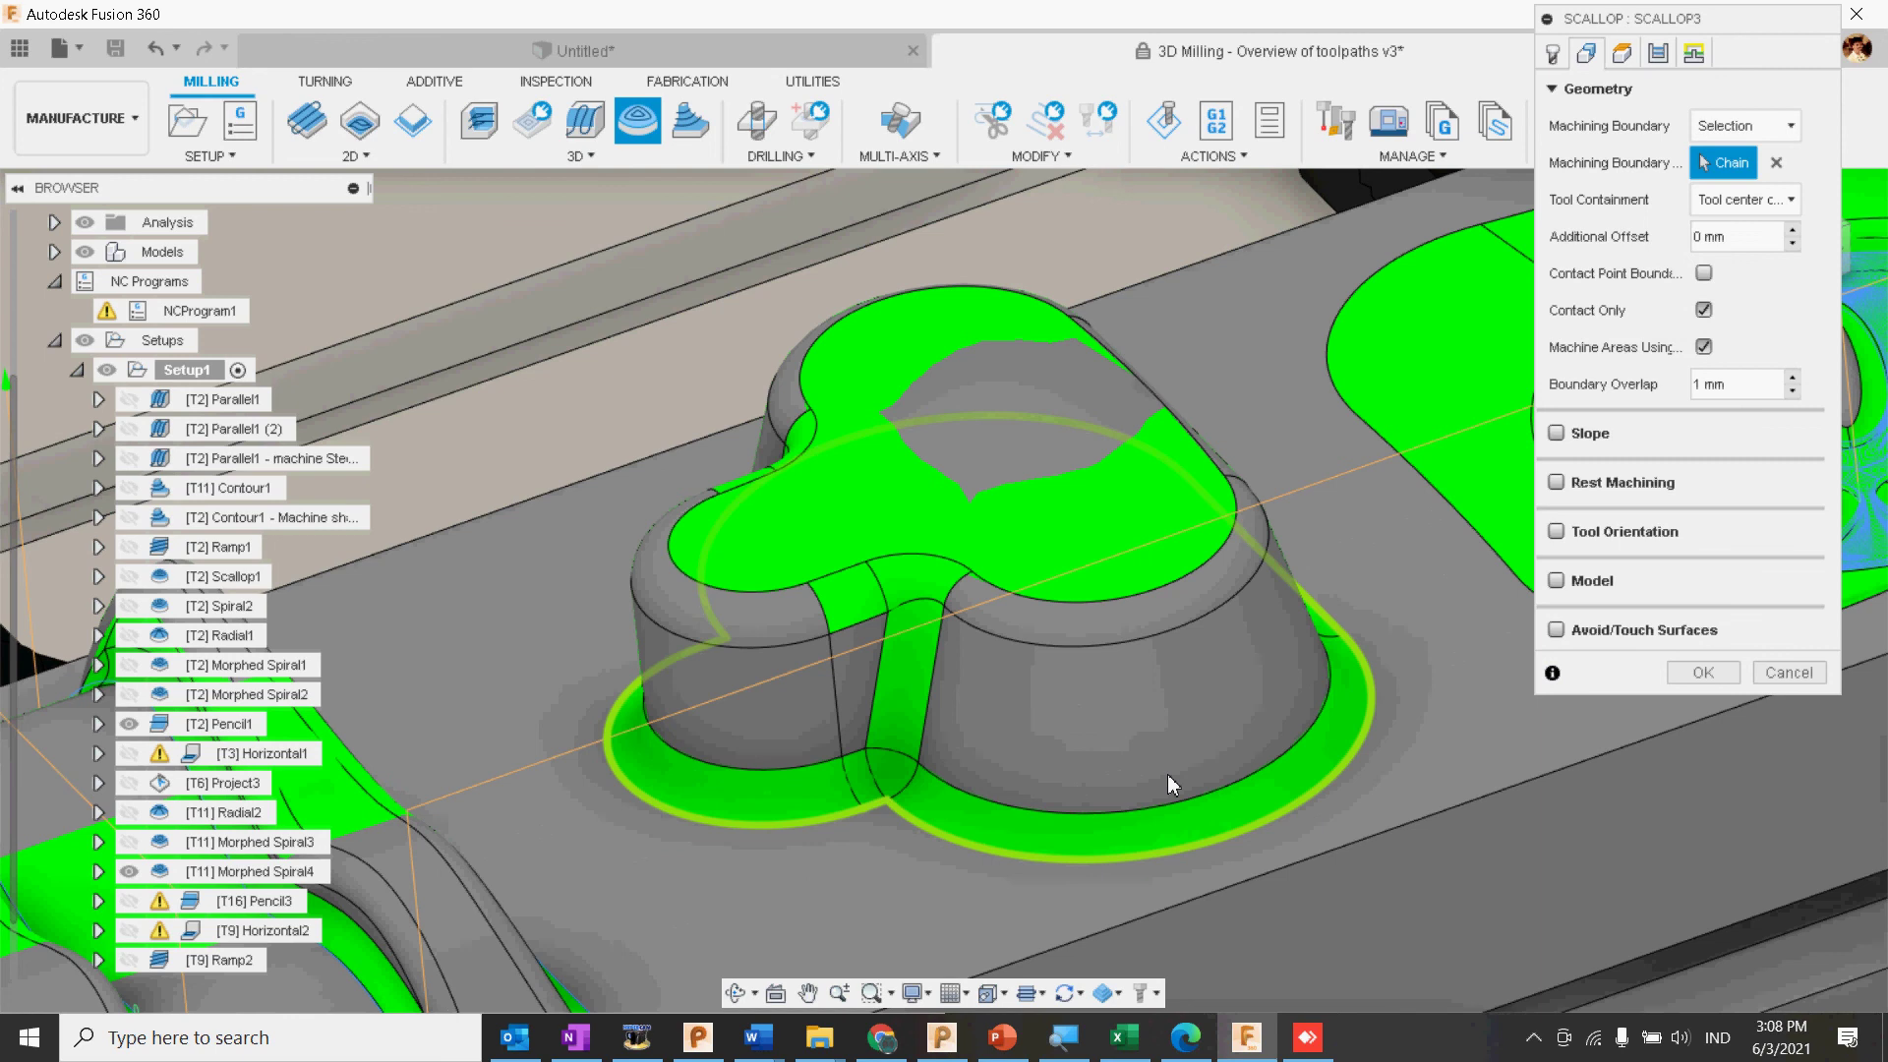
Step: Set the Scallop operation's stepover to 1 mm and generate its toolpath
{"action": "left_click", "coordinate": [1659, 61]}
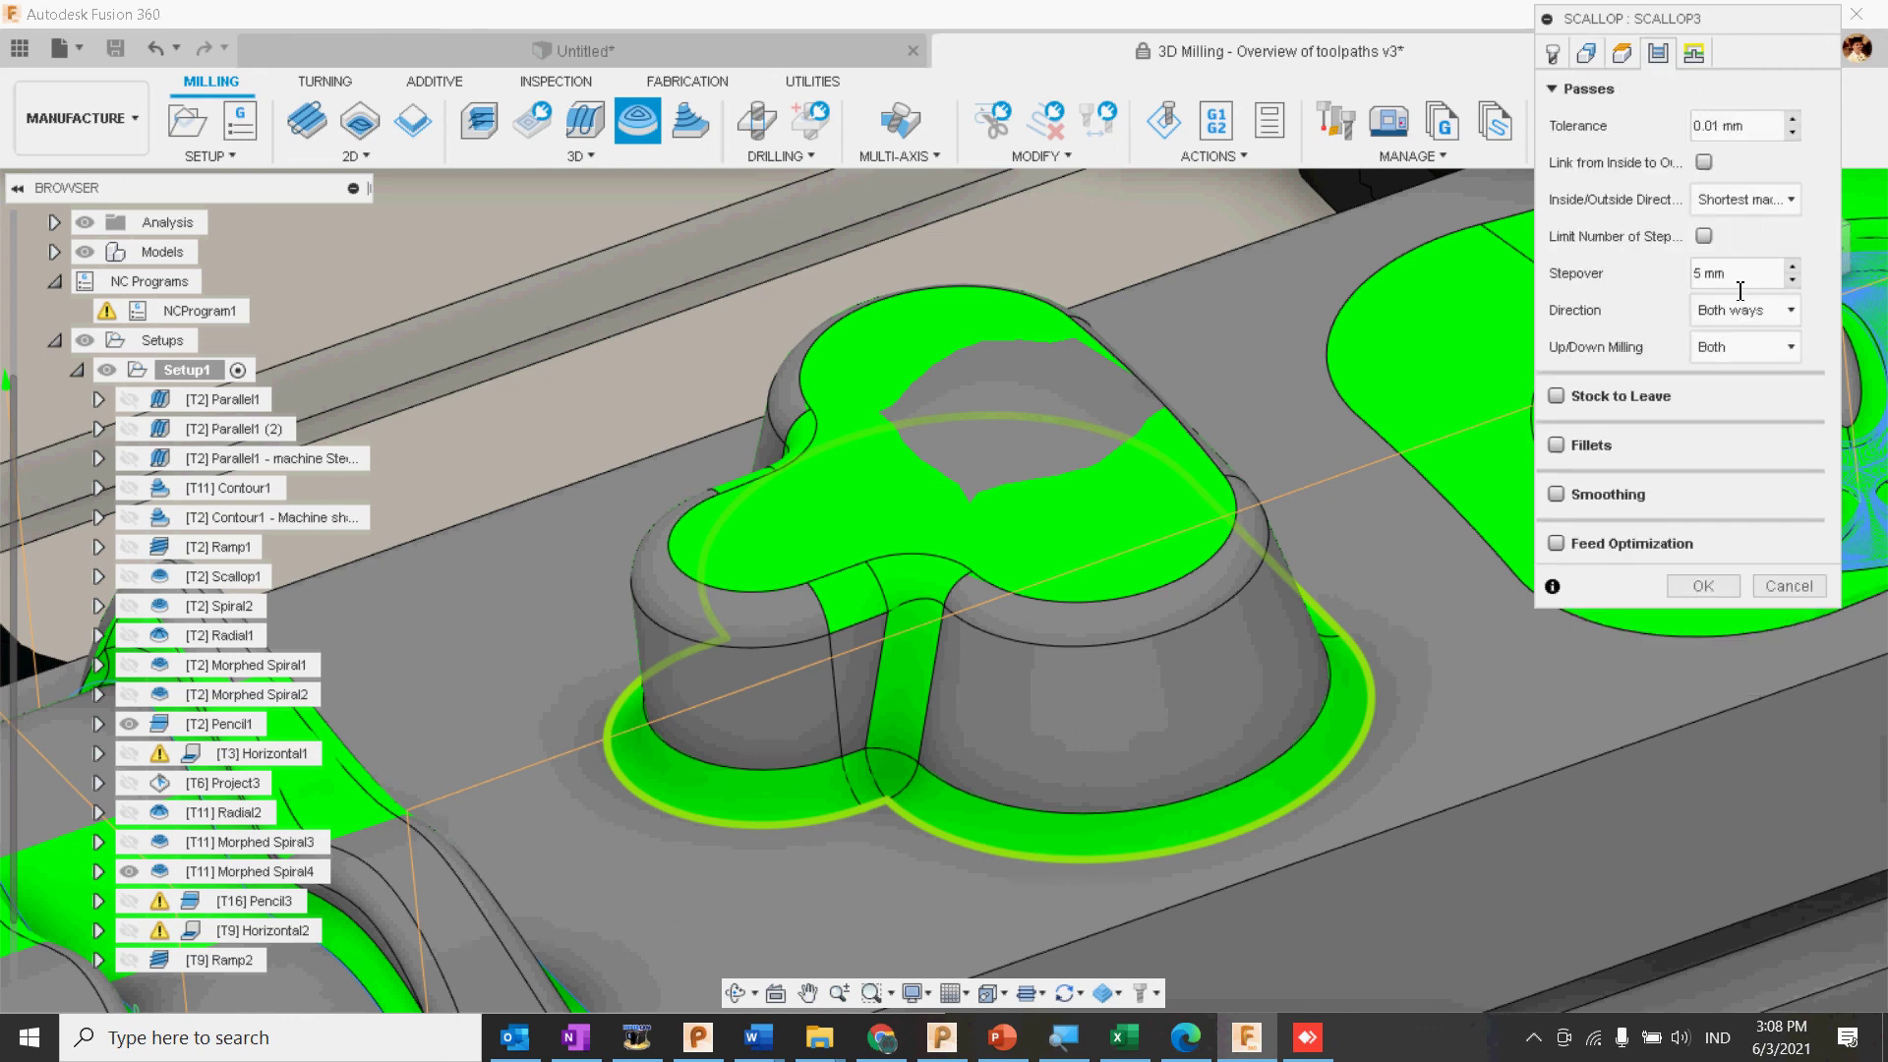
{"action": "left_click_drag", "start_coordinate": [1736, 275], "coordinate": [1625, 277]}
{"action": "type", "text": "0"}
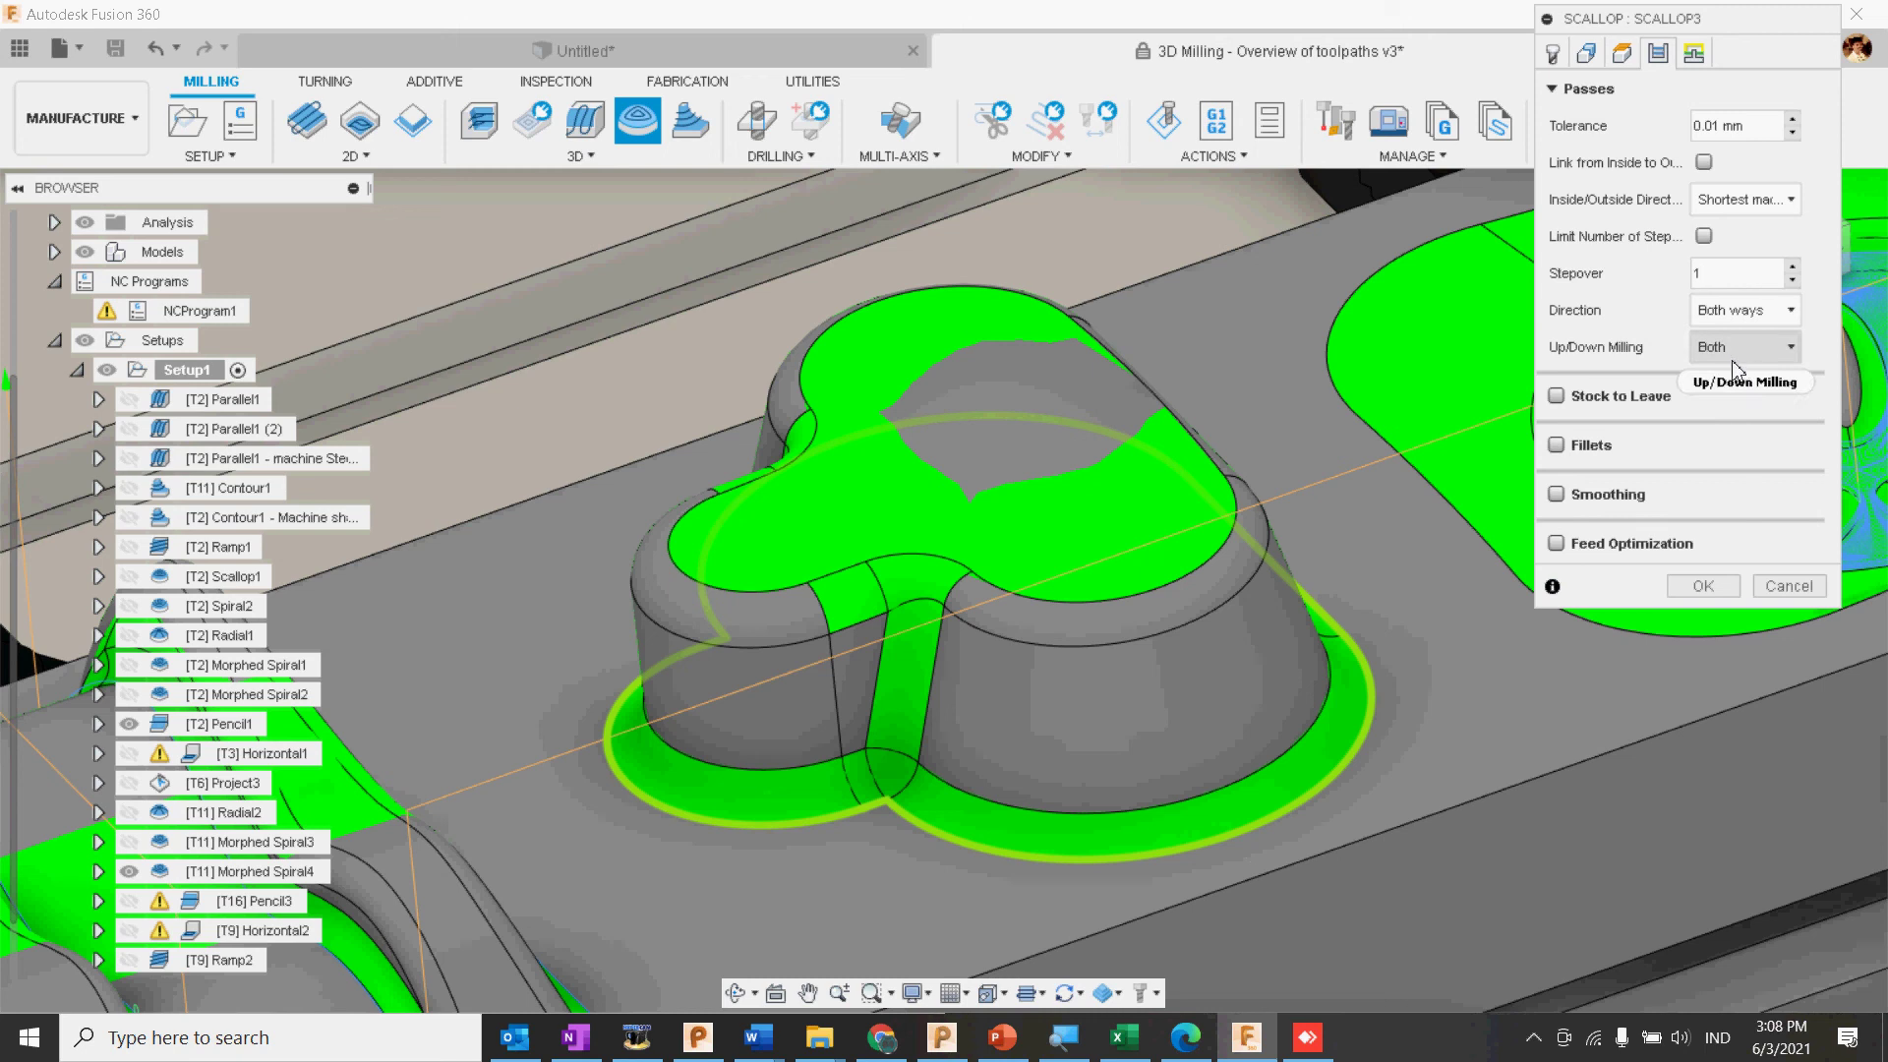
{"action": "mouse_move", "coordinate": [1737, 372]}
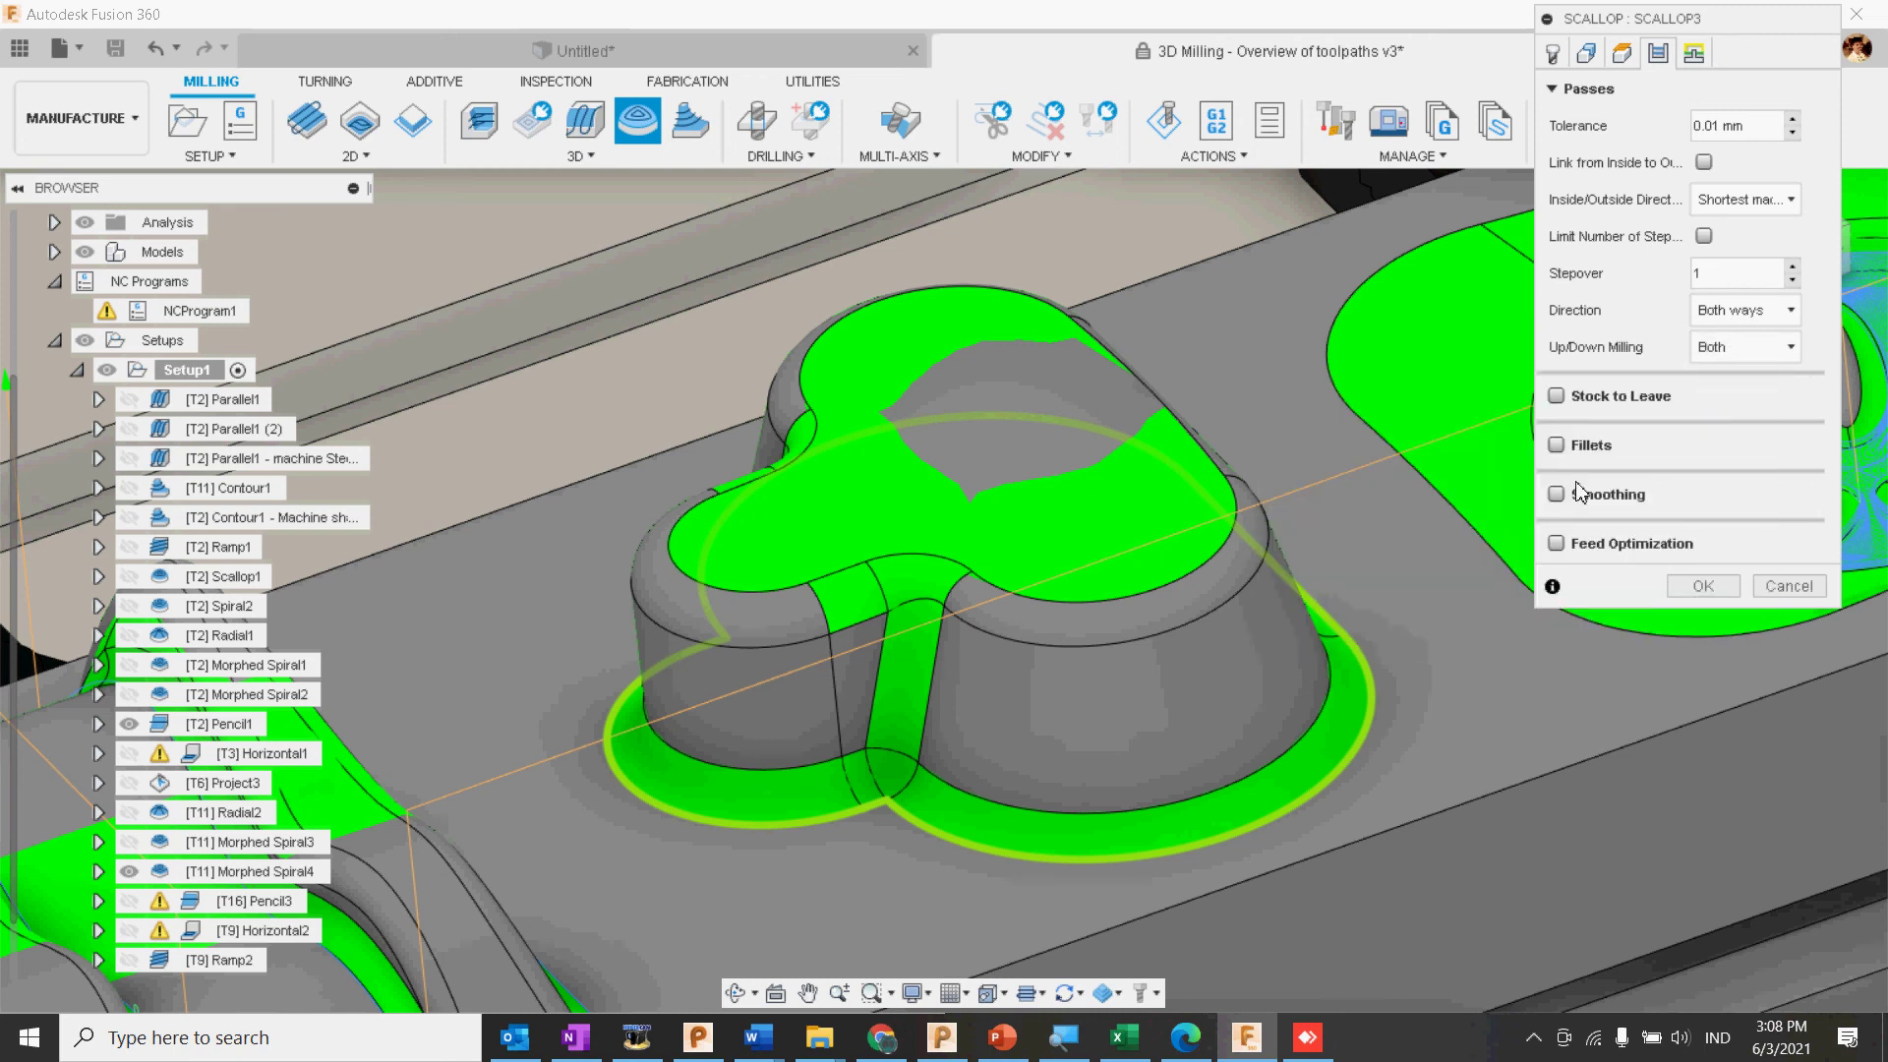
{"action": "left_click", "coordinate": [1716, 585]}
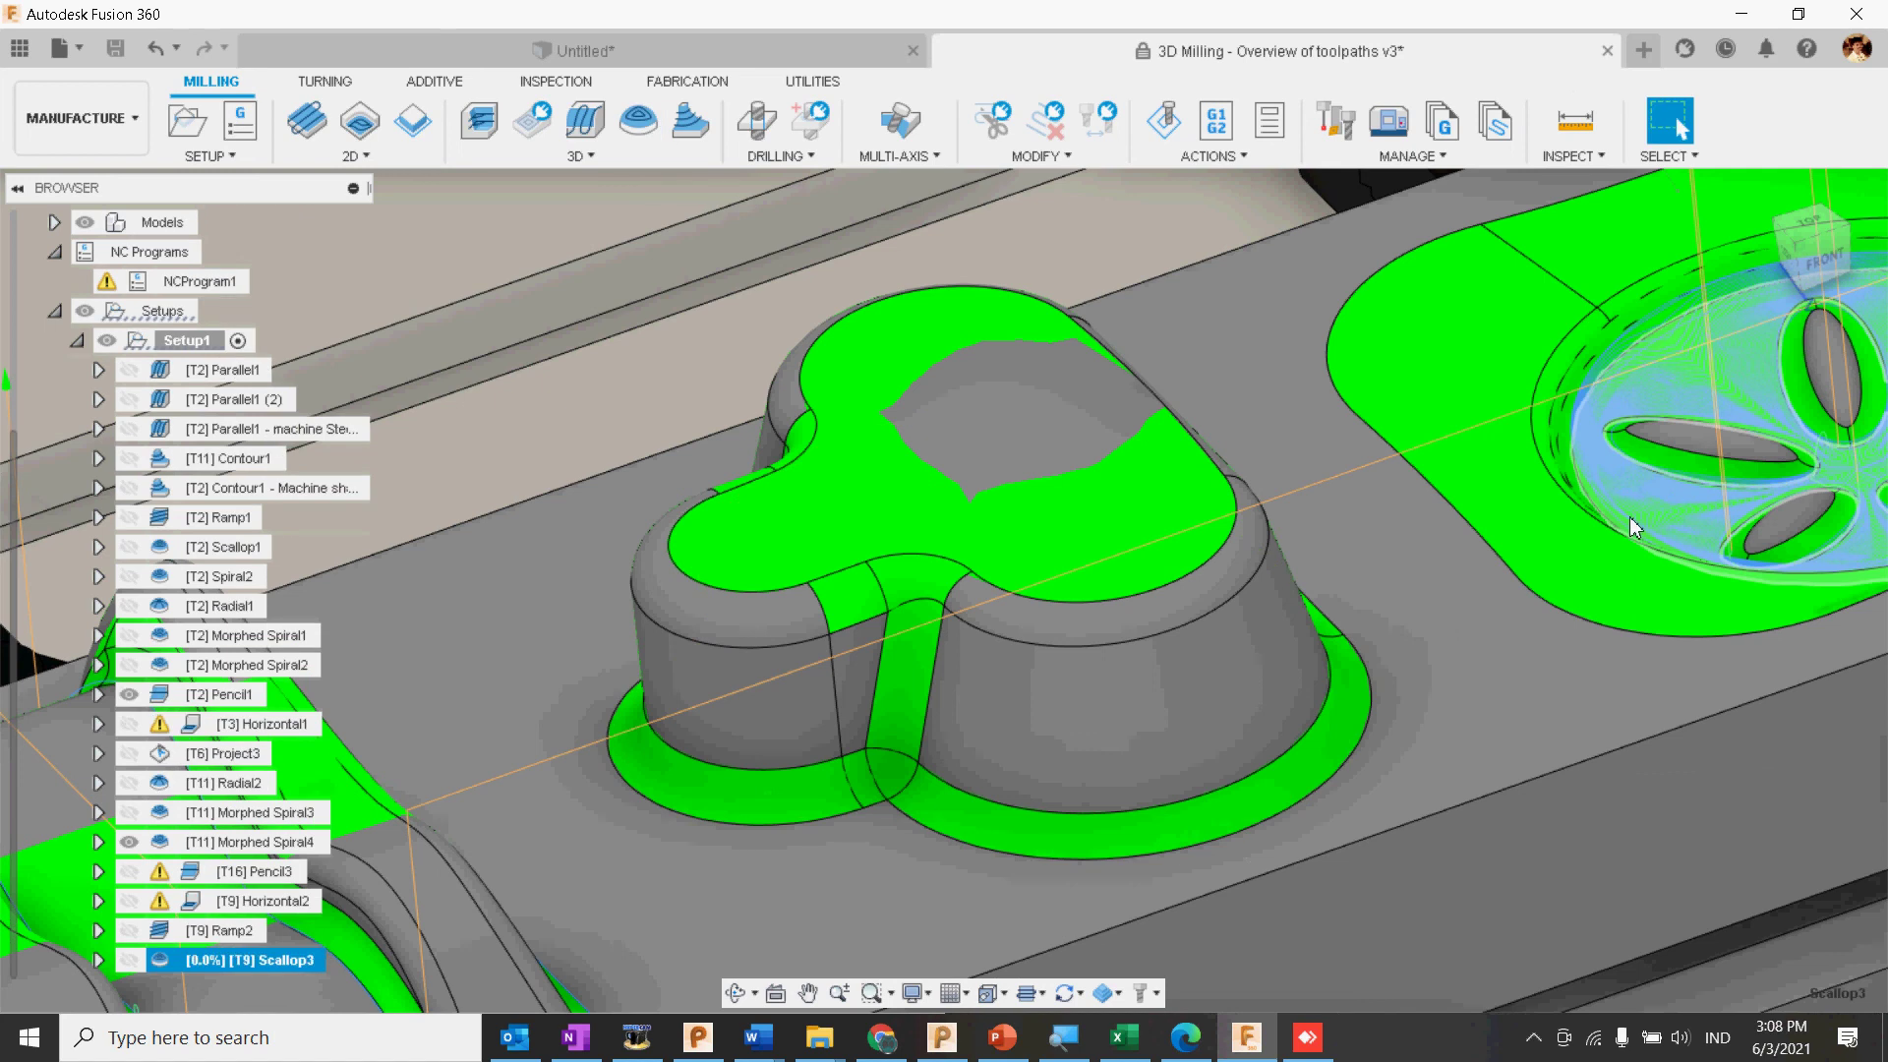
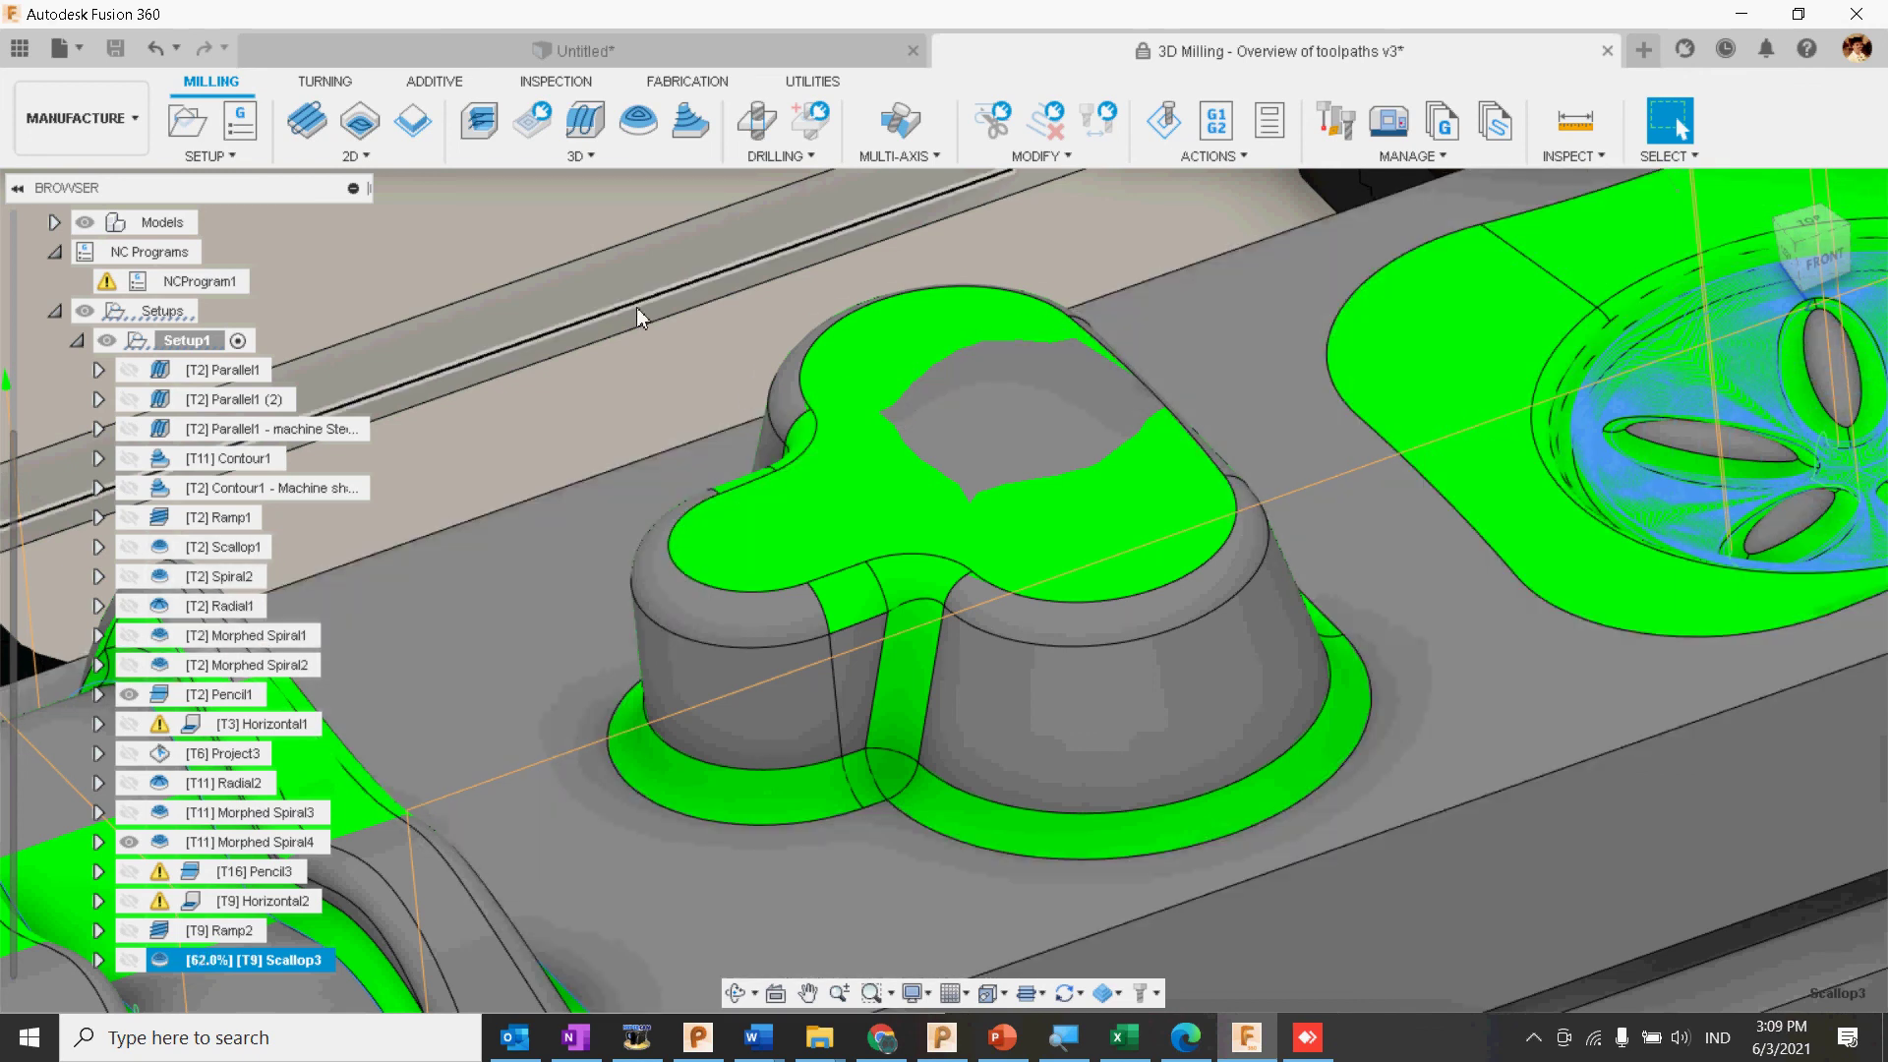
{"action": "left_click", "coordinate": [778, 155]}
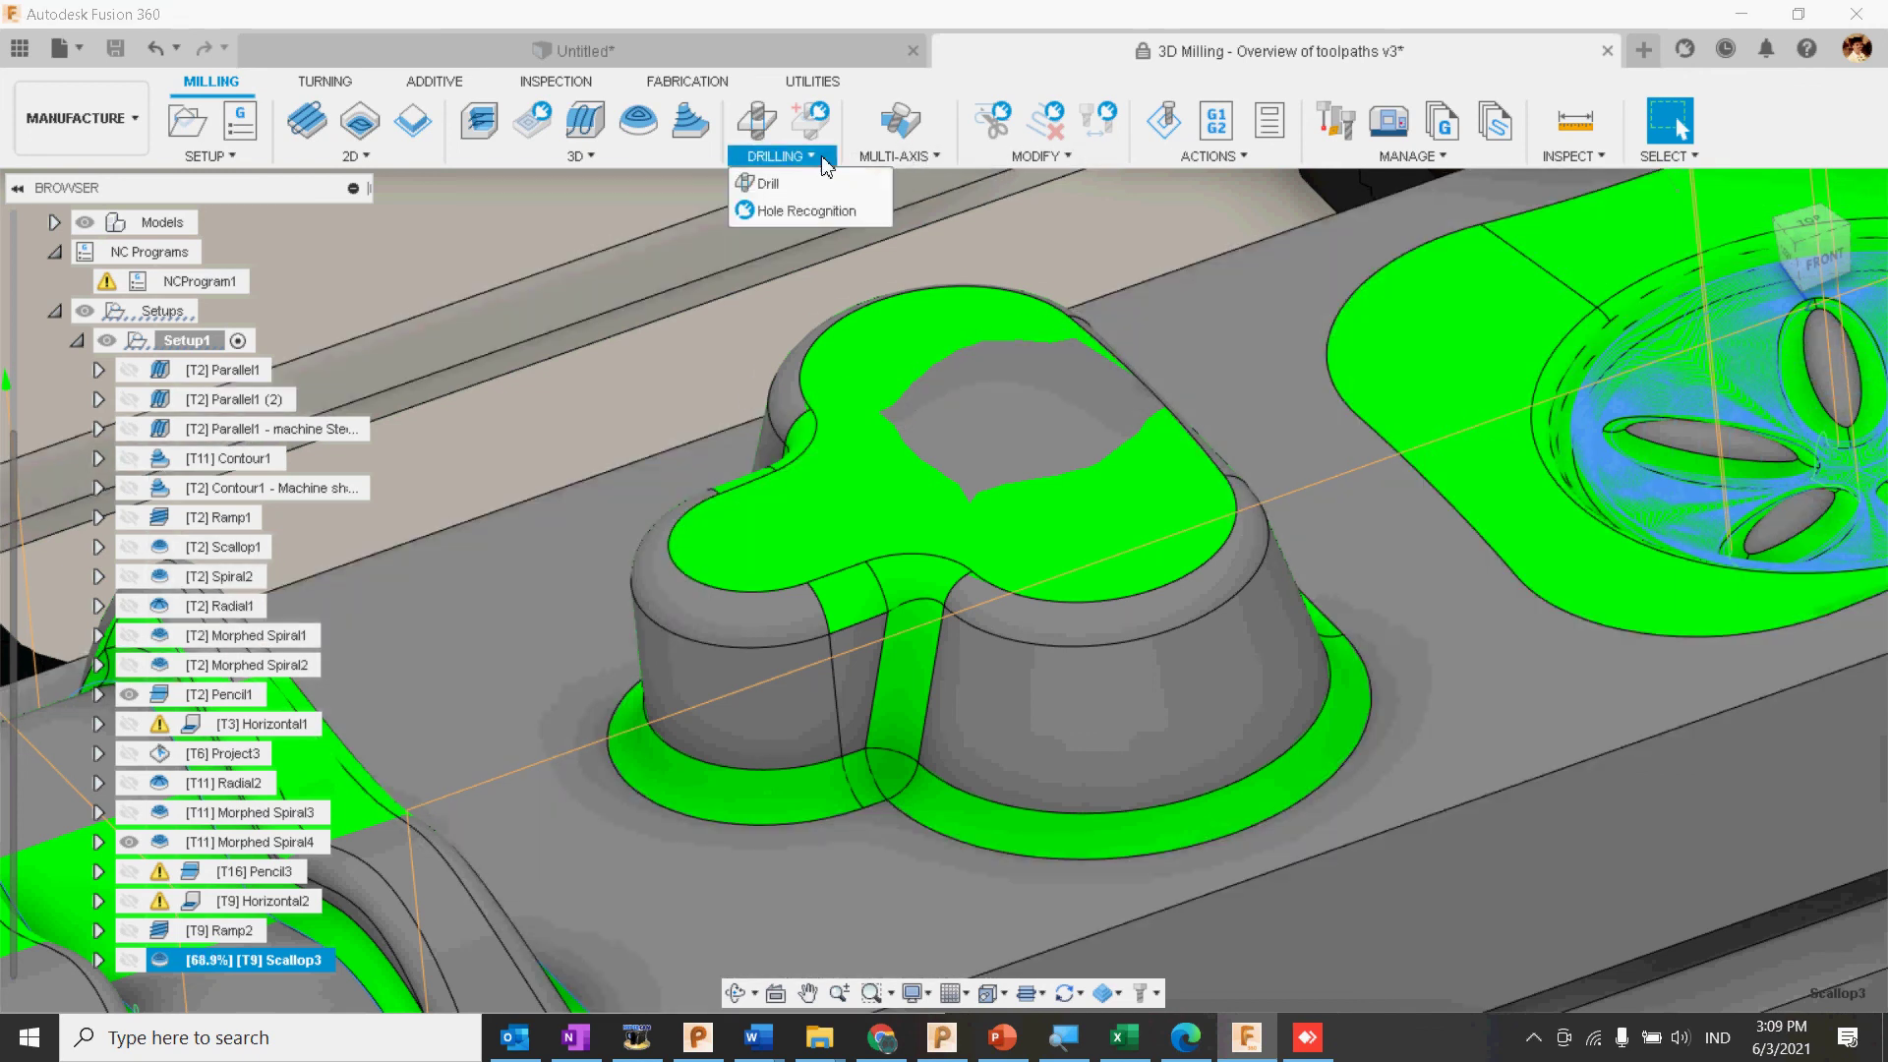
{"action": "left_click", "coordinate": [610, 158]}
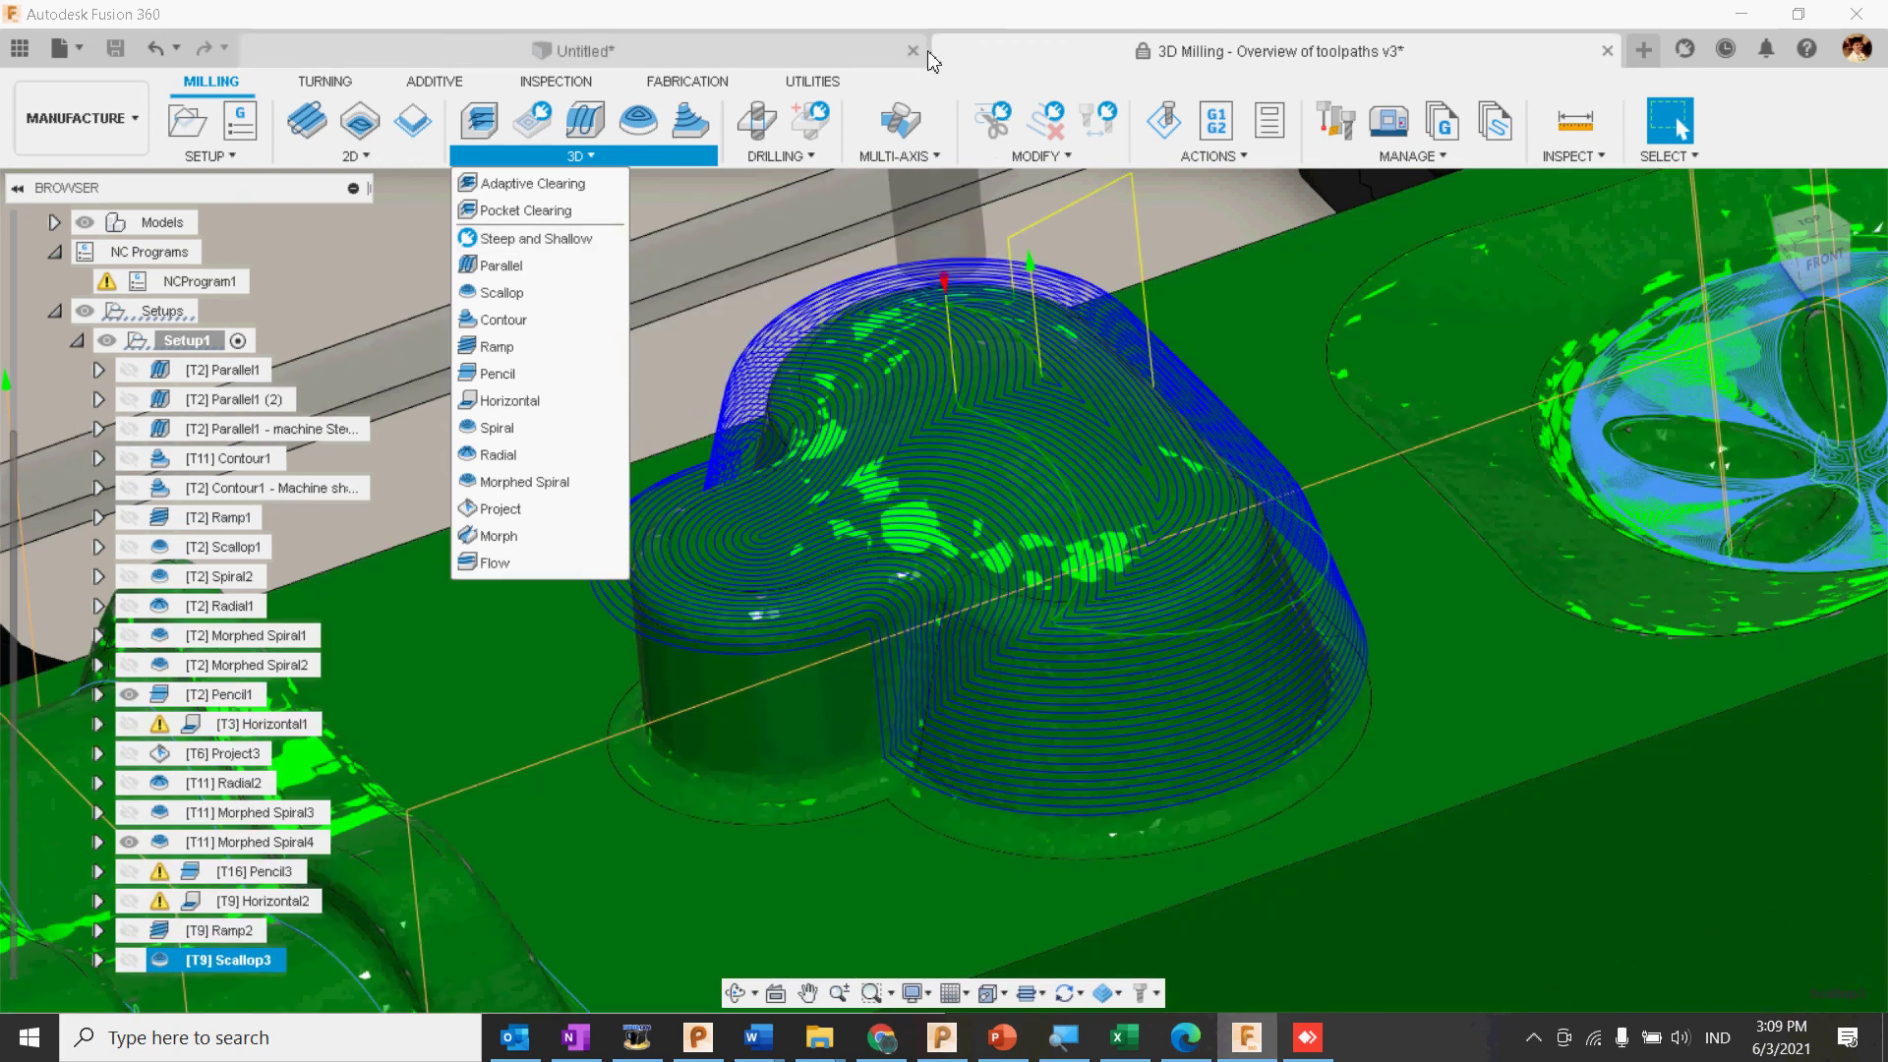
{"action": "left_click", "coordinate": [1002, 49]}
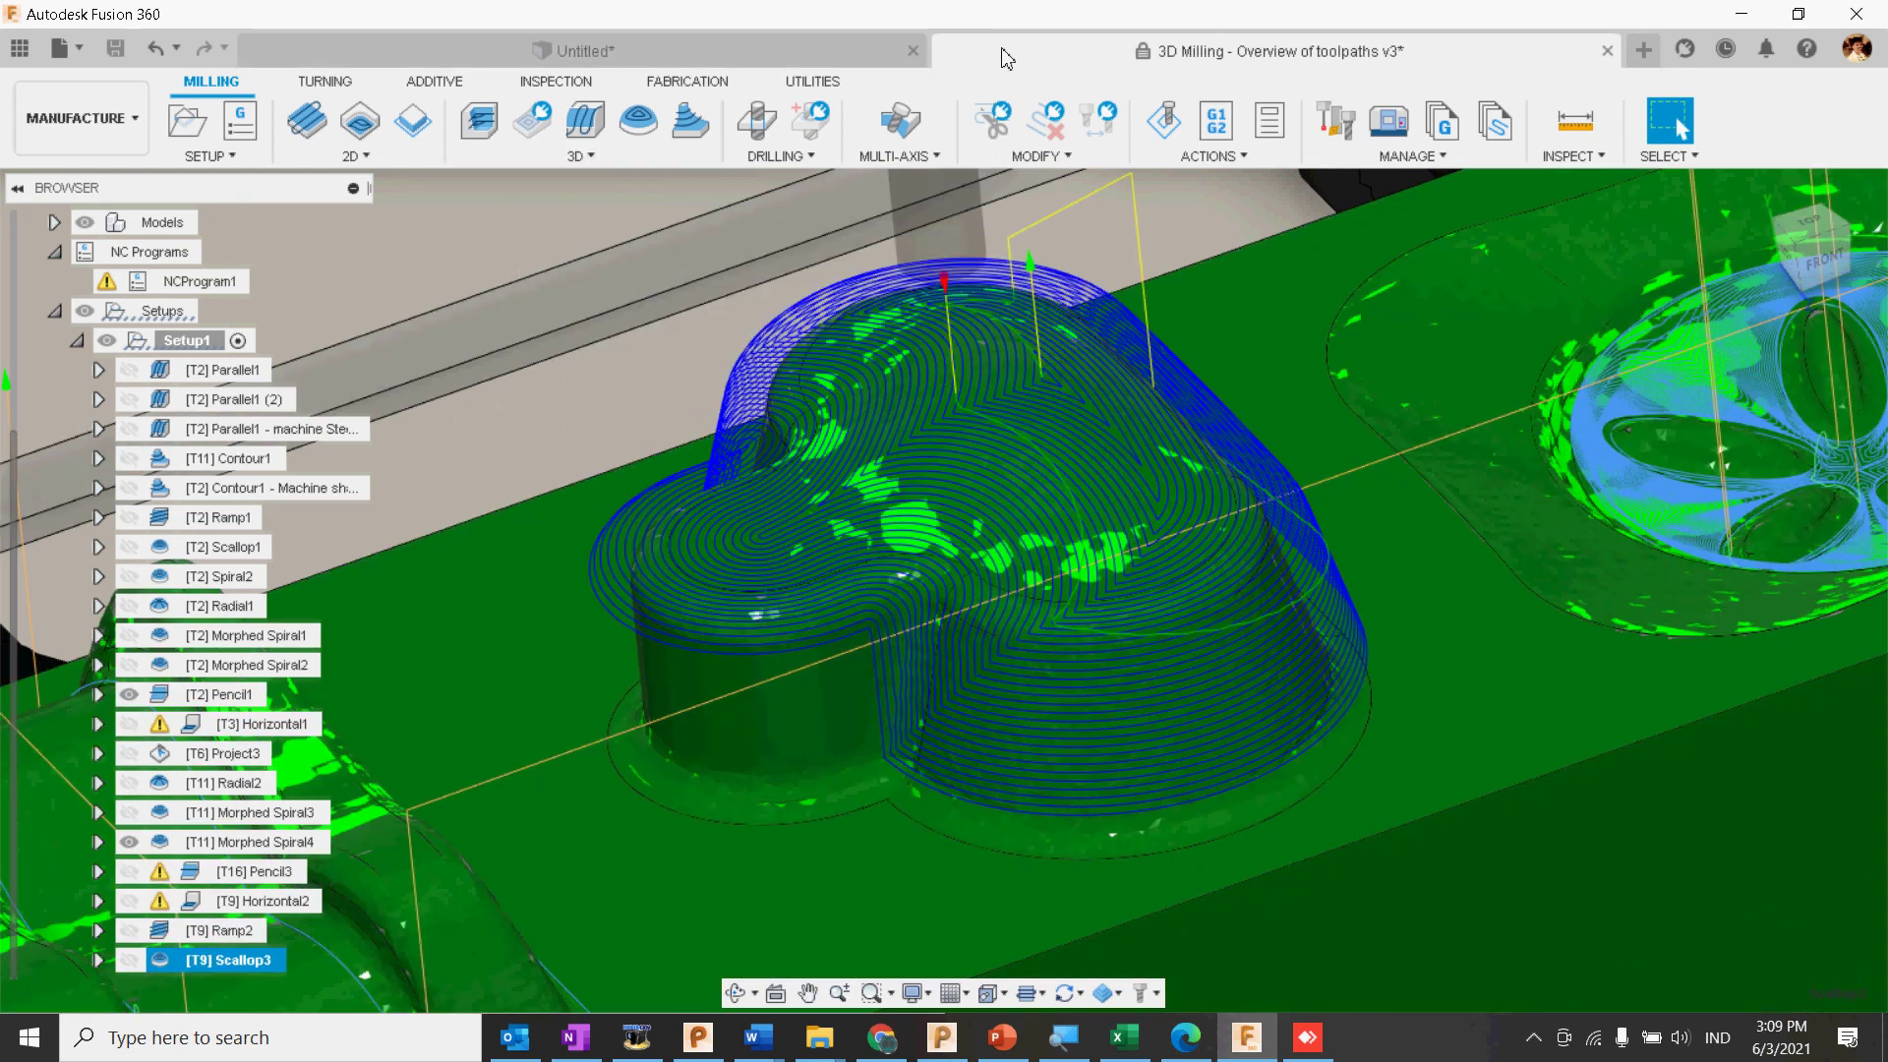
Step: Inspect the Scallop3 passes on the lobed boss, turn on the Ramp2 toolpath's visibility and select Ramp2 for comparison
{"action": "mouse_move", "coordinate": [983, 666]}
{"action": "middle_mouse_down", "text": "shift"}
{"action": "mouse_move", "coordinate": [931, 645]}
{"action": "mouse_move", "coordinate": [978, 637]}
{"action": "mouse_move", "coordinate": [999, 662]}
{"action": "middle_mouse_up", "text": "shift"}
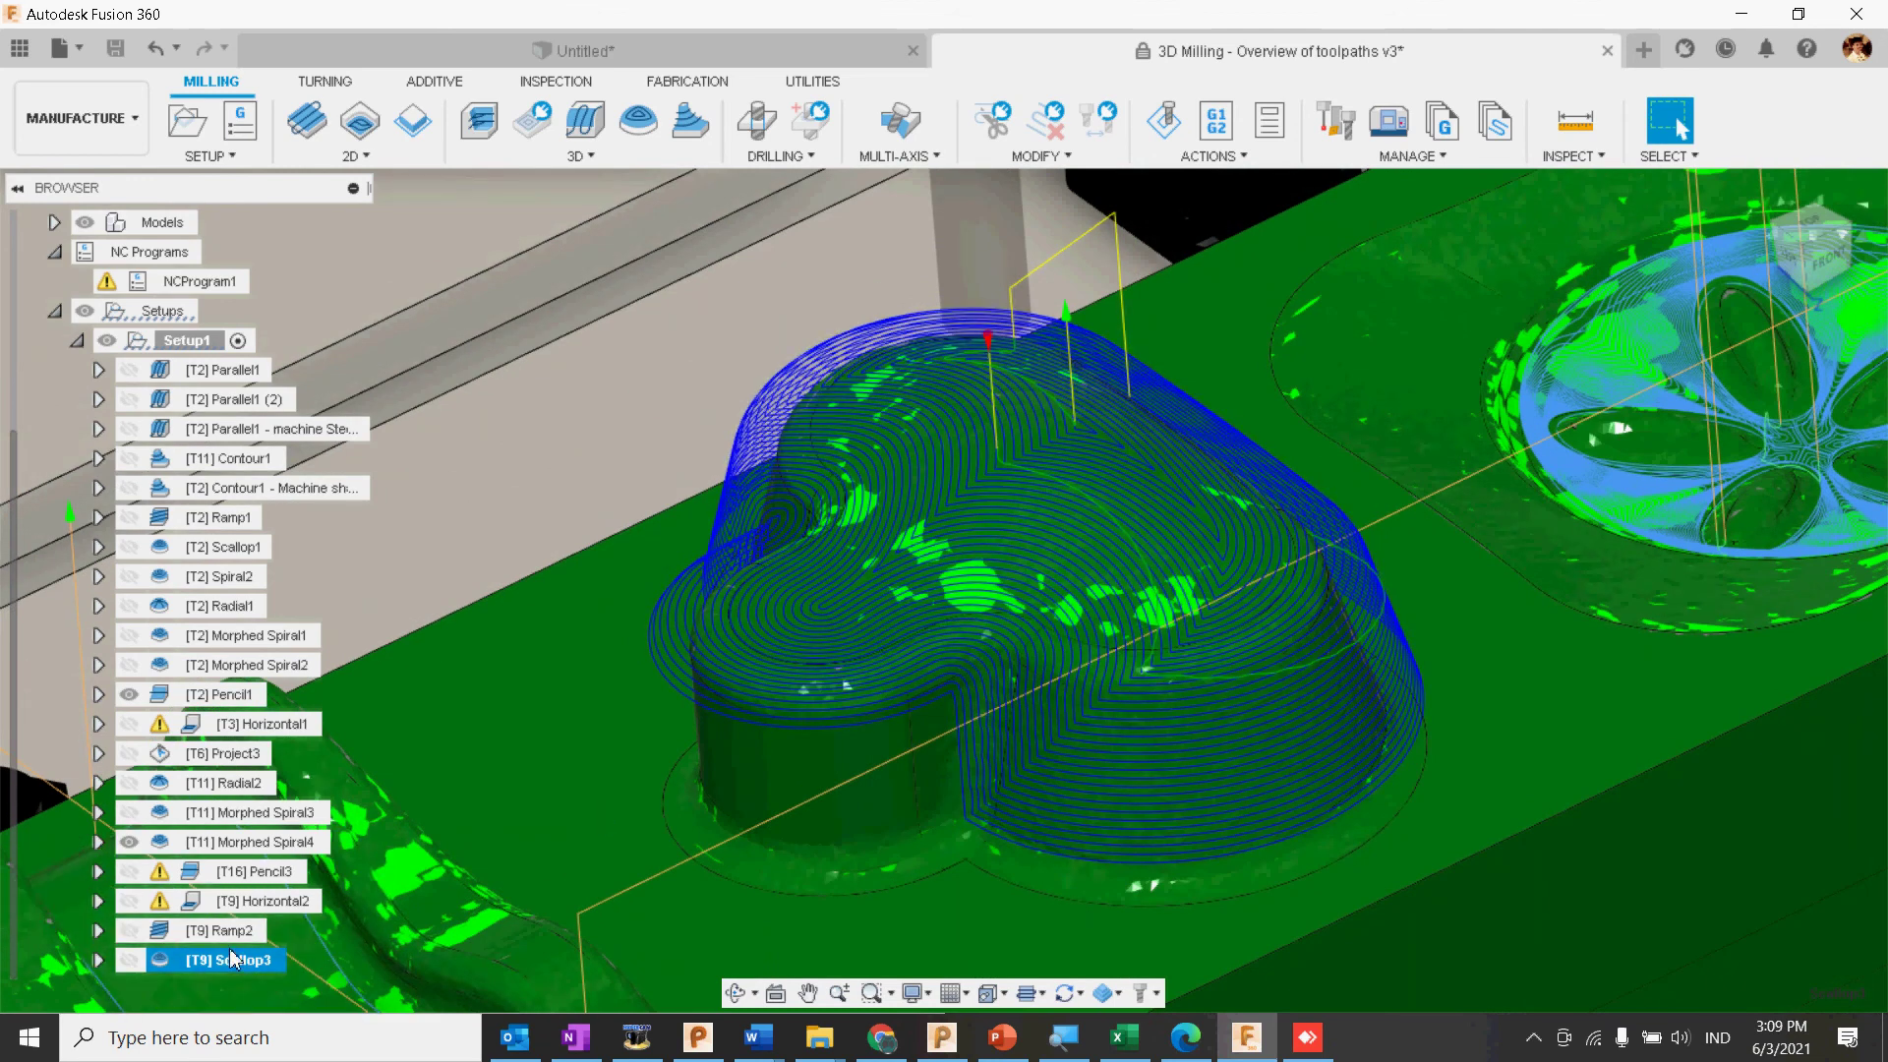
{"action": "left_click", "coordinate": [130, 963]}
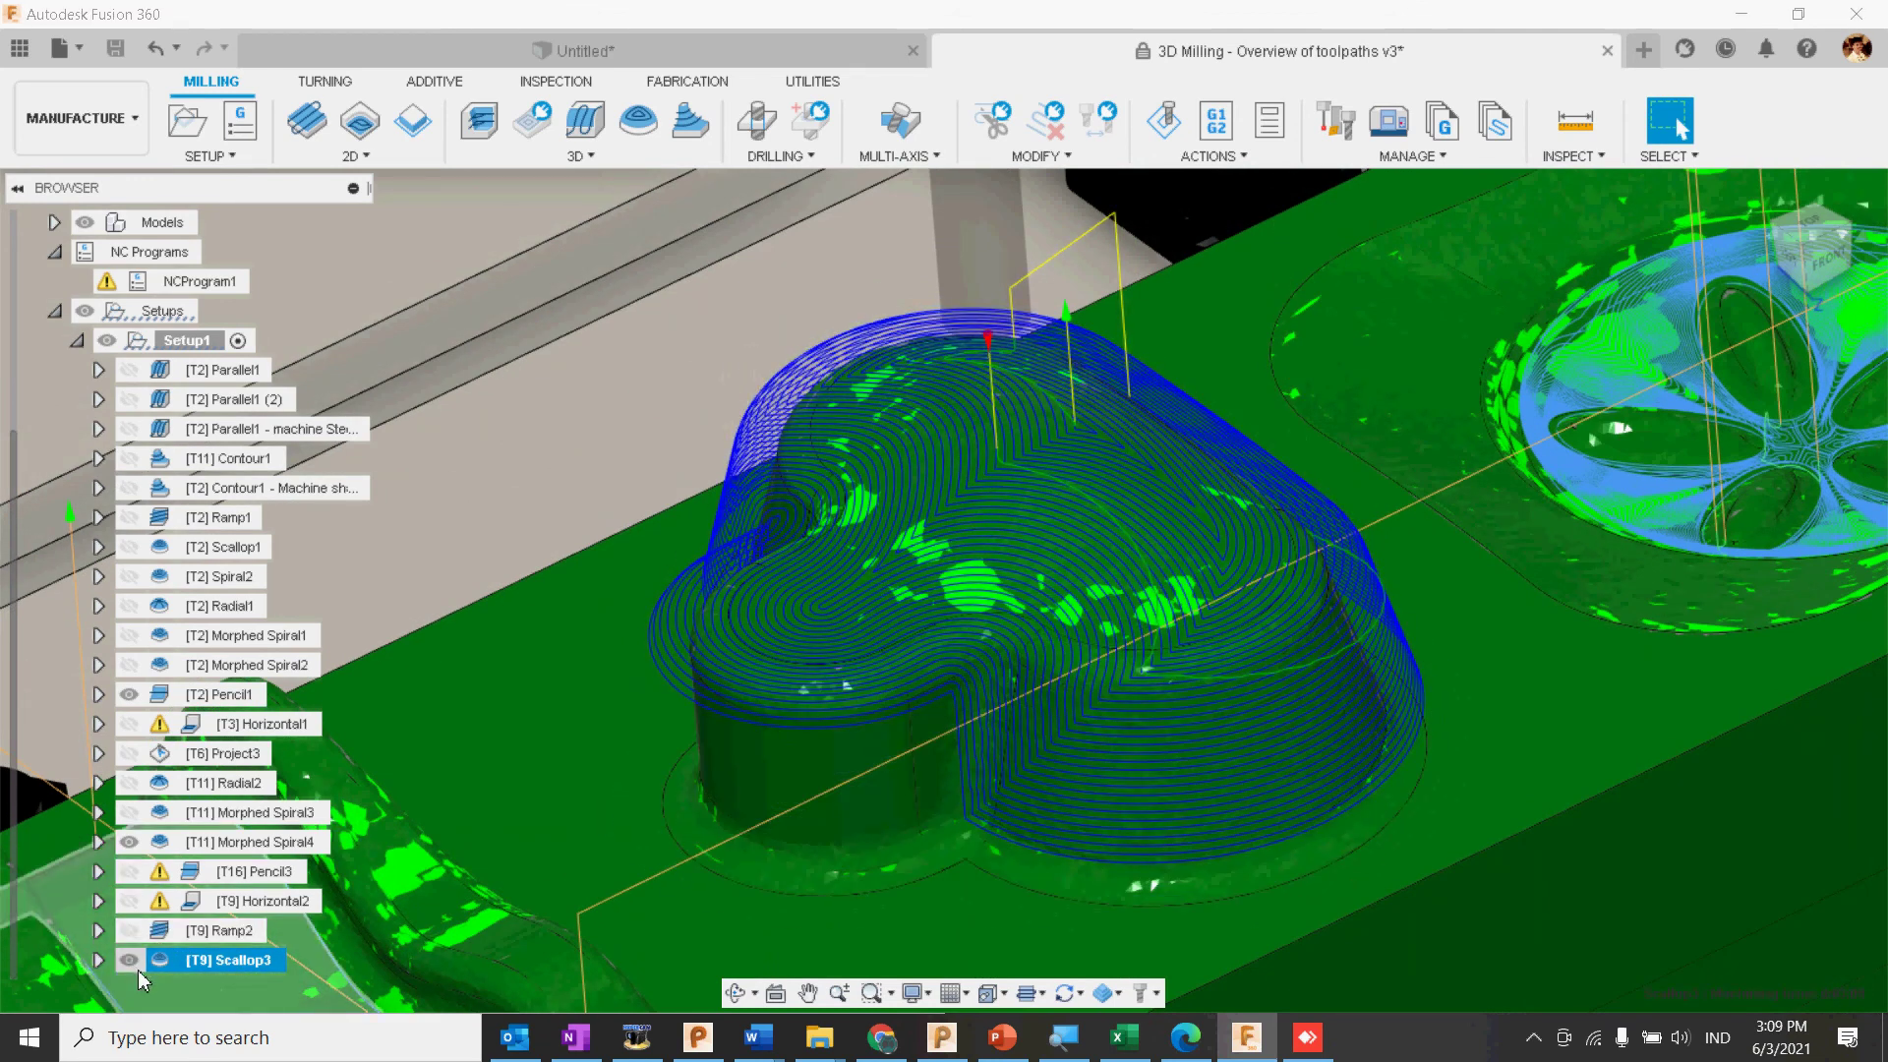
{"action": "left_click", "coordinate": [128, 960]}
{"action": "left_click", "coordinate": [129, 931]}
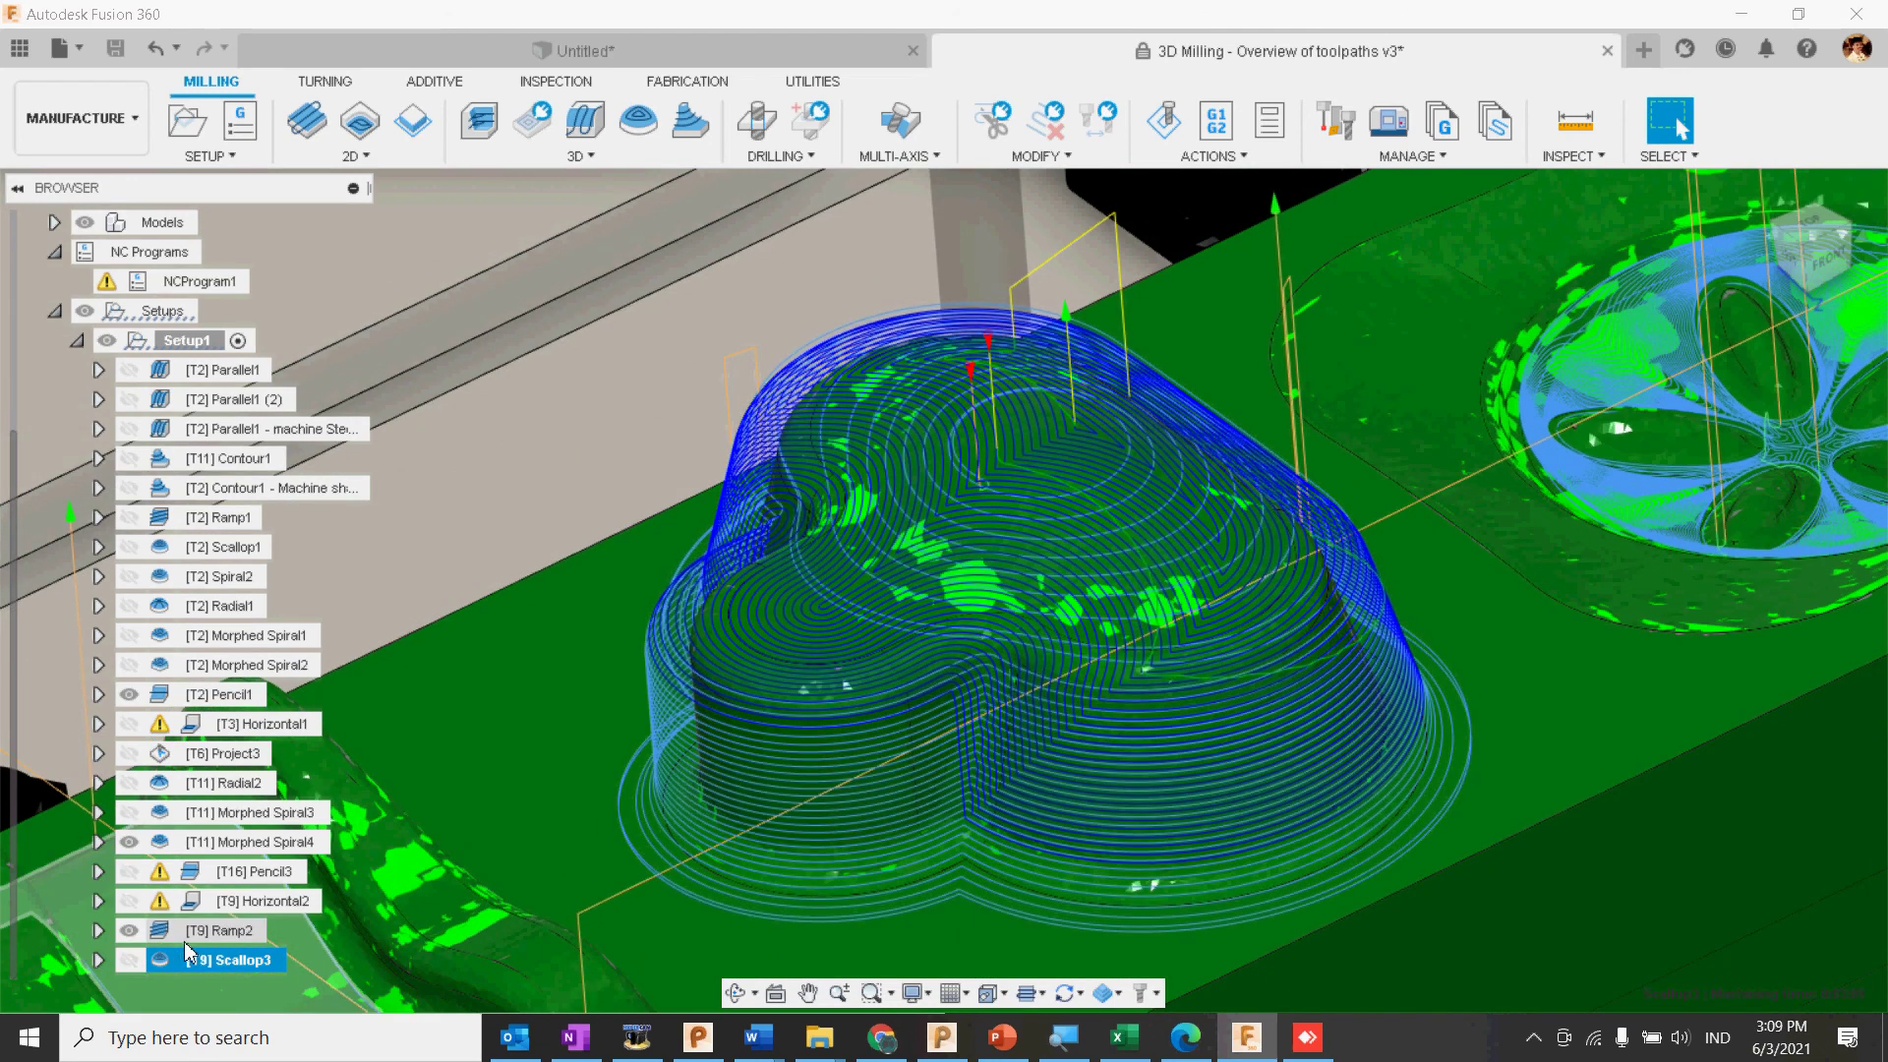
{"action": "left_click", "coordinate": [230, 931]}
Step: Examine the Ramp2 passes along the lobed boss's walls and base, and the visible toolpaths across the whole clamped block
{"action": "middle_click_drag", "start_coordinate": [1101, 682], "coordinate": [1013, 686]}
{"action": "scroll", "coordinate": [1013, 687], "scroll_direction": "down", "scroll_amount": 3}
{"action": "scroll", "coordinate": [1042, 657], "scroll_direction": "down", "scroll_amount": 5}
{"action": "left_click", "coordinate": [569, 179]}
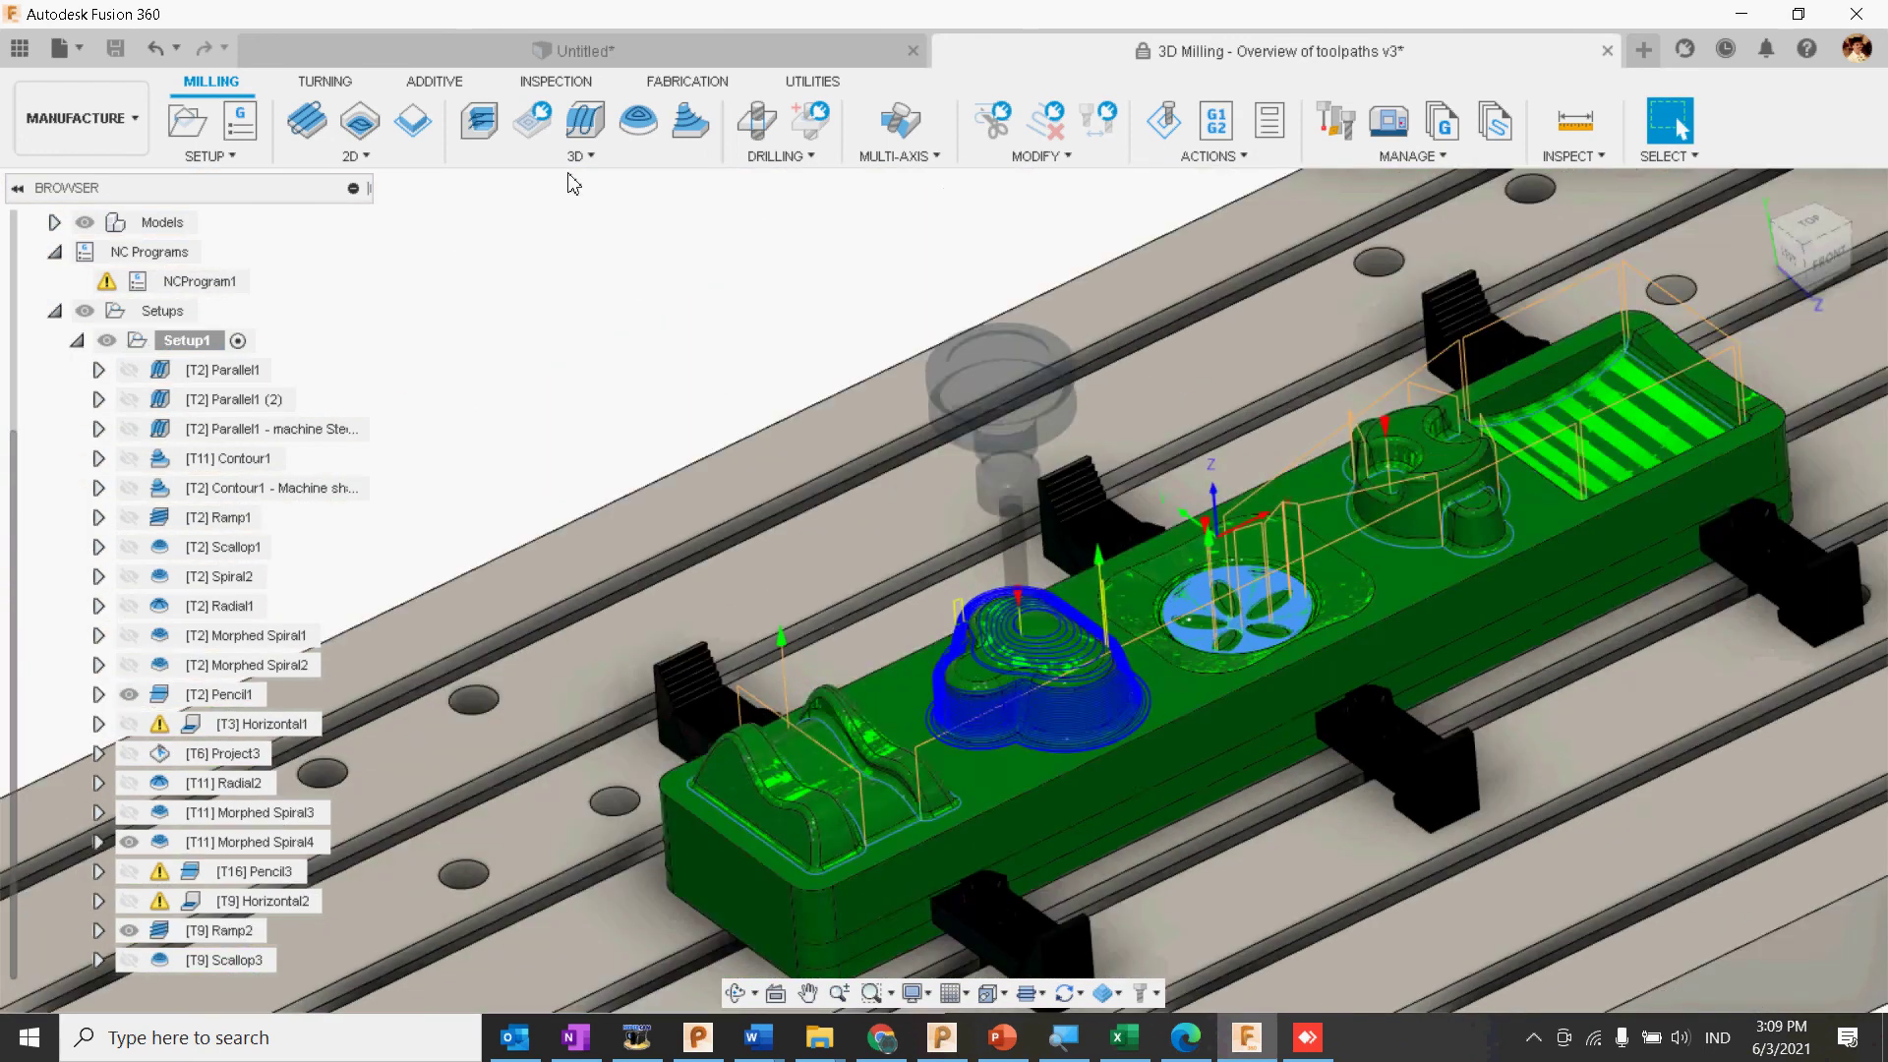
{"action": "scroll", "coordinate": [984, 704], "scroll_direction": "up", "scroll_amount": 2}
{"action": "scroll", "coordinate": [983, 704], "scroll_direction": "up", "scroll_amount": 8}
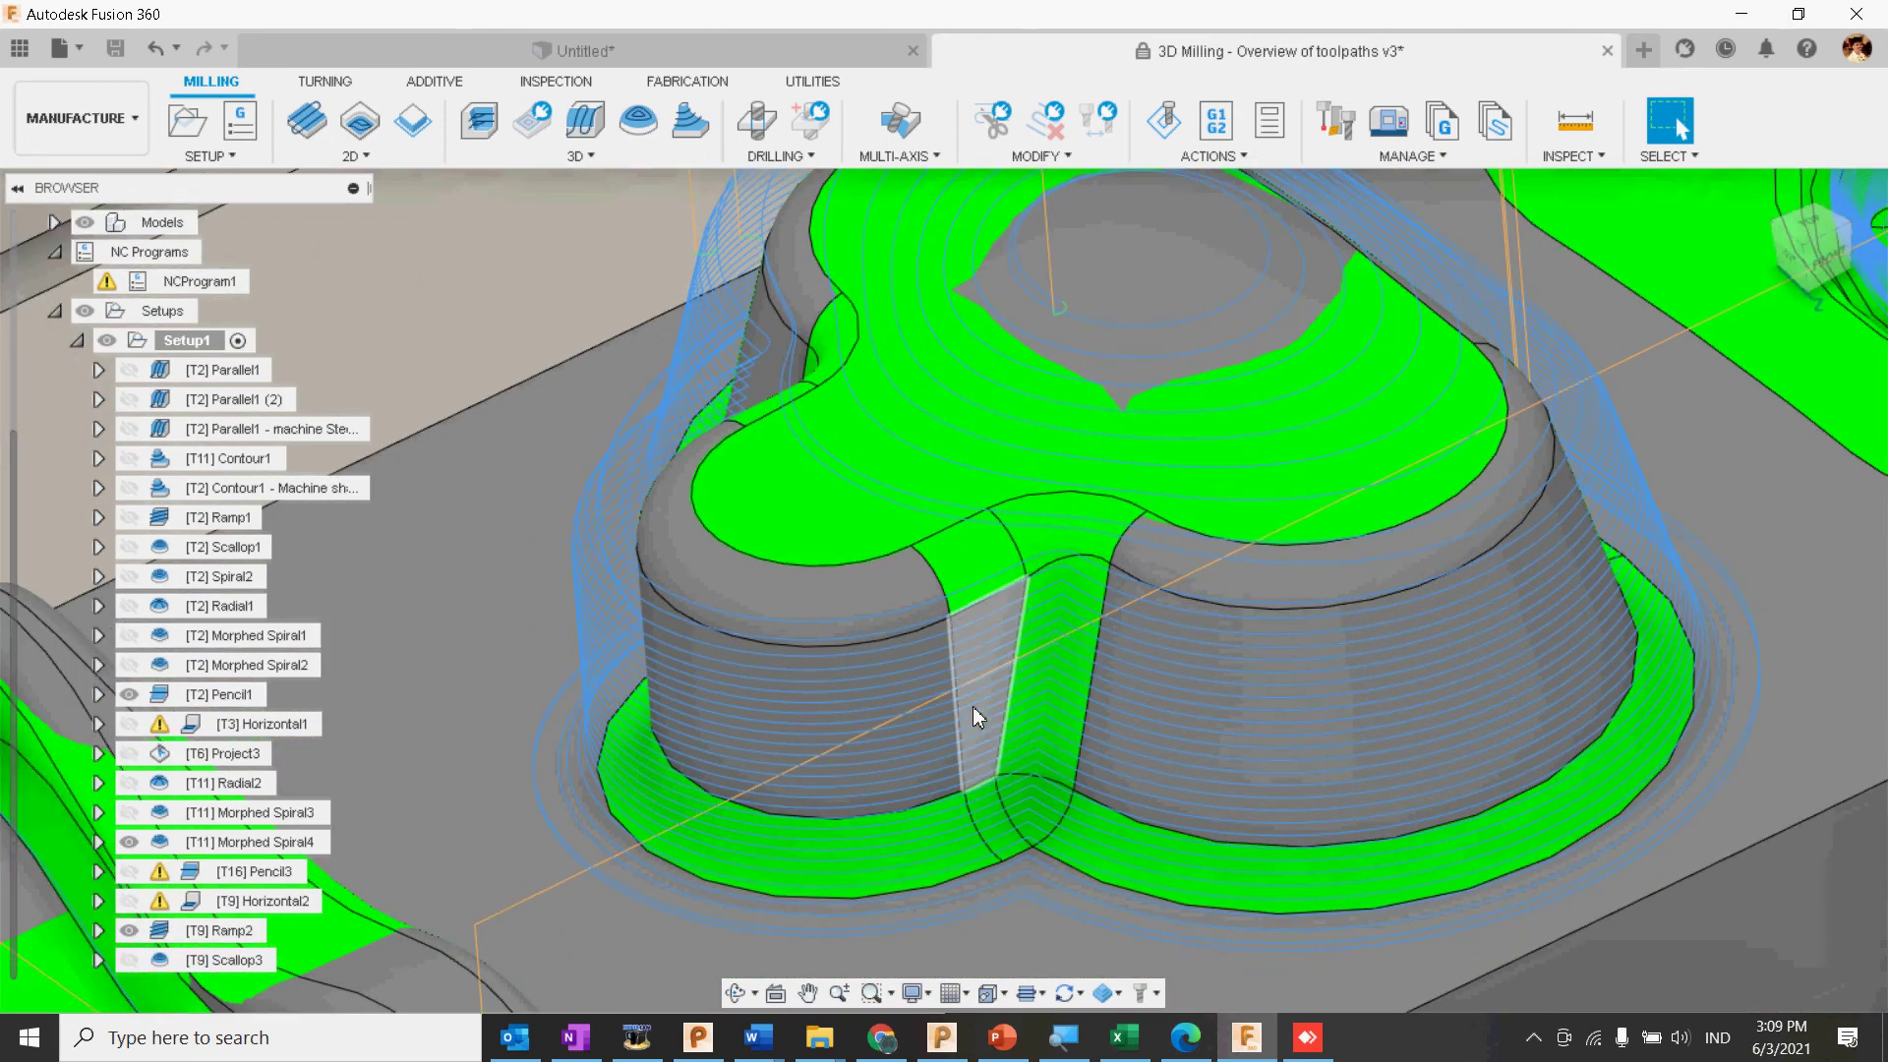
{"action": "middle_click_drag", "start_coordinate": [954, 621], "coordinate": [939, 798], "text": "shift"}
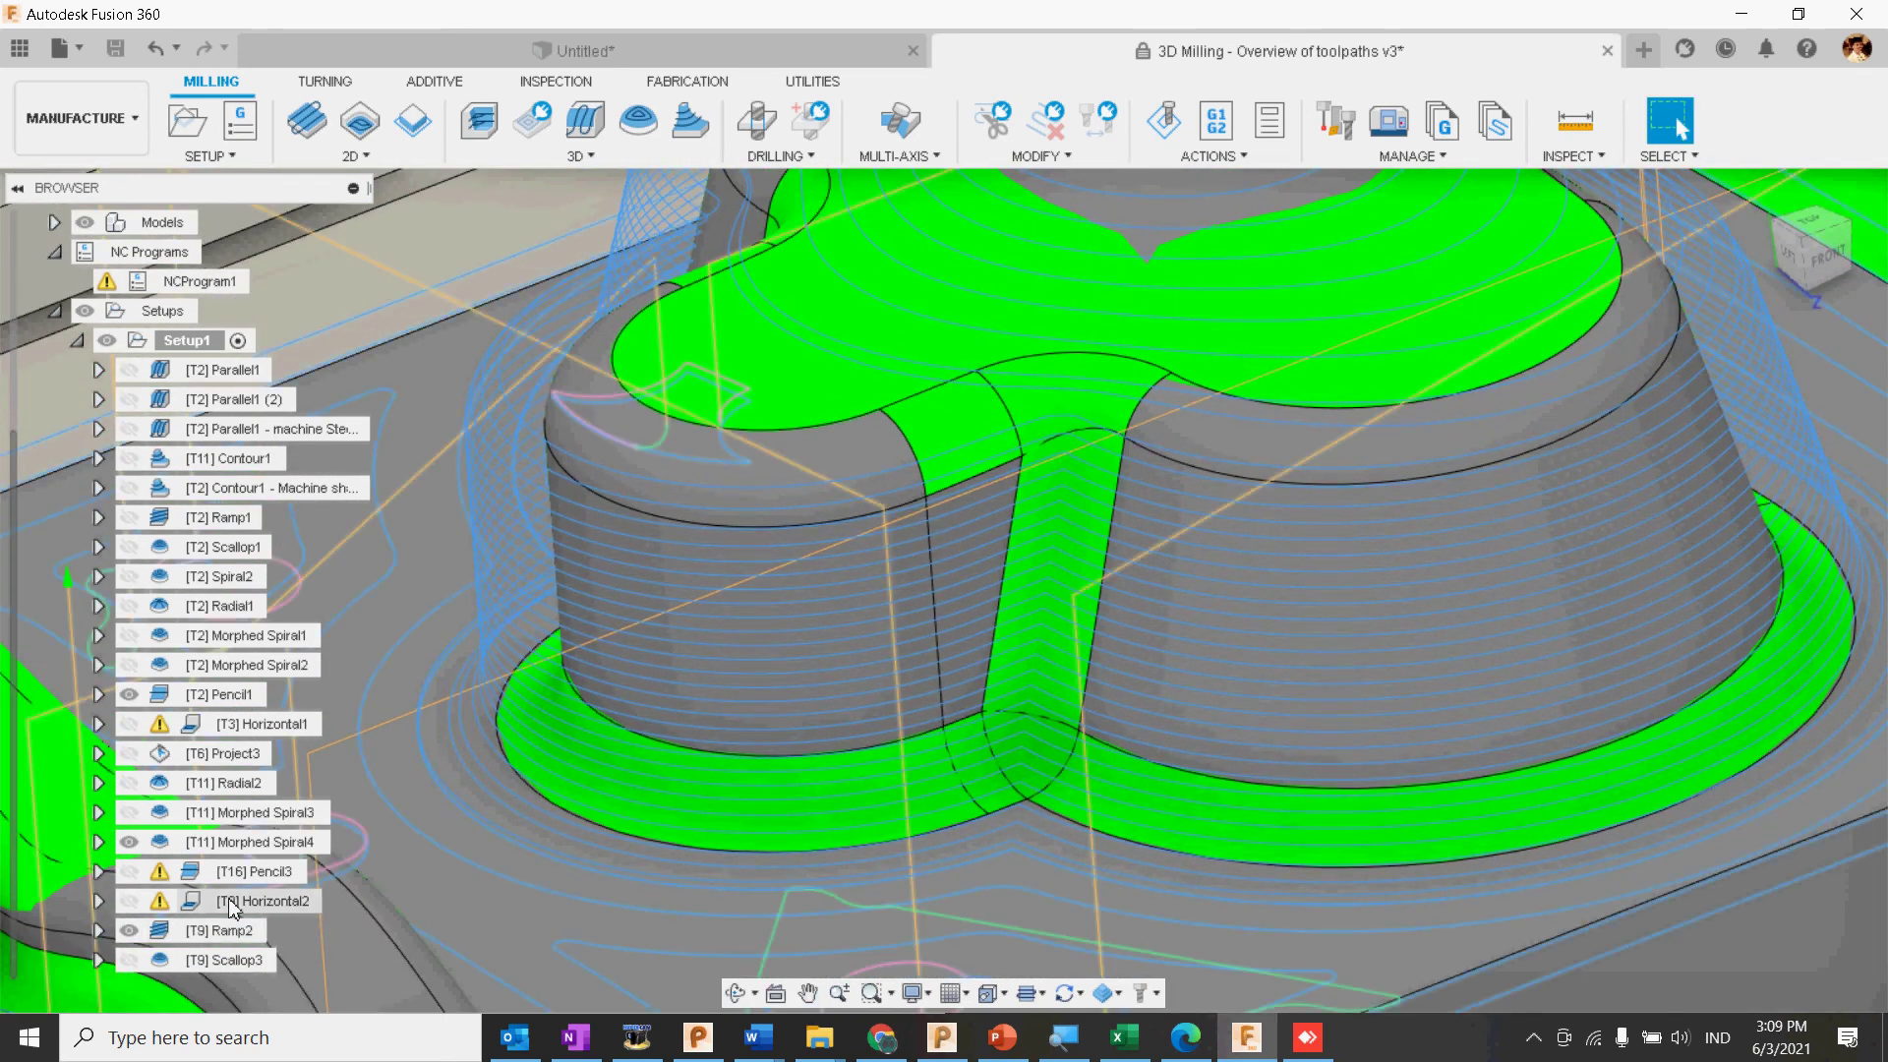
{"action": "scroll", "coordinate": [1111, 728], "scroll_direction": "down", "scroll_amount": 10}
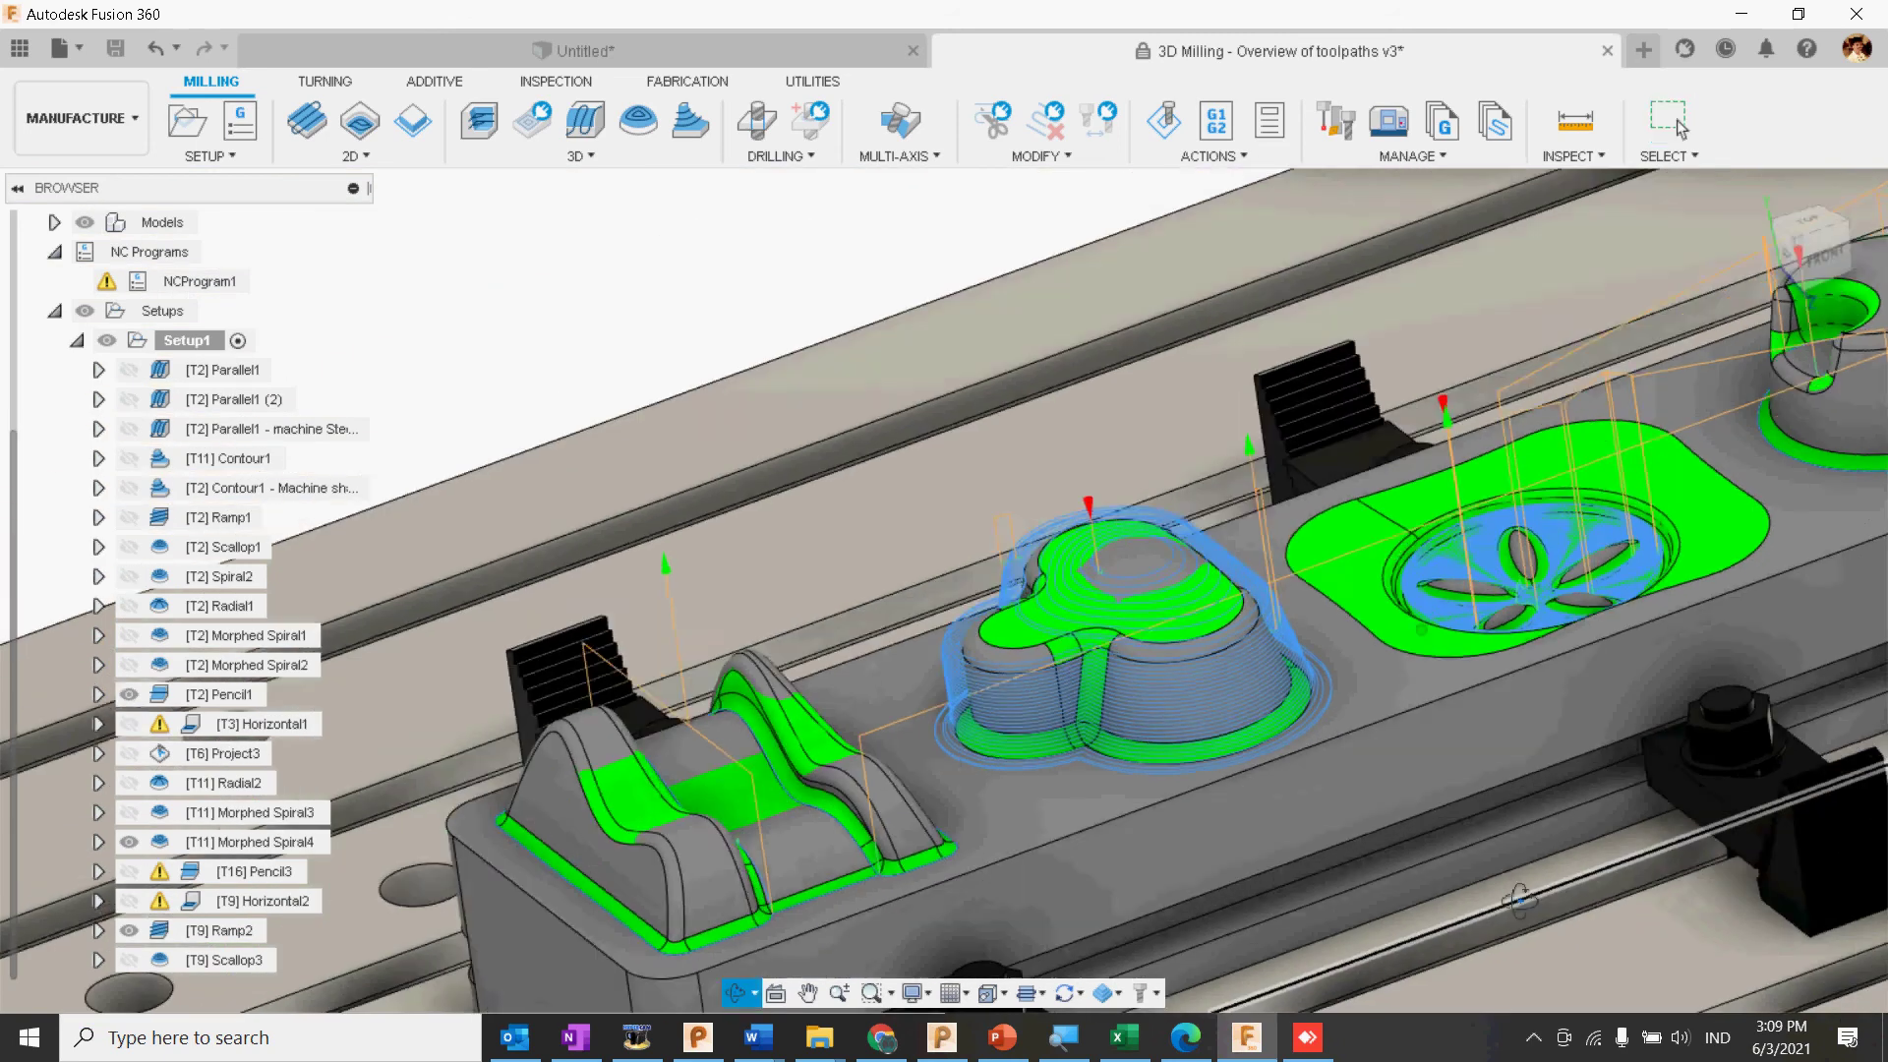
{"action": "middle_click_drag", "start_coordinate": [1519, 901], "coordinate": [1220, 889], "text": "shift"}
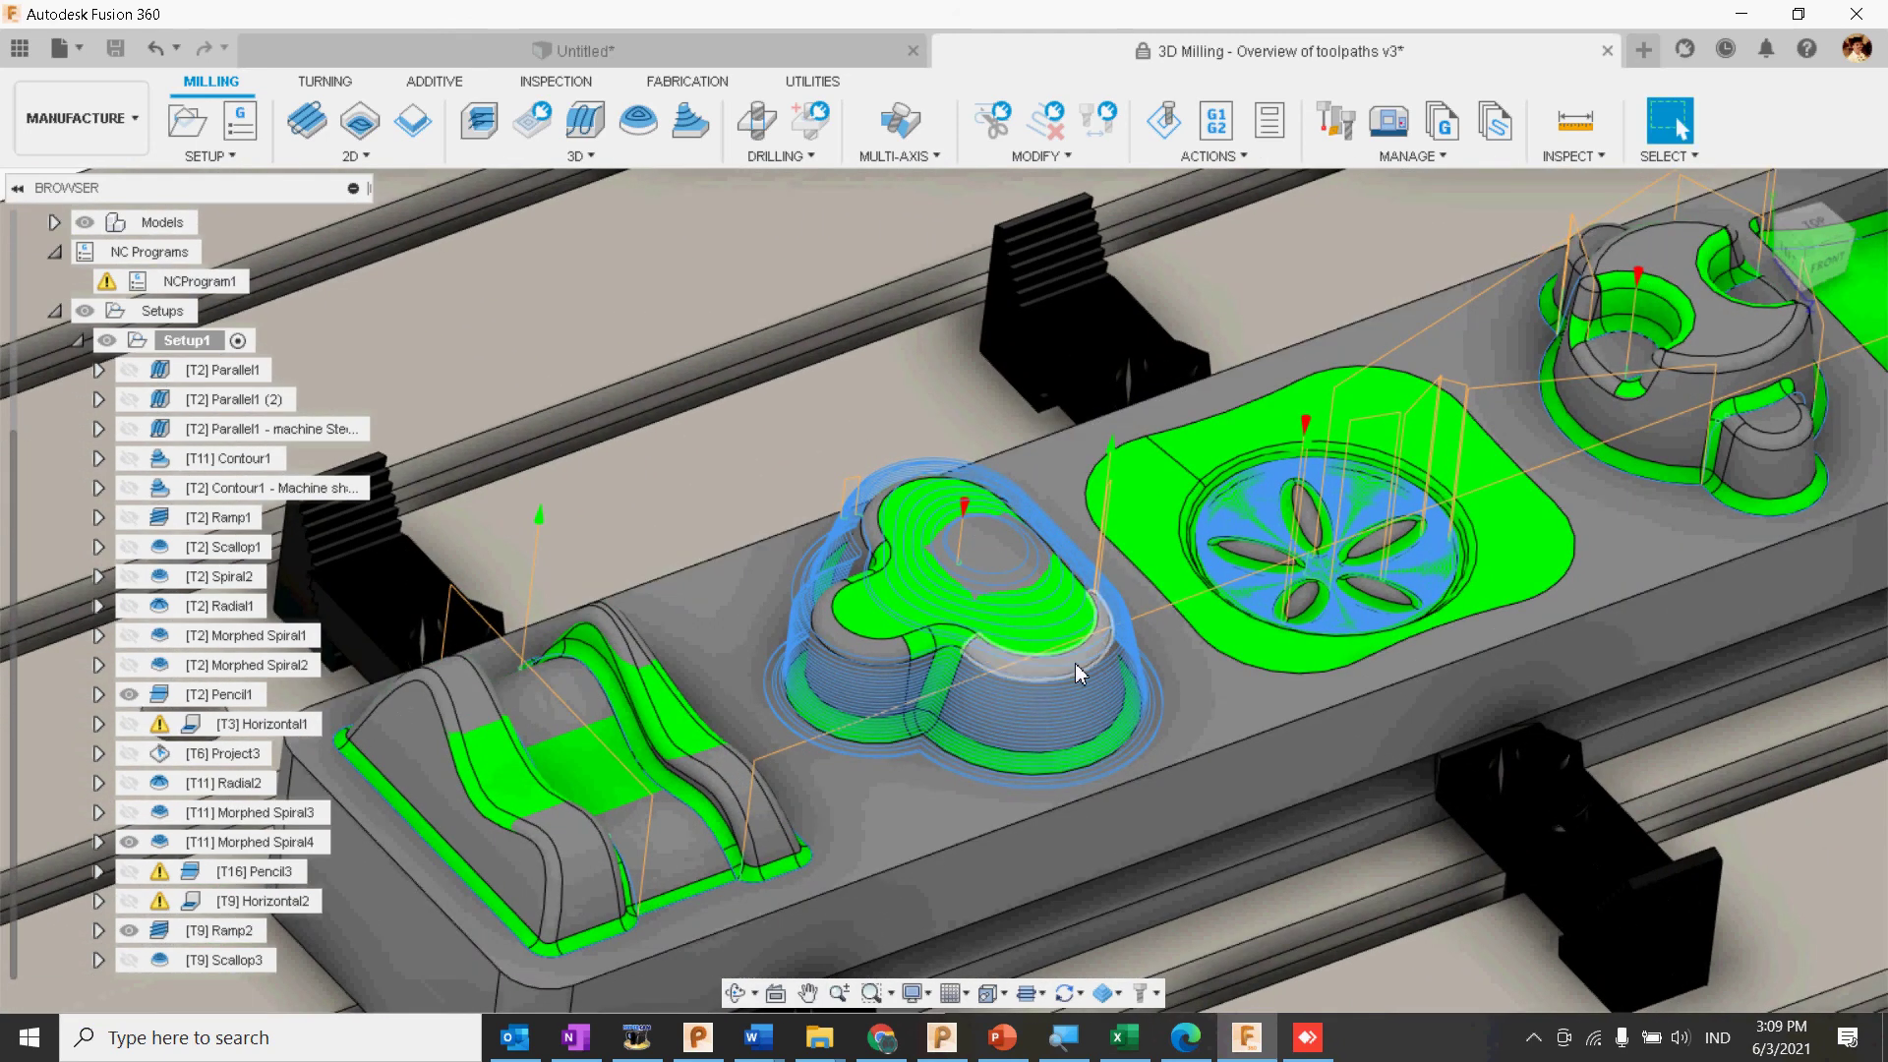
{"action": "middle_click_drag", "start_coordinate": [1245, 759], "coordinate": [1146, 784]}
{"action": "scroll", "coordinate": [1212, 738], "scroll_direction": "down", "scroll_amount": 3}
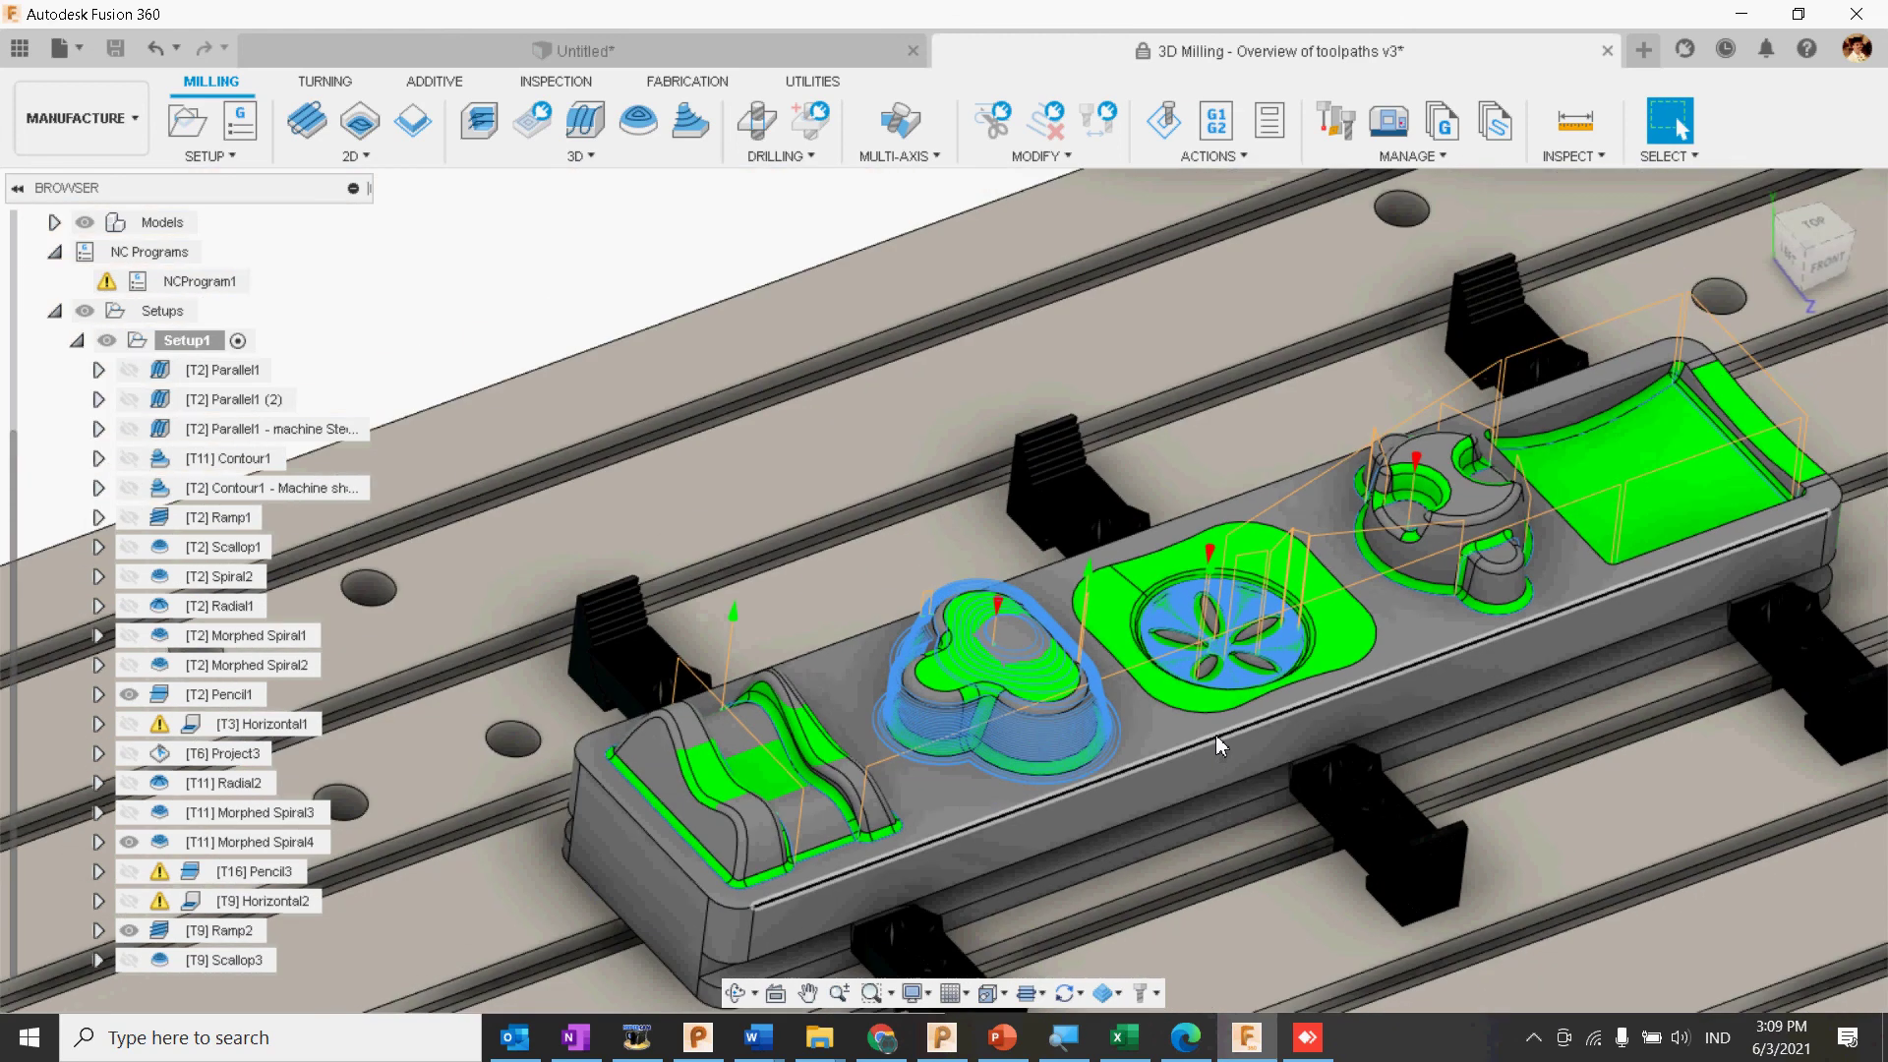
Step: Read the description of the Steep and Shallow strategy among the 3D milling operations
{"action": "left_click", "coordinate": [580, 155]}
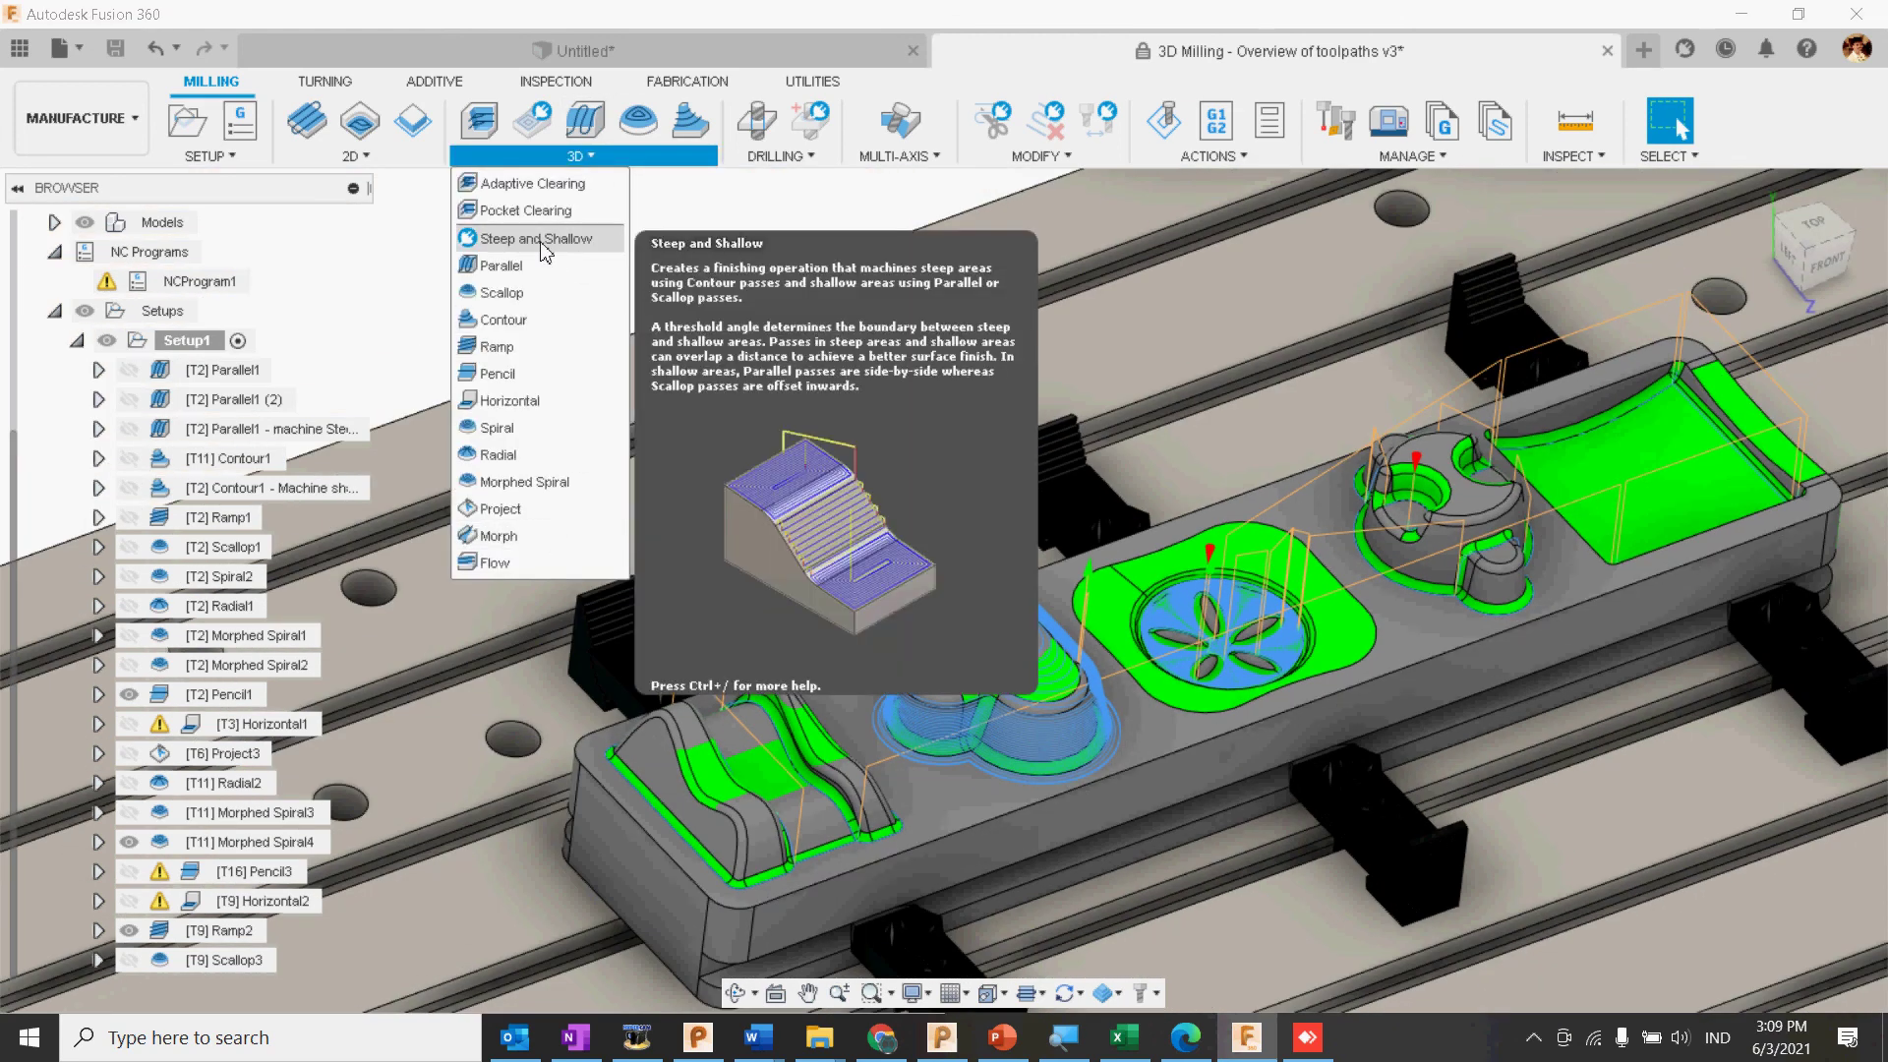
{"action": "mouse_move", "coordinate": [557, 248]}
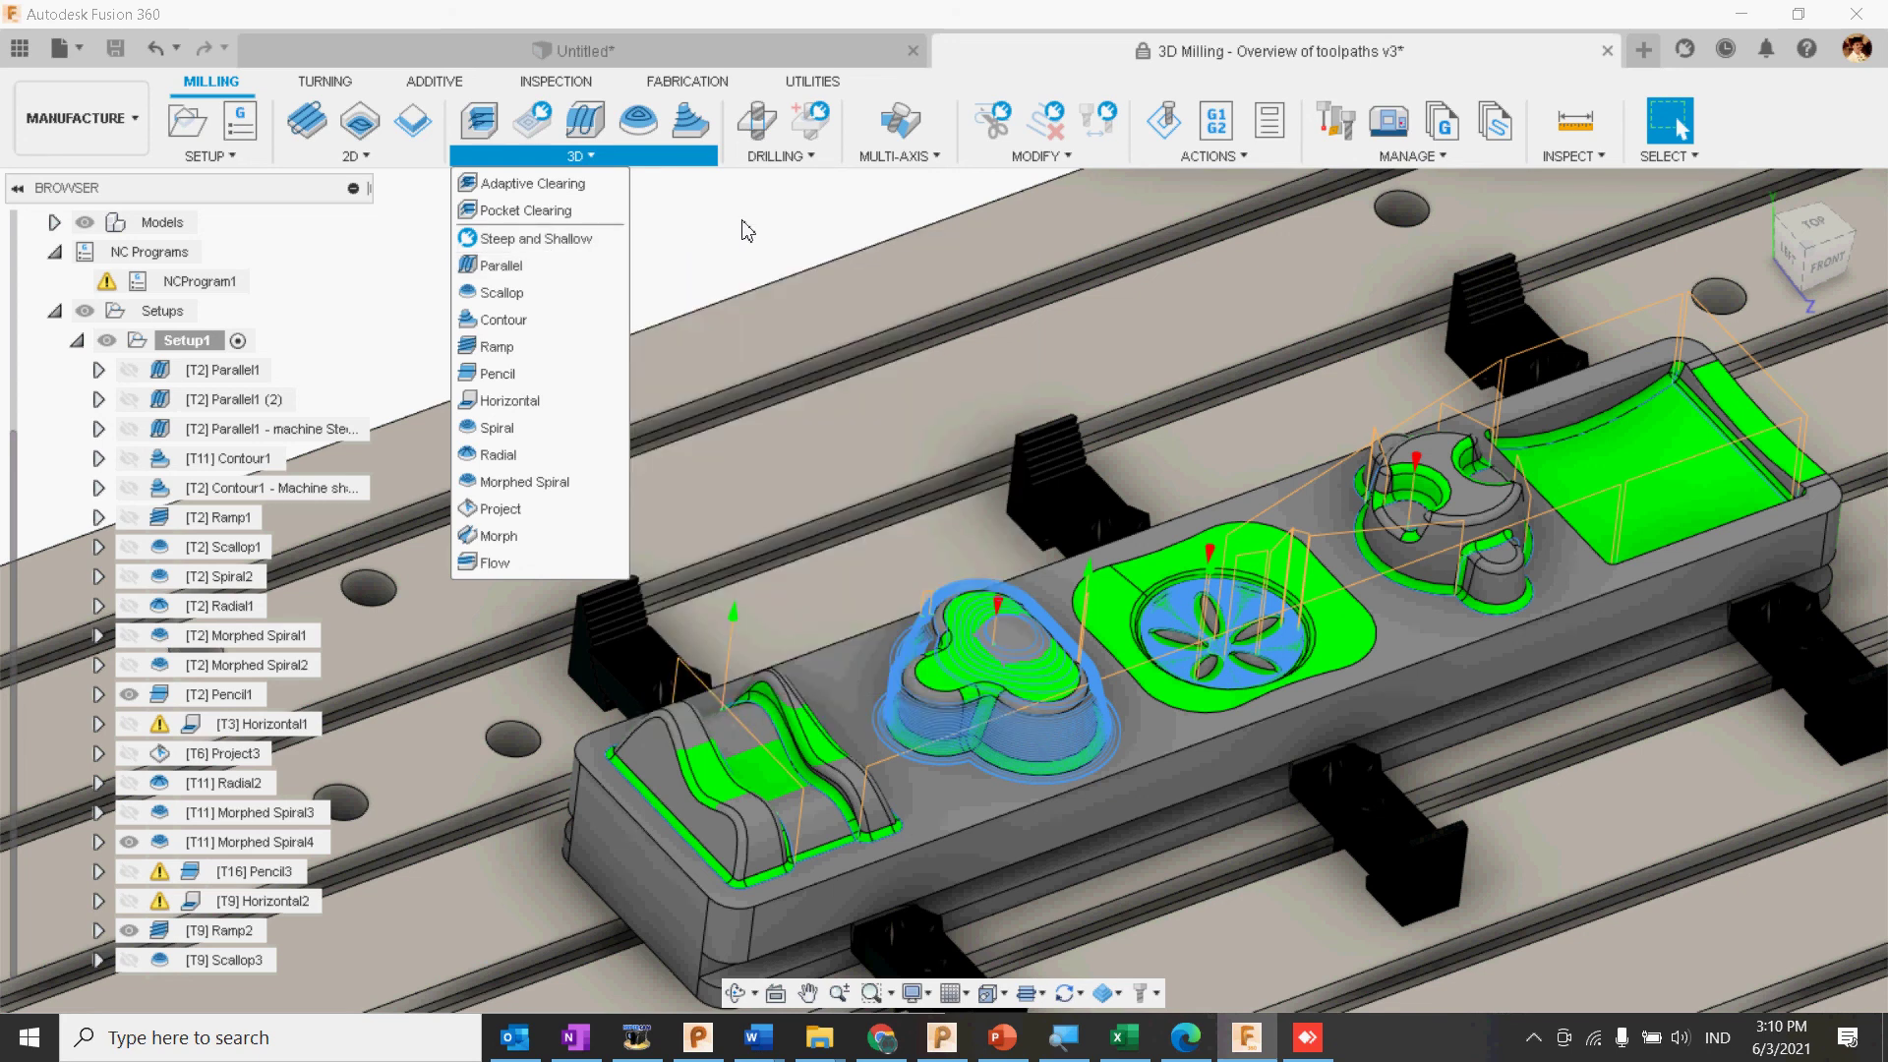
{"action": "middle_click_drag", "start_coordinate": [1170, 610], "coordinate": [1031, 608], "text": "shift"}
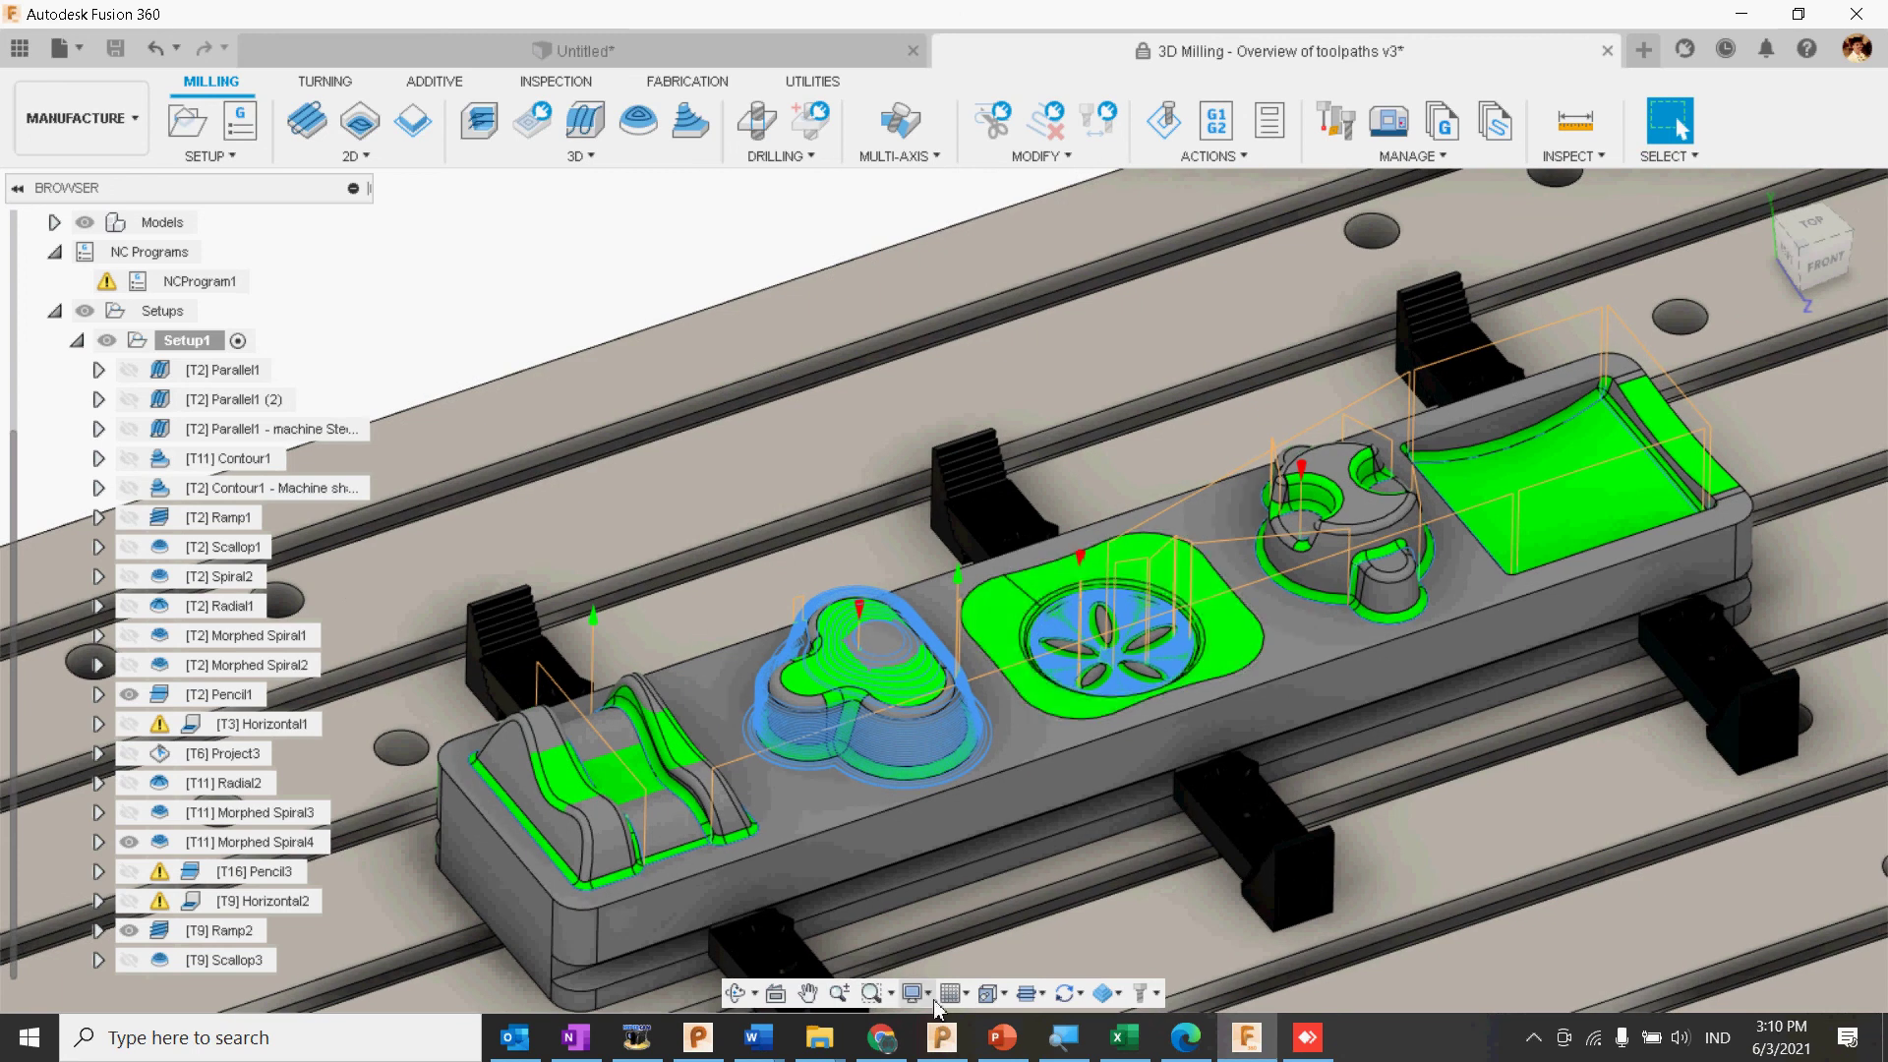
Step: Switch to the VIDEO DELCAM MADA folder in File Explorer, select 1.avi, and bring up the HyperCam recorder
{"action": "mouse_move", "coordinate": [808, 1051]}
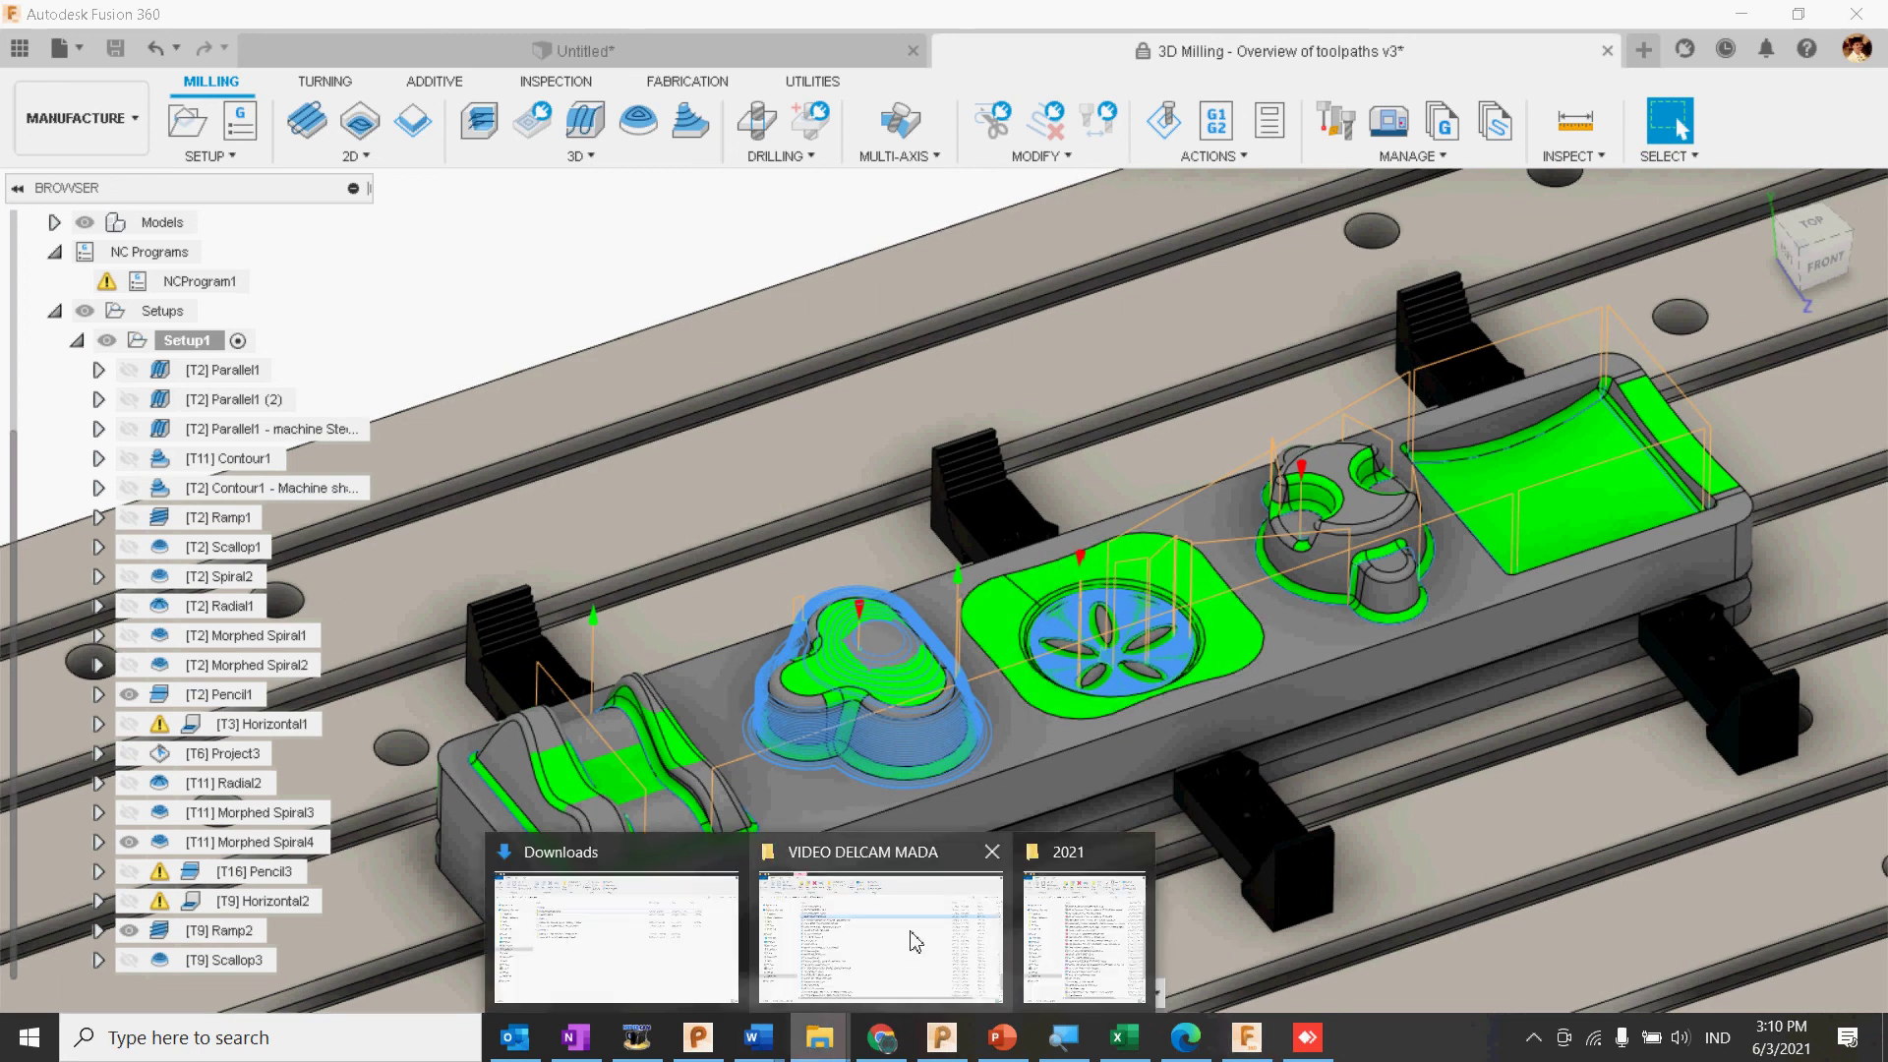
{"action": "left_click", "coordinate": [909, 944]}
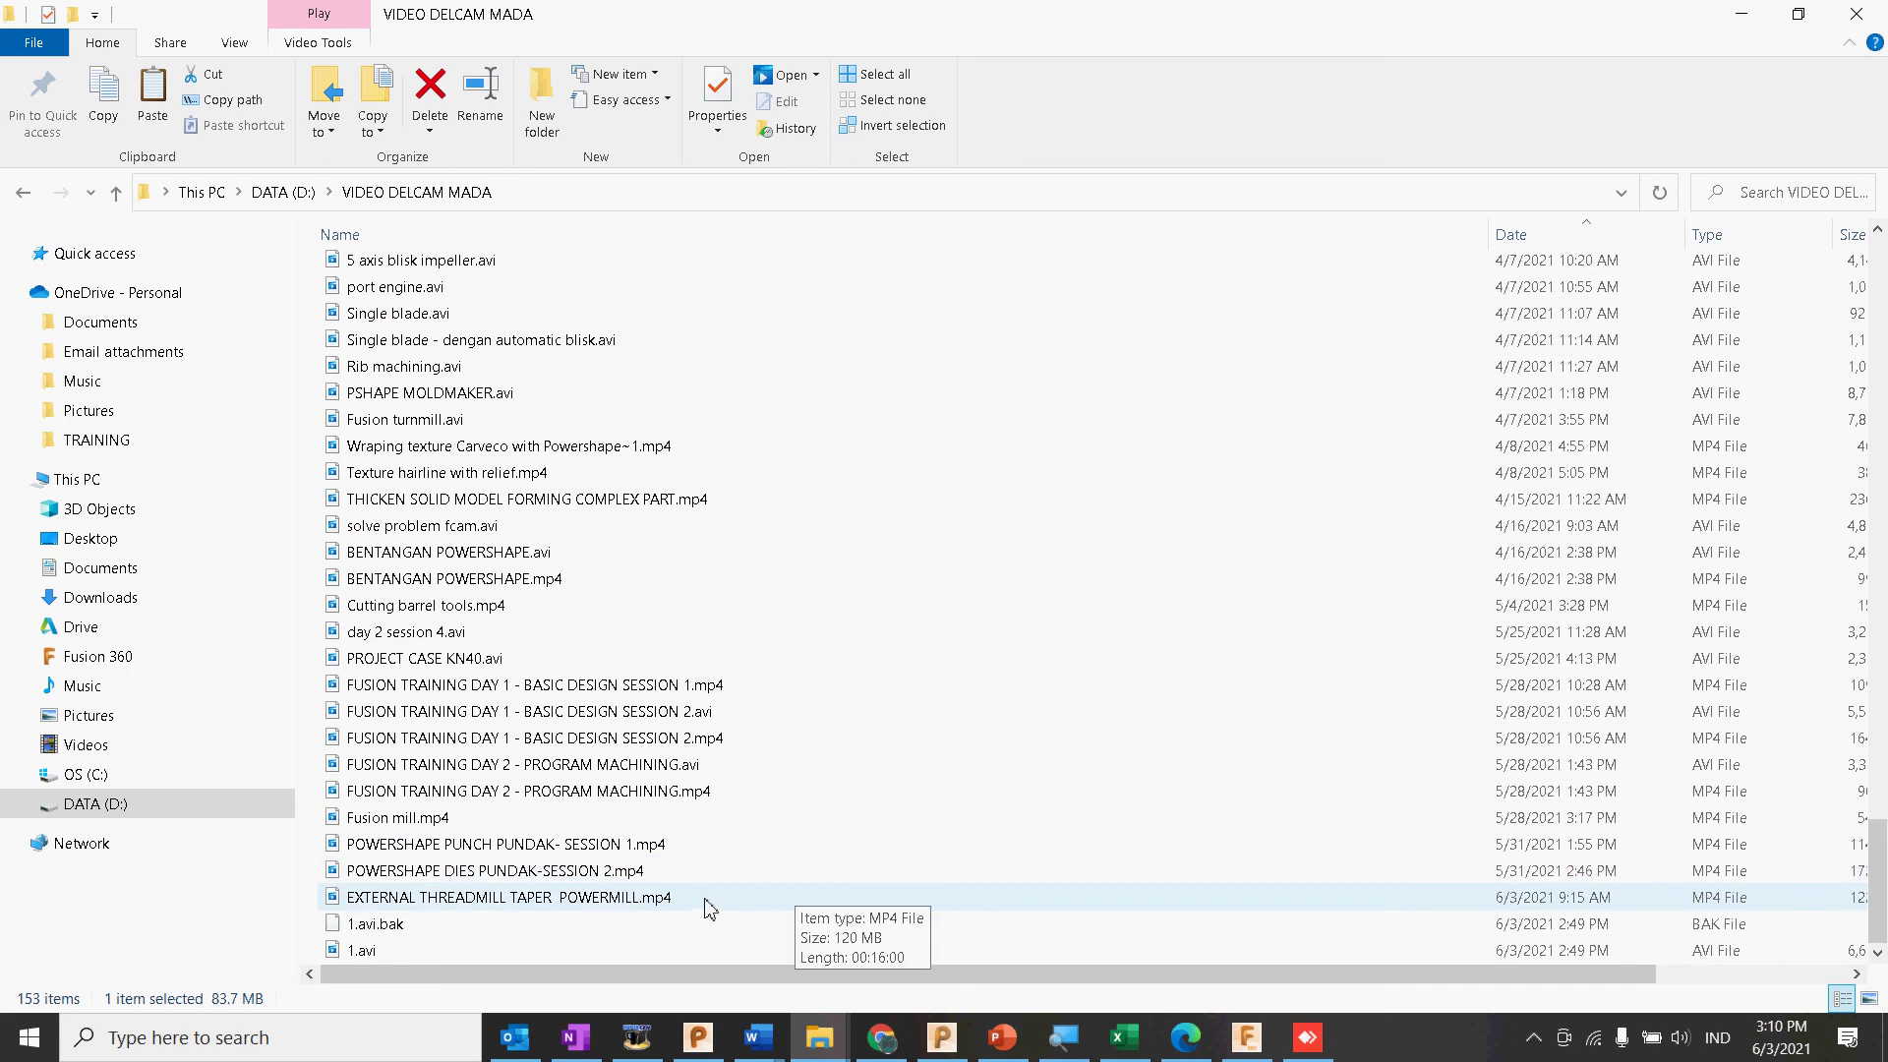
{"action": "left_click", "coordinate": [492, 952]}
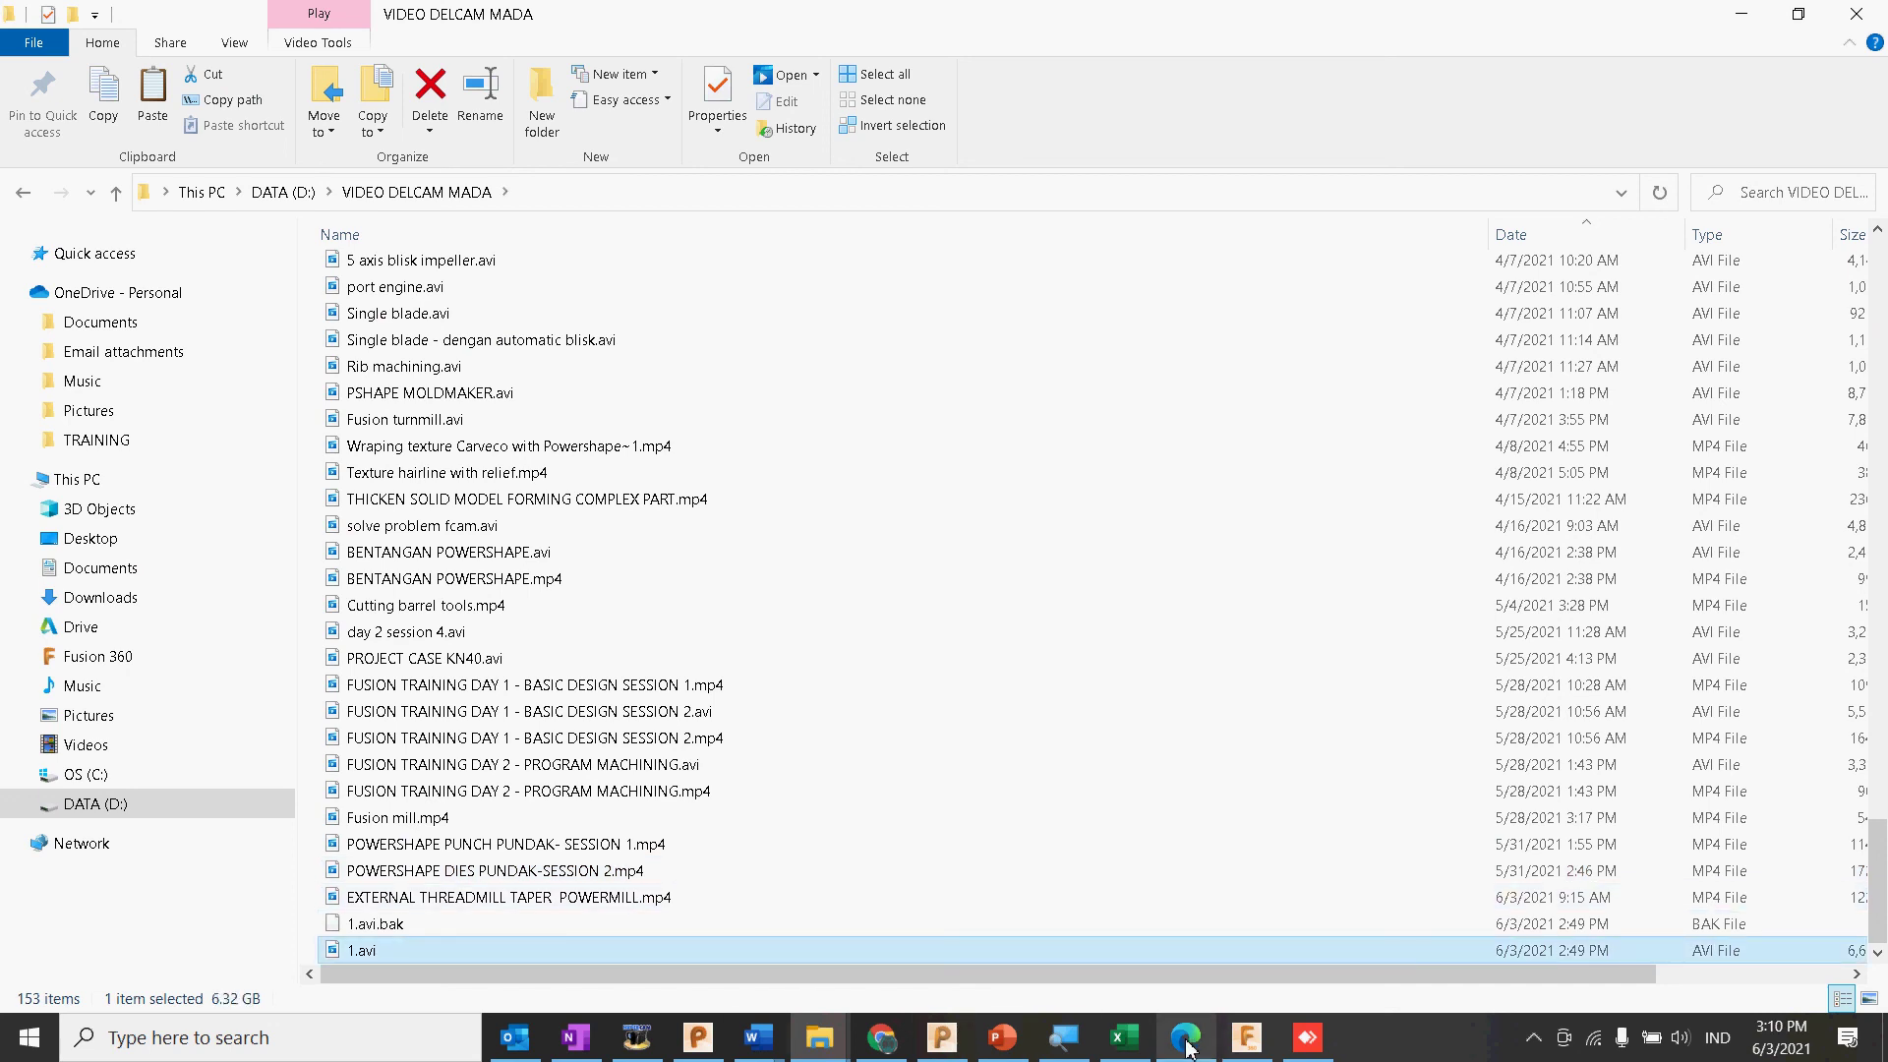
{"action": "left_click", "coordinate": [639, 1043]}
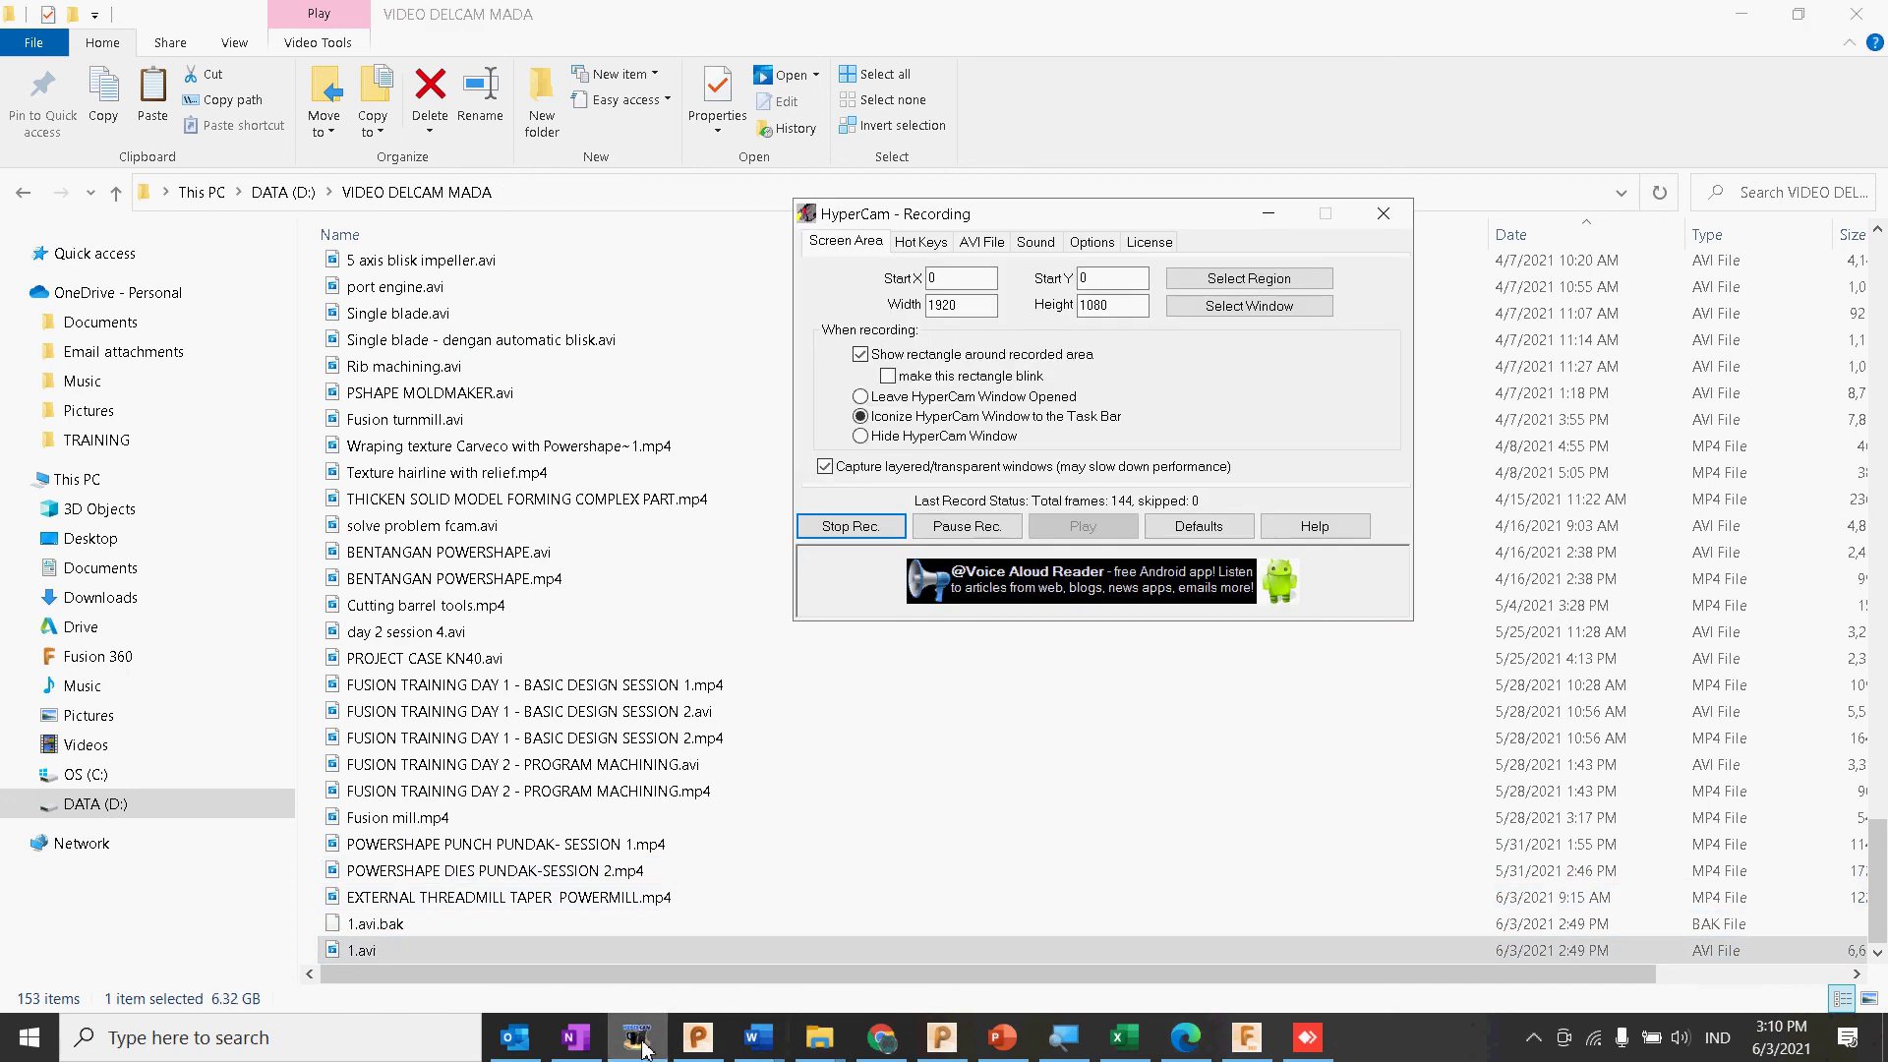